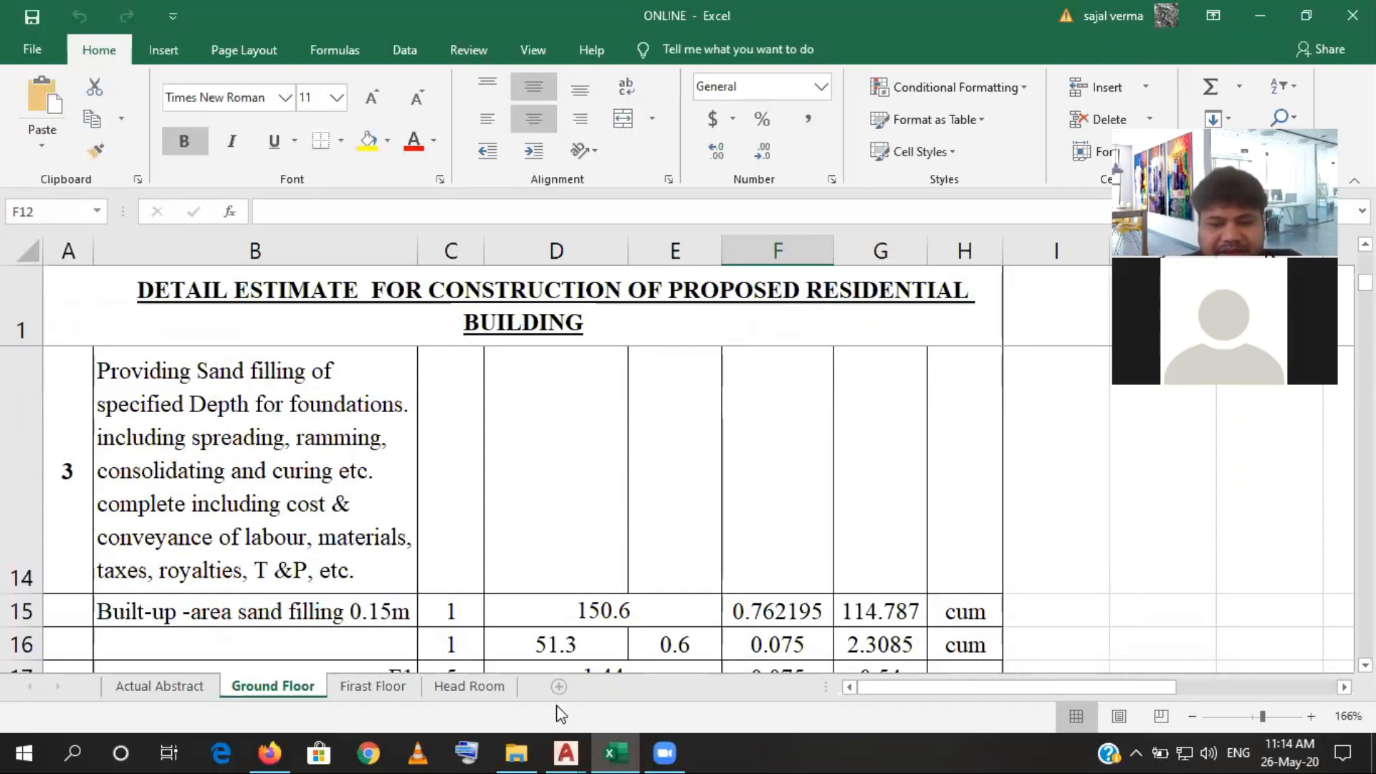
# - Switch to AutoCAD and examine the pile, pile cap and PPC bed section detail in the structural drawing
pyautogui.moveTo(567, 751)
pyautogui.click(602, 710)
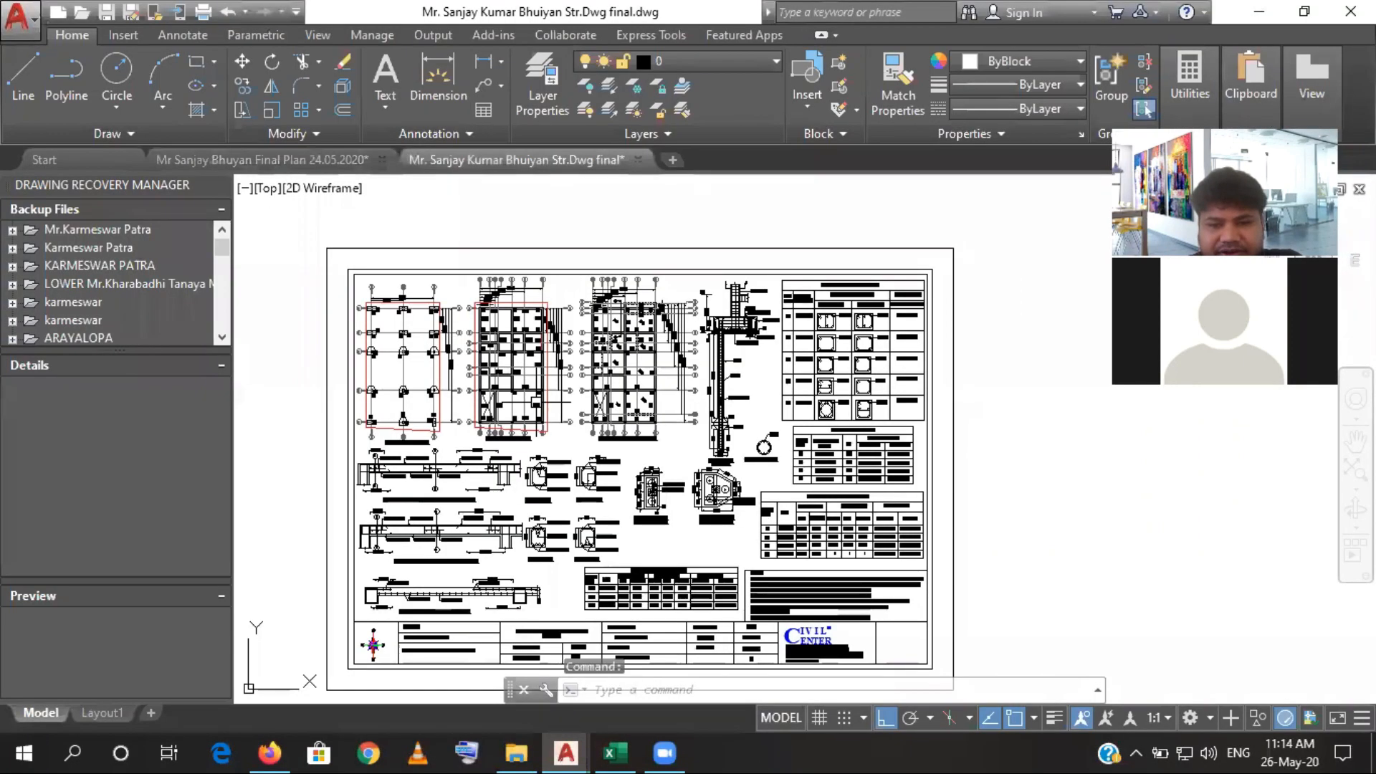
pyautogui.scroll(6, 727, 311)
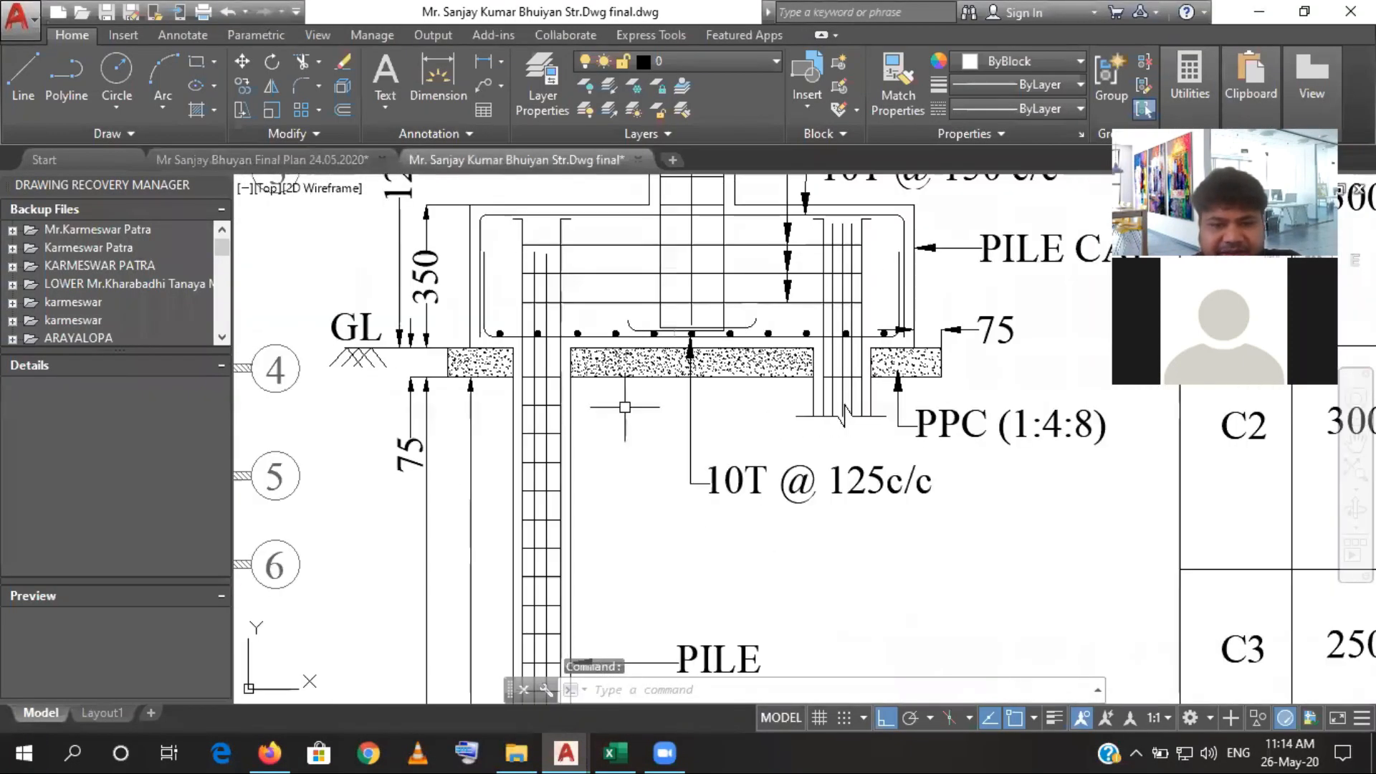
pyautogui.scroll(-3, 664, 482)
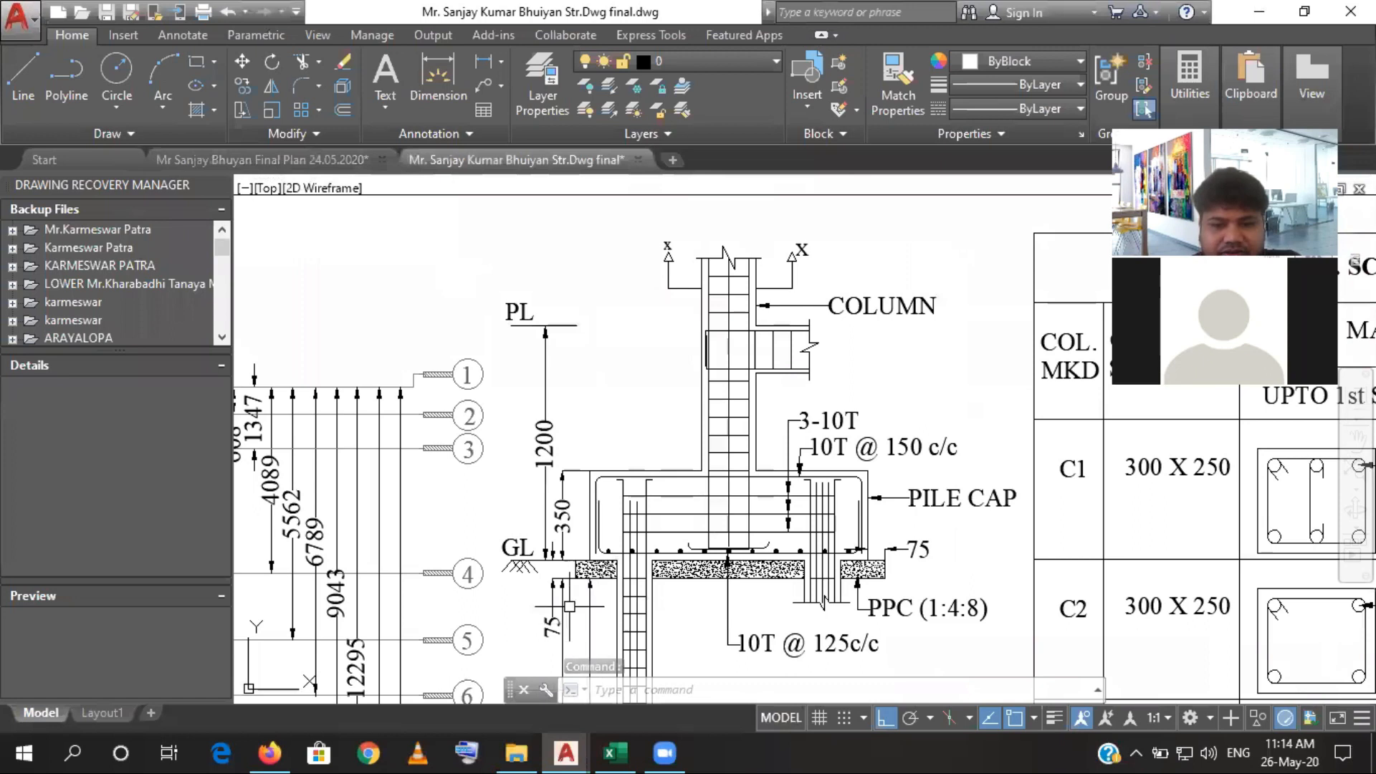
pyautogui.scroll(-2, 609, 587)
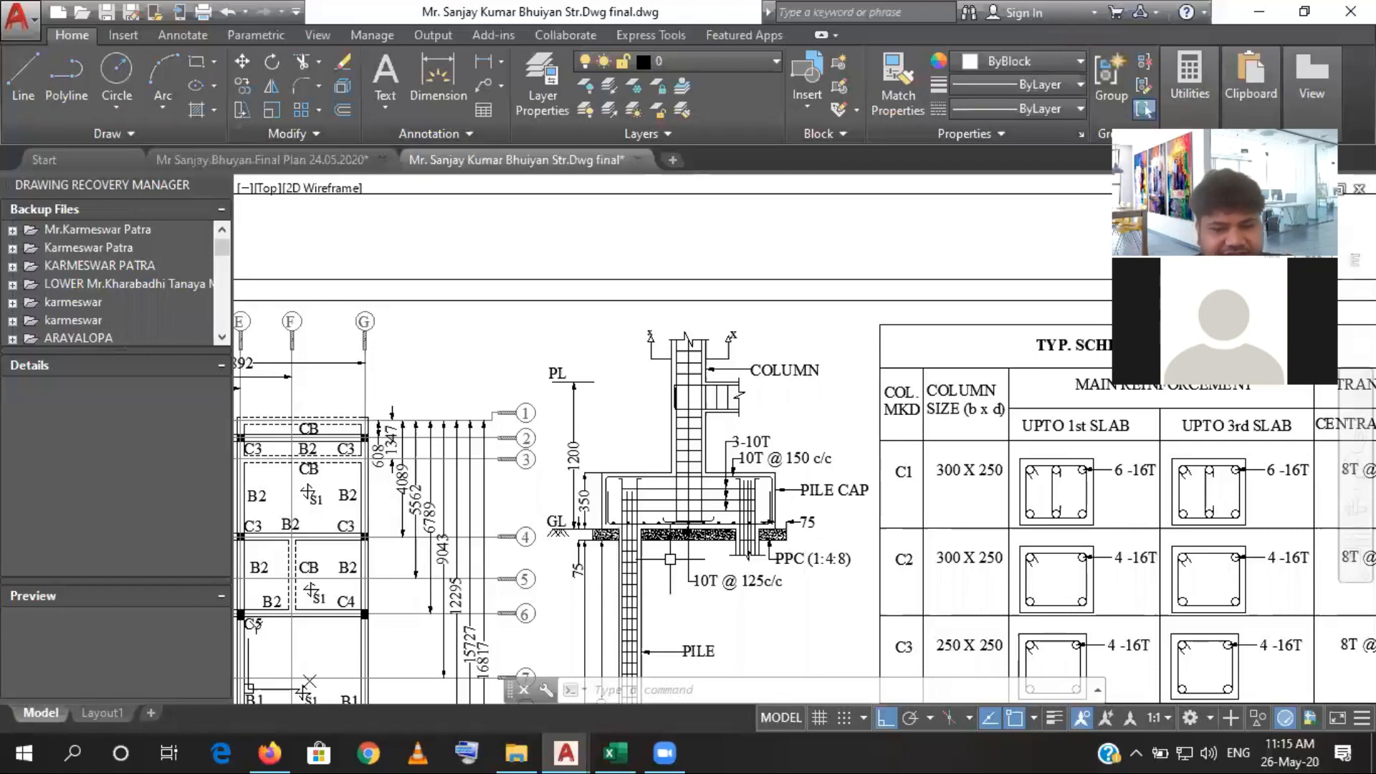
pyautogui.scroll(-5, 703, 559)
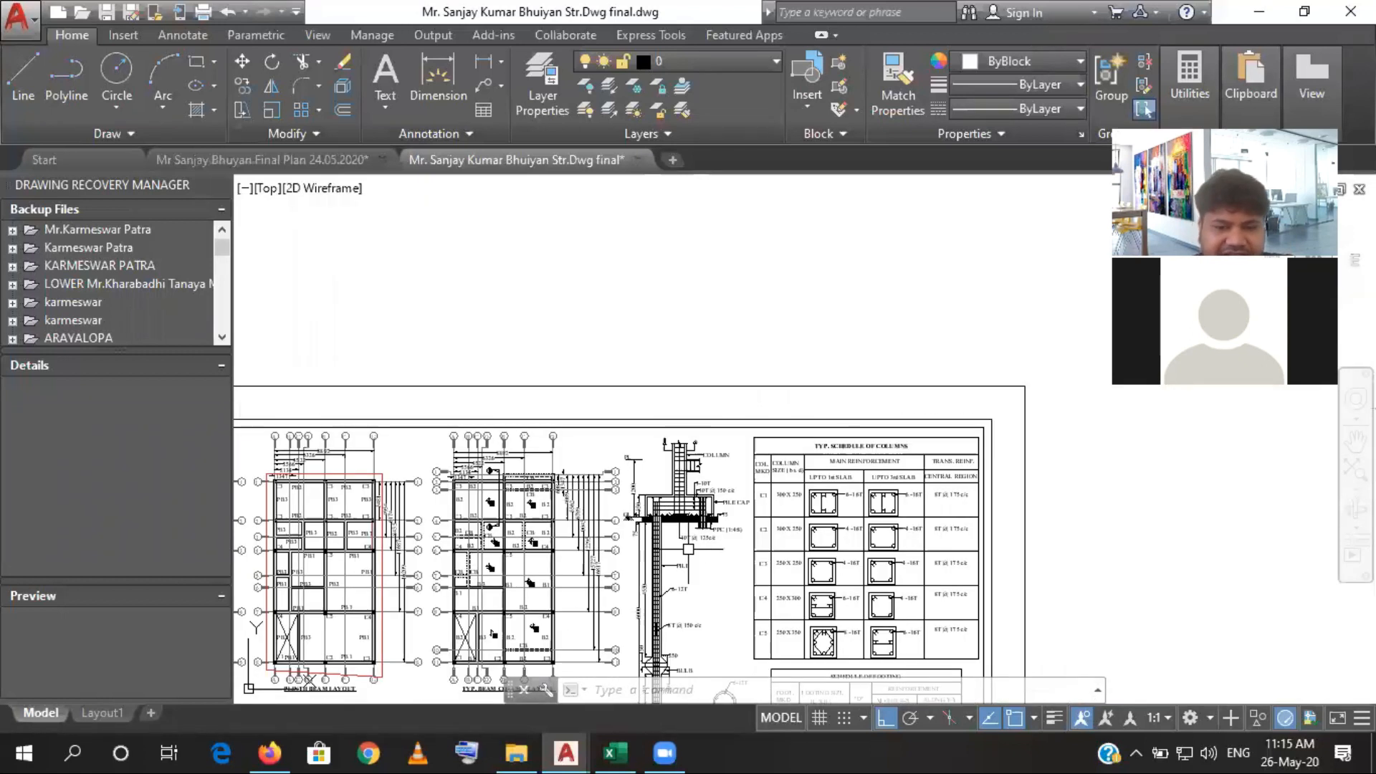
pyautogui.moveTo(688, 548); pyautogui.dragTo(688, 512)
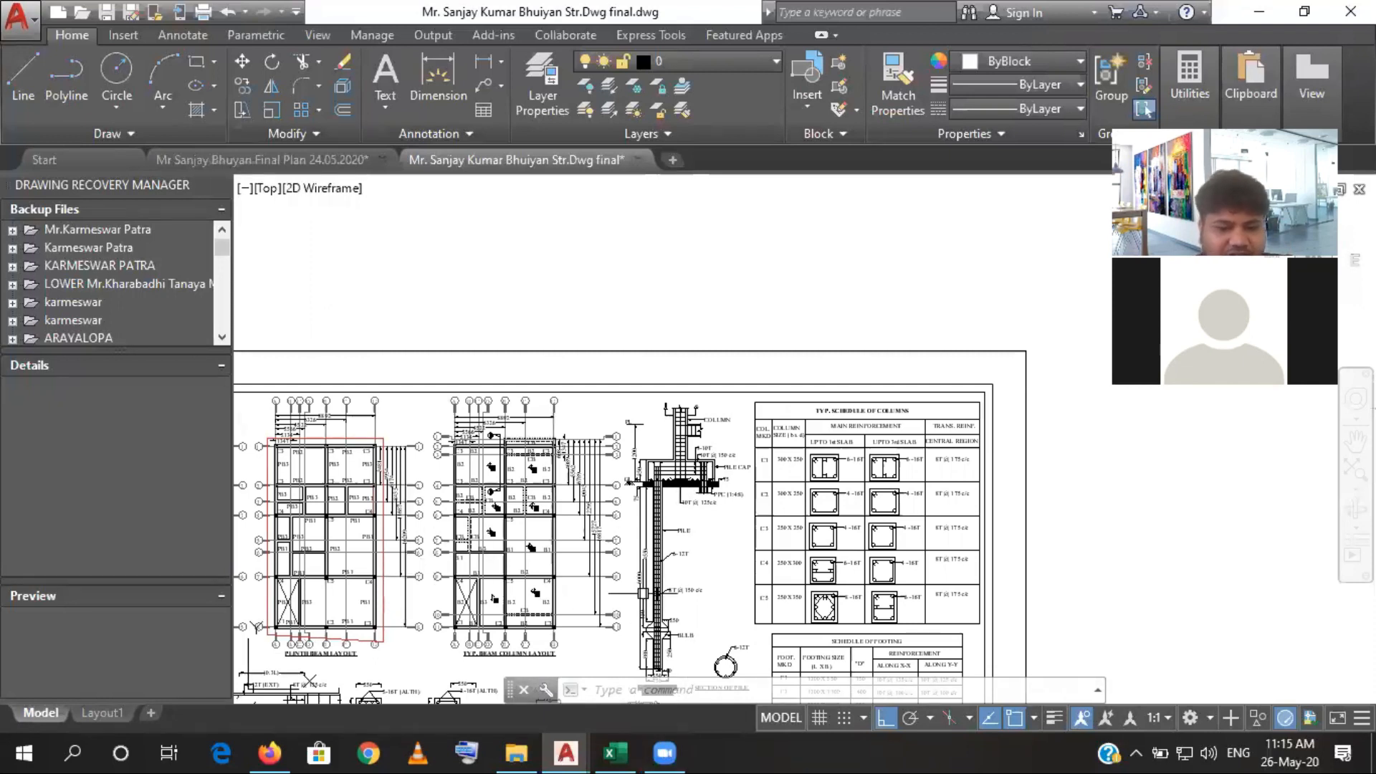
# - Switch to Excel and review the piling, earthwork excavation and sand filling items on the Ground Floor sheet
pyautogui.click(614, 753)
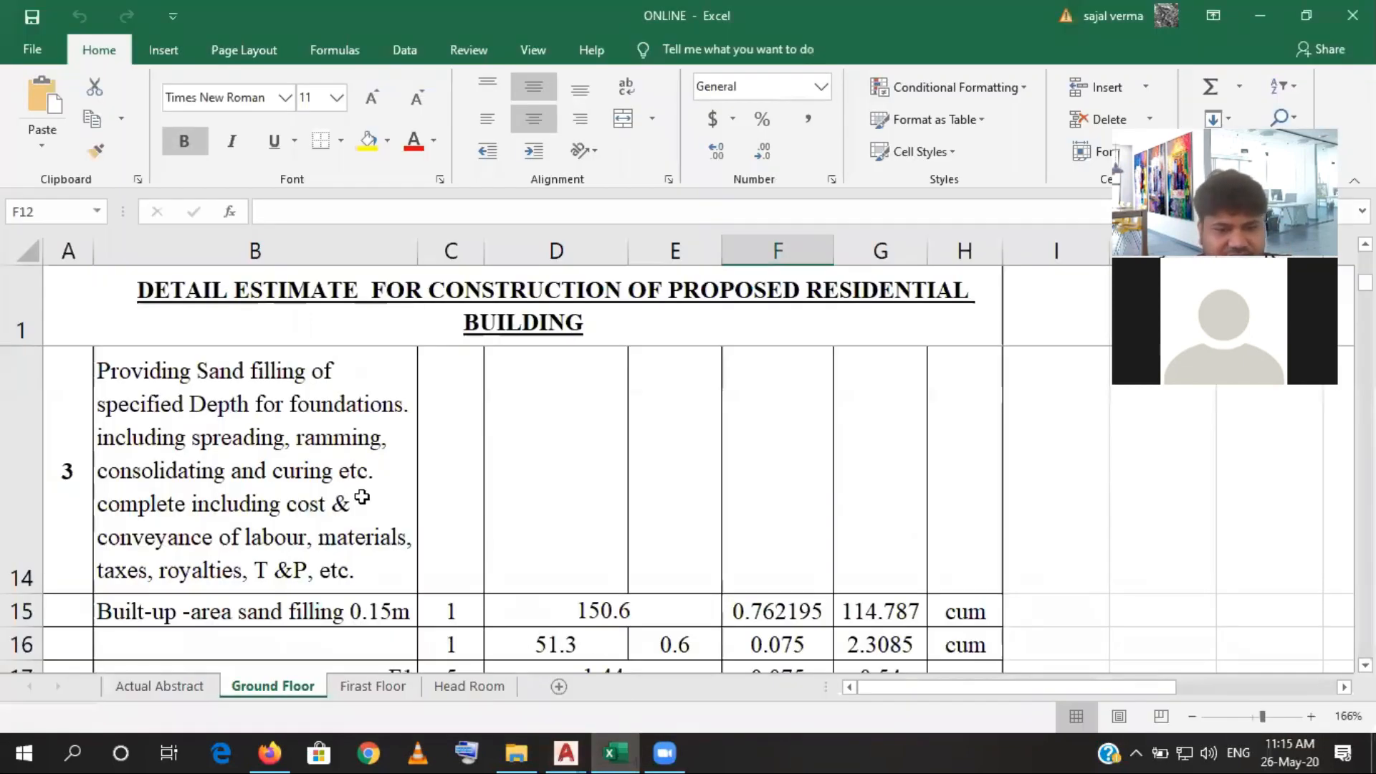
pyautogui.scroll(3, 437, 506)
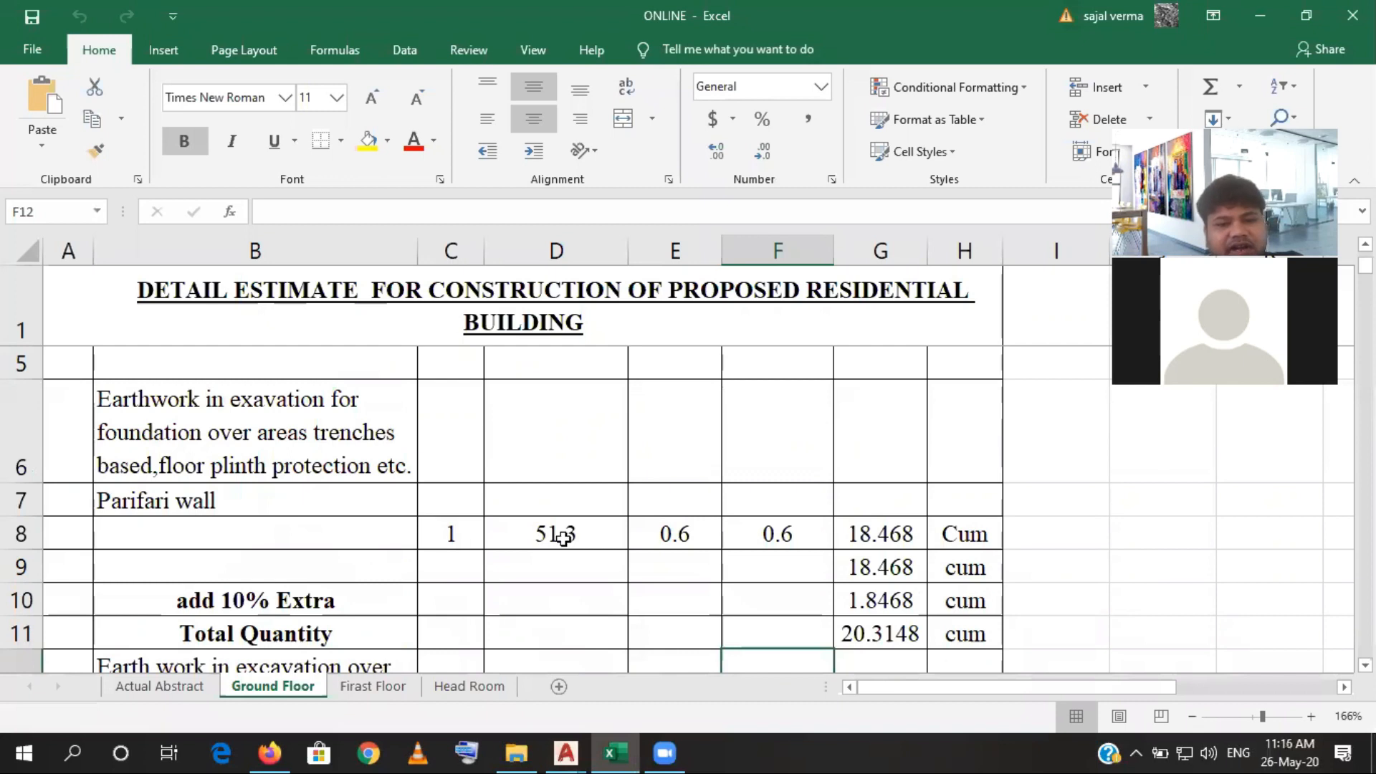
pyautogui.scroll(1, 581, 540)
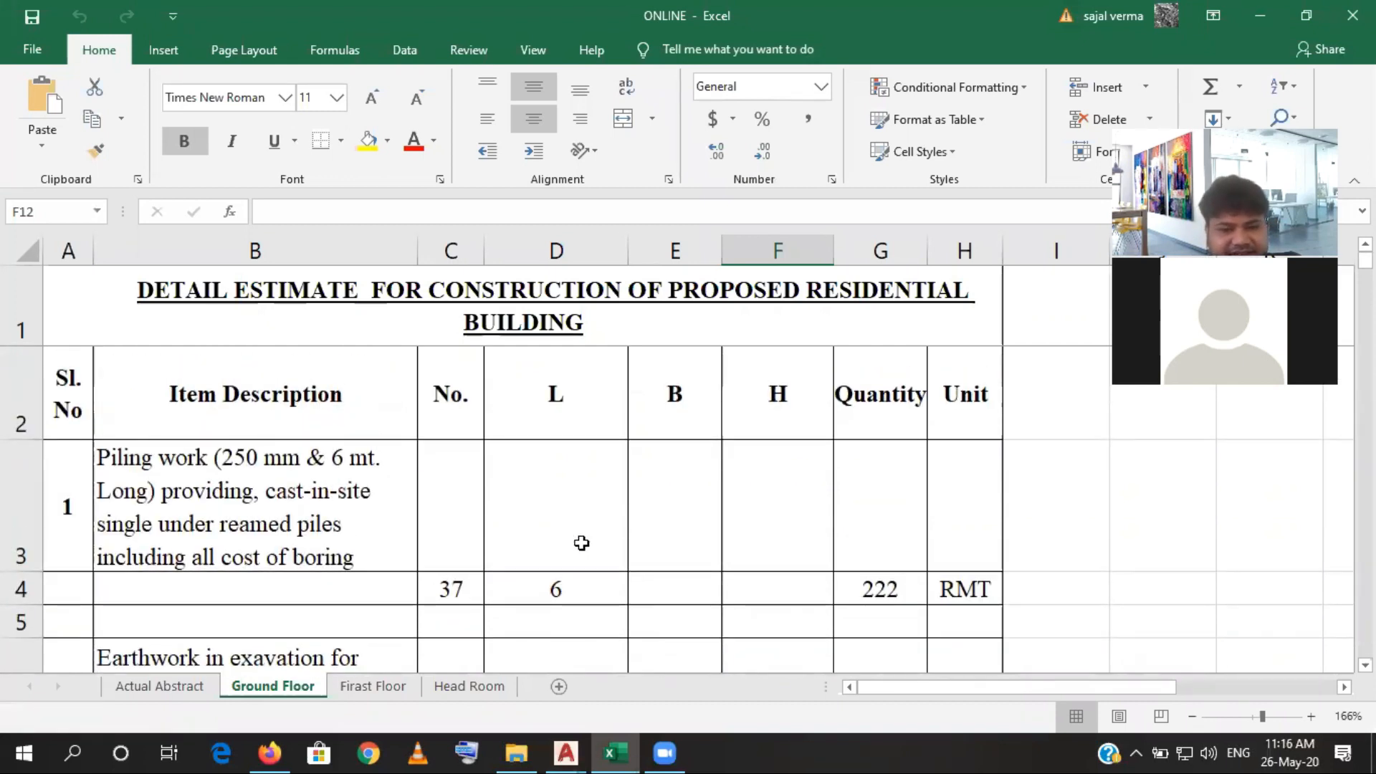
pyautogui.scroll(-2, 577, 538)
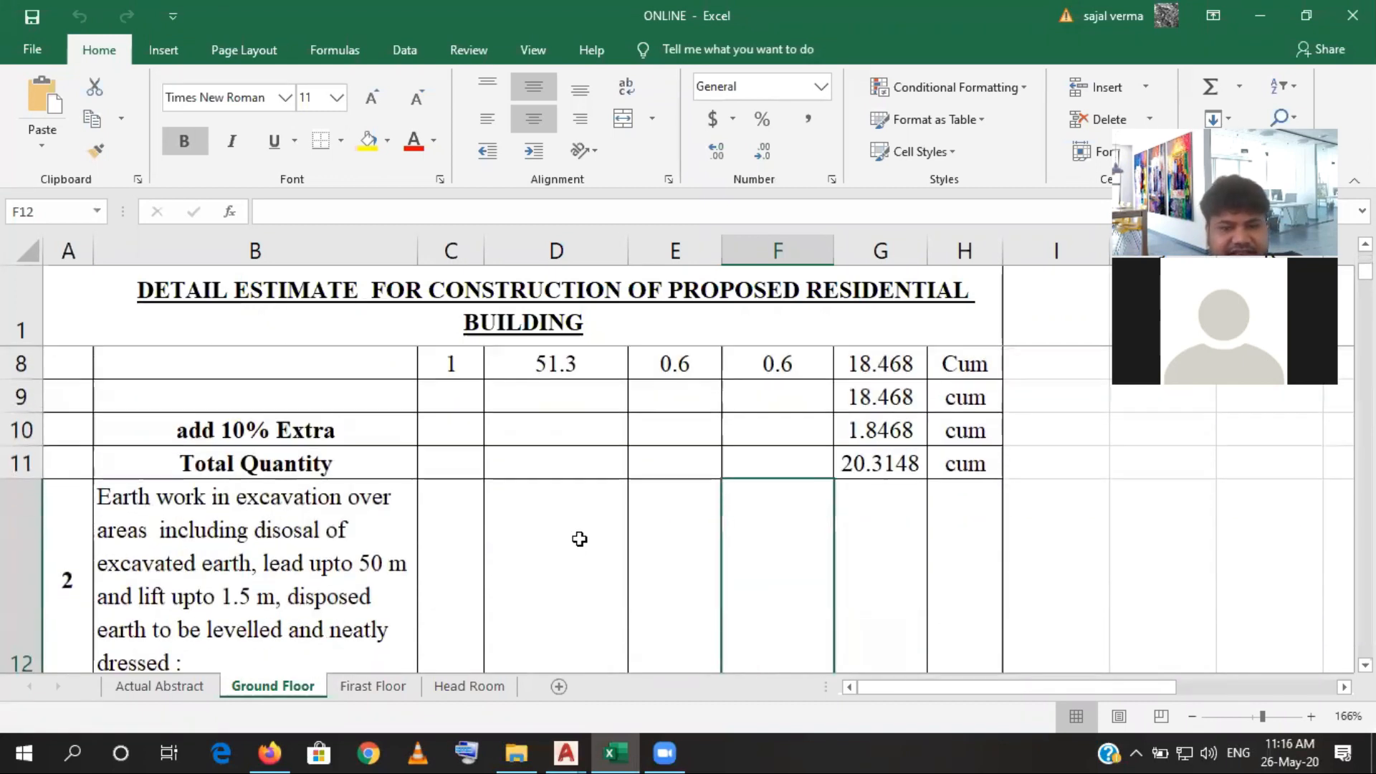
pyautogui.click(539, 365)
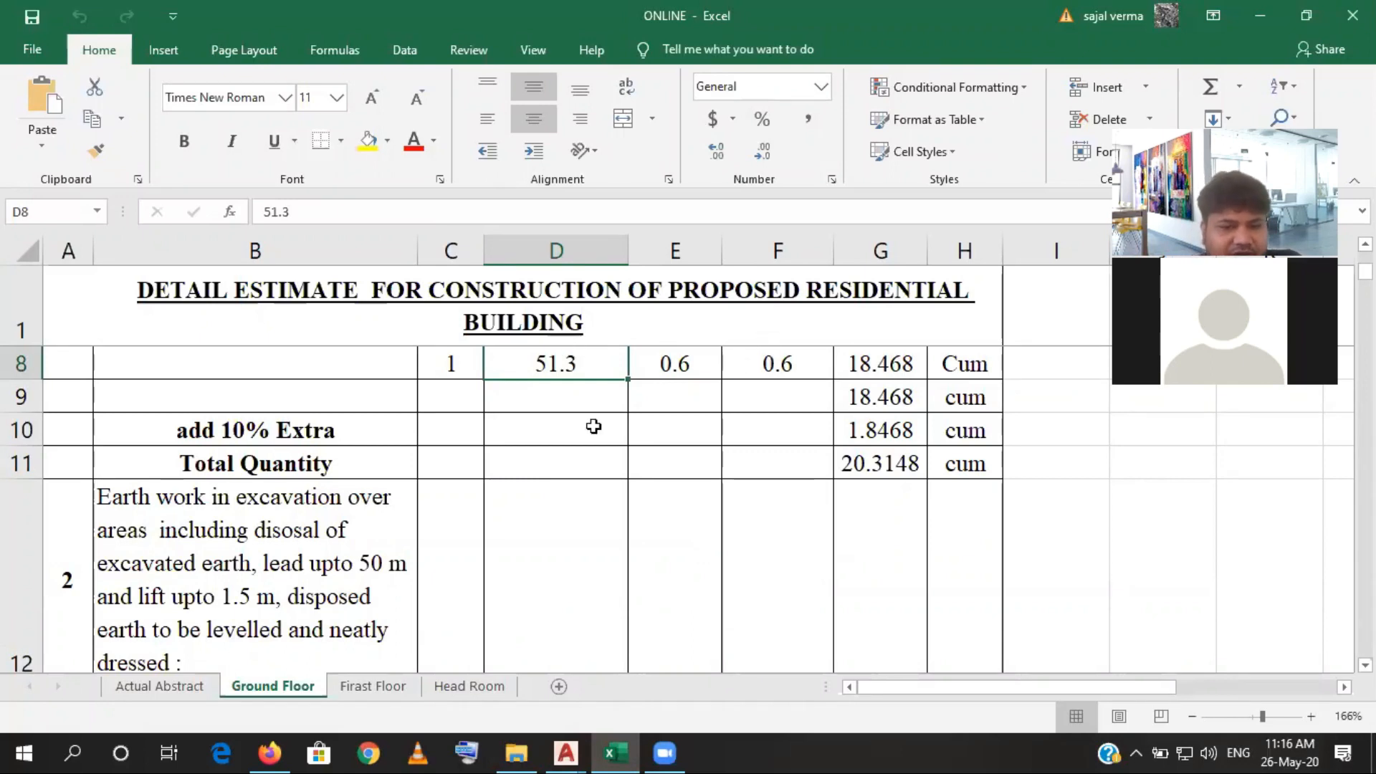
pyautogui.scroll(-1, 593, 459)
pyautogui.scroll(-3, 593, 458)
pyautogui.scroll(2, 566, 461)
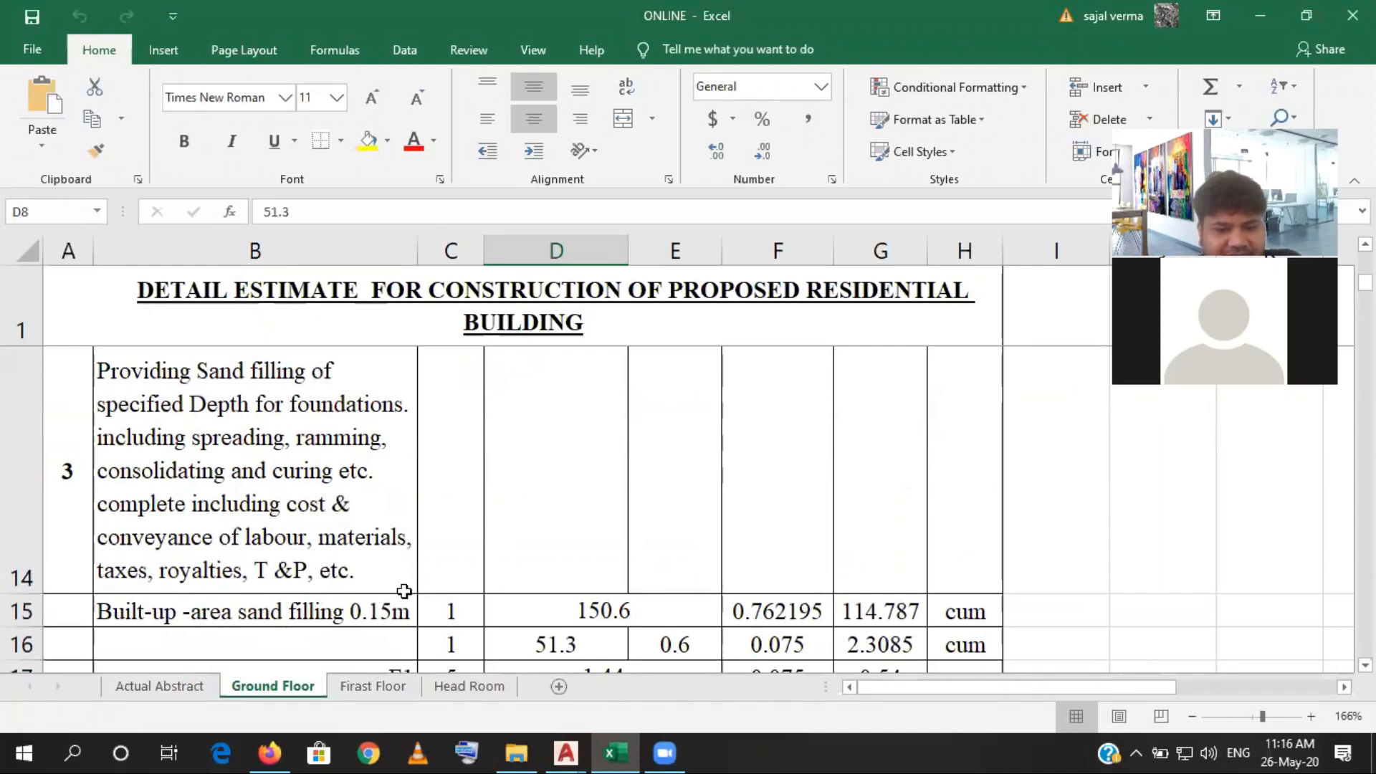
pyautogui.scroll(-3, 404, 591)
pyautogui.scroll(3, 301, 470)
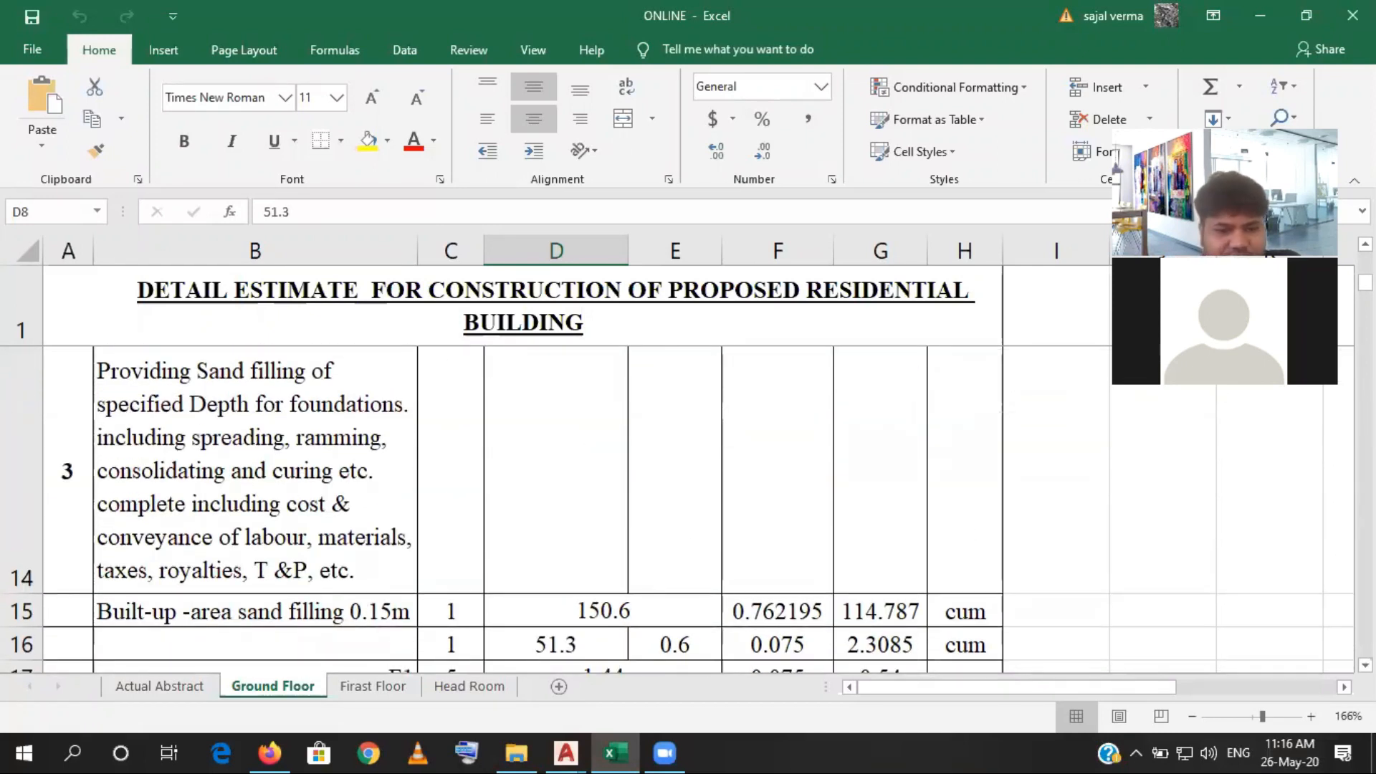
# - Insert a blank row above the built-up area sand filling row under item 3
pyautogui.click(17, 609)
pyautogui.rightClick(19, 606)
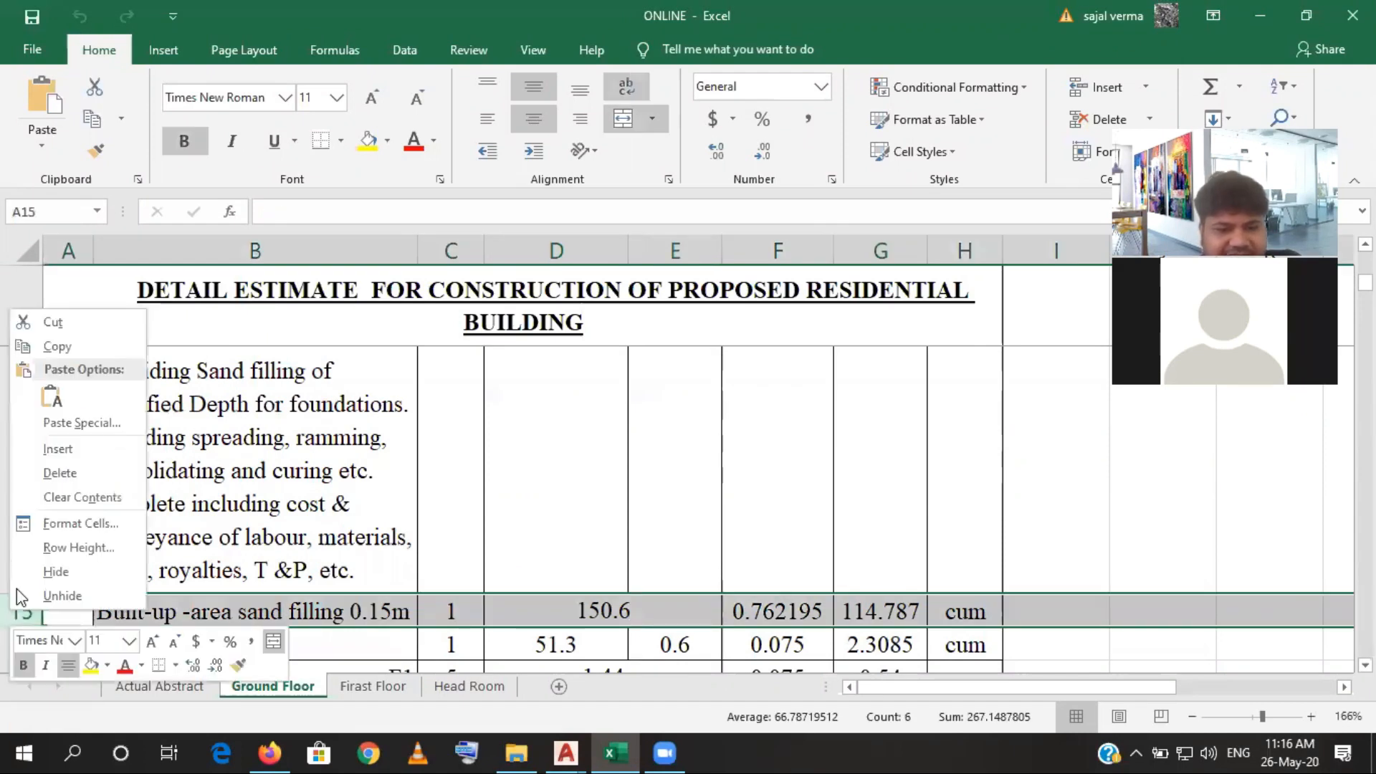
pyautogui.click(57, 450)
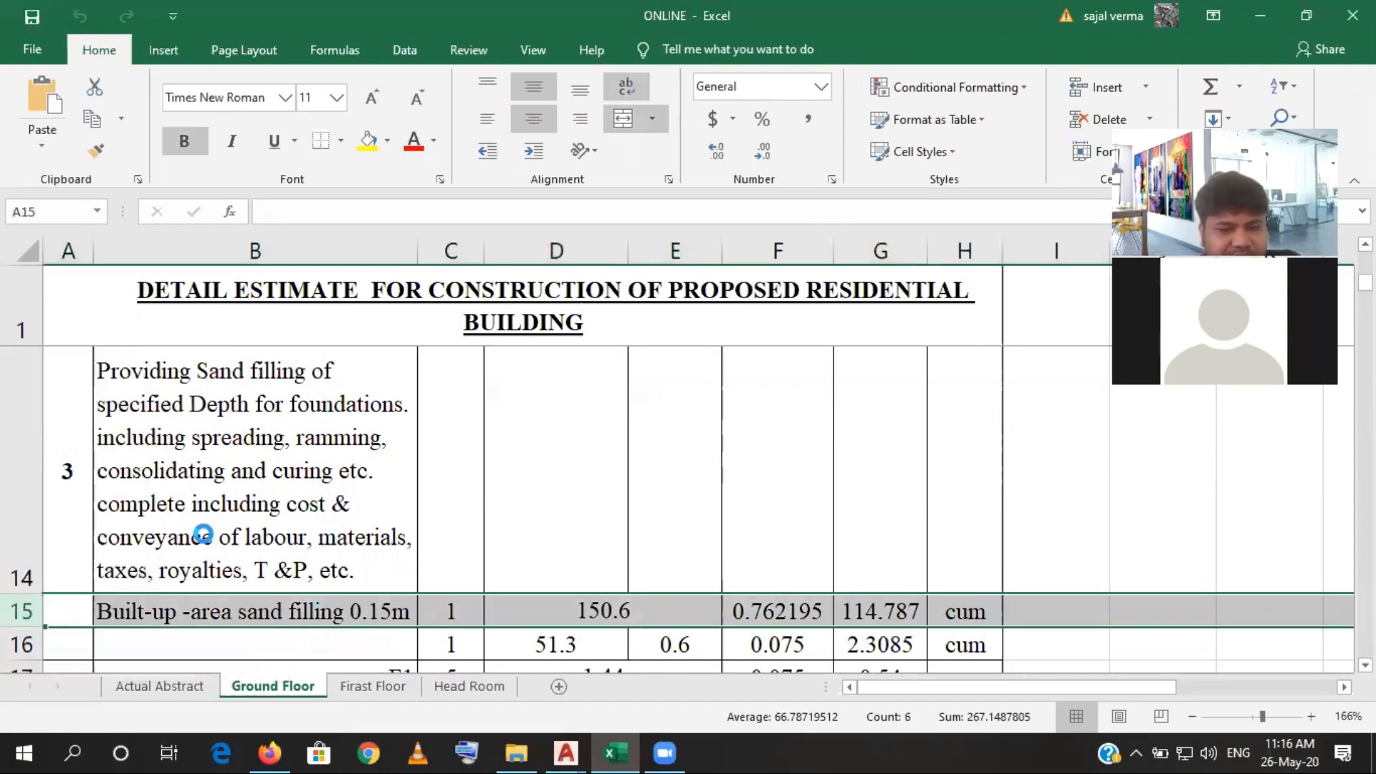
# - Label the new row 15 "P. Wall" and enter 1 as its number
pyautogui.click(192, 600)
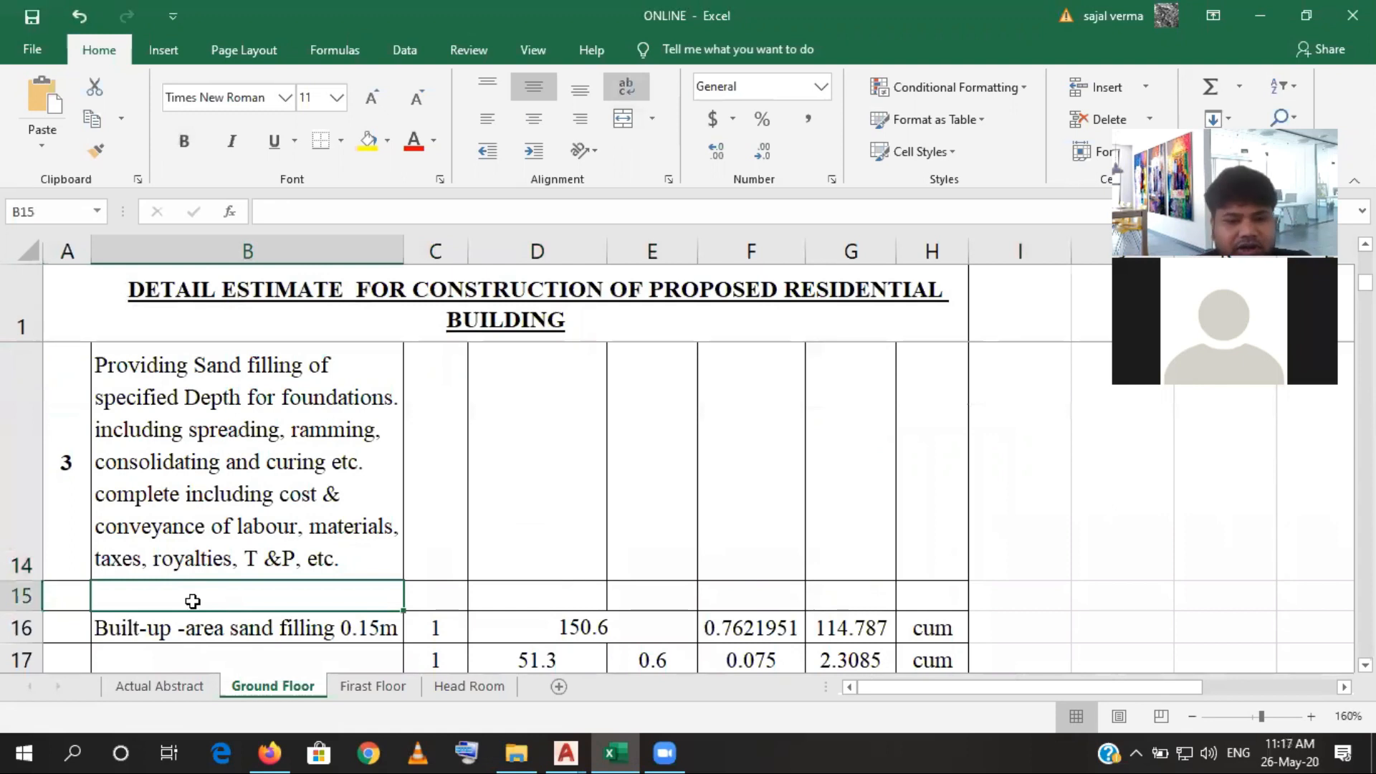
pyautogui.write('P')
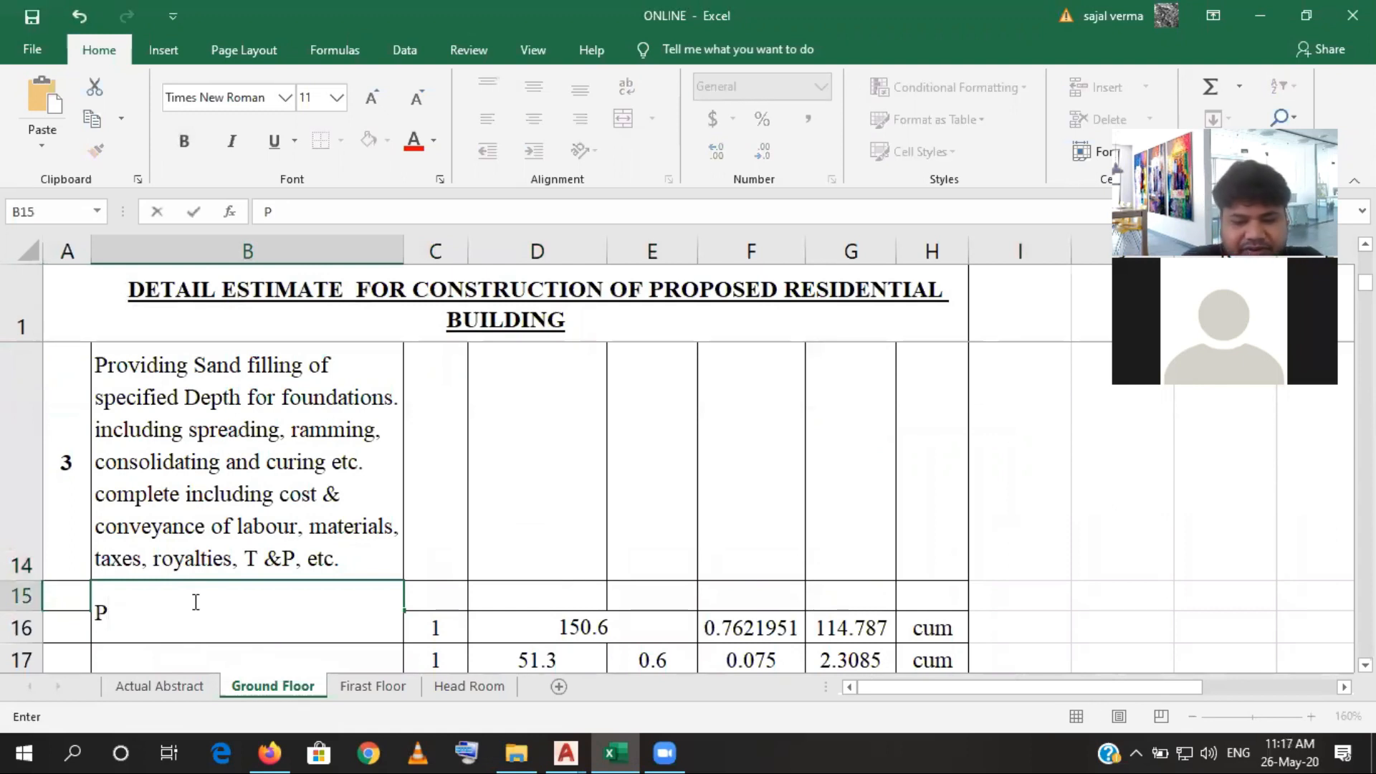
pyautogui.write('. ')
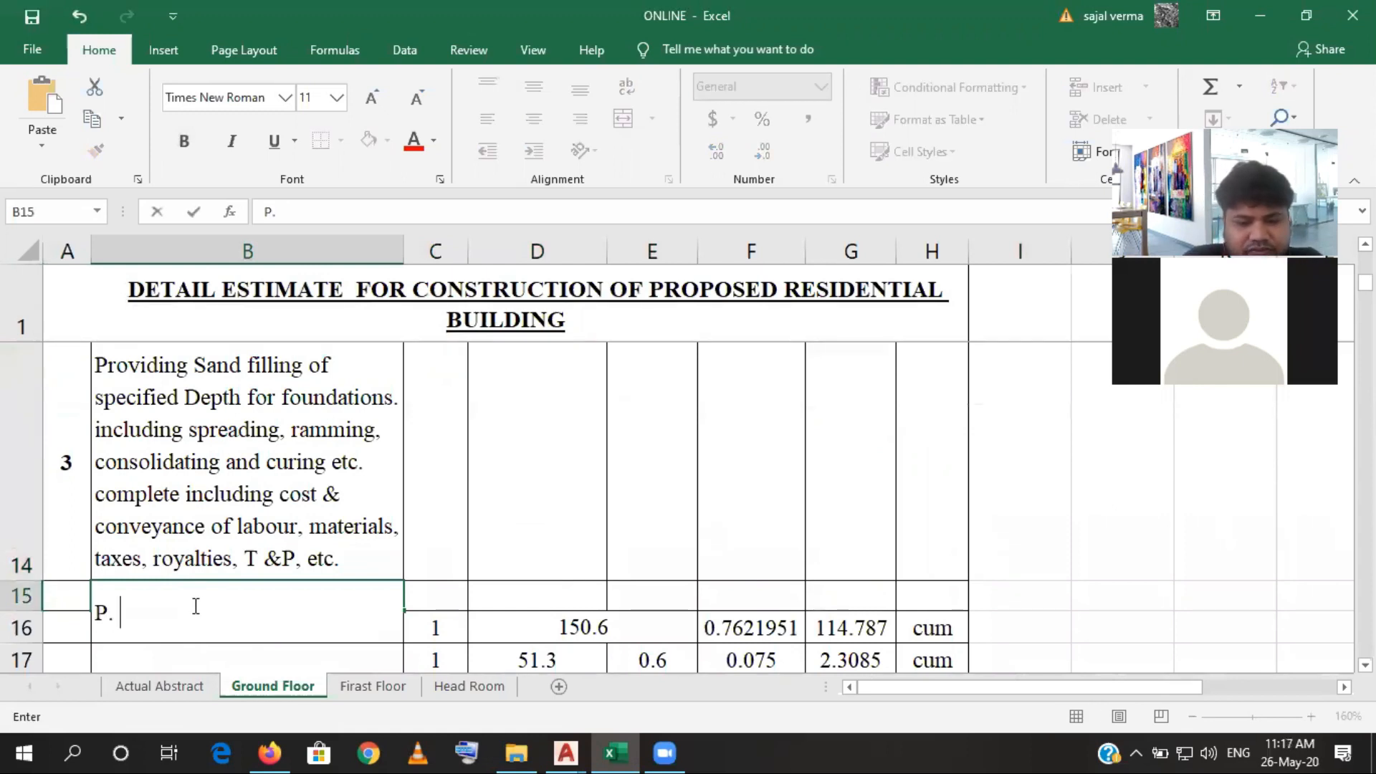
pyautogui.write('Wall')
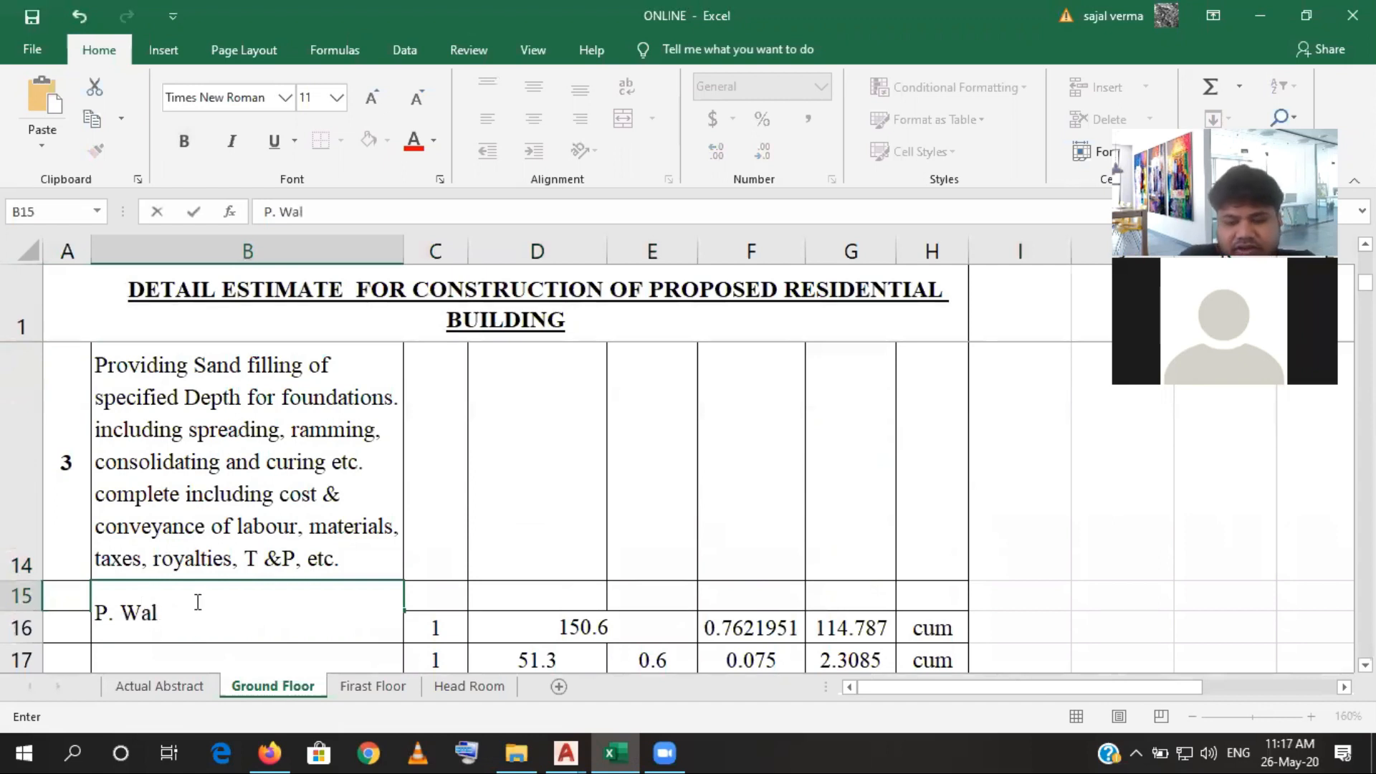
pyautogui.click(452, 591)
pyautogui.write('1')
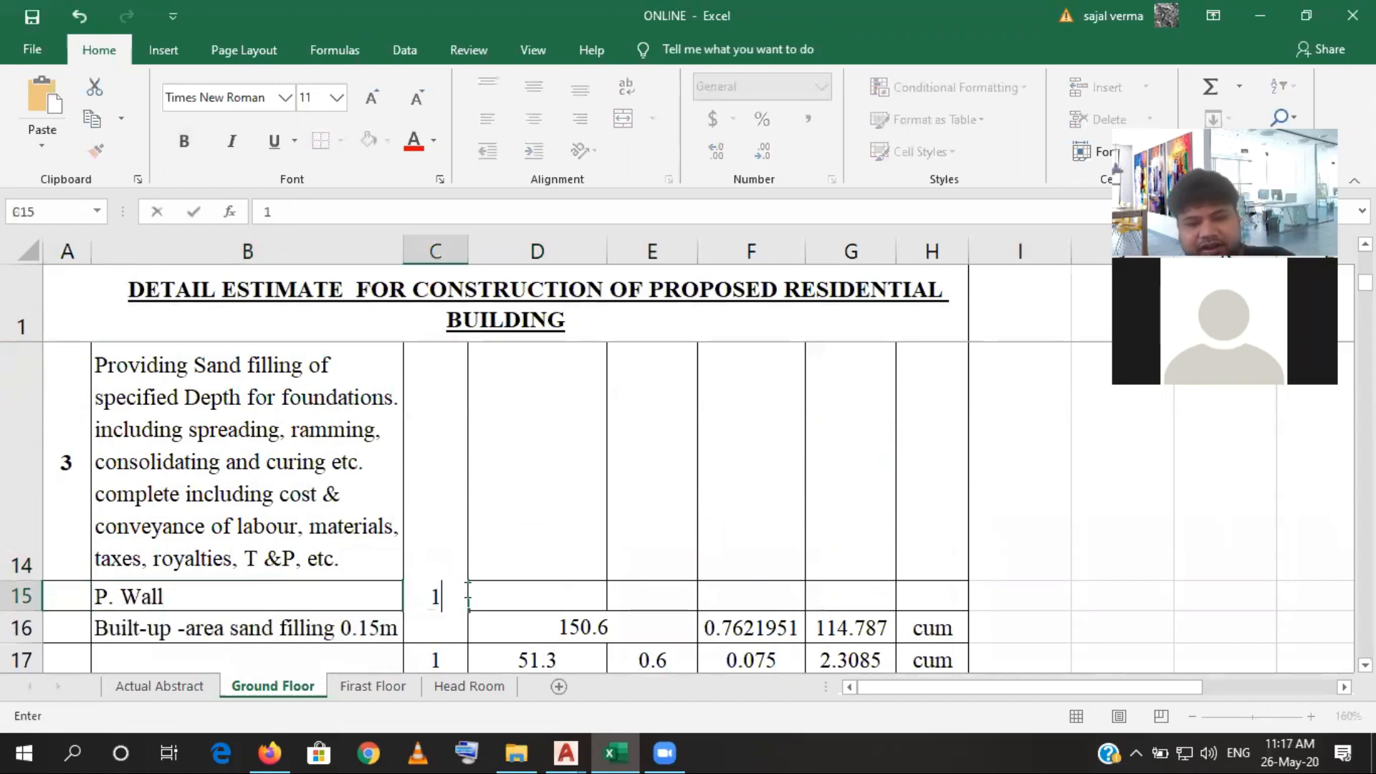
# - Link the P. Wall length in D15 to the Parifari wall excavation length with =D8
pyautogui.click(511, 588)
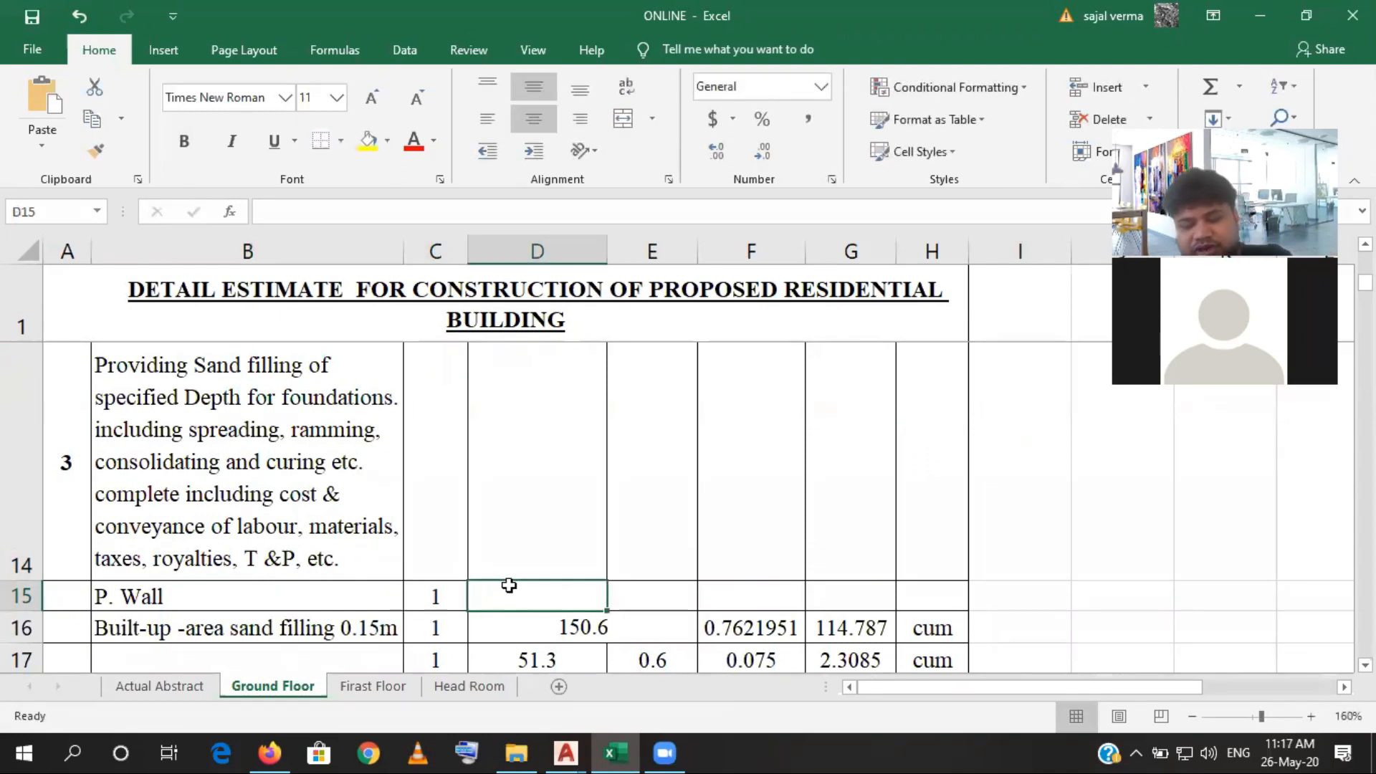
pyautogui.write('=')
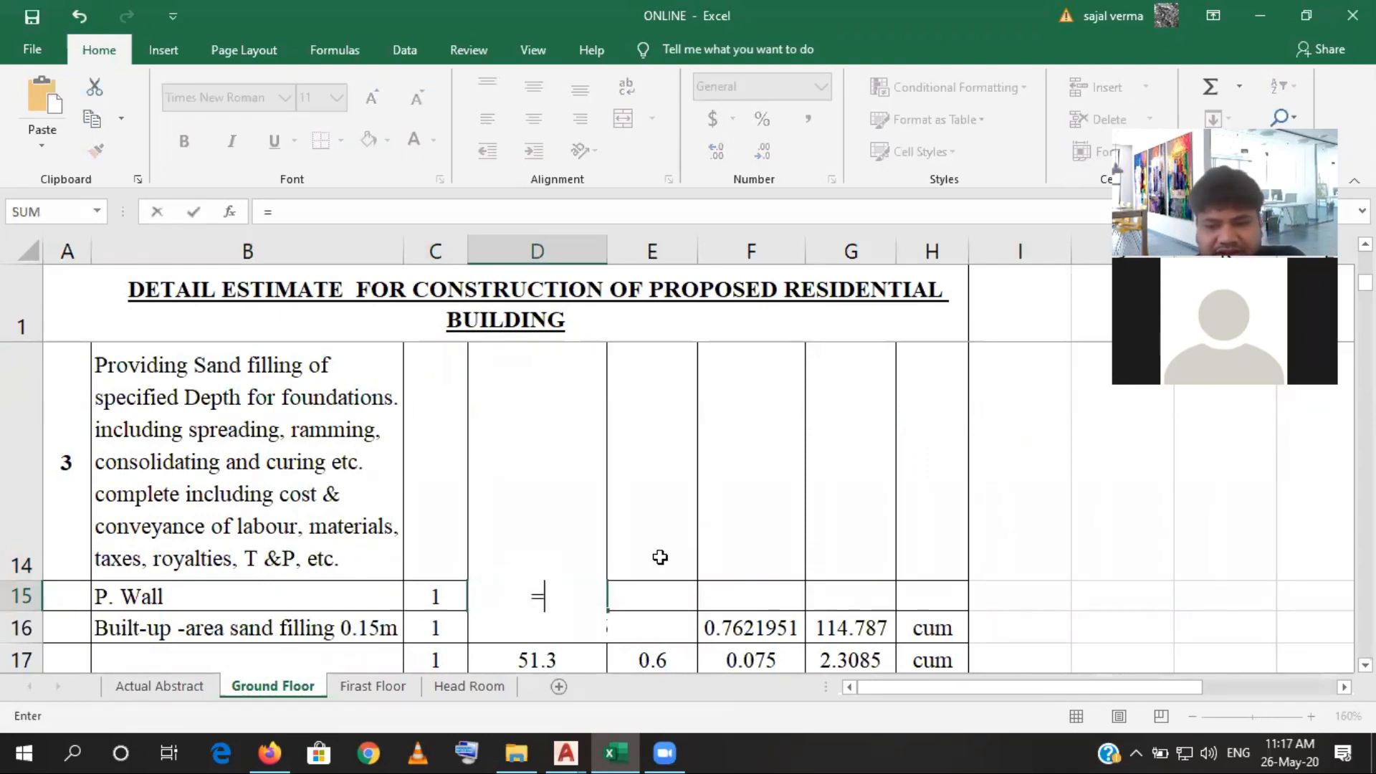
pyautogui.scroll(2, 654, 550)
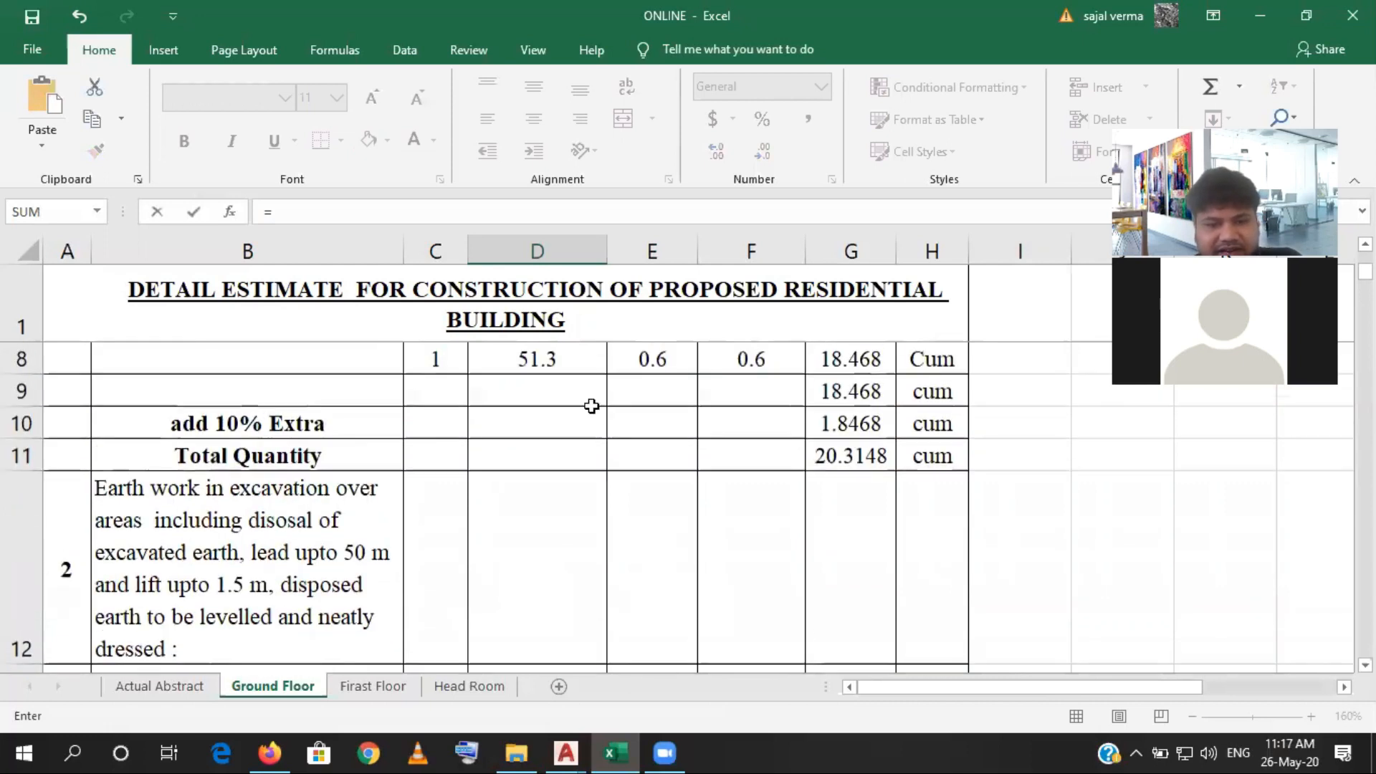
pyautogui.scroll(1, 591, 407)
pyautogui.scroll(1, 589, 403)
pyautogui.scroll(-1, 582, 445)
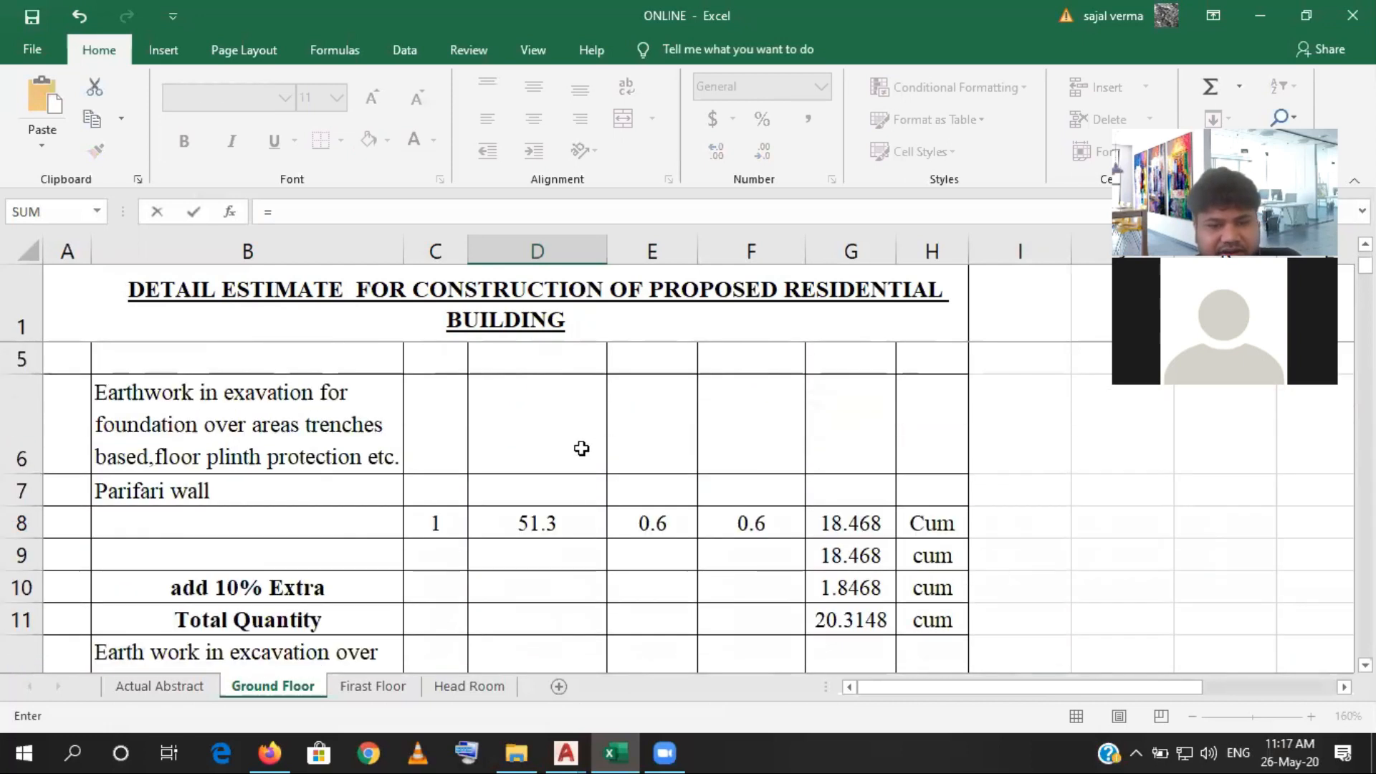
pyautogui.click(555, 517)
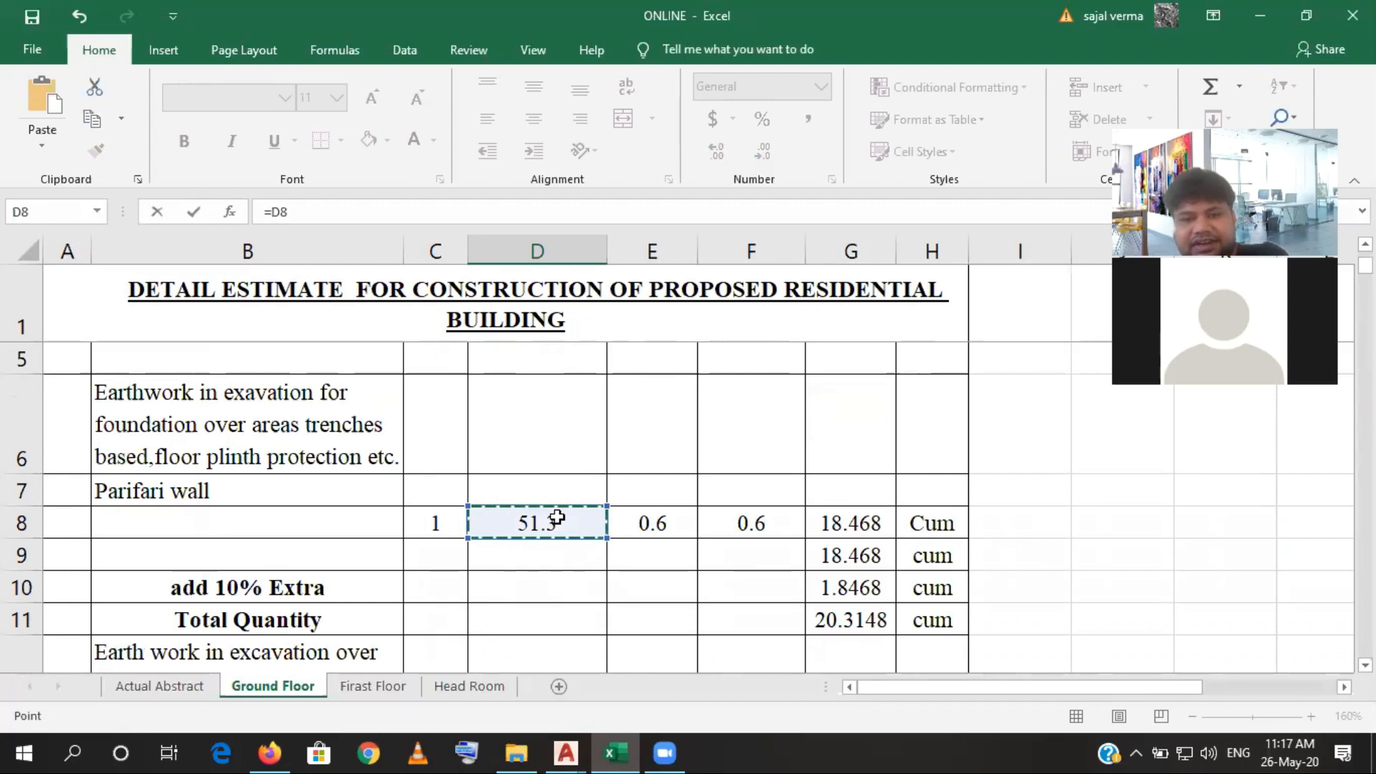
pyautogui.press('Return')
# - Link the P. Wall breadth in E15 to the Parifari wall excavation breadth with =E8
pyautogui.click(694, 601)
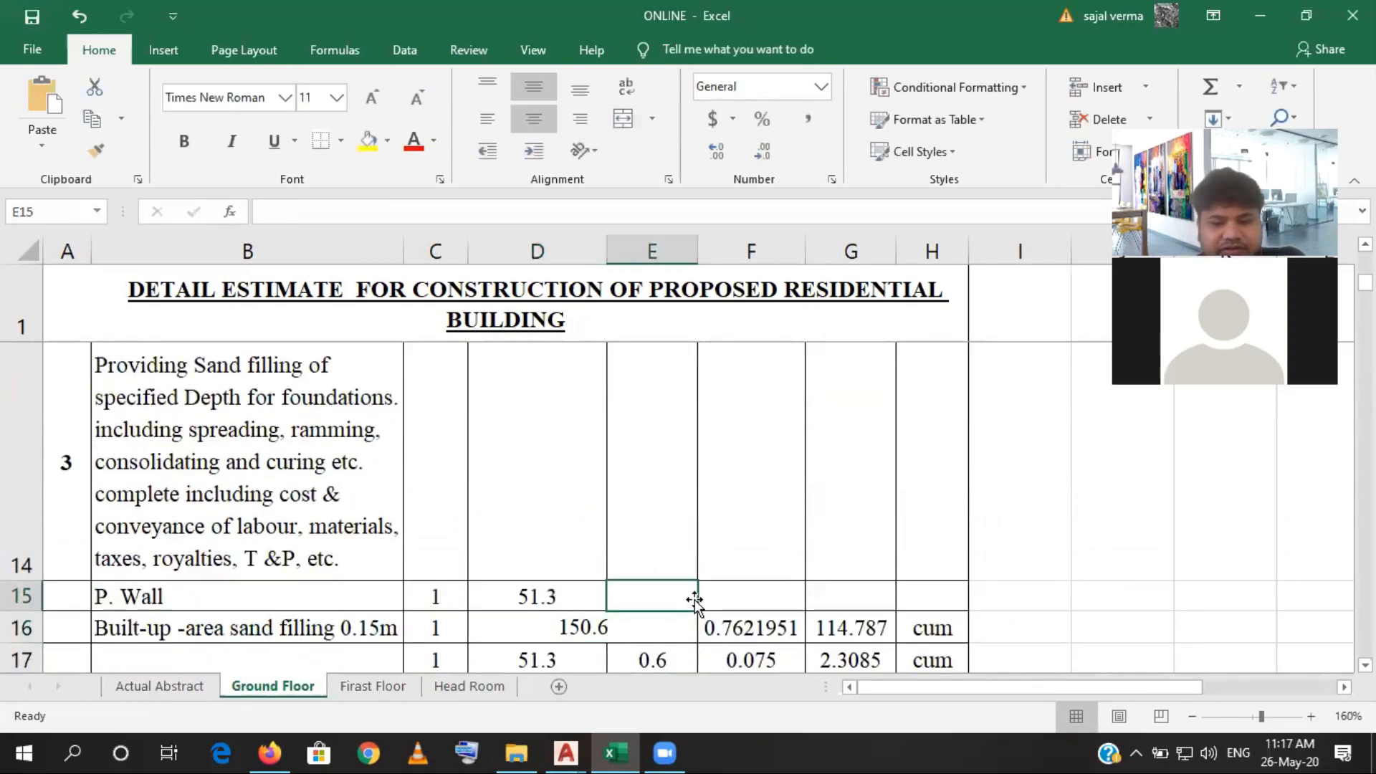
pyautogui.write('=')
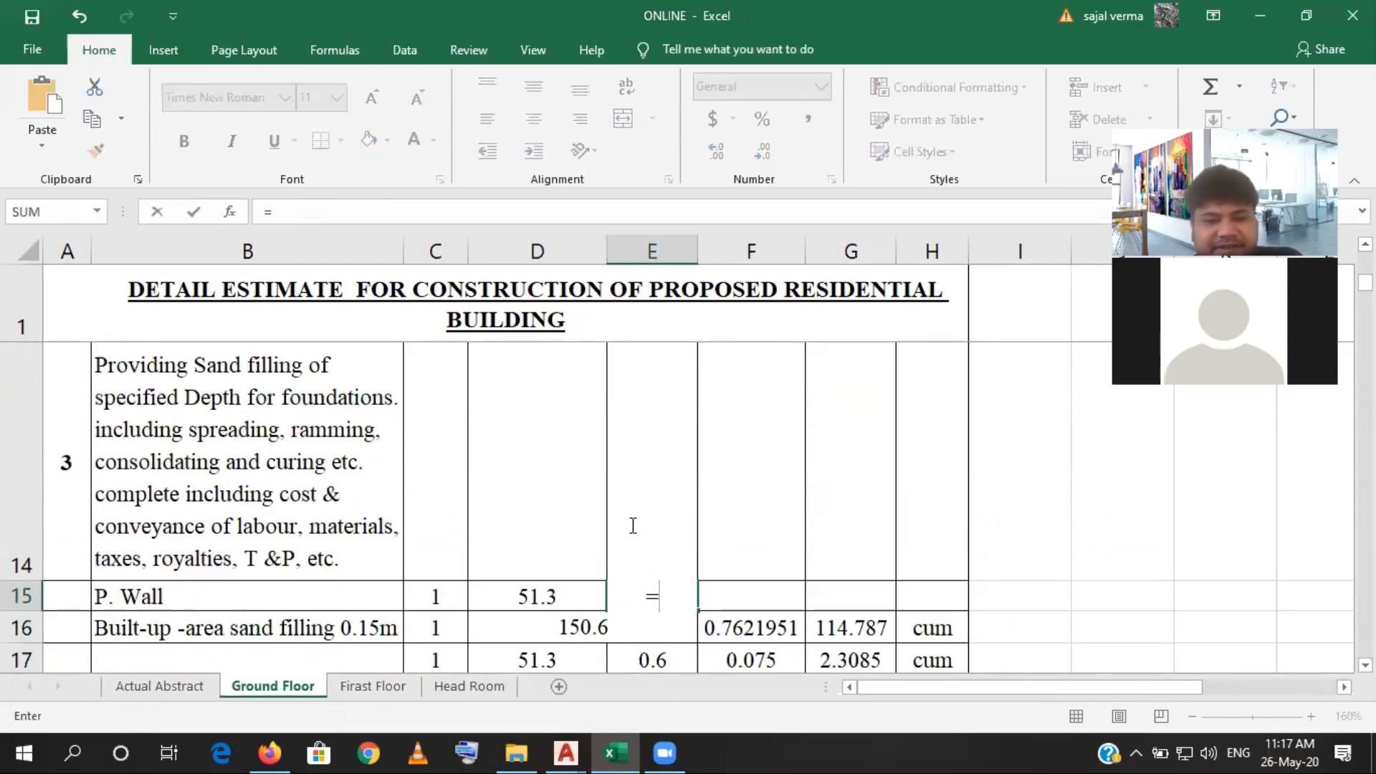
pyautogui.scroll(2, 633, 525)
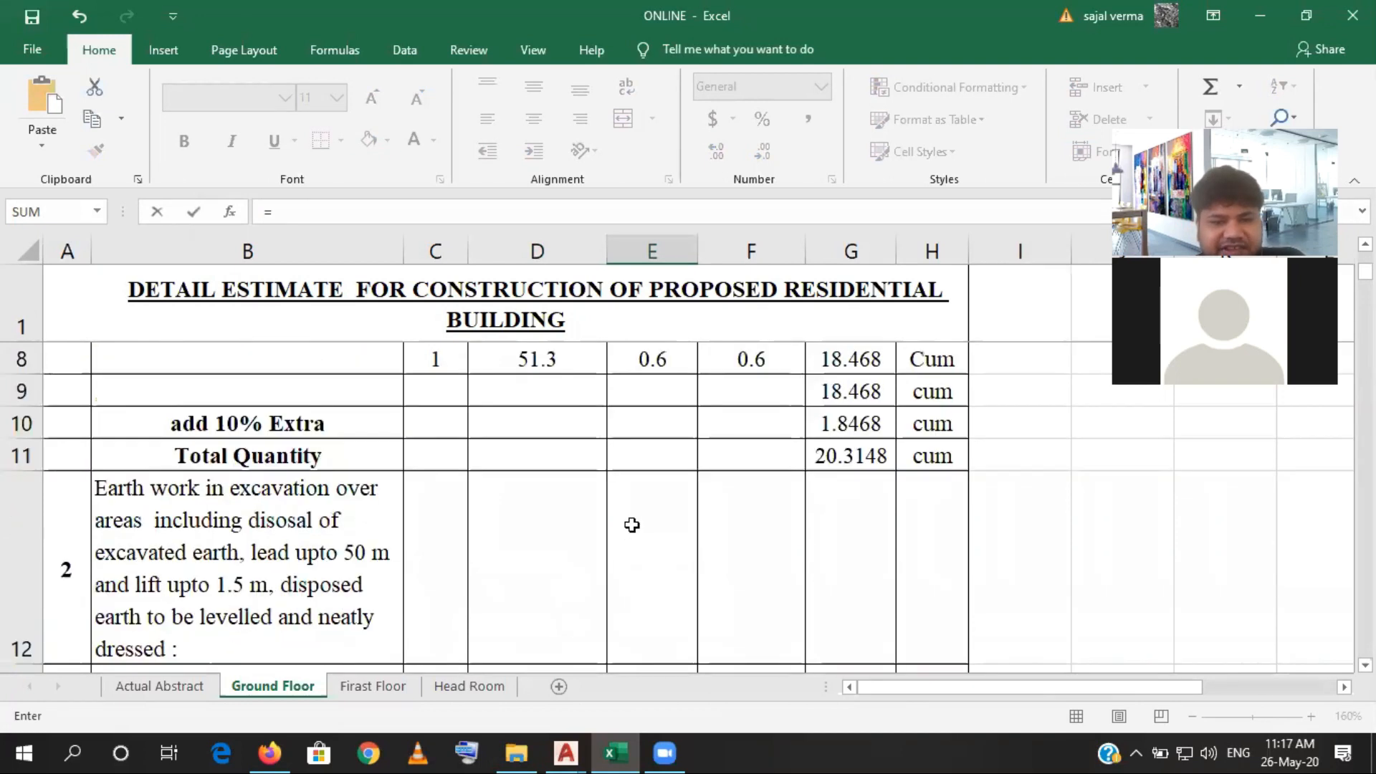
pyautogui.click(626, 367)
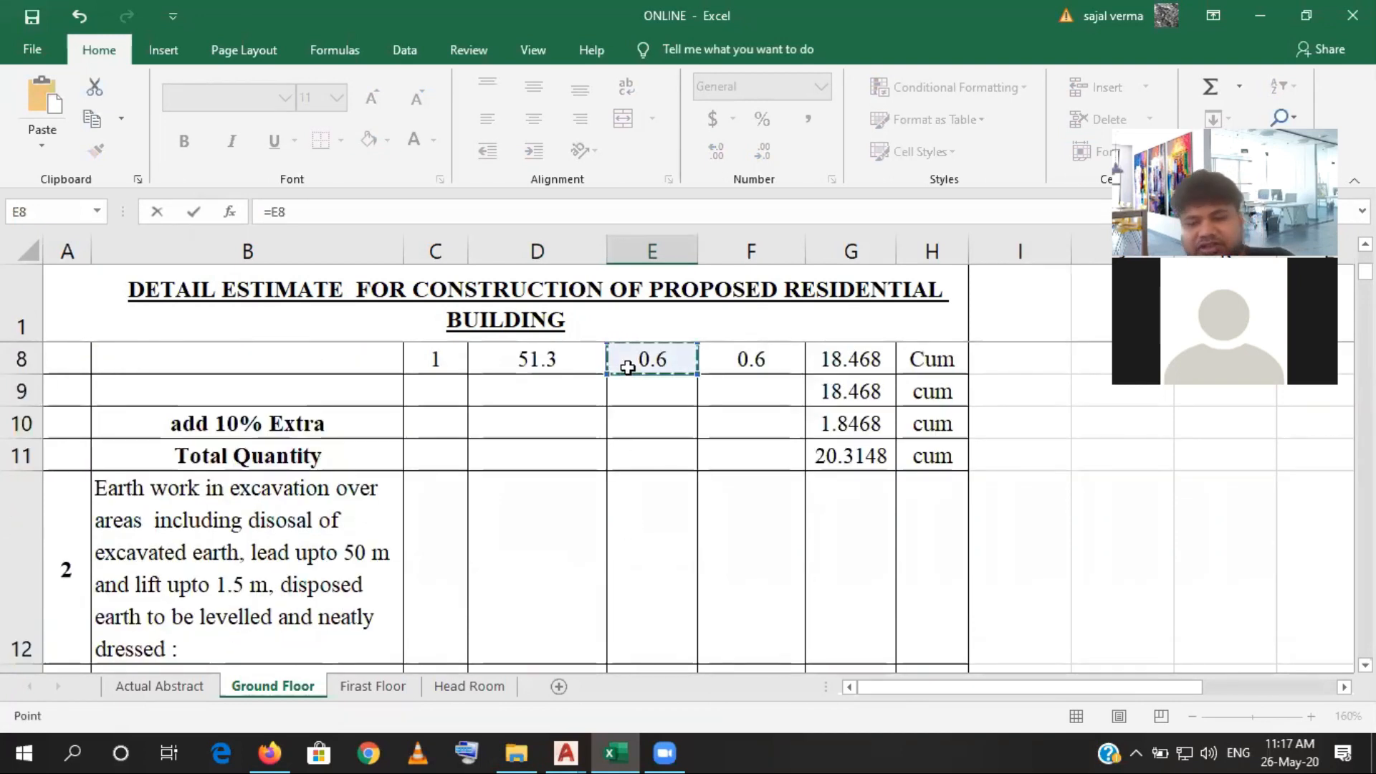
pyautogui.press('Return')
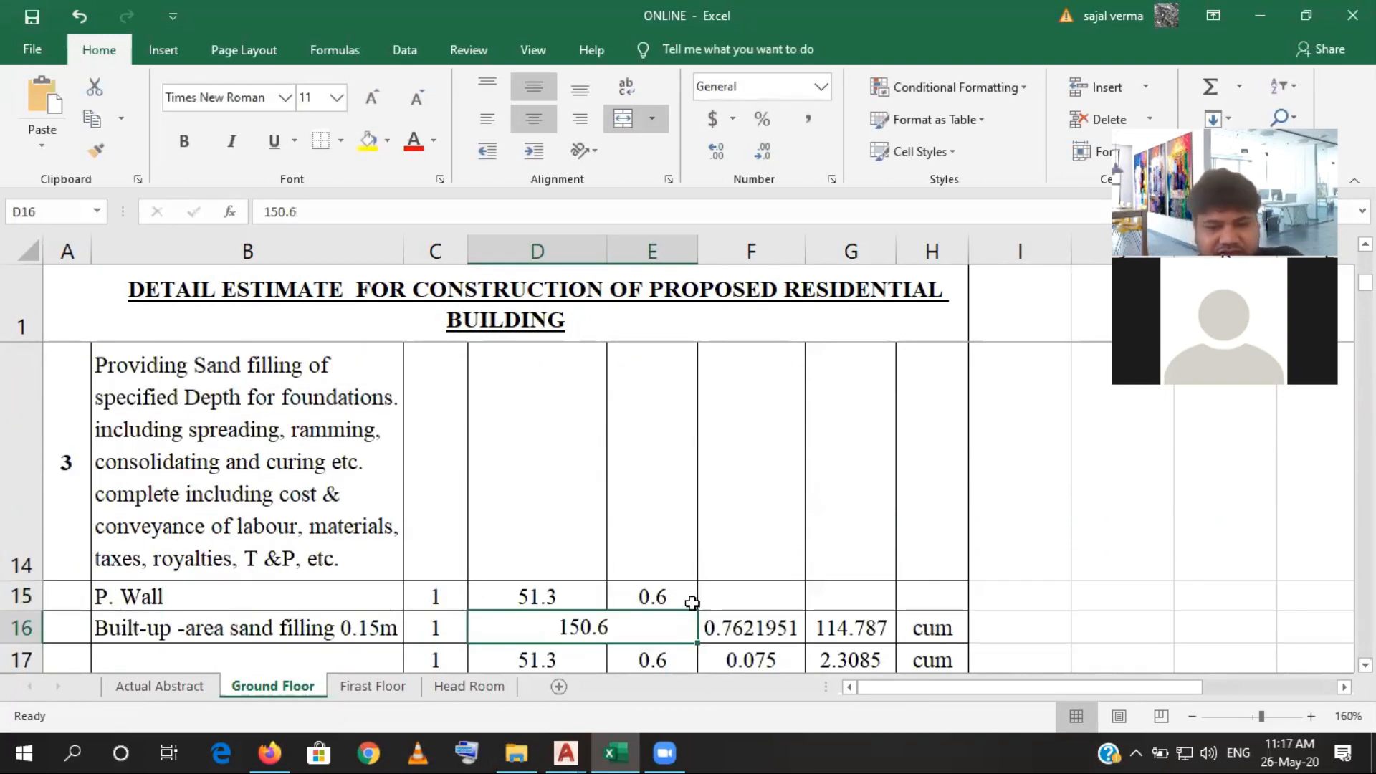
# - Set the P. Wall sand filling height in F15 to 0.1
pyautogui.click(751, 597)
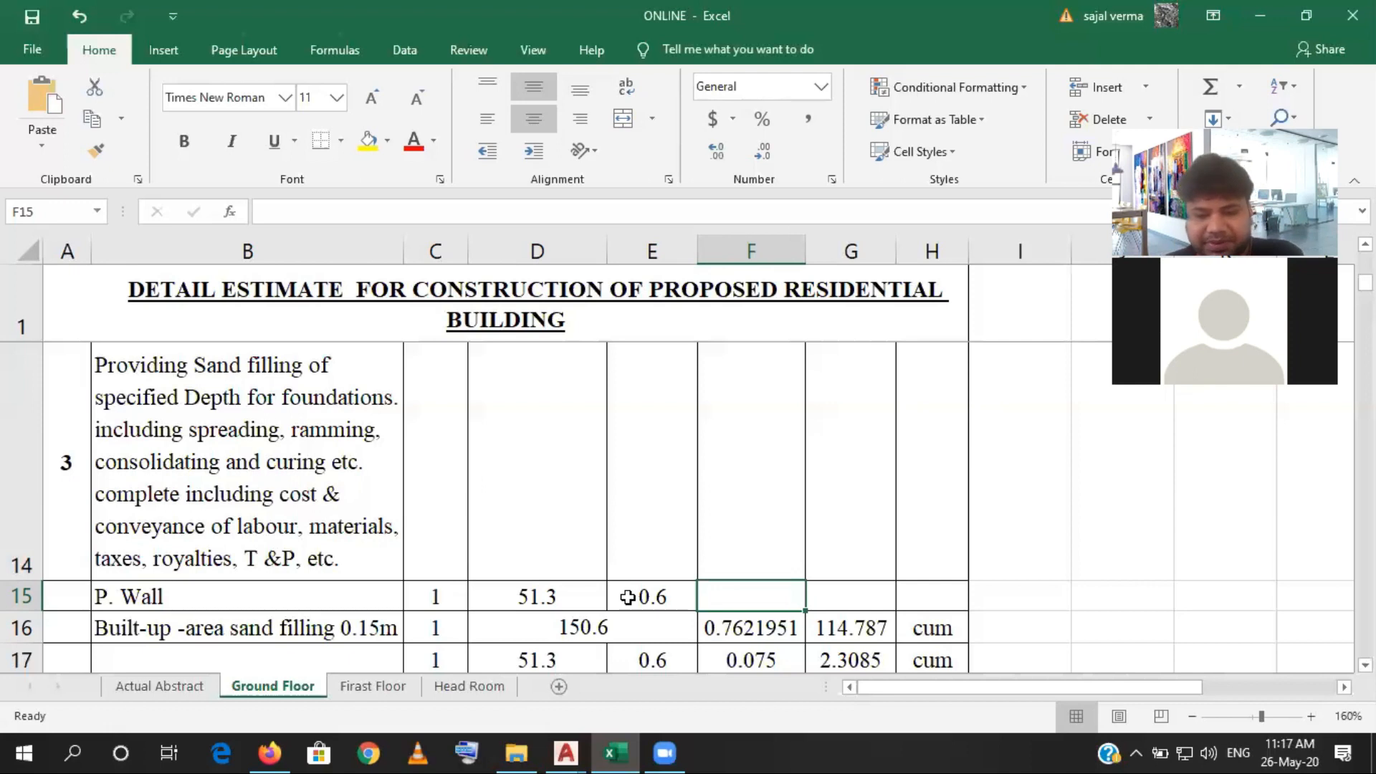
pyautogui.write('0.1')
pyautogui.click(853, 601)
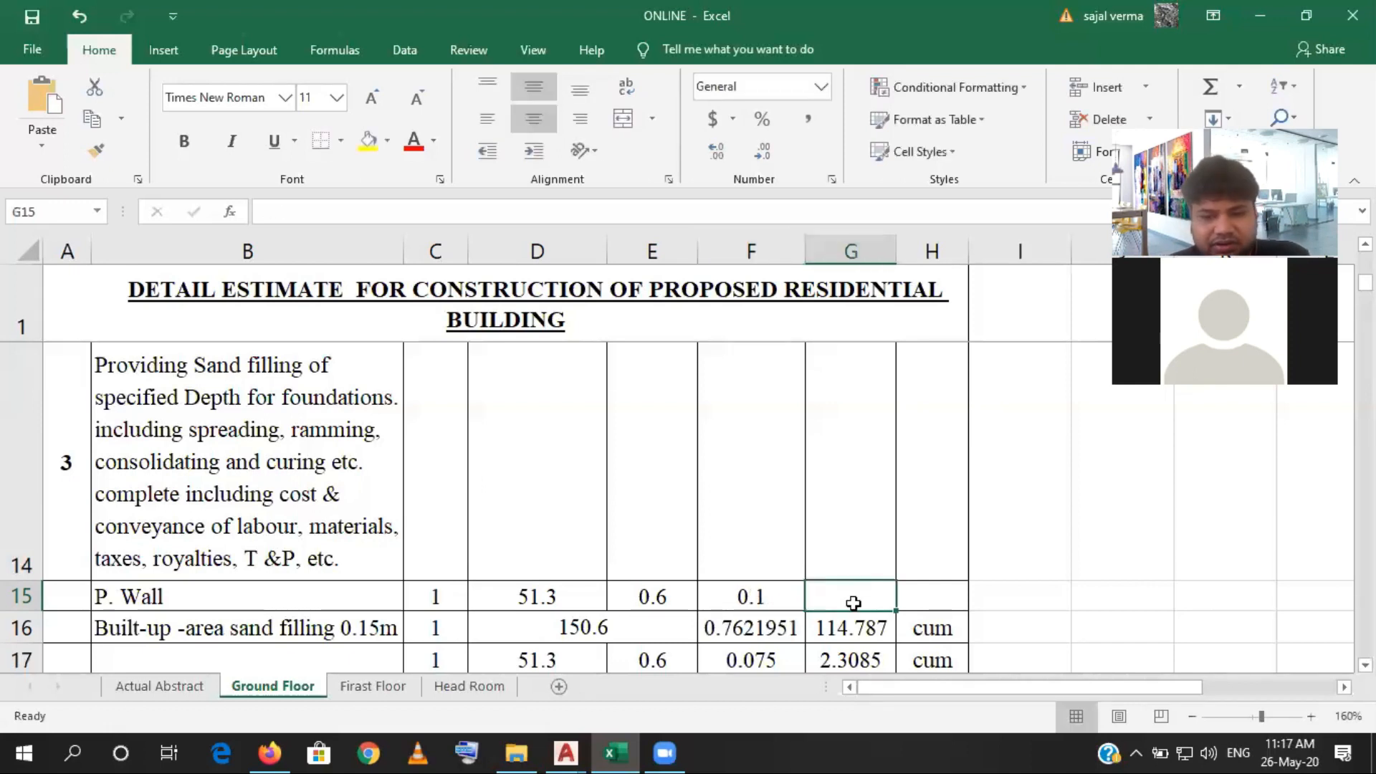
# - Fill the quantity formula from G16 up into the P. Wall row's quantity cell G15
pyautogui.click(867, 622)
pyautogui.moveTo(898, 646); pyautogui.dragTo(882, 599)
pyautogui.click(882, 599)
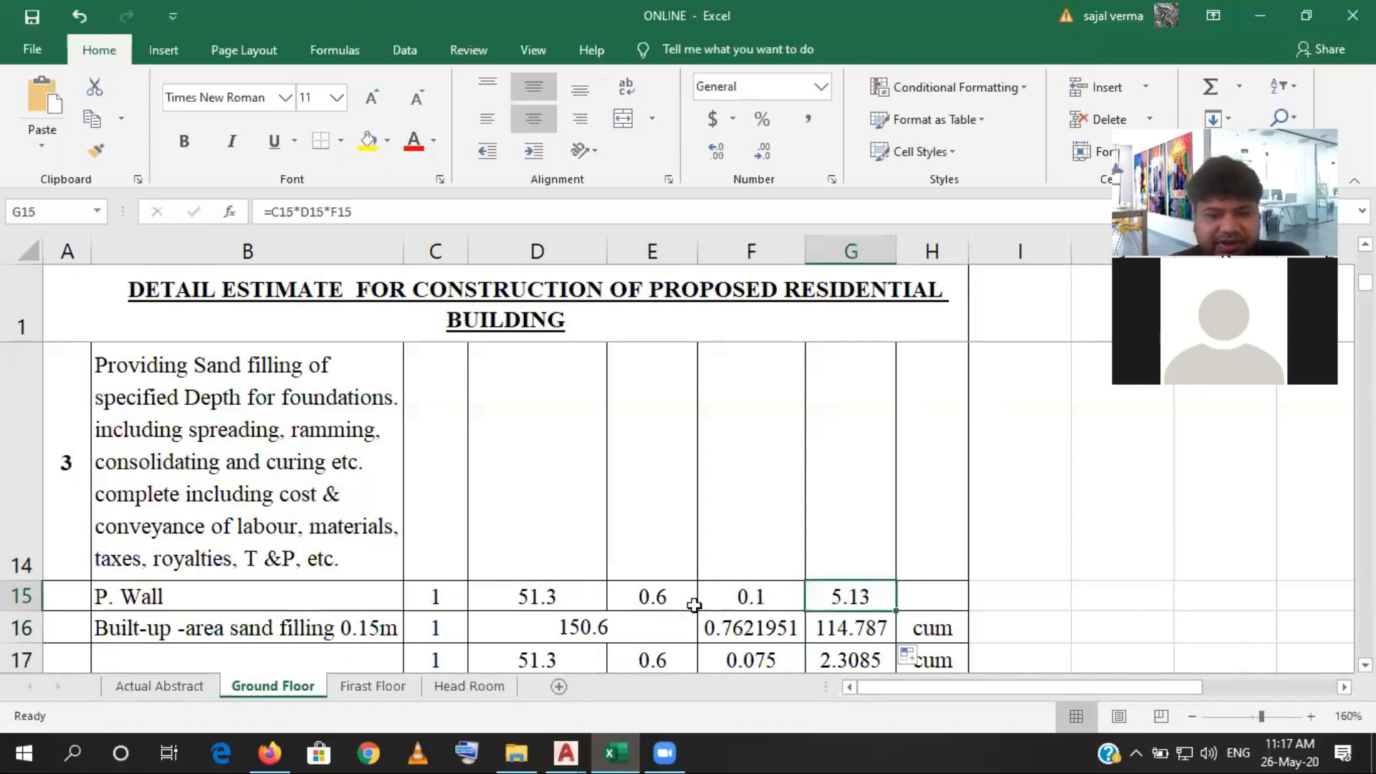
# - Add the breadth cell E15 as a multiplier to the end of the P. Wall quantity formula in G15
pyautogui.click(325, 212)
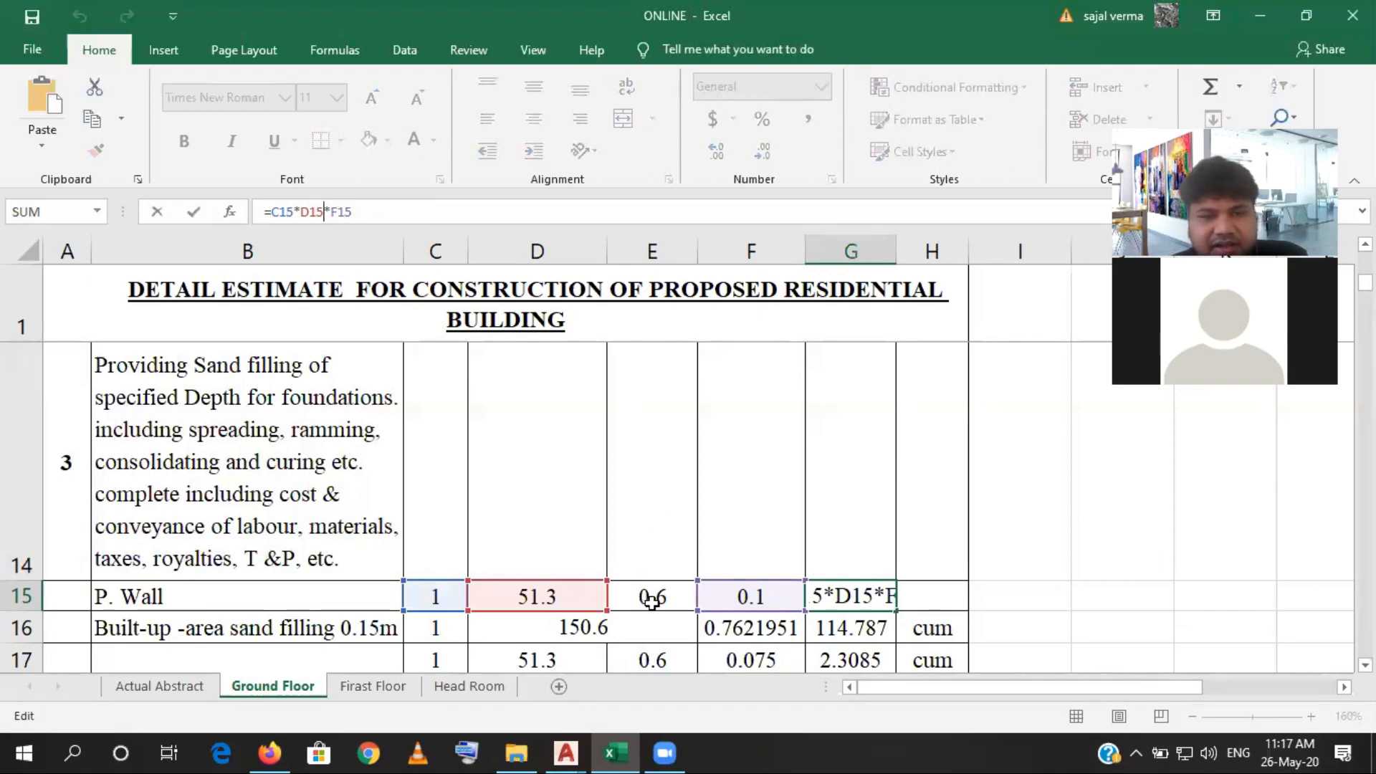
pyautogui.click(390, 211)
pyautogui.write('*')
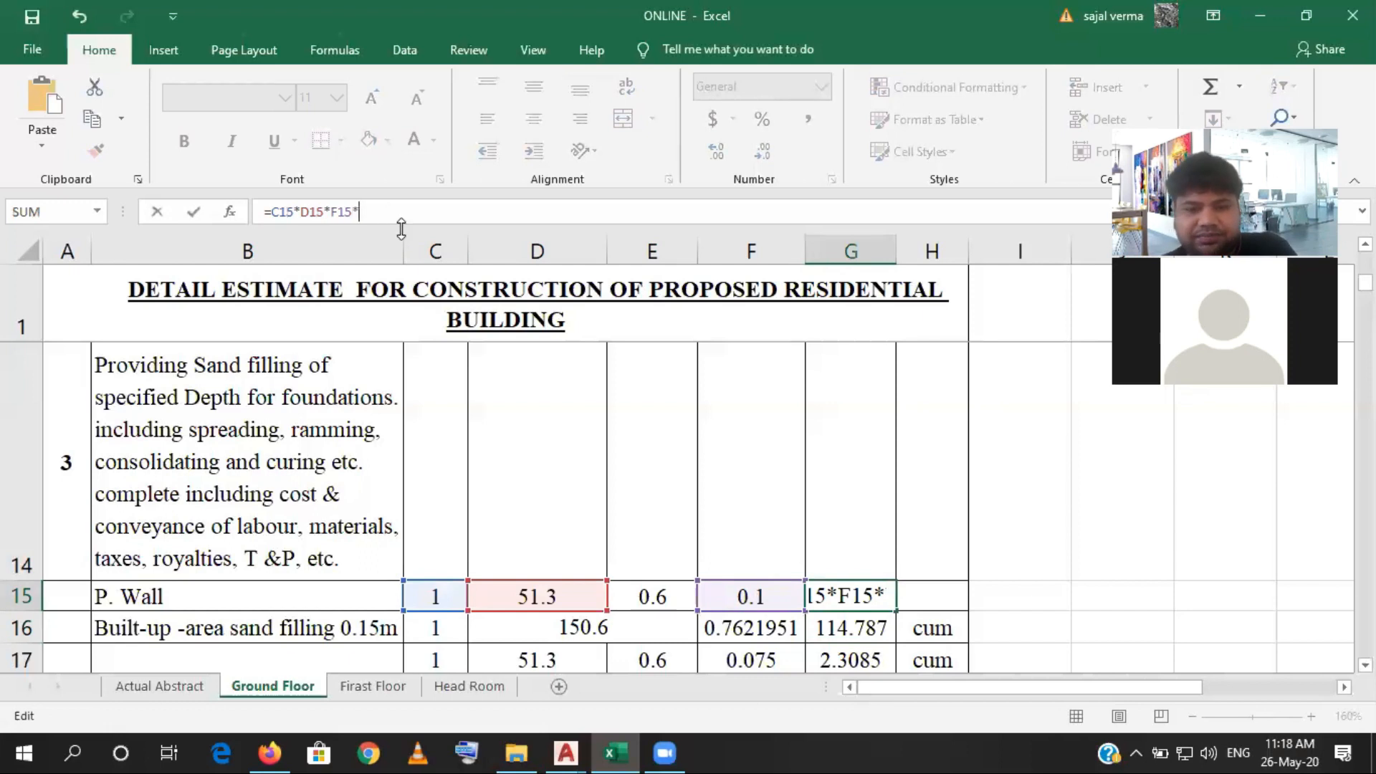
pyautogui.click(676, 602)
pyautogui.press('Return')
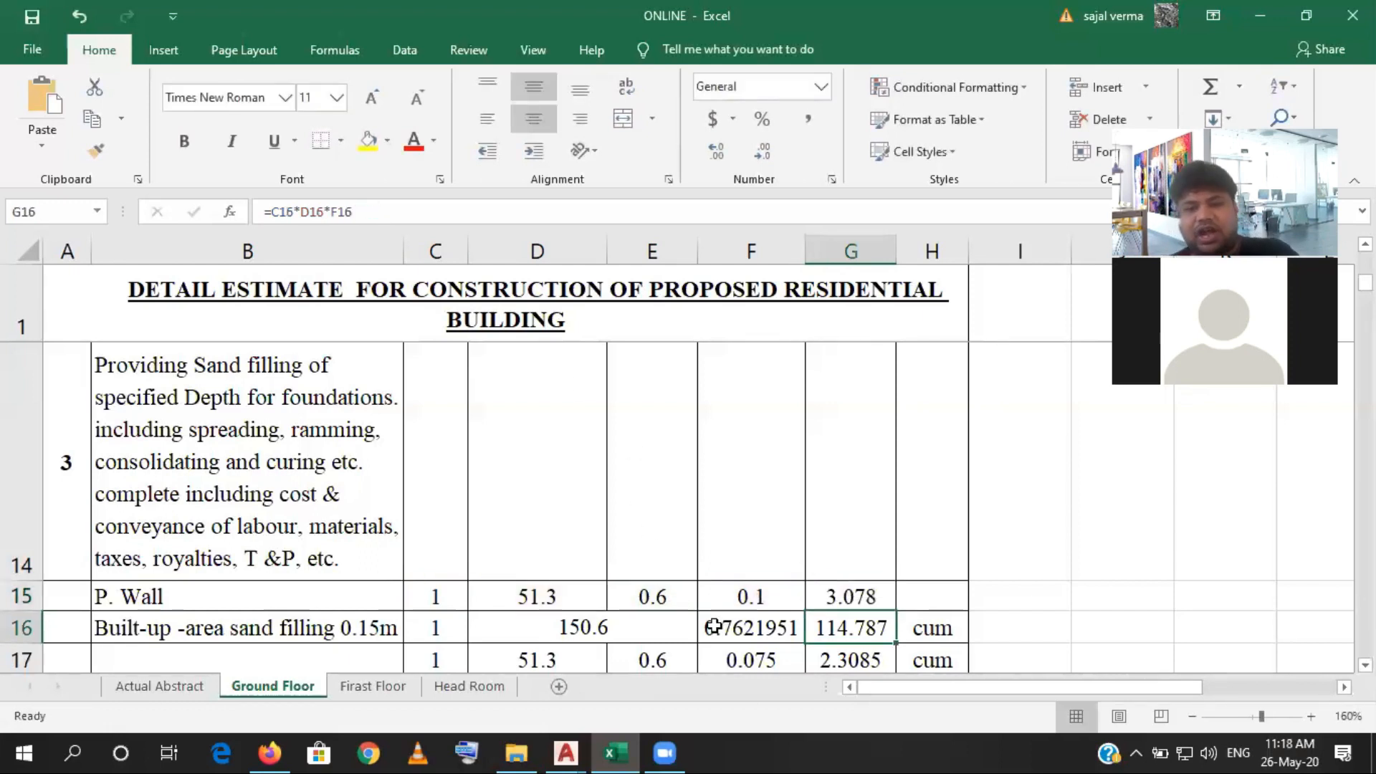
# - Enter the unit cum for the P. Wall row in H15
pyautogui.click(908, 597)
pyautogui.write('cu,')
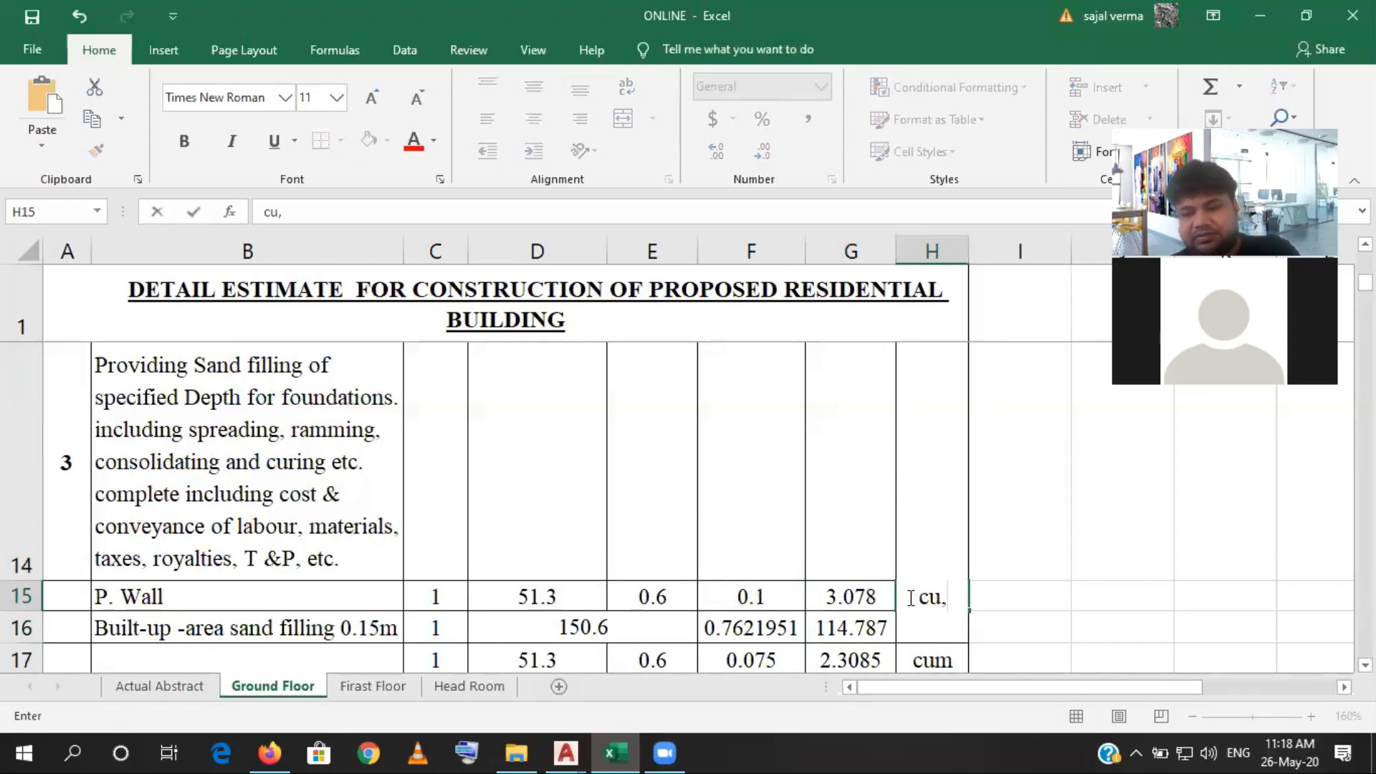
pyautogui.press('BackSpace')
pyautogui.write('\\m')
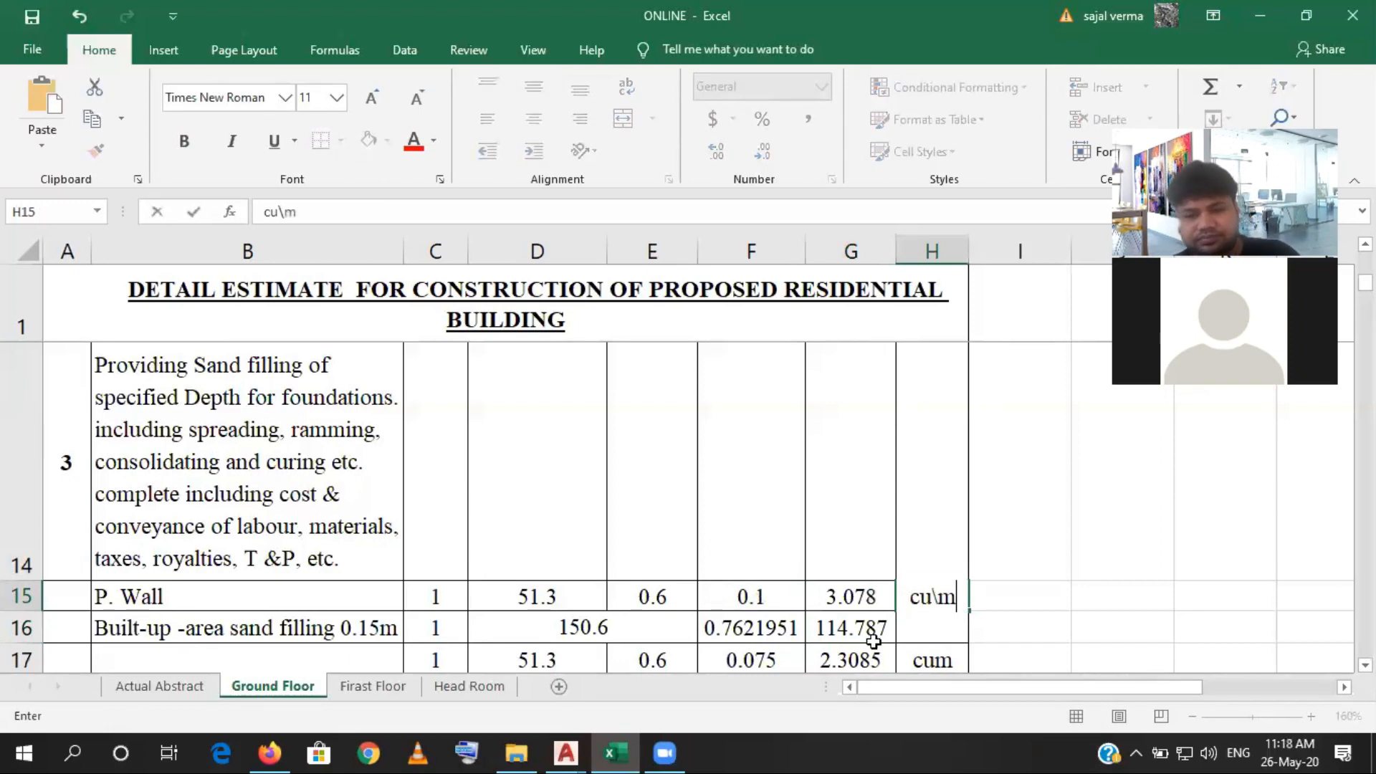
pyautogui.press('BackSpace')
pyautogui.press('BackSpace')
pyautogui.write('m')
pyautogui.click(858, 634)
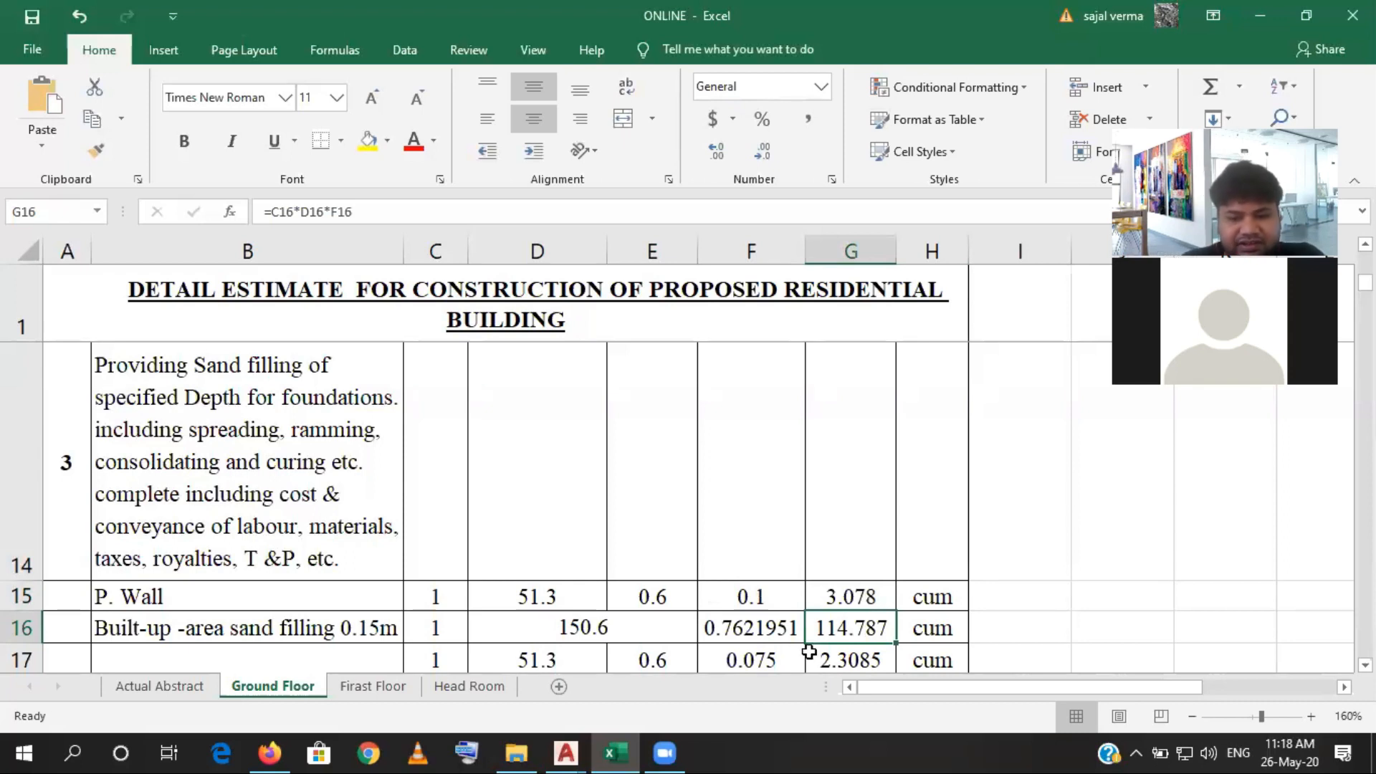
# - Switch to the final plan drawing in AutoCAD, examine the stepped wall section and the building's outer outline, and return to the Excel estimate
pyautogui.click(567, 752)
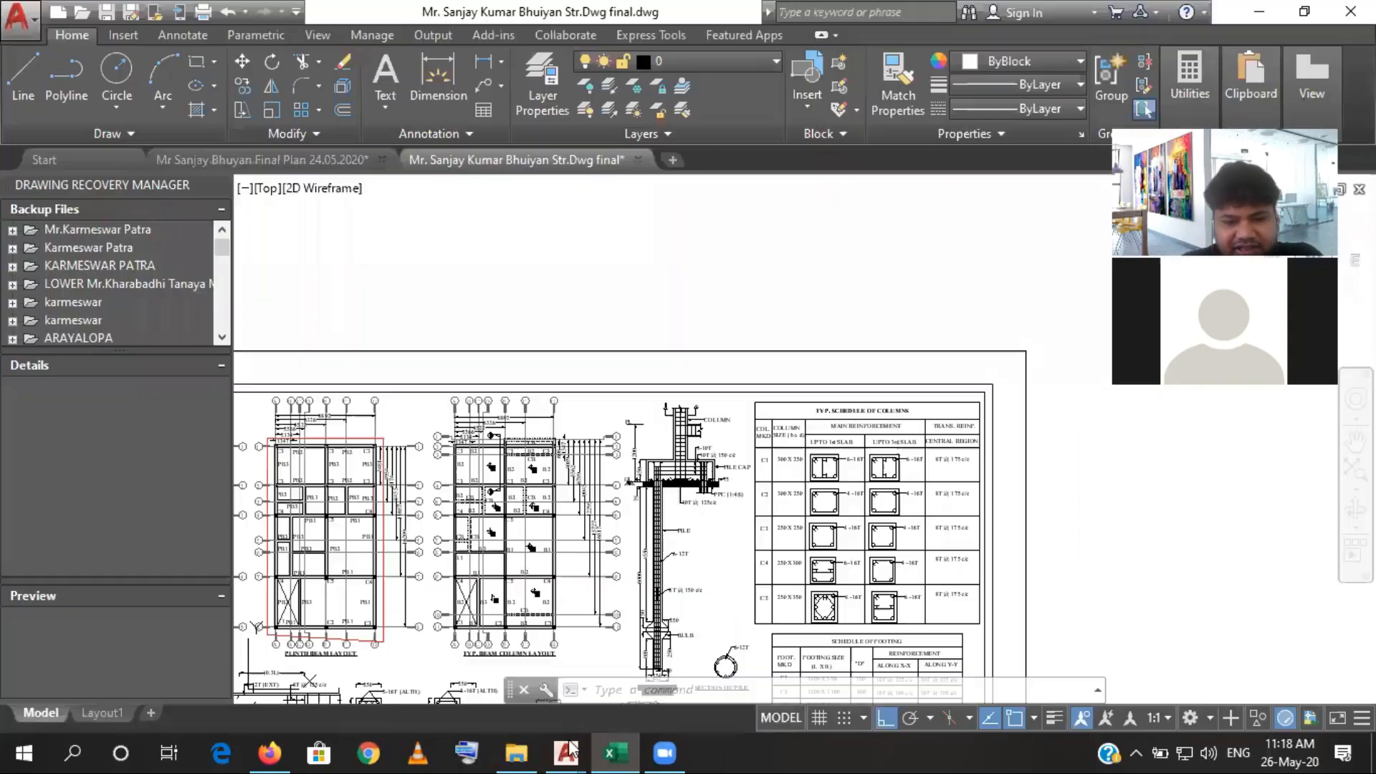
pyautogui.click(299, 159)
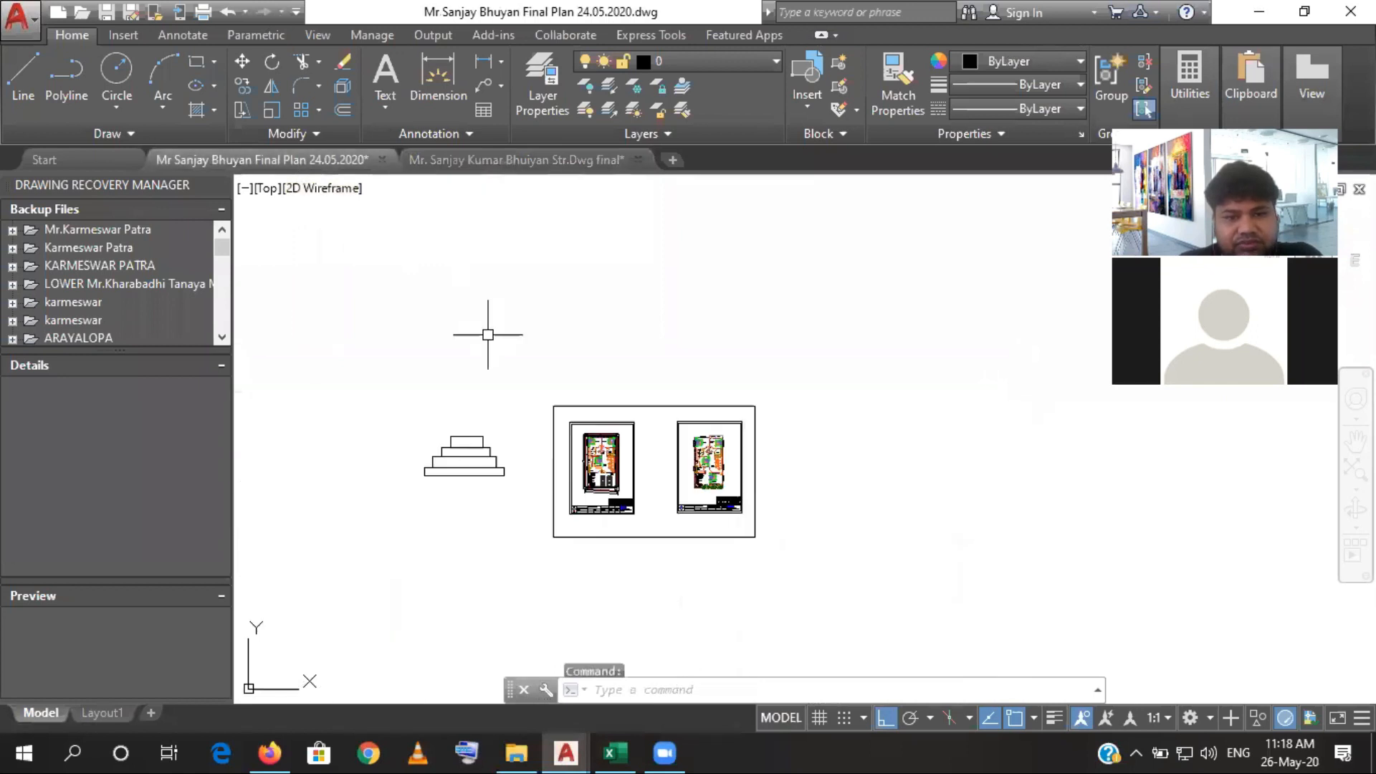
pyautogui.scroll(5, 406, 467)
pyautogui.moveTo(498, 478); pyautogui.dragTo(437, 454)
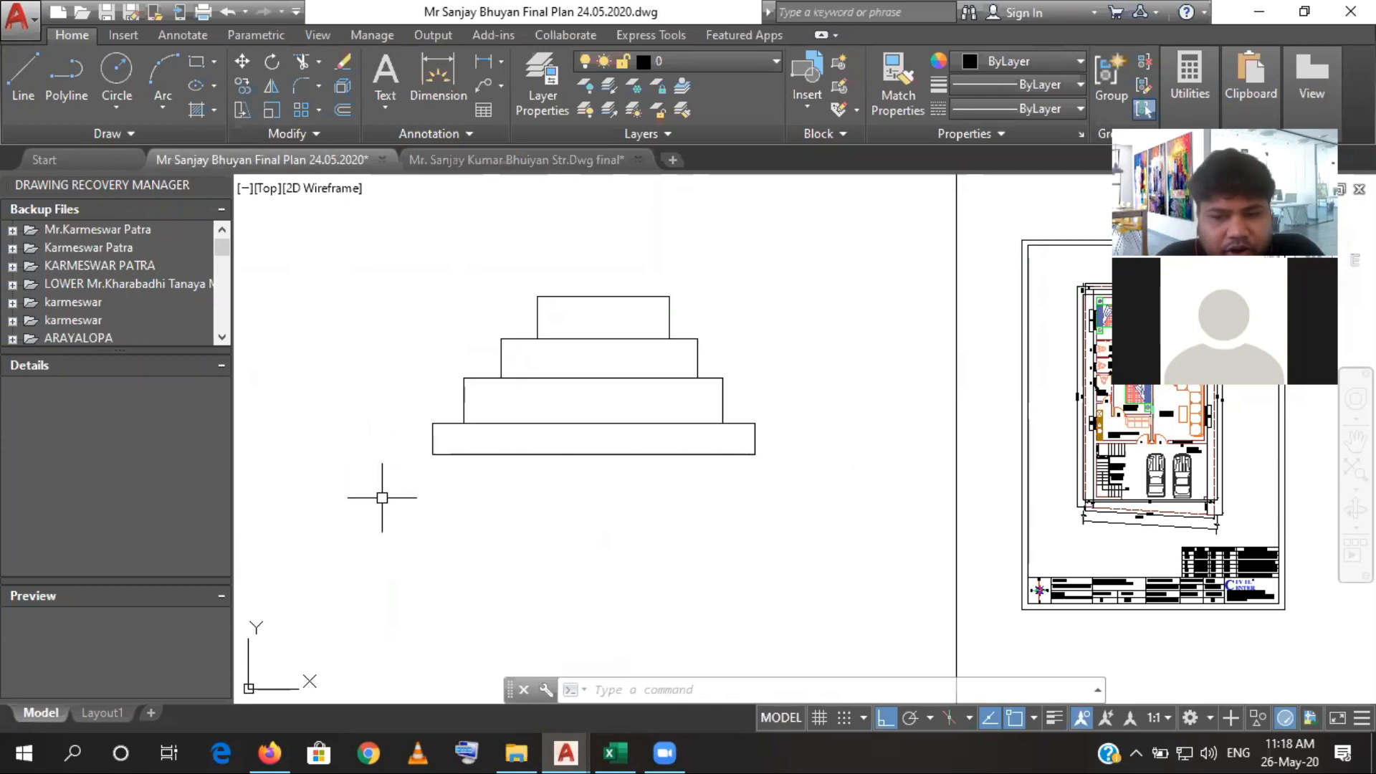
pyautogui.scroll(-5, 414, 441)
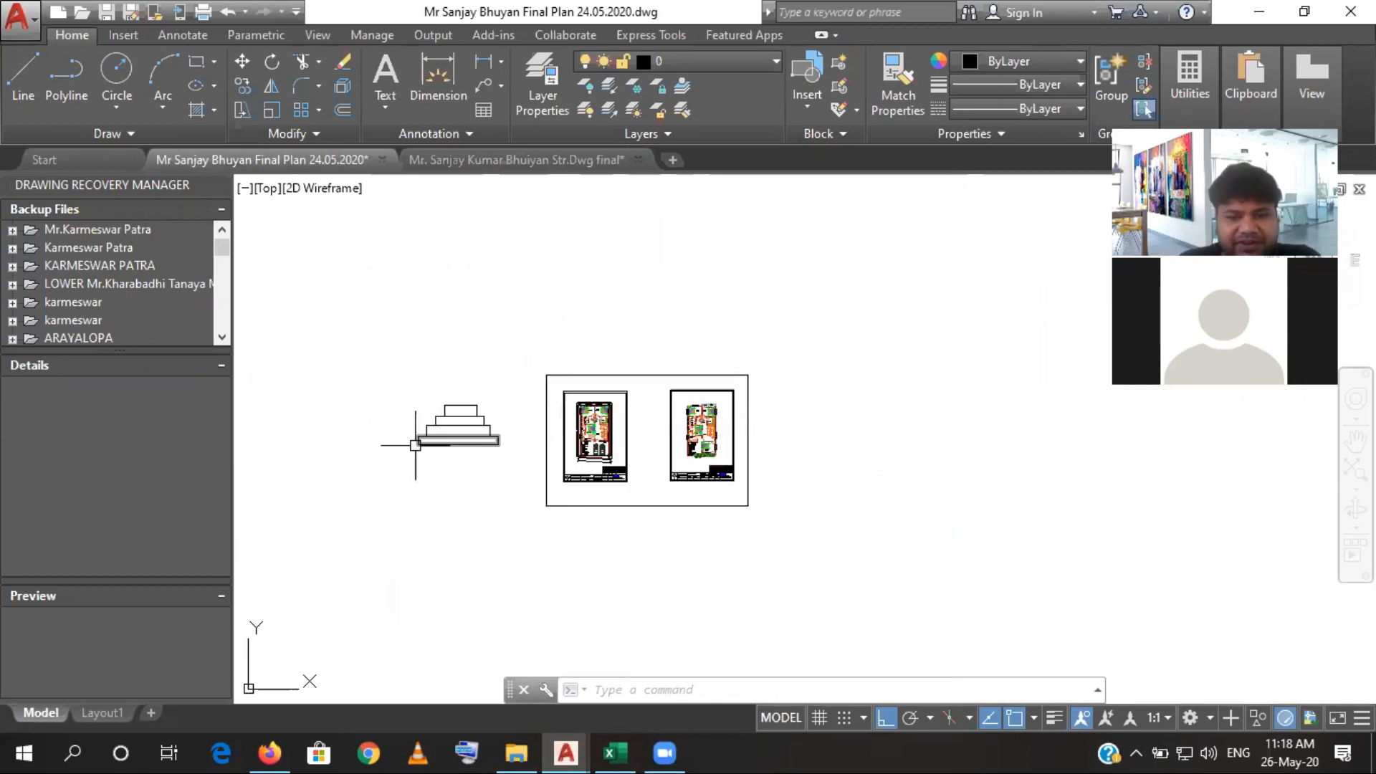
pyautogui.scroll(8, 570, 456)
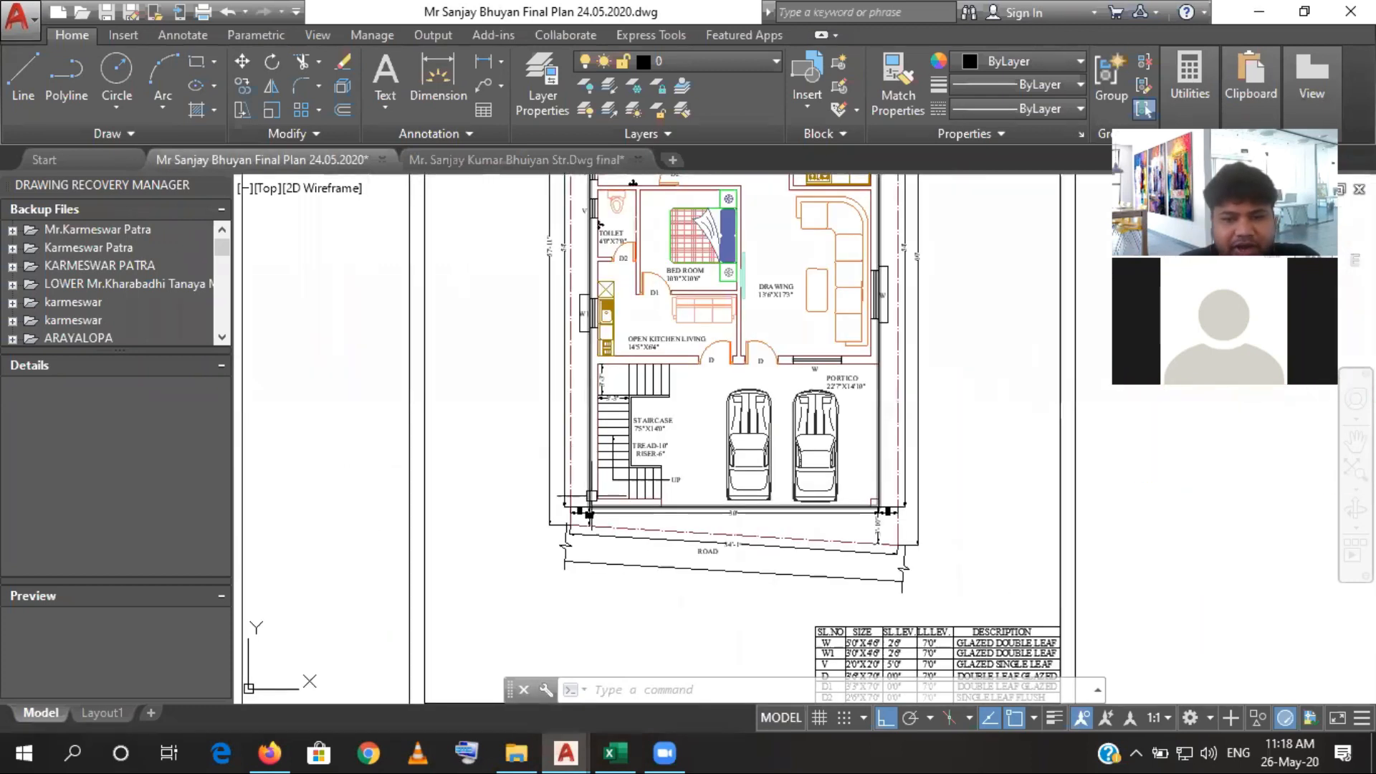
pyautogui.moveTo(585, 405); pyautogui.dragTo(589, 444)
pyautogui.click(590, 444)
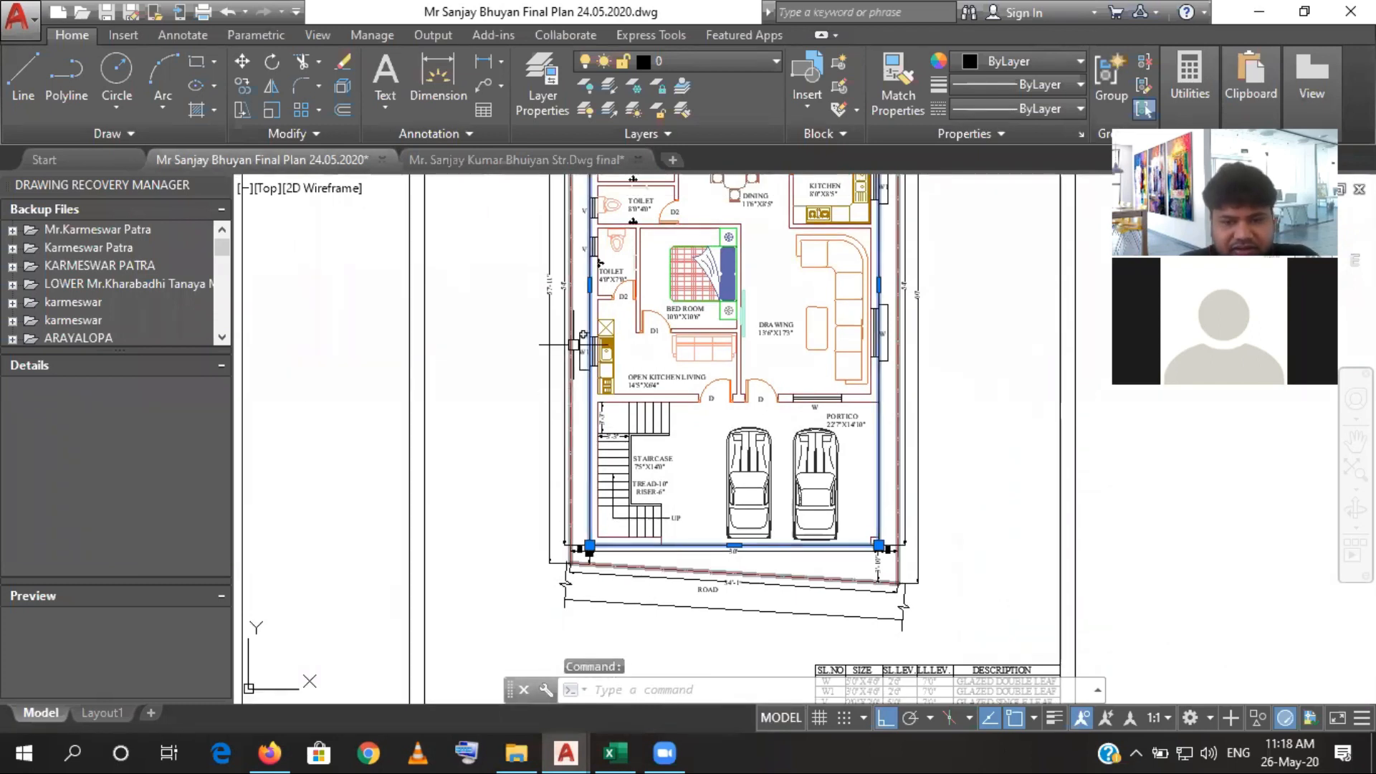
pyautogui.moveTo(579, 347); pyautogui.dragTo(554, 450)
pyautogui.moveTo(554, 302); pyautogui.dragTo(553, 377)
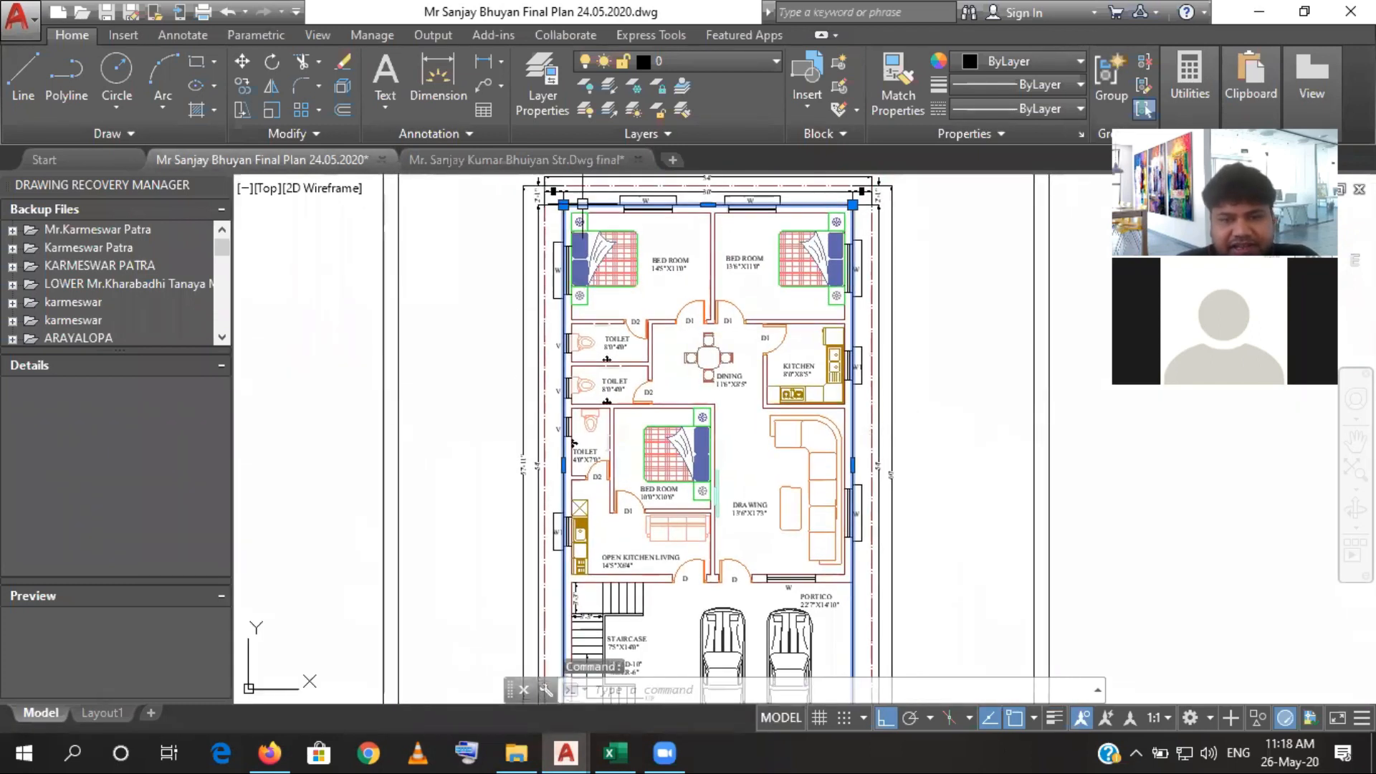
pyautogui.scroll(-2, 855, 524)
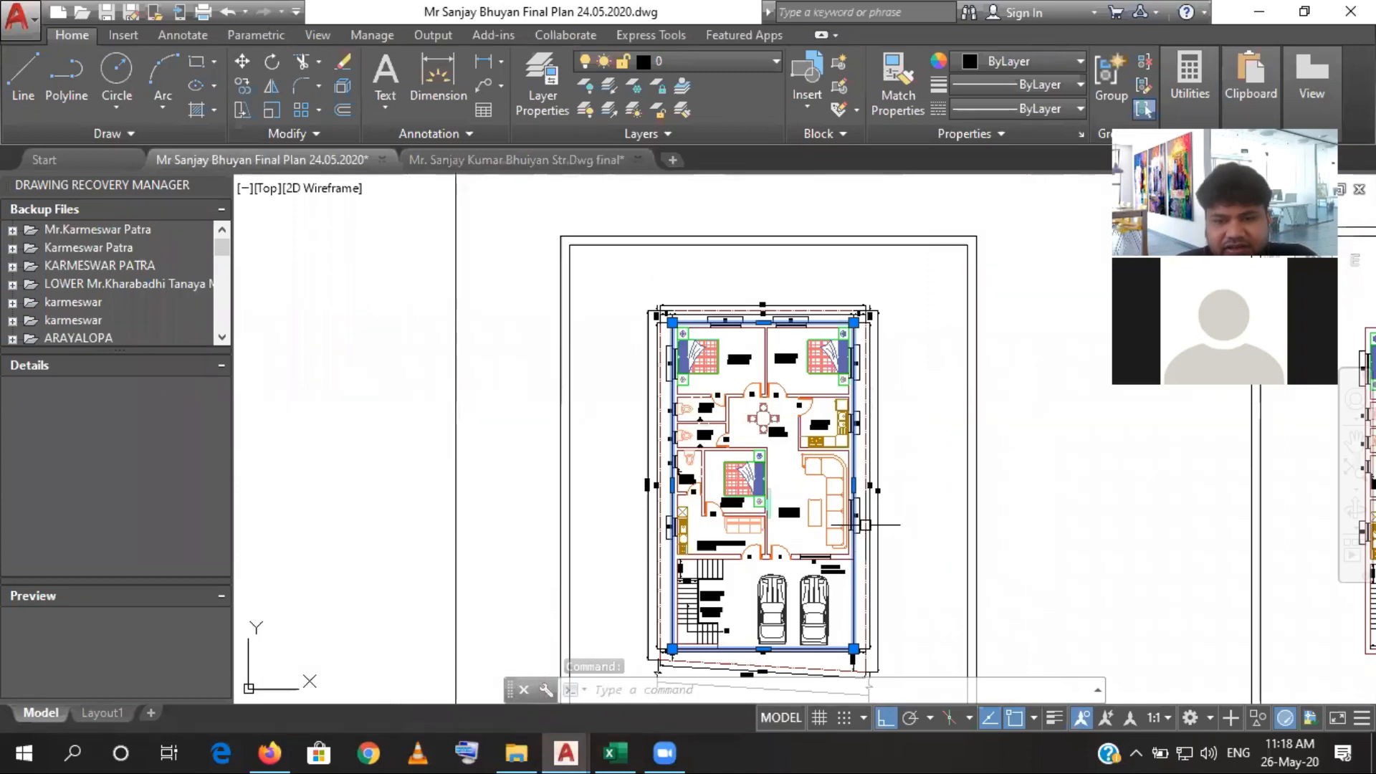
pyautogui.moveTo(898, 558); pyautogui.dragTo(892, 525)
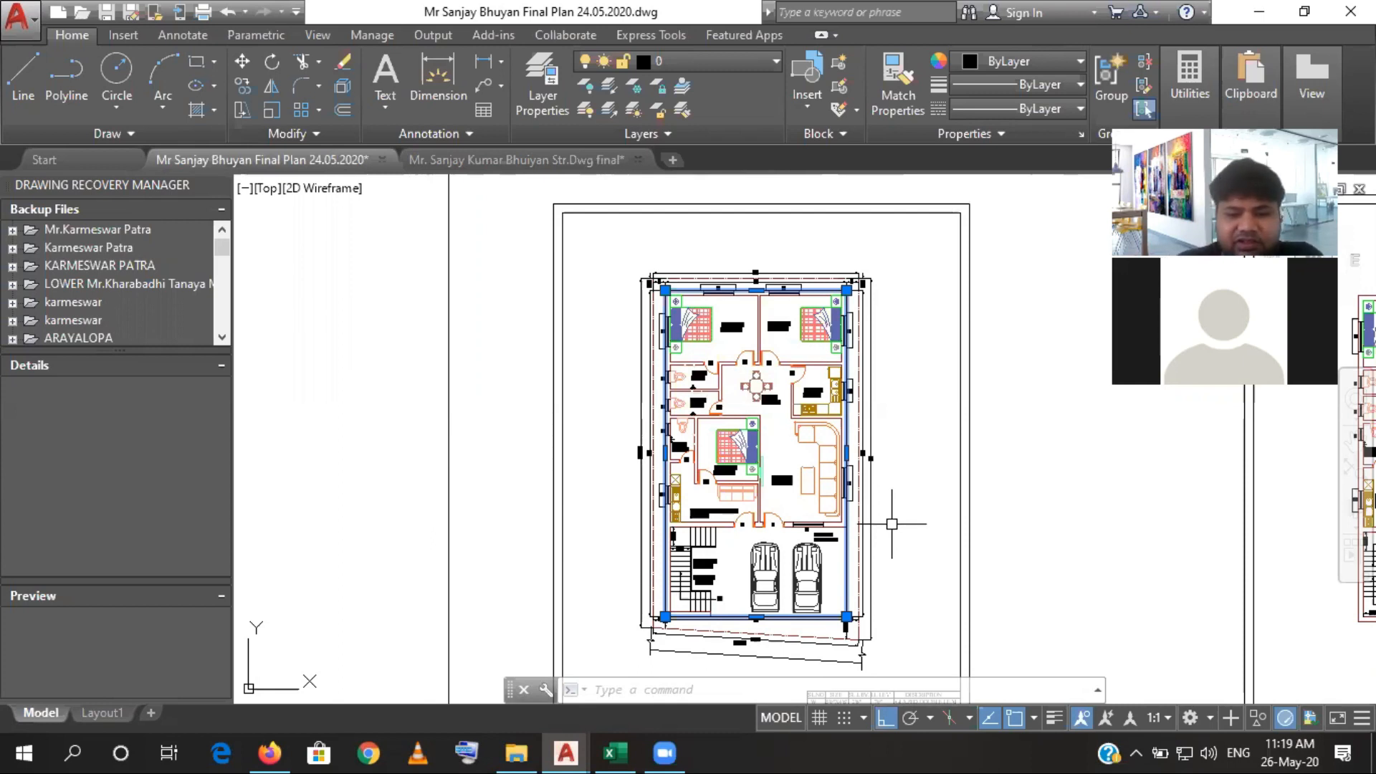
pyautogui.click(607, 751)
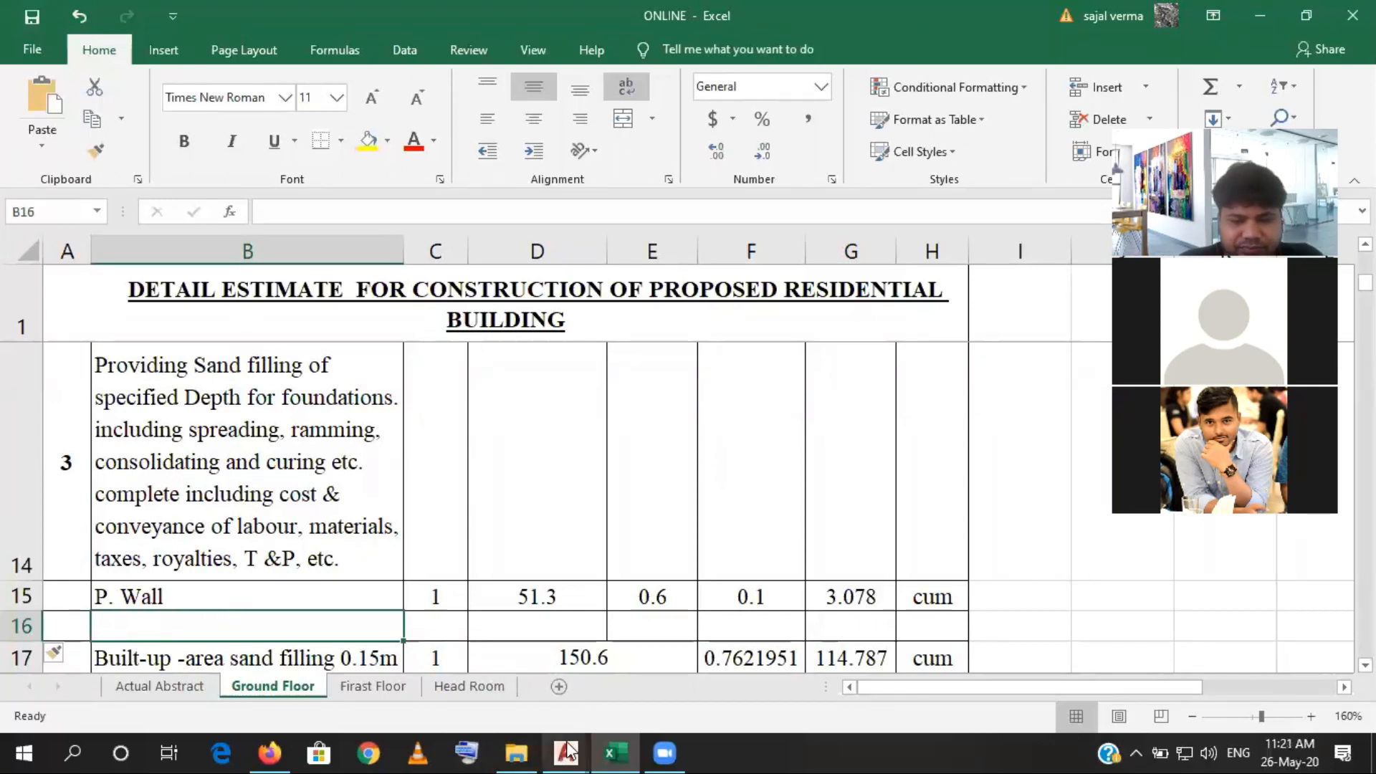
# - Switch to the structural drawing in AutoCAD and offset the F3 footing outline around column C4 on grid 3 outward by 75
pyautogui.moveTo(587, 751)
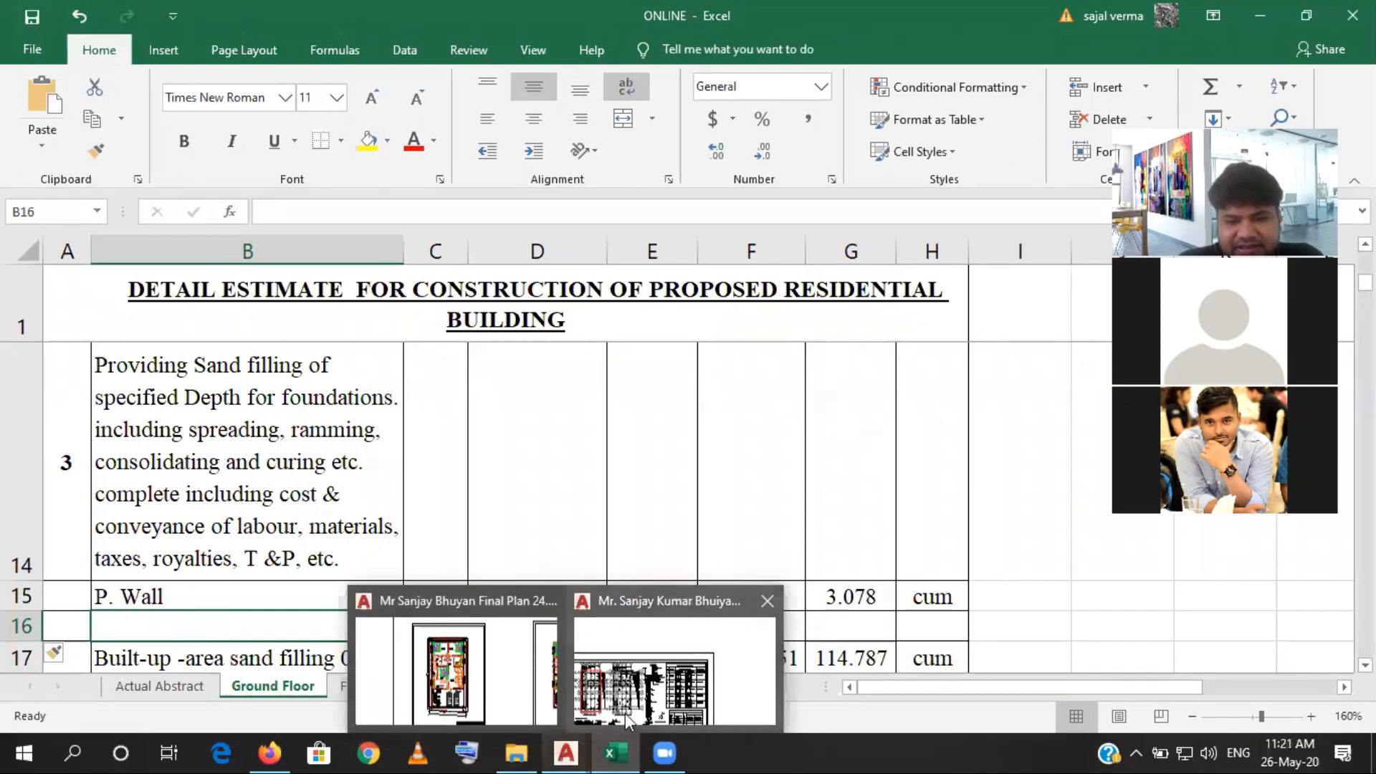
pyautogui.click(674, 666)
pyautogui.moveTo(504, 511); pyautogui.dragTo(589, 448)
pyautogui.scroll(10, 564, 450)
pyautogui.scroll(4, 500, 336)
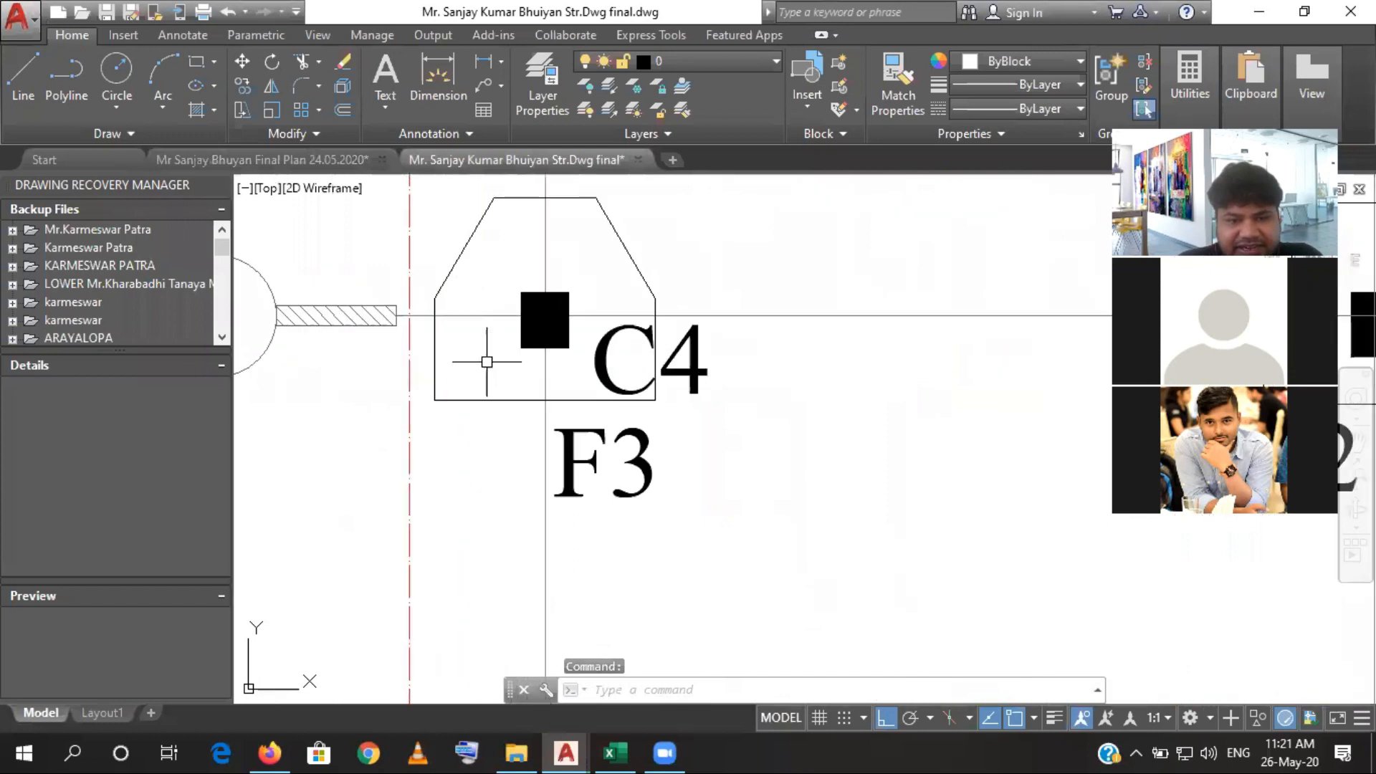
pyautogui.click(475, 391)
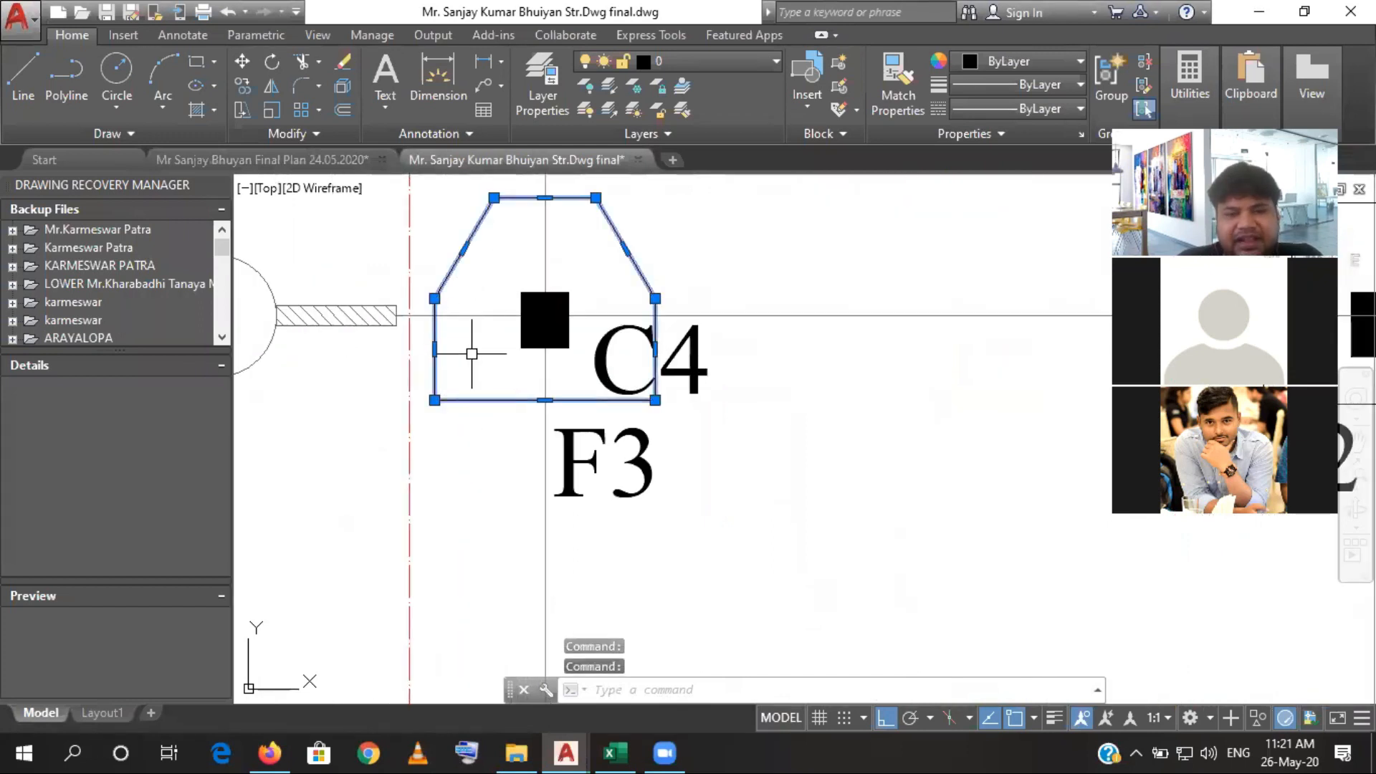
pyautogui.scroll(-2, 470, 360)
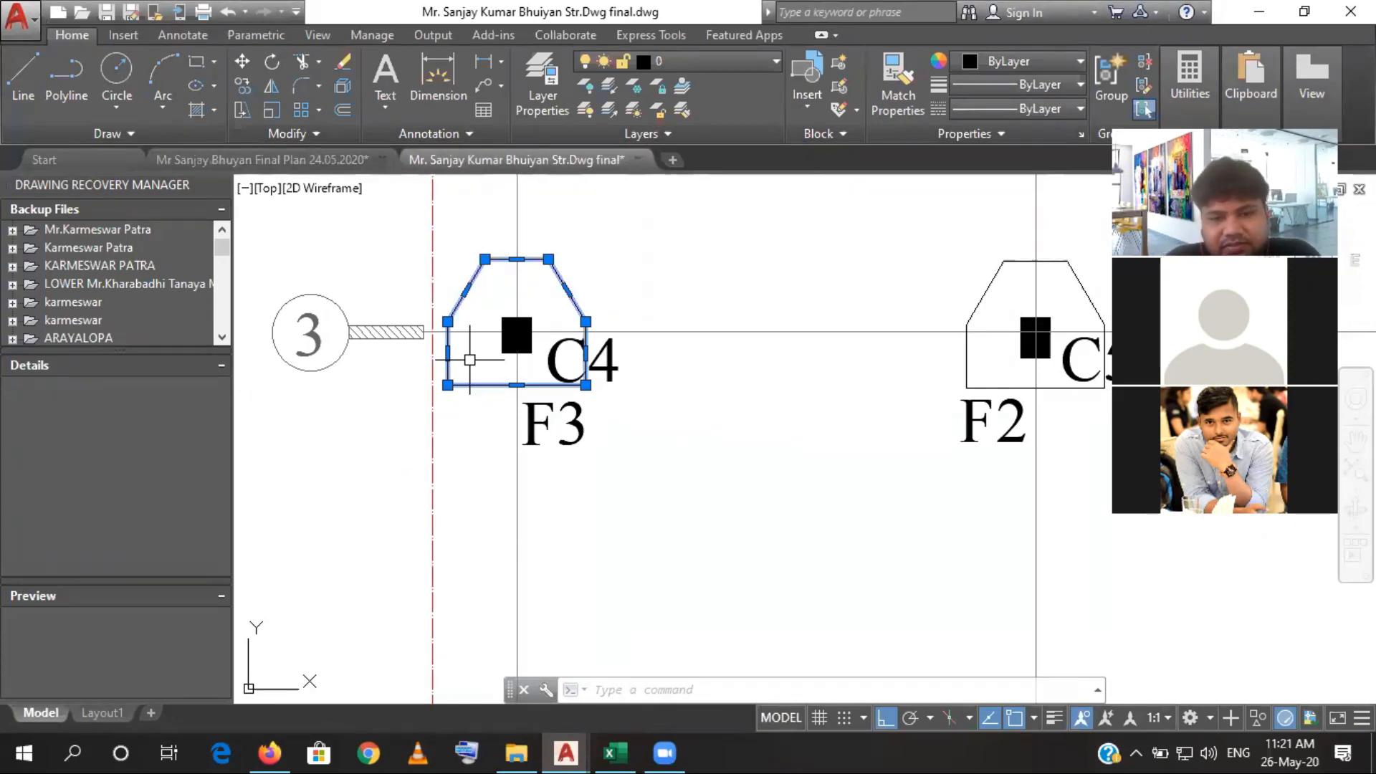
pyautogui.write('o')
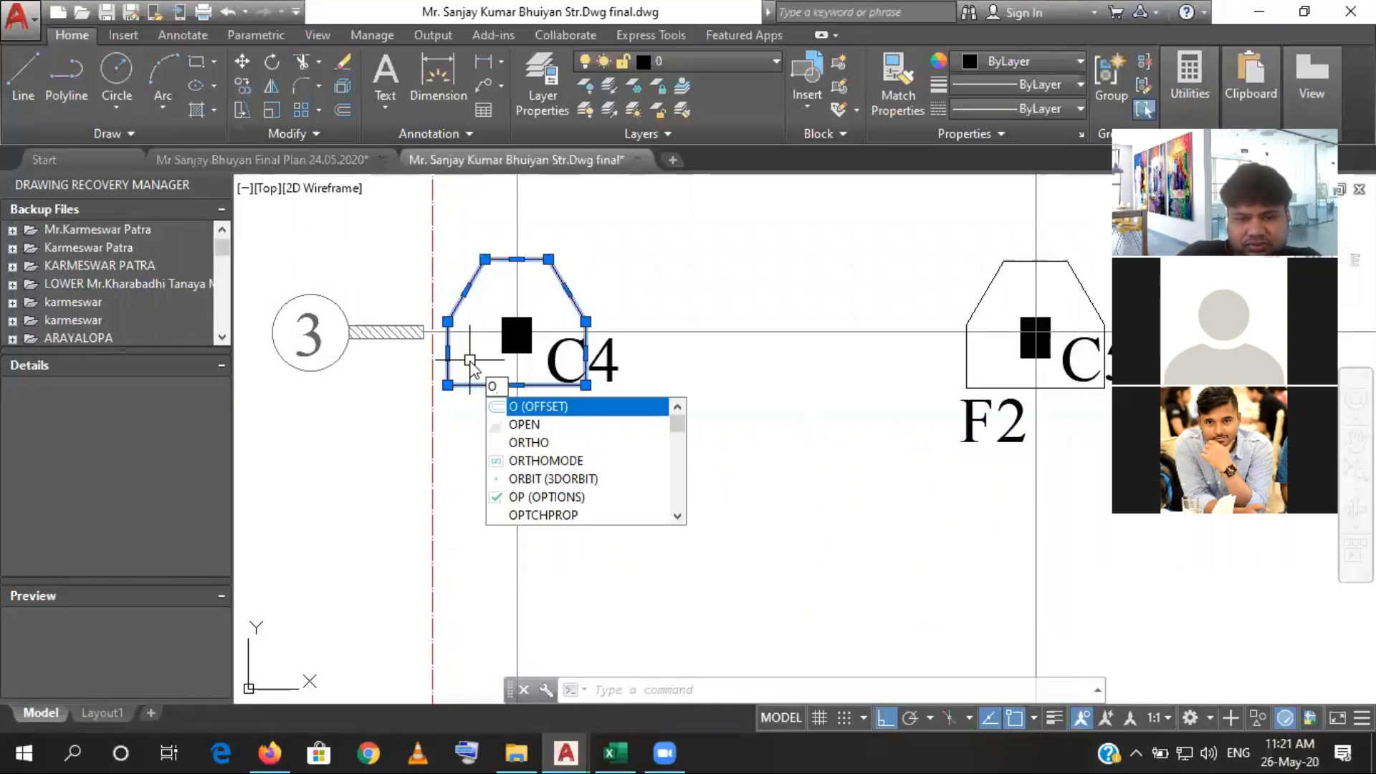
pyautogui.press('Return')
pyautogui.write('75')
pyautogui.press('Return')
pyautogui.click(469, 359)
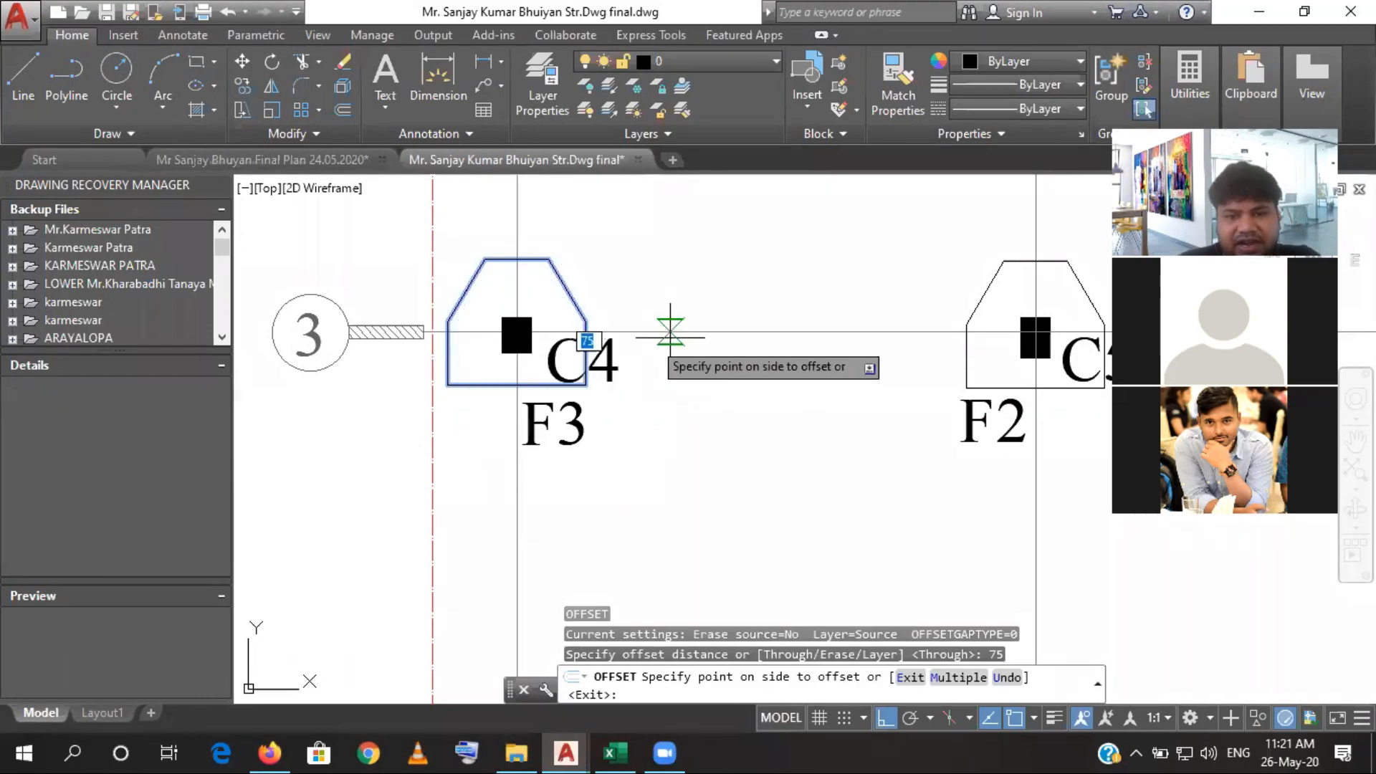
pyautogui.click(670, 337)
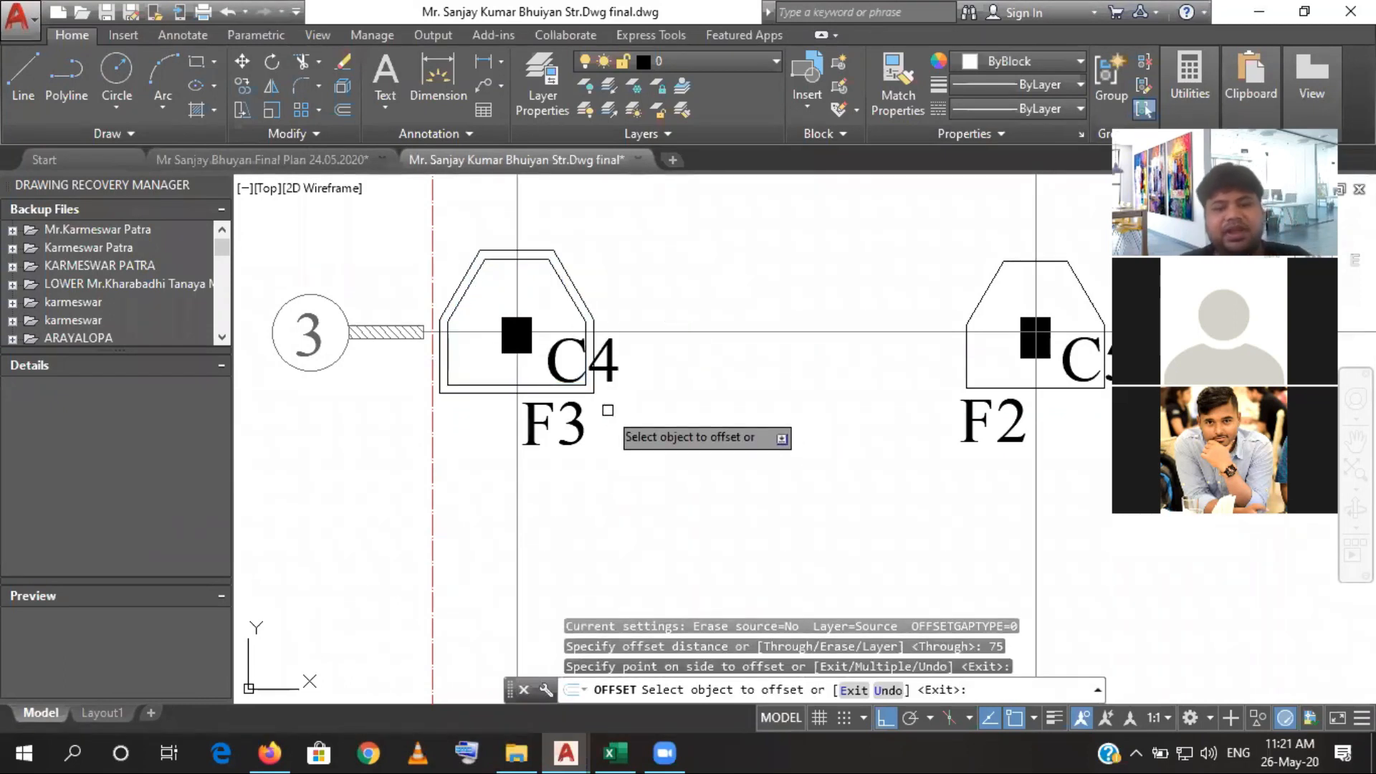
pyautogui.press('Escape')
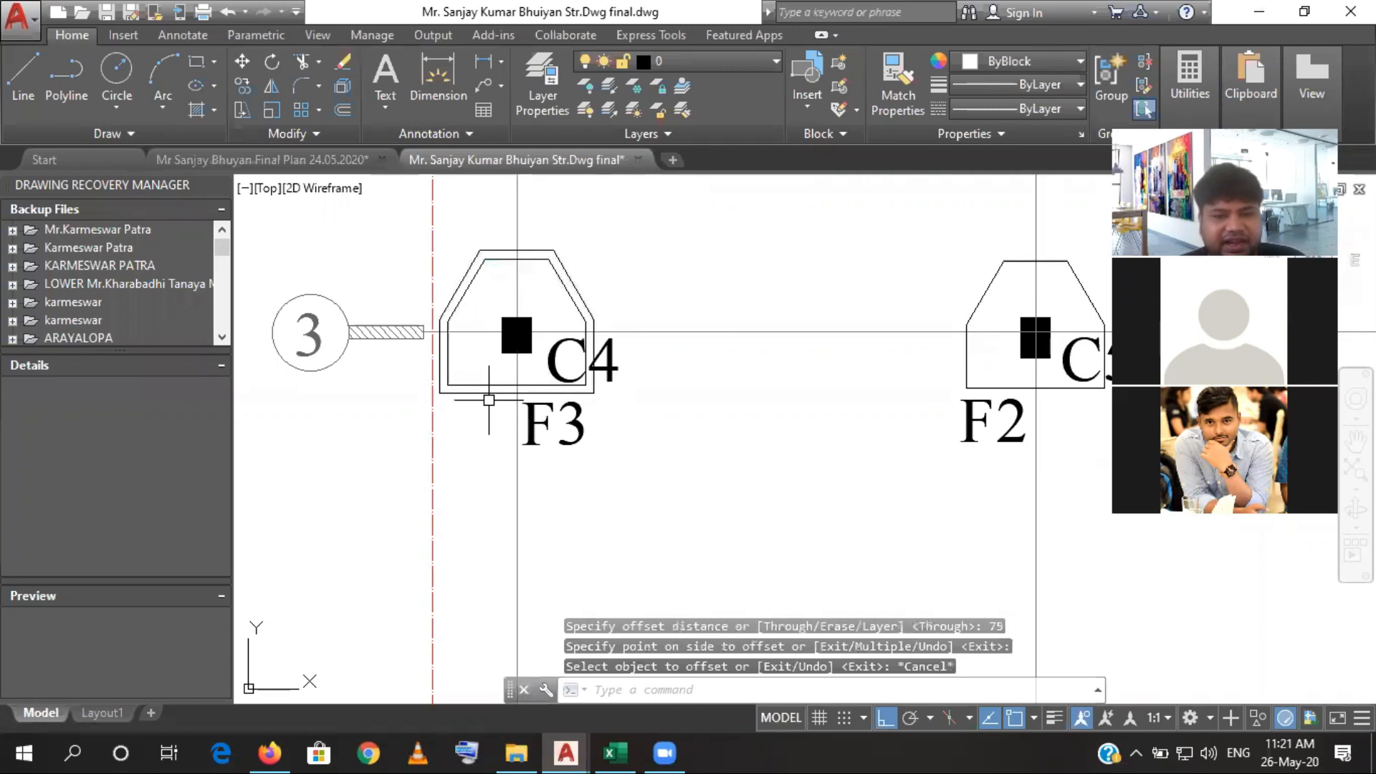
# - Offset the F1 footing outline around column C3 on grid 2, directly above the enlarged F3 footing, outward by 75
pyautogui.click(491, 394)
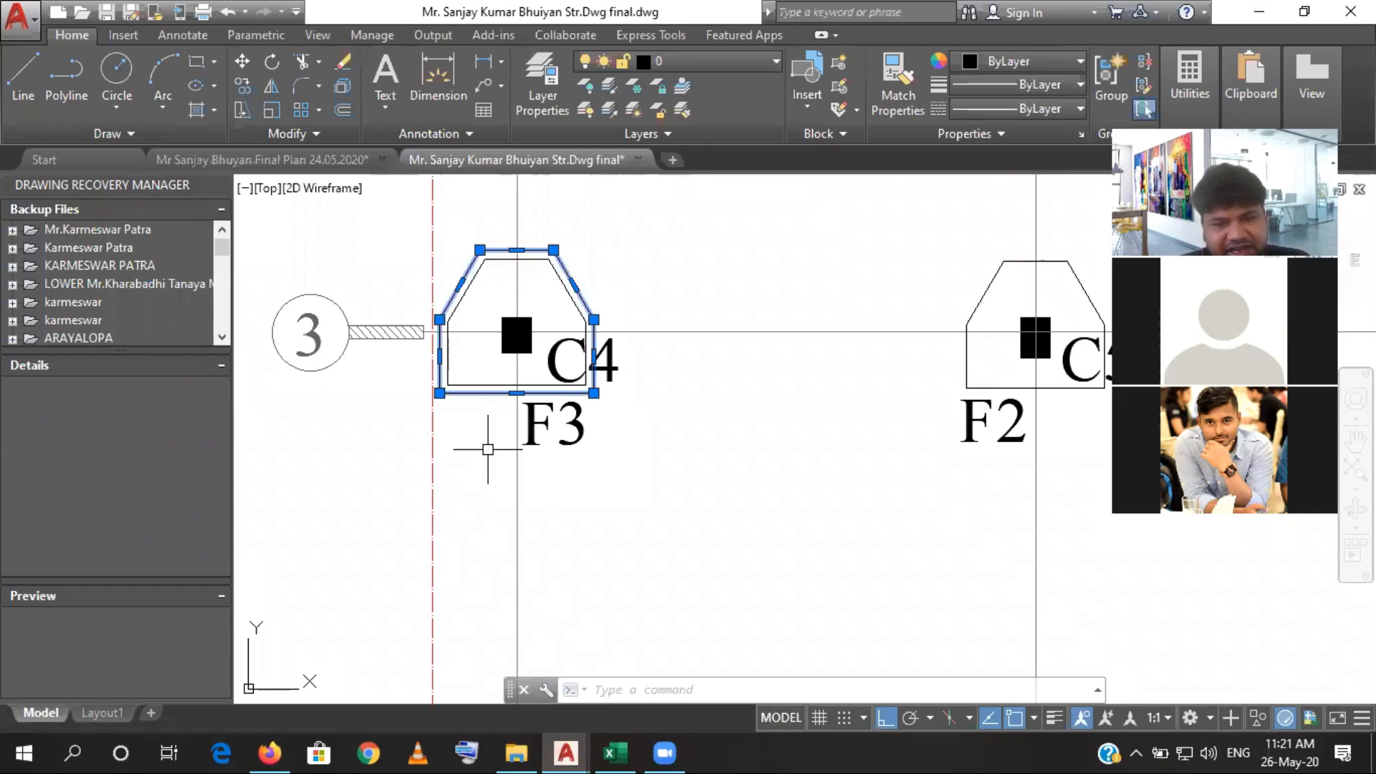
pyautogui.scroll(-5, 489, 439)
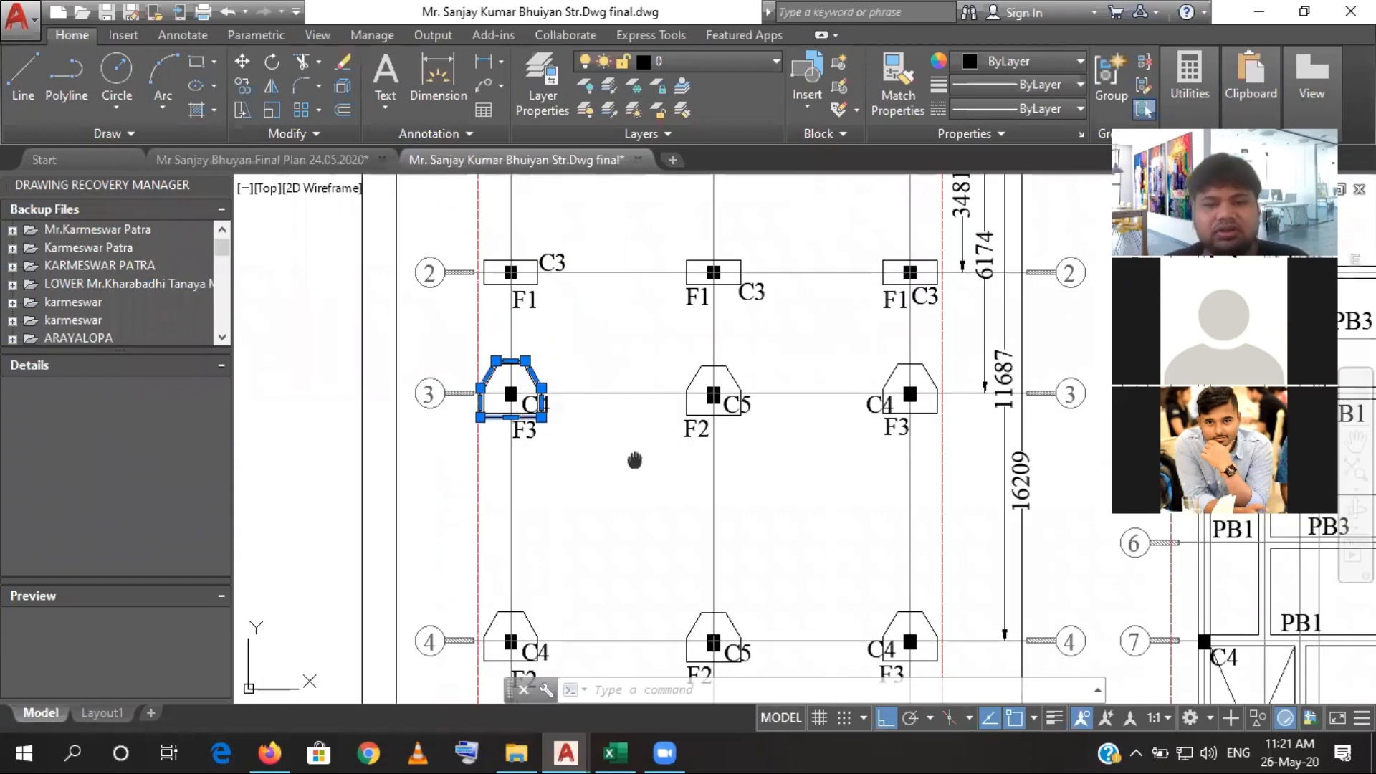
pyautogui.moveTo(634, 460); pyautogui.dragTo(612, 421)
pyautogui.press('Escape')
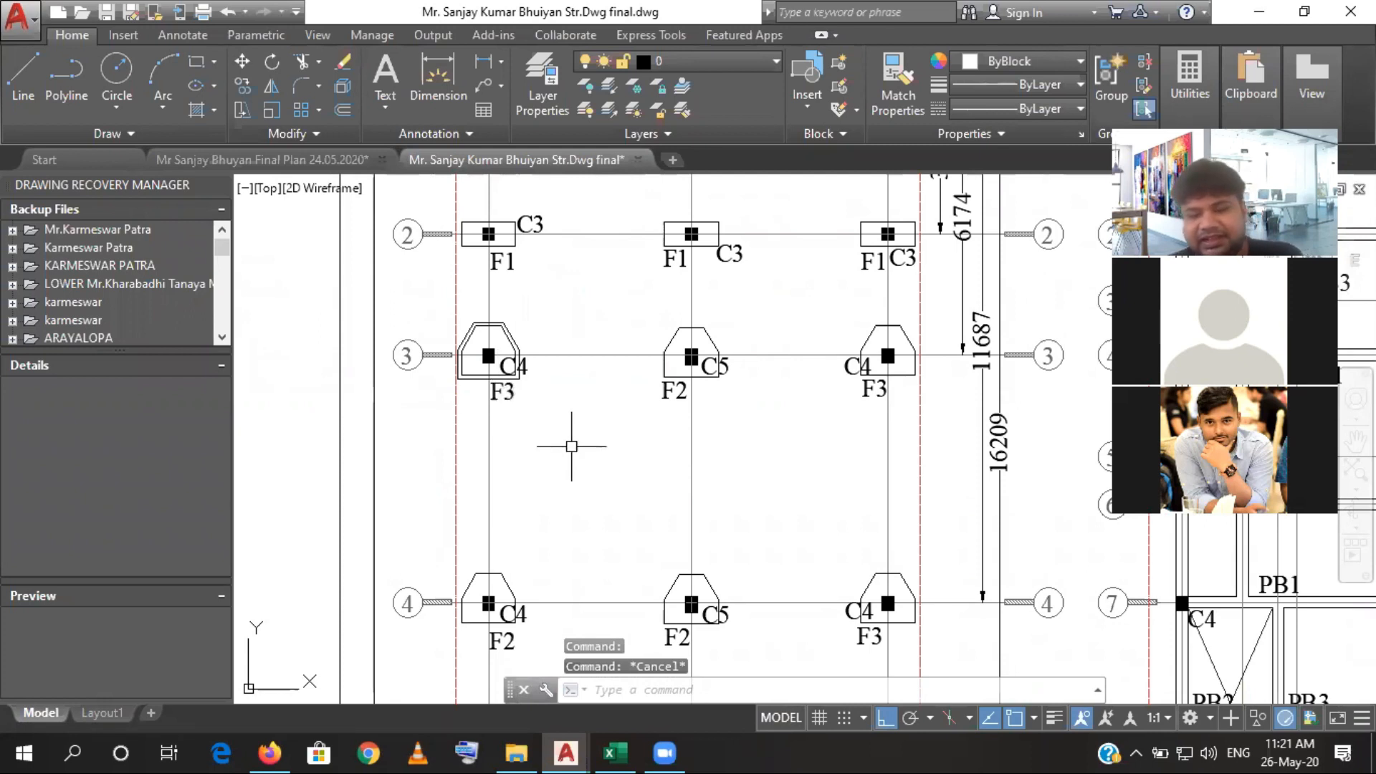
pyautogui.write('o')
pyautogui.press('Return')
pyautogui.scroll(4, 491, 231)
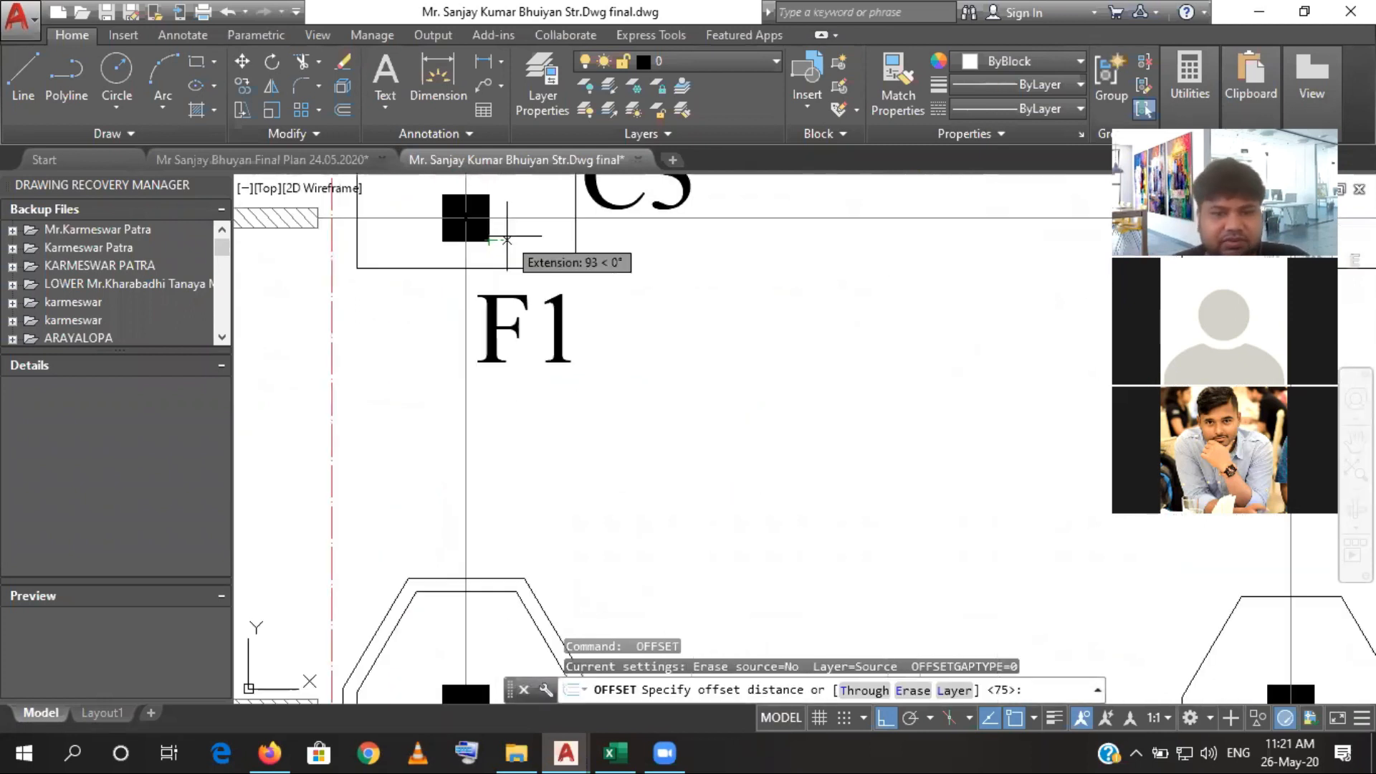
pyautogui.press('Return')
pyautogui.click(541, 270)
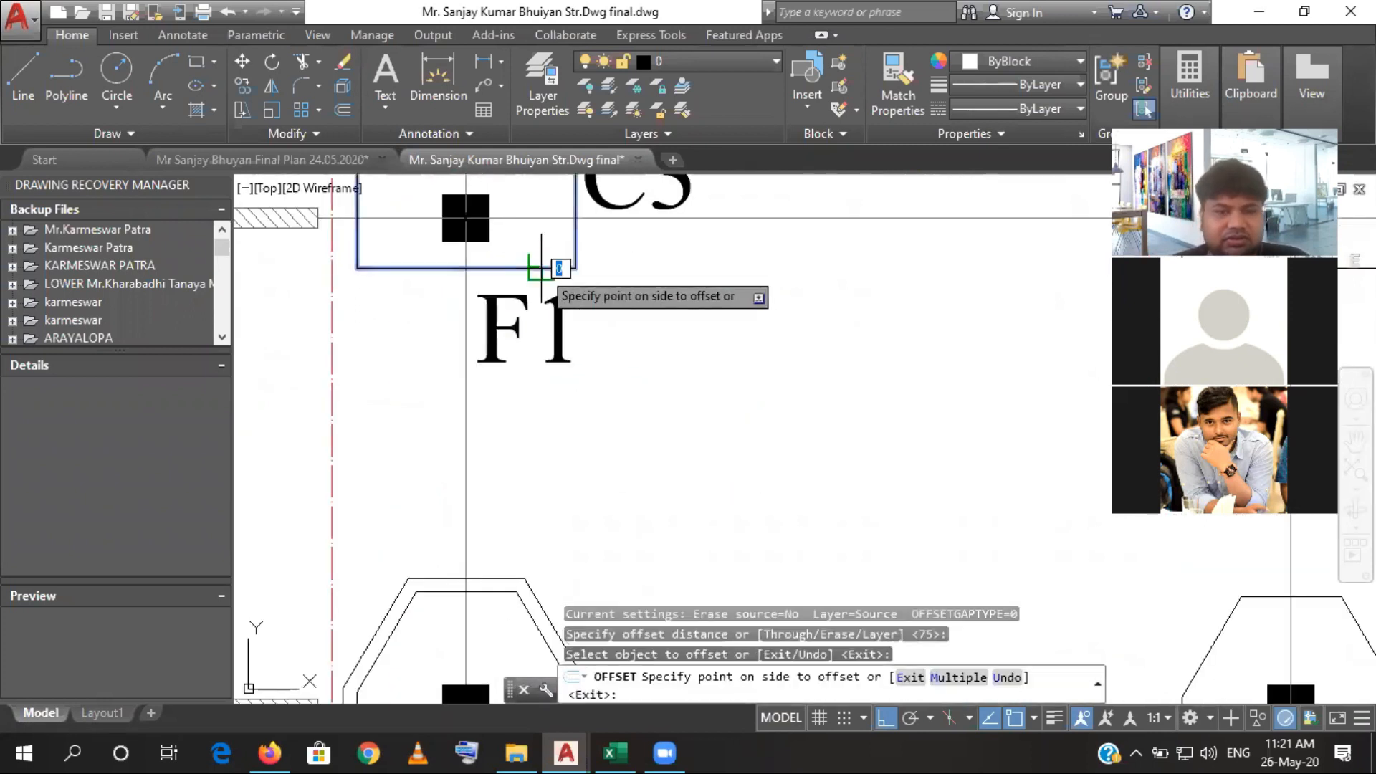
pyautogui.scroll(-2, 544, 270)
pyautogui.click(560, 316)
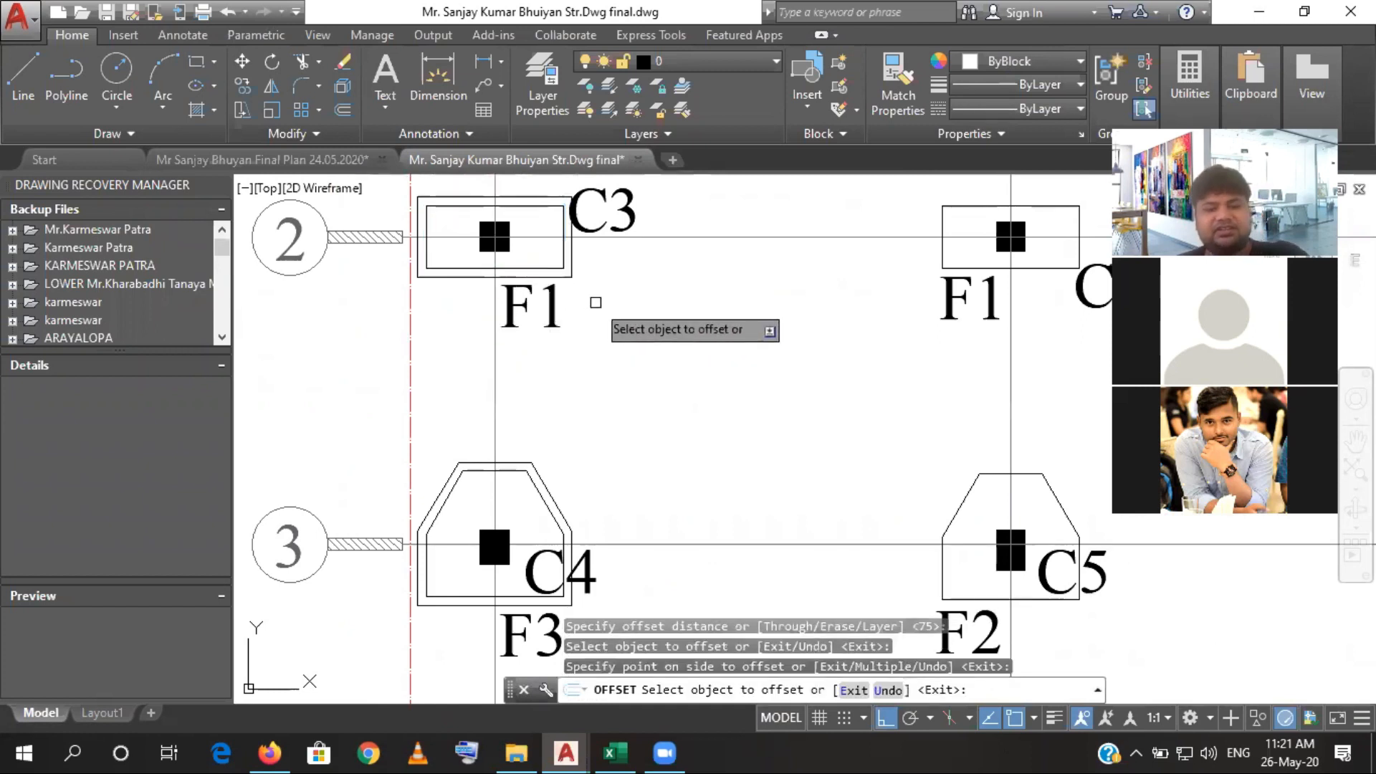
pyautogui.press('Escape')
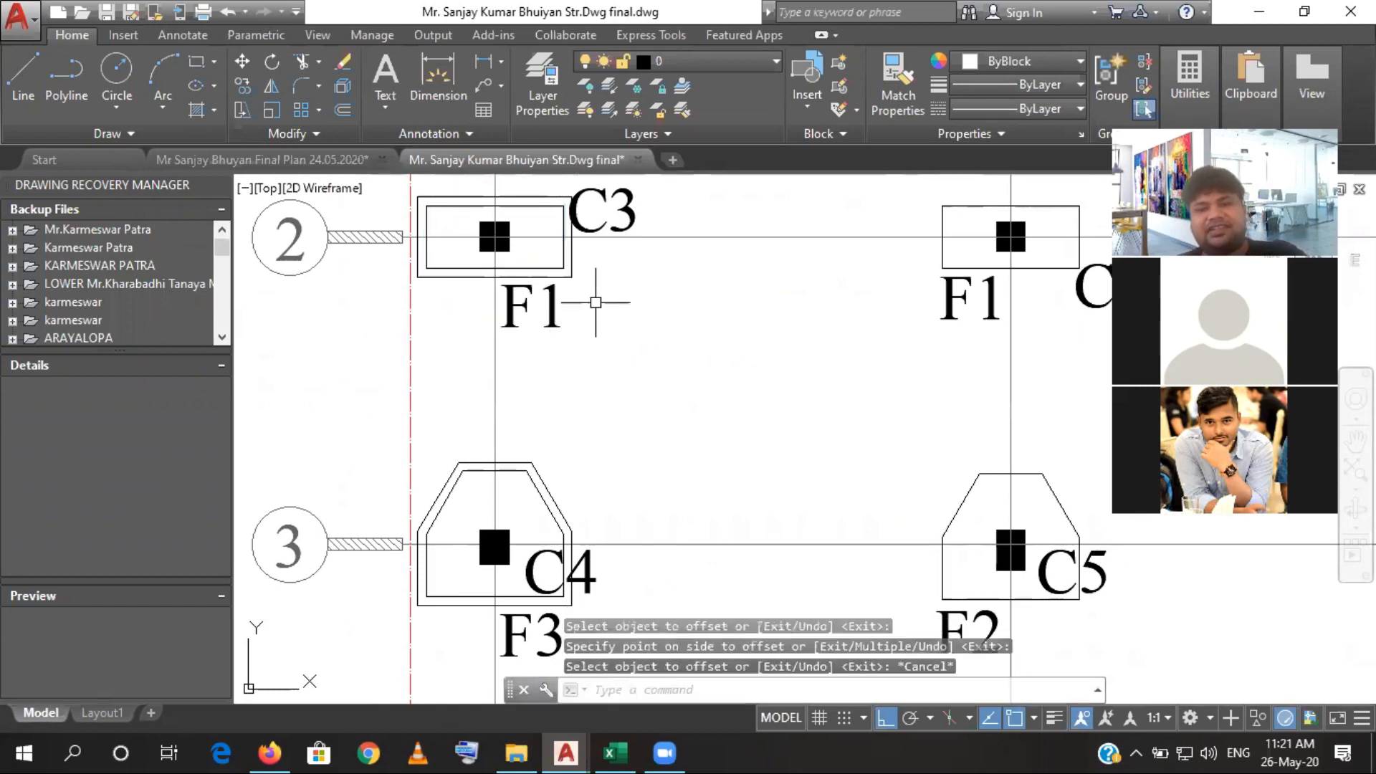
# - Highlight the two outer offset outlines around the F1 and F3 footings and compare them with the neighbouring footings
pyautogui.click(551, 277)
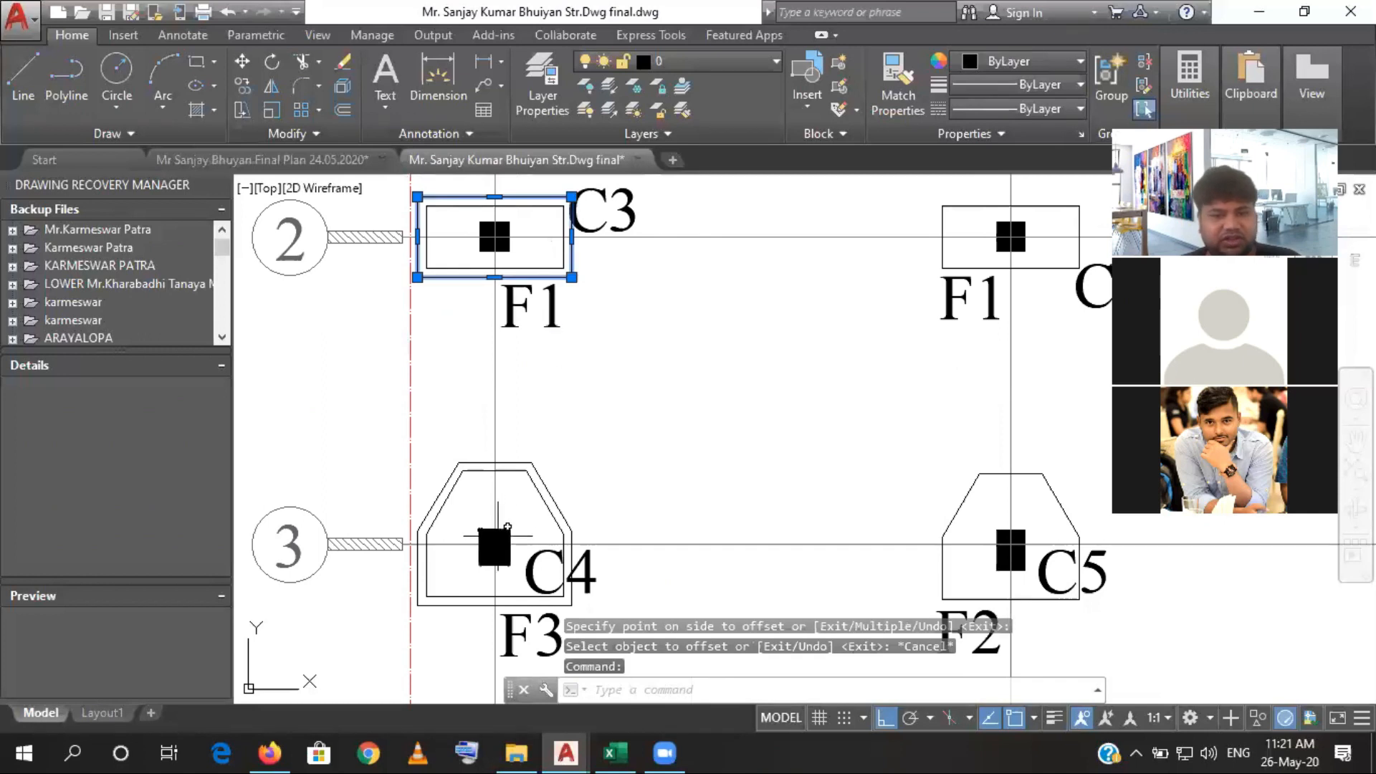
pyautogui.click(549, 476)
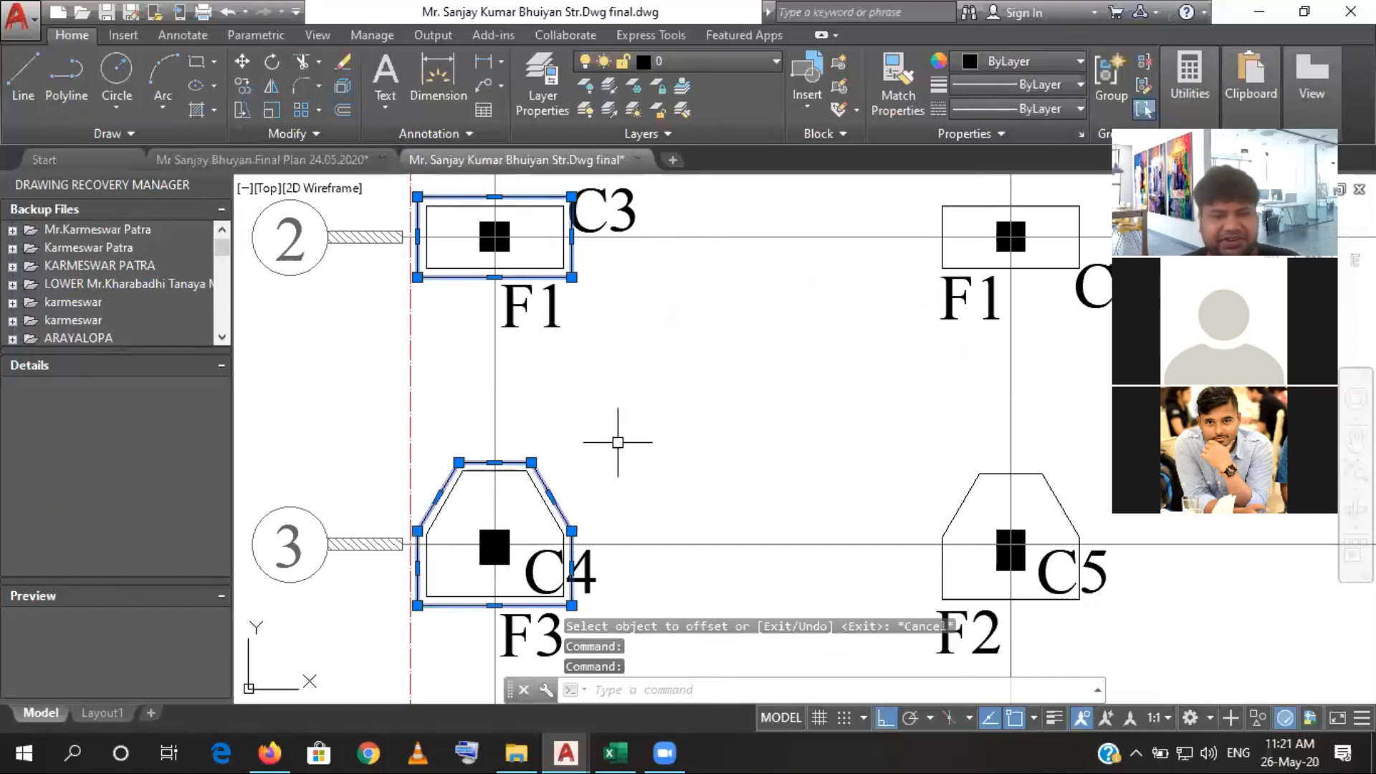
pyautogui.scroll(-6, 682, 556)
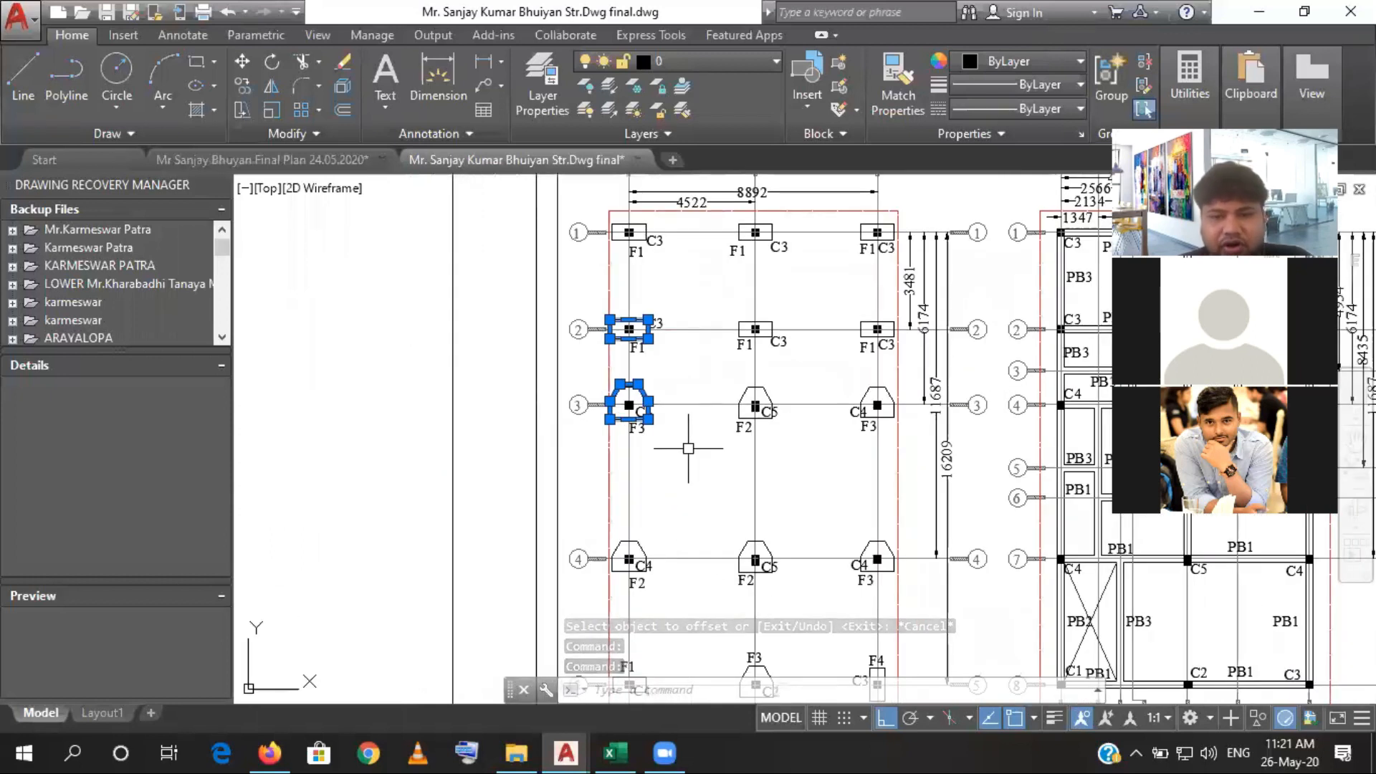
pyautogui.scroll(4, 873, 438)
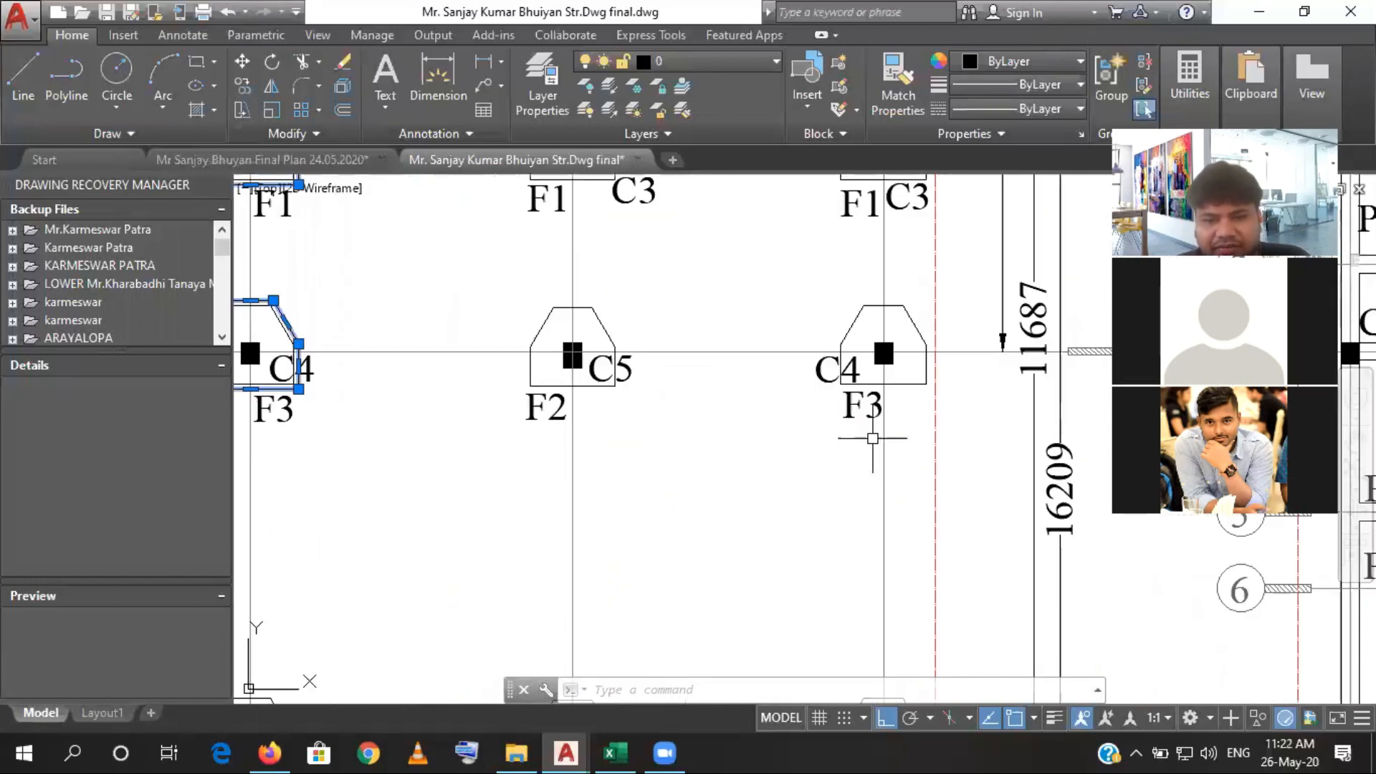
# - Check the footing types across the foundation layout, return to the Excel estimate and enter F1 in the row below P. Wall
pyautogui.scroll(-5, 873, 437)
pyautogui.moveTo(831, 491)
pyautogui.mouseDown()
pyautogui.moveTo(837, 475)
pyautogui.moveTo(764, 439)
pyautogui.moveTo(764, 416)
pyautogui.mouseUp()
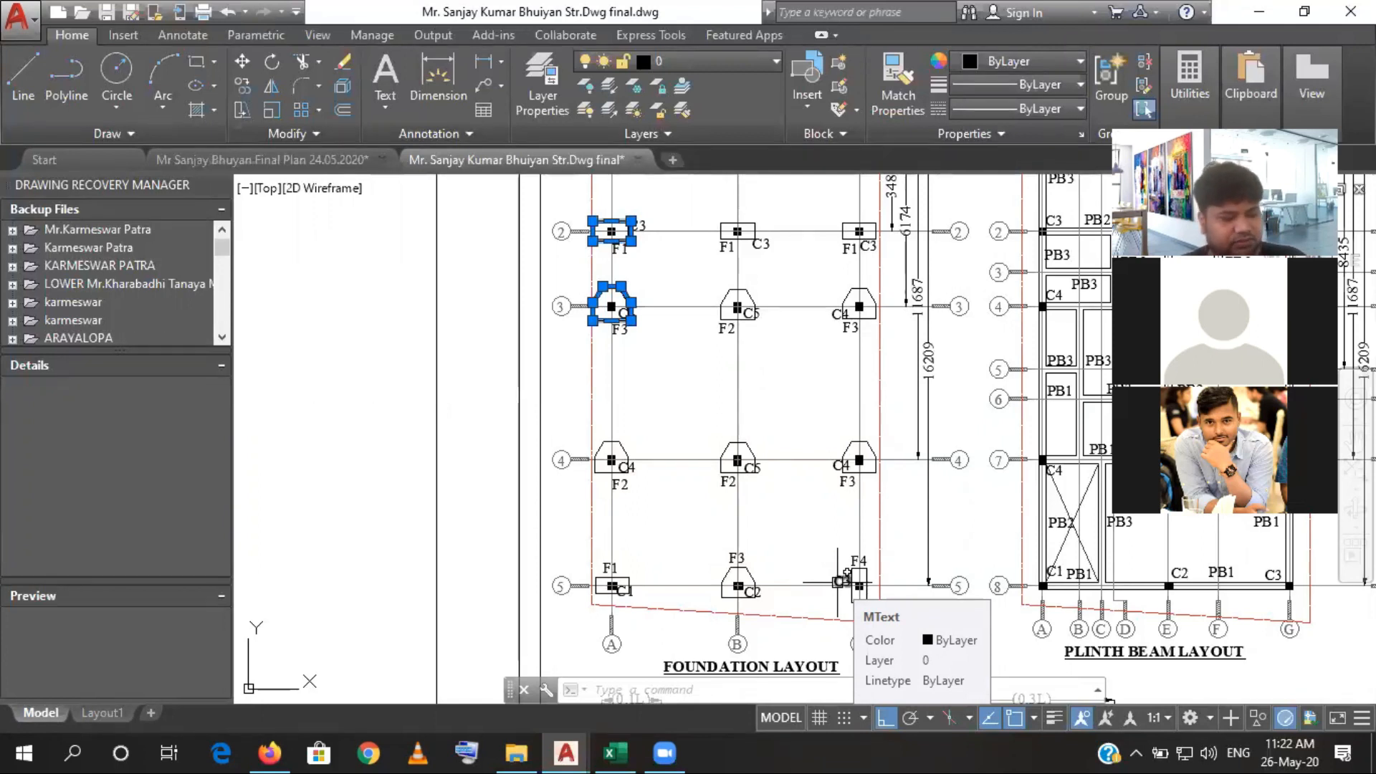
pyautogui.hotkey('alt', 'Tab')
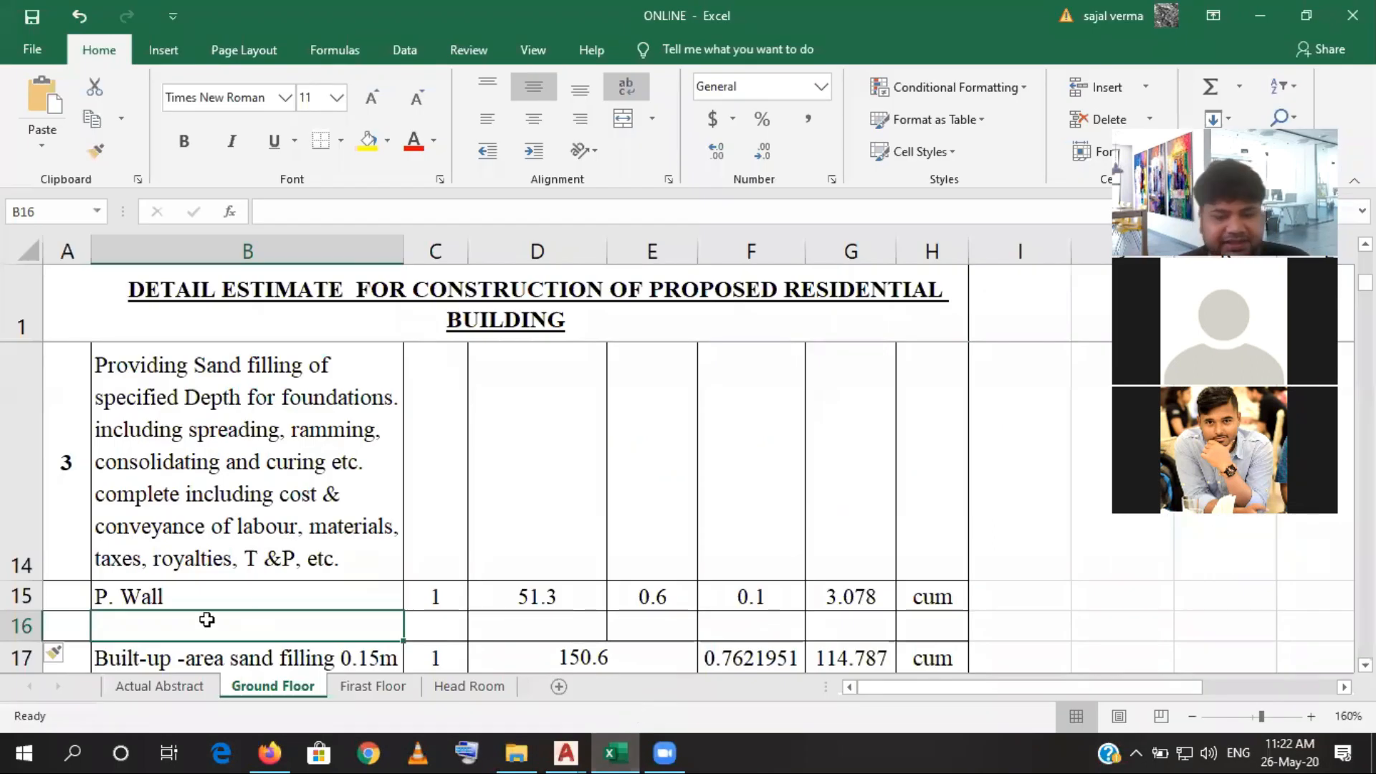
pyautogui.write('F1')
pyautogui.click(518, 608)
pyautogui.scroll(-1, 85, 505)
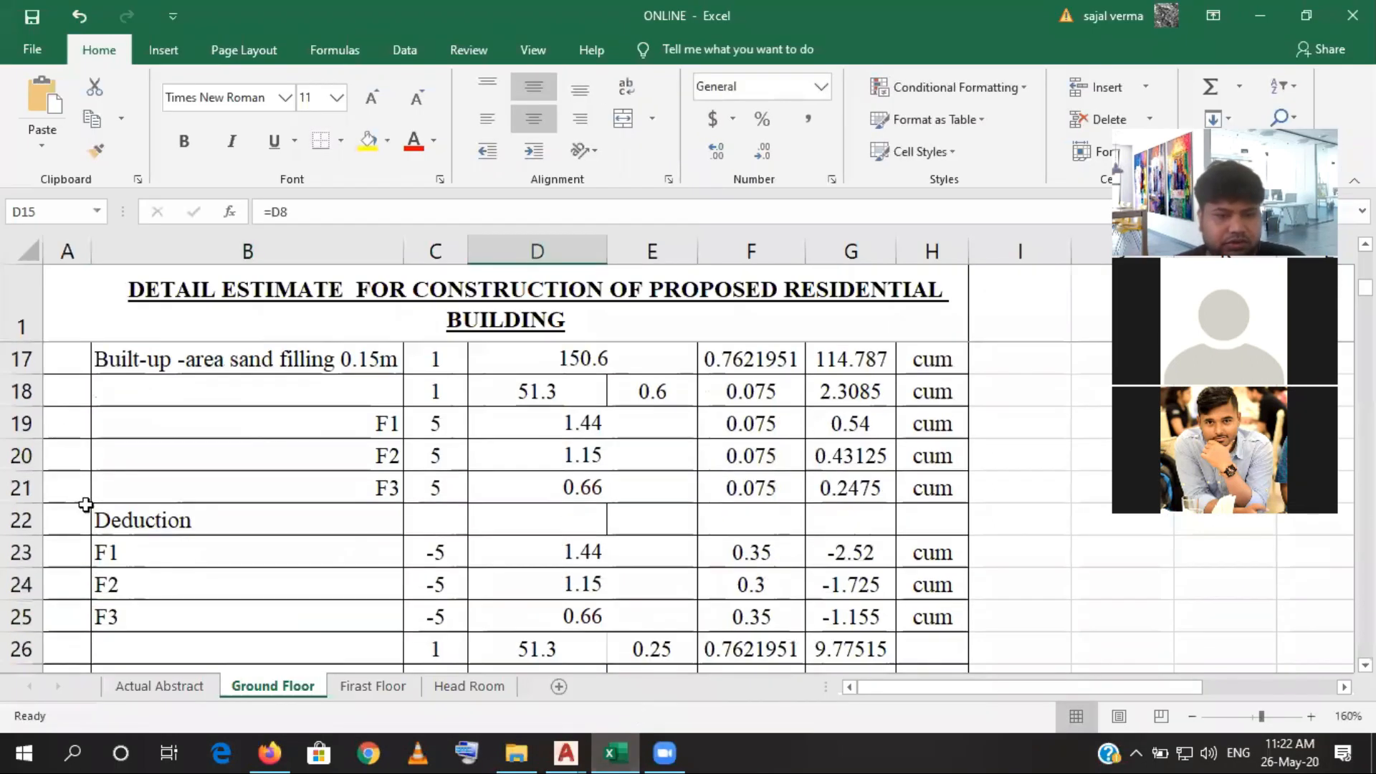
# - Insert one blank row above the F1 row and two blank rows above the Built-up-area sand filling row
pyautogui.click(21, 359)
pyautogui.rightClick(21, 358)
pyautogui.press('Escape')
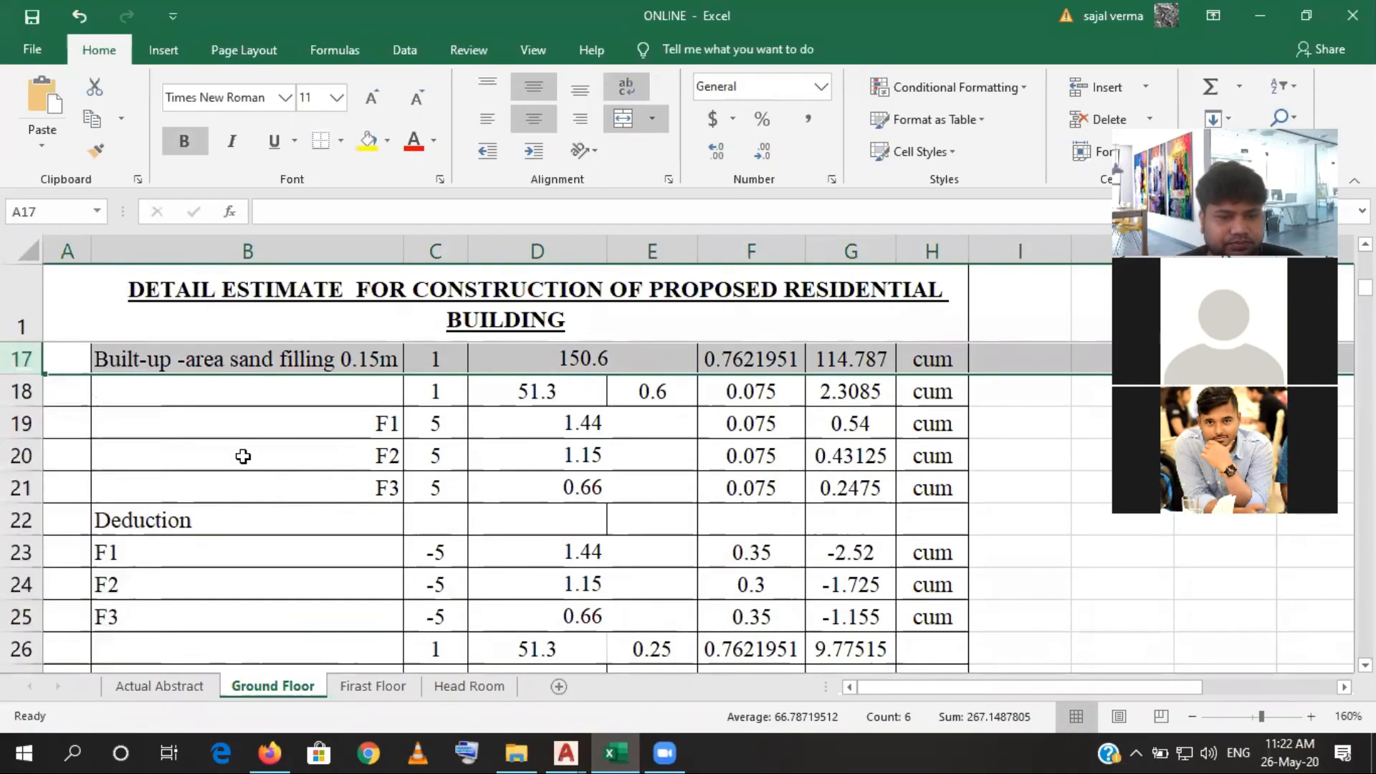
pyautogui.scroll(1, 243, 456)
pyautogui.rightClick(22, 624)
pyautogui.click(101, 453)
pyautogui.scroll(-1, 103, 450)
pyautogui.click(21, 390)
pyautogui.rightClick(22, 390)
pyautogui.click(100, 523)
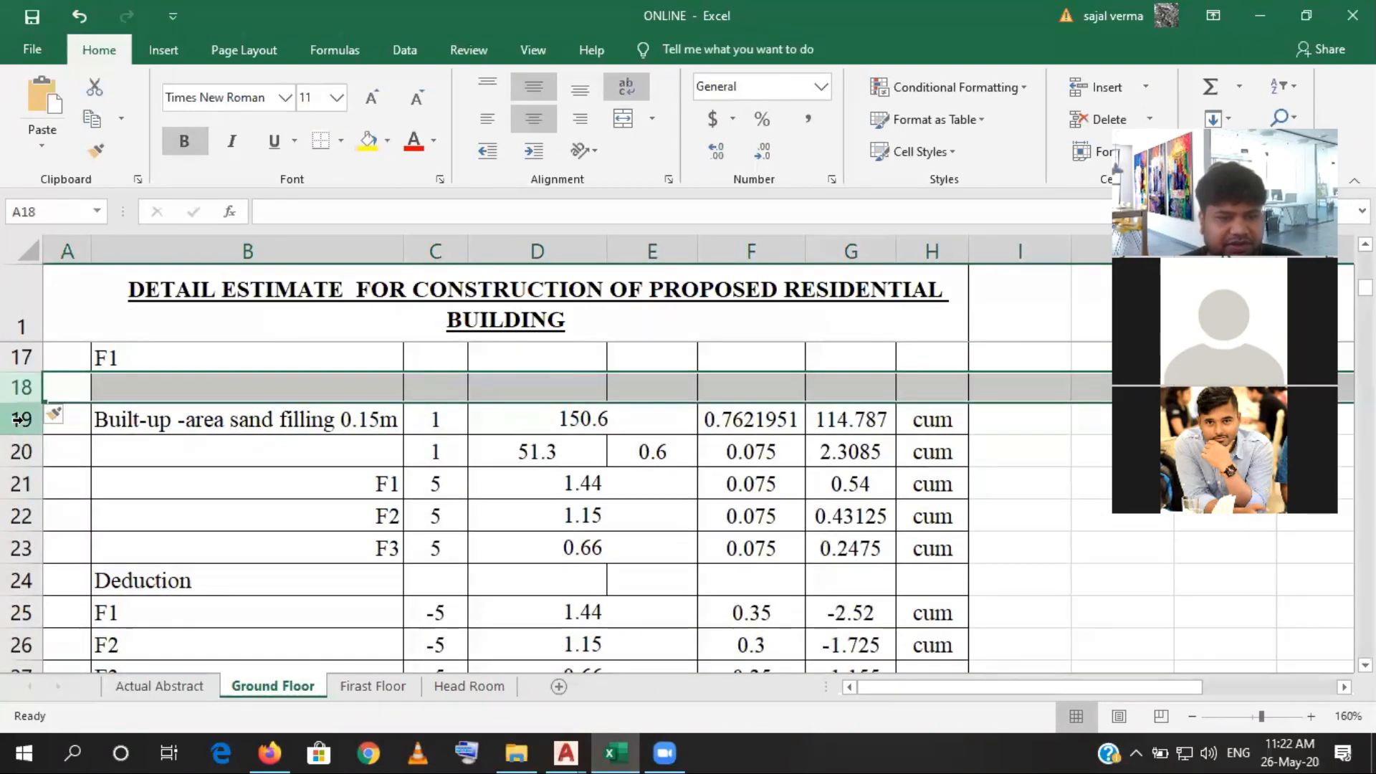
pyautogui.rightClick(22, 419)
pyautogui.click(59, 553)
pyautogui.scroll(2, 170, 536)
pyautogui.scroll(-1, 170, 536)
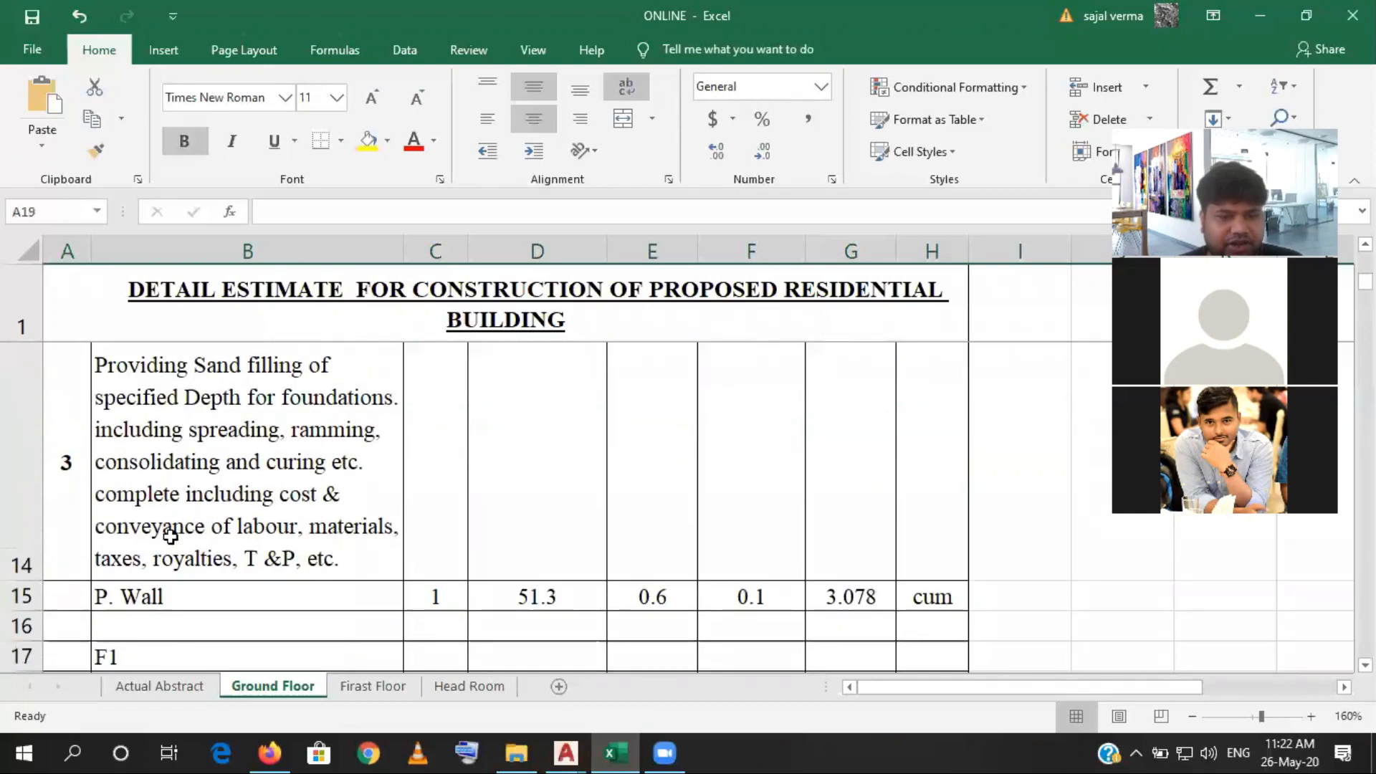
# - Label the four rows between P. Wall and the Built-up-area sand filling row F1, F2, F3 and F4 in cells B16 to B19
pyautogui.scroll(-2, 172, 502)
pyautogui.click(190, 337)
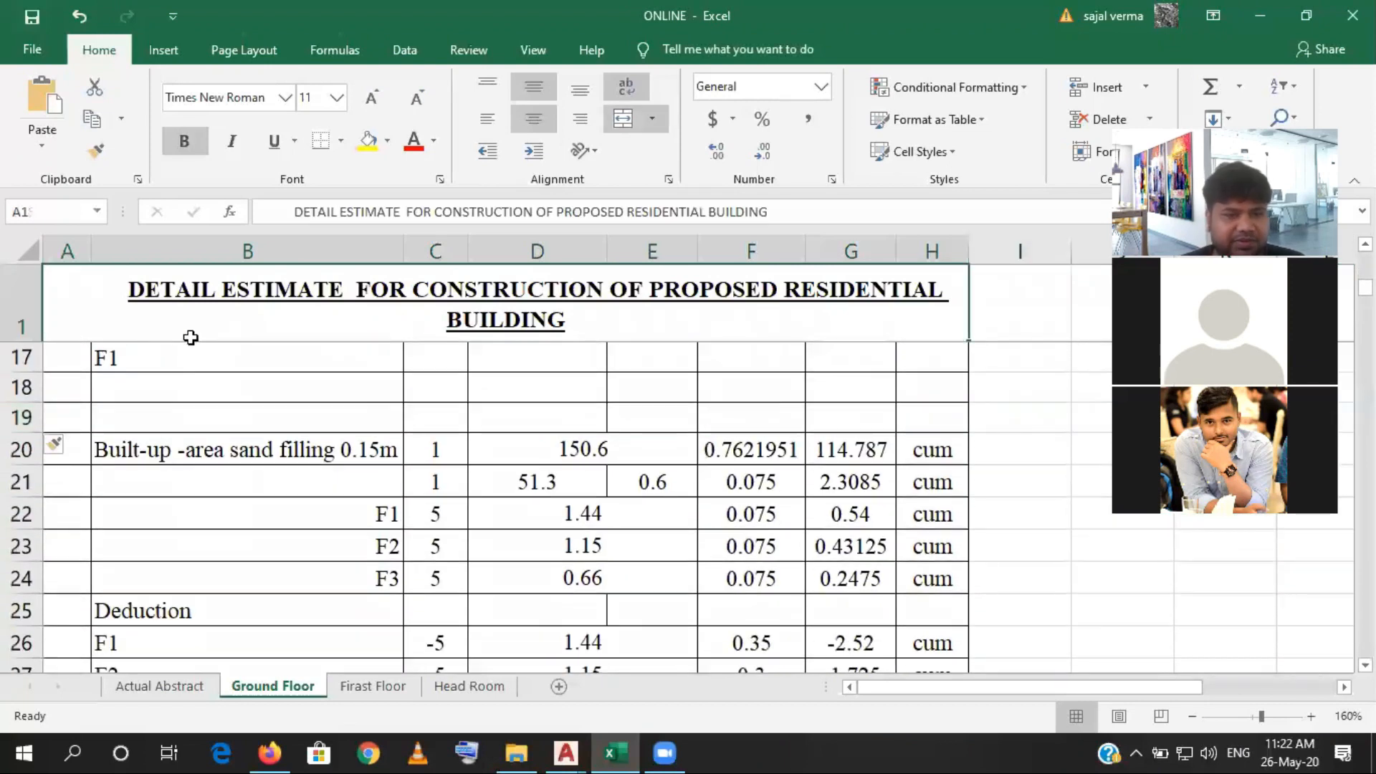
pyautogui.hotkey('ctrl', 'Home')
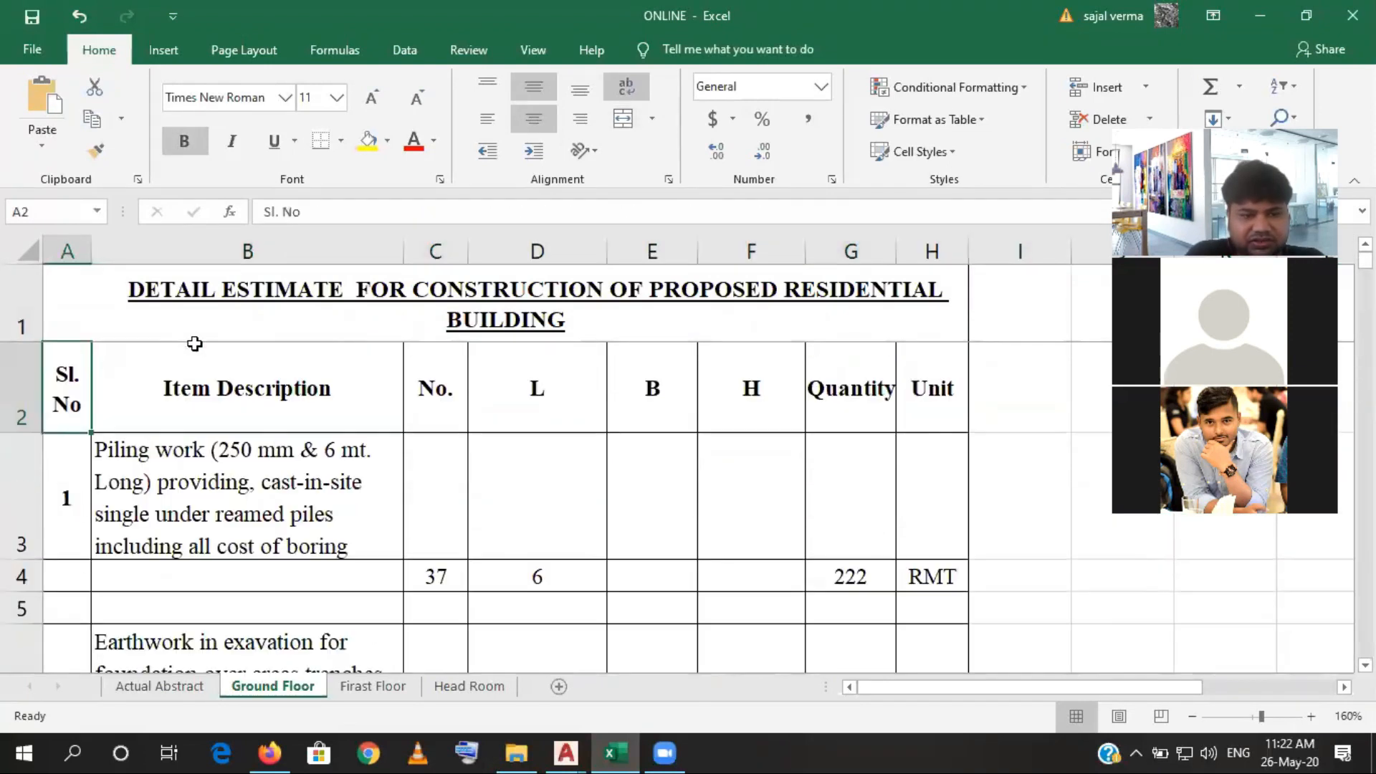
pyautogui.scroll(-5, 197, 337)
pyautogui.click(191, 355)
pyautogui.write('f')
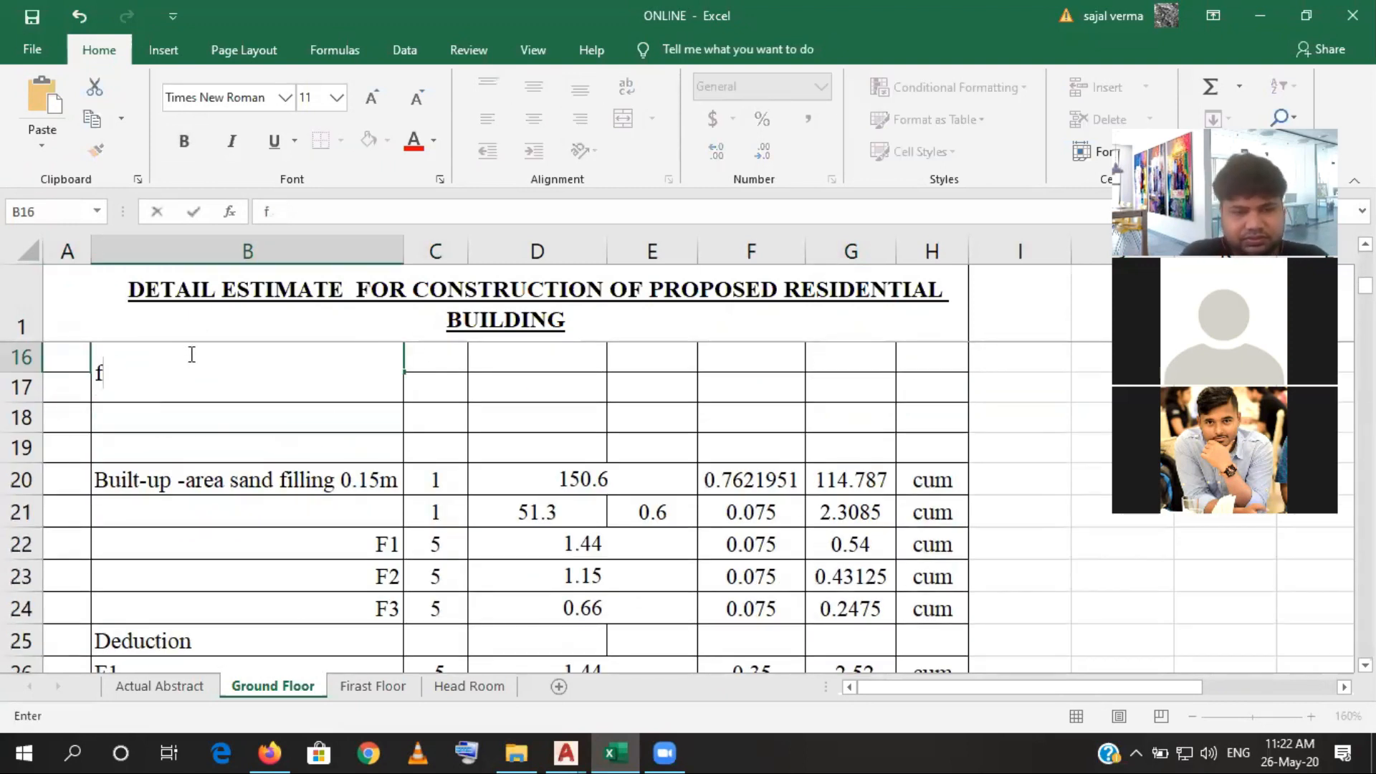
pyautogui.write('1F1')
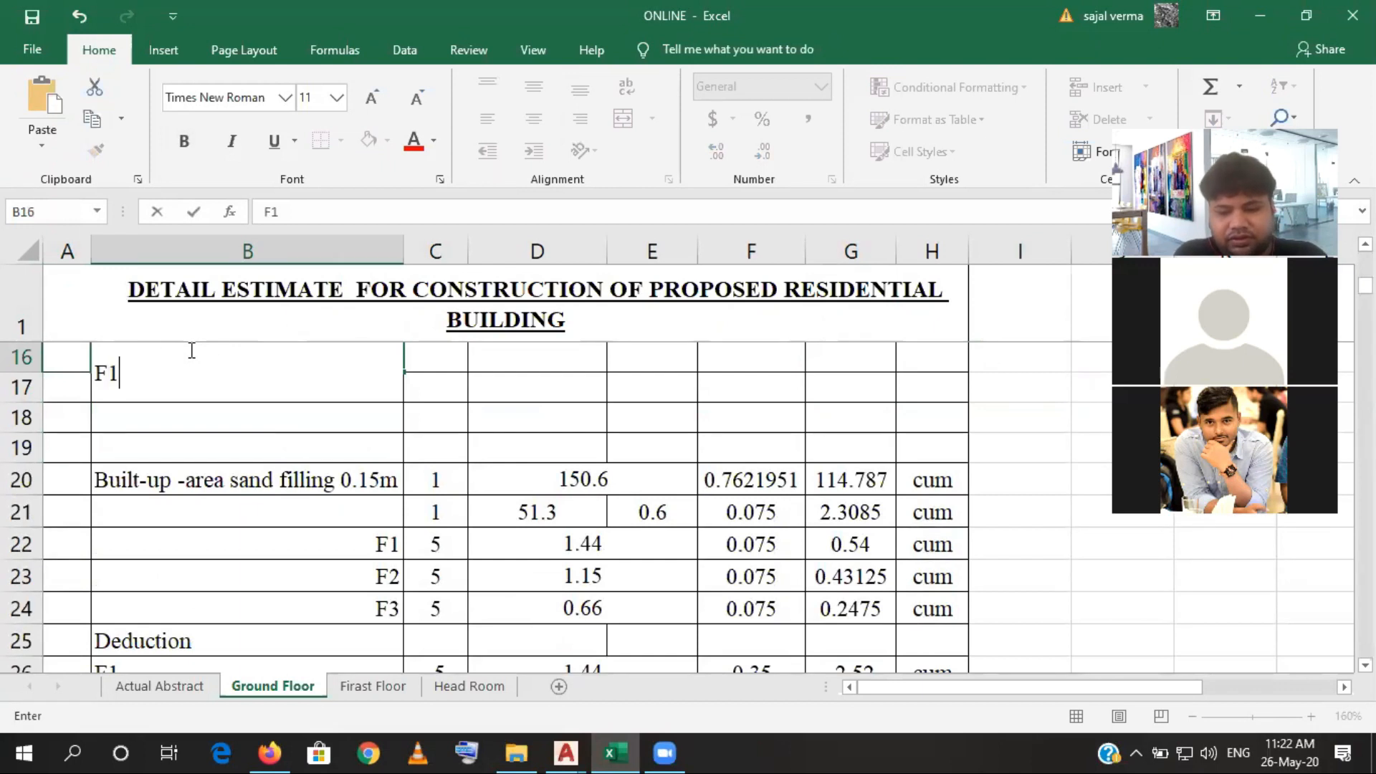
pyautogui.press('Return')
pyautogui.write('F2')
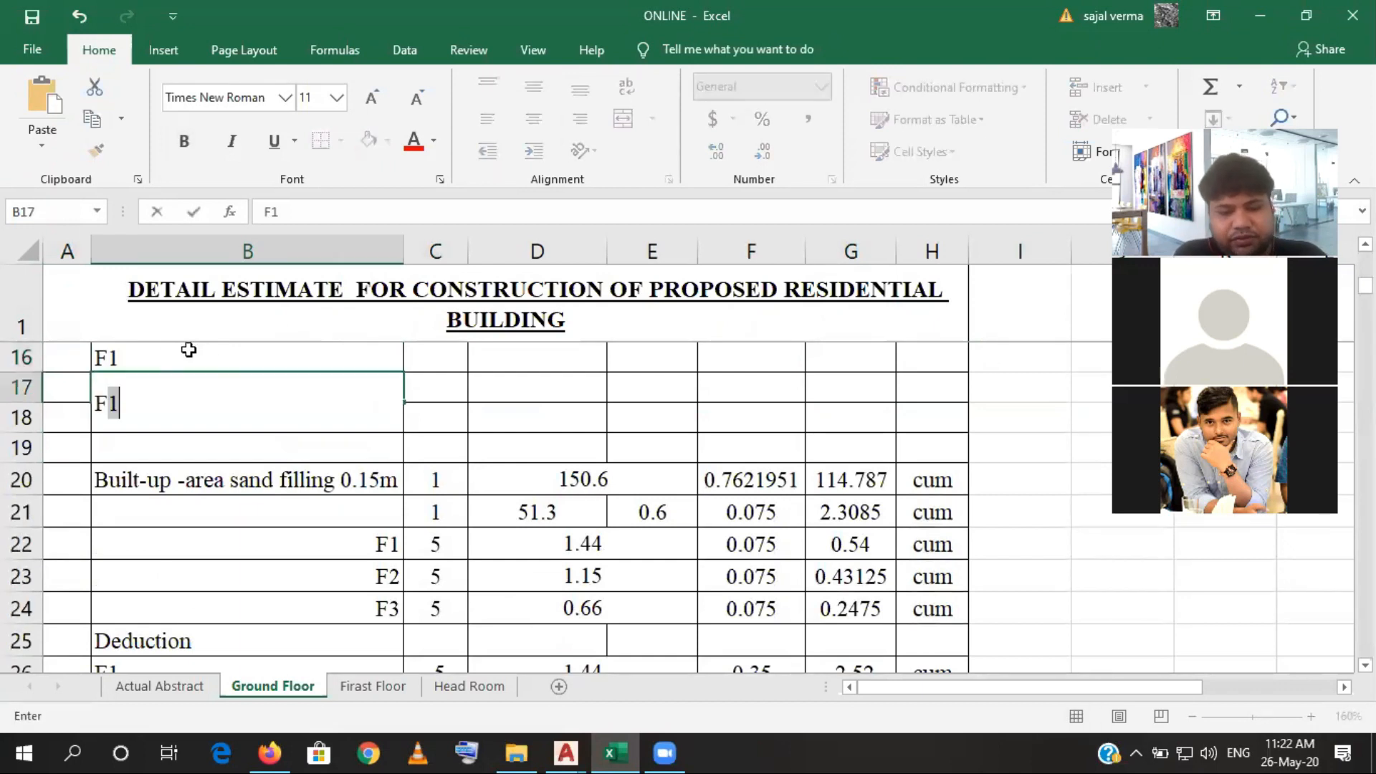
pyautogui.press('Return')
pyautogui.write('F')
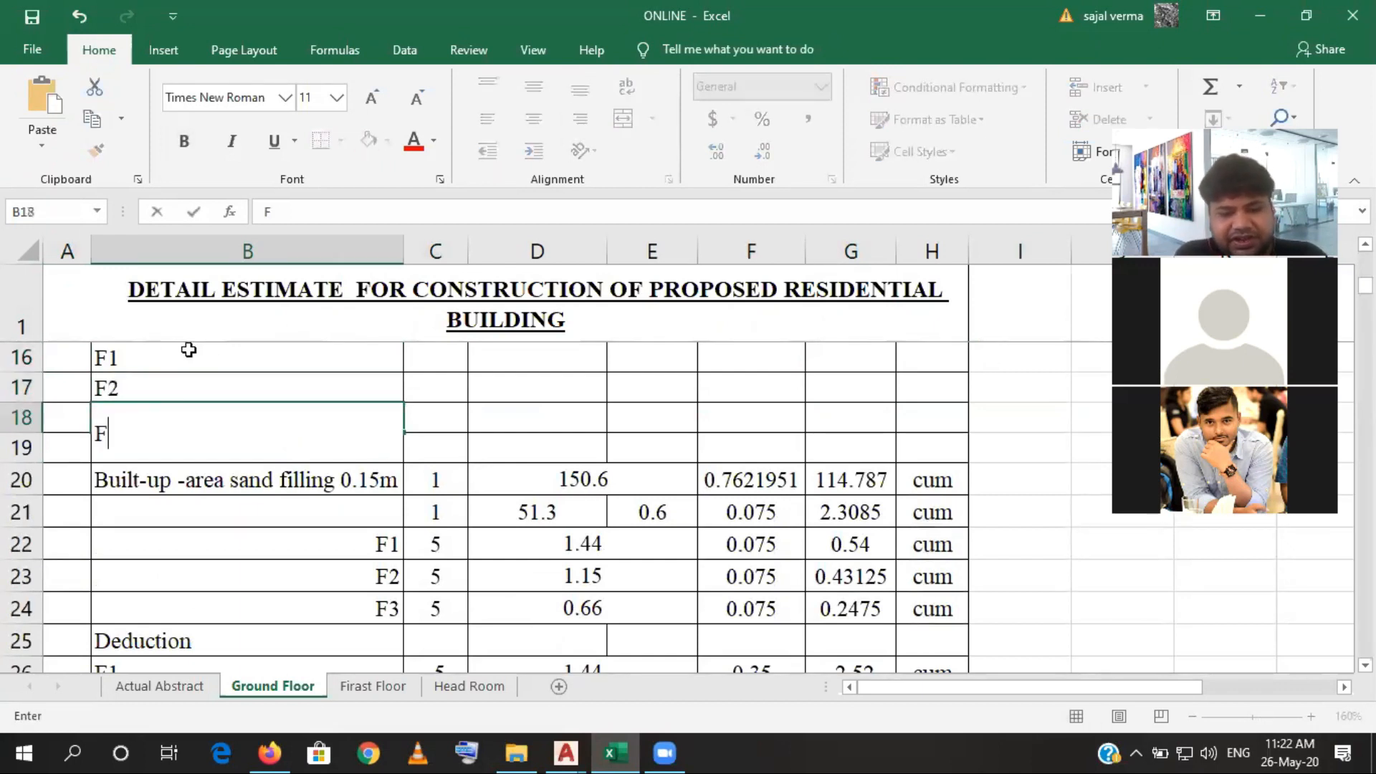
pyautogui.press('Return')
pyautogui.write('F4')
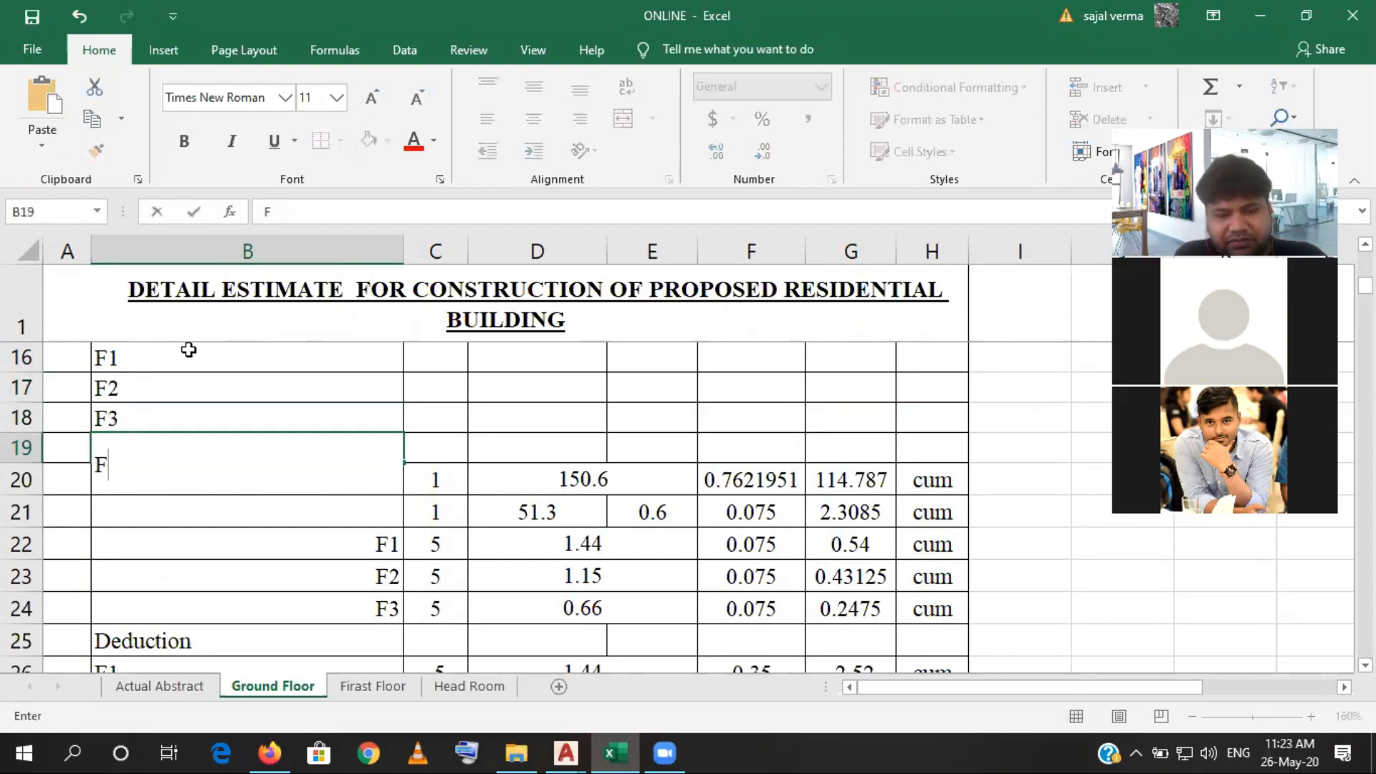
# - Switch to the structural drawing in AutoCAD and count the F1 footings across all grid lines of the foundation layout
pyautogui.click(433, 358)
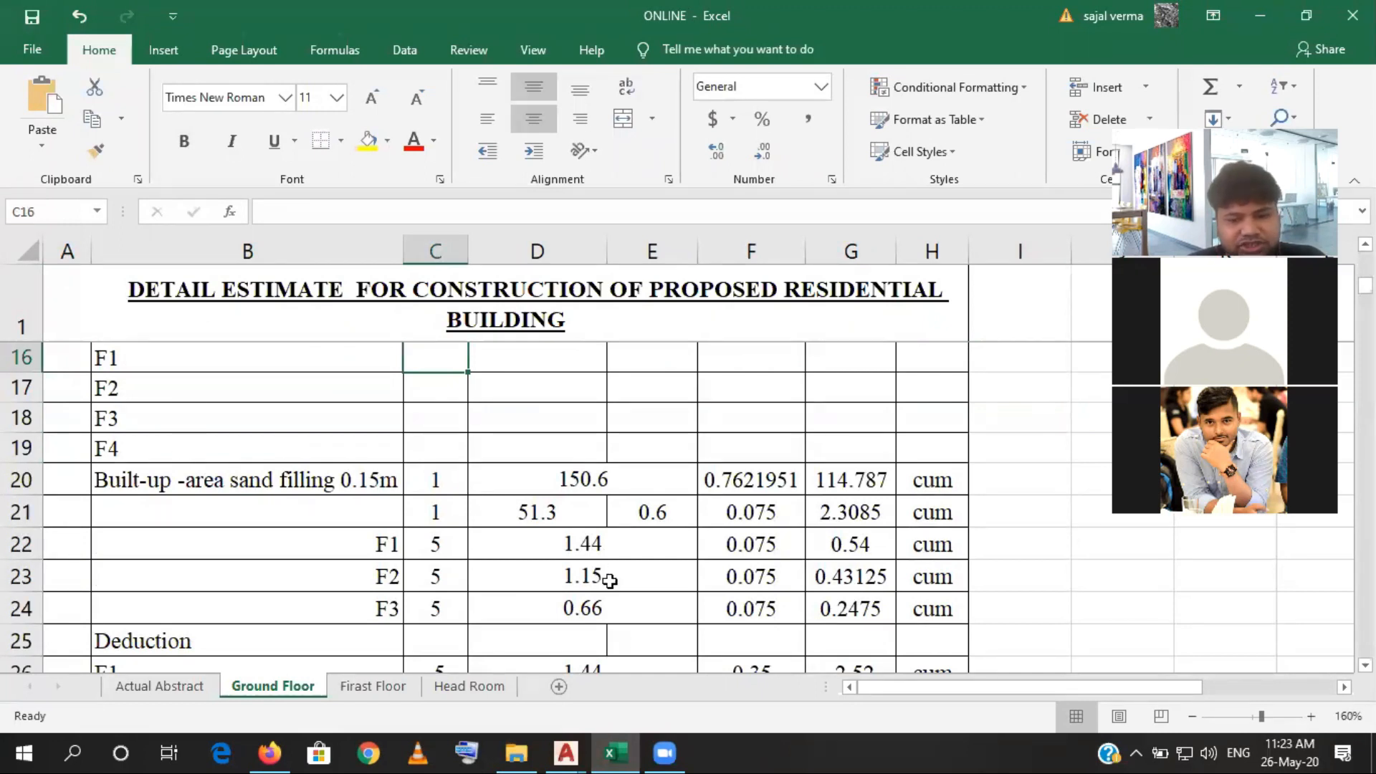
pyautogui.moveTo(575, 751)
pyautogui.click(681, 670)
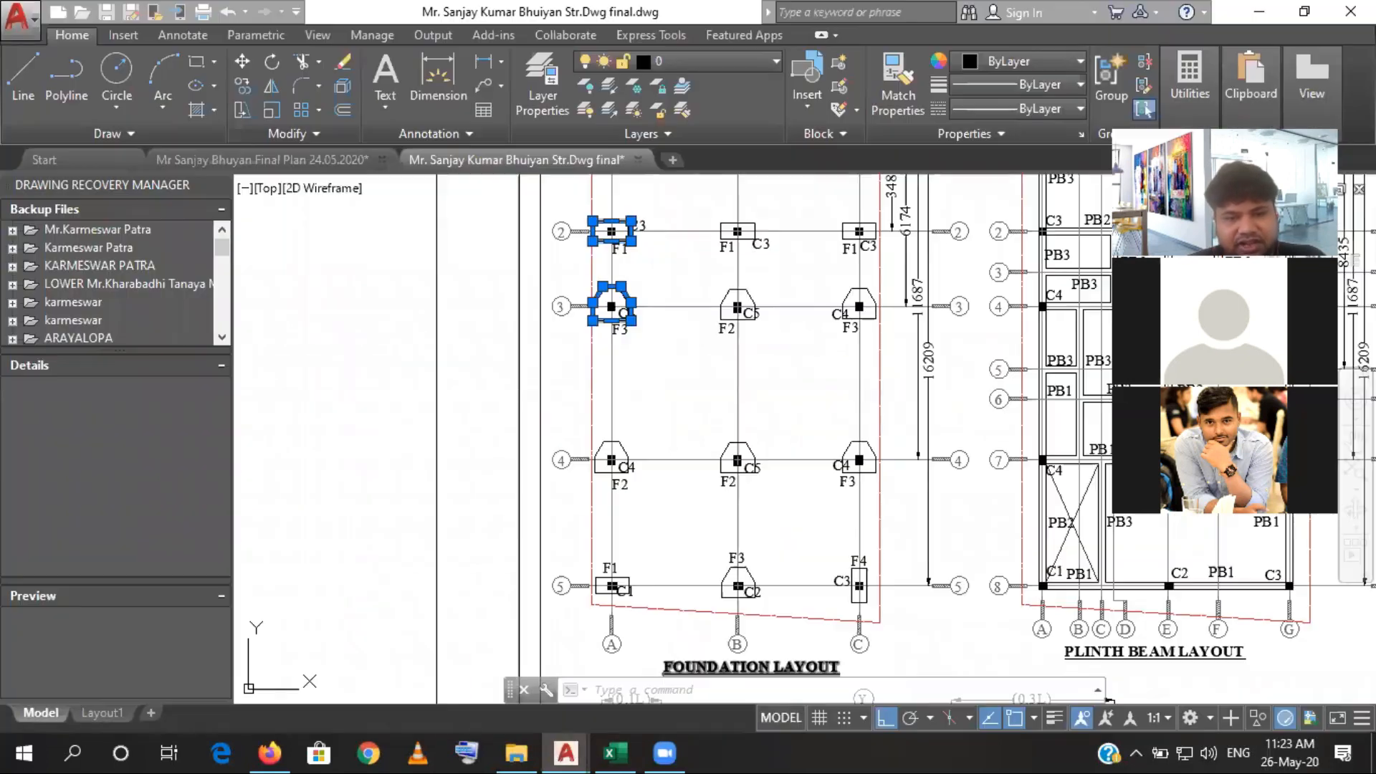
pyautogui.scroll(-2, 595, 413)
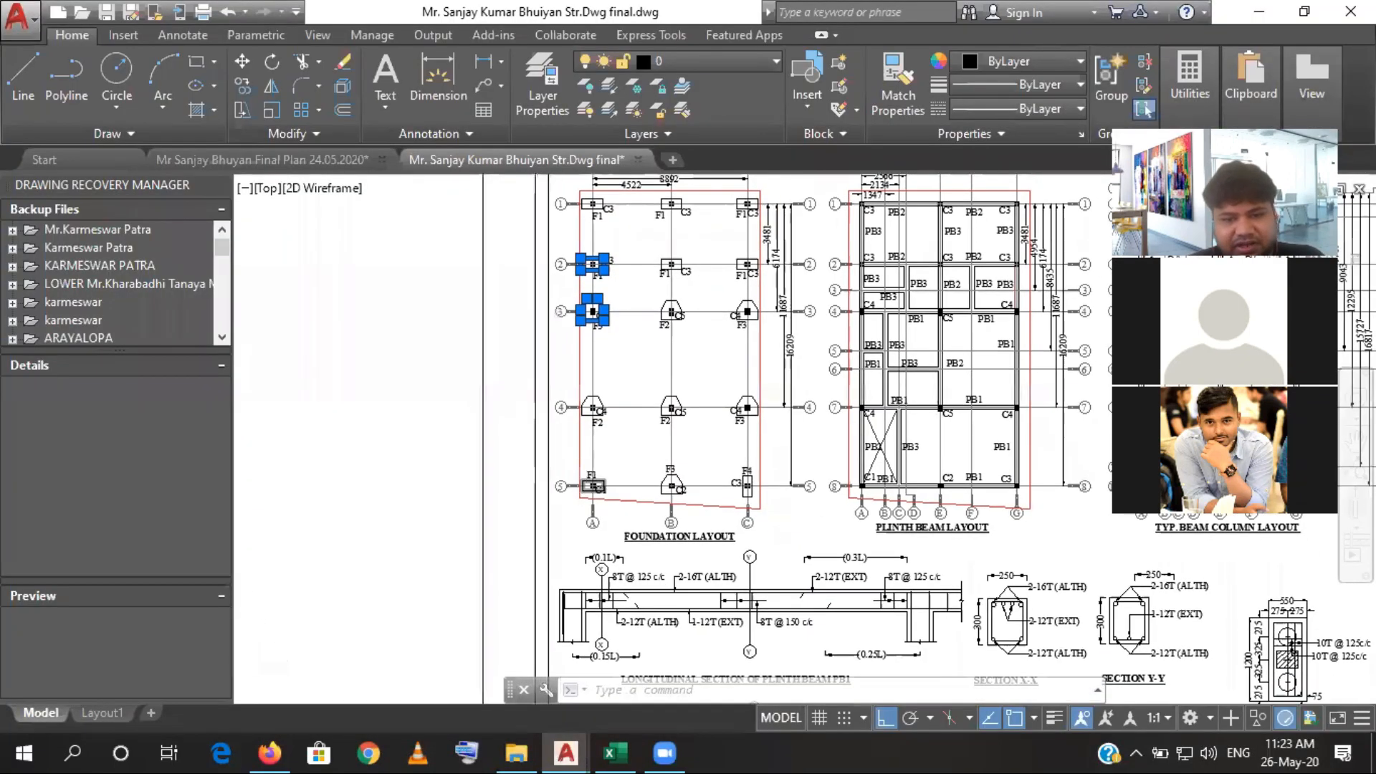
pyautogui.scroll(6, 588, 459)
pyautogui.scroll(-5, 587, 464)
pyautogui.moveTo(828, 433)
pyautogui.mouseDown()
pyautogui.moveTo(806, 564)
pyautogui.moveTo(811, 428)
pyautogui.moveTo(804, 548)
pyautogui.mouseUp()
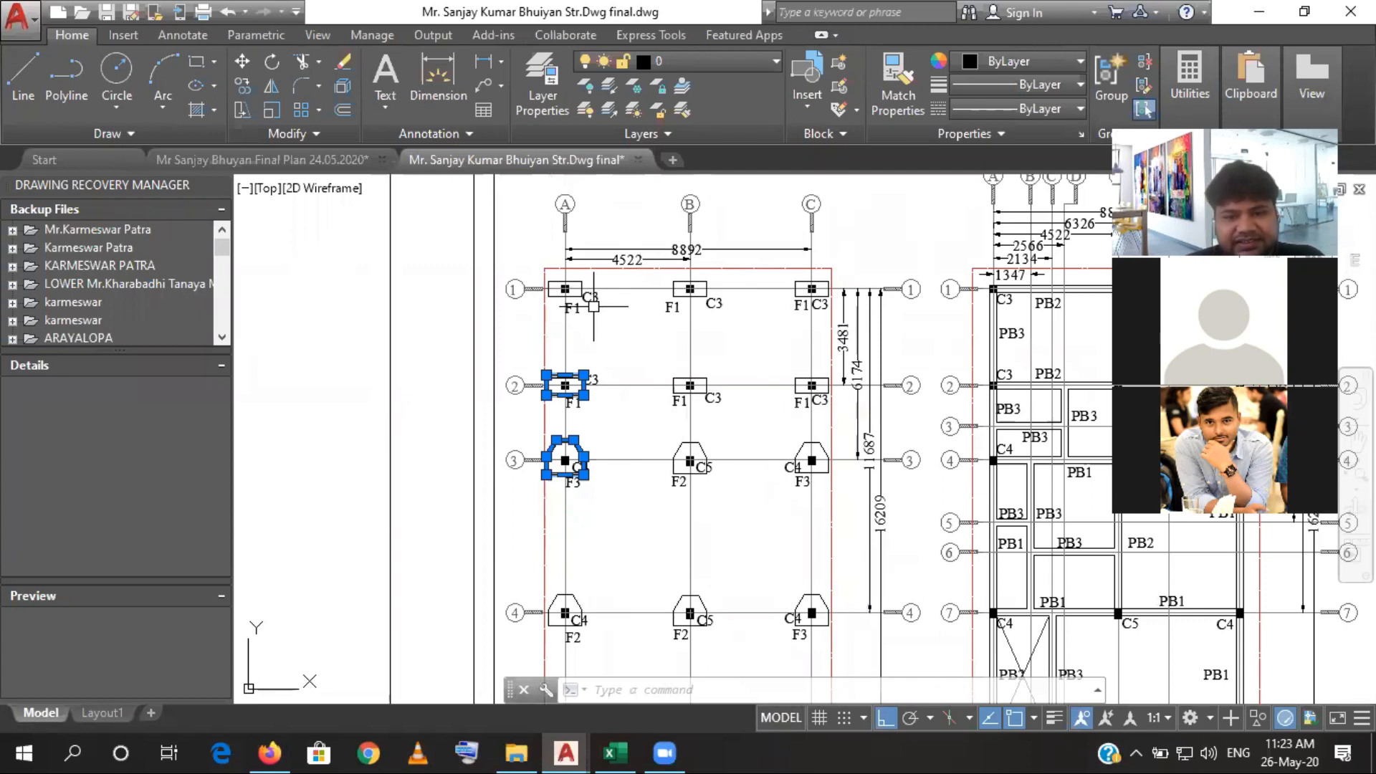
pyautogui.moveTo(633, 412); pyautogui.dragTo(616, 227)
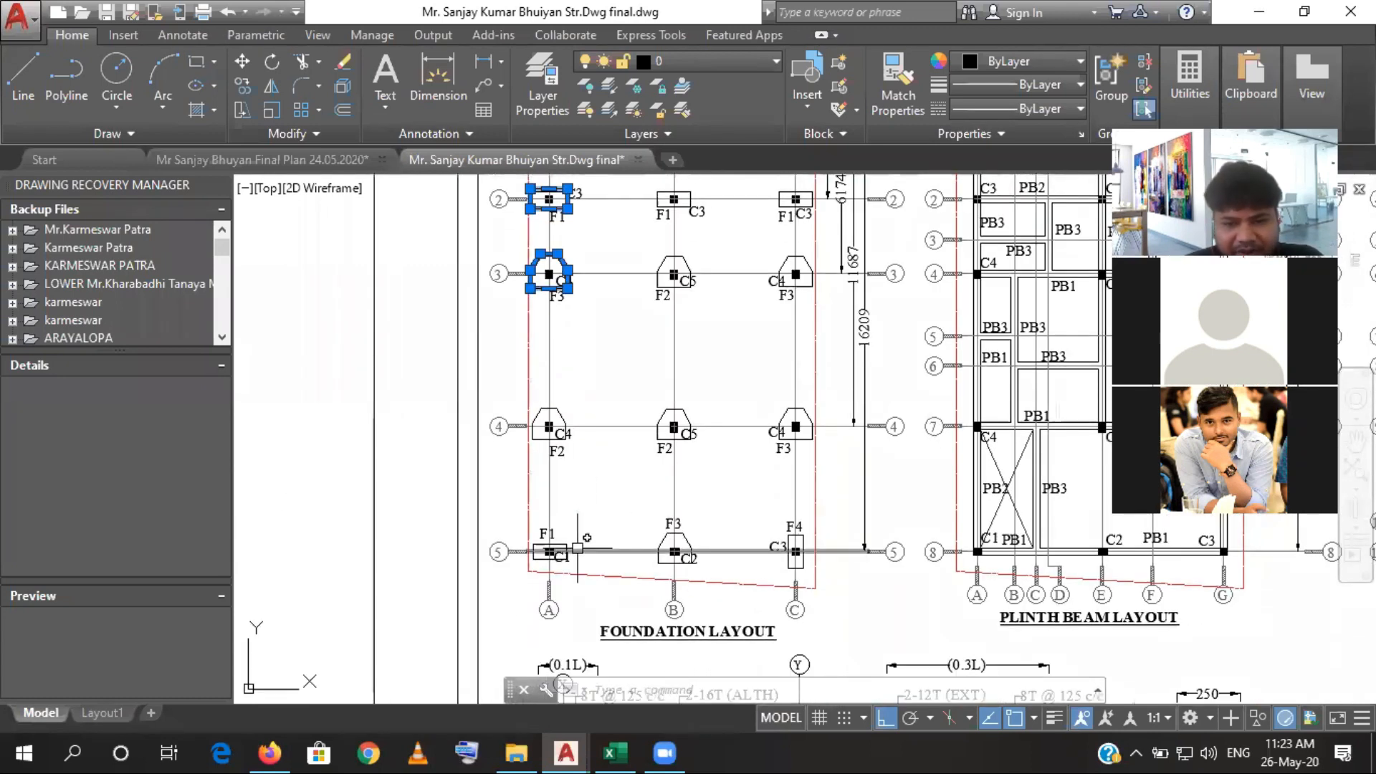
pyautogui.scroll(2, 642, 439)
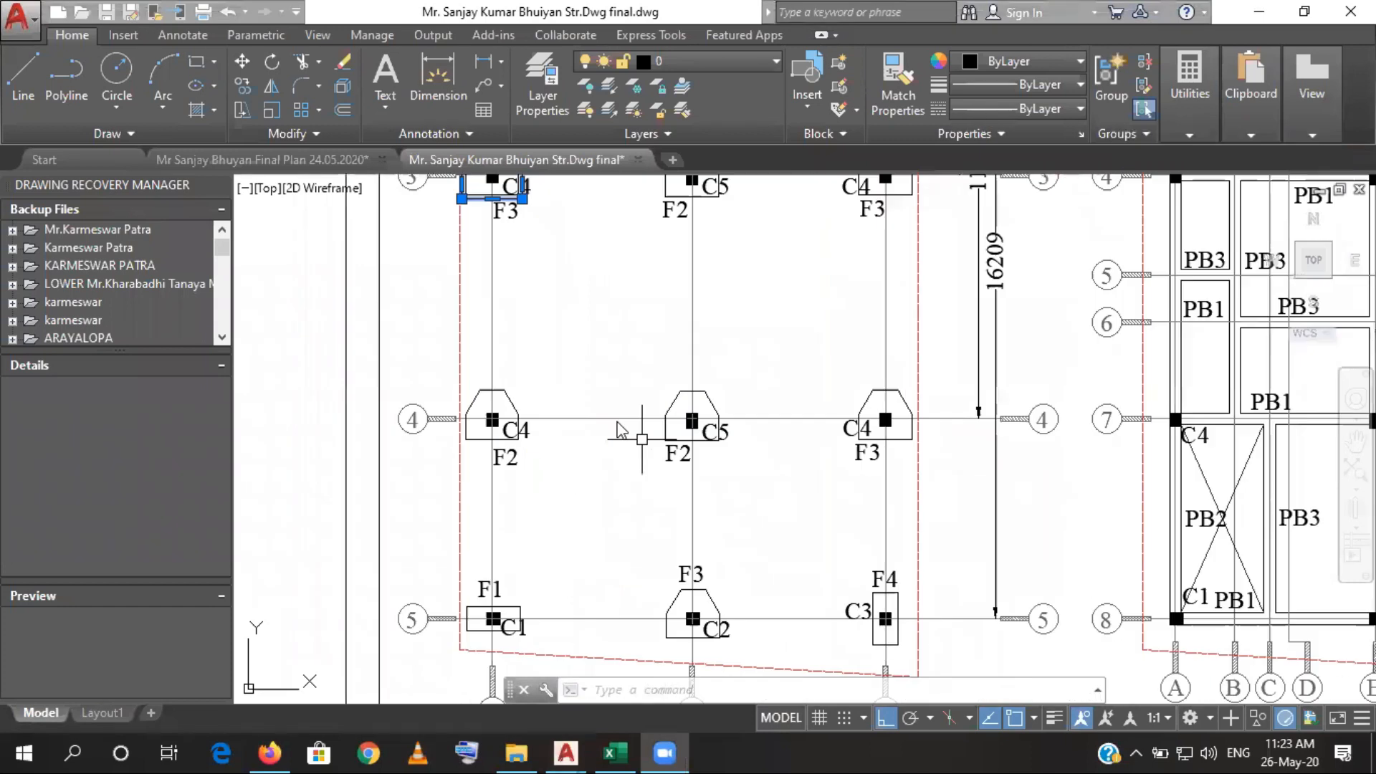
pyautogui.scroll(-4, 642, 439)
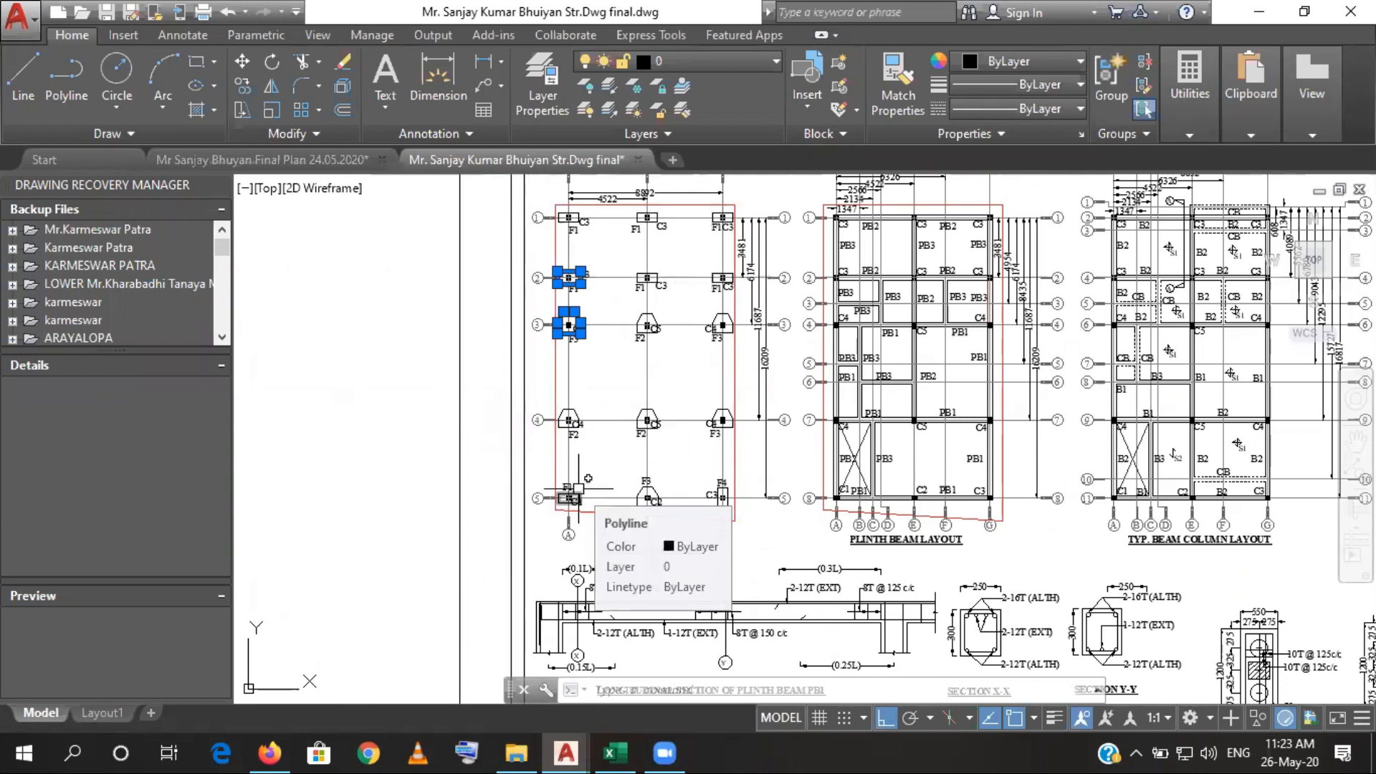
pyautogui.scroll(2, 577, 489)
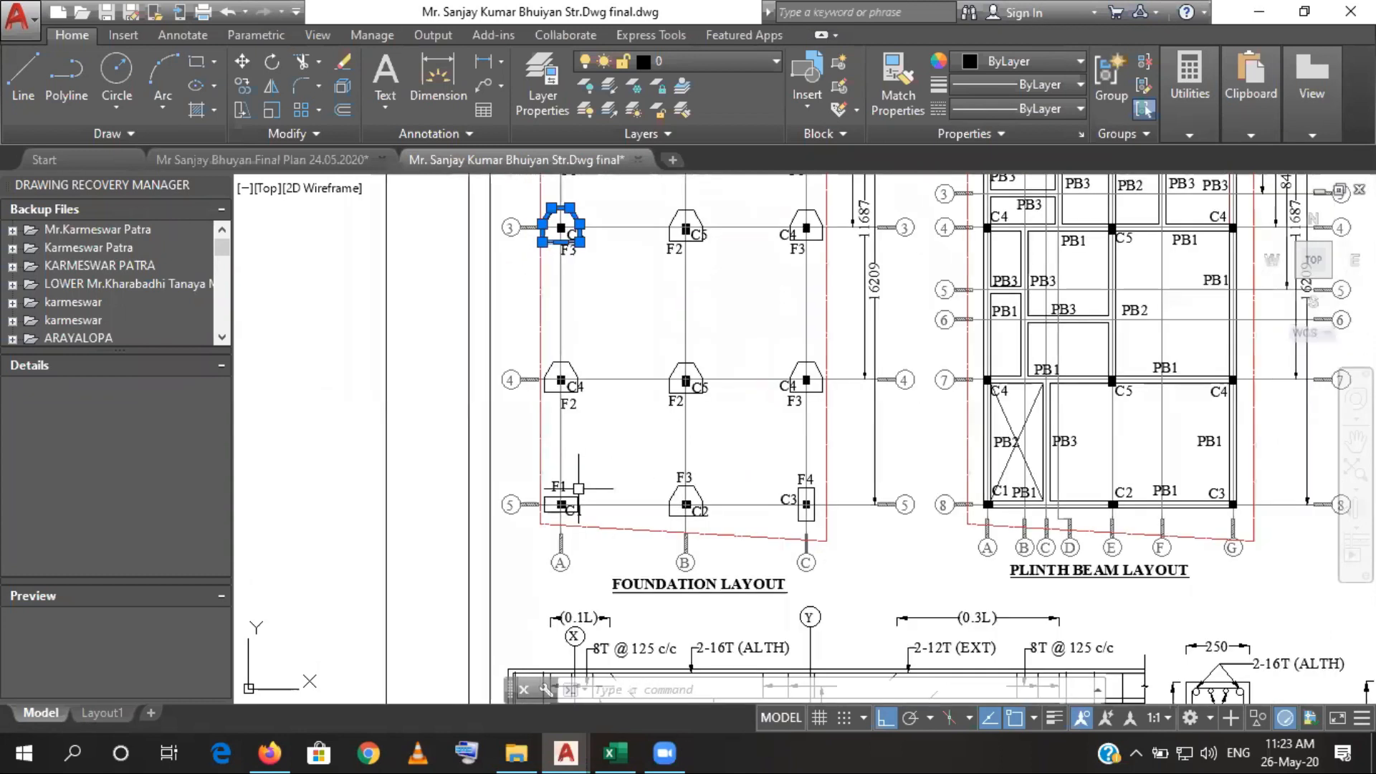
# - Return to the Excel estimate and enter 7 as the number of F1 footings in cell C16
pyautogui.click(615, 752)
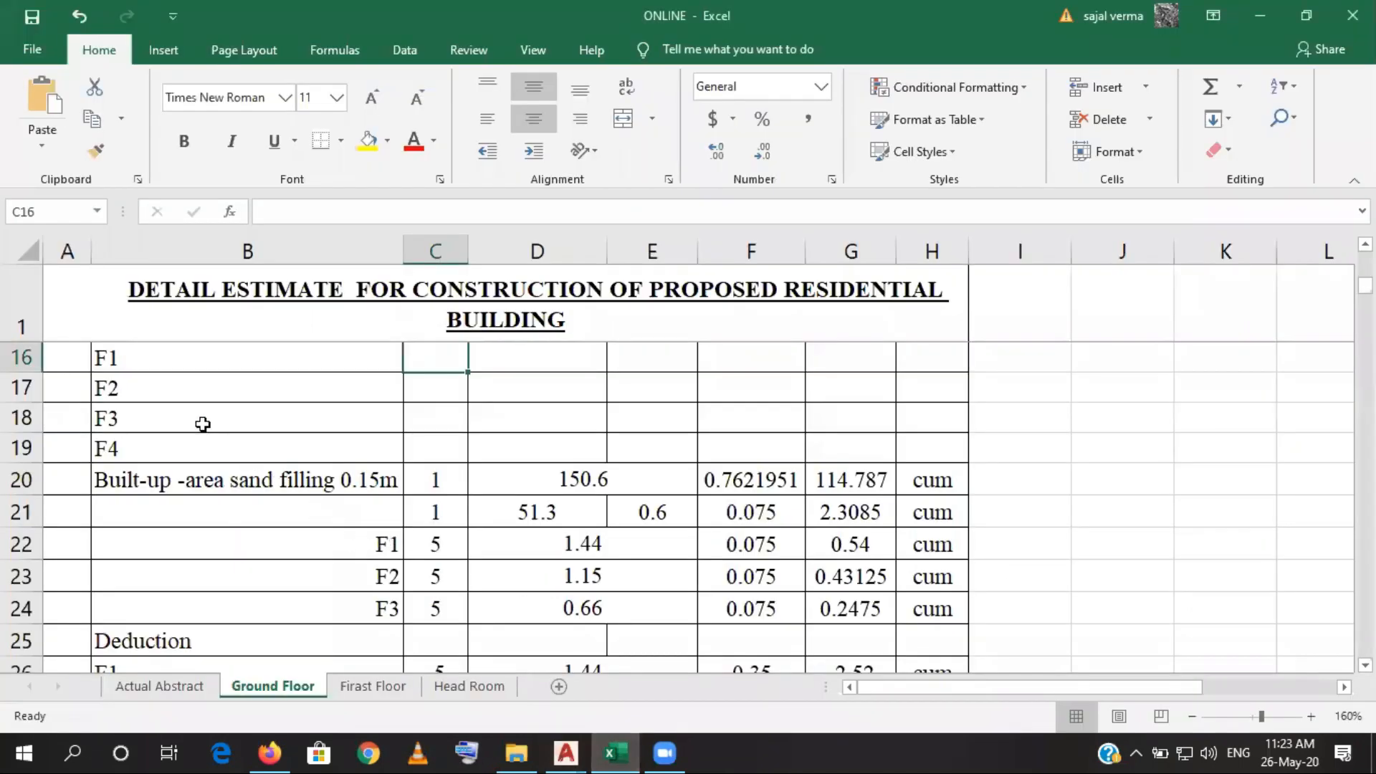
pyautogui.doubleClick(445, 367)
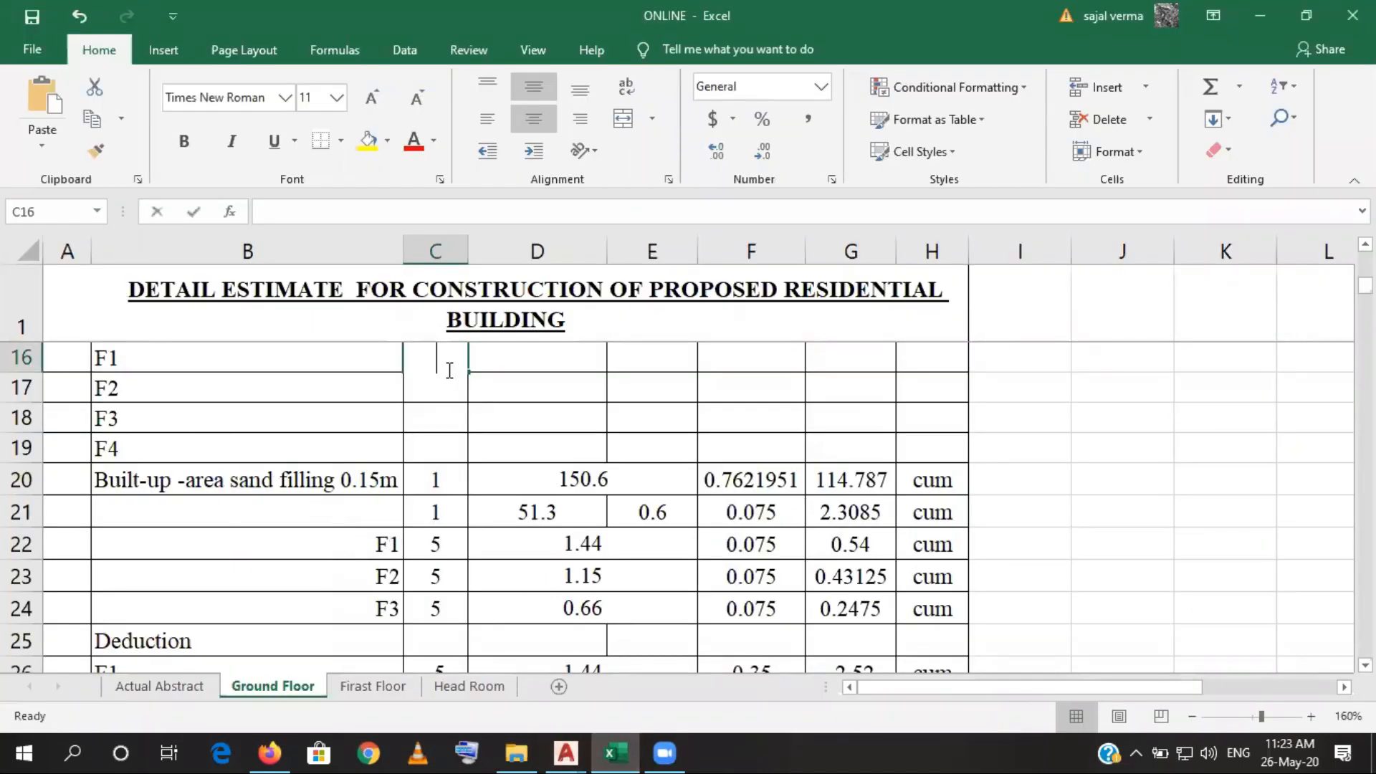
pyautogui.write('7')
pyautogui.click(452, 394)
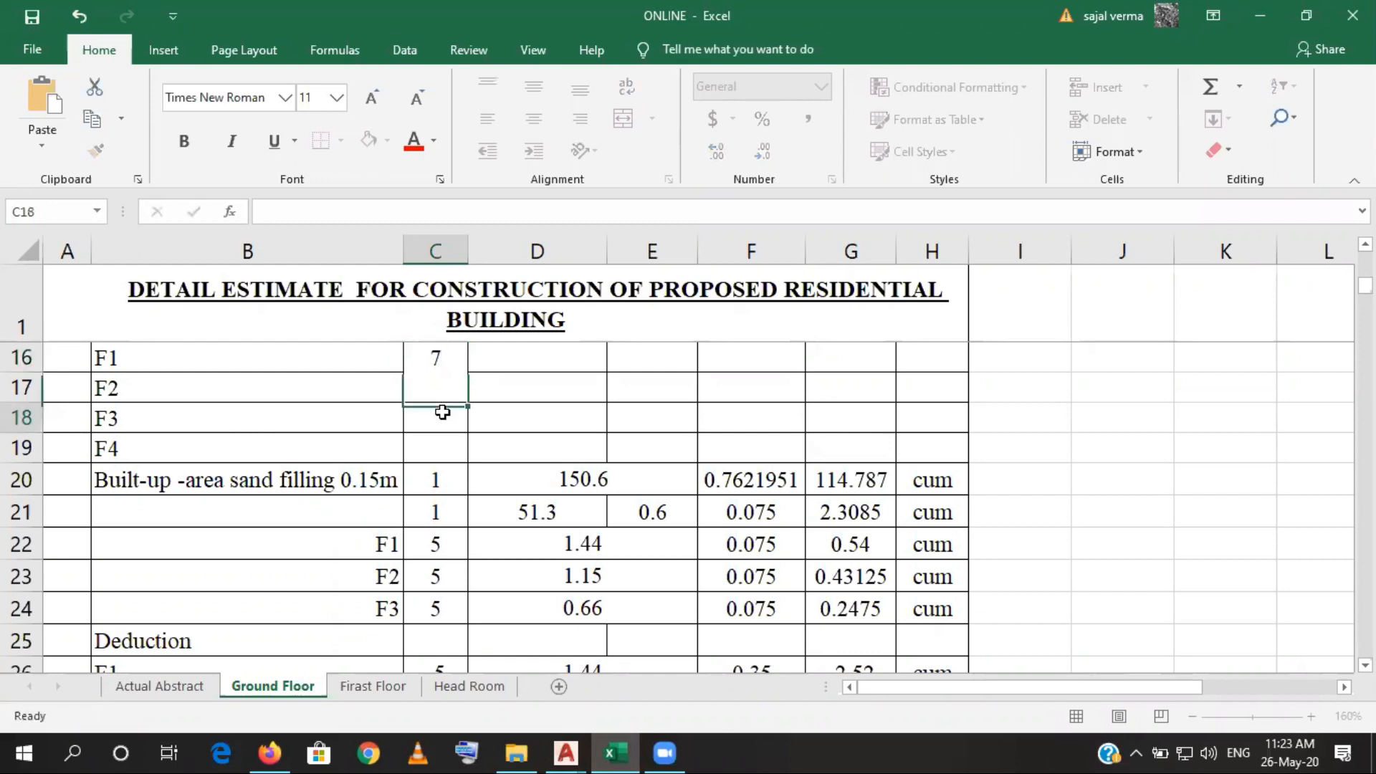
# - Count the F2 footings in the AutoCAD foundation layout and enter 3 as their number in cell C17 of the Excel estimate
pyautogui.click(615, 750)
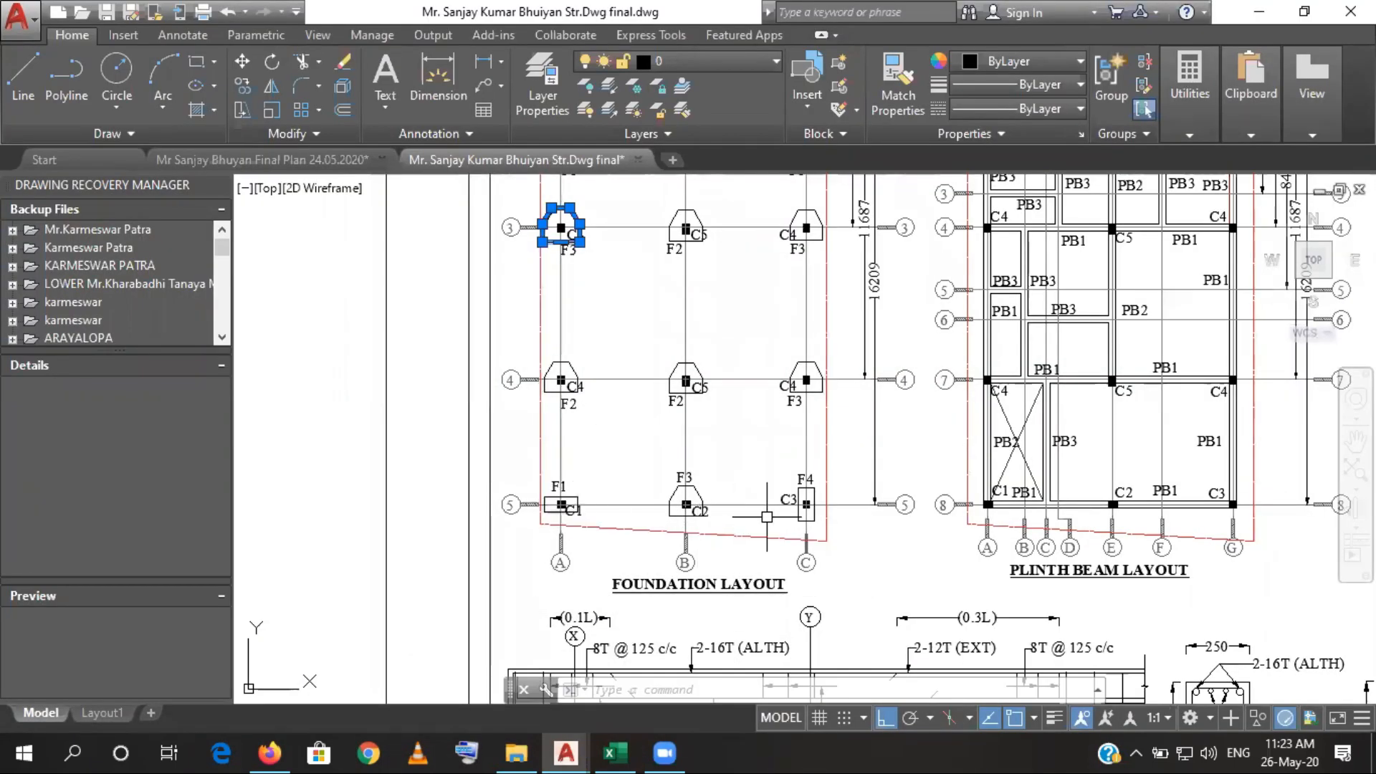
pyautogui.moveTo(775, 444); pyautogui.dragTo(772, 469)
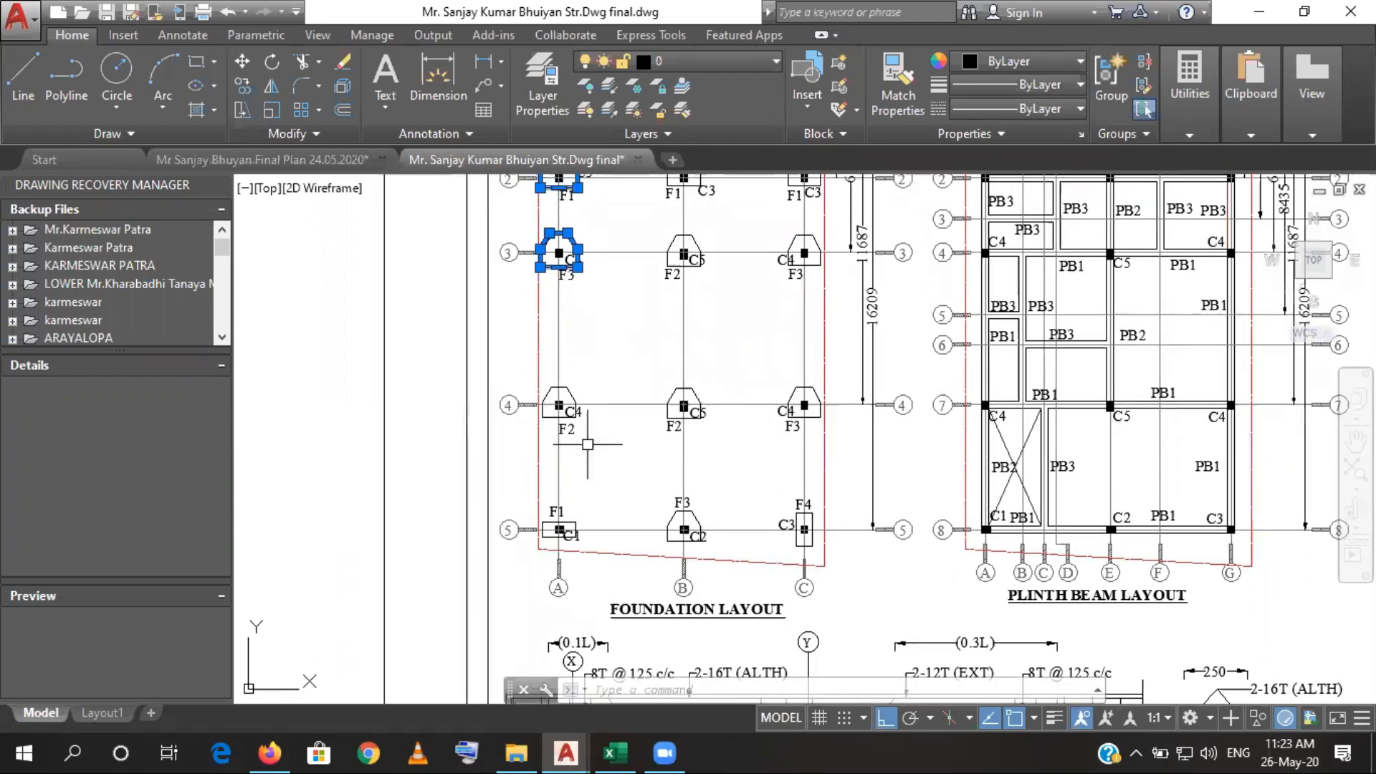
pyautogui.moveTo(683, 293); pyautogui.dragTo(666, 430)
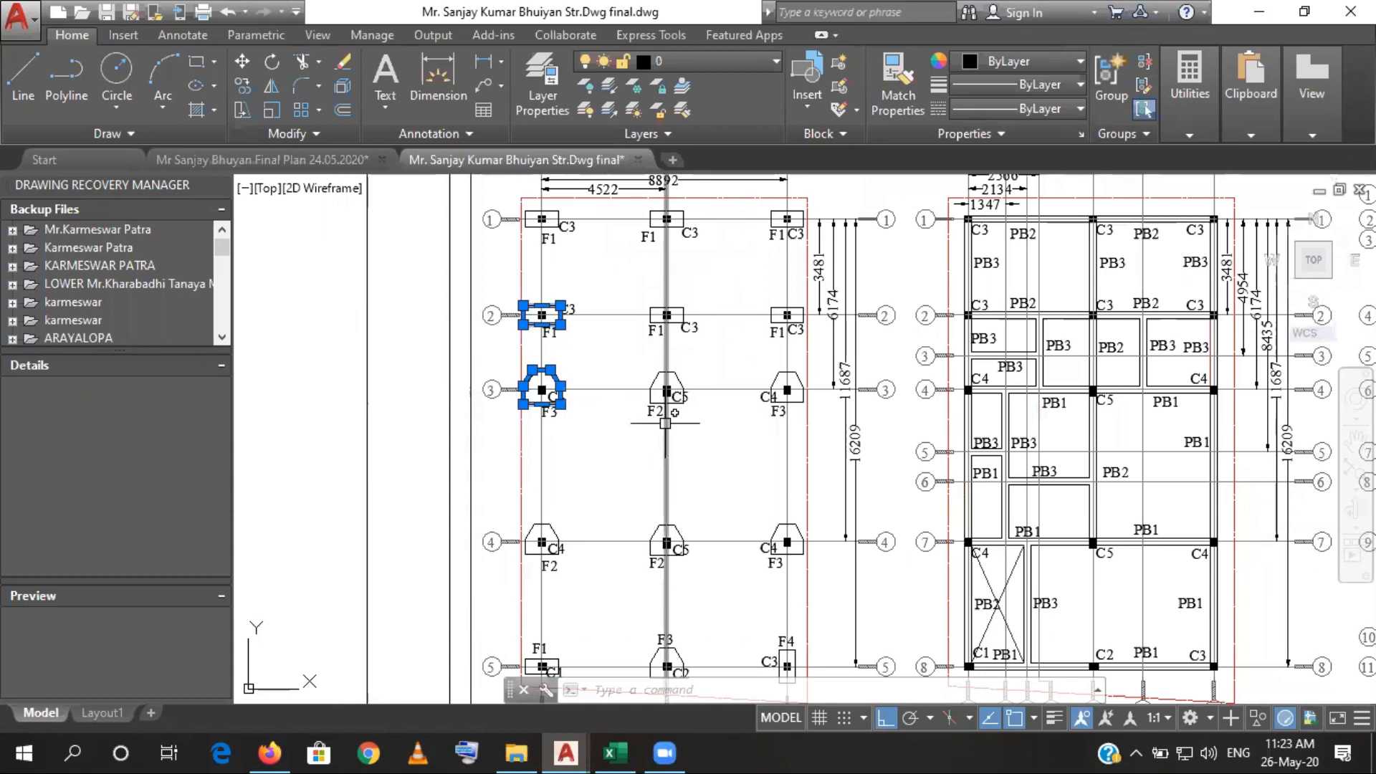
pyautogui.click(615, 751)
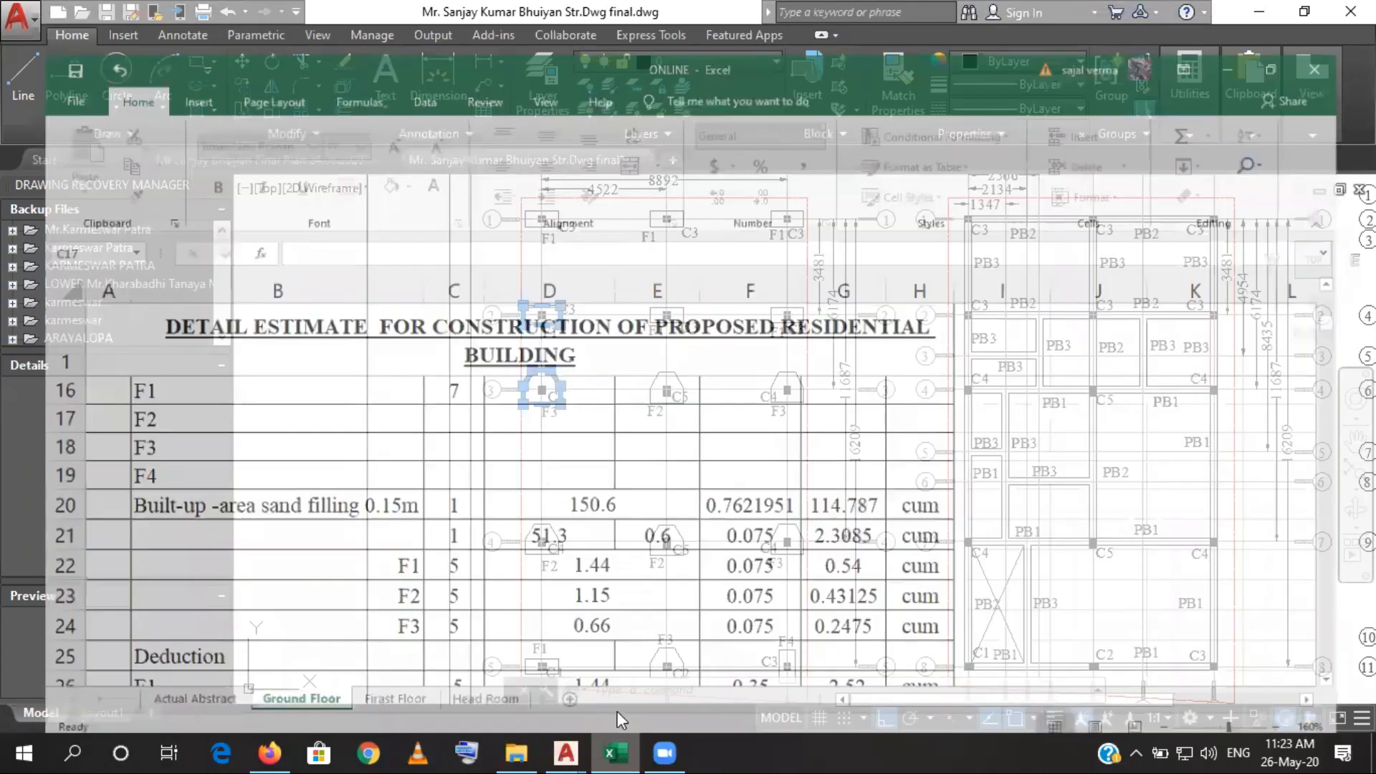
pyautogui.write('3')
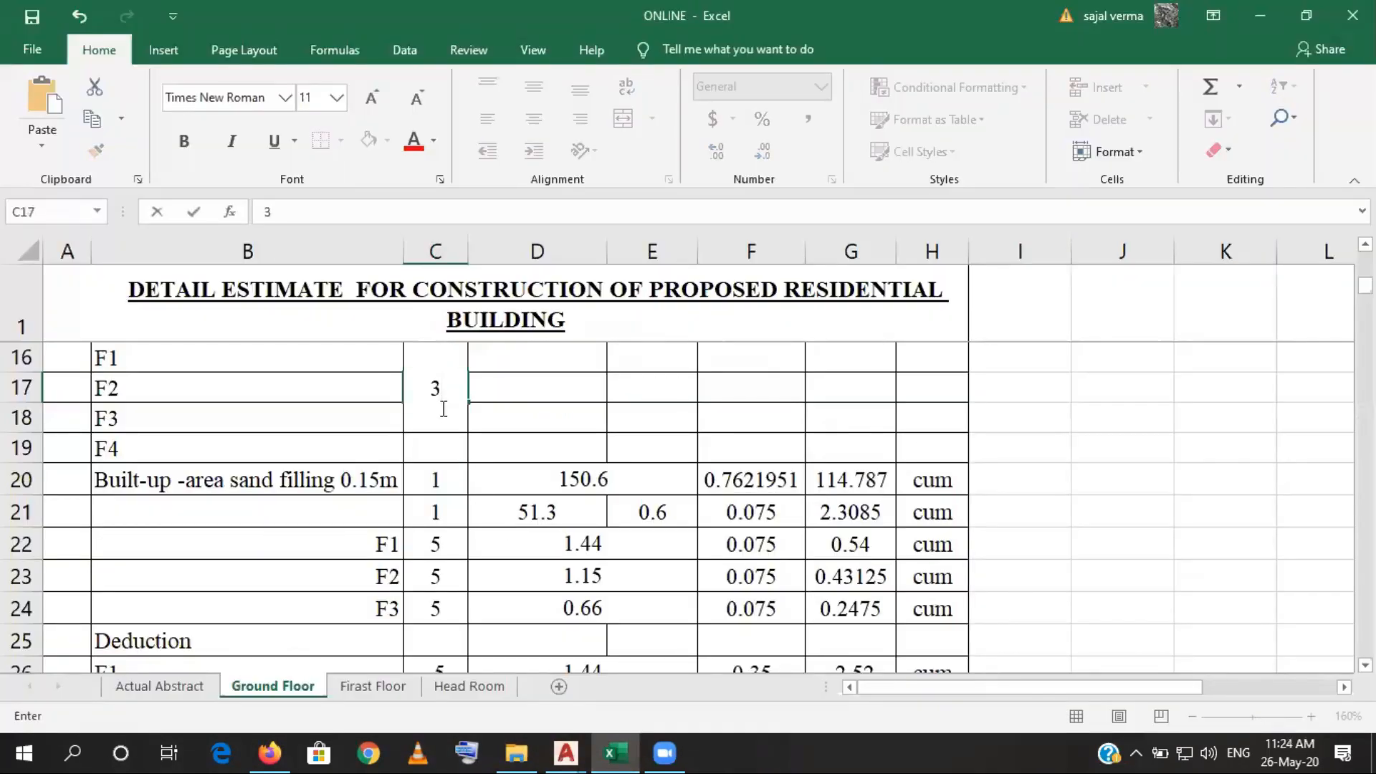
pyautogui.click(430, 441)
pyautogui.click(430, 420)
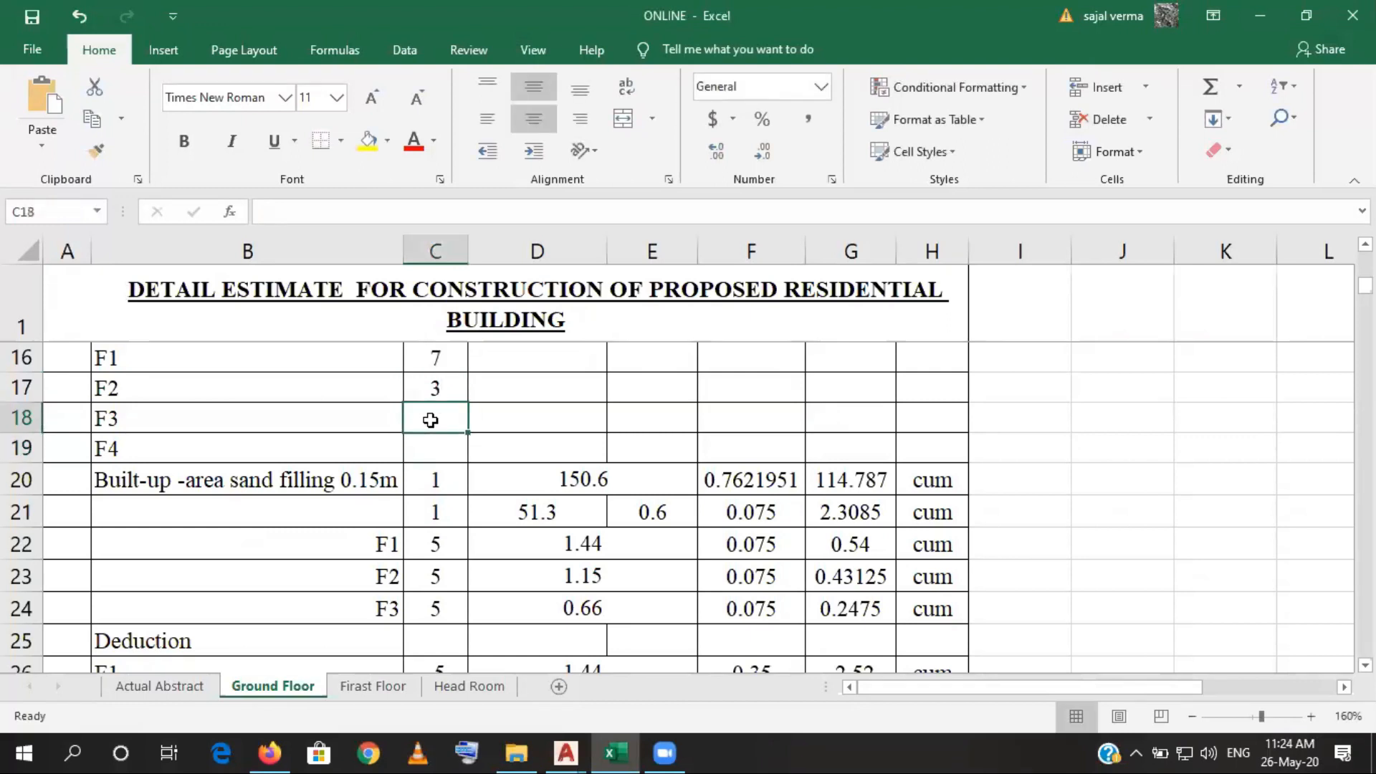
# - Count the F3 footings in the AutoCAD foundation layout and enter 4 as their number in cell C18 of the Excel estimate
pyautogui.click(565, 753)
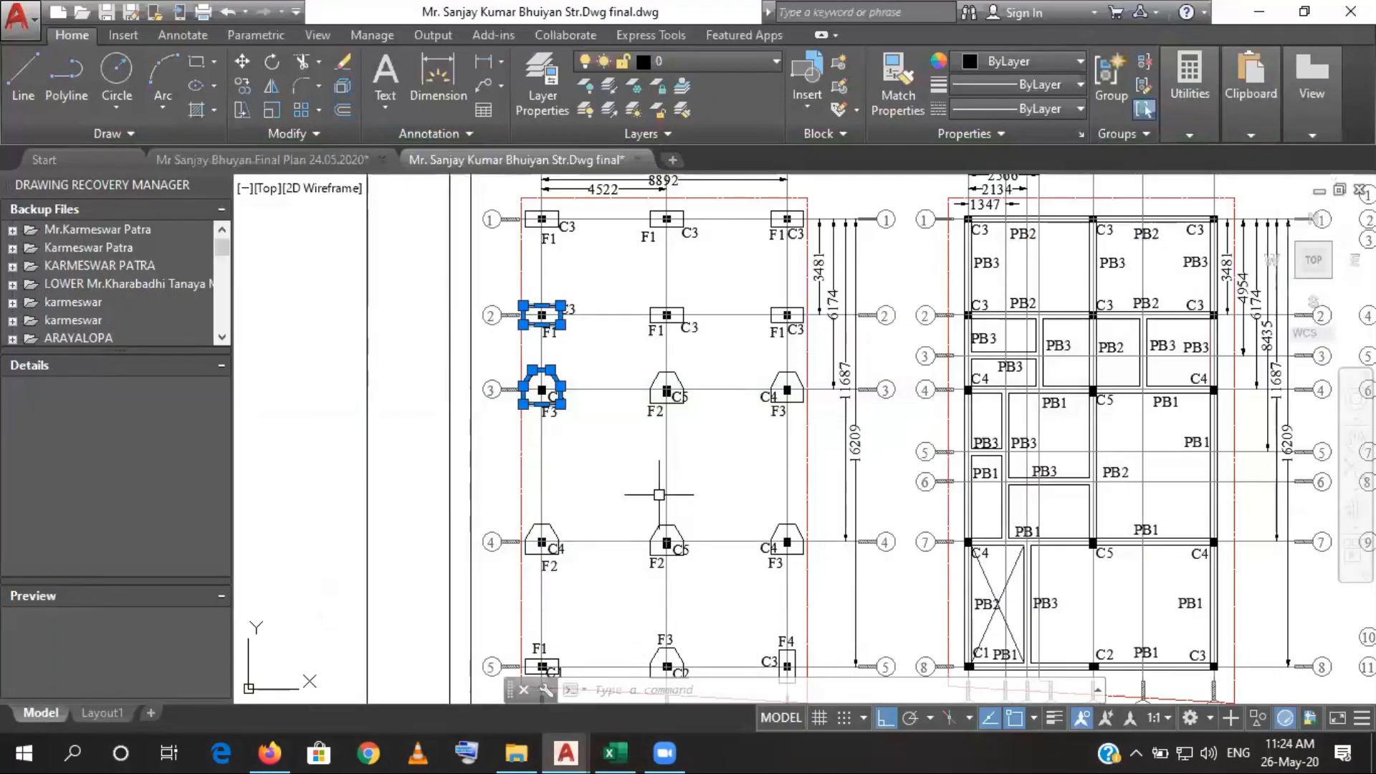
pyautogui.moveTo(592, 551); pyautogui.dragTo(587, 440)
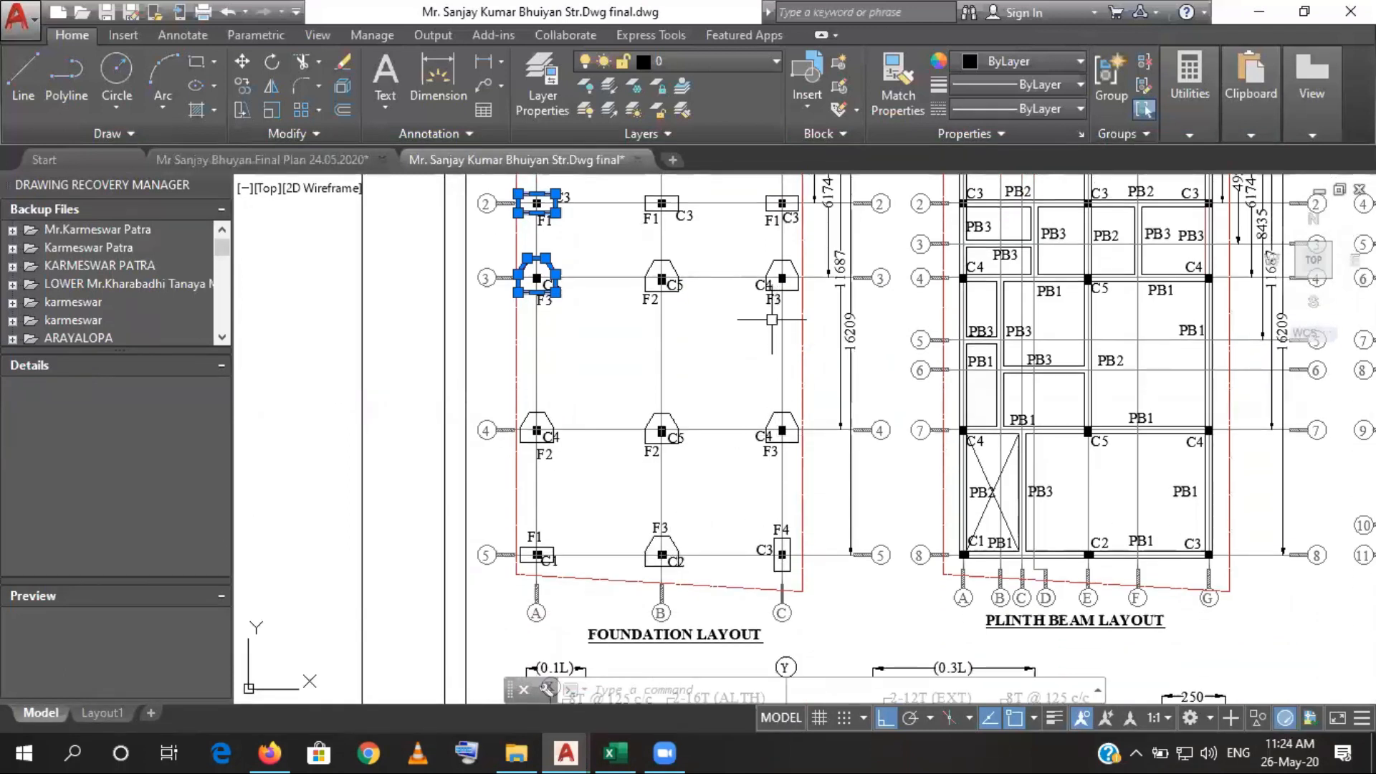
pyautogui.moveTo(565, 307); pyautogui.dragTo(565, 485)
pyautogui.click(616, 752)
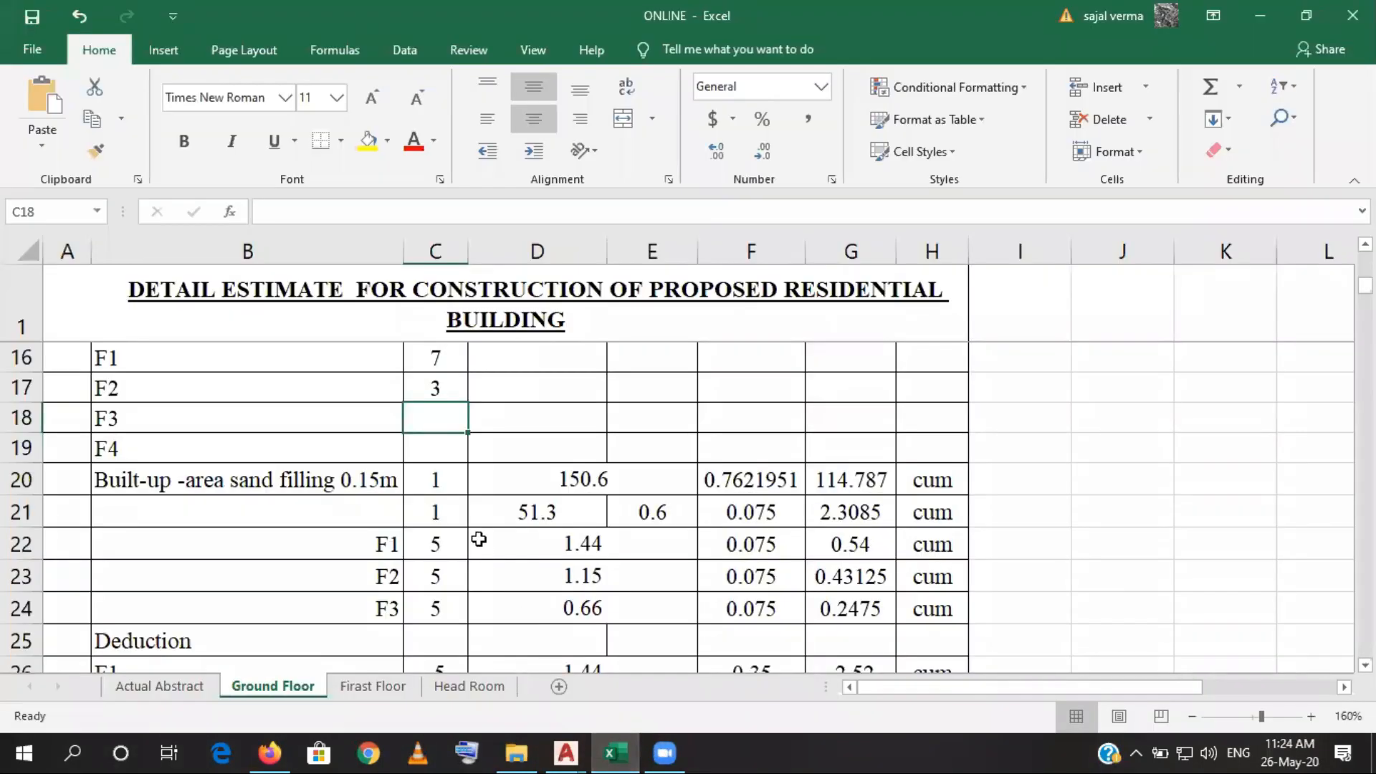
pyautogui.write('4')
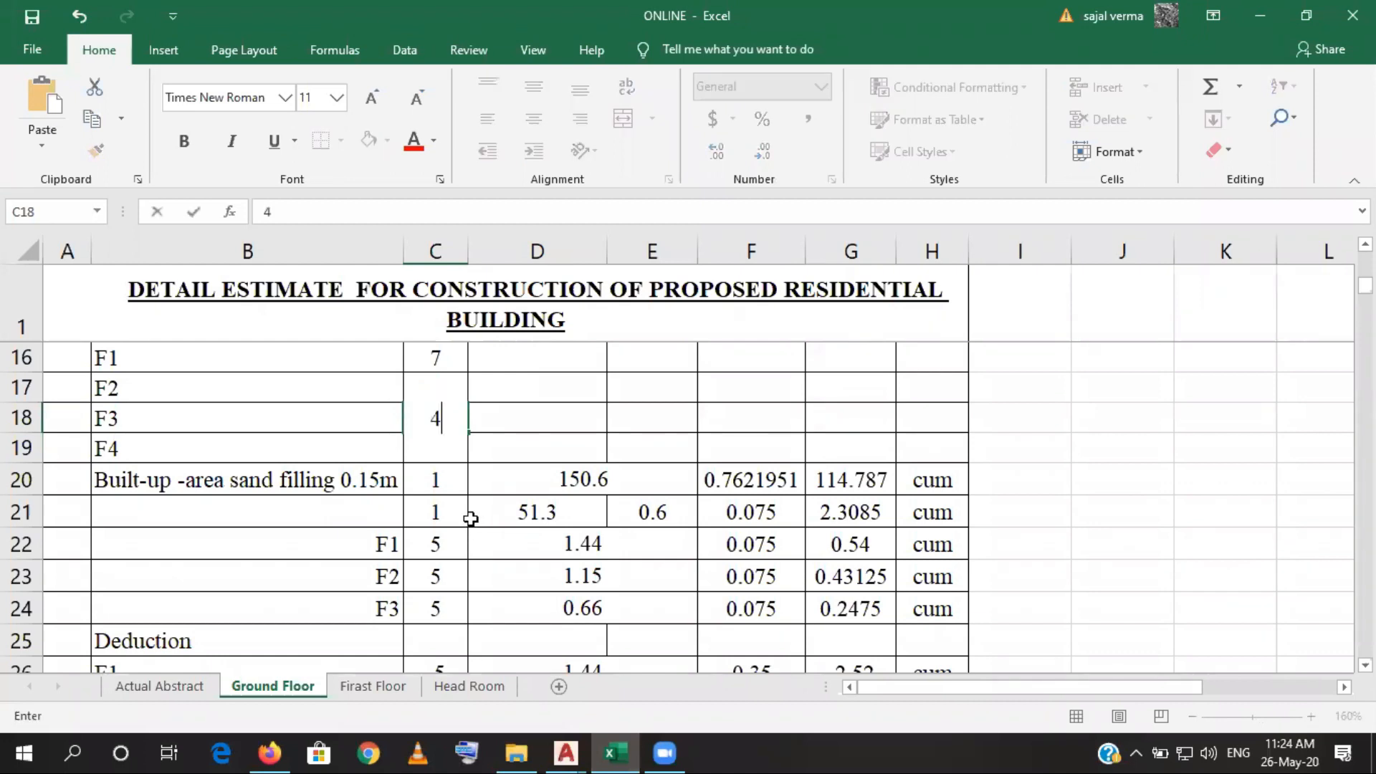
pyautogui.click(451, 452)
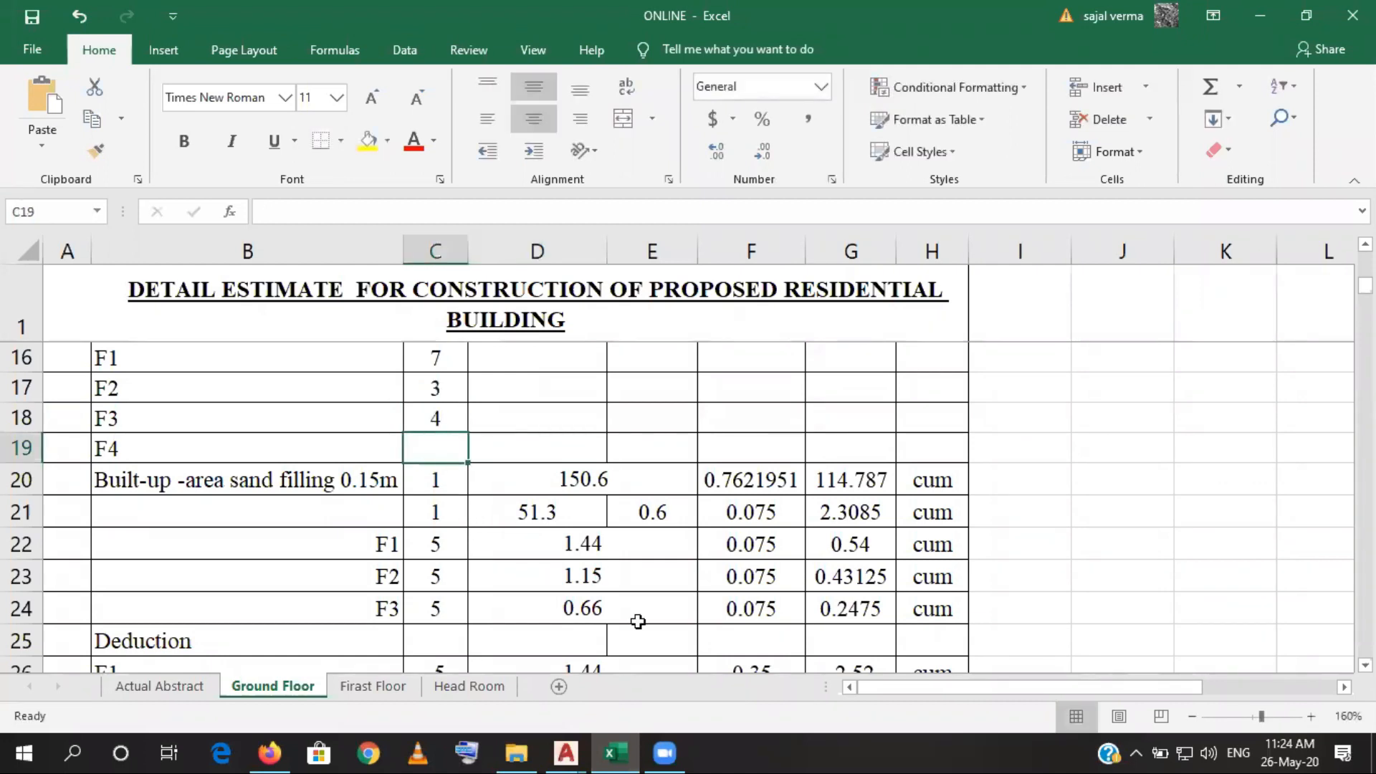
# - Count the F4 footings in the AutoCAD foundation layout and enter 1 as their number in cell C19 of the Excel estimate
pyautogui.click(627, 734)
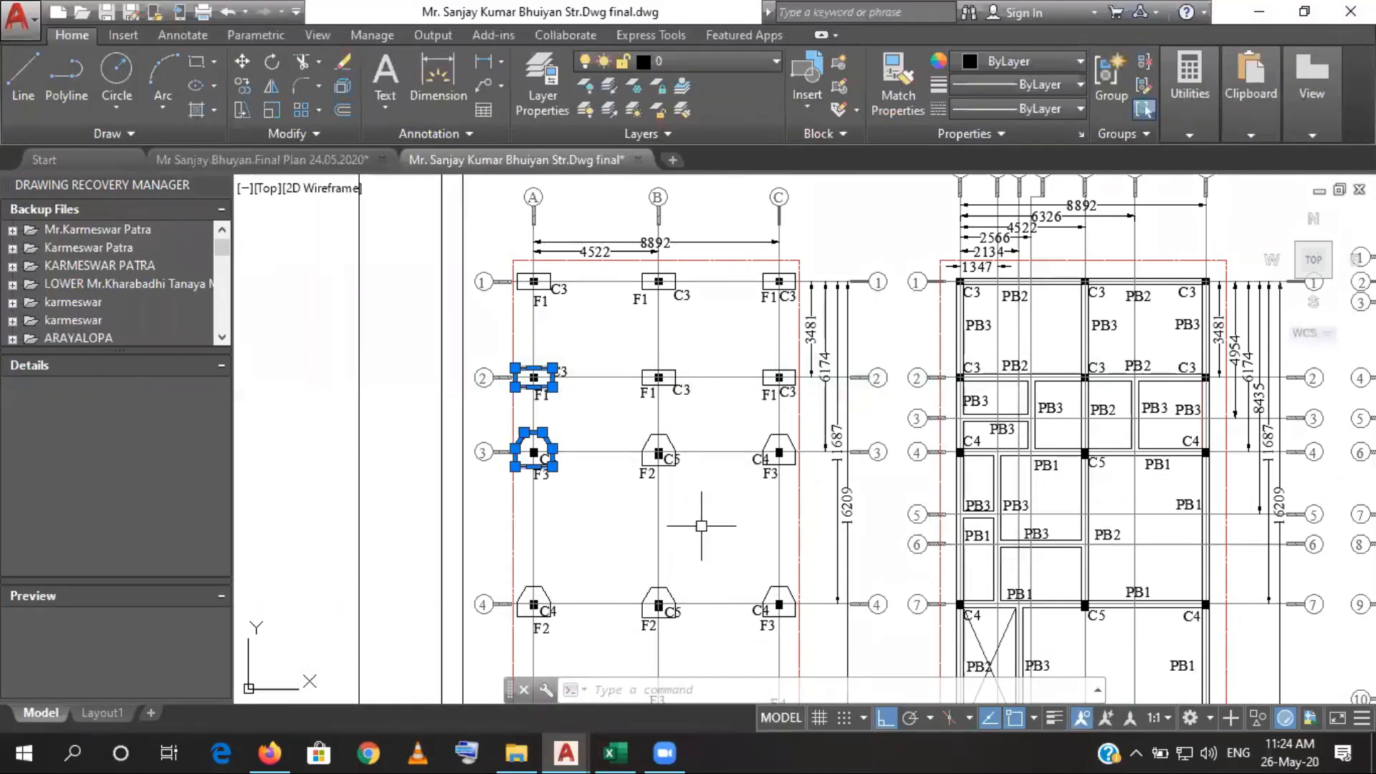
pyautogui.moveTo(665, 578); pyautogui.dragTo(662, 408)
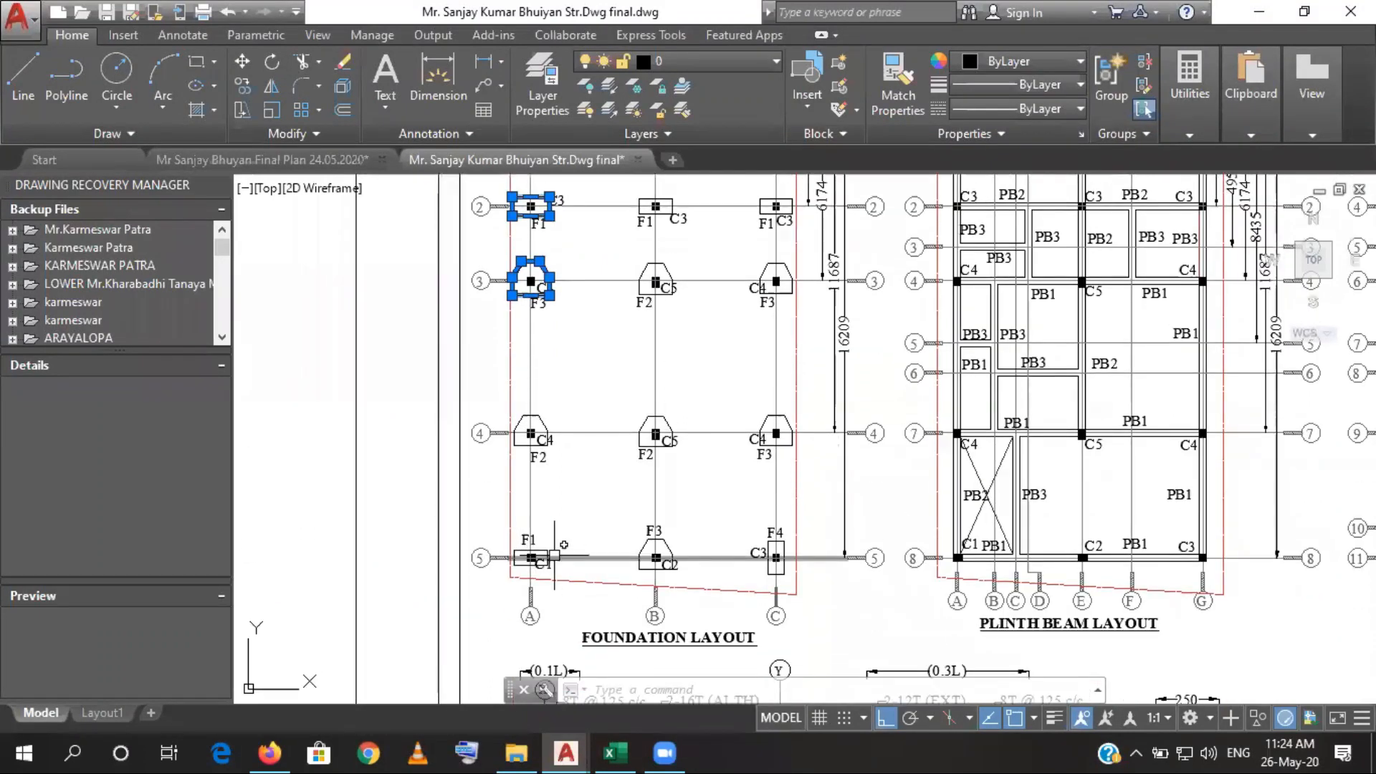
pyautogui.moveTo(686, 501); pyautogui.dragTo(686, 597)
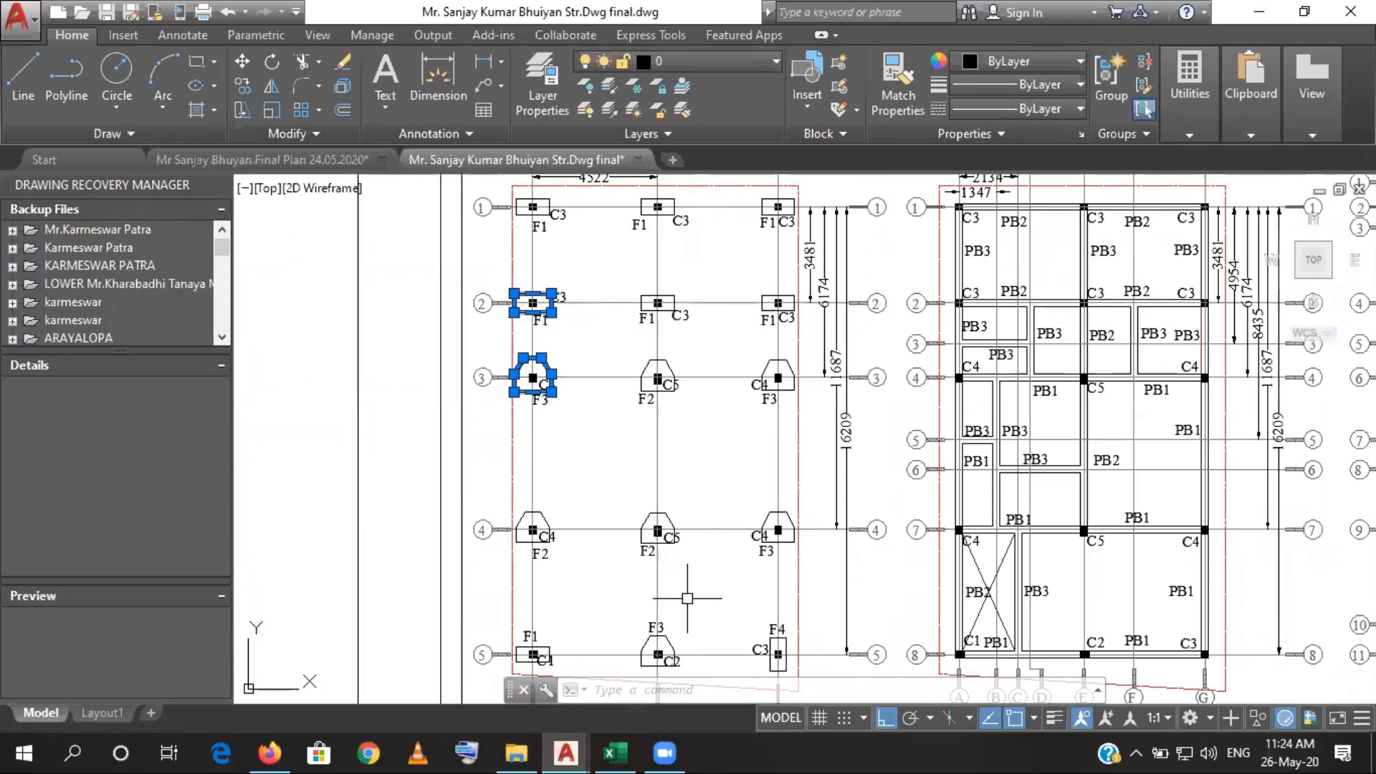
pyautogui.click(602, 751)
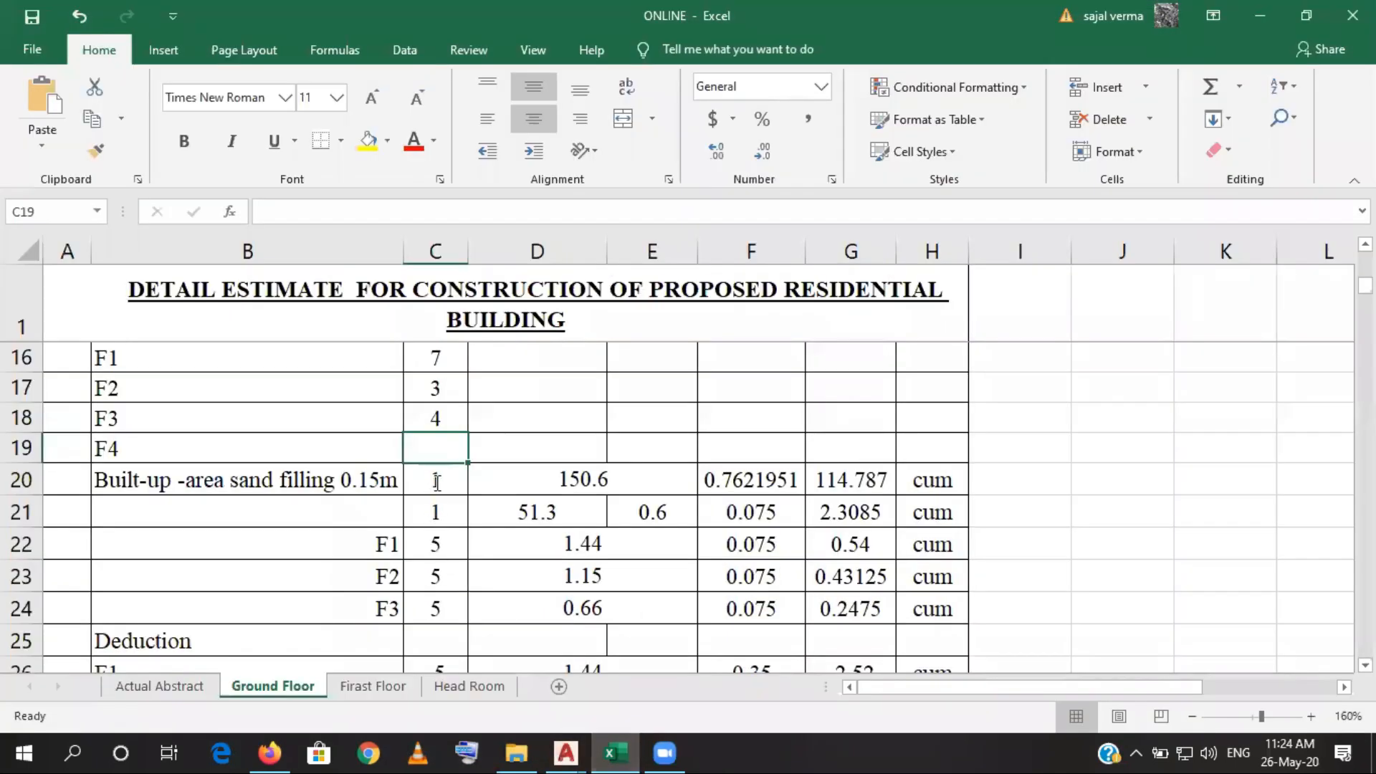
pyautogui.write('1')
# - Merge and center columns D and E separately in each of the footing rows 16 to 19
pyautogui.click(510, 353)
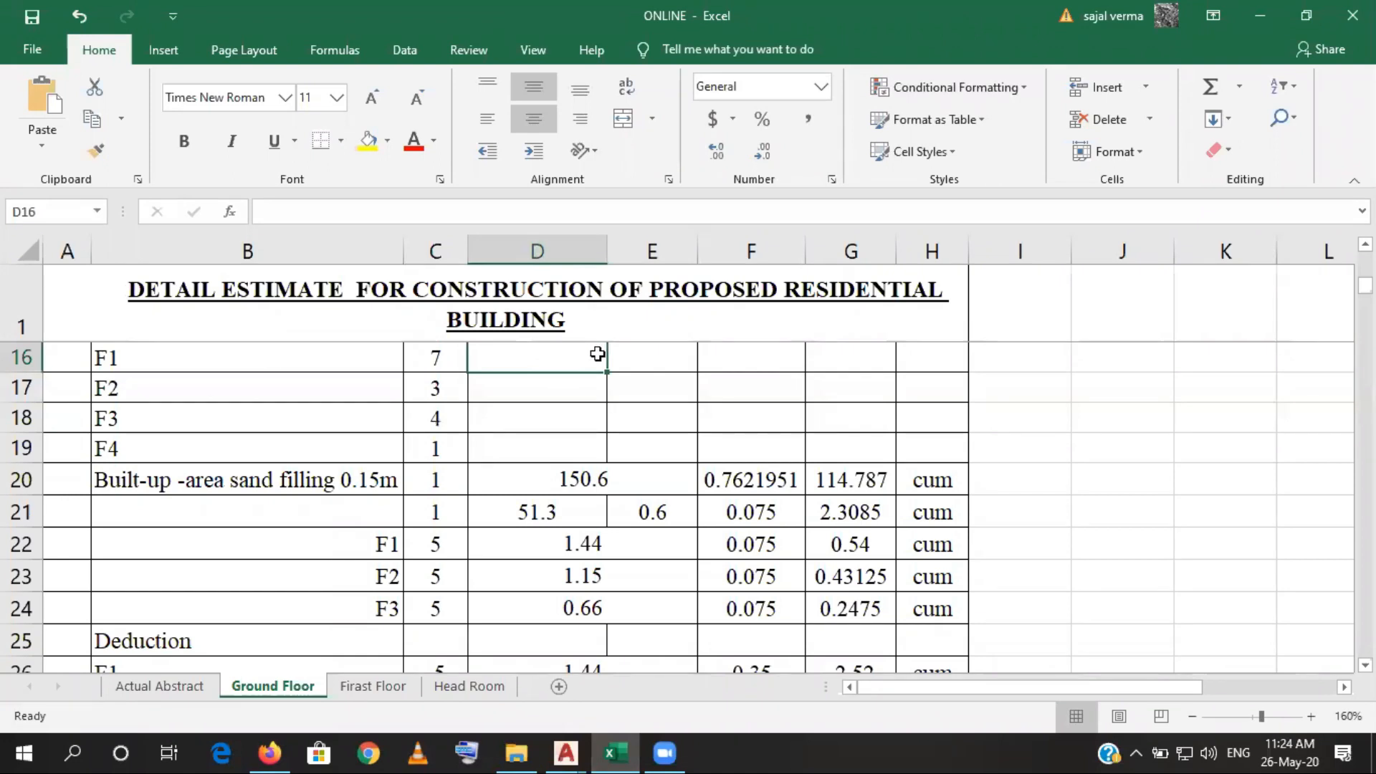
pyautogui.moveTo(597, 354); pyautogui.dragTo(645, 353)
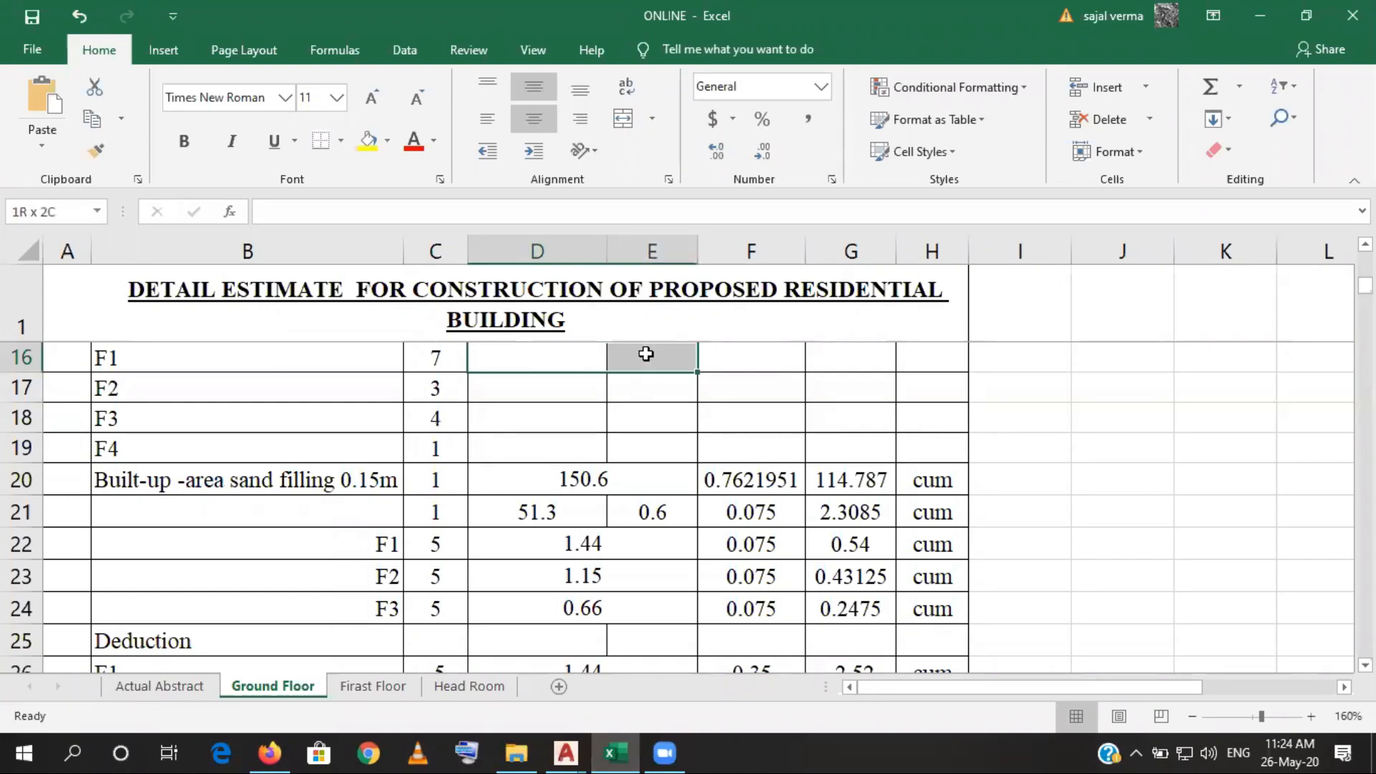
pyautogui.click(623, 121)
pyautogui.moveTo(541, 392); pyautogui.dragTo(634, 393)
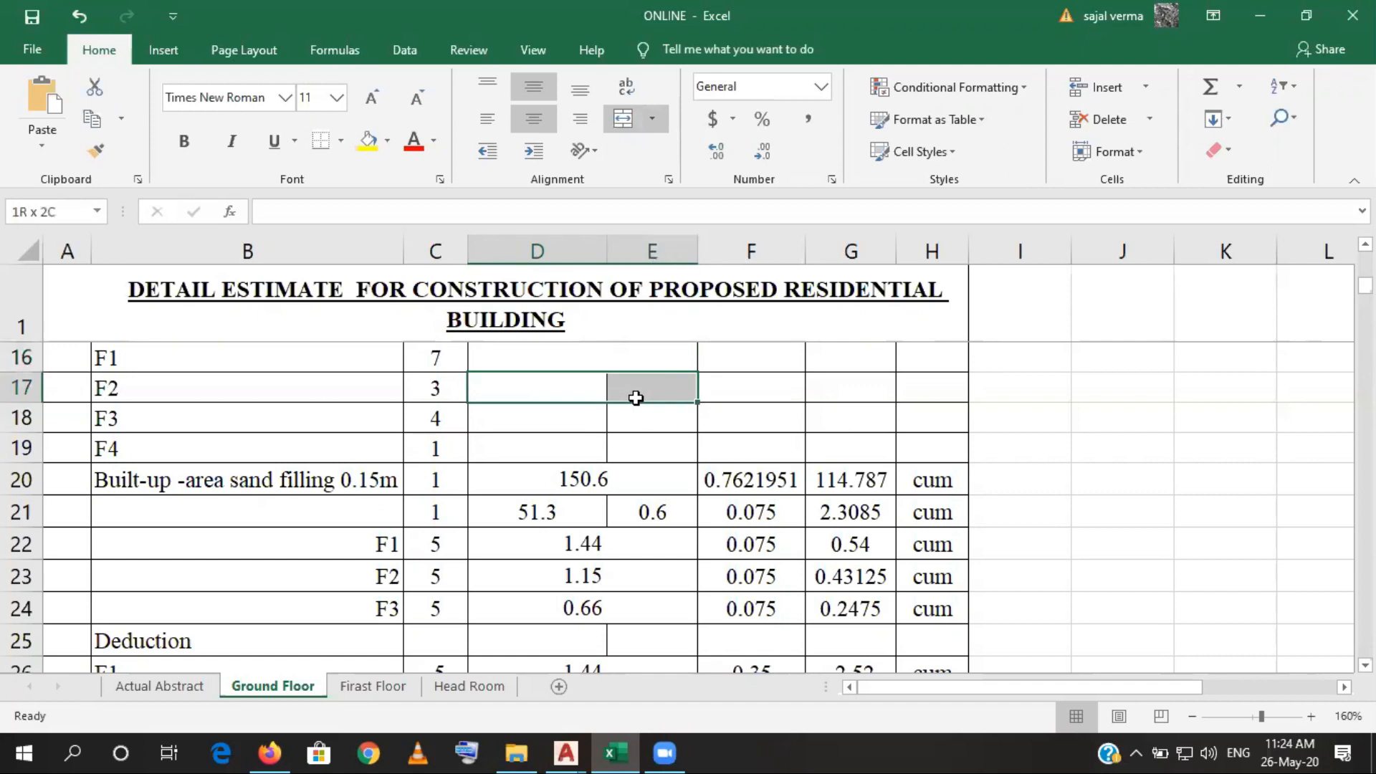
pyautogui.click(622, 120)
pyautogui.moveTo(553, 426); pyautogui.dragTo(636, 424)
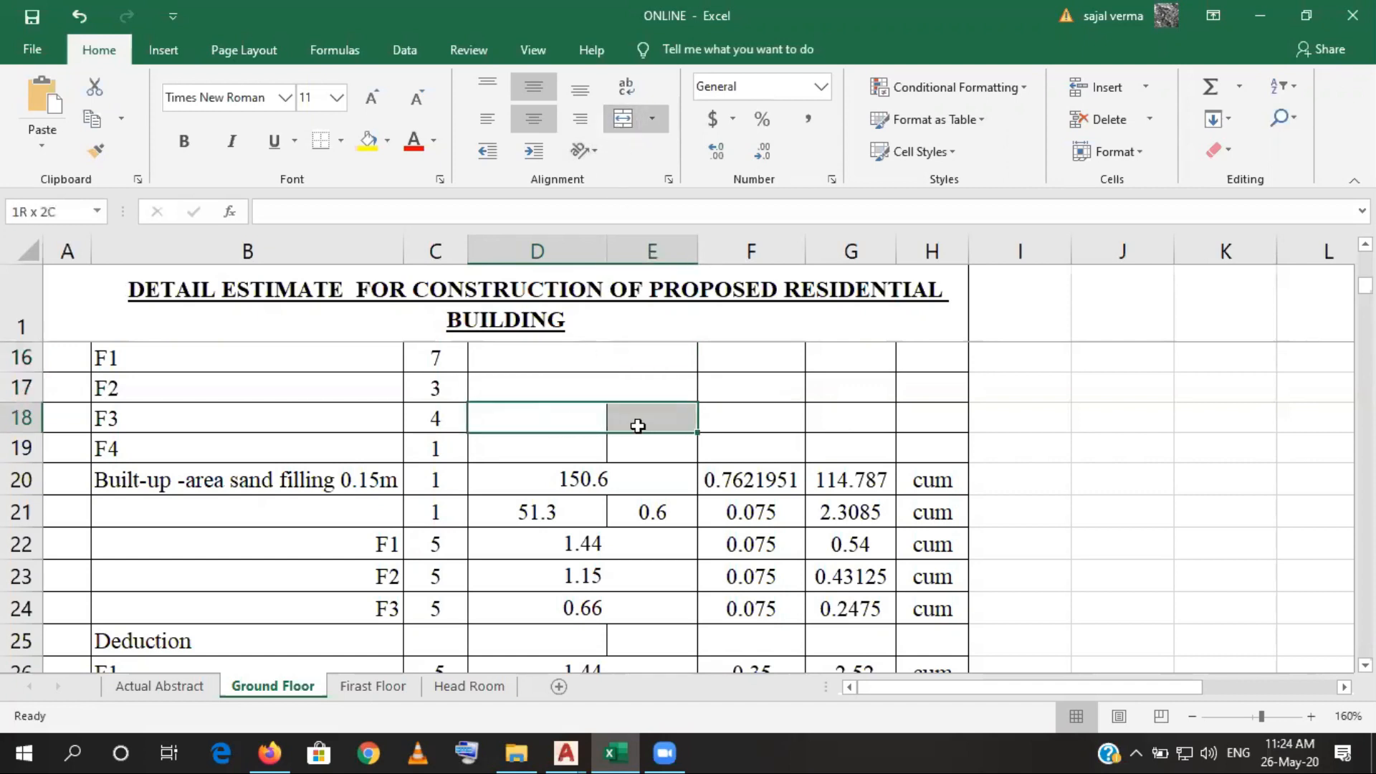
pyautogui.click(622, 122)
pyautogui.moveTo(559, 461); pyautogui.dragTo(608, 449)
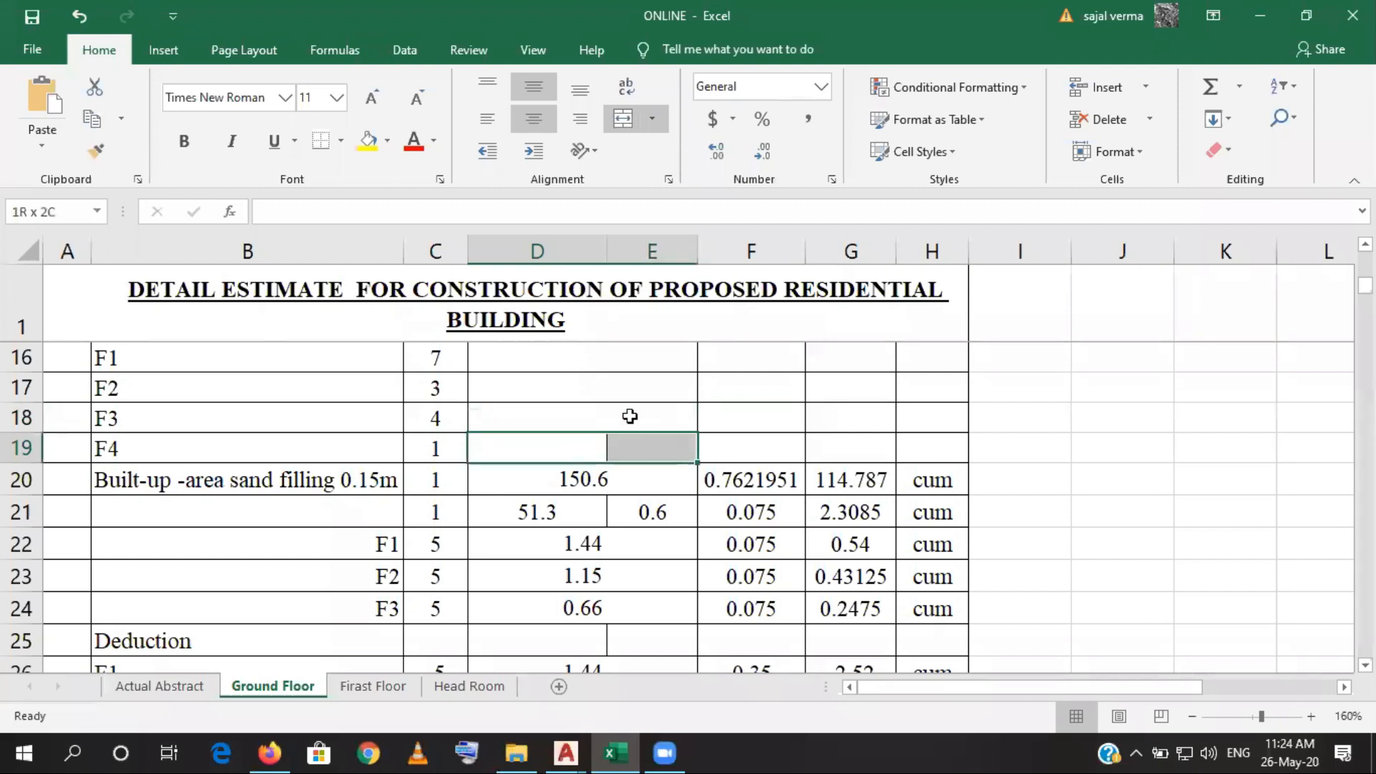
pyautogui.click(622, 121)
# - Switch to the structural drawing in AutoCAD and list the area of the outer offset outline around the F1 footing at grid A-2
pyautogui.click(562, 365)
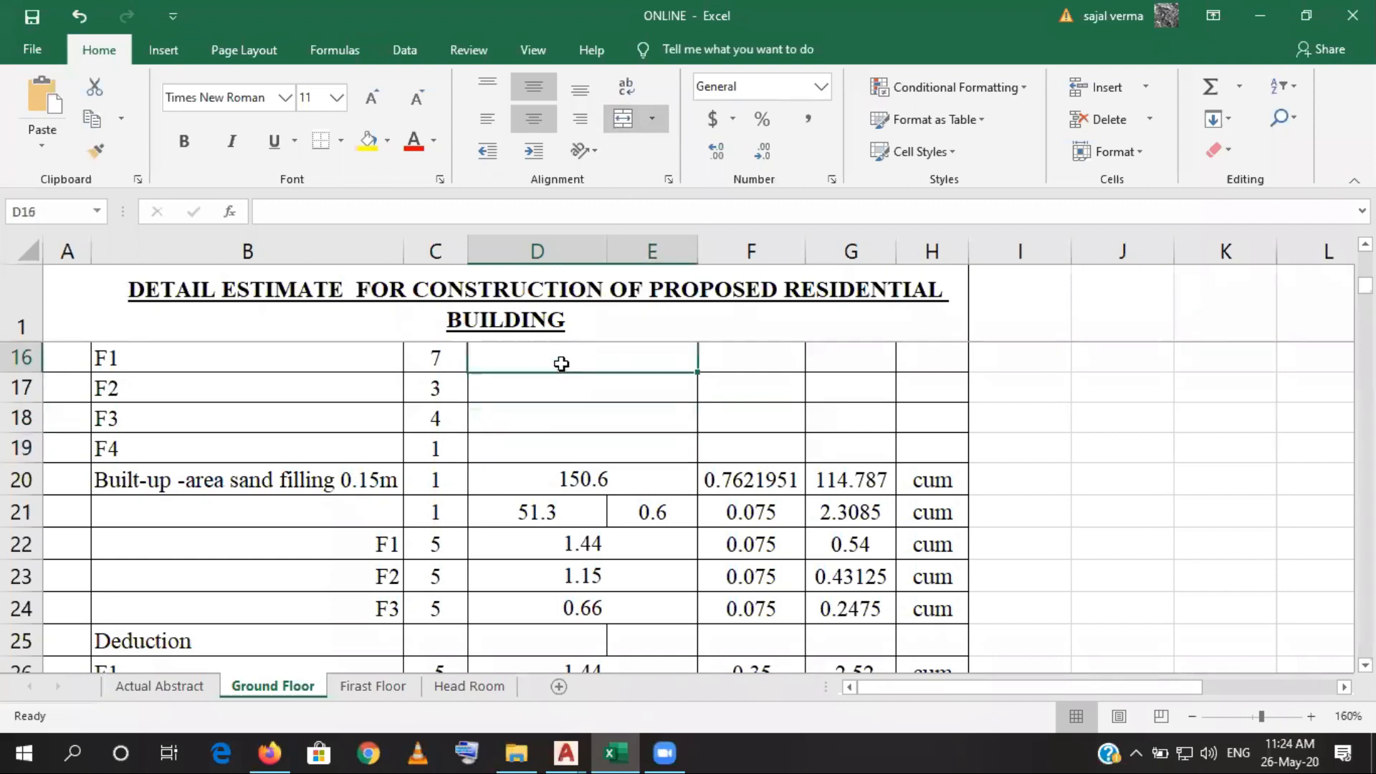
pyautogui.click(620, 750)
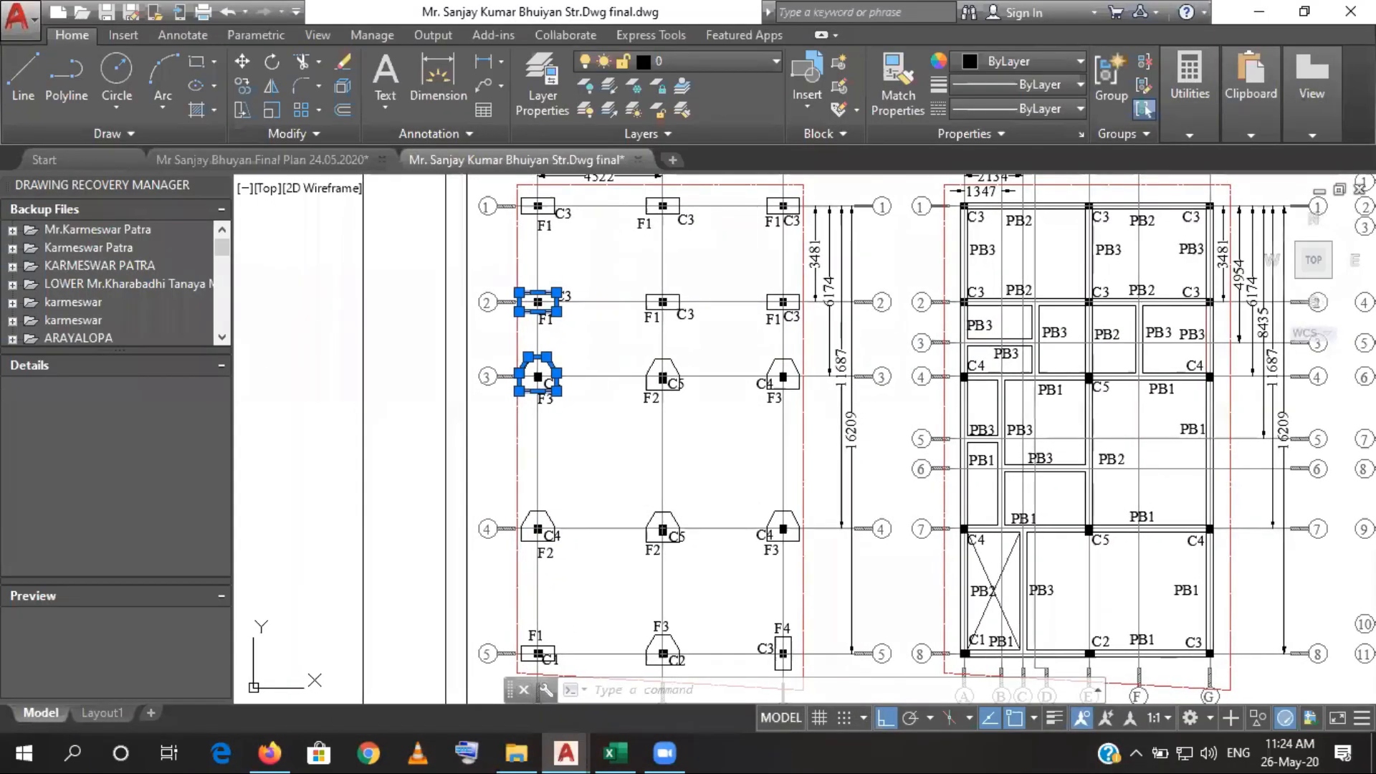
pyautogui.scroll(5, 566, 308)
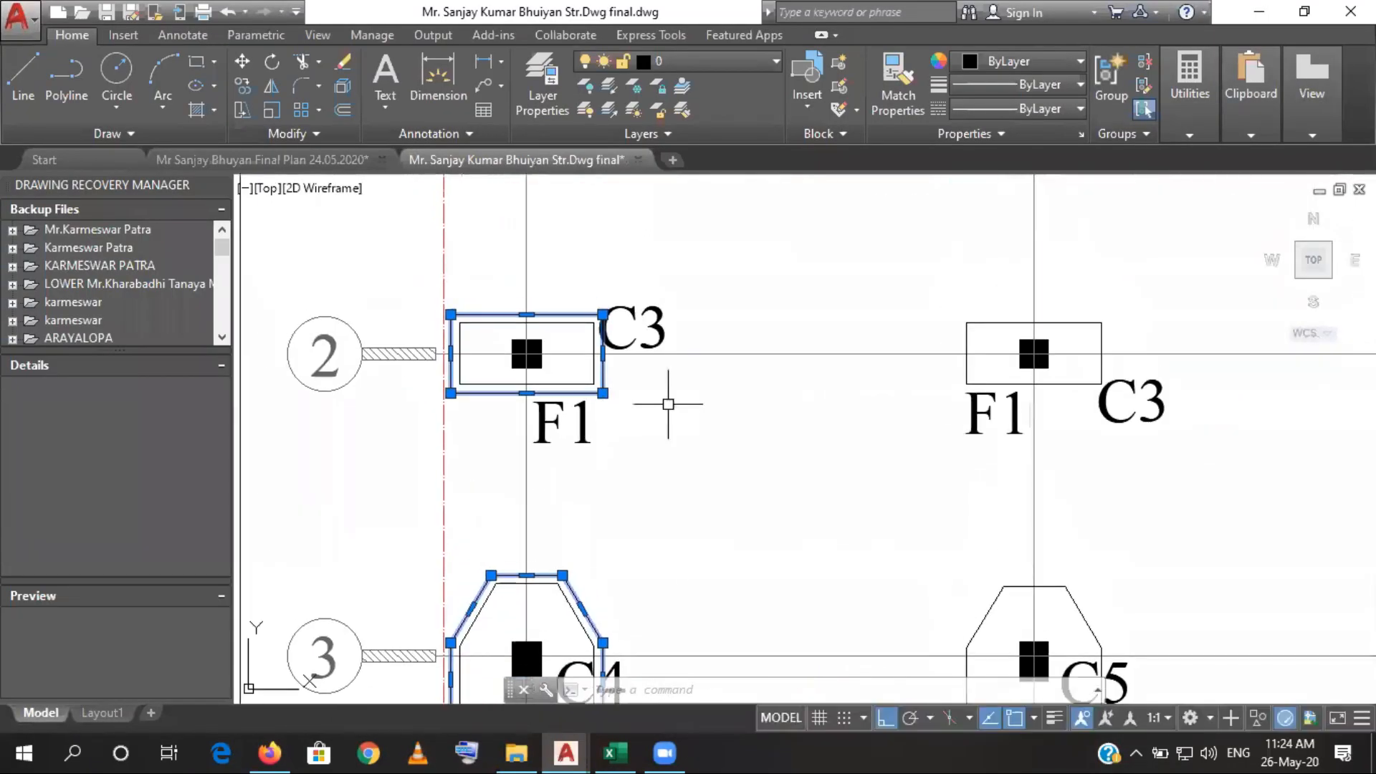
pyautogui.press('Escape')
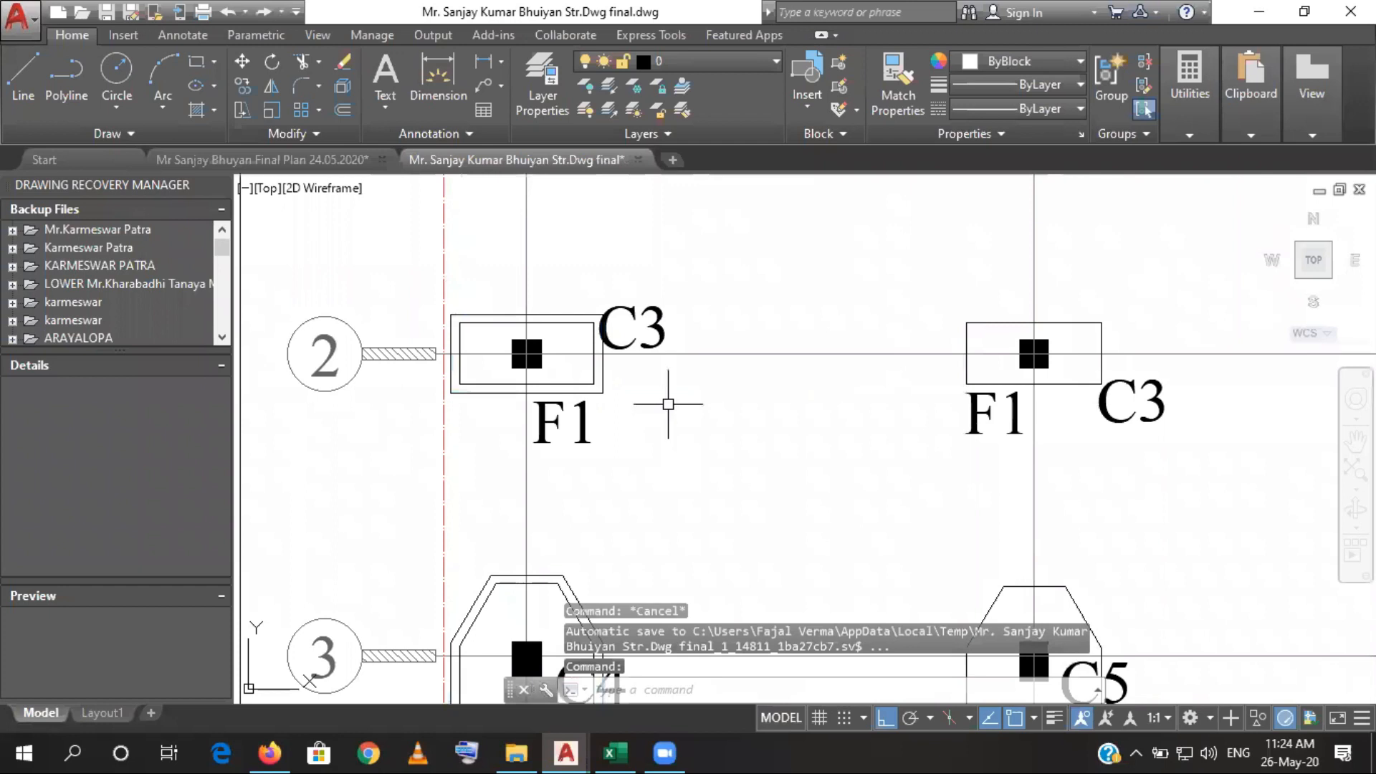
pyautogui.write('li')
pyautogui.press('Return')
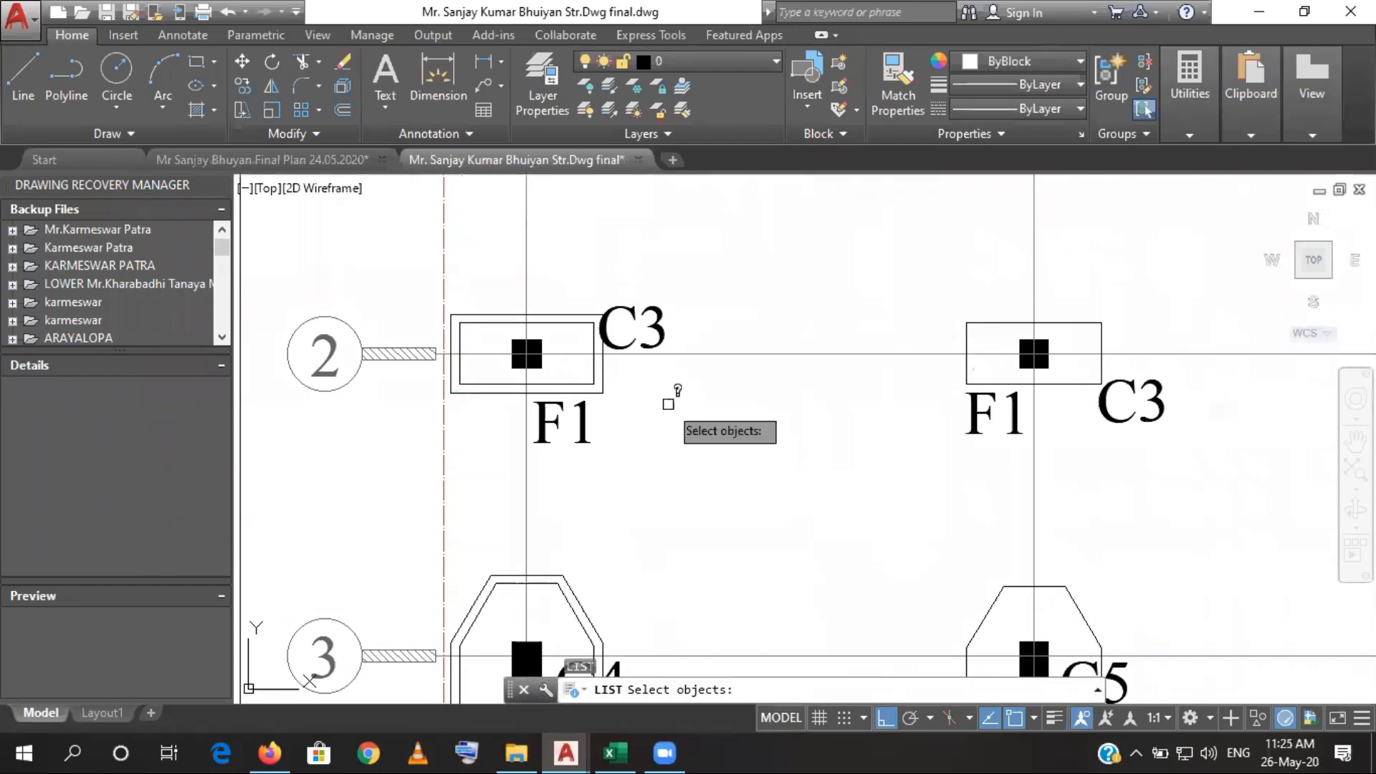
pyautogui.click(603, 383)
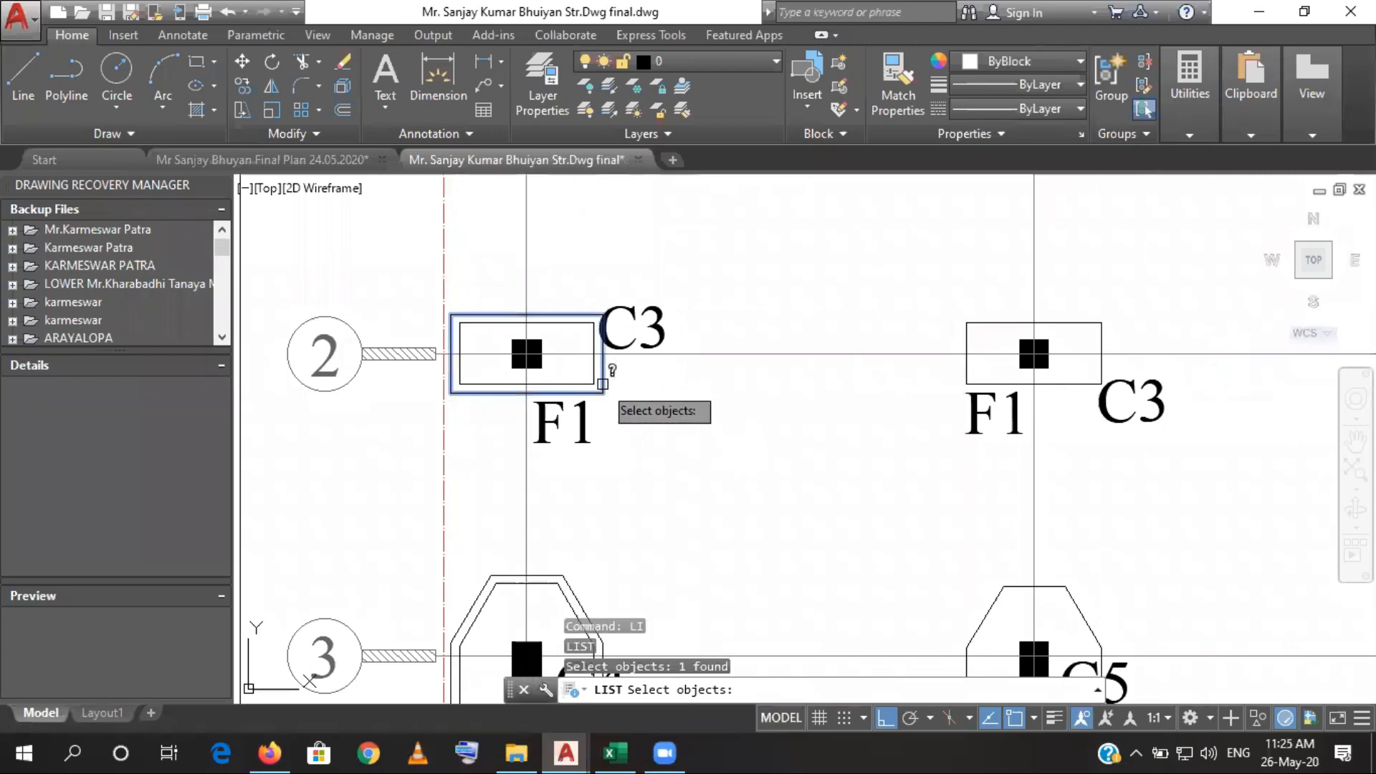
pyautogui.press('Return')
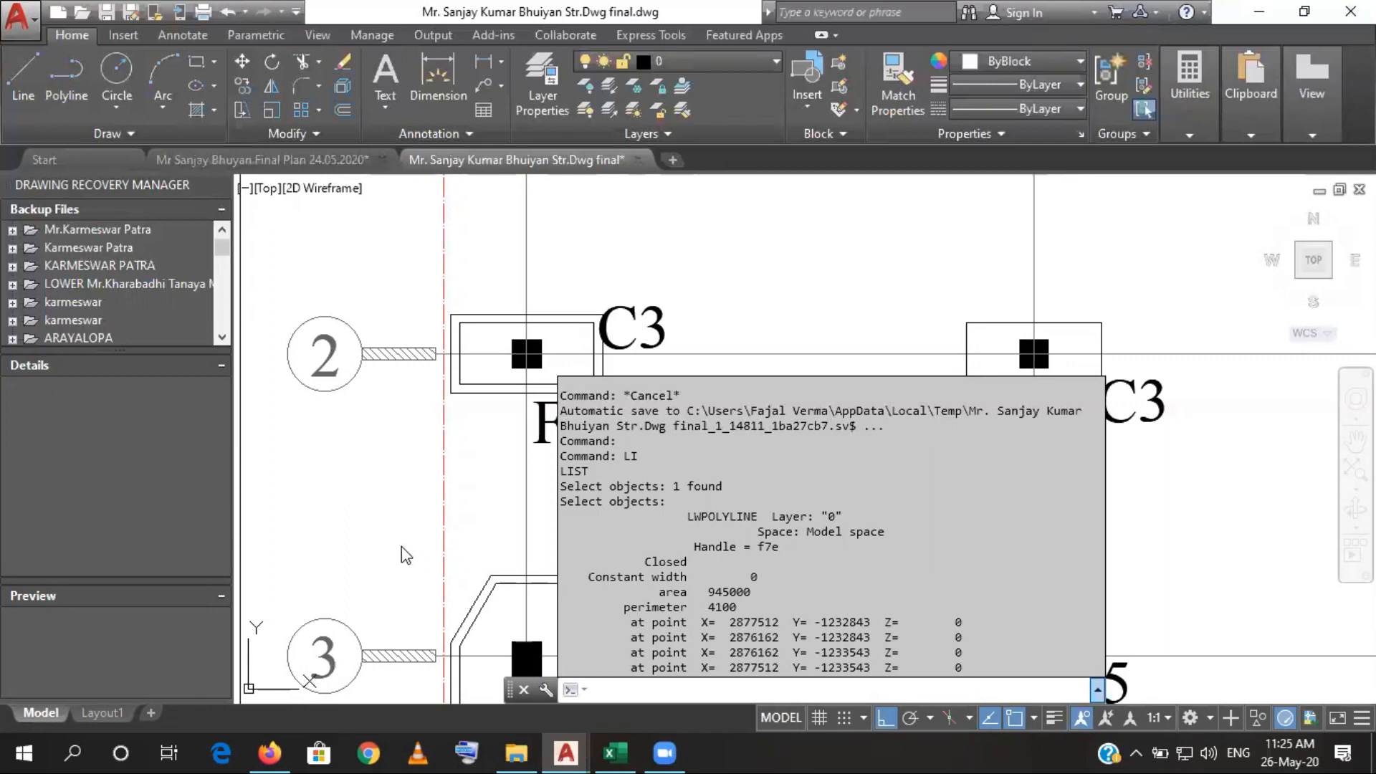
pyautogui.press('F2')
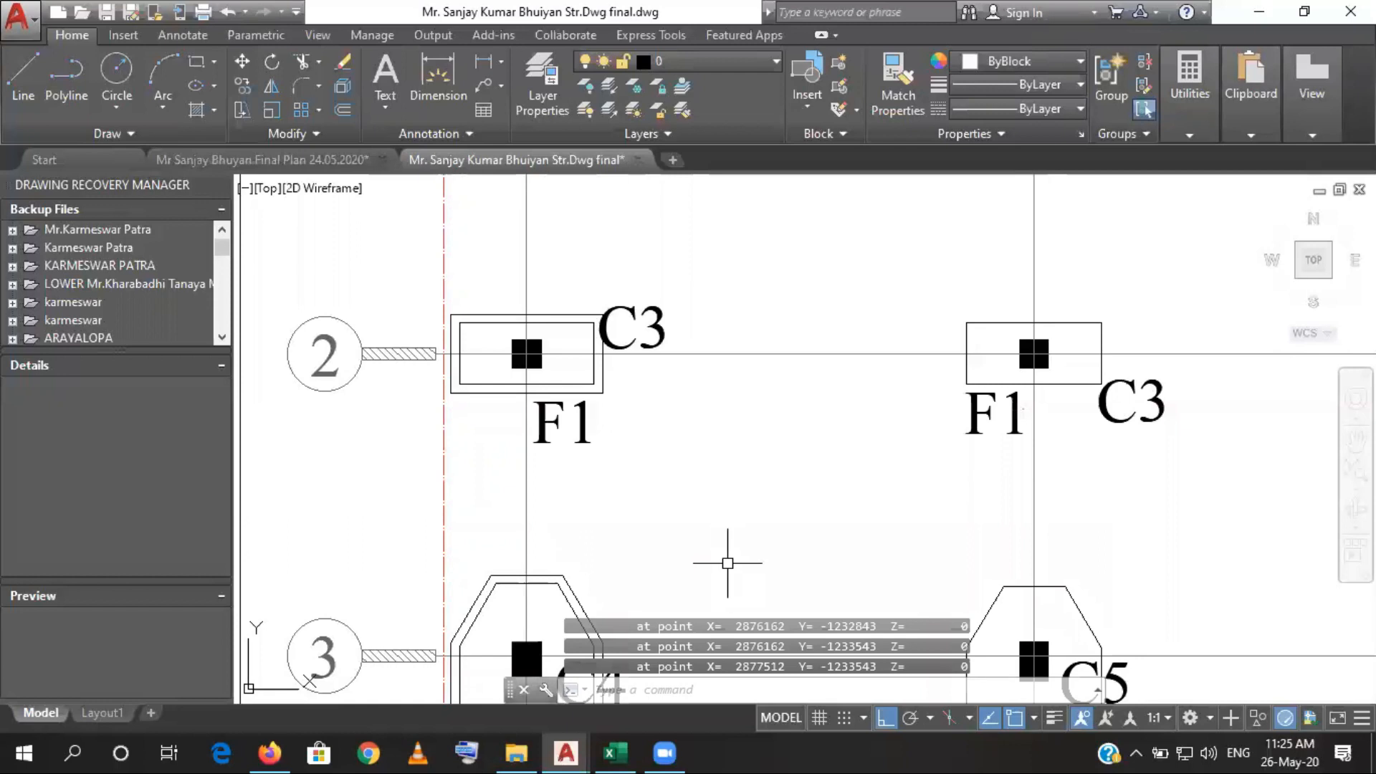
# - Return to the Excel estimate and enter 0.945 as the F1 footing area in cell D16
pyautogui.click(606, 746)
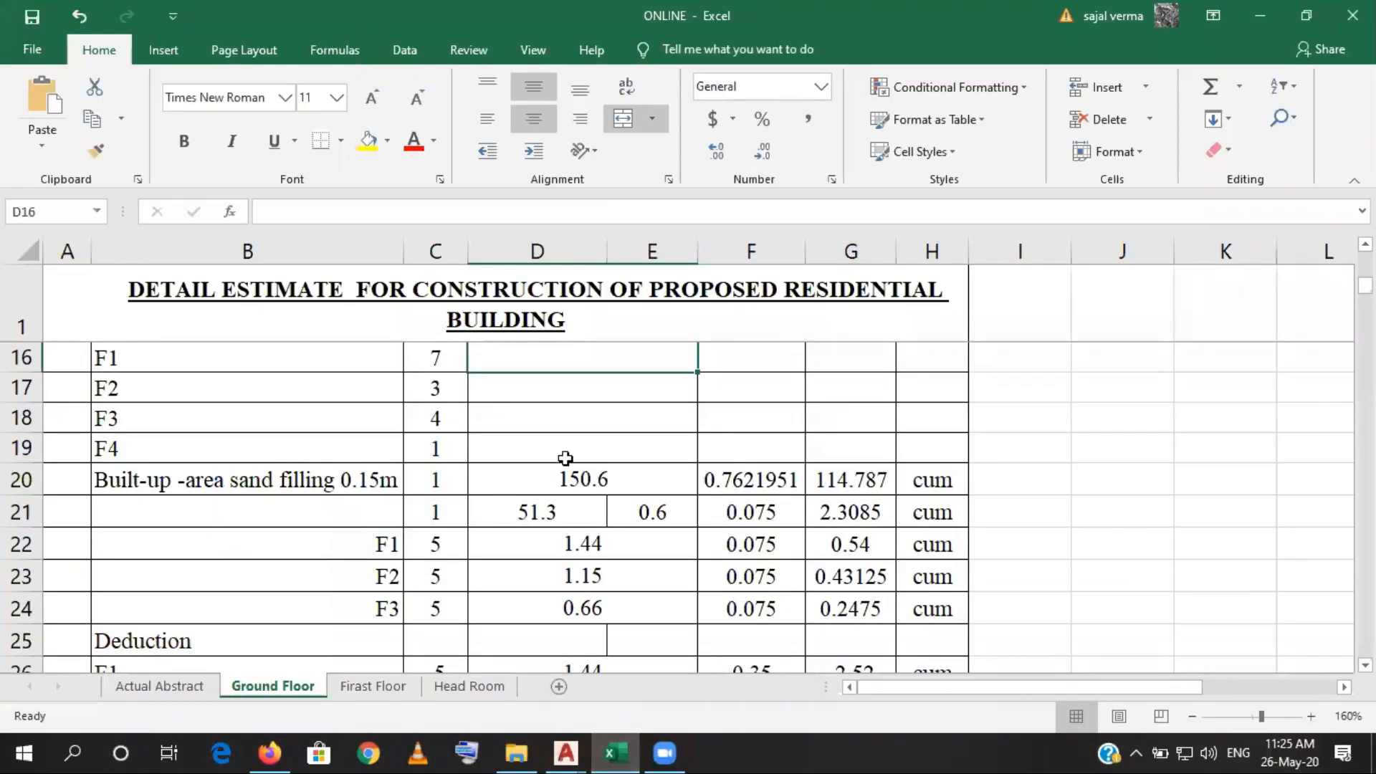
pyautogui.write('0.9')
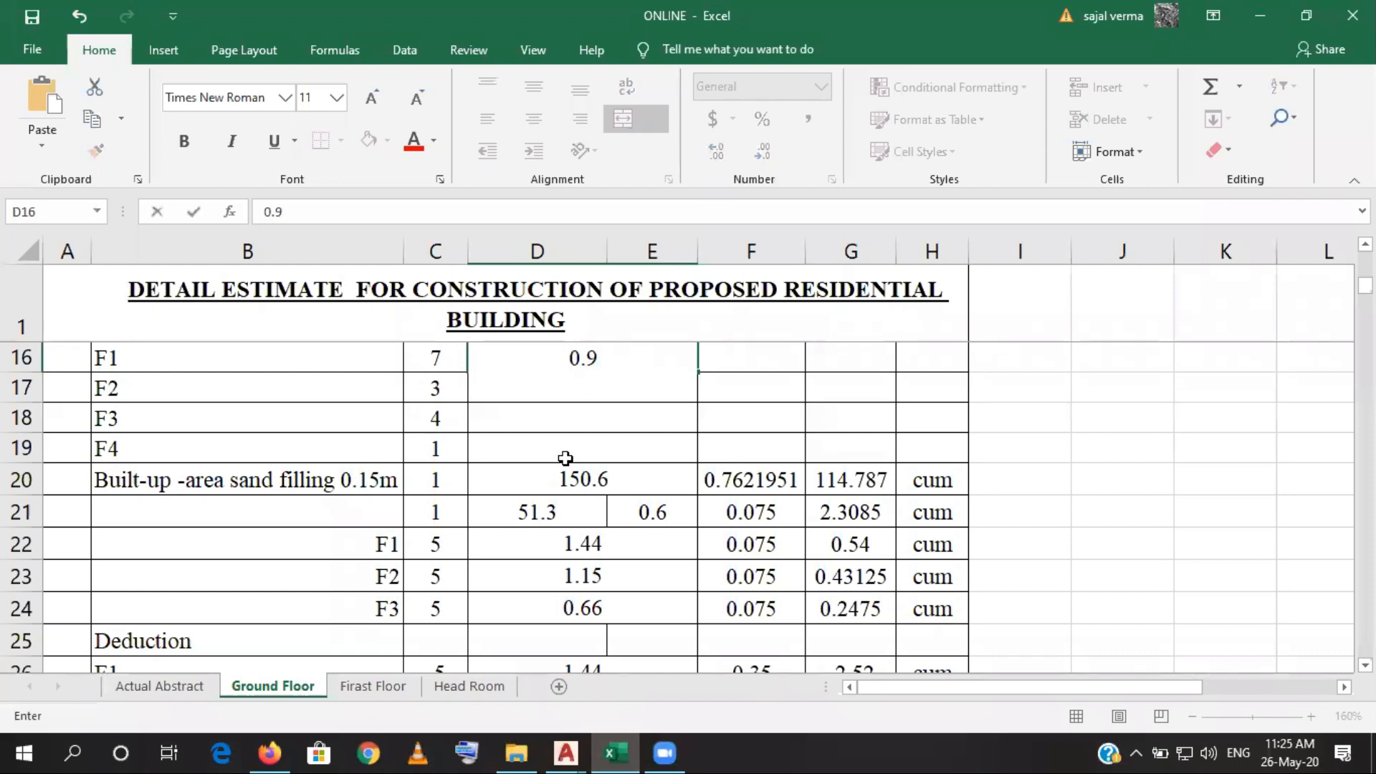
pyautogui.write('45')
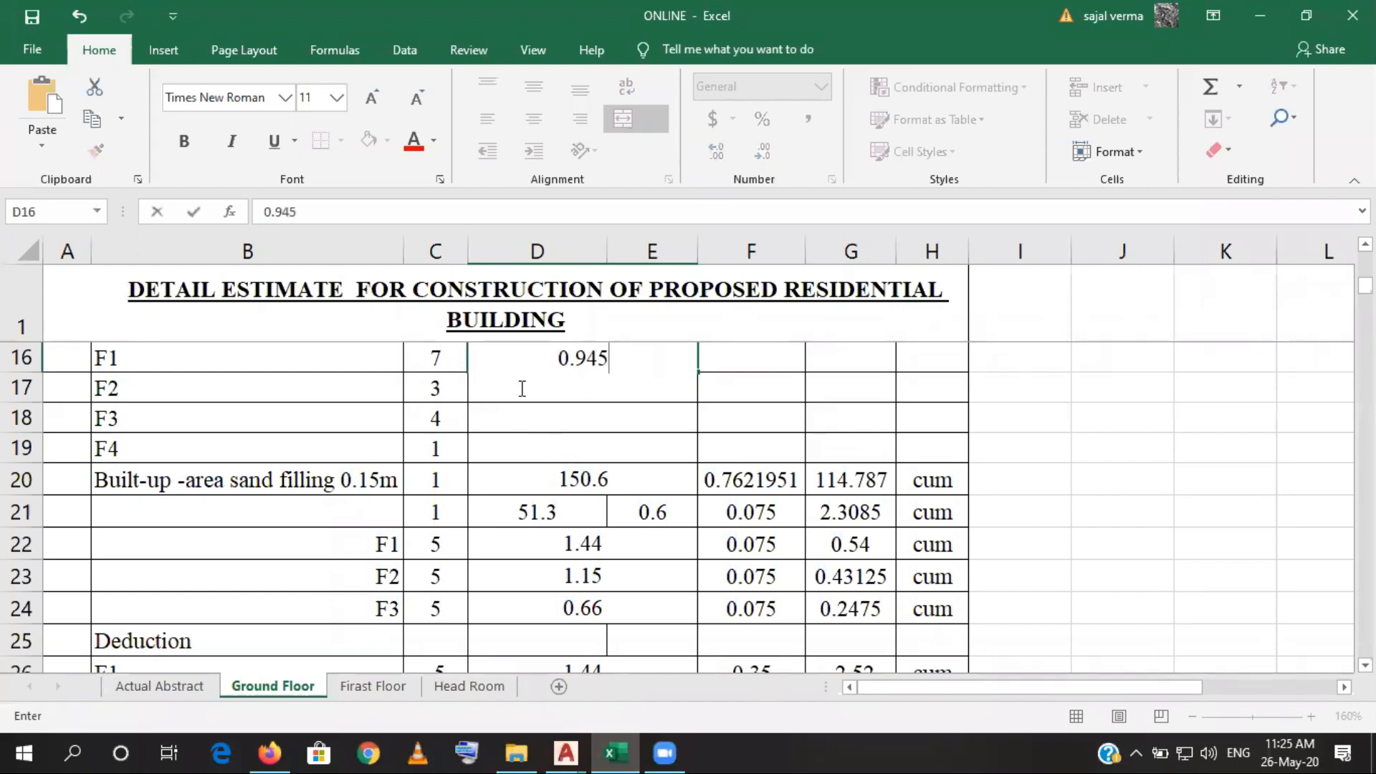
pyautogui.click(573, 439)
pyautogui.click(528, 387)
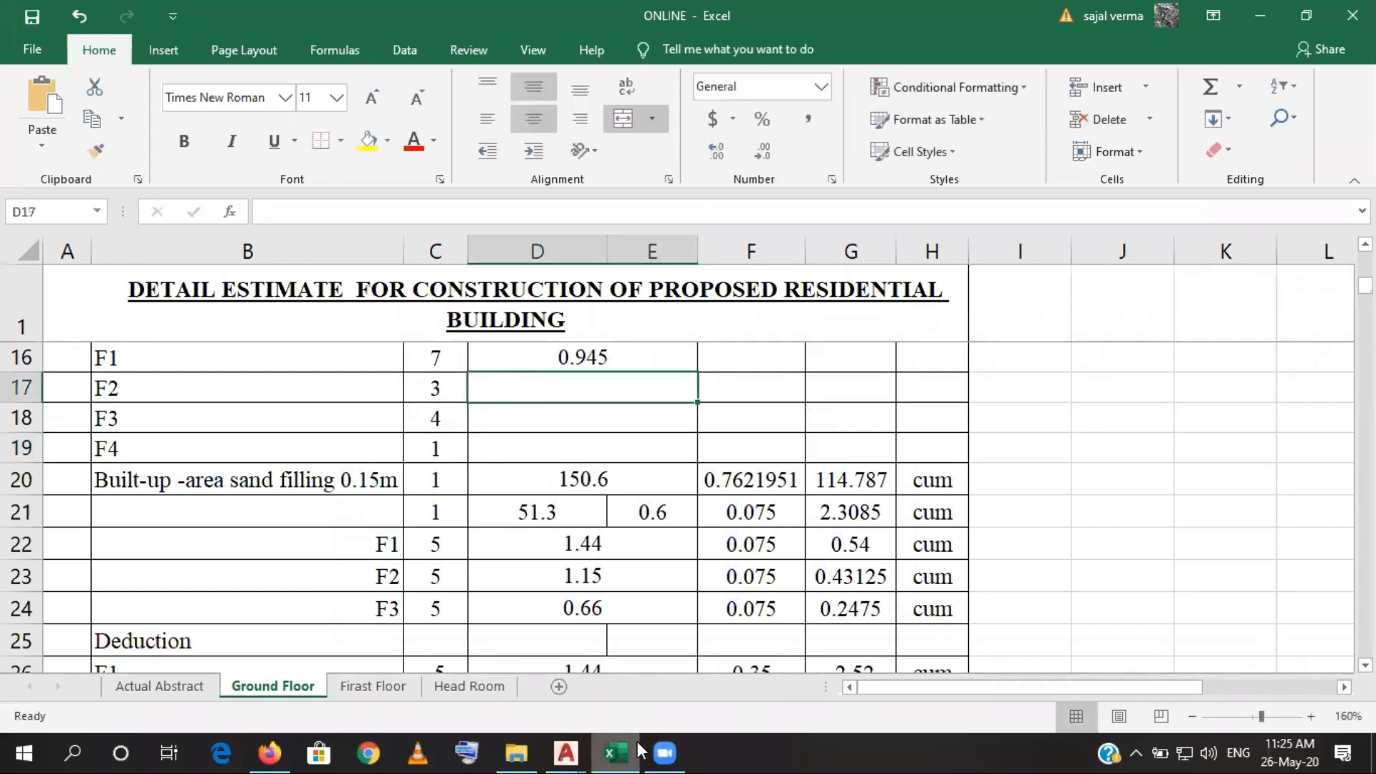
# - Switch to the AutoCAD structural drawing and list the area of the outer offset outline around the F3 footing at grid A-3
pyautogui.moveTo(572, 751)
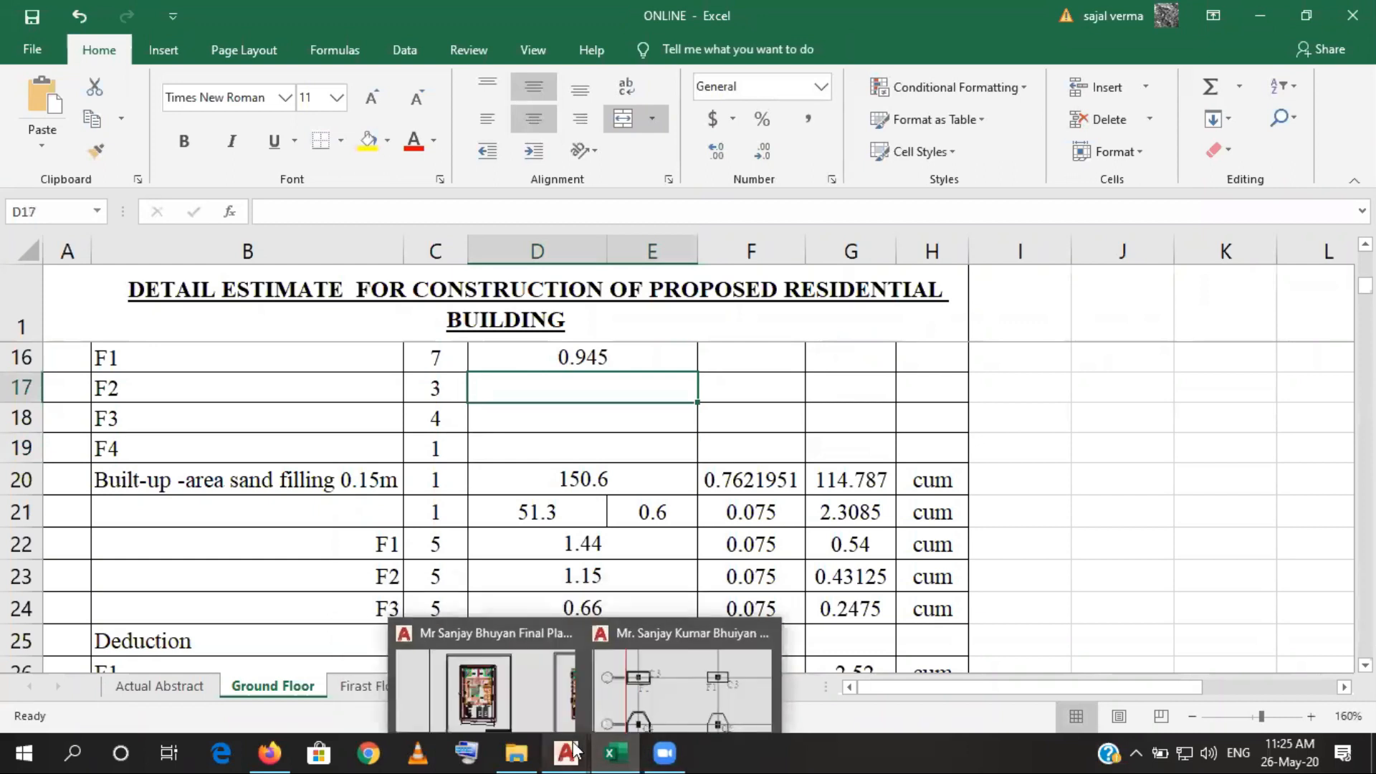
pyautogui.click(630, 674)
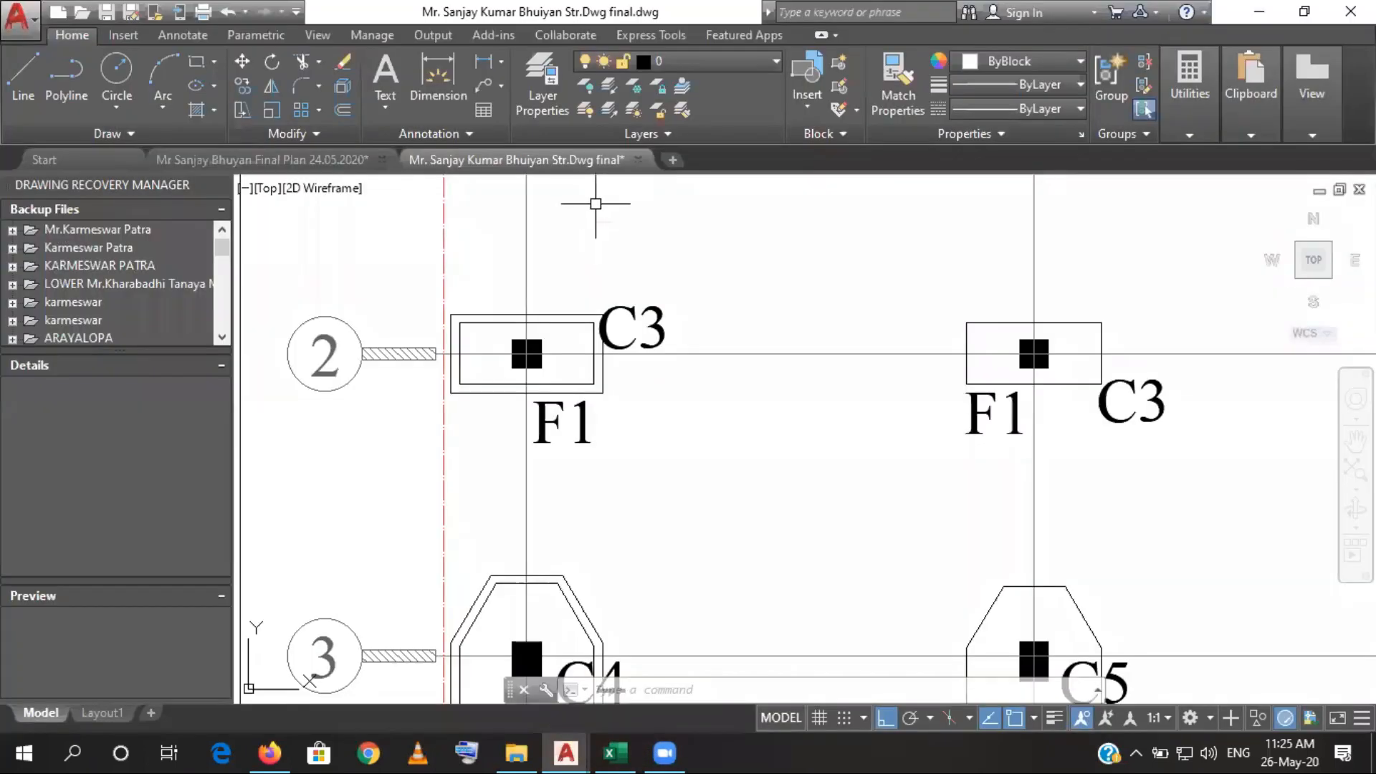
pyautogui.scroll(-4, 657, 431)
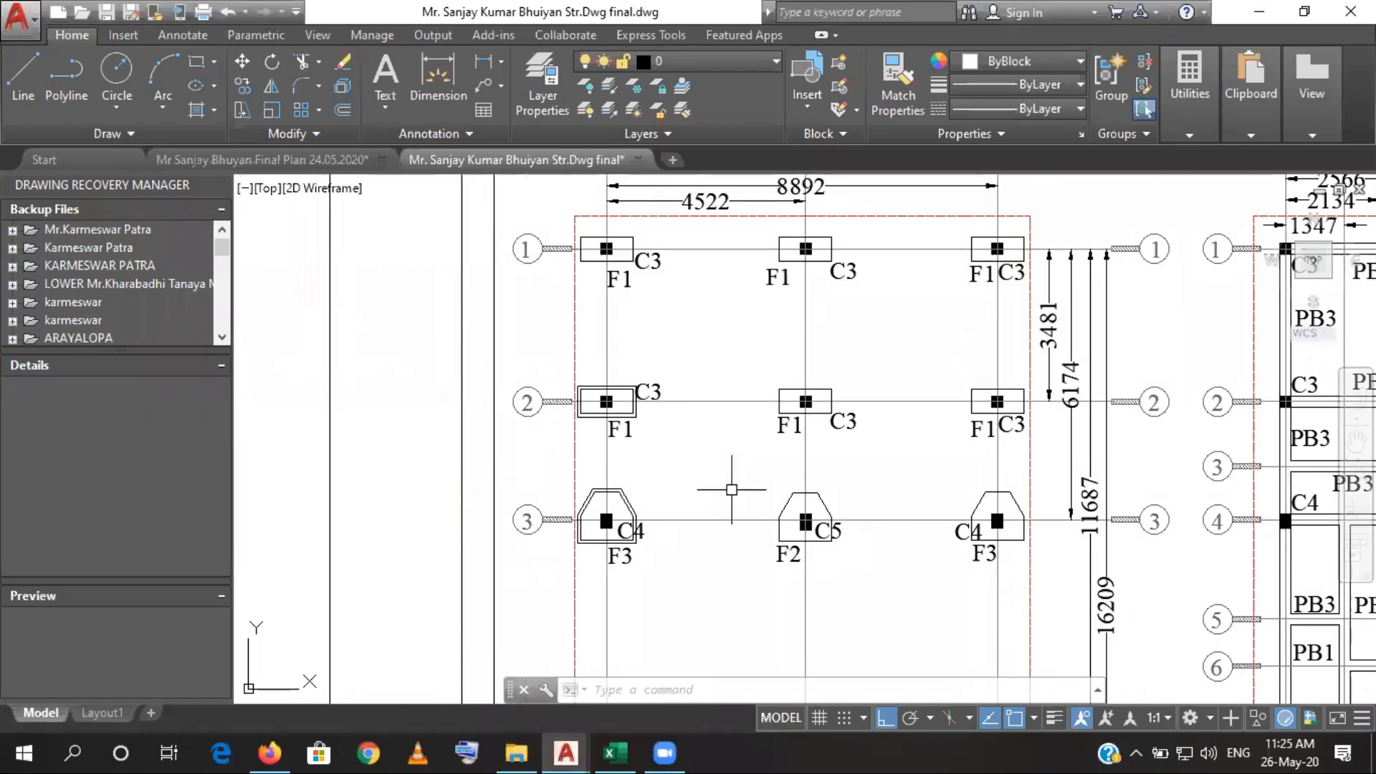
pyautogui.moveTo(799, 559); pyautogui.dragTo(801, 413)
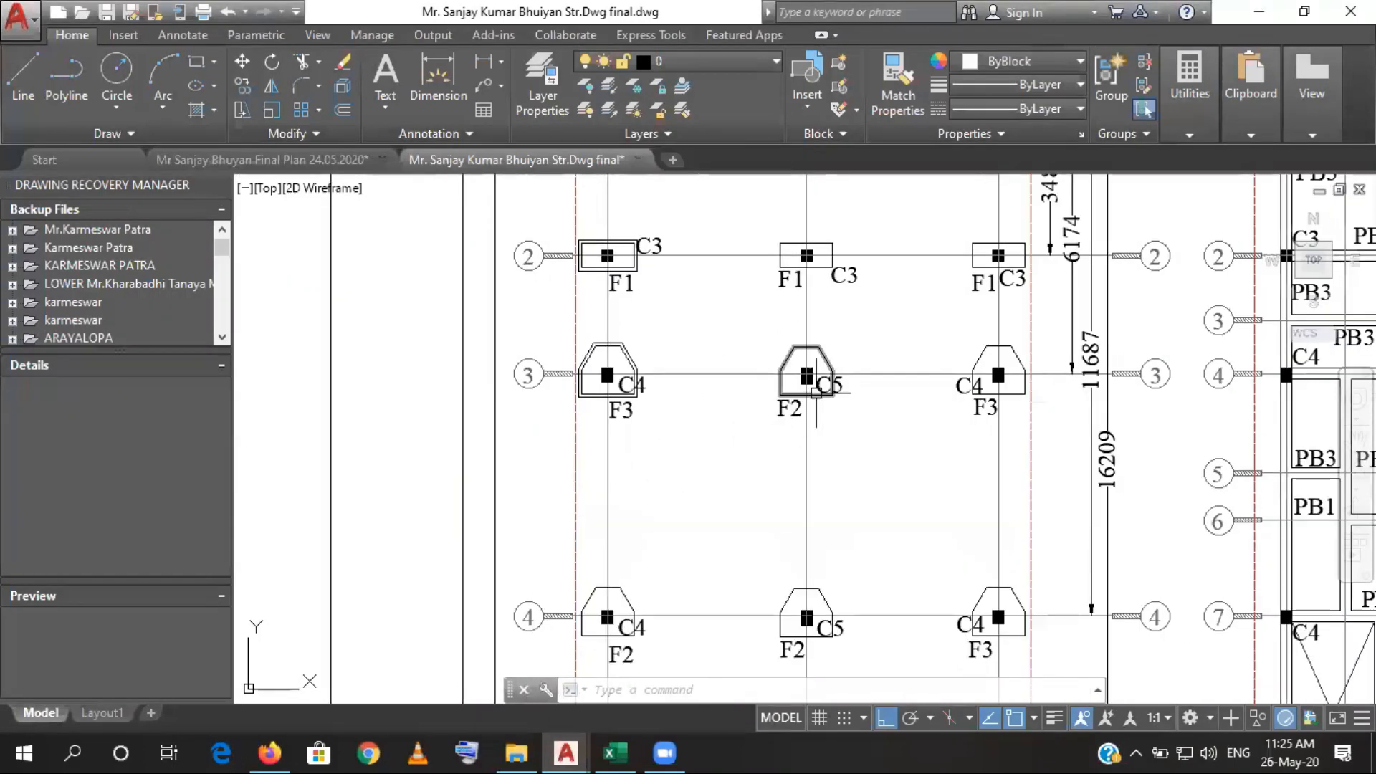
pyautogui.scroll(4, 642, 376)
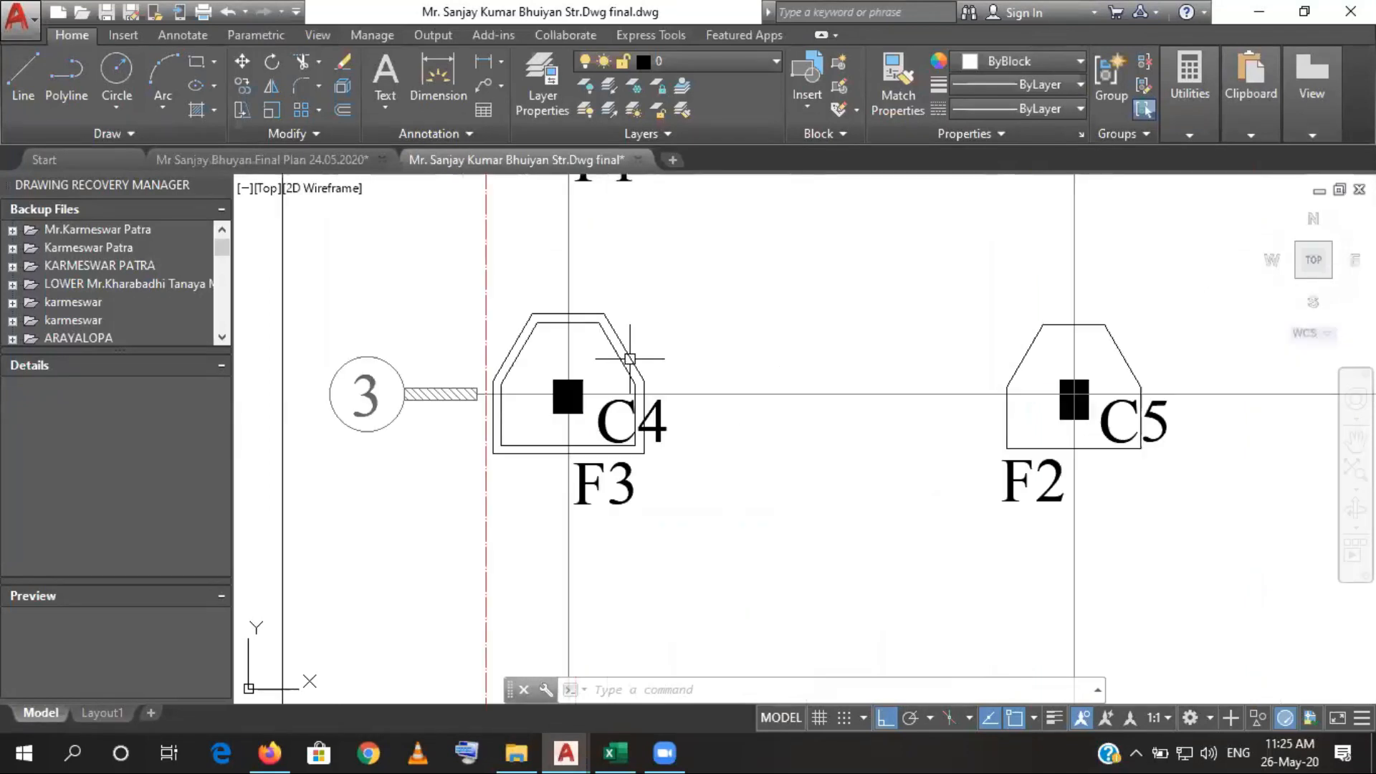
pyautogui.click(633, 353)
pyautogui.write('LI')
pyautogui.press('Return')
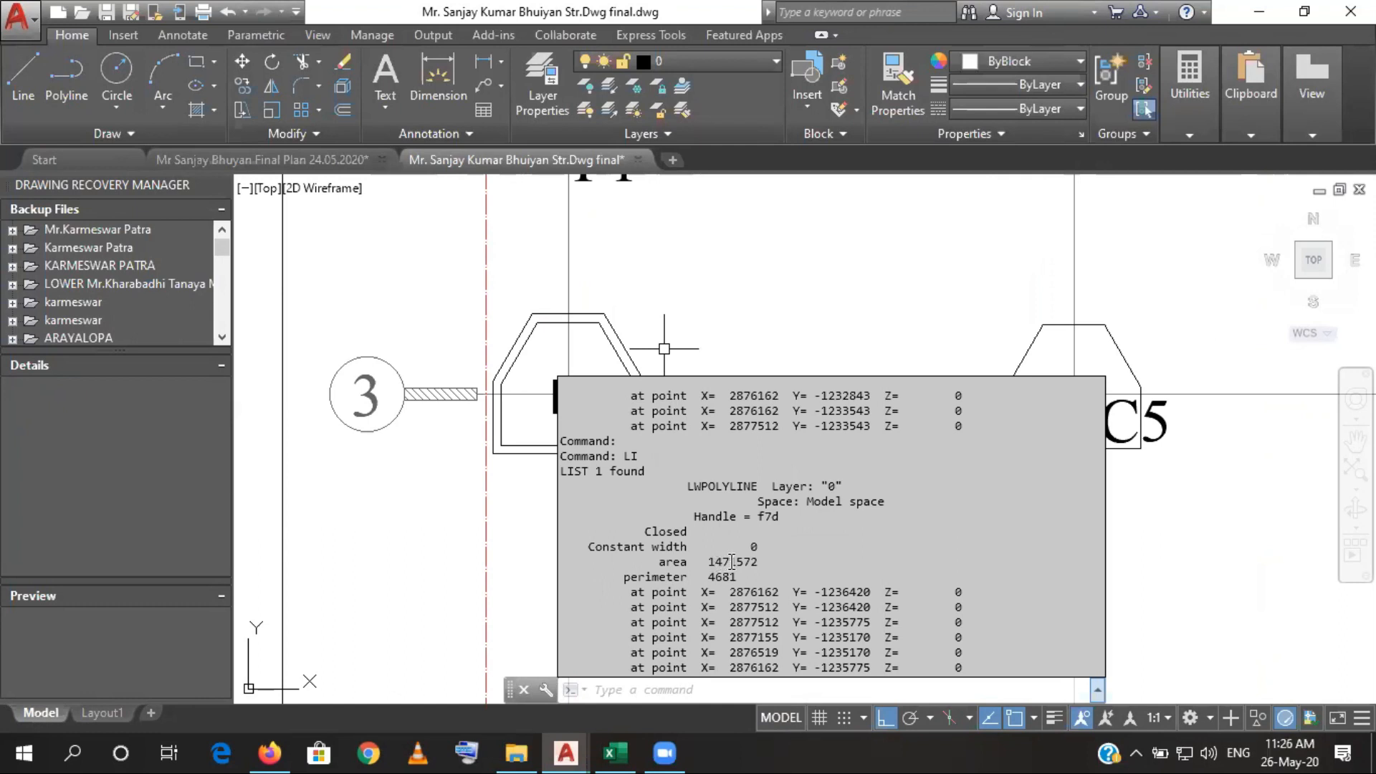
# - Return to the Excel estimate and enter 1.472 as the F2 footing area in cell D17
pyautogui.click(629, 741)
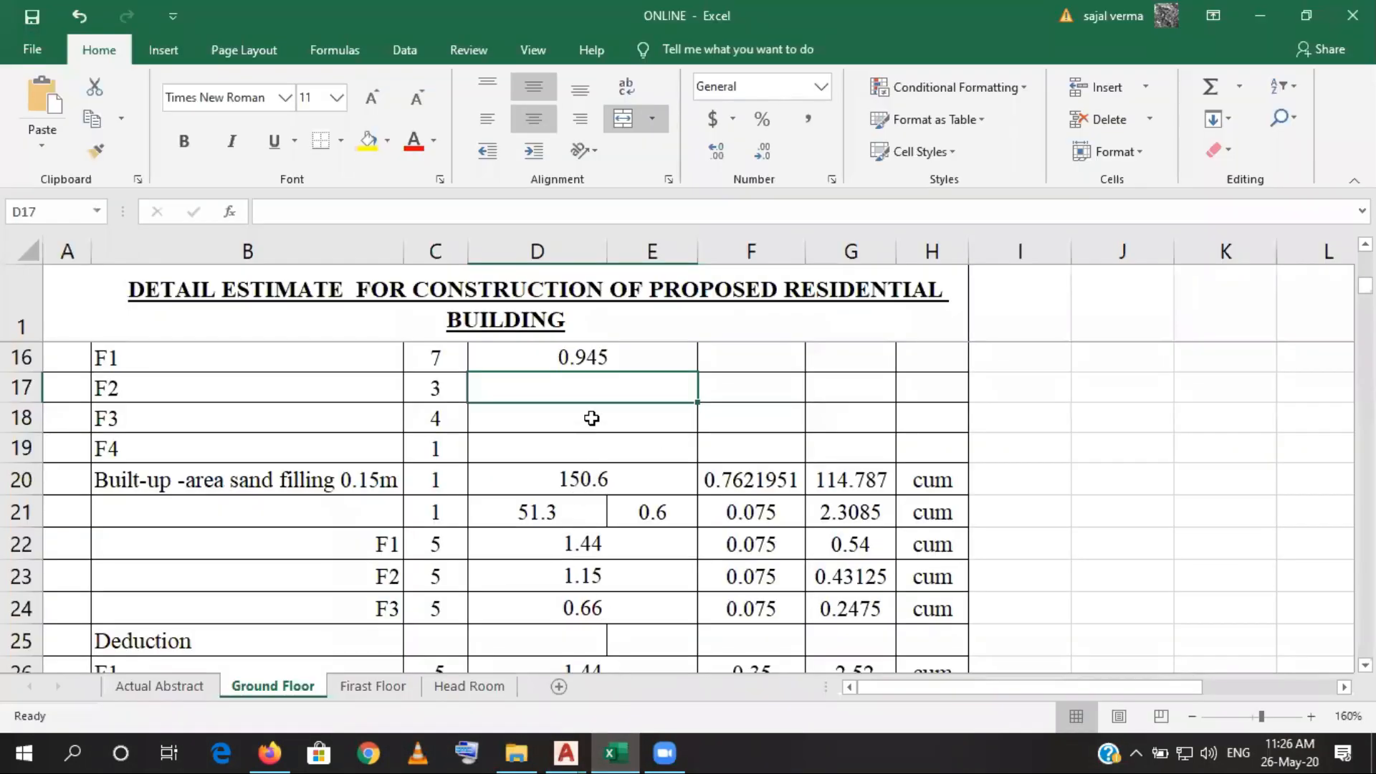
pyautogui.write('1')
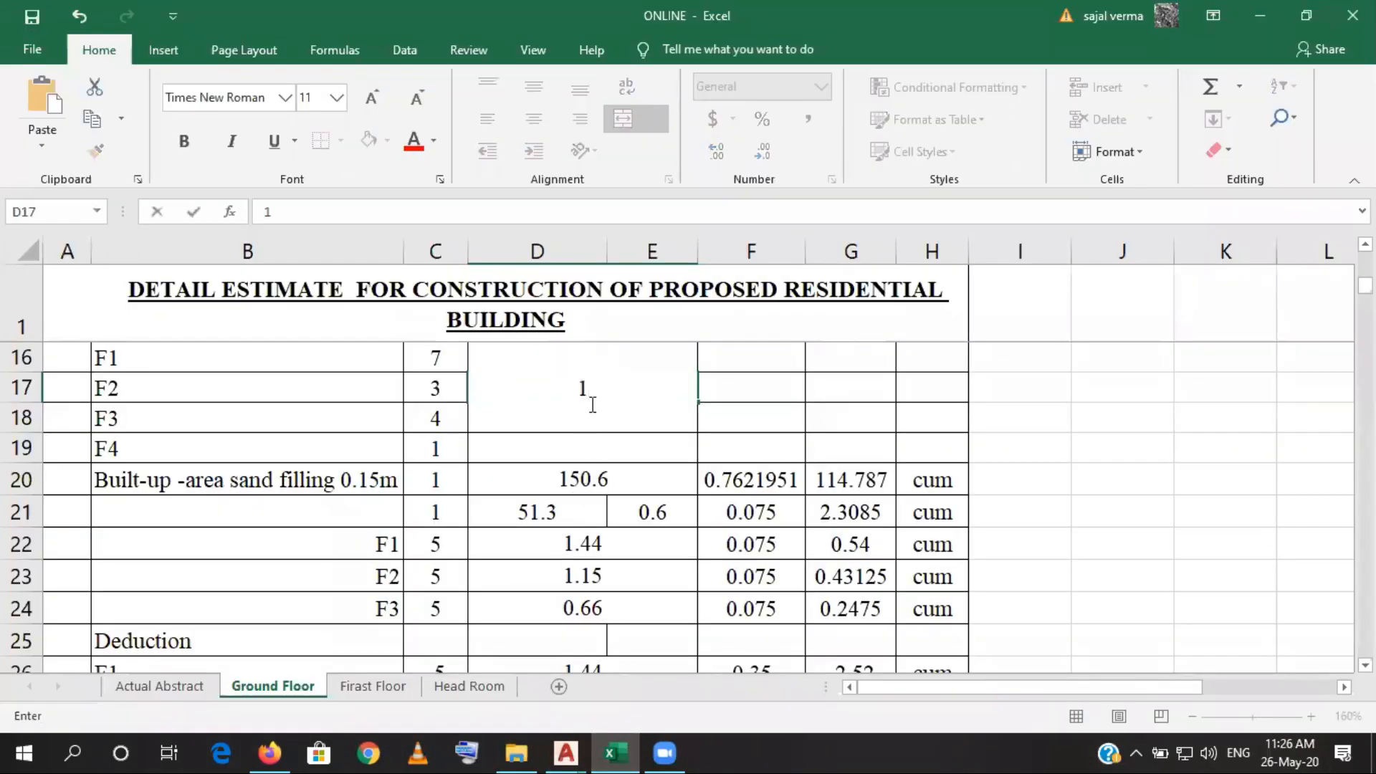
pyautogui.write('.472')
pyautogui.click(748, 410)
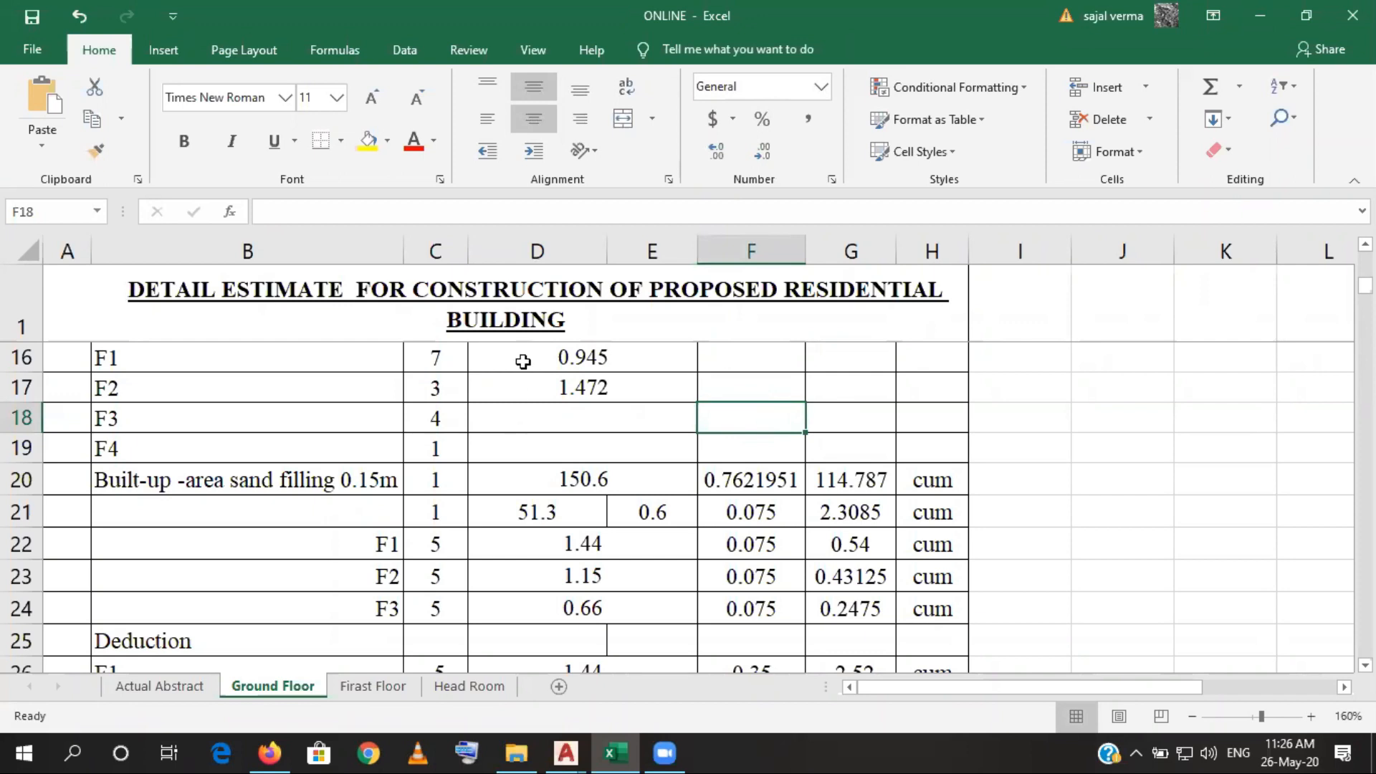
# - Switch to the AutoCAD structural drawing and compare the F1 to F4 footing shapes in the foundation layout
pyautogui.click(635, 742)
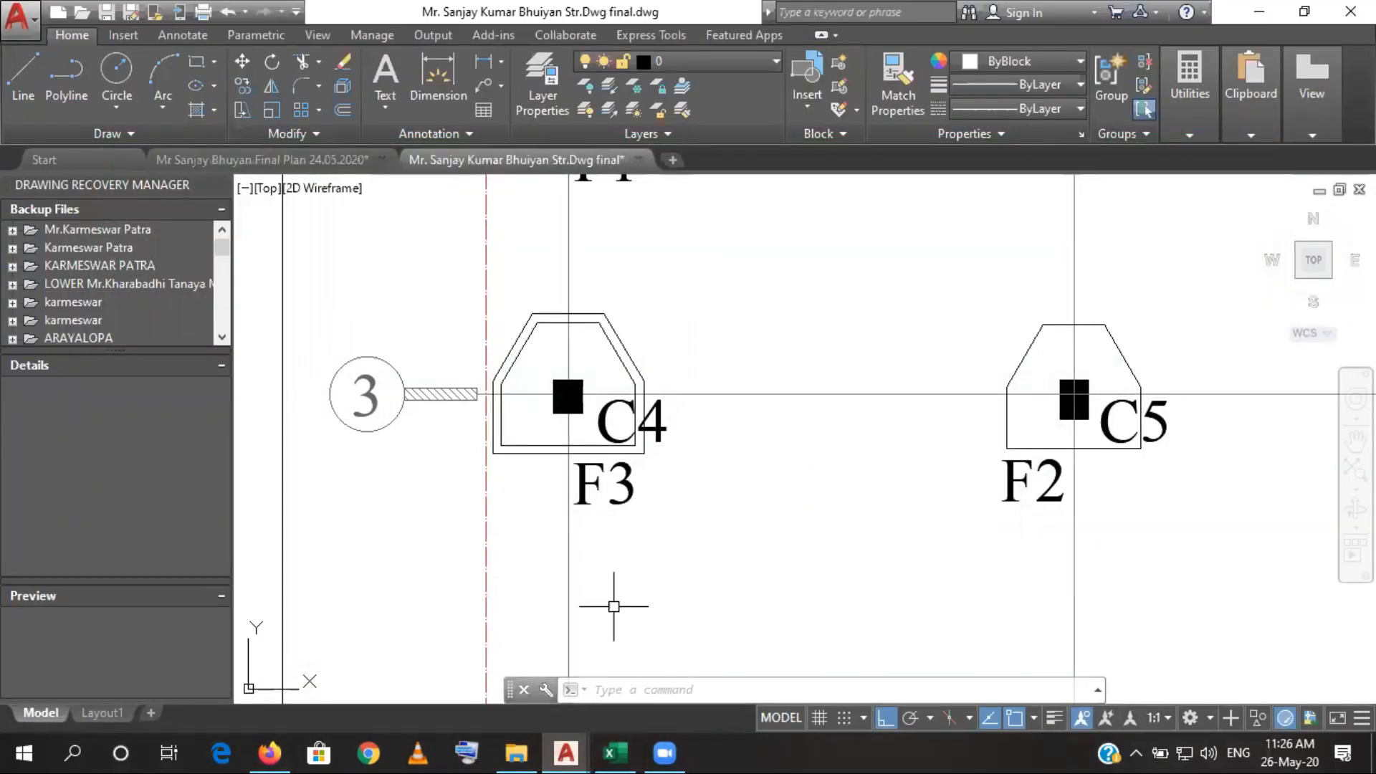
pyautogui.scroll(-4, 743, 552)
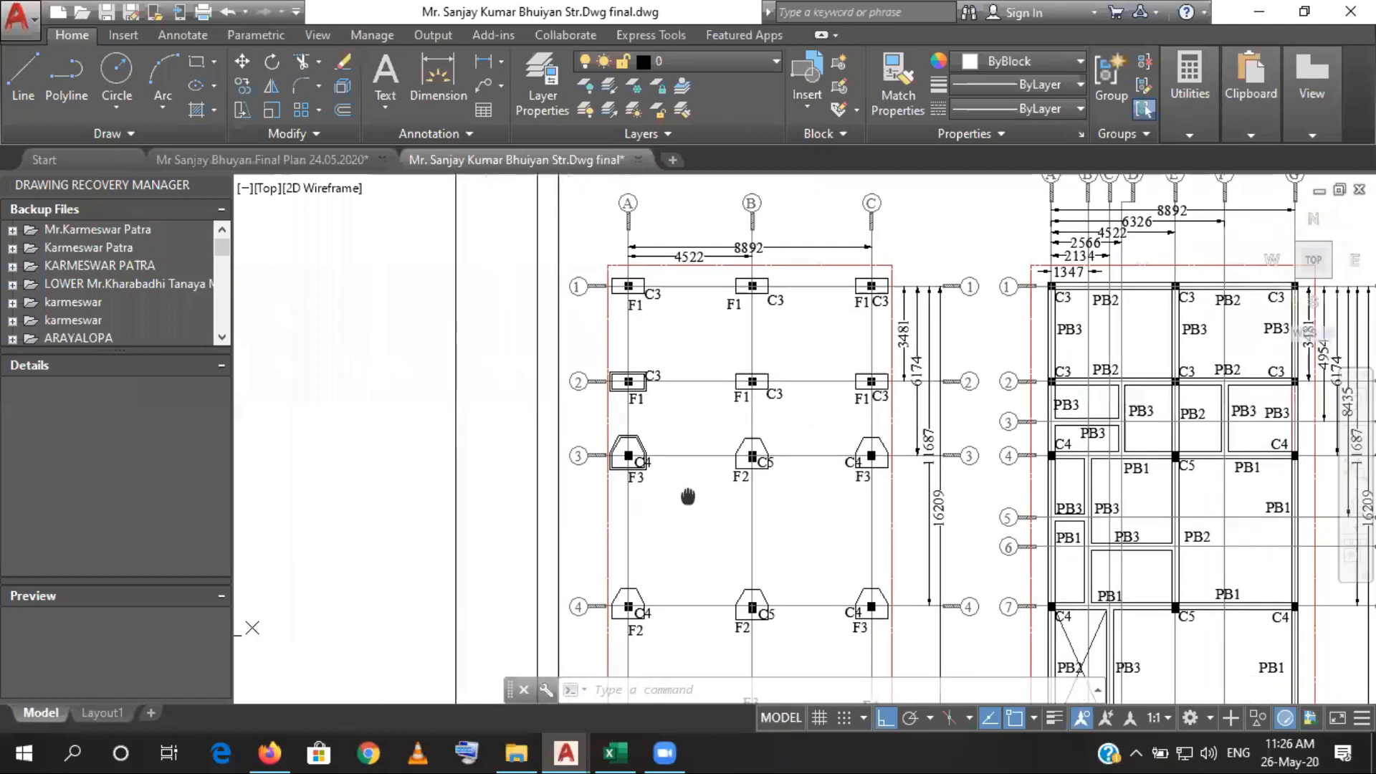
pyautogui.moveTo(637, 498); pyautogui.dragTo(568, 445)
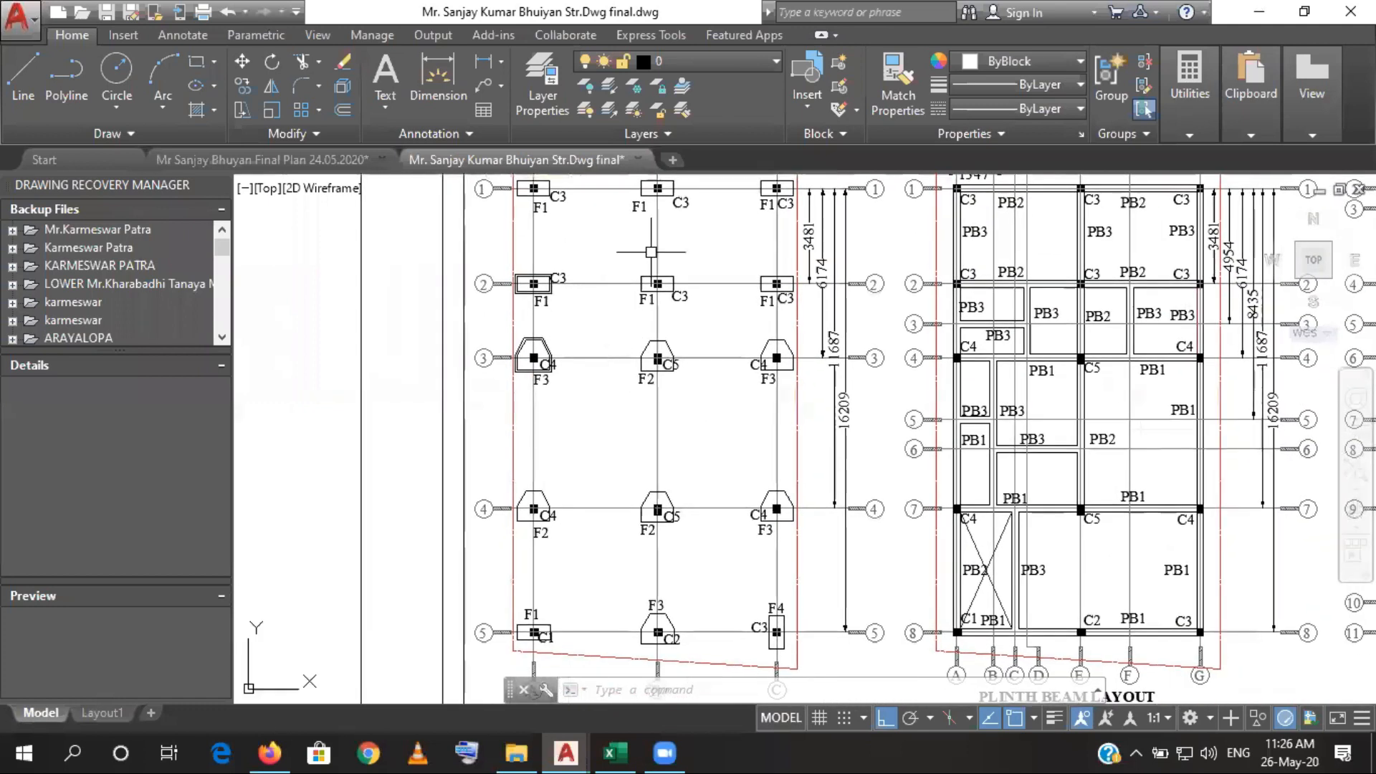
pyautogui.moveTo(626, 537); pyautogui.dragTo(619, 481)
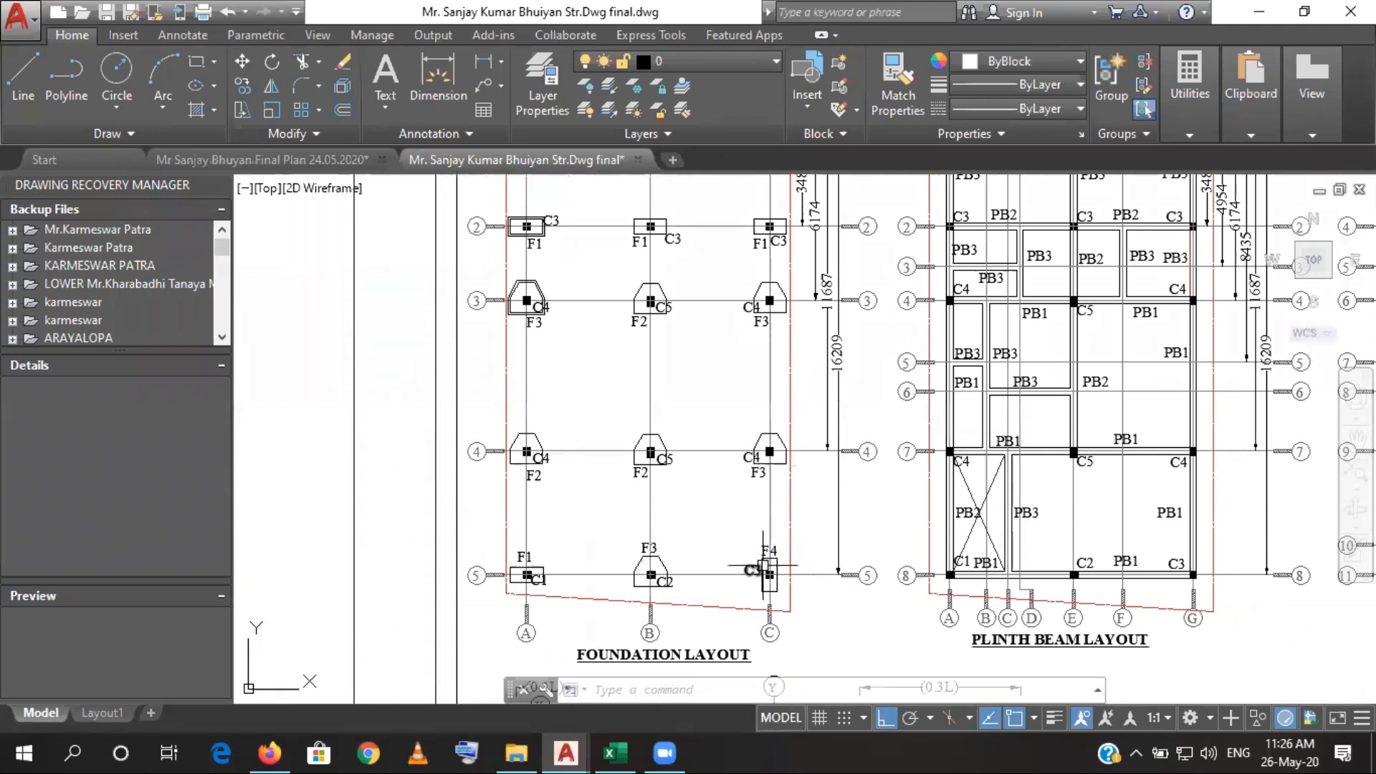
# - Return to the Excel estimate and set the F3 area in D18 to =D17 and the F4 area in D19 to =D16
pyautogui.click(616, 751)
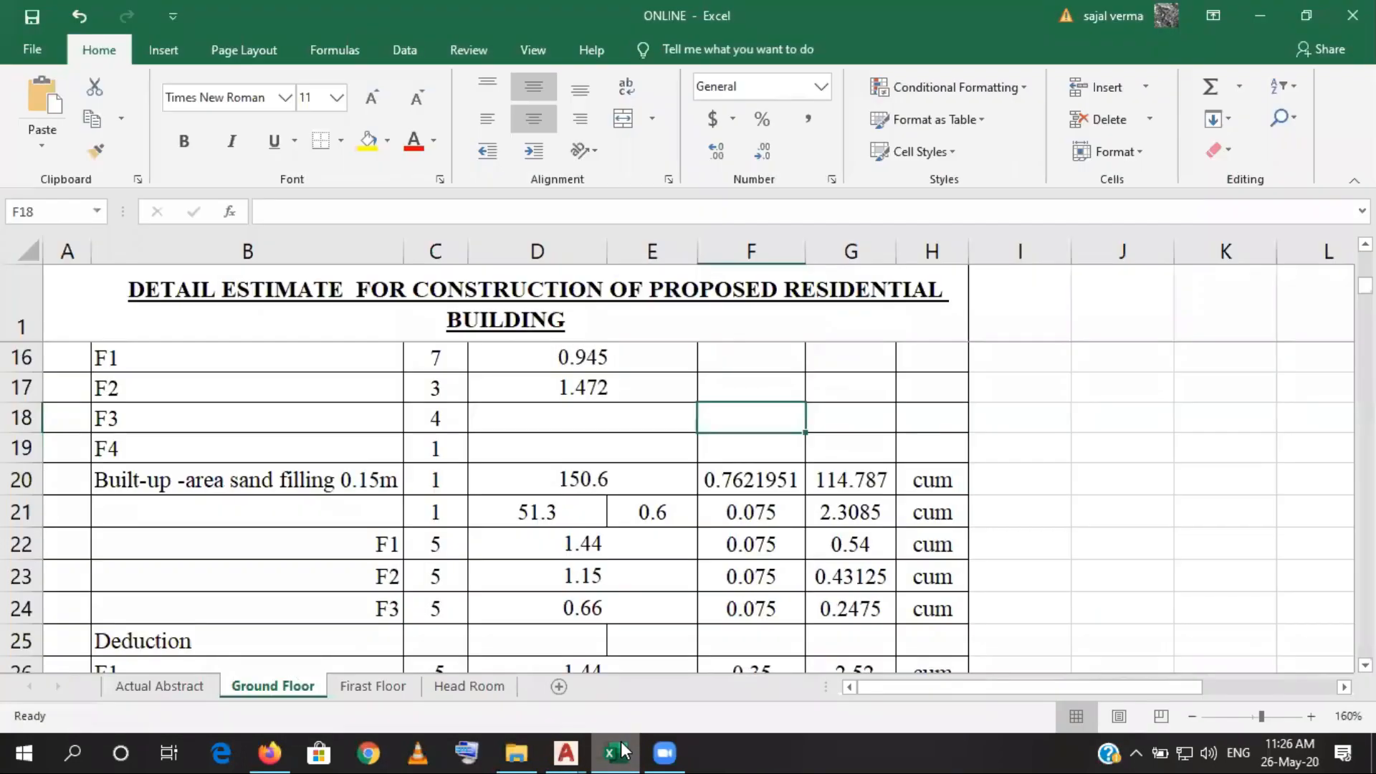
pyautogui.click(521, 422)
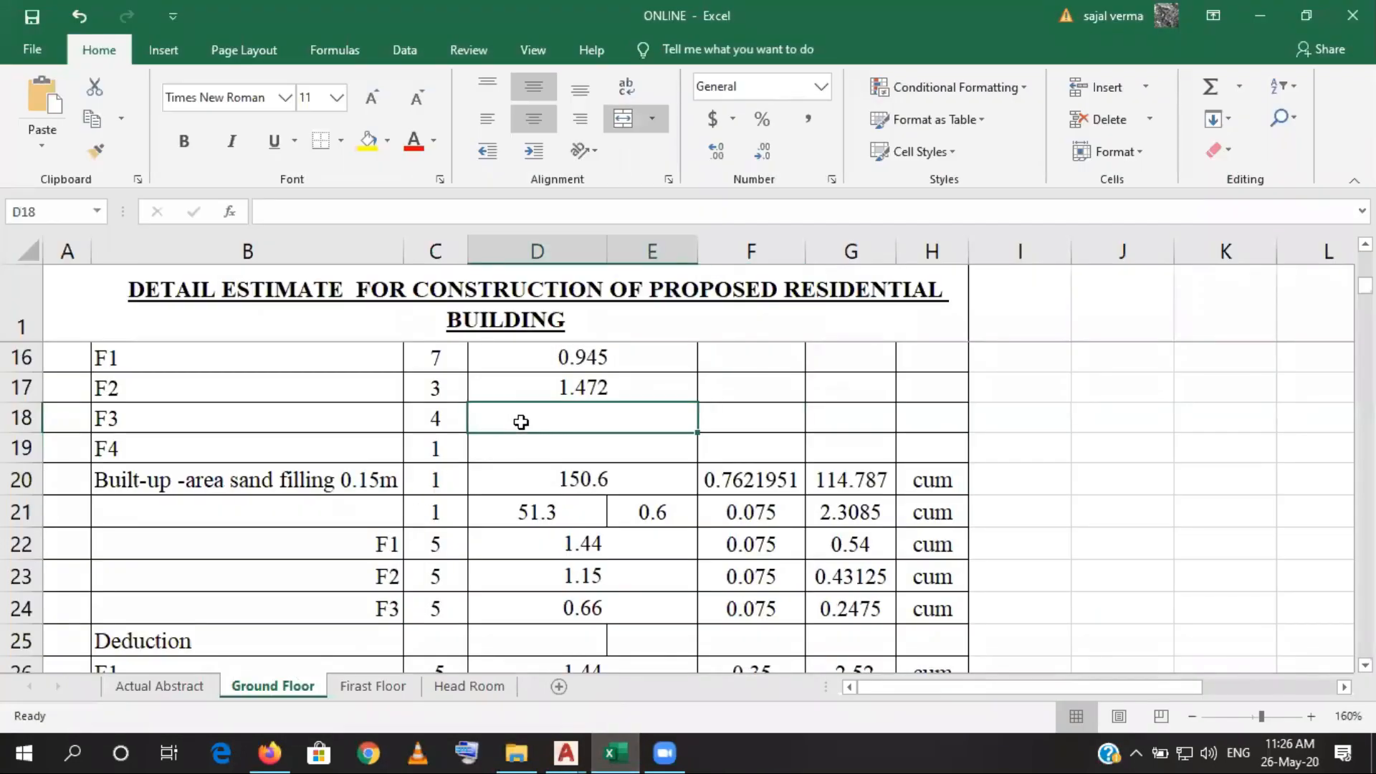
pyautogui.write('=')
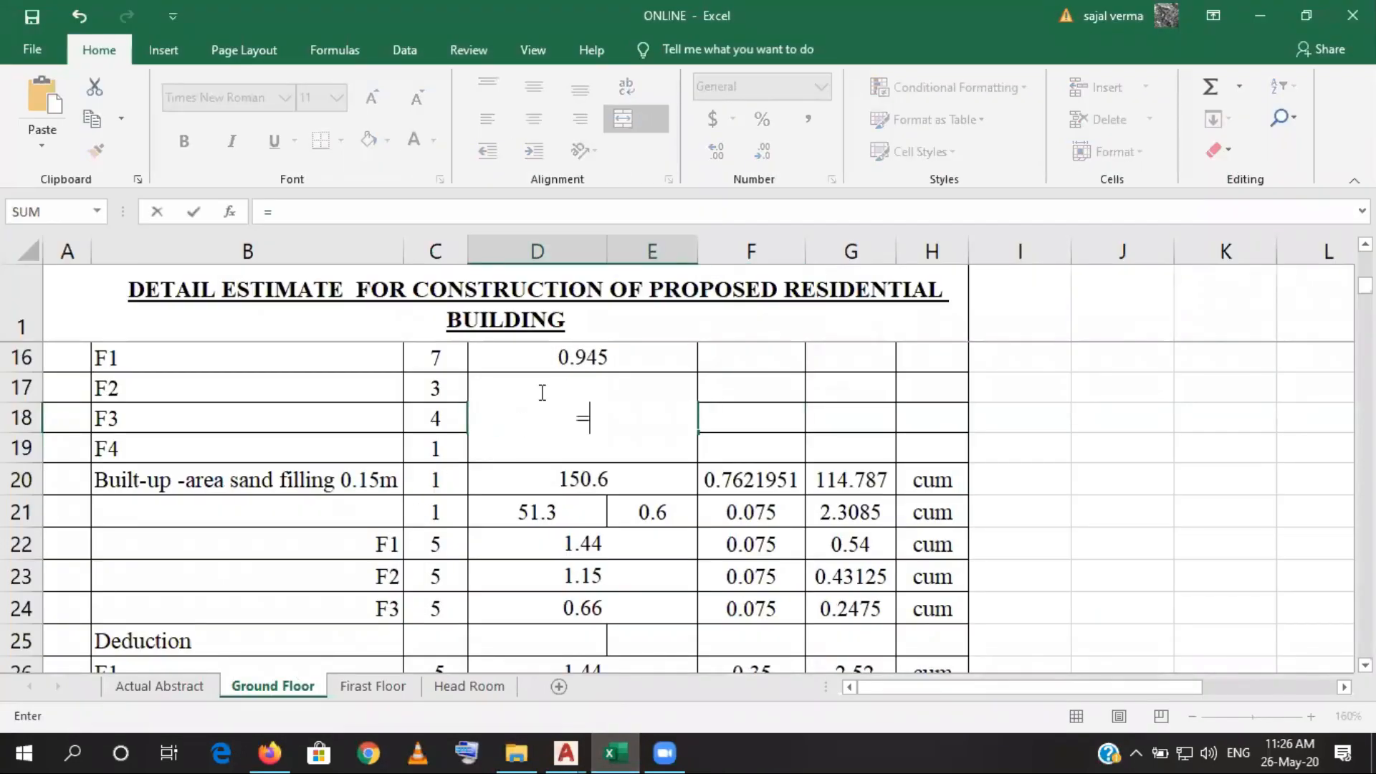
pyautogui.click(469, 370)
pyautogui.click(469, 373)
pyautogui.press('Down')
pyautogui.press('Up')
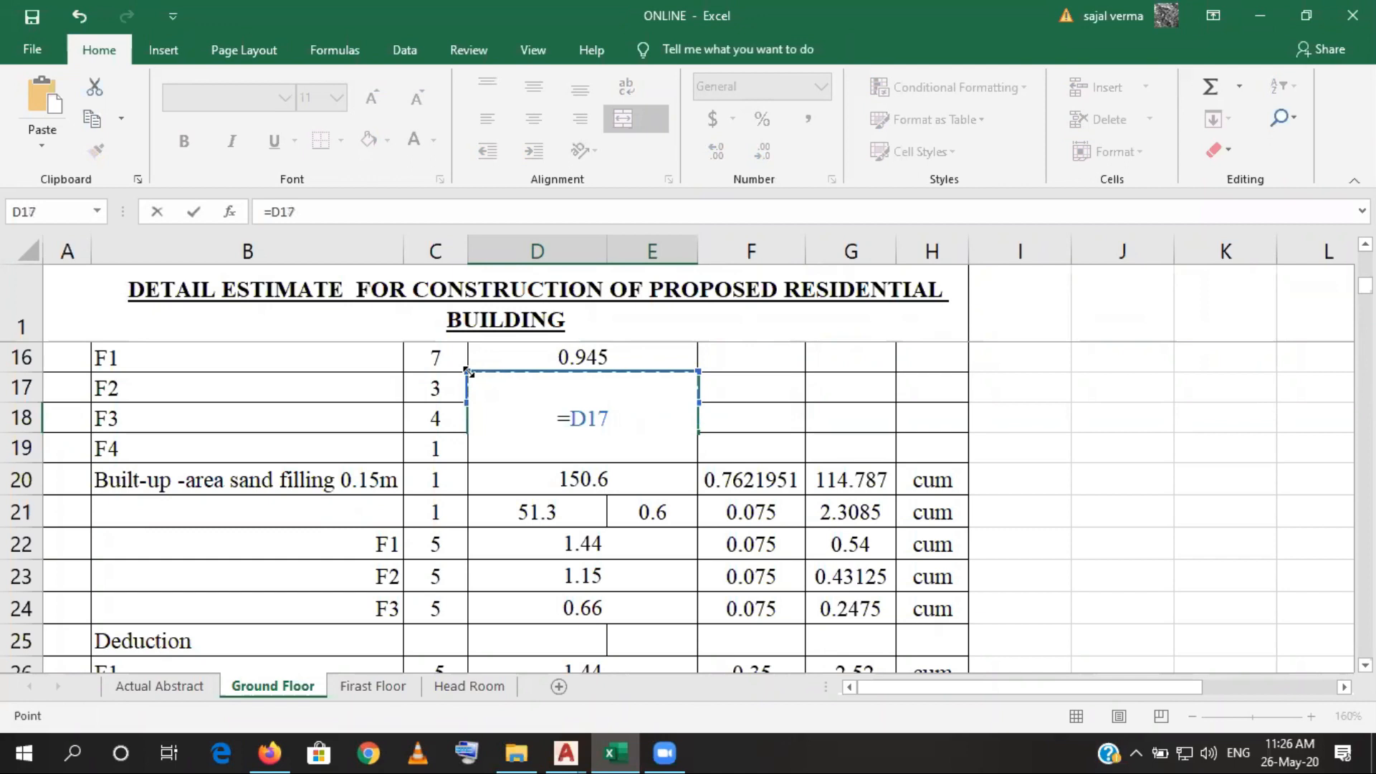
pyautogui.press('Return')
pyautogui.write('=')
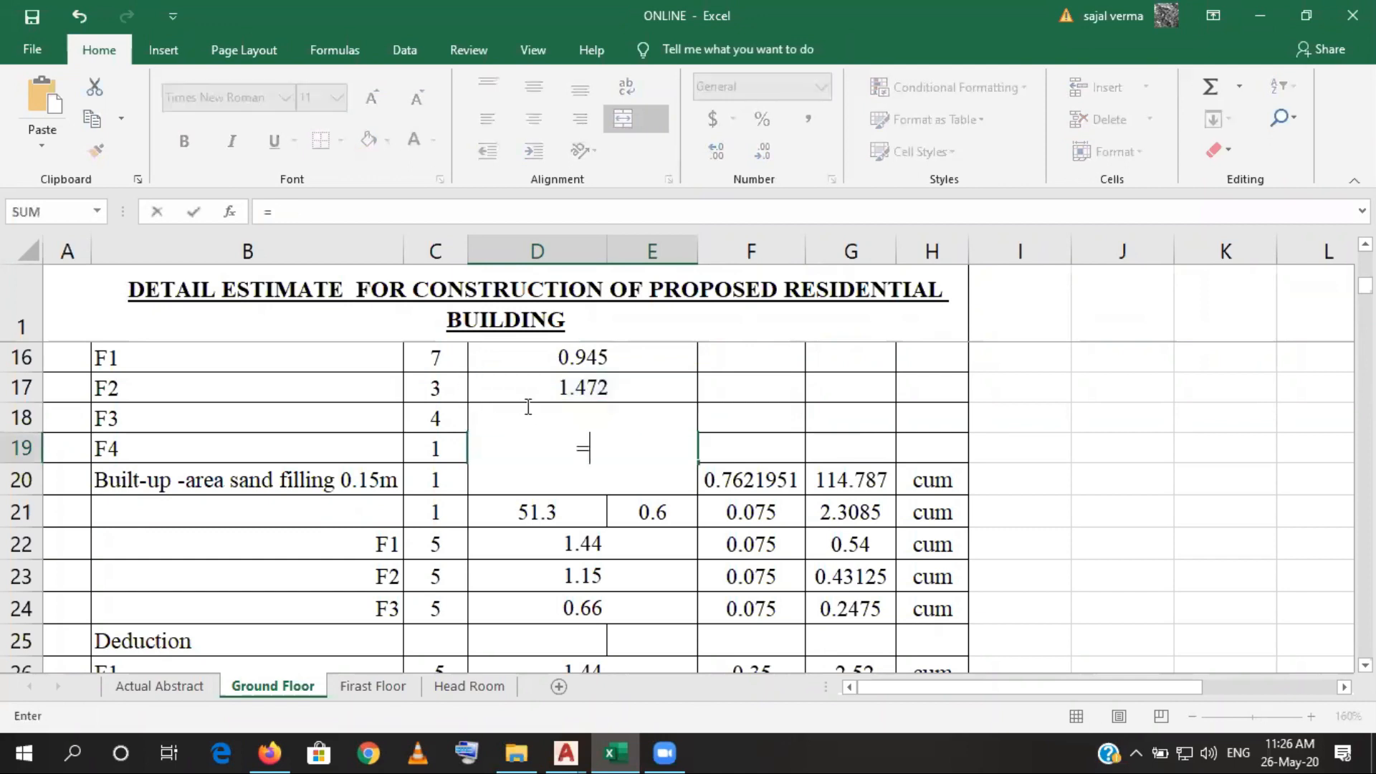
pyautogui.click(533, 364)
pyautogui.press('Return')
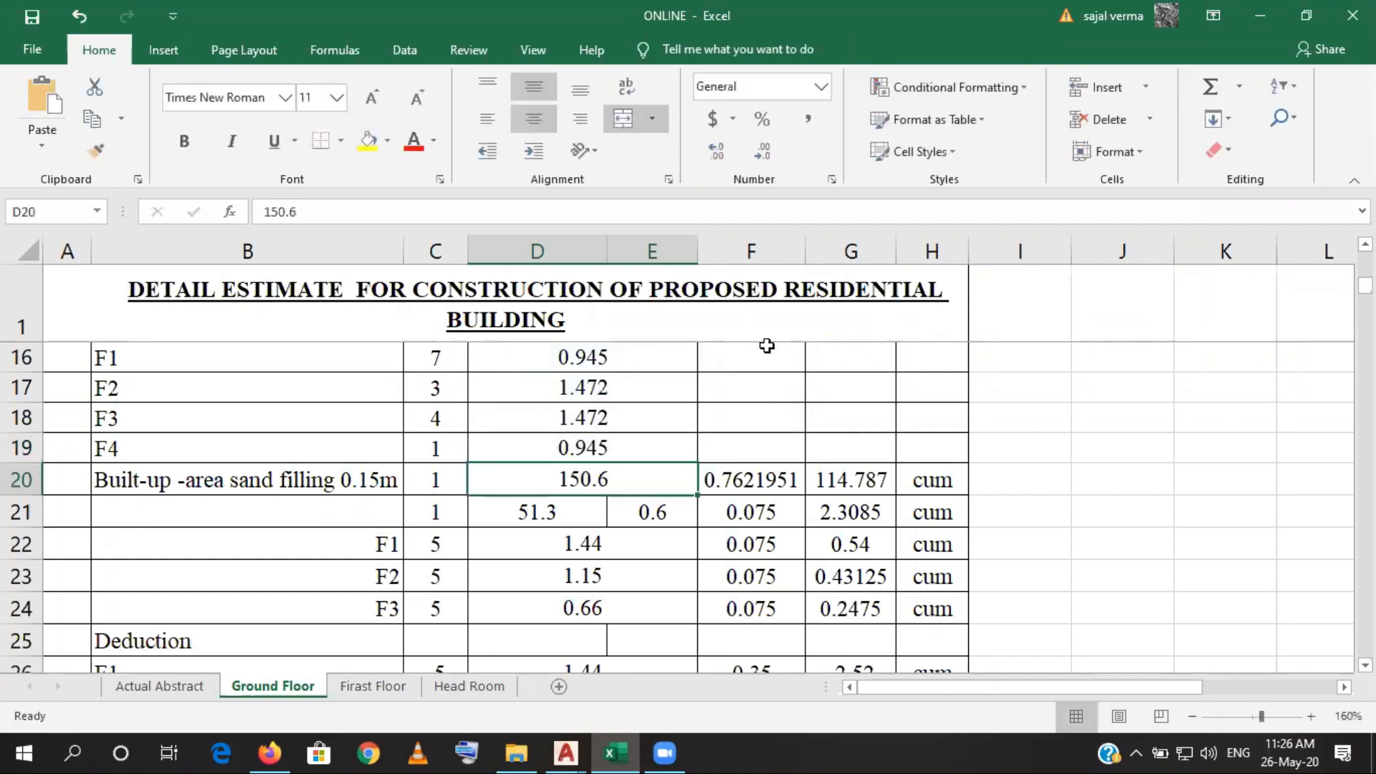
# - Enter a depth of 0.1 for footing F1 in F16 and copy it down to F19 for F2 to F4
pyautogui.click(771, 354)
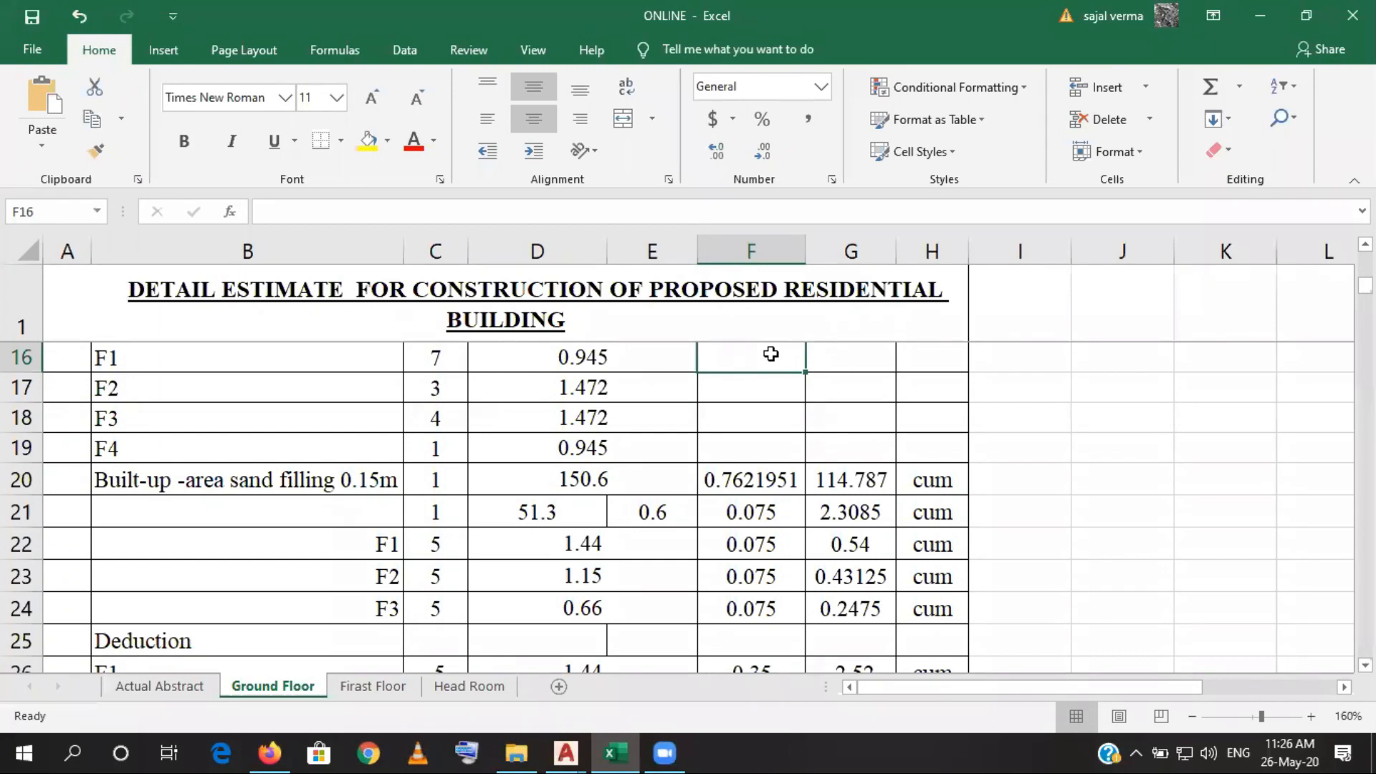
pyautogui.write('0.')
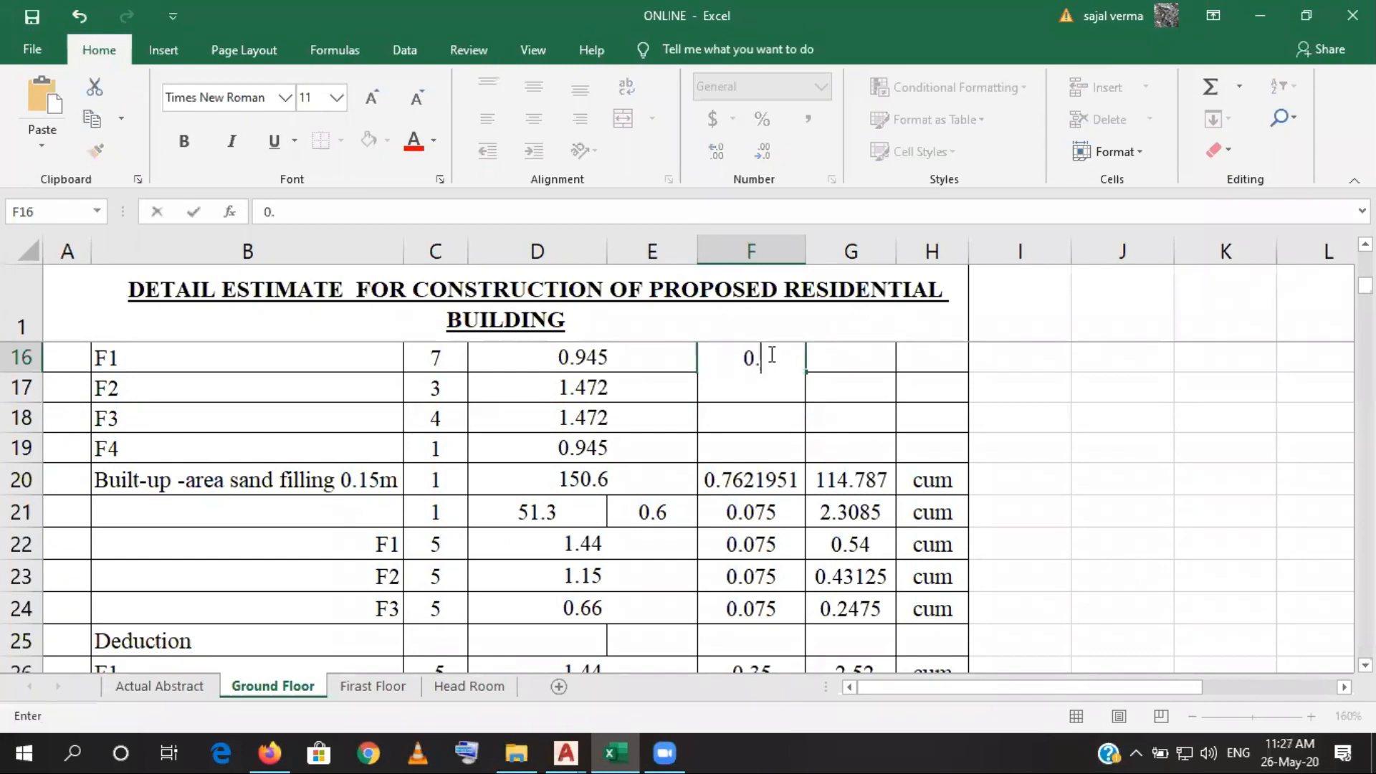
pyautogui.write('1')
pyautogui.press('Return')
pyautogui.click(768, 354)
pyautogui.moveTo(805, 375); pyautogui.dragTo(803, 450)
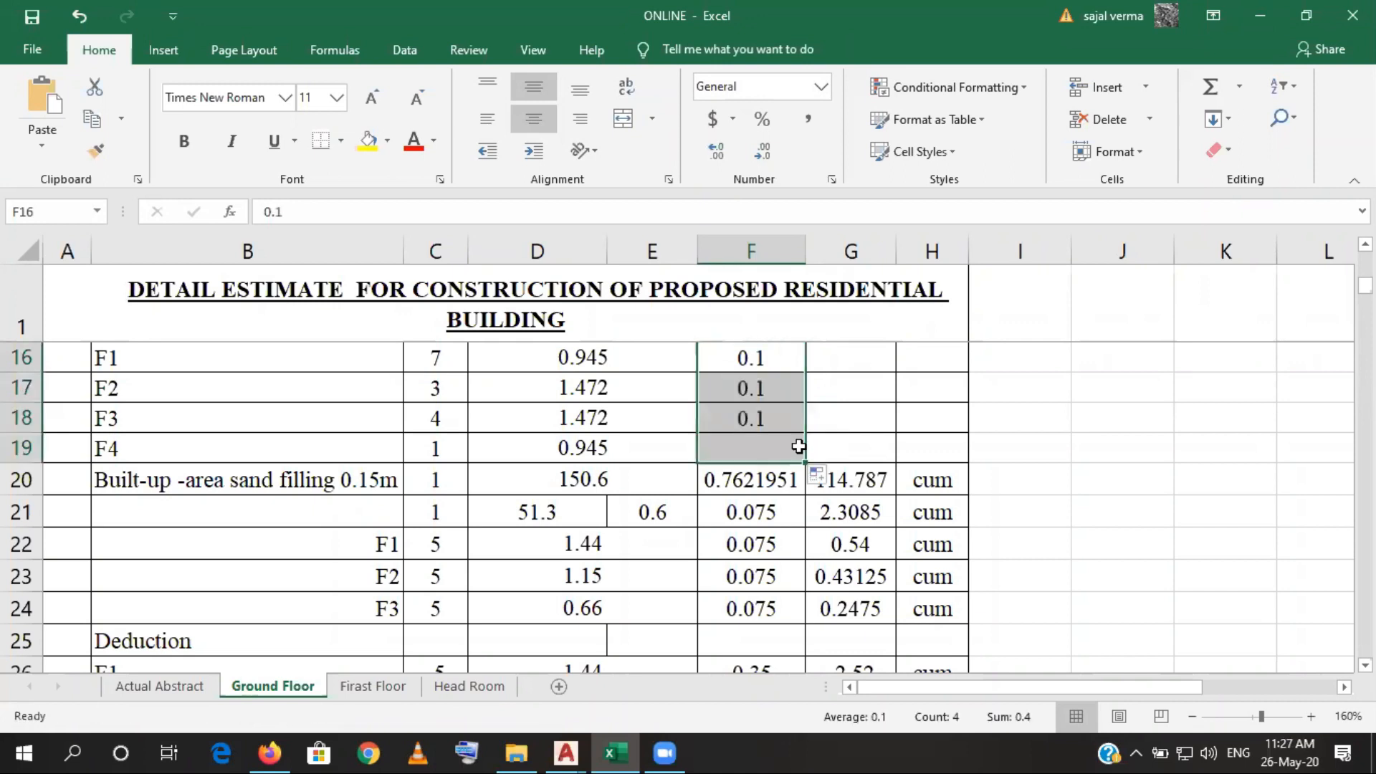
# - Calculate the F1 sand filling quantity in G16 with the formula =C16*D16*F16
pyautogui.click(843, 360)
pyautogui.write('=')
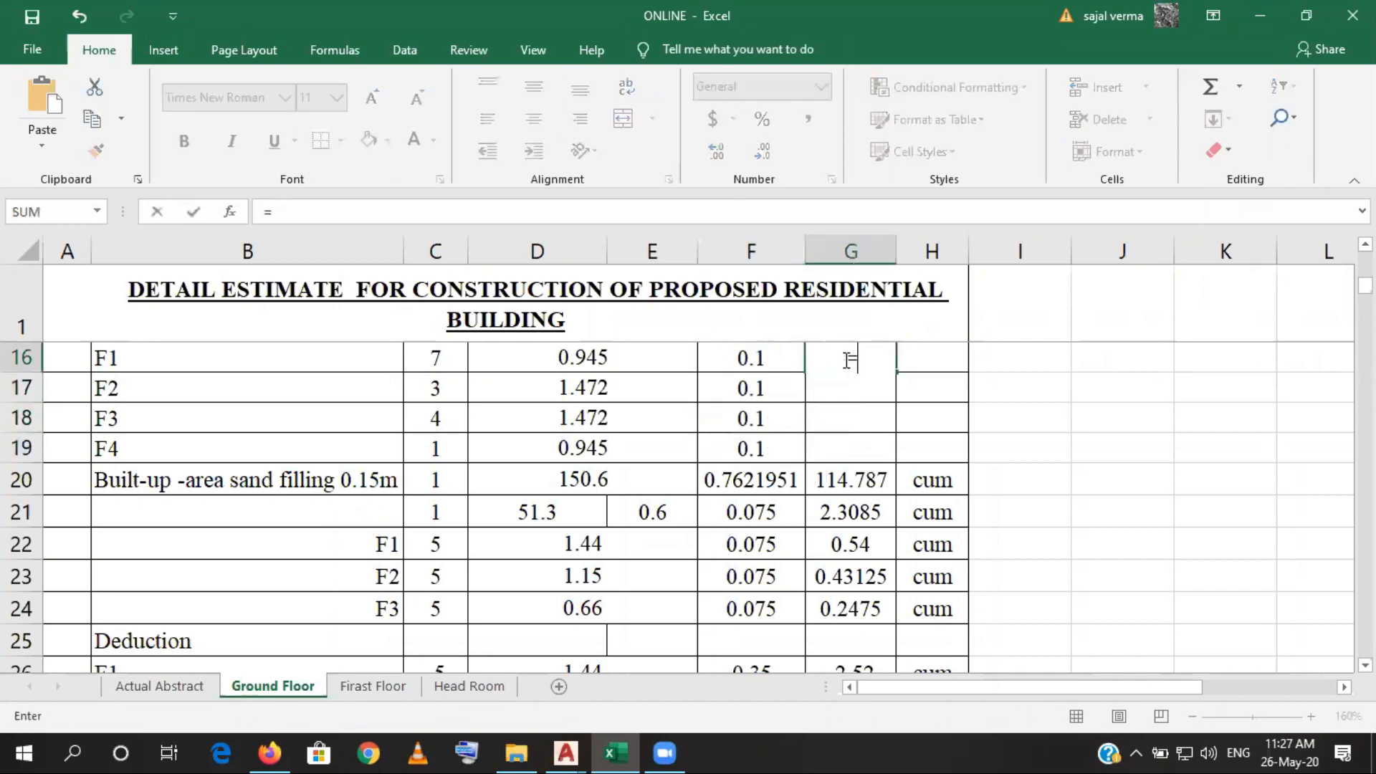
pyautogui.click(448, 364)
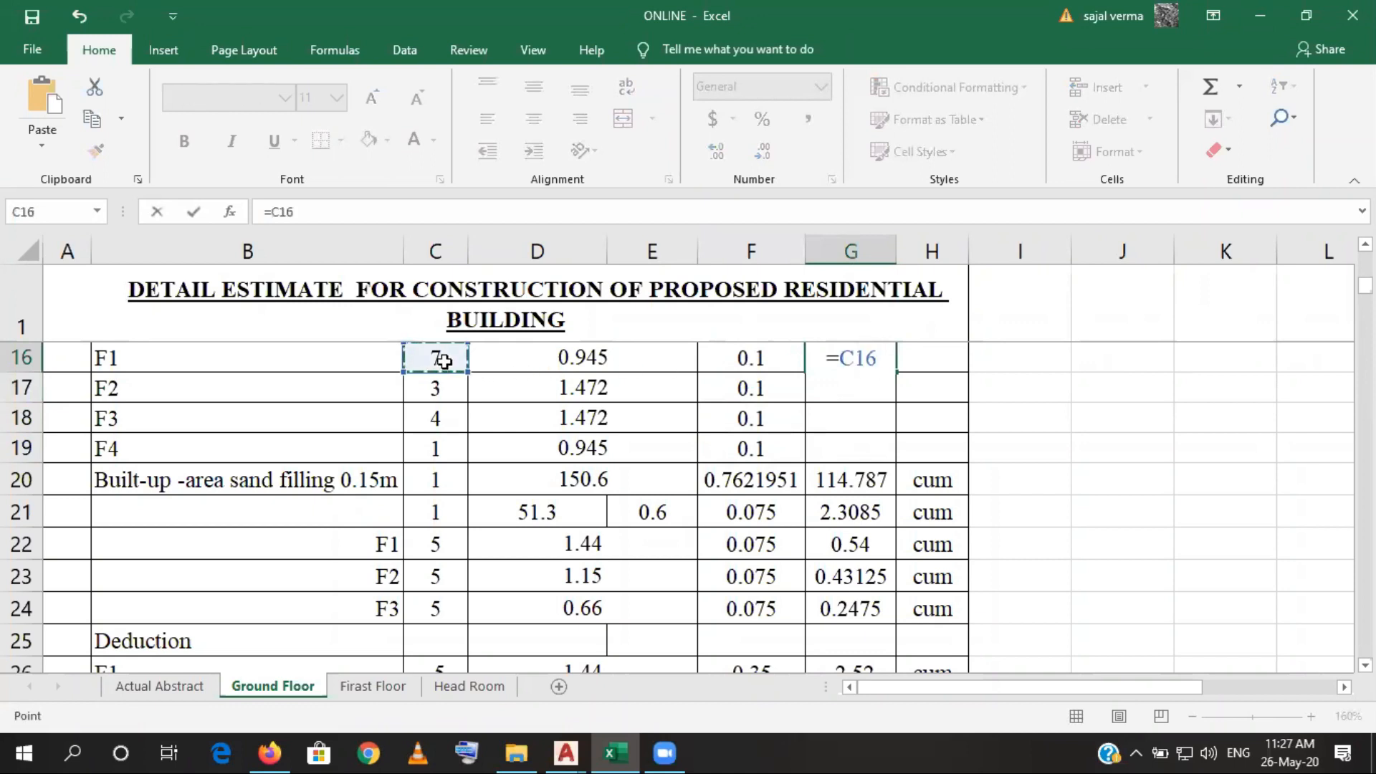
pyautogui.write('*')
pyautogui.click(520, 348)
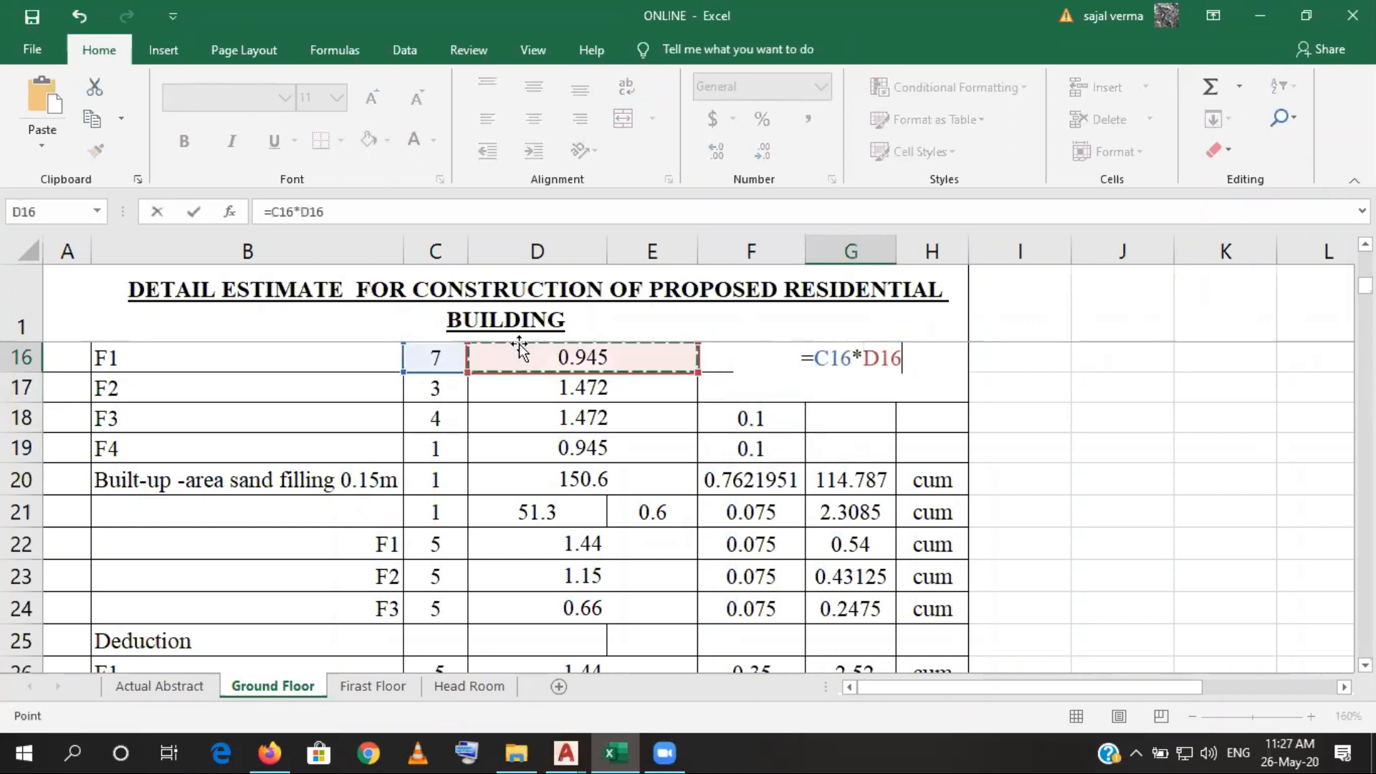
pyautogui.write('*')
pyautogui.click(706, 352)
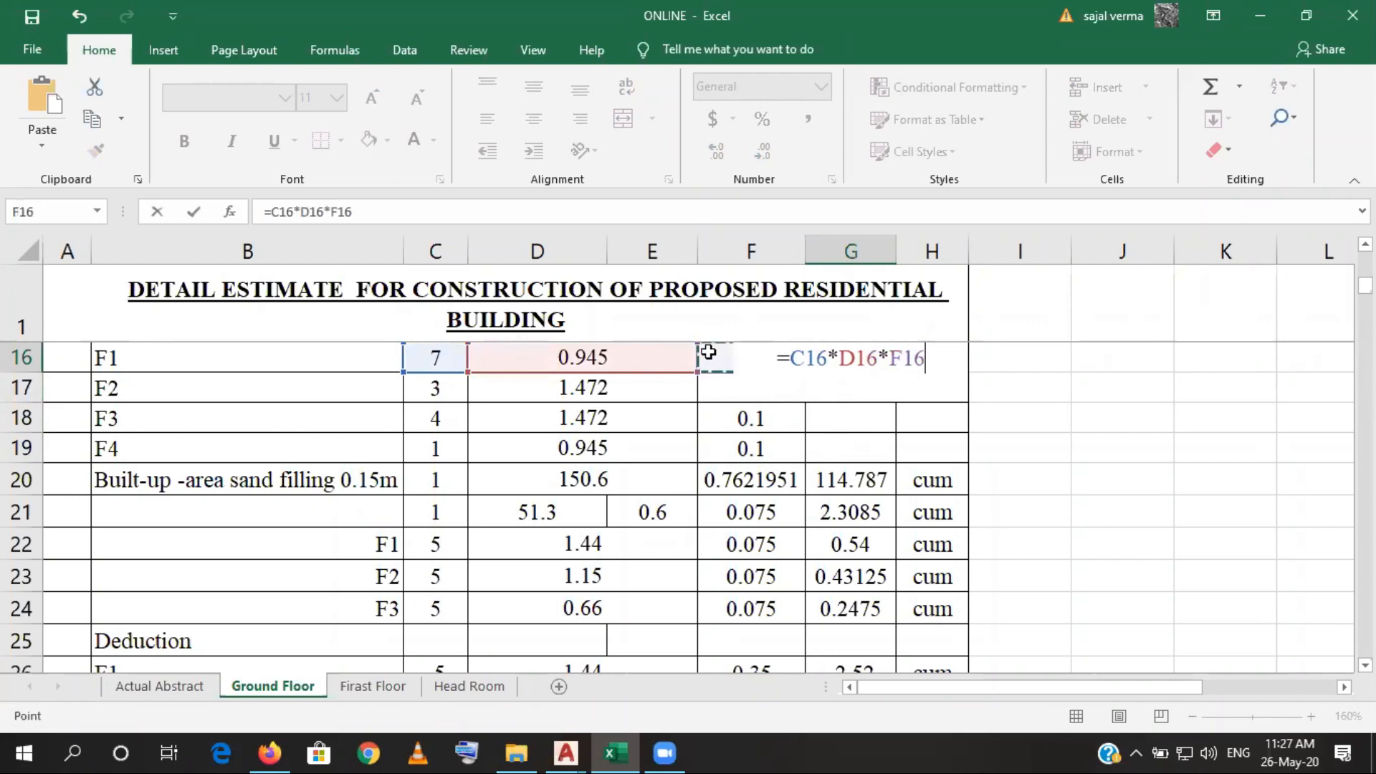
pyautogui.press('Return')
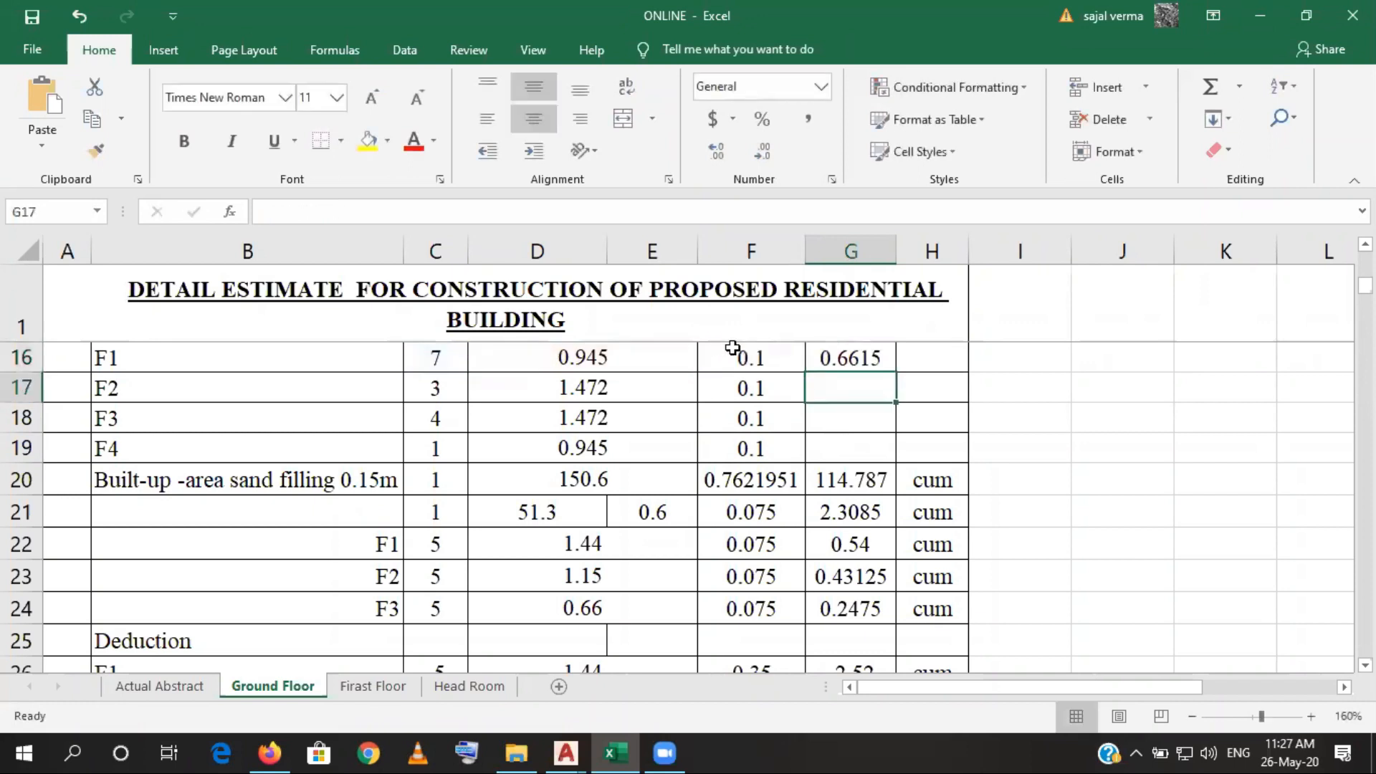
# - Copy the quantity formula down to G19 and fill the unit cum in H16 to H19 for the footings
pyautogui.click(818, 360)
pyautogui.moveTo(897, 374); pyautogui.dragTo(955, 350)
pyautogui.click(940, 475)
pyautogui.click(864, 438)
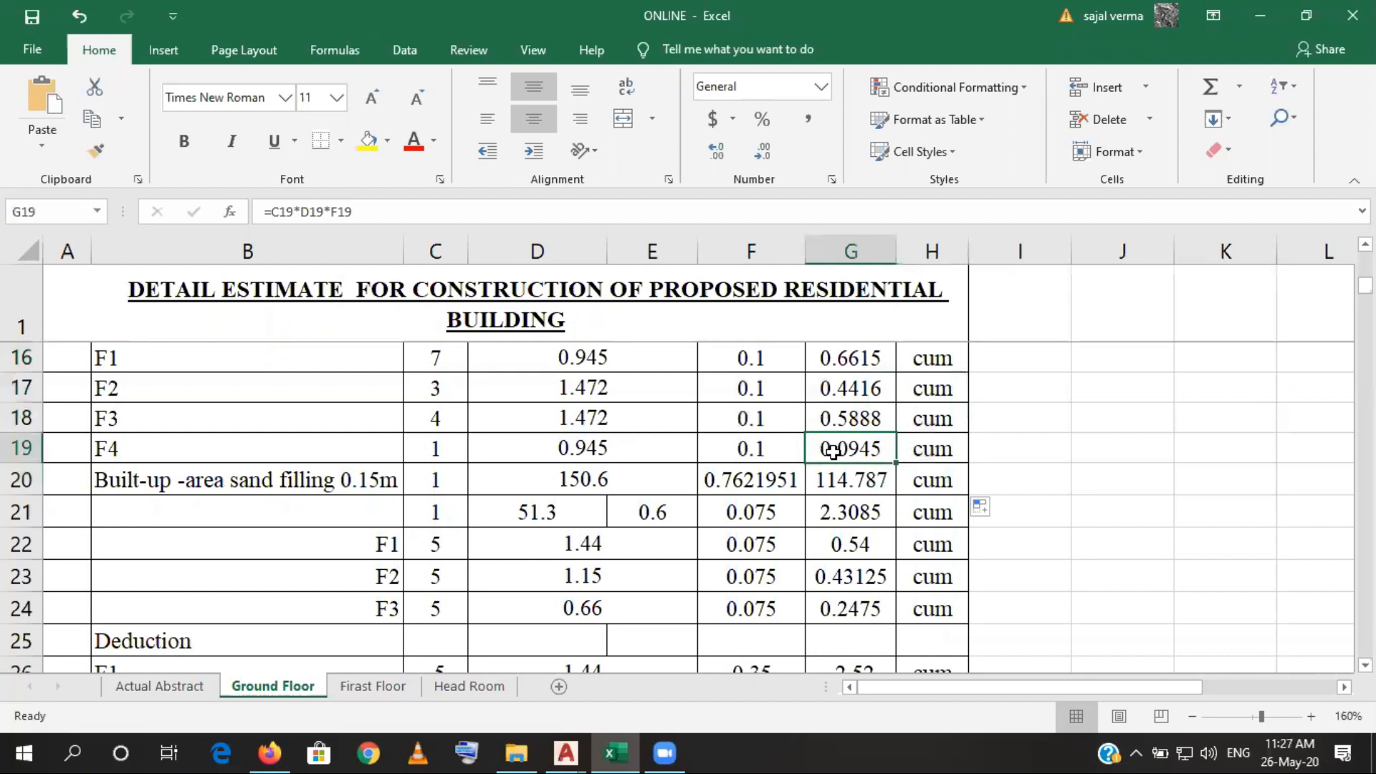
pyautogui.click(746, 480)
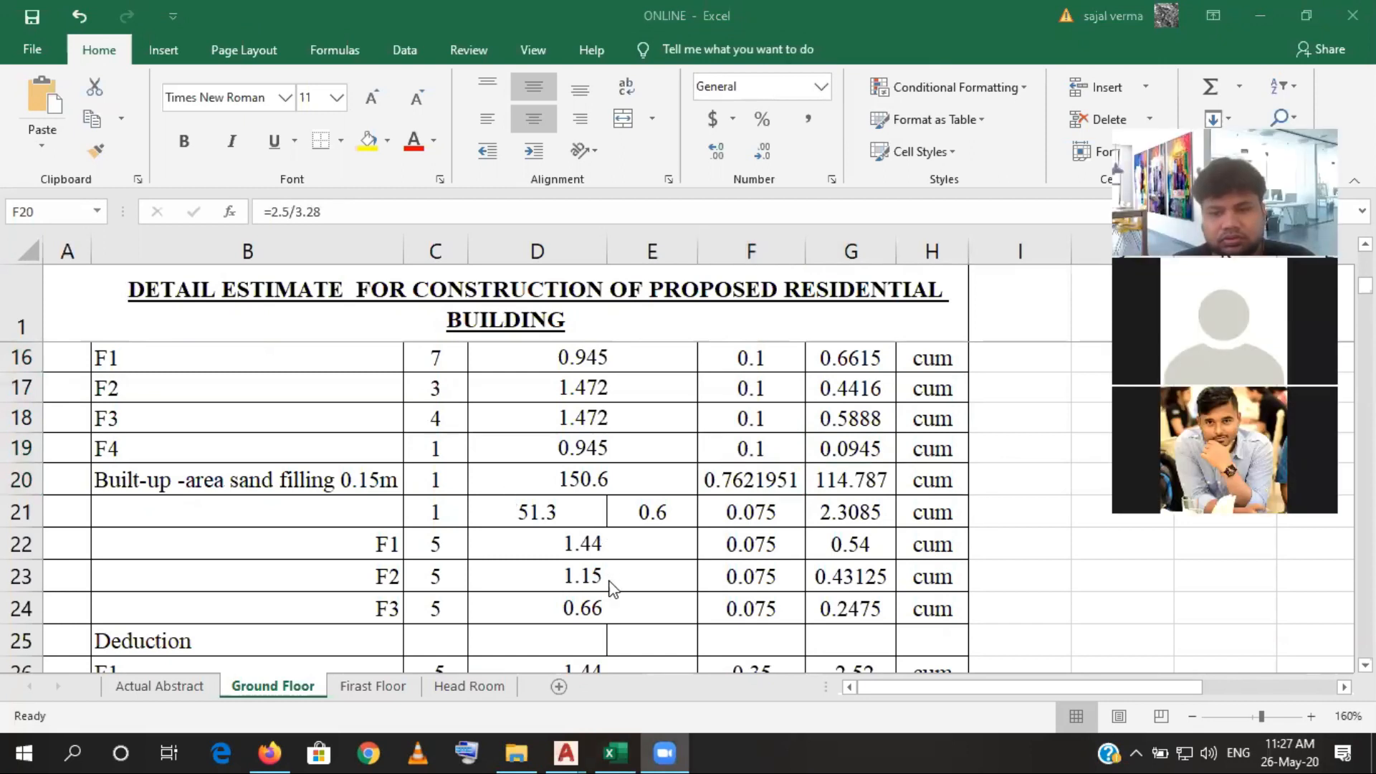
# - Switch to the AutoCAD structural drawing and examine the outer offset outline around the F1 footing at grid A-2
pyautogui.moveTo(578, 741)
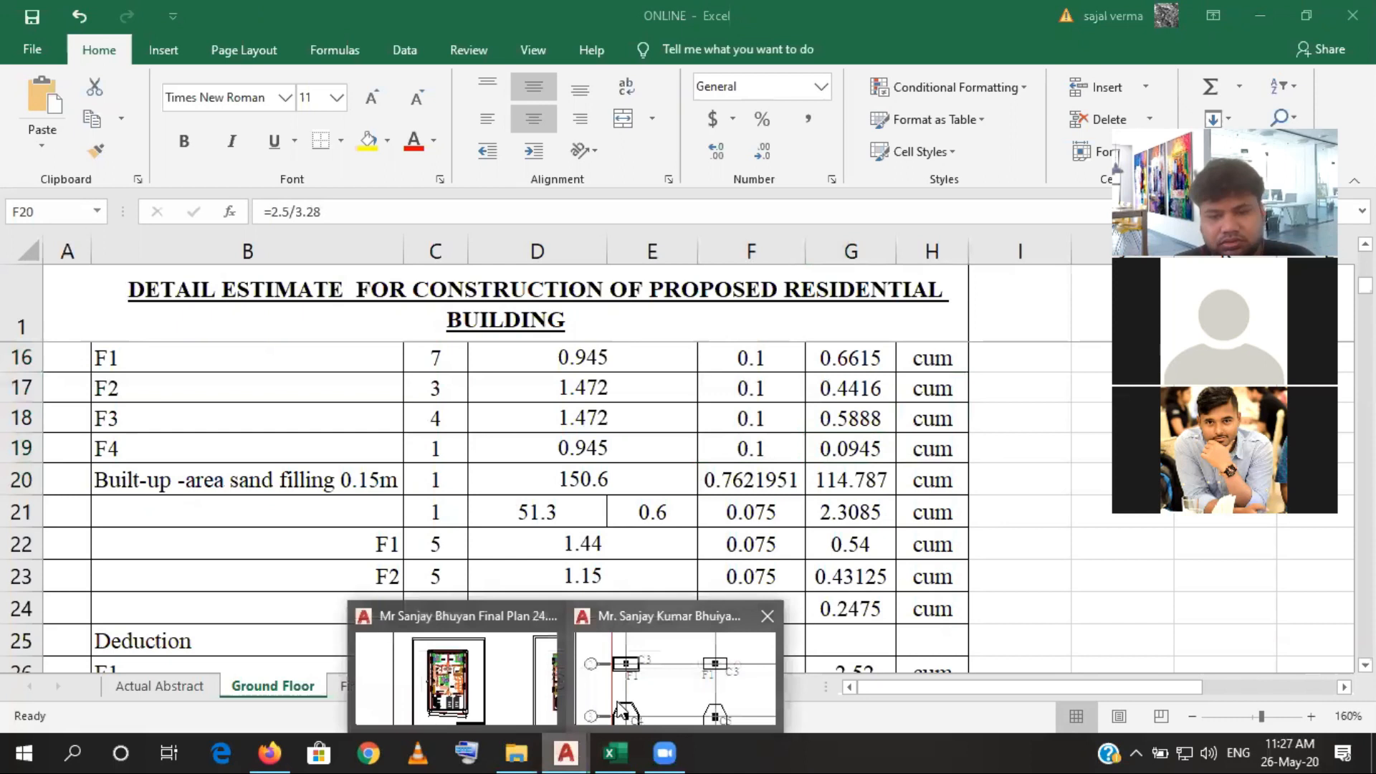
pyautogui.click(635, 699)
pyautogui.scroll(-6, 552, 344)
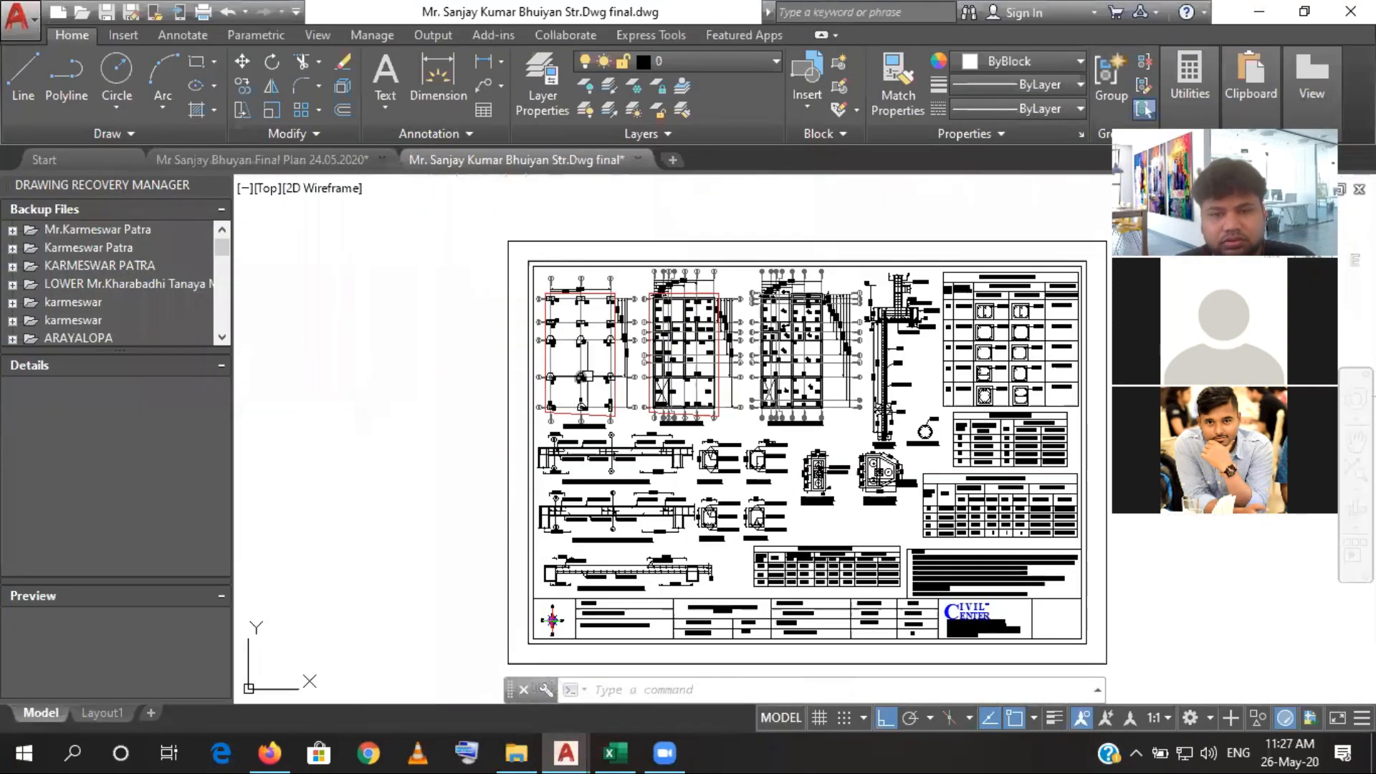
pyautogui.moveTo(708, 377); pyautogui.dragTo(638, 329)
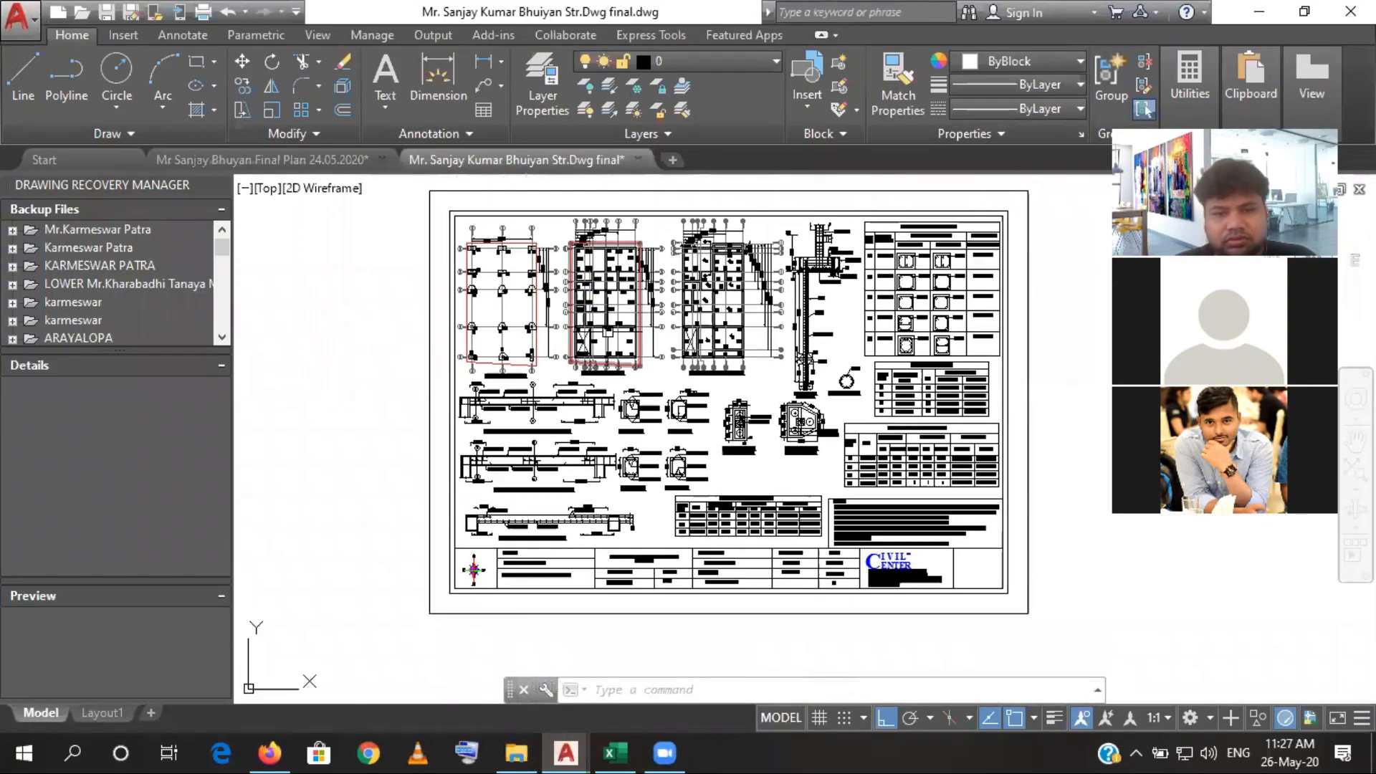
pyautogui.scroll(5, 502, 344)
pyautogui.scroll(4, 615, 467)
pyautogui.moveTo(614, 467); pyautogui.dragTo(621, 594)
pyautogui.scroll(-4, 631, 404)
pyautogui.moveTo(608, 369); pyautogui.dragTo(609, 522)
pyautogui.scroll(2, 572, 265)
pyautogui.scroll(2, 588, 241)
pyautogui.moveTo(588, 242); pyautogui.dragTo(604, 366)
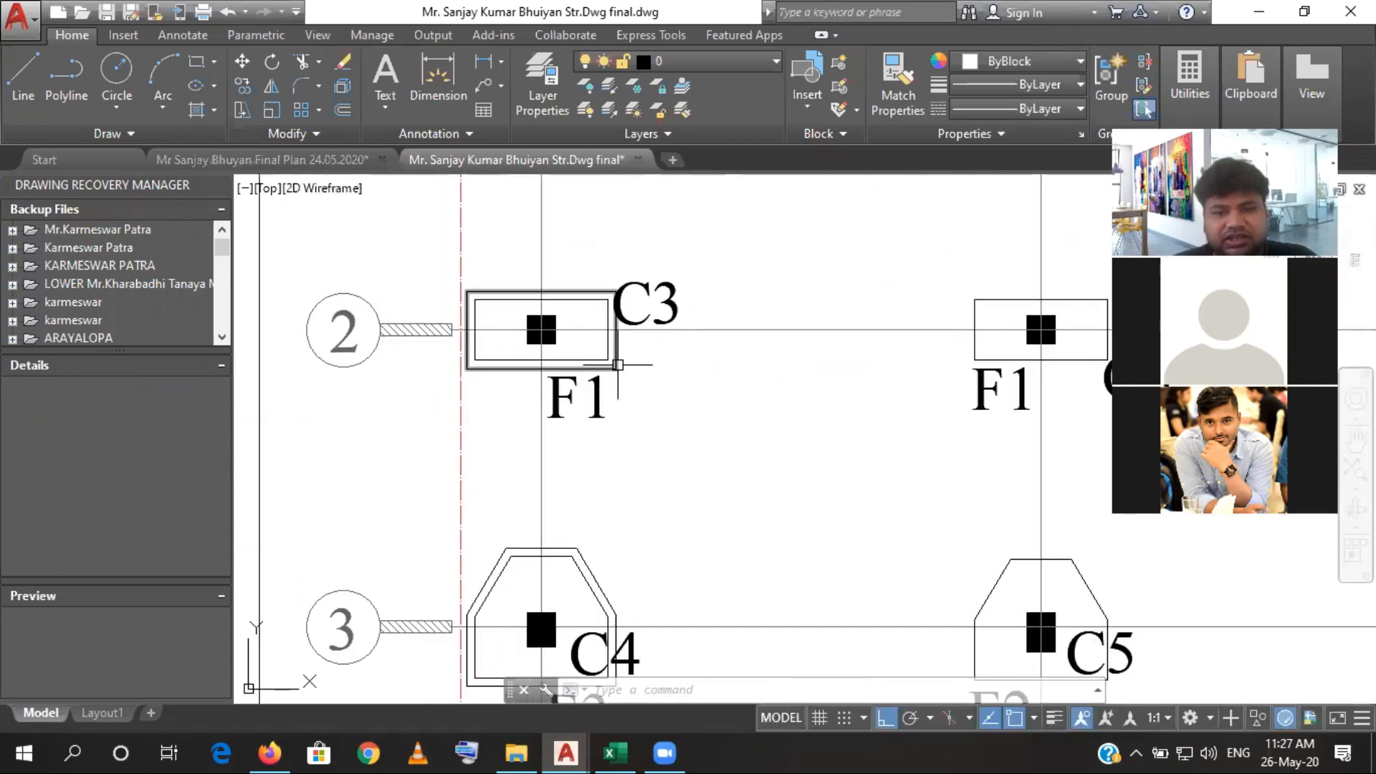
pyautogui.click(614, 366)
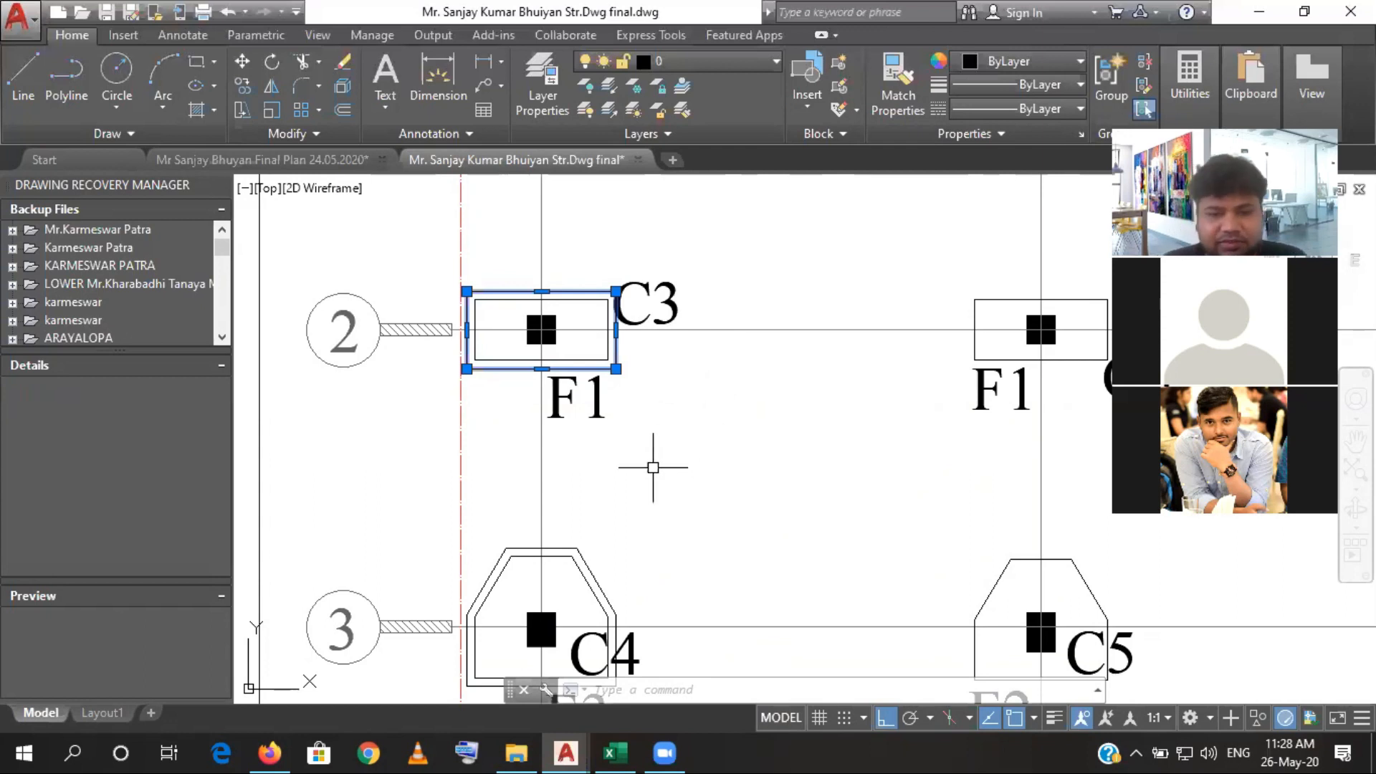
# - Switch to the Excel estimate and review the sand filling rows for P. Wall, footings F1 to F4 and the built-up area
pyautogui.click(613, 752)
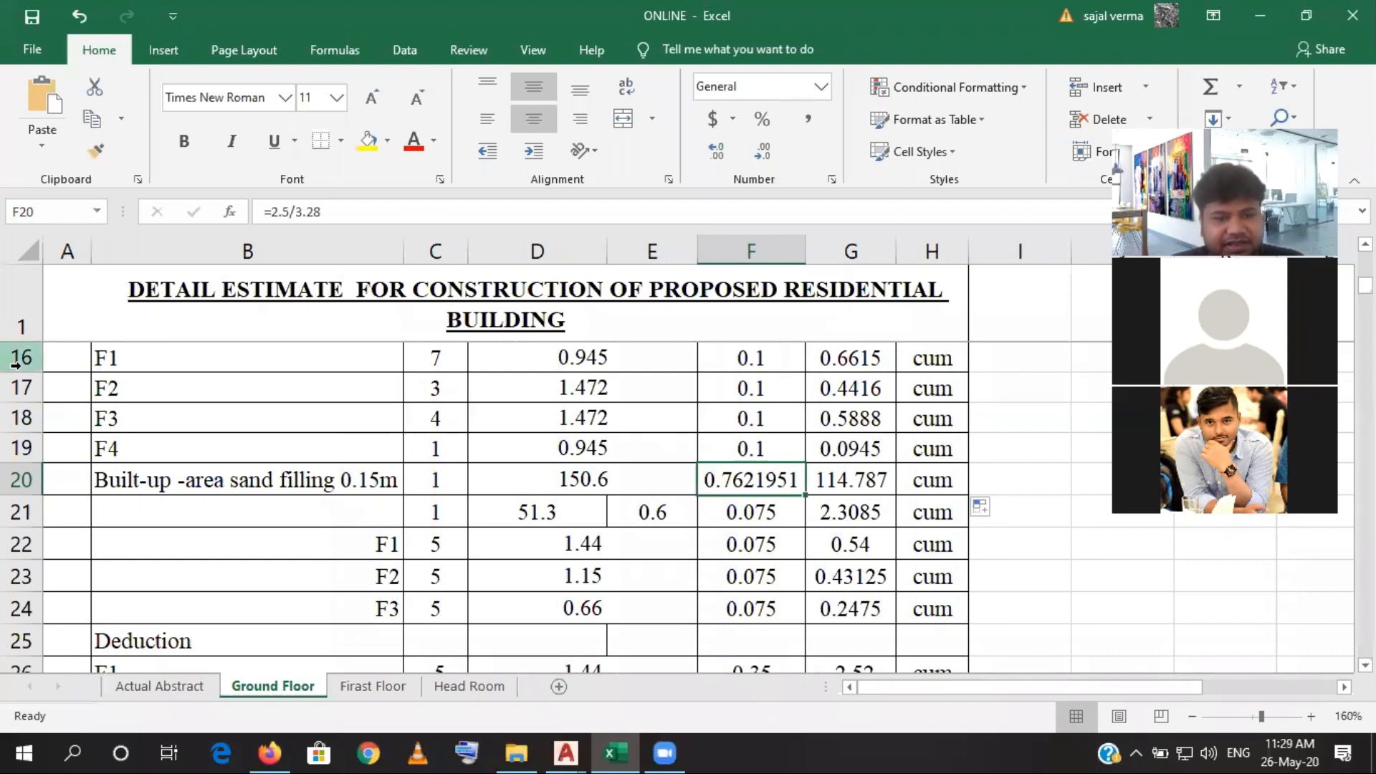
pyautogui.moveTo(16, 365); pyautogui.dragTo(16, 417)
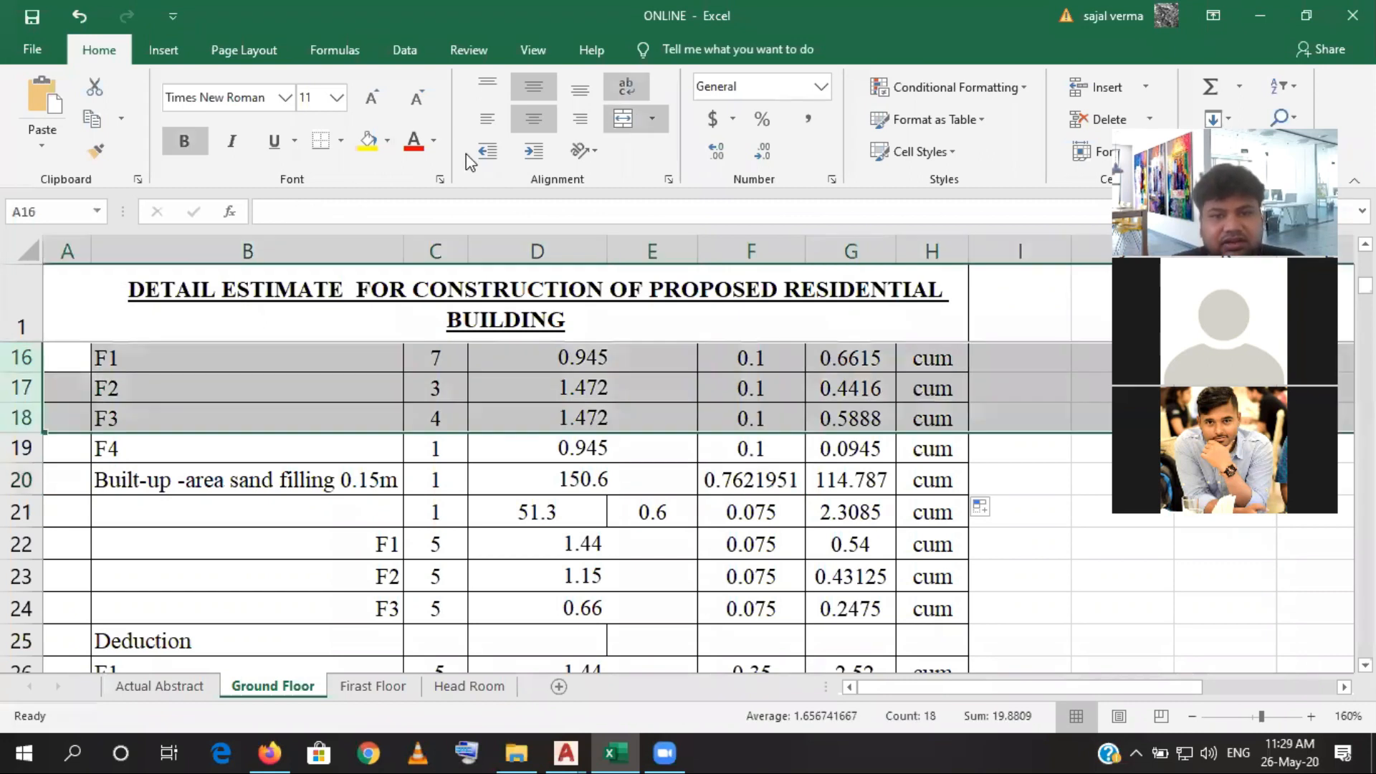
pyautogui.scroll(2, 32, 421)
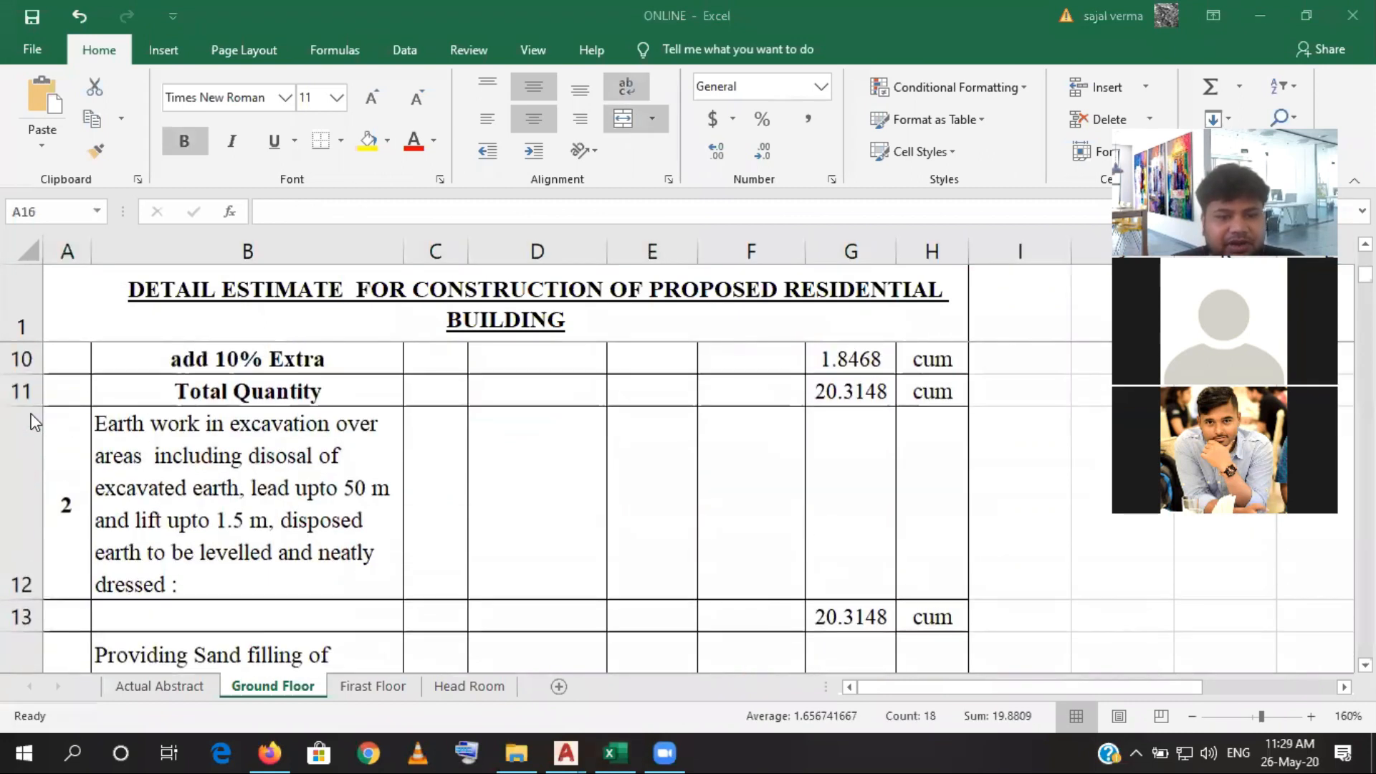
pyautogui.scroll(-1, 33, 421)
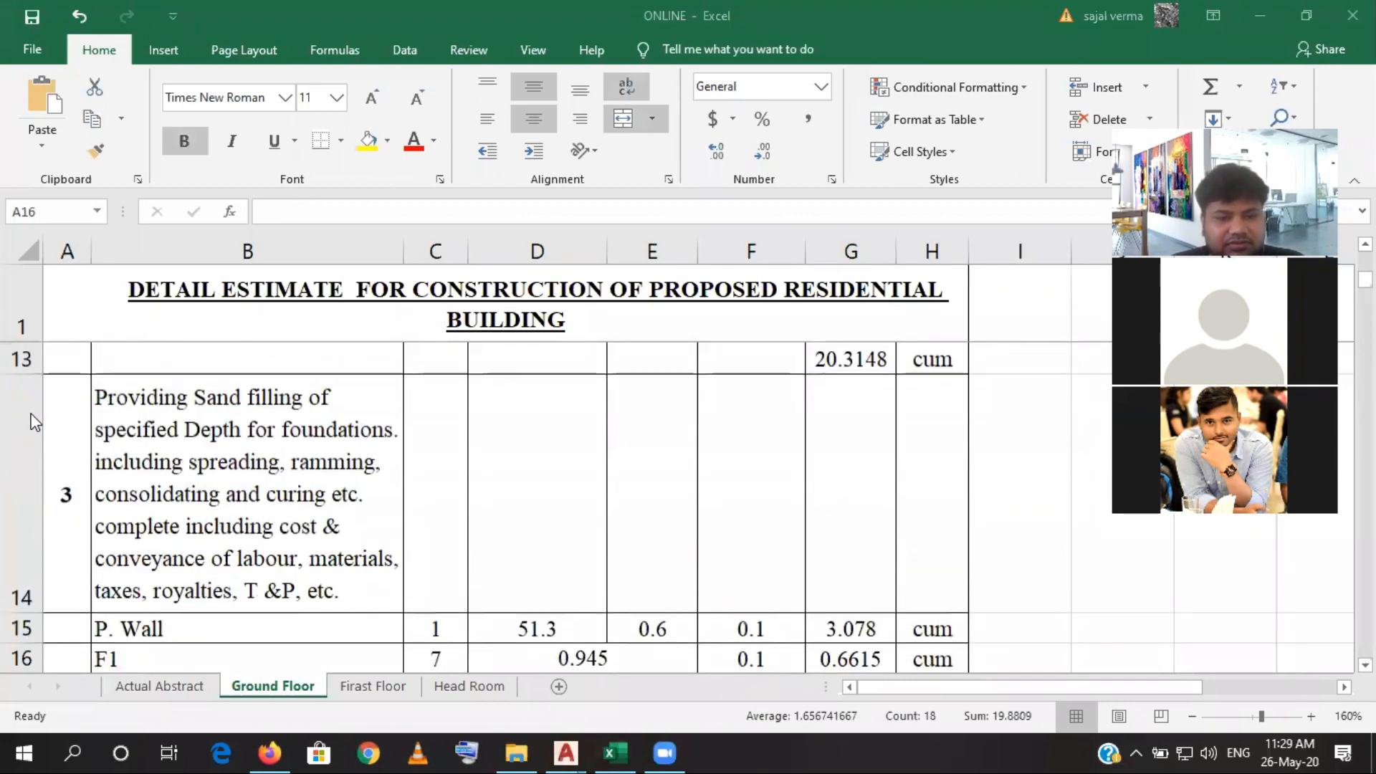
pyautogui.click(14, 629)
pyautogui.scroll(-1, 14, 624)
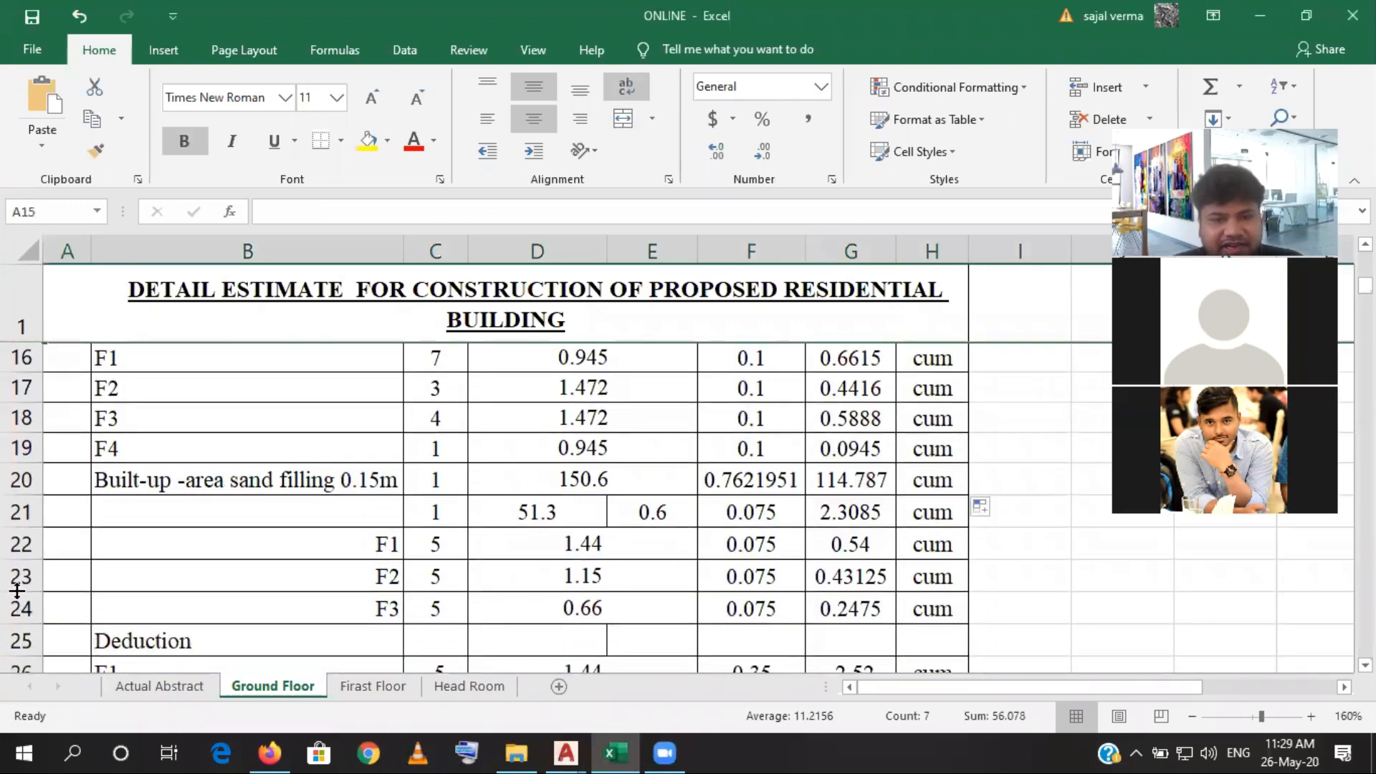
pyautogui.scroll(1, 17, 590)
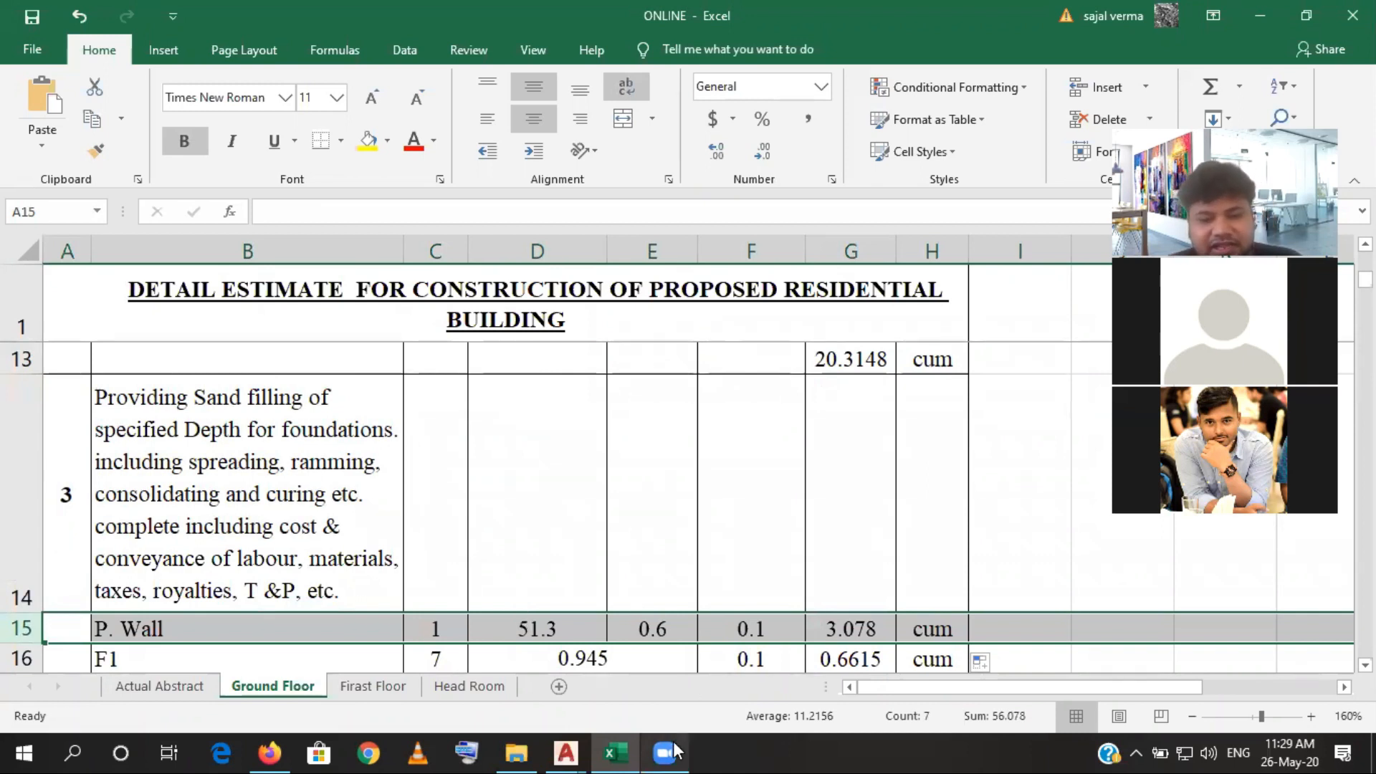
pyautogui.moveTo(674, 751)
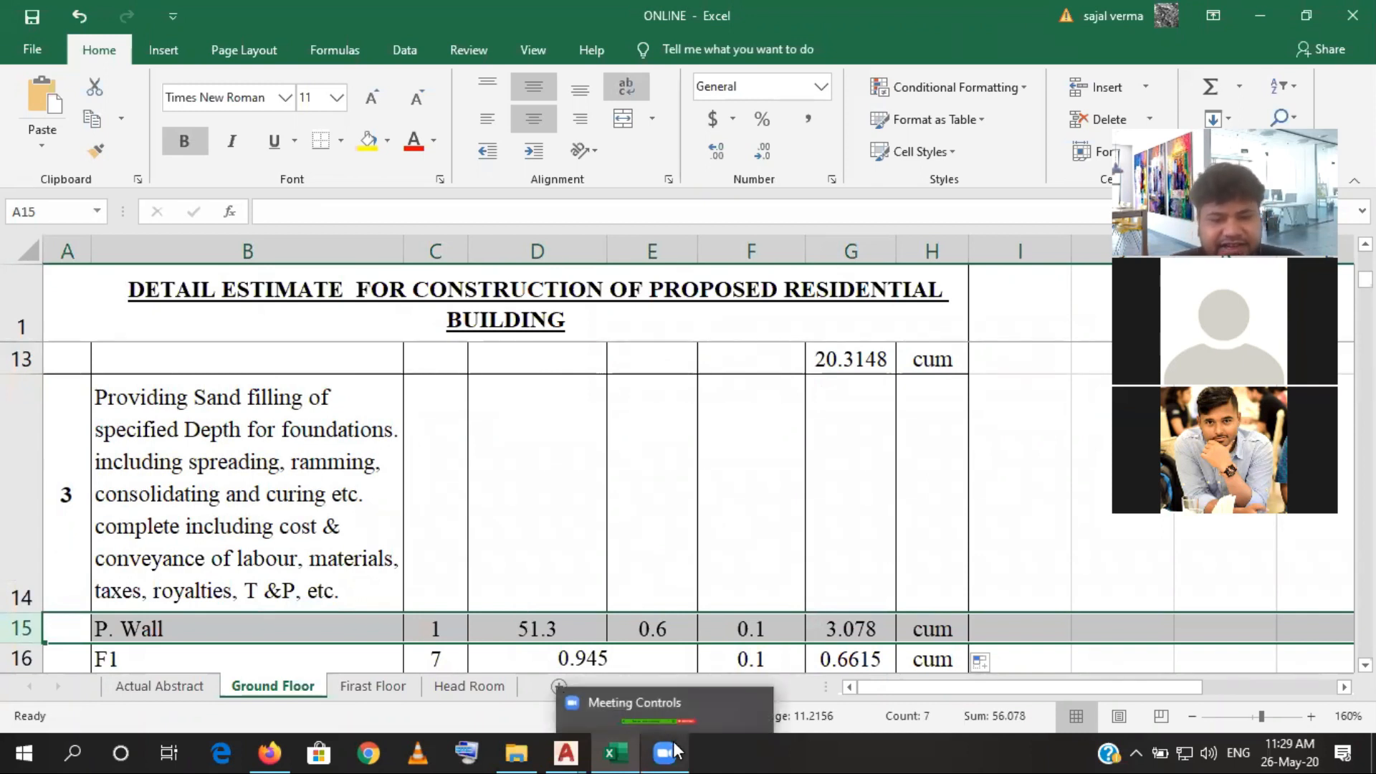
pyautogui.moveTo(601, 751)
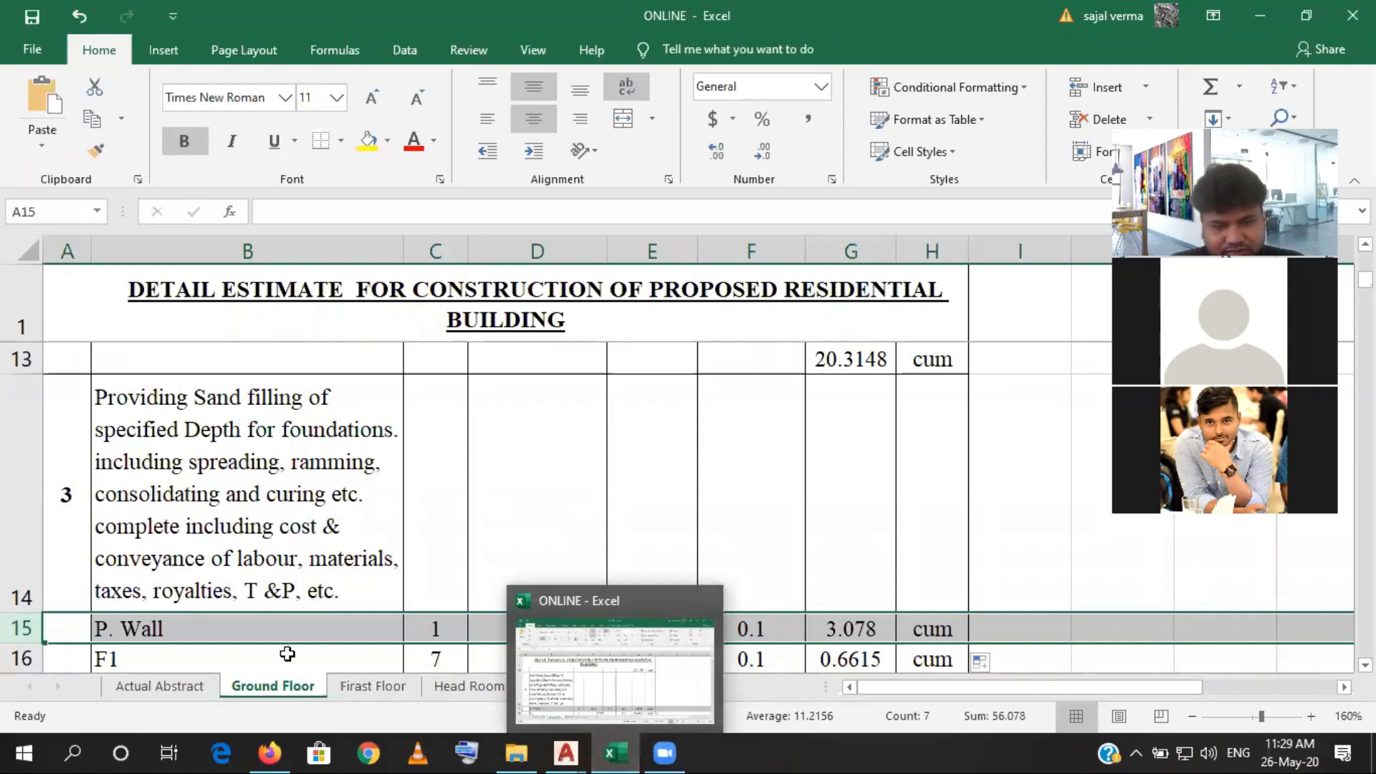
pyautogui.click(166, 651)
pyautogui.click(16, 626)
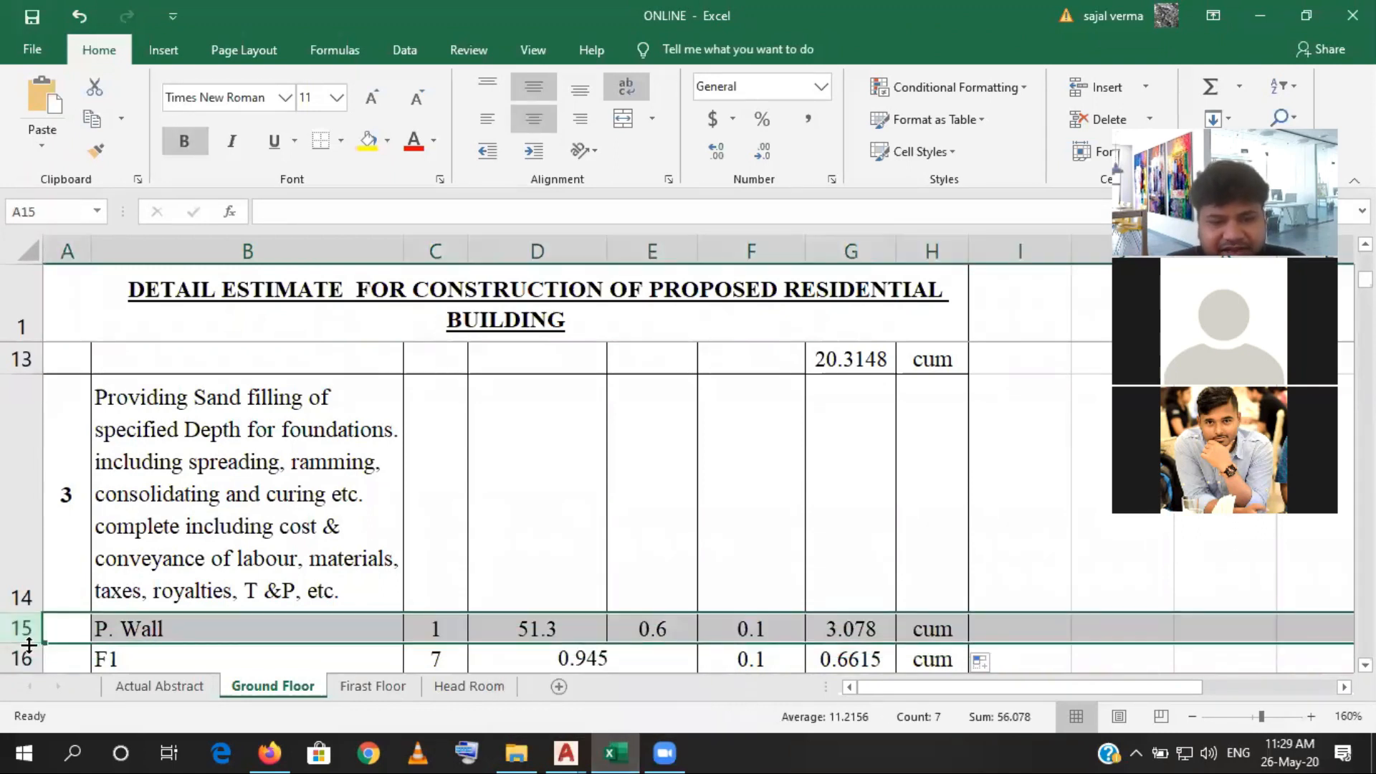
pyautogui.scroll(-1, 29, 642)
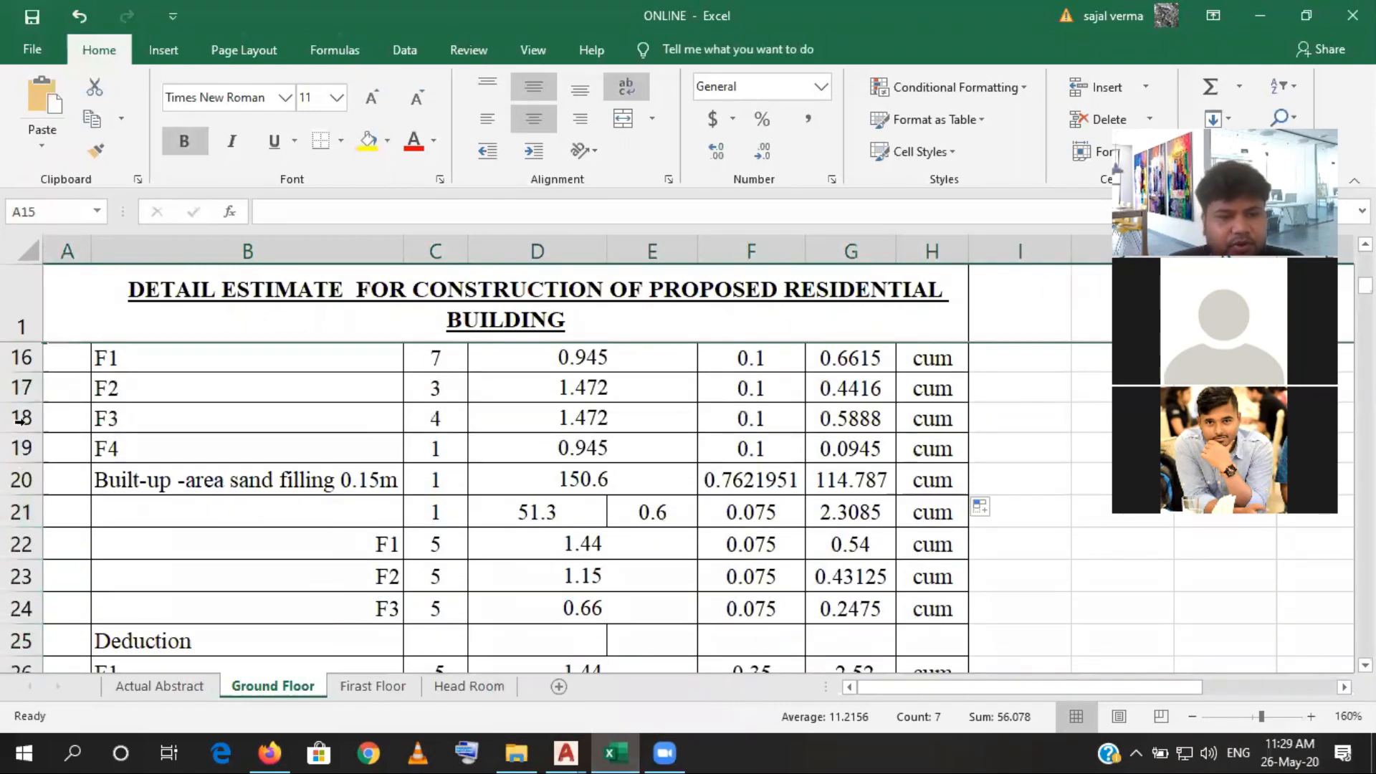
pyautogui.click(22, 479)
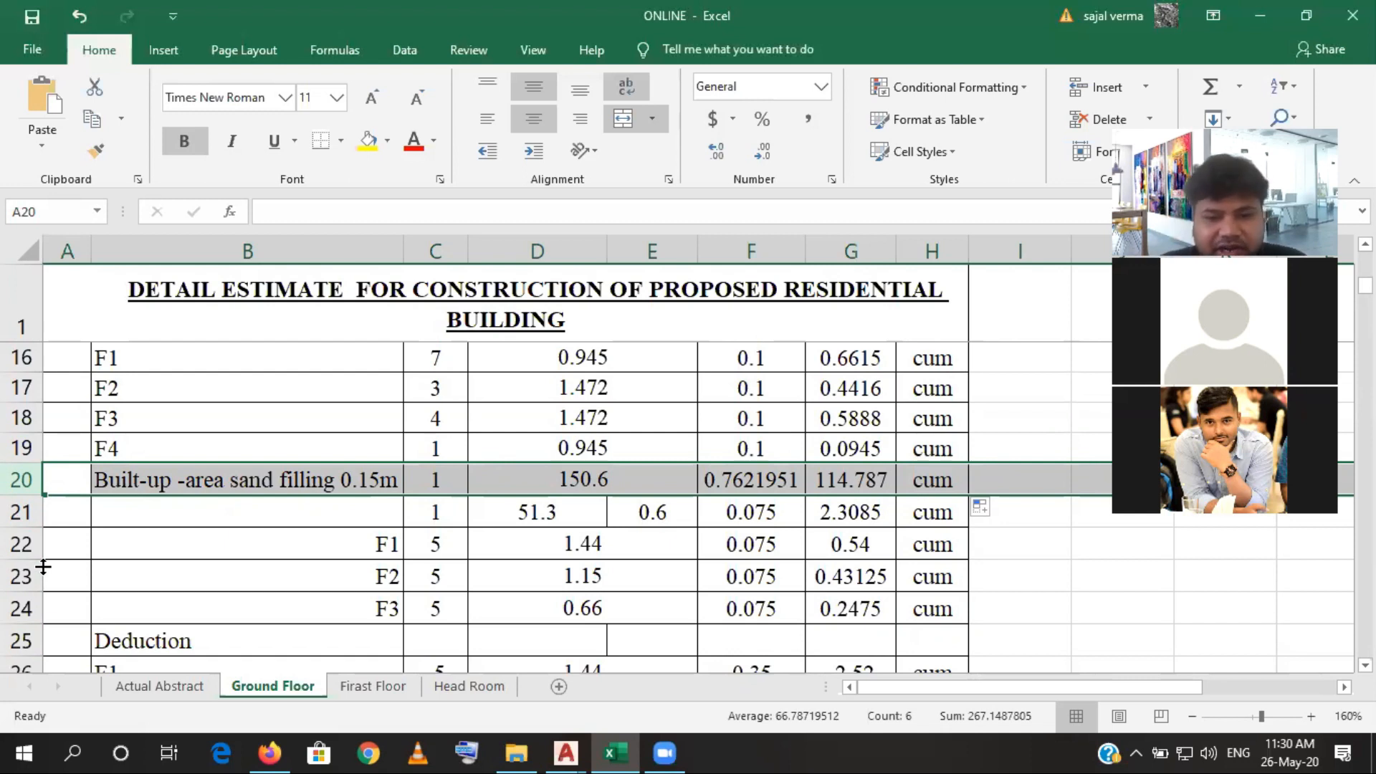
# - Switch to the AutoCAD structural drawing and examine the pile cap section between ground level and plinth level
pyautogui.click(558, 751)
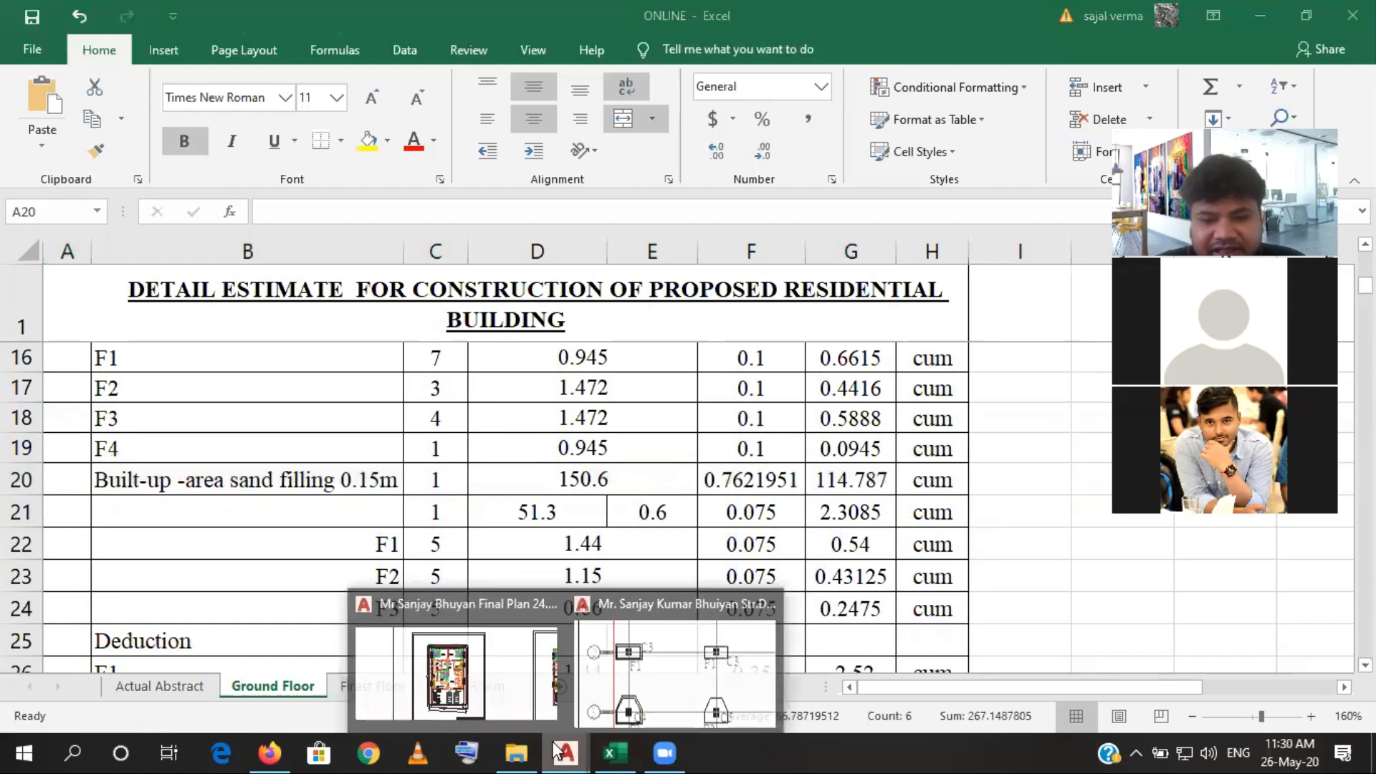
pyautogui.click(668, 711)
pyautogui.scroll(-6, 699, 516)
pyautogui.scroll(8, 697, 517)
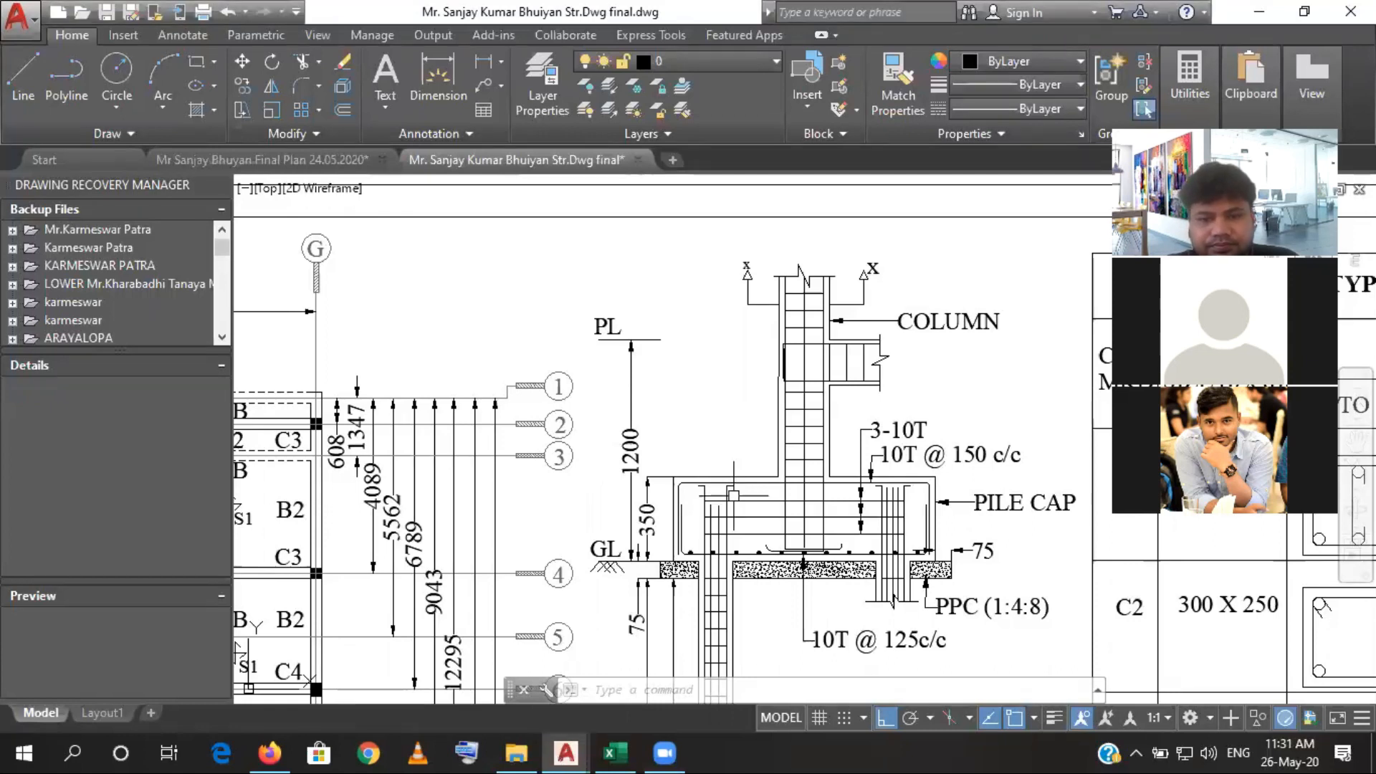
# - Return to the Excel estimate and check the number and area entries of the built-up area sand filling row
pyautogui.click(608, 749)
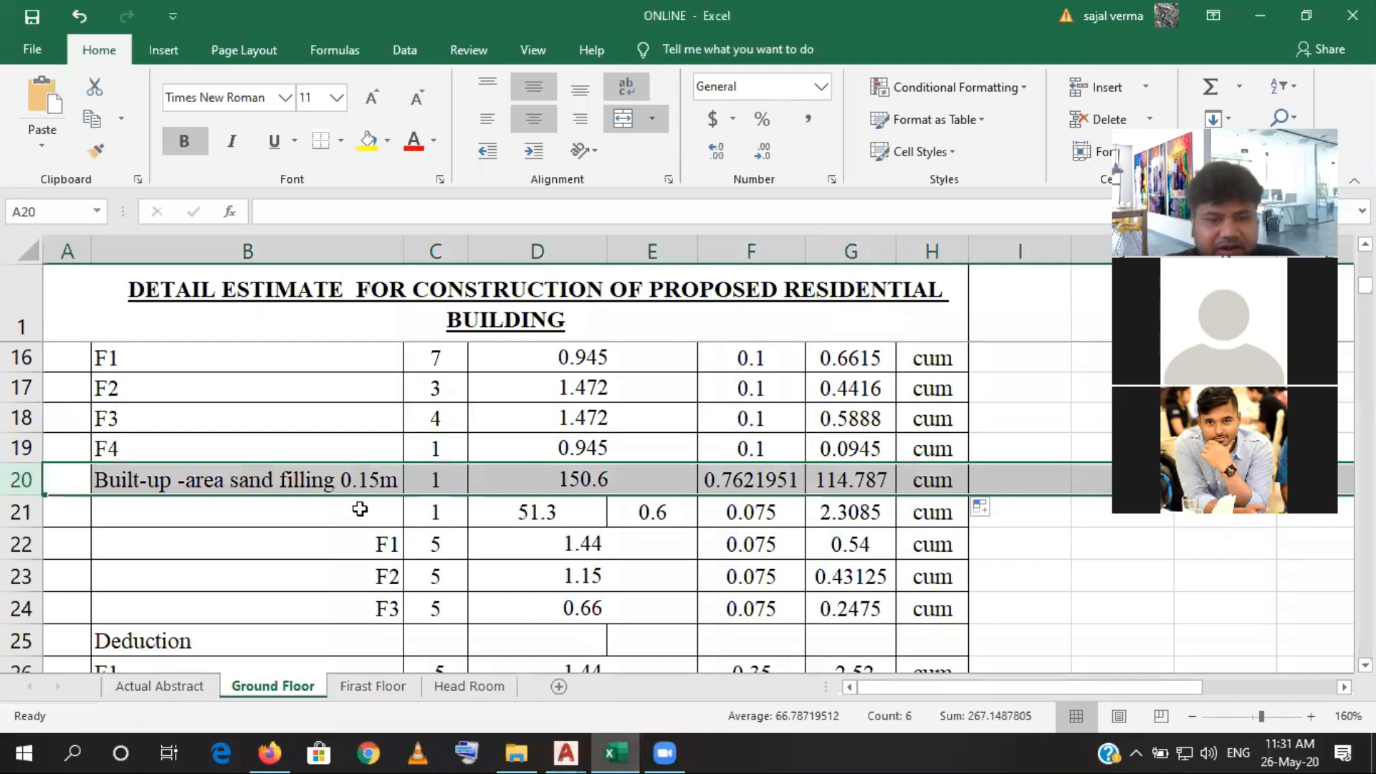
pyautogui.click(432, 521)
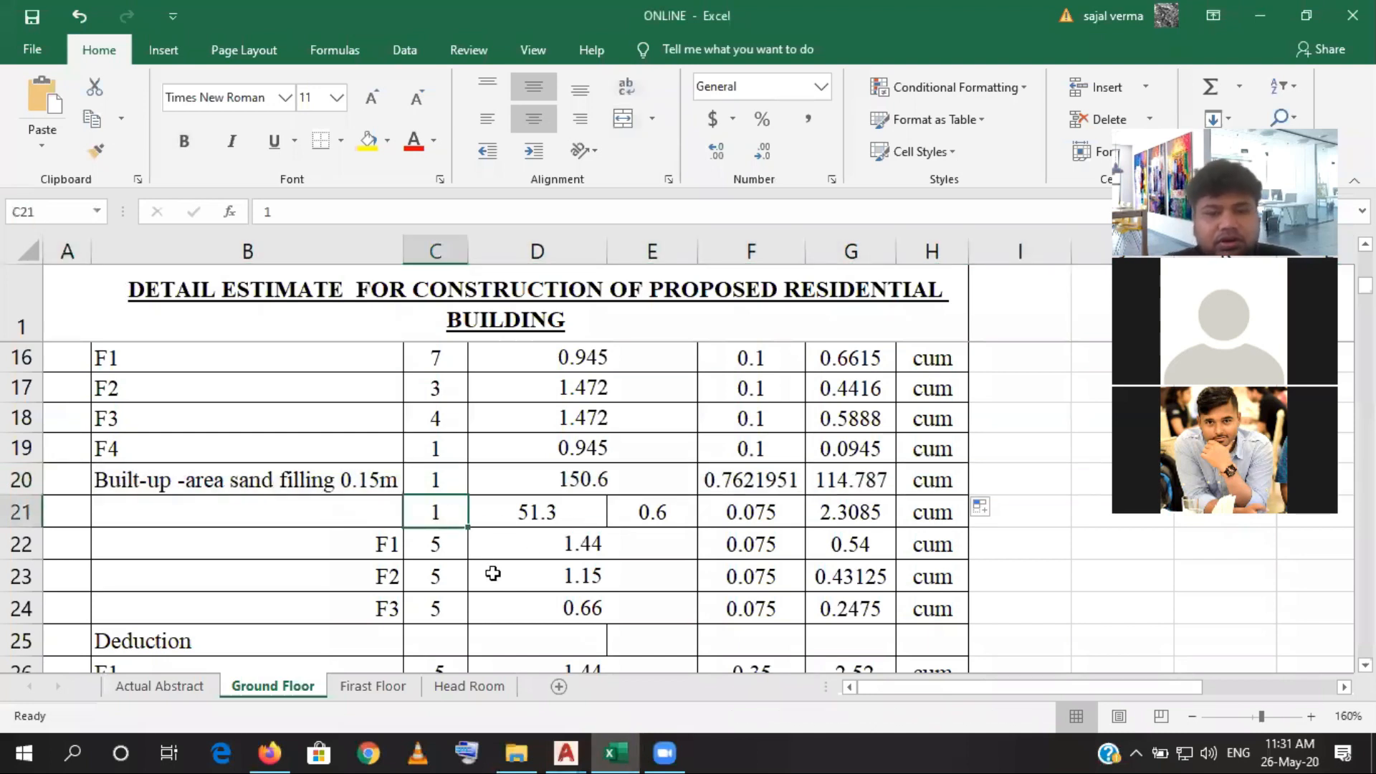
pyautogui.click(555, 482)
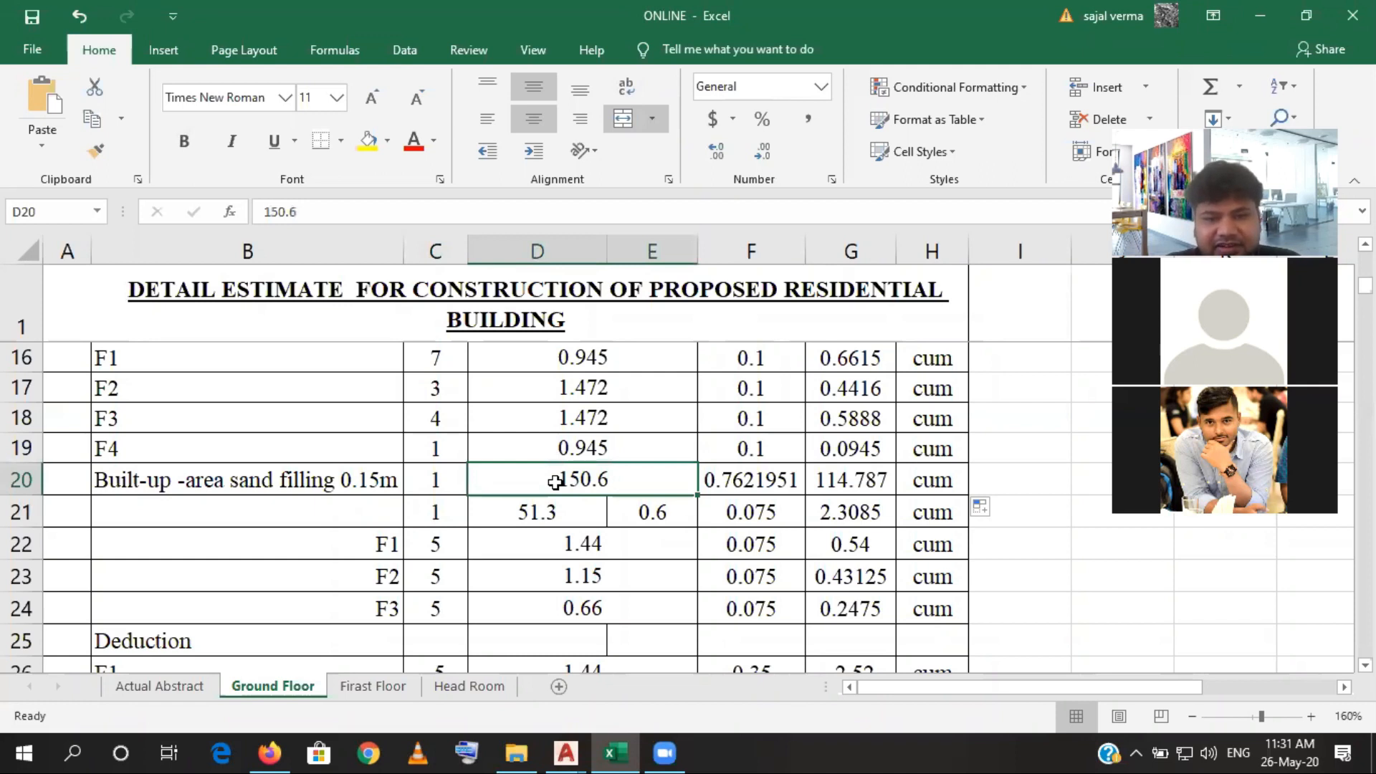
pyautogui.moveTo(654, 744)
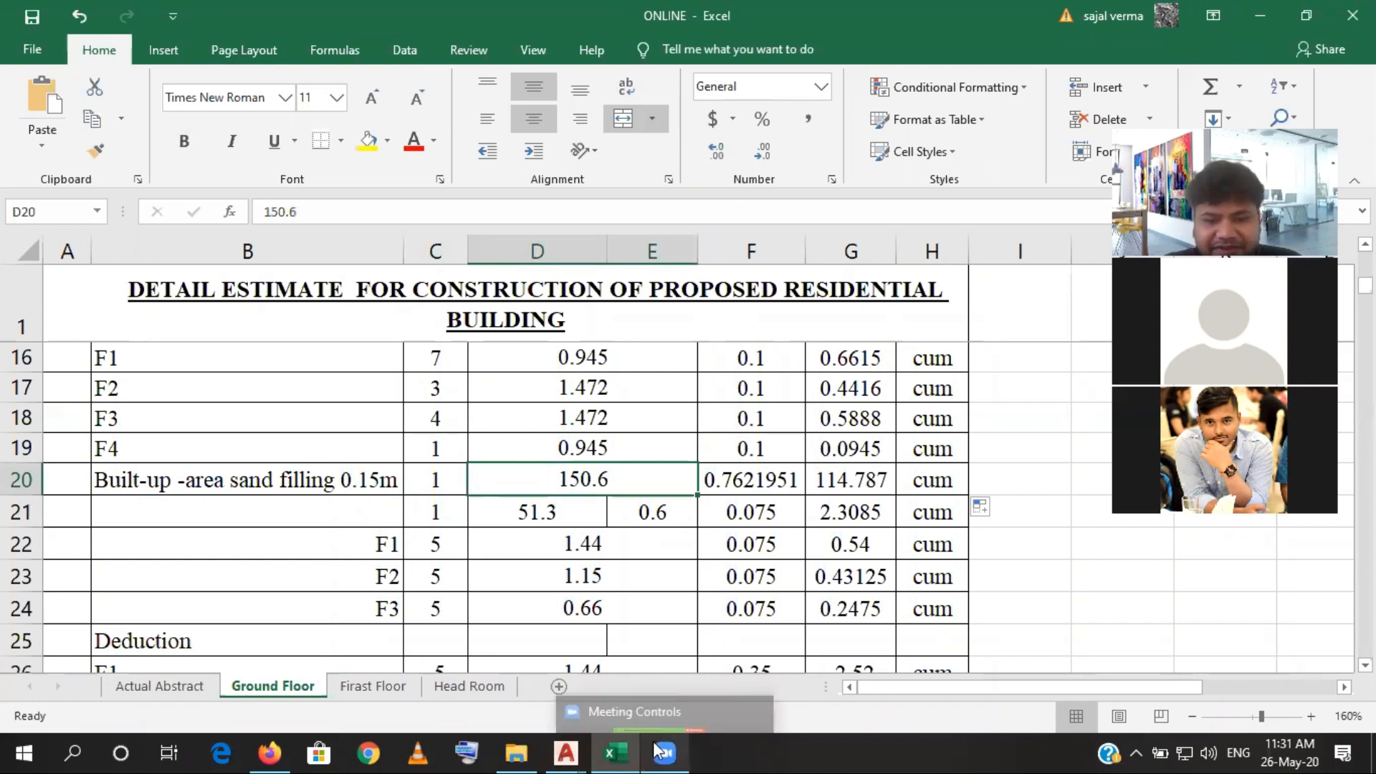
pyautogui.moveTo(582, 750)
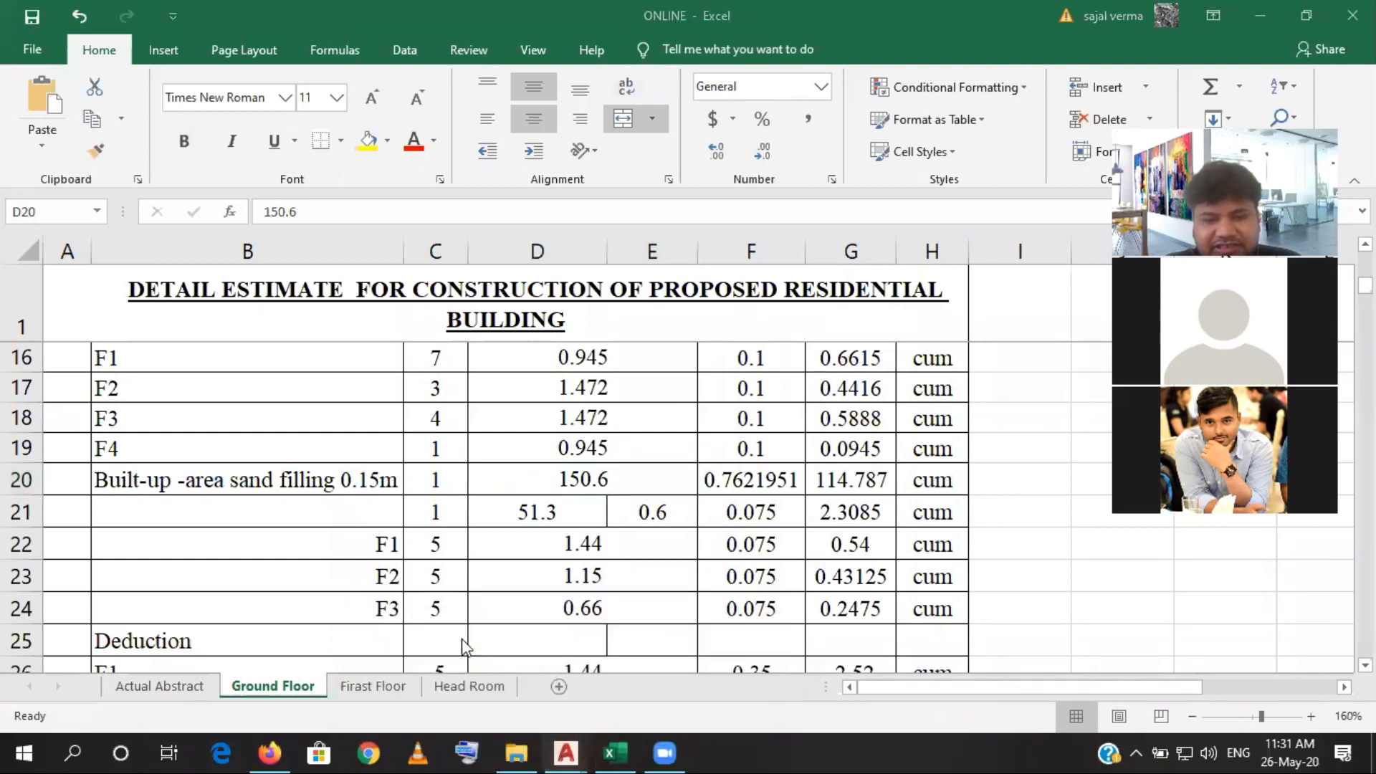
# - Switch to the AutoCAD final plan drawing, select the building's outer outline and examine it around the staircase and portico
pyautogui.hotkey('alt', 'Tab')
pyautogui.scroll(3, 652, 351)
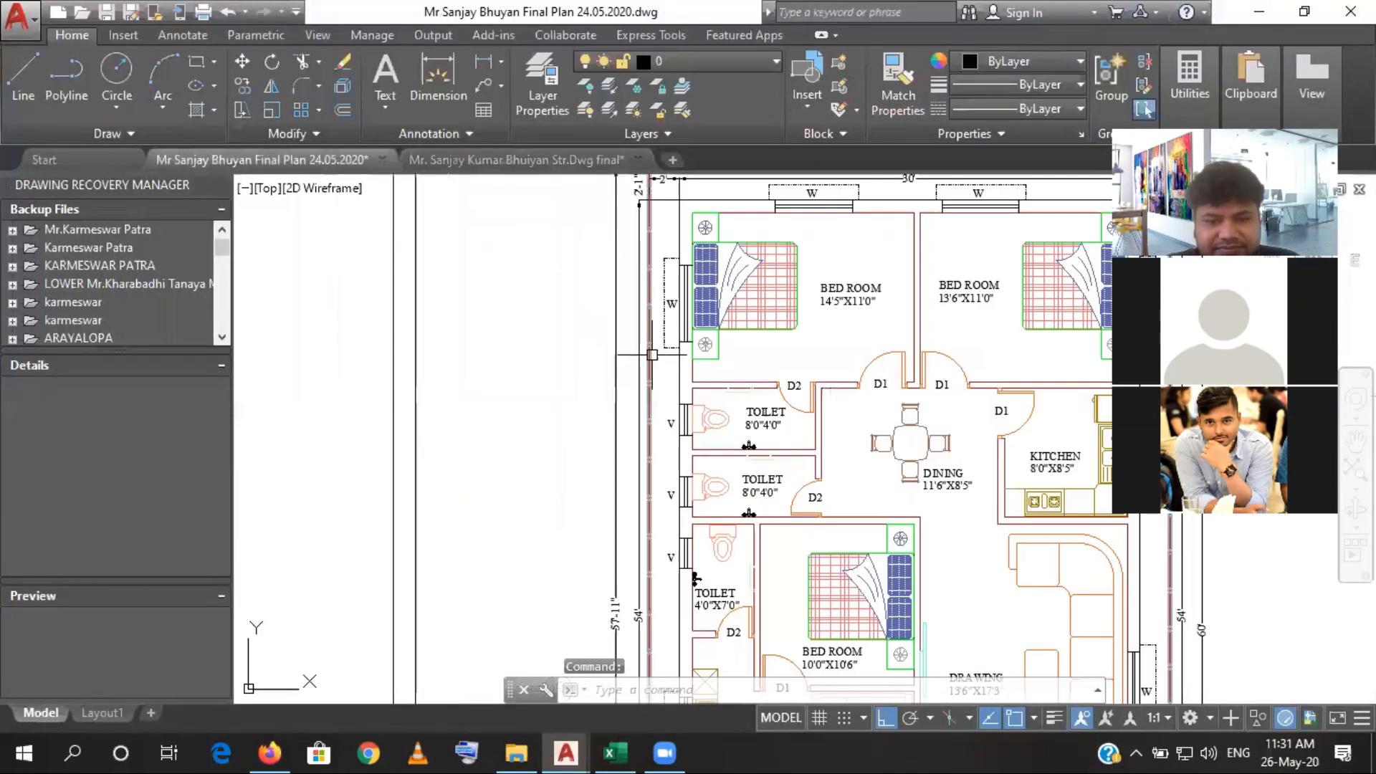
pyautogui.click(679, 415)
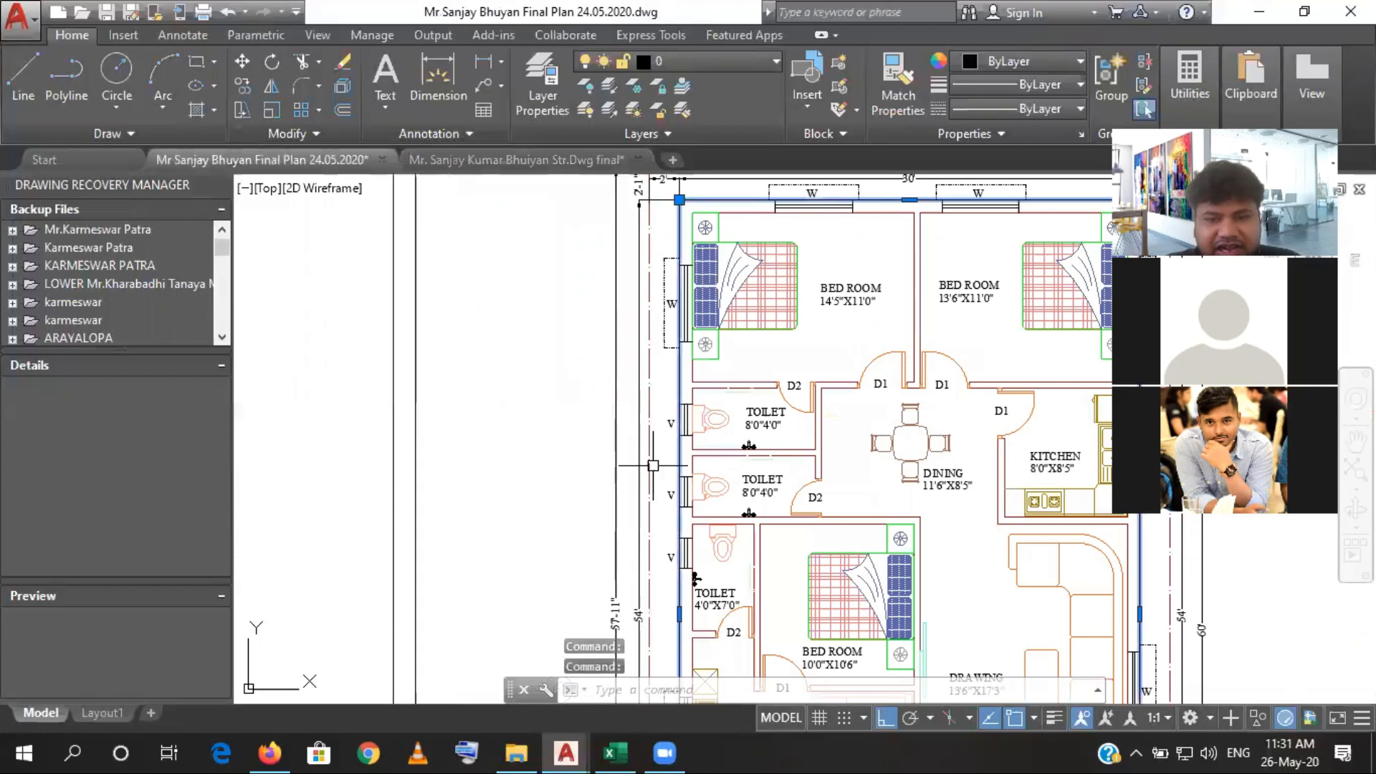
pyautogui.scroll(-4, 653, 466)
pyautogui.moveTo(669, 534); pyautogui.dragTo(647, 342)
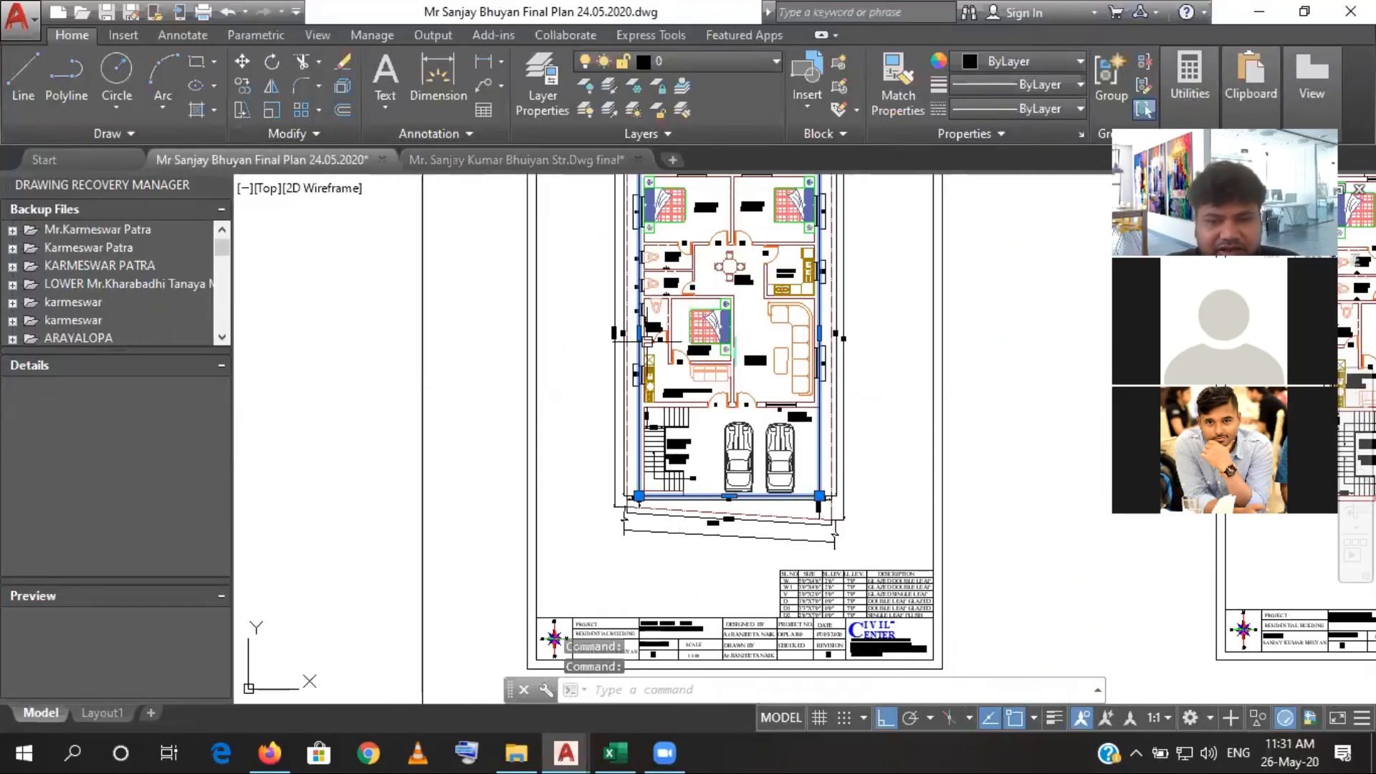
pyautogui.scroll(4, 737, 499)
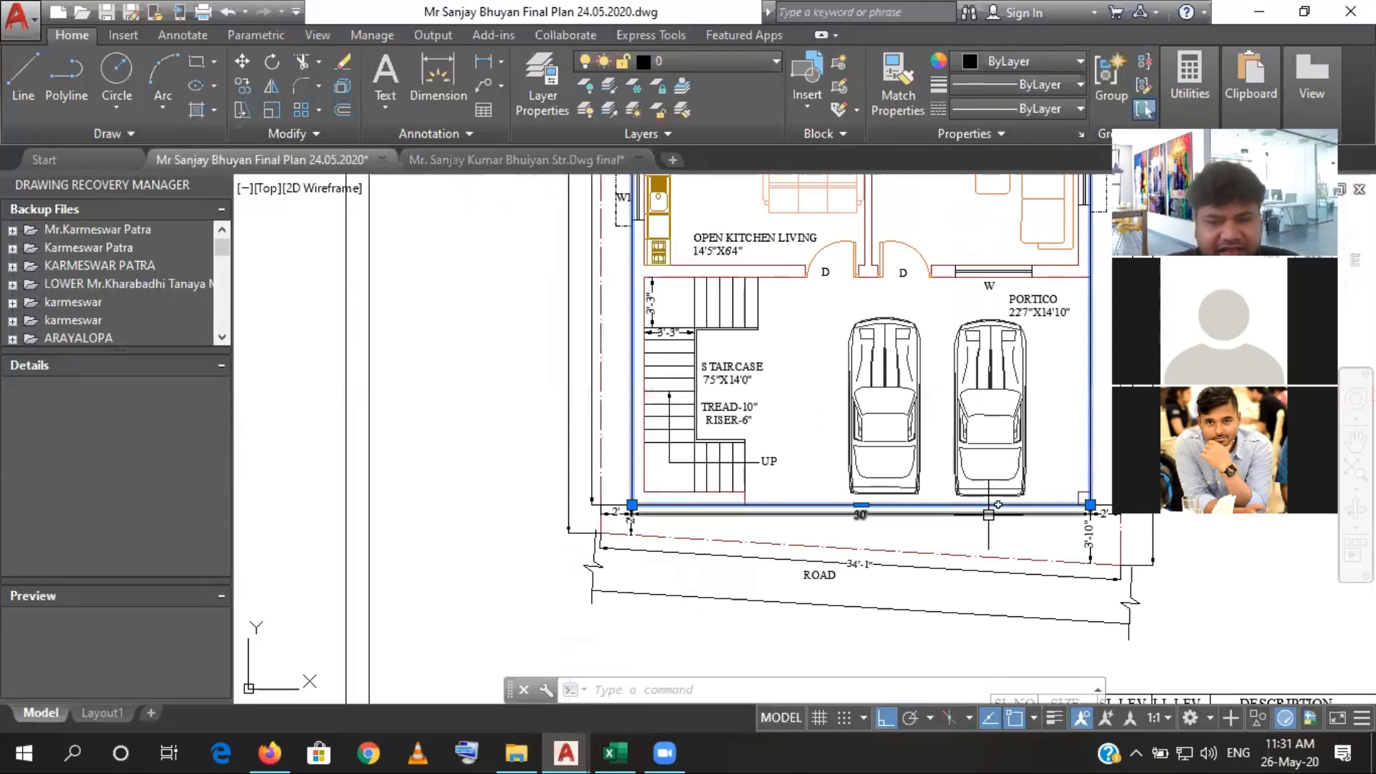
pyautogui.scroll(4, 675, 506)
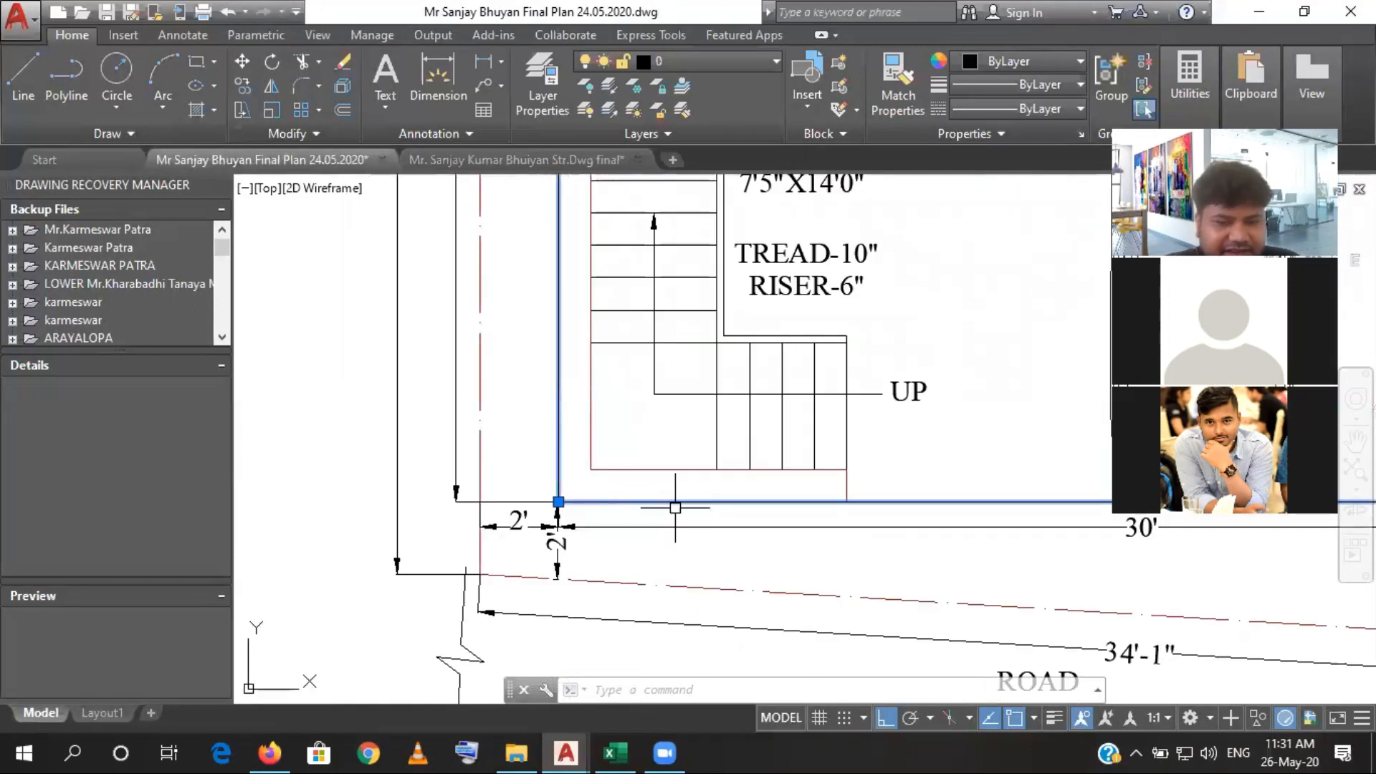
pyautogui.scroll(-2, 675, 507)
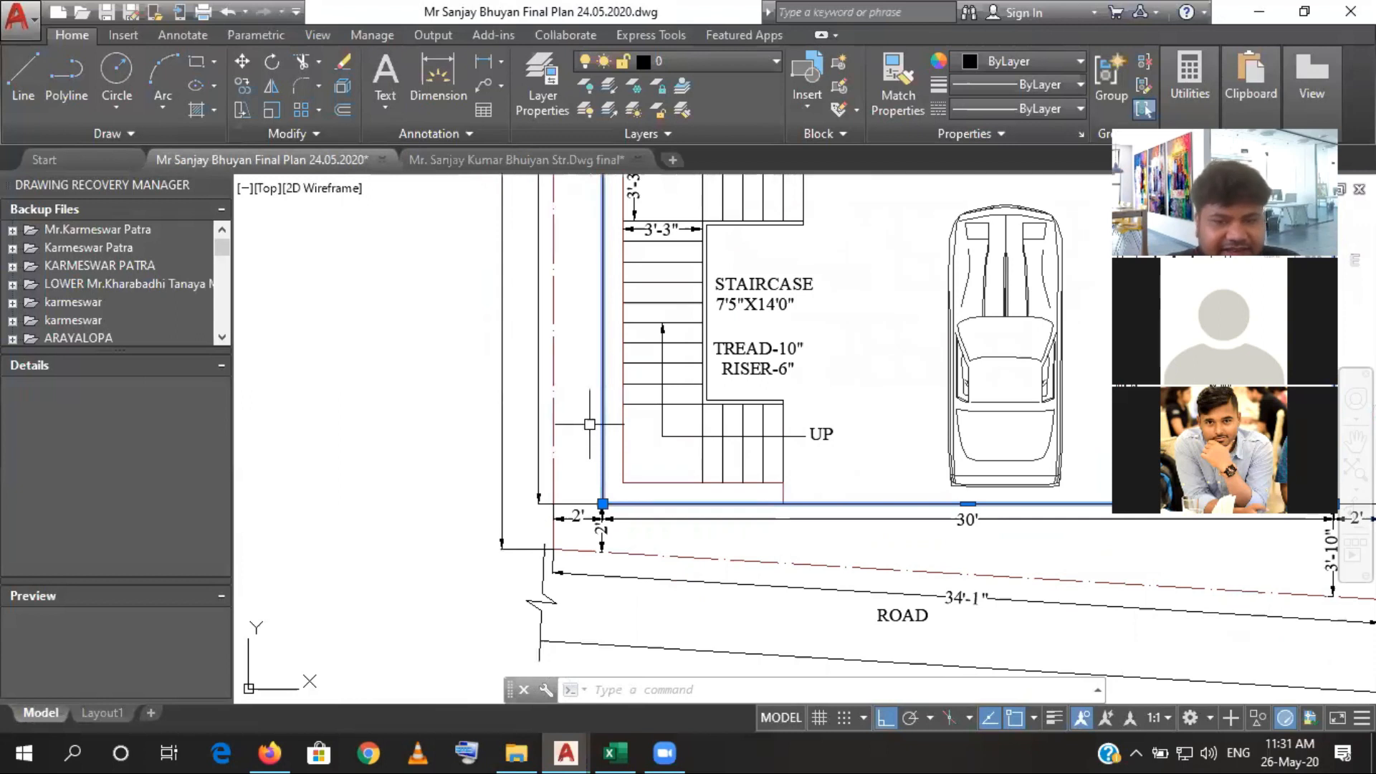
# - In the structural drawing, list the properties of the outer beam outline in the plinth beam layout to read its area
pyautogui.click(516, 159)
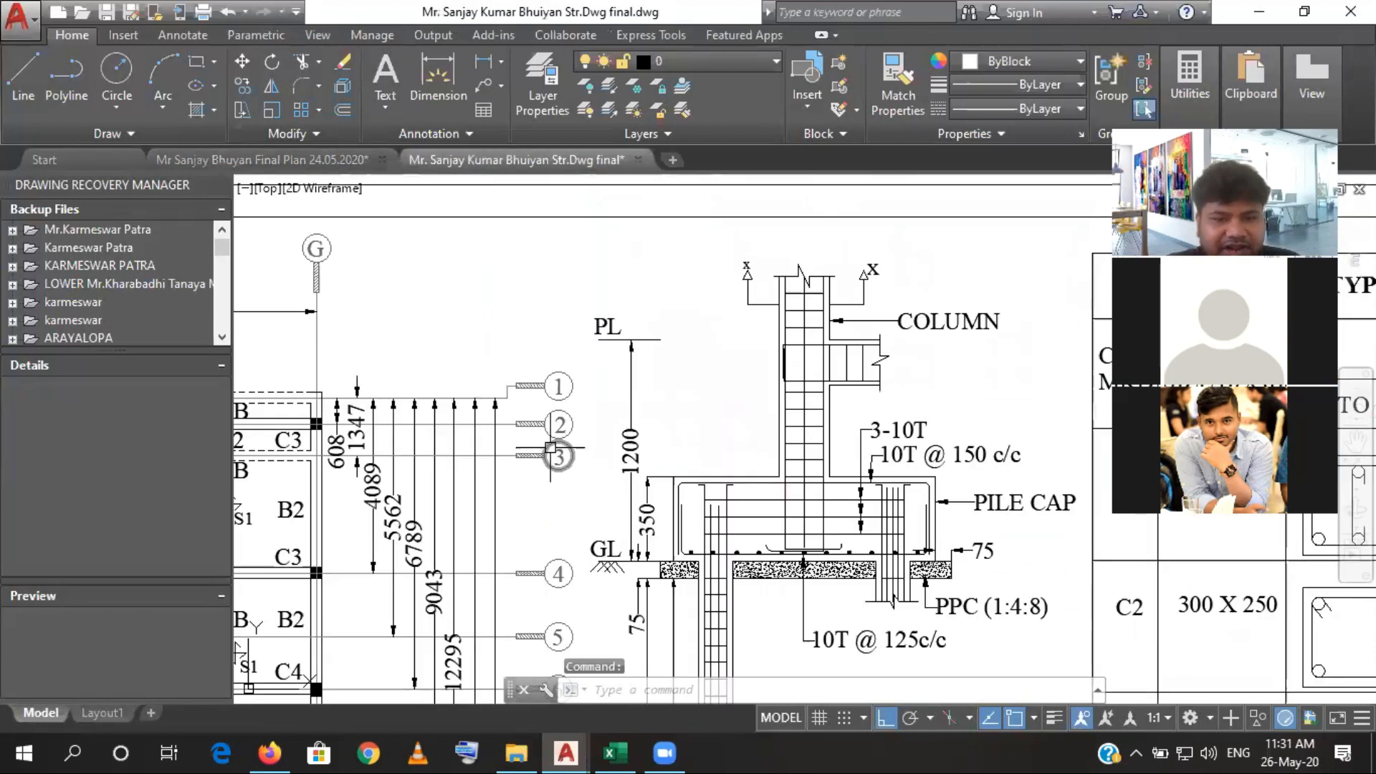
pyautogui.scroll(-10, 550, 448)
pyautogui.moveTo(557, 462); pyautogui.dragTo(663, 427)
pyautogui.scroll(4, 480, 455)
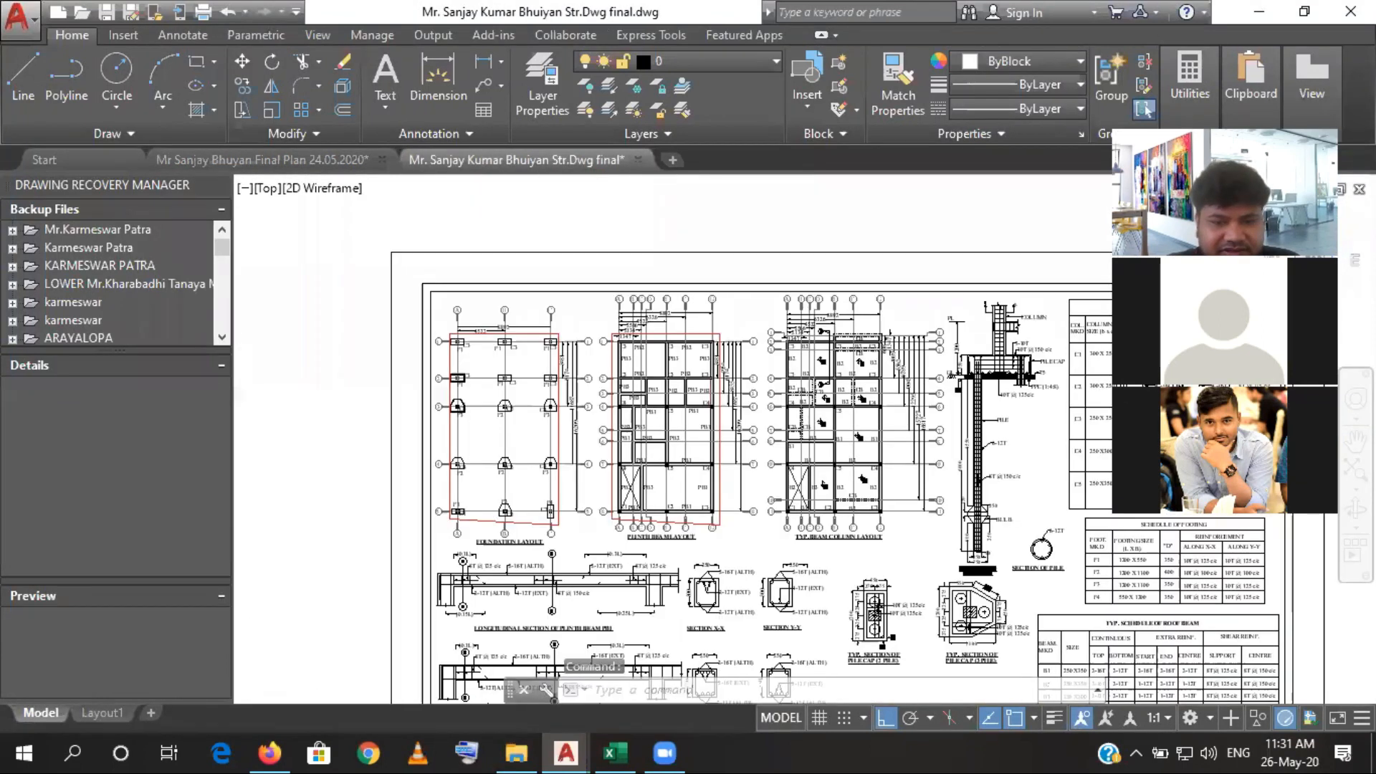
pyautogui.scroll(3, 479, 460)
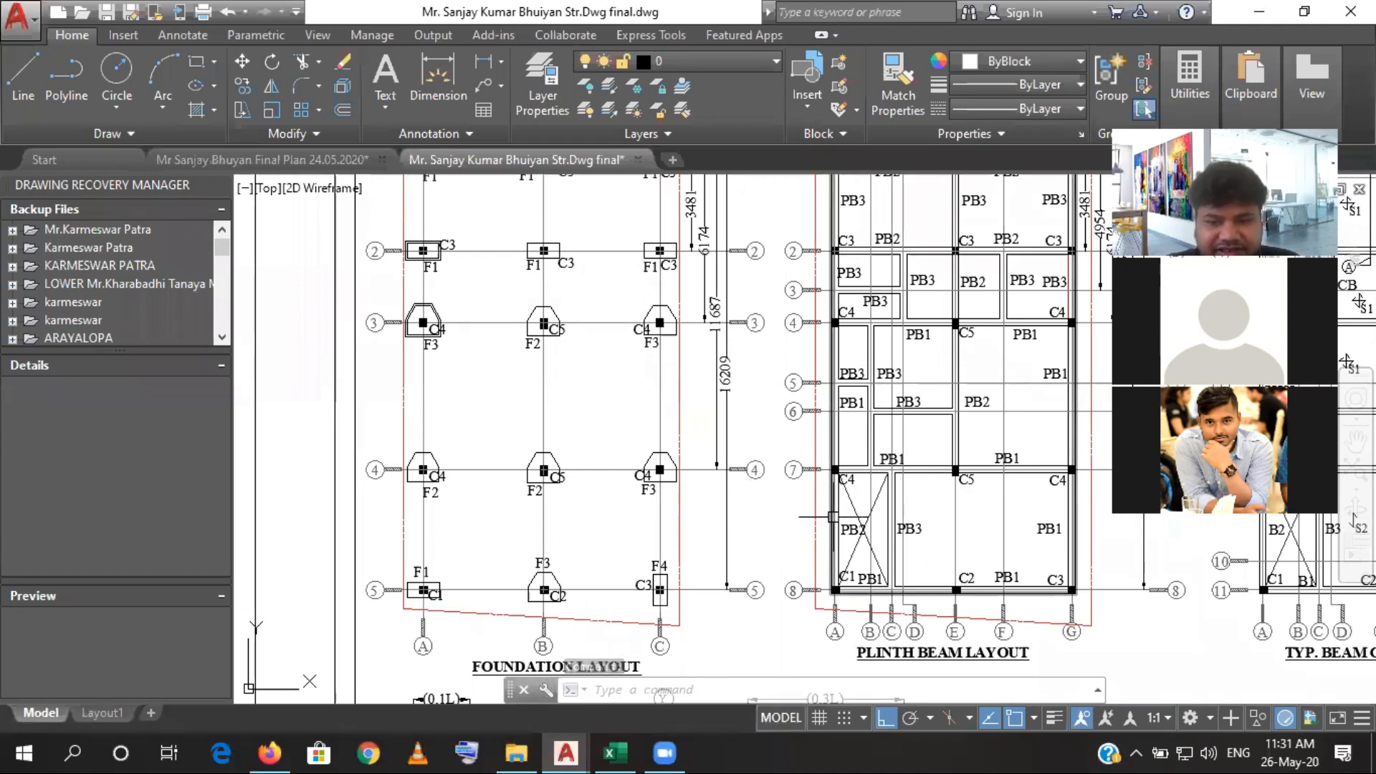
pyautogui.click(833, 517)
pyautogui.scroll(-4, 733, 428)
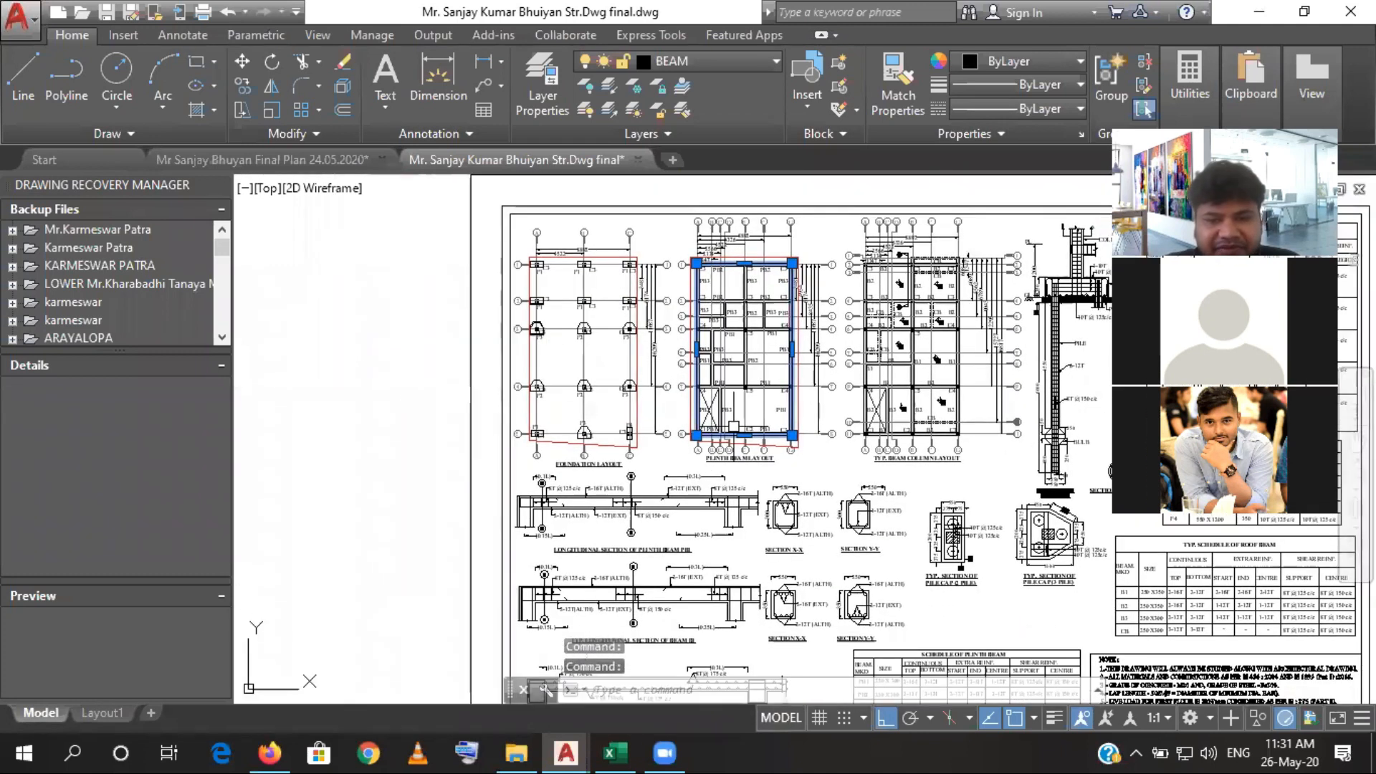
pyautogui.scroll(8, 733, 428)
pyautogui.scroll(-5, 714, 401)
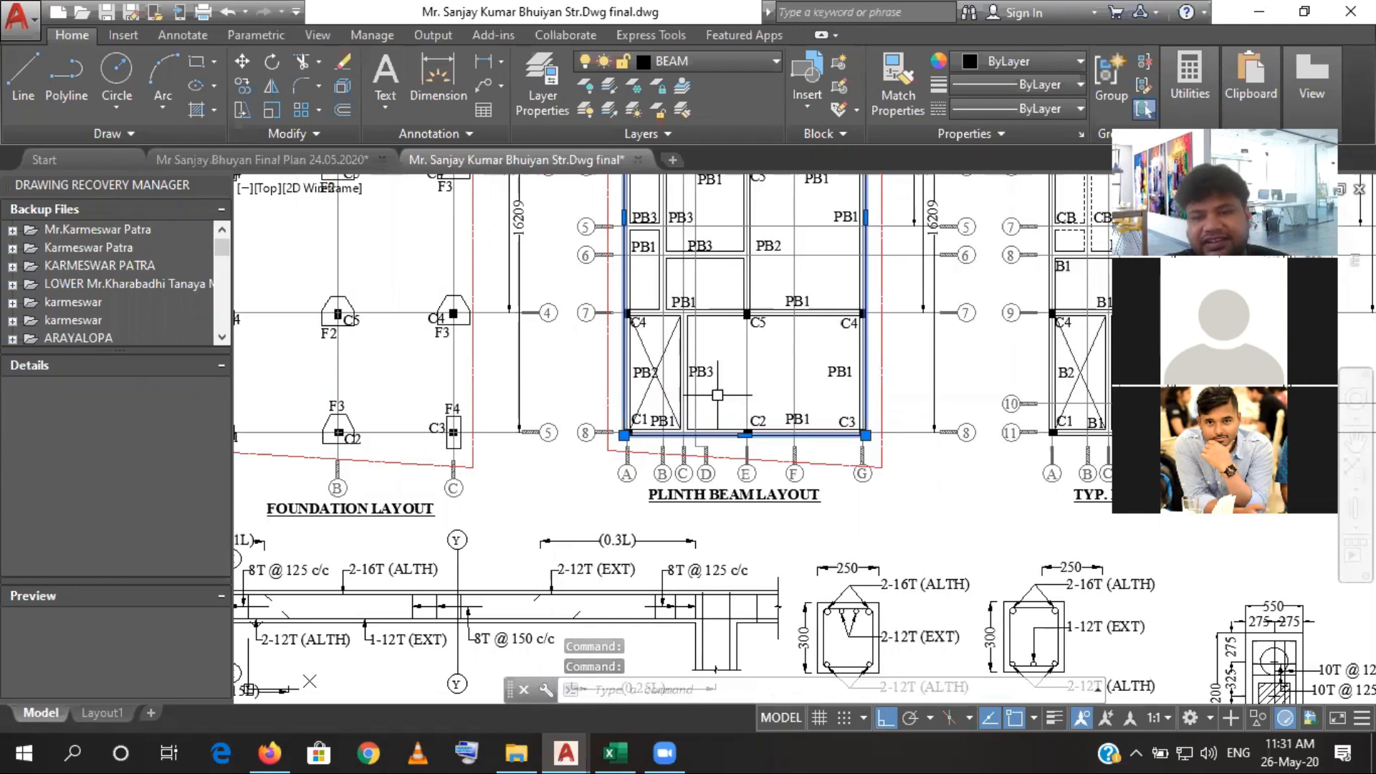
pyautogui.write('l')
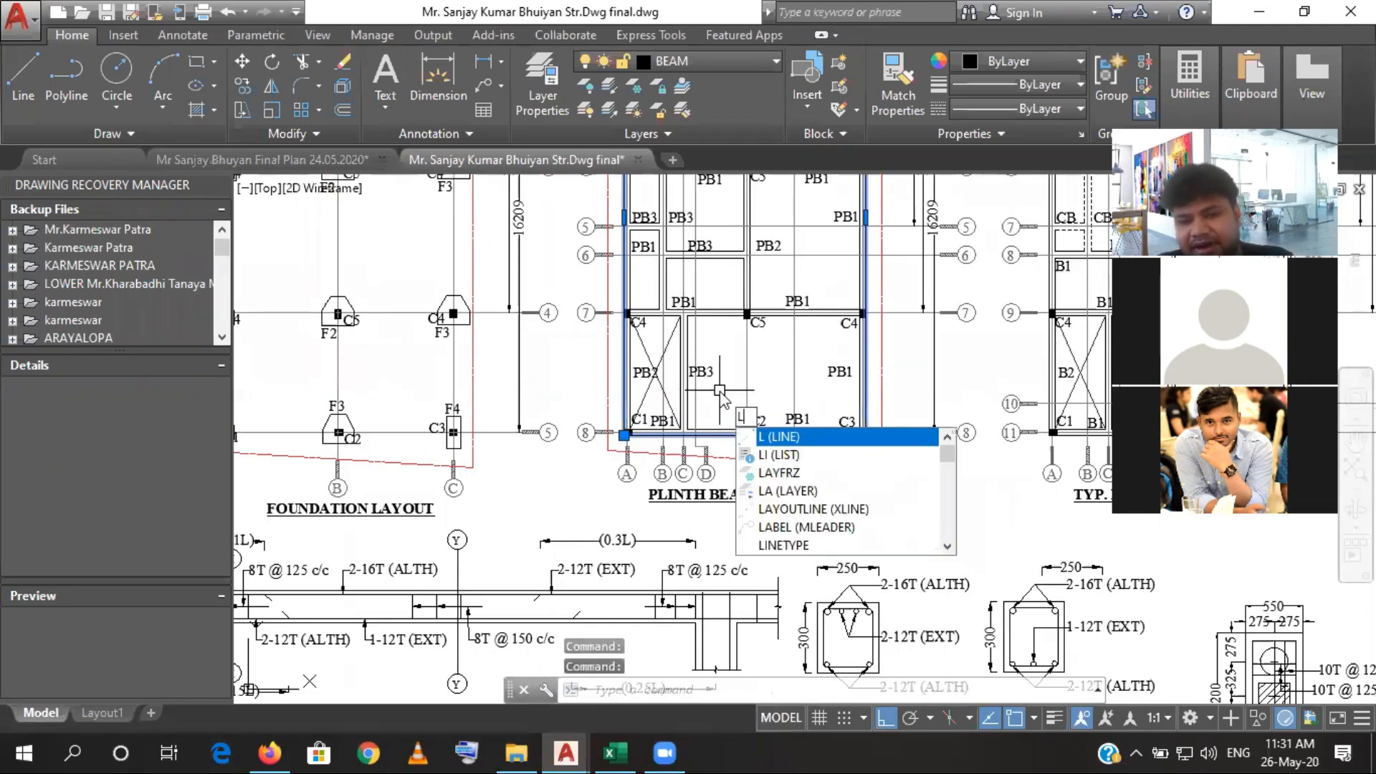
pyautogui.write('i')
pyautogui.press('Return')
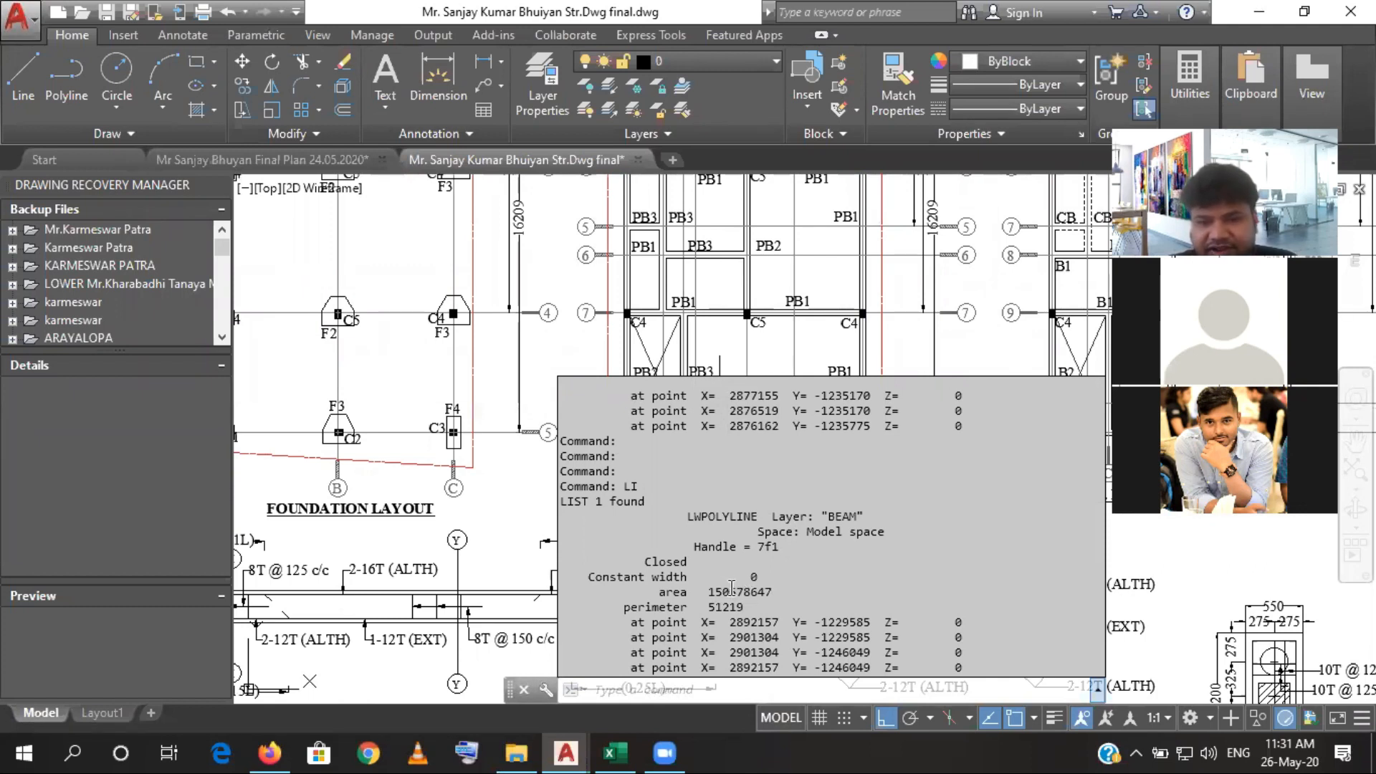
pyautogui.click(624, 334)
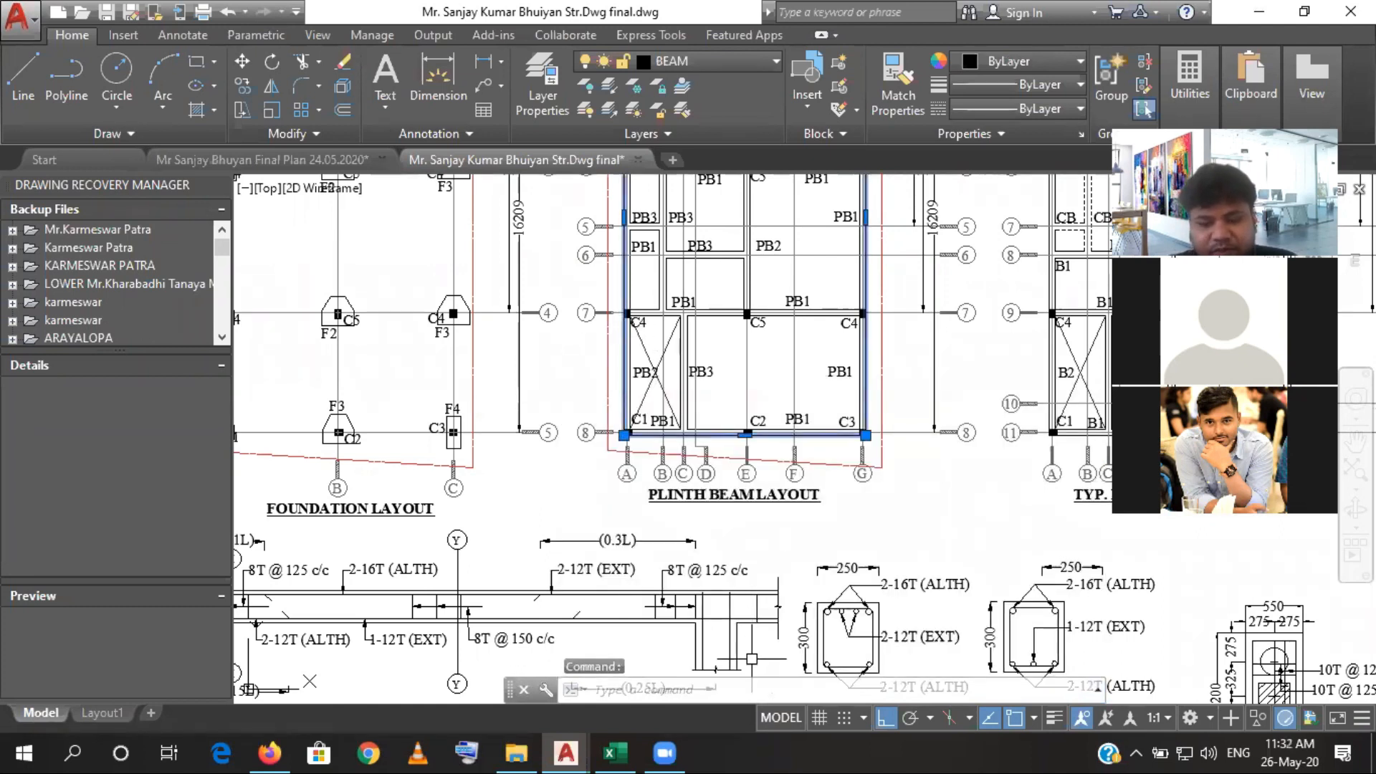
# - Switch to the Excel estimate and set the depth of the built-up area sand filling row to 1.2
pyautogui.click(614, 752)
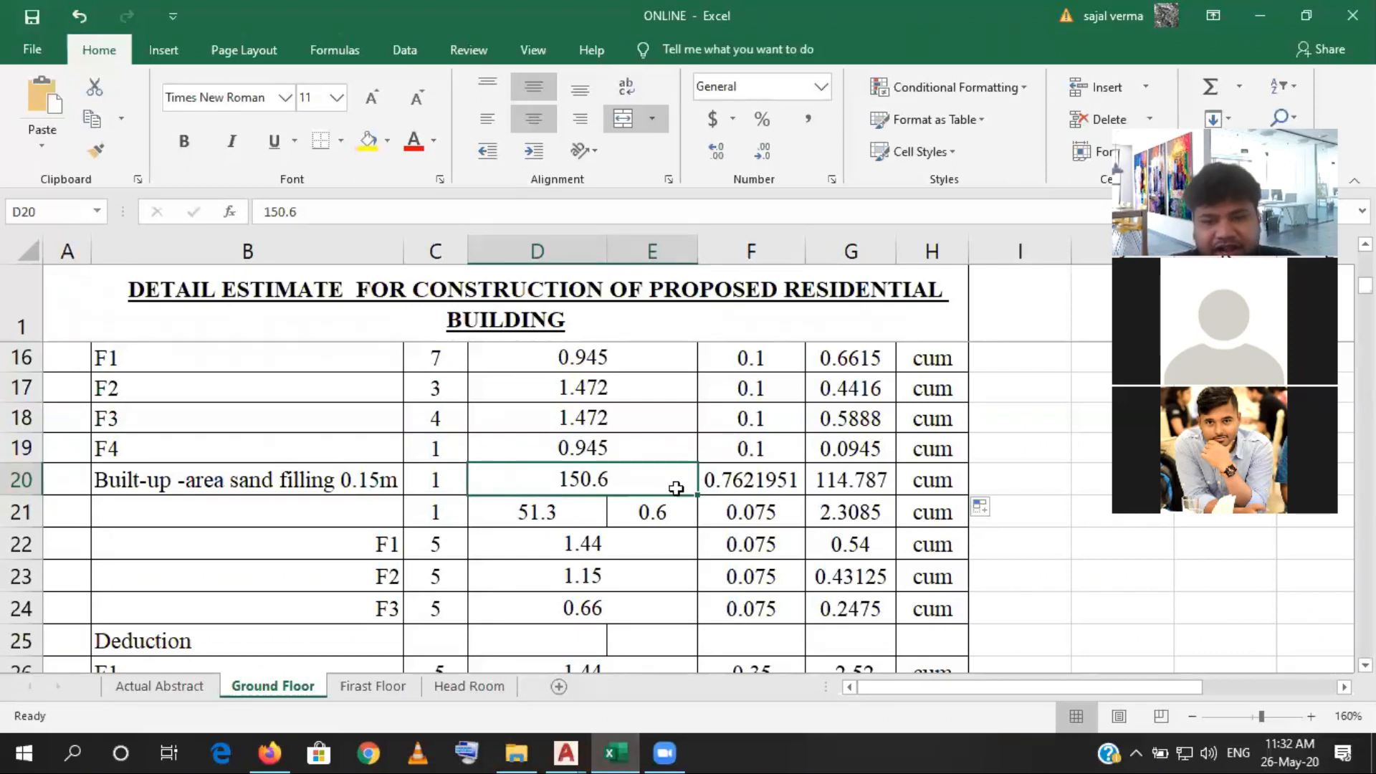
pyautogui.click(756, 488)
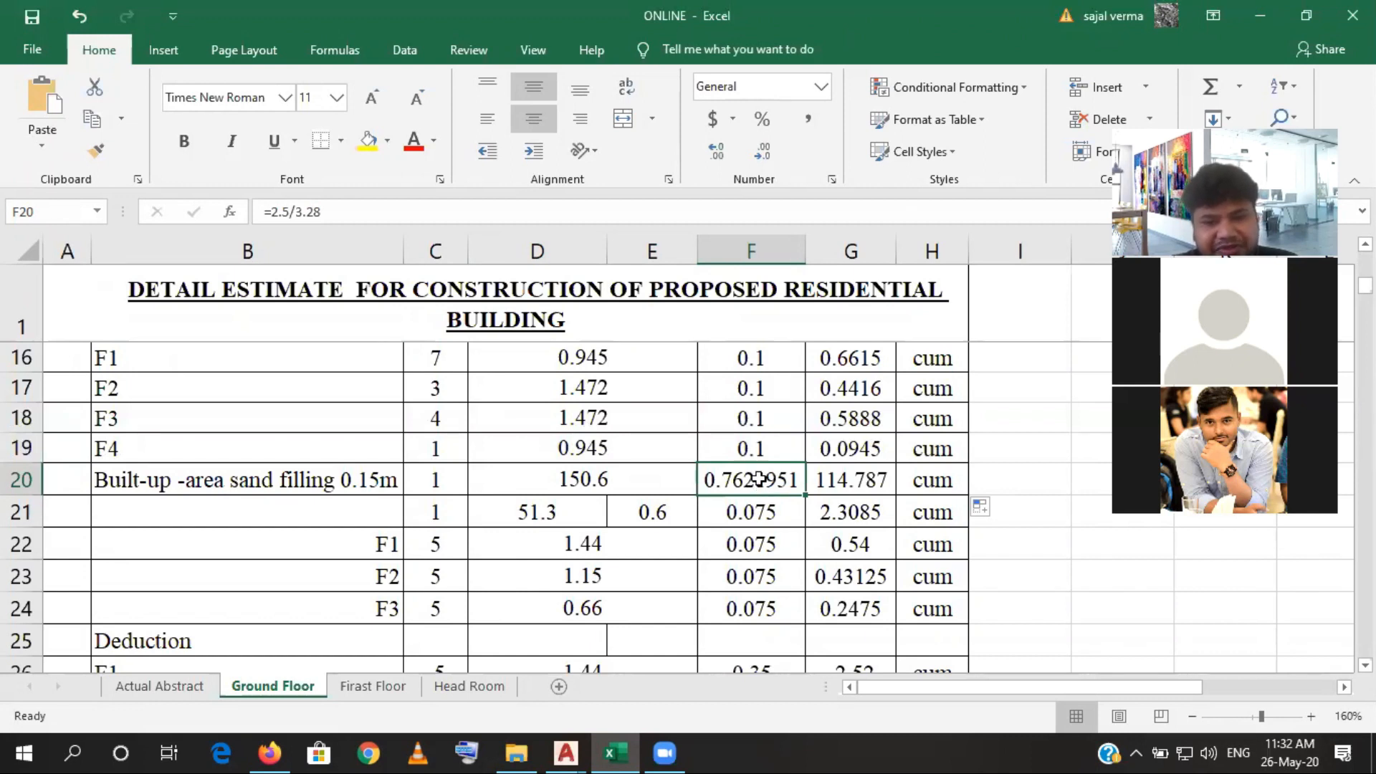
pyautogui.write('1.2')
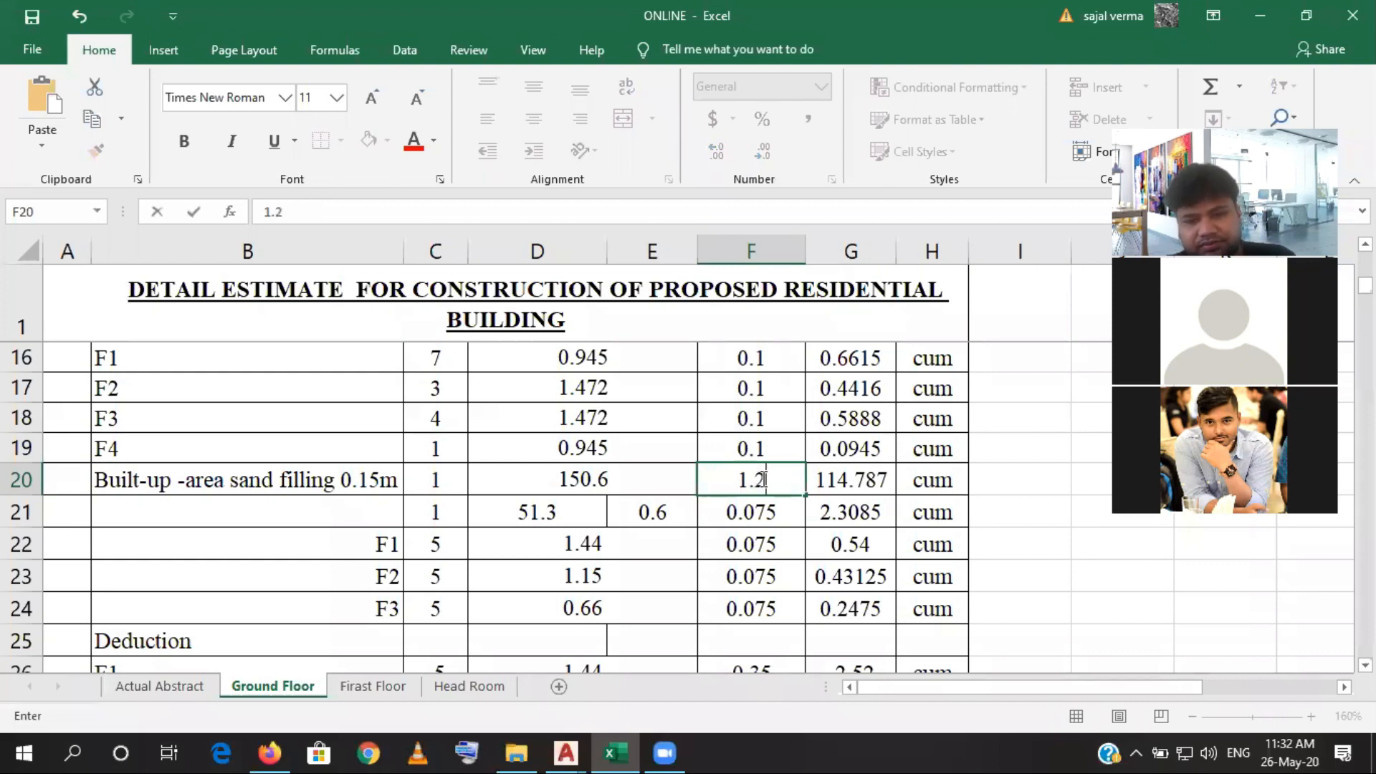
pyautogui.press('Return')
pyautogui.click(760, 480)
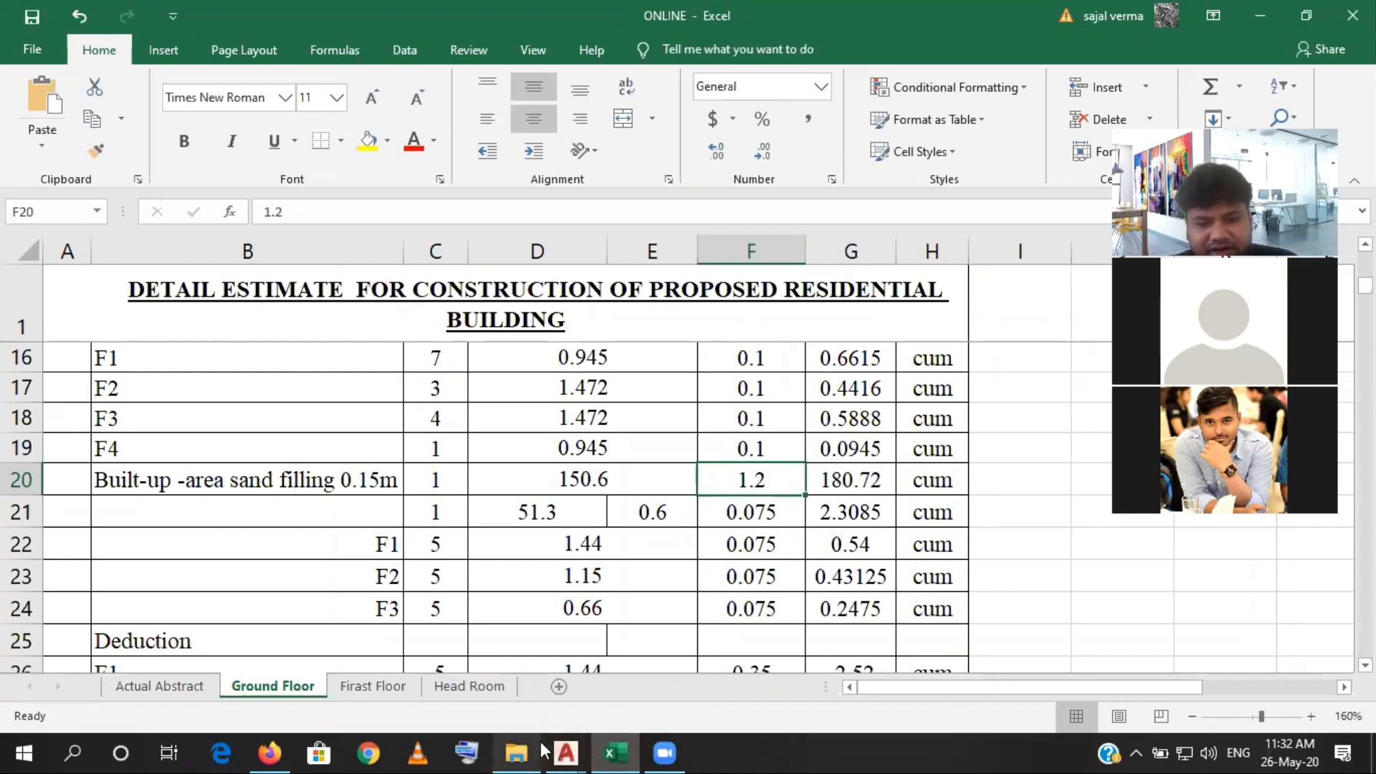
# - Switch to the AutoCAD structural drawing and examine the pile cap section's plinth level, beam and pile cap depth dimensions
pyautogui.moveTo(567, 751)
pyautogui.click(673, 663)
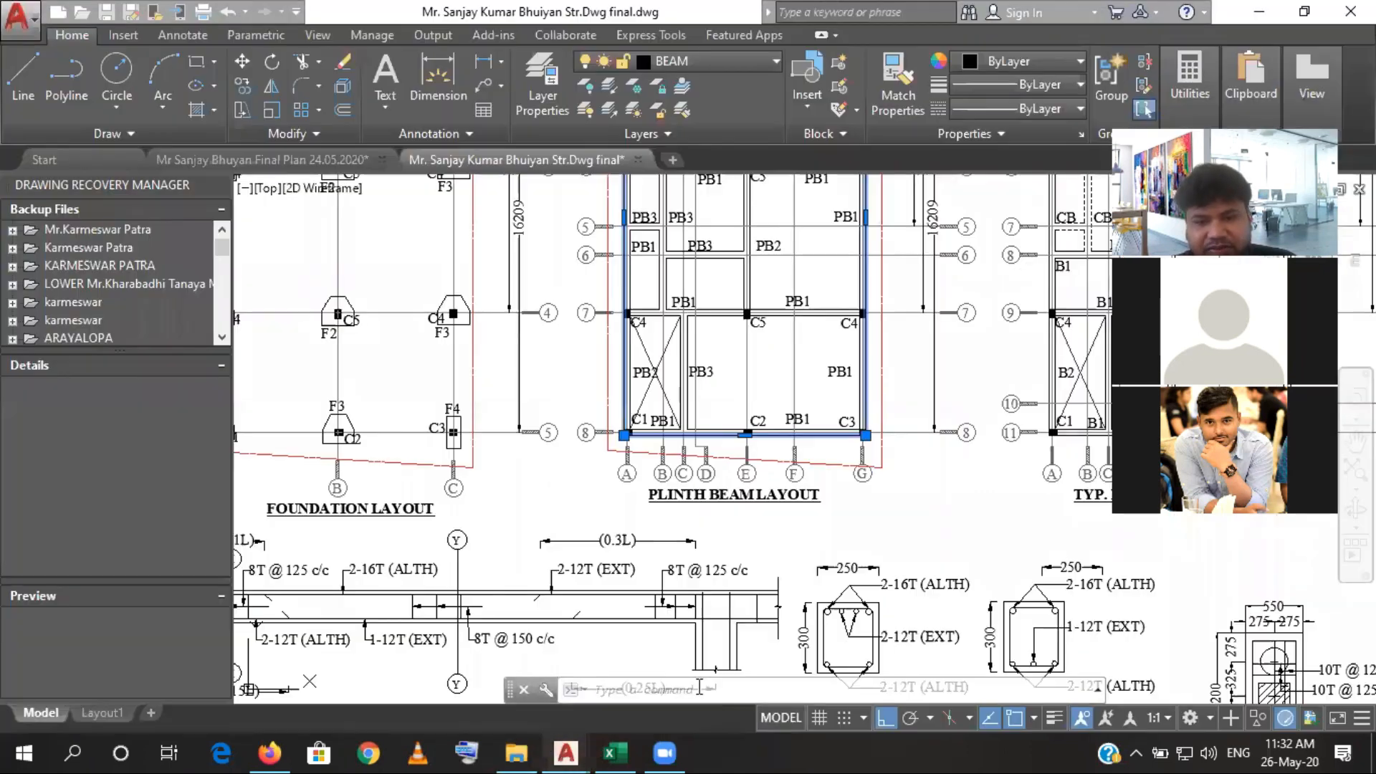
pyautogui.scroll(-5, 899, 466)
pyautogui.scroll(8, 899, 467)
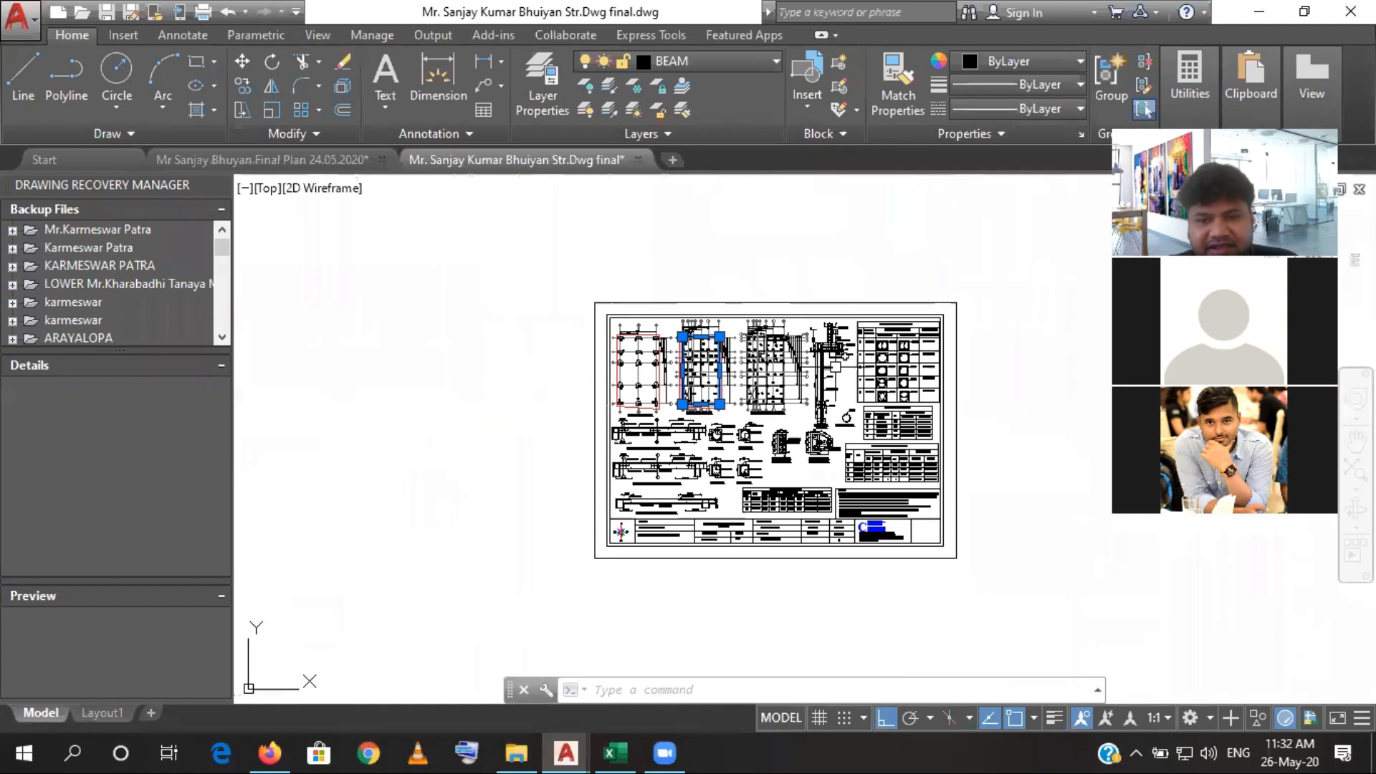
pyautogui.moveTo(840, 327); pyautogui.dragTo(760, 647)
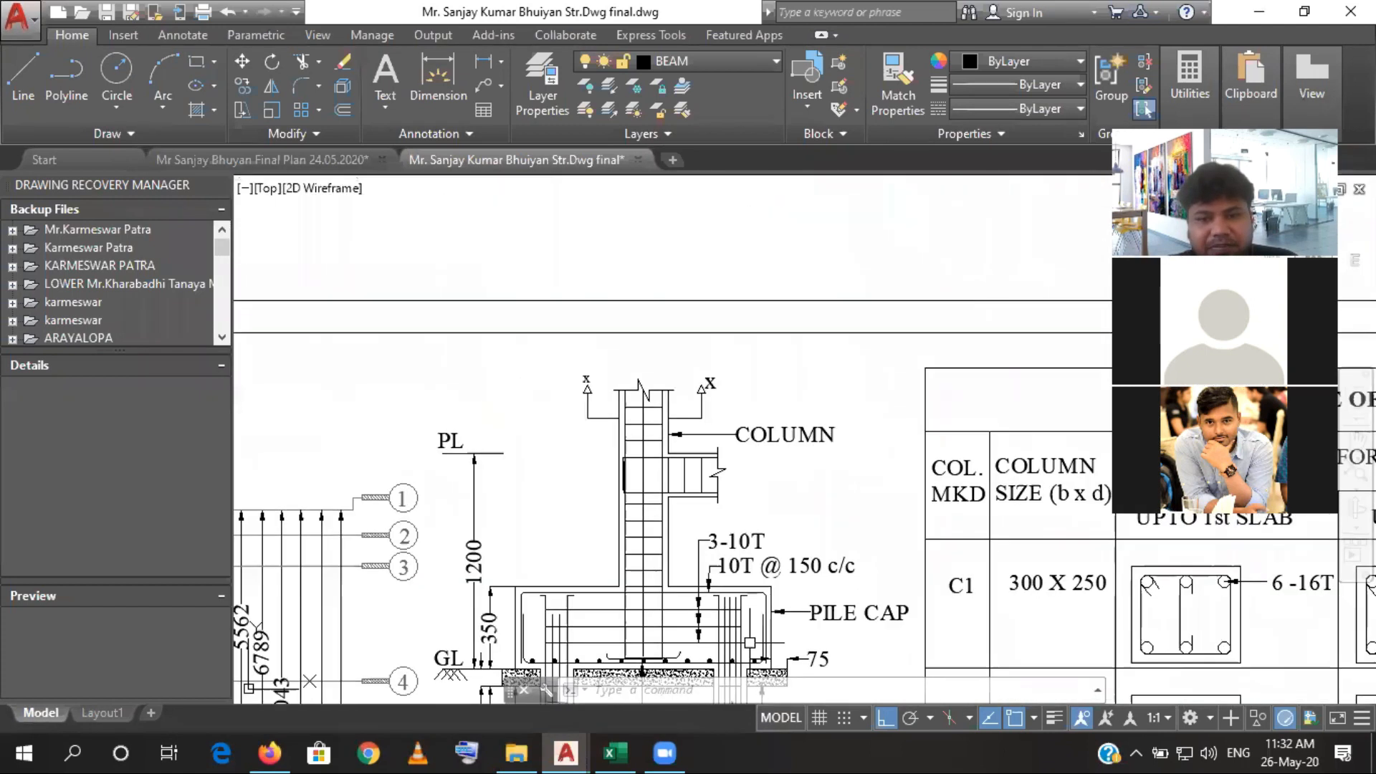
pyautogui.scroll(4, 668, 504)
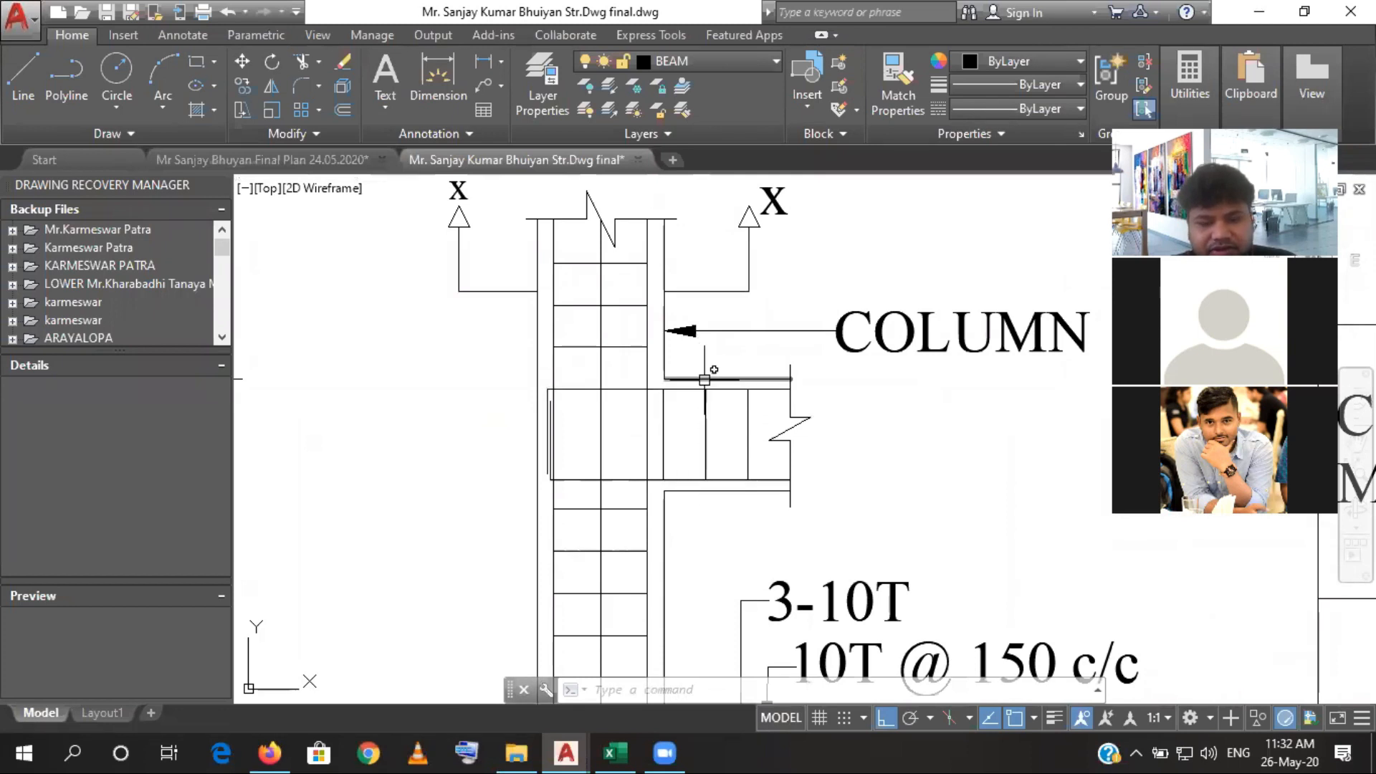
pyautogui.scroll(-4, 699, 493)
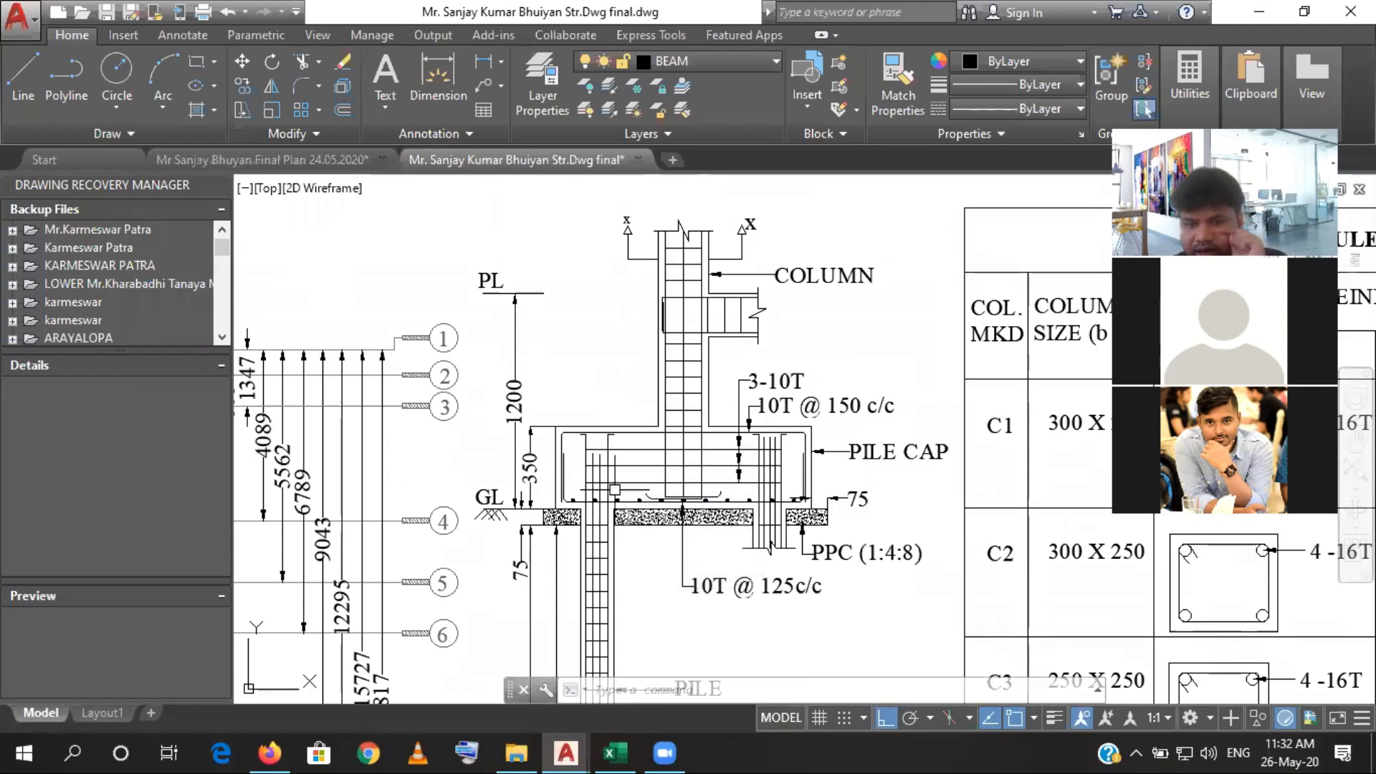
pyautogui.scroll(-2, 615, 470)
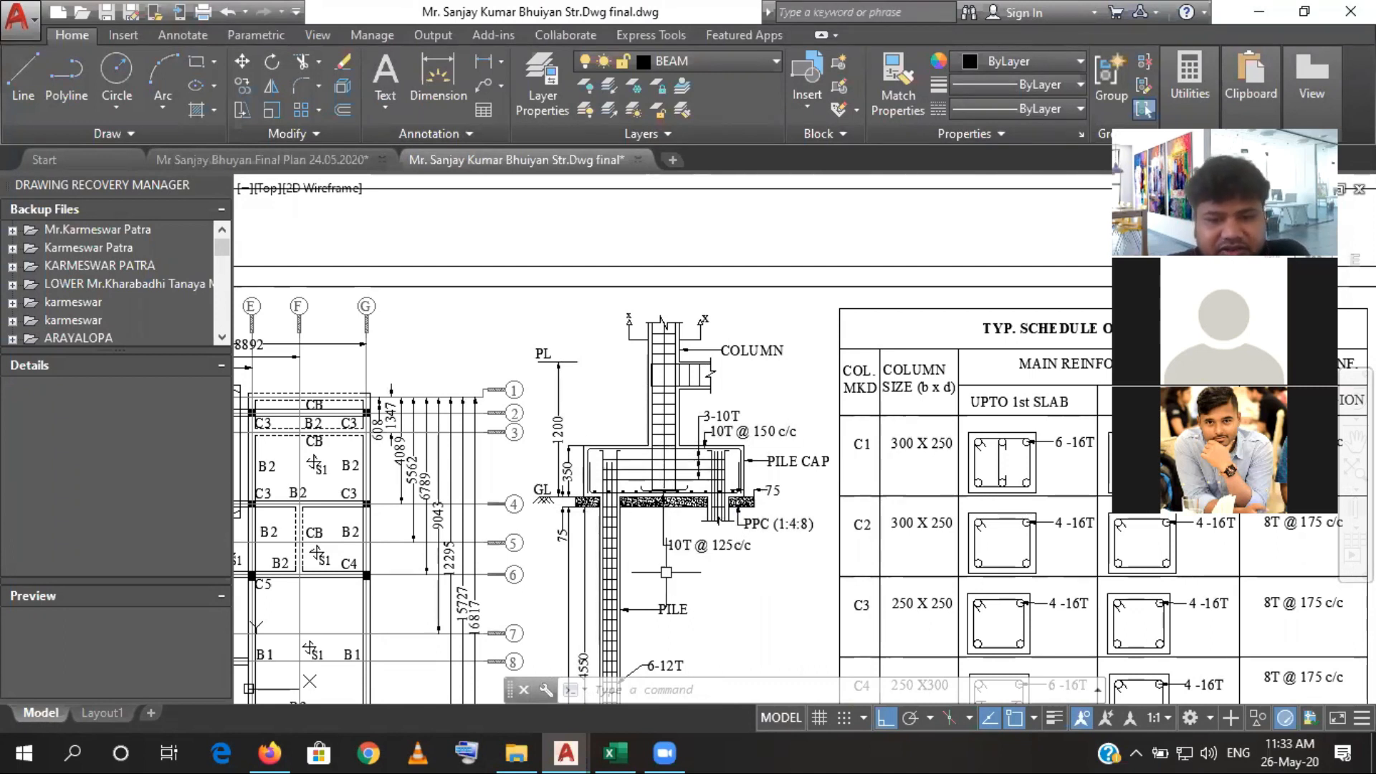
pyautogui.scroll(-4, 670, 450)
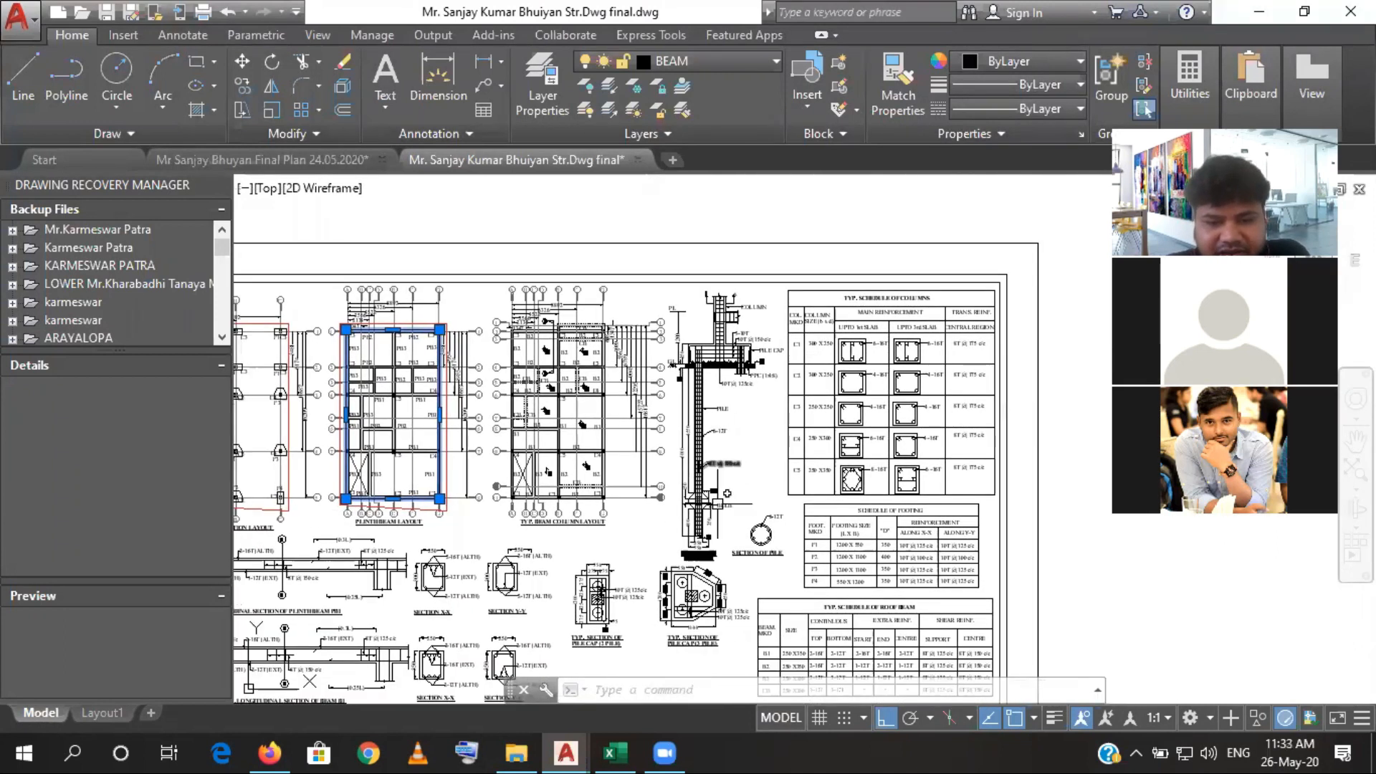
# - Return to the Excel estimate and delete the four leftover rows between the built-up area sand filling row and Deduction
pyautogui.click(628, 749)
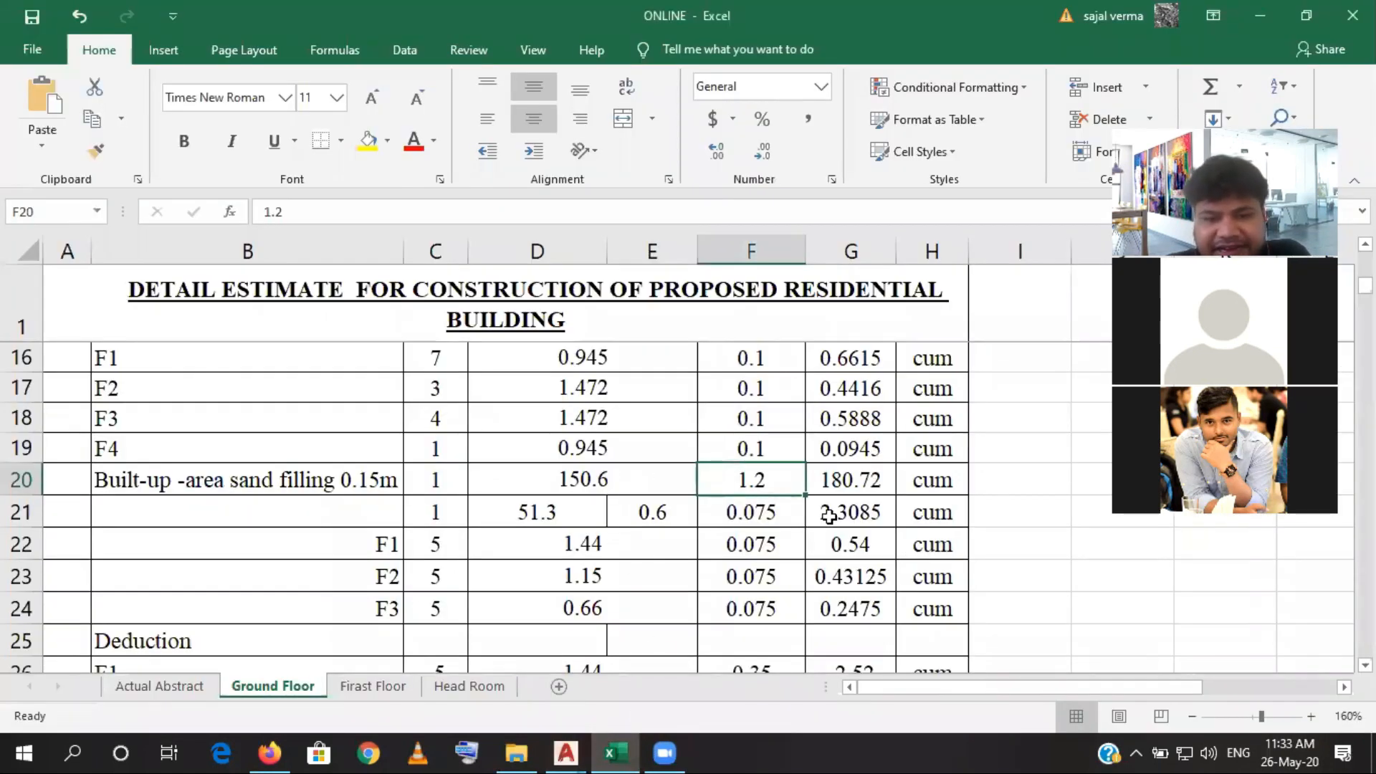
pyautogui.click(347, 511)
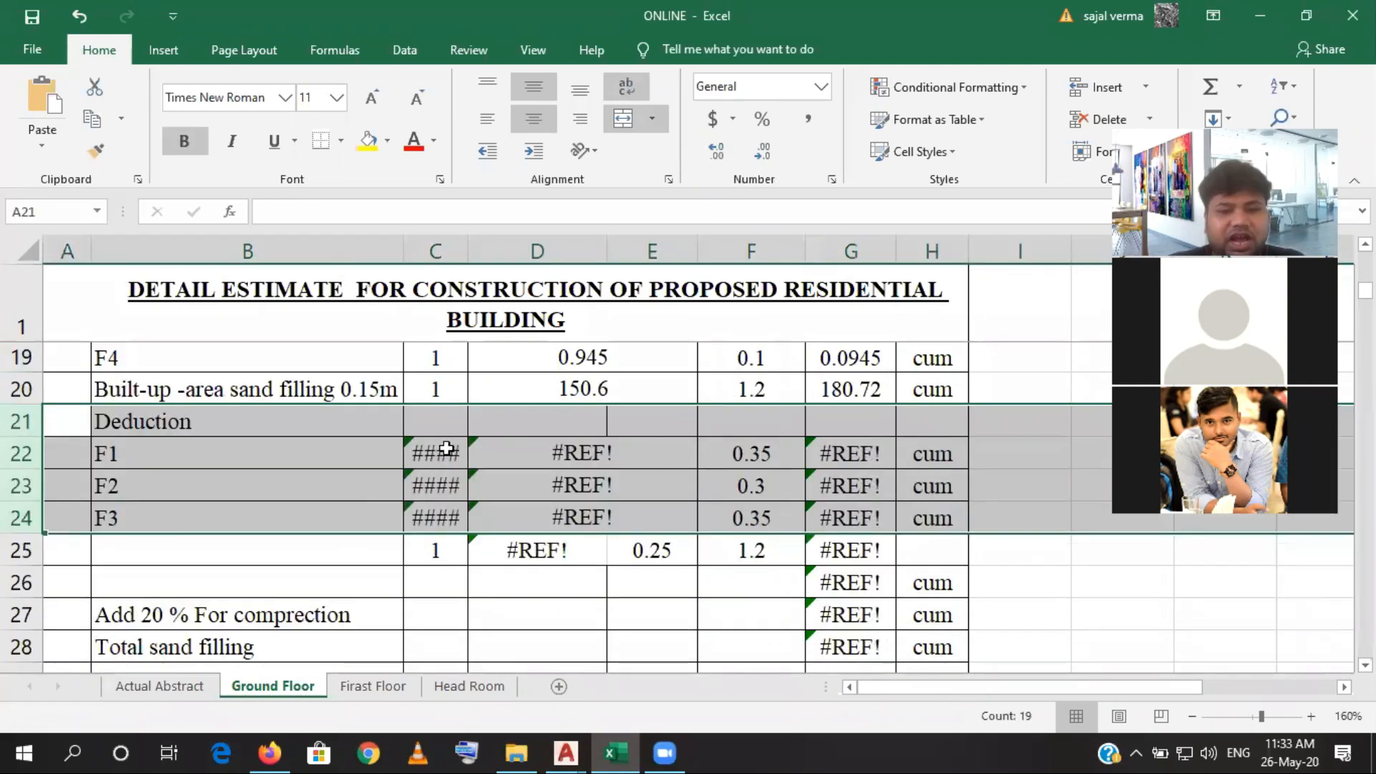
pyautogui.click(448, 452)
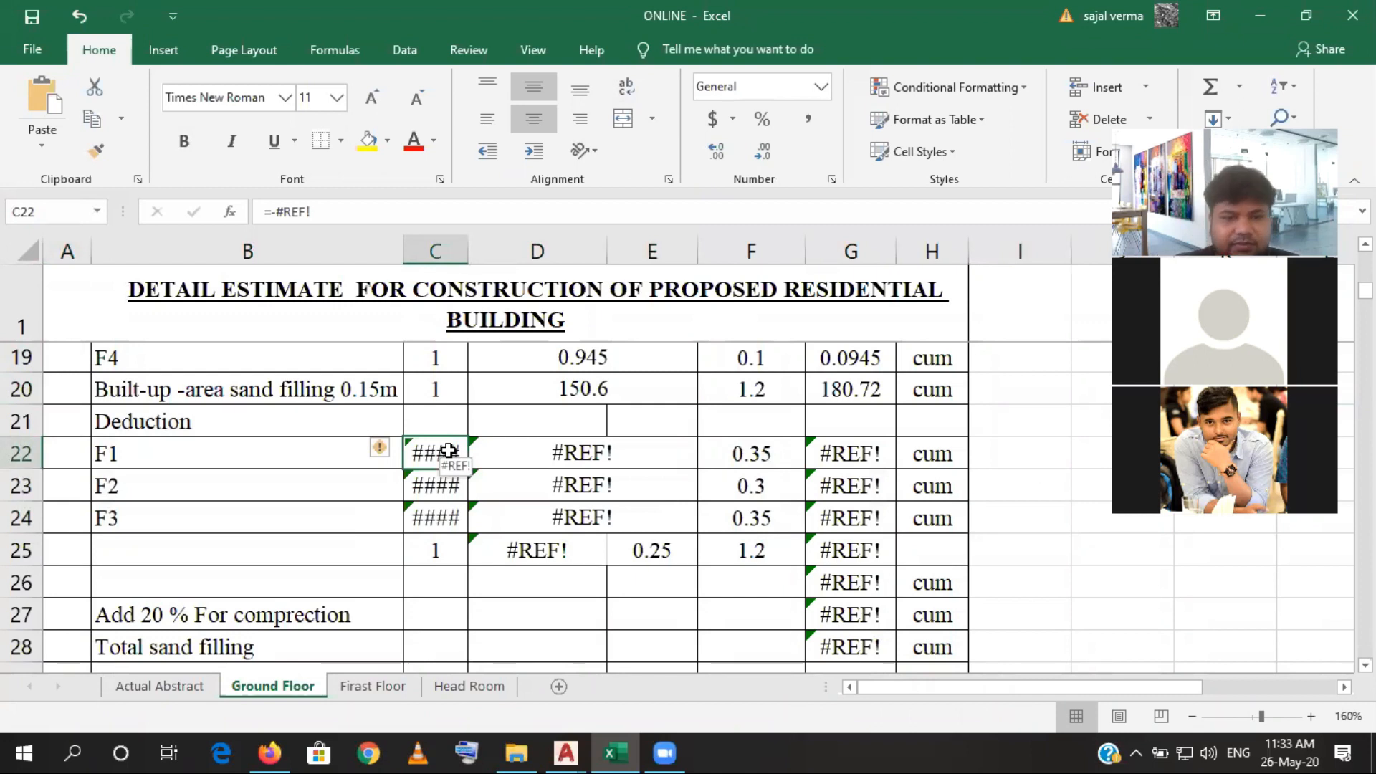
pyautogui.scroll(1, 415, 498)
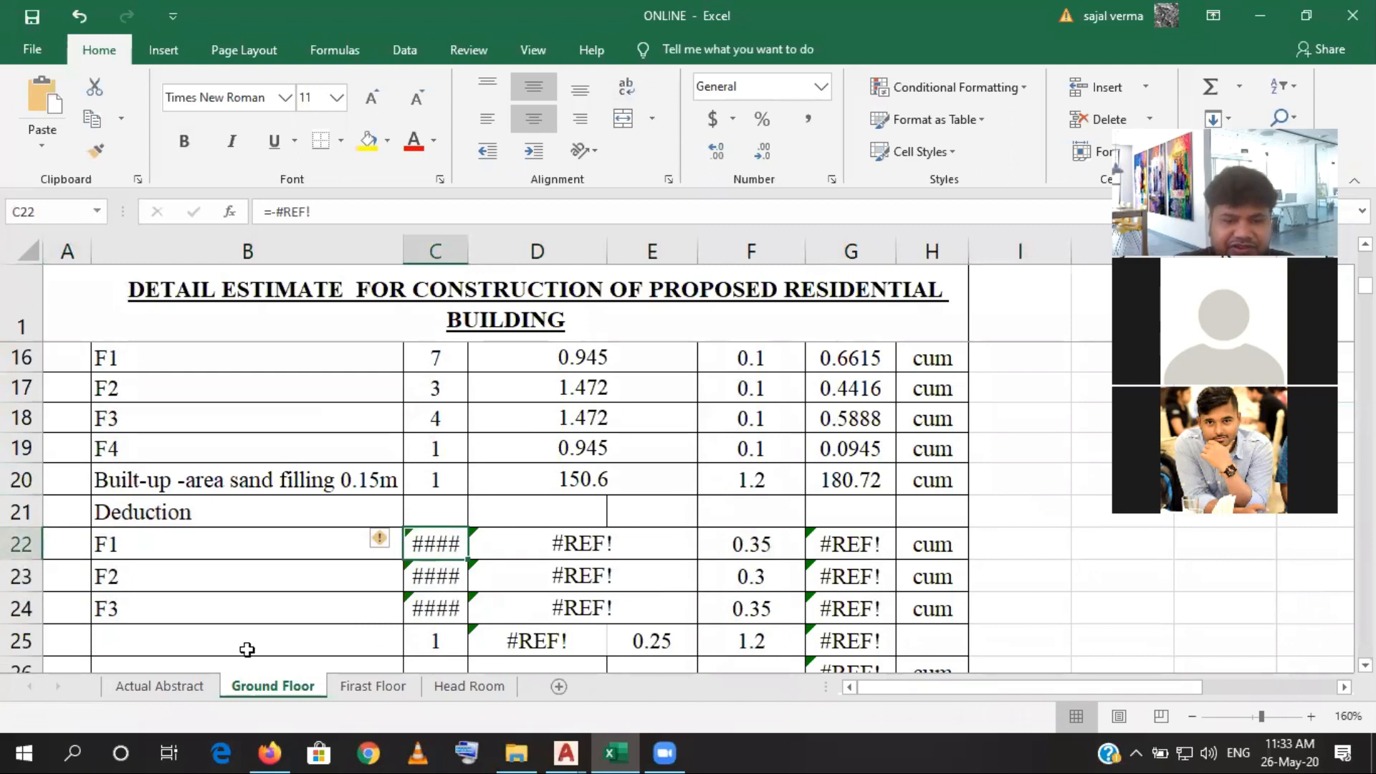
# - Delete the unlabelled row 25 directly beneath the F3 deduction
pyautogui.click(29, 645)
pyautogui.rightClick(28, 647)
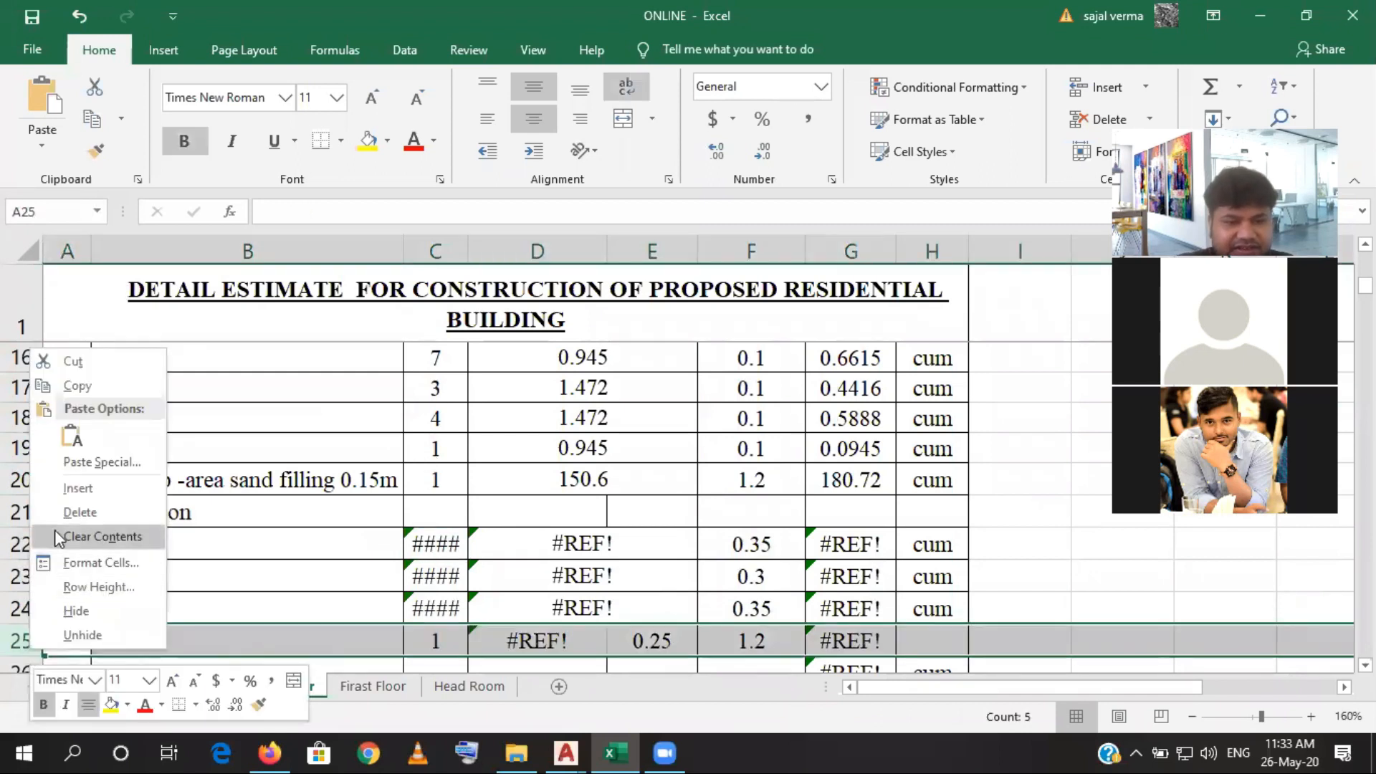
pyautogui.click(70, 510)
pyautogui.click(132, 615)
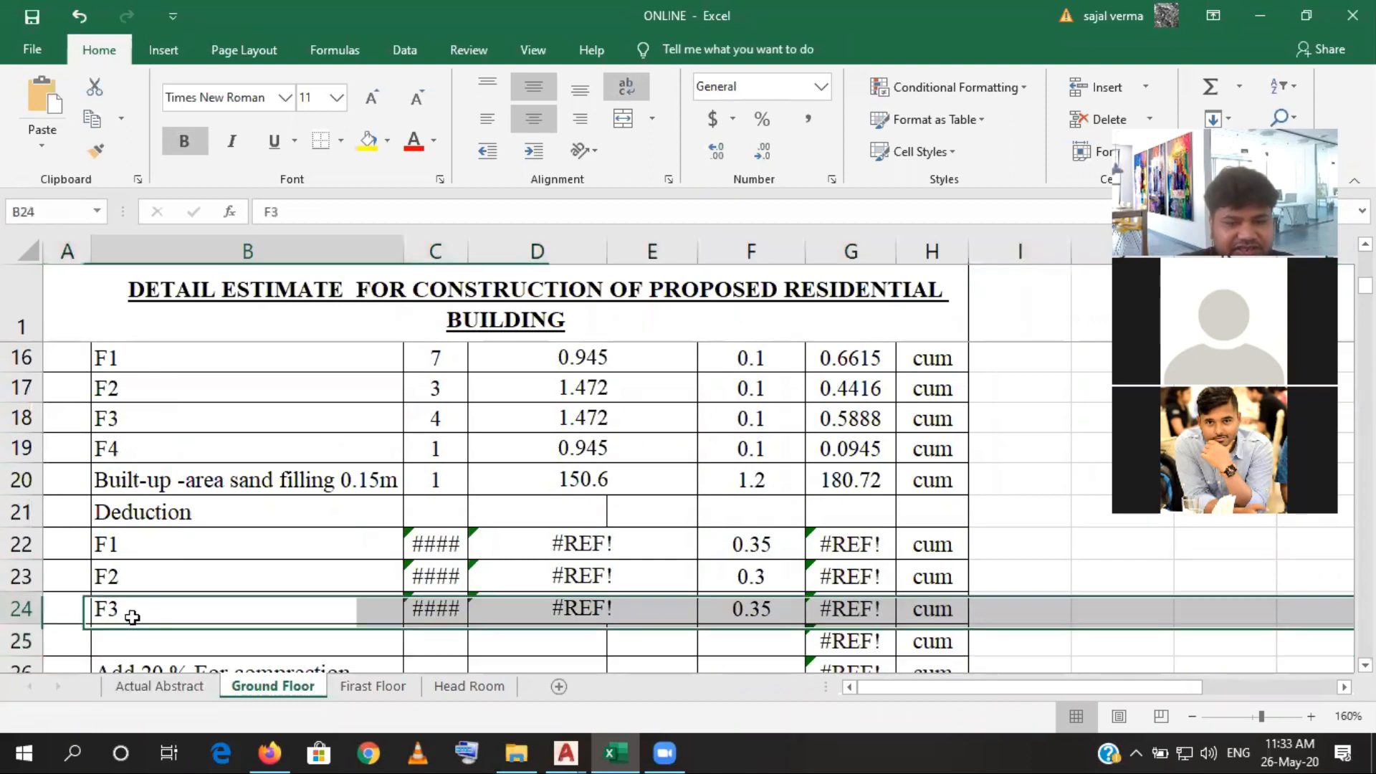
# - Fill the deduction labels down from F1 in B22 so that B25 reads F4
pyautogui.click(179, 545)
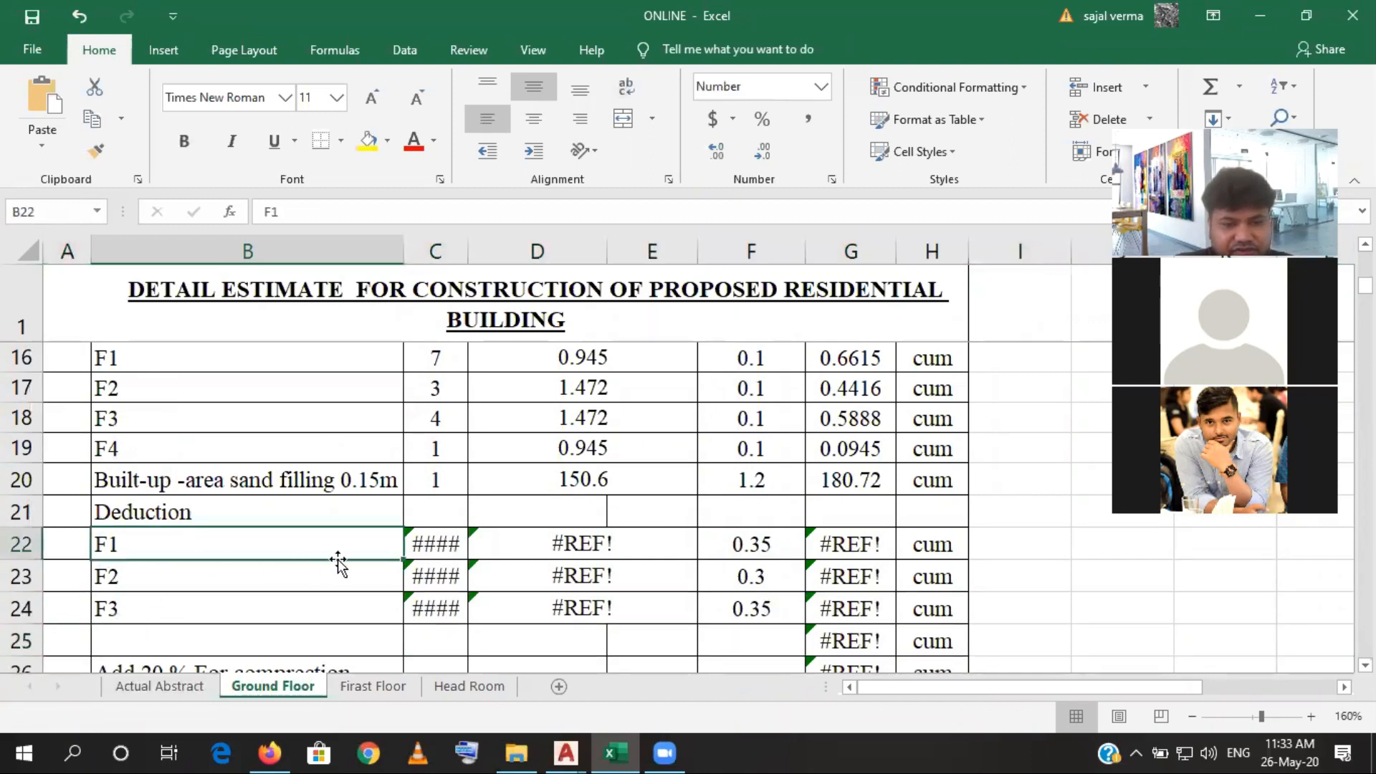
pyautogui.moveTo(351, 545)
pyautogui.mouseDown()
pyautogui.moveTo(350, 580)
pyautogui.moveTo(391, 588)
pyautogui.moveTo(393, 649)
pyautogui.moveTo(372, 646)
pyautogui.mouseUp()
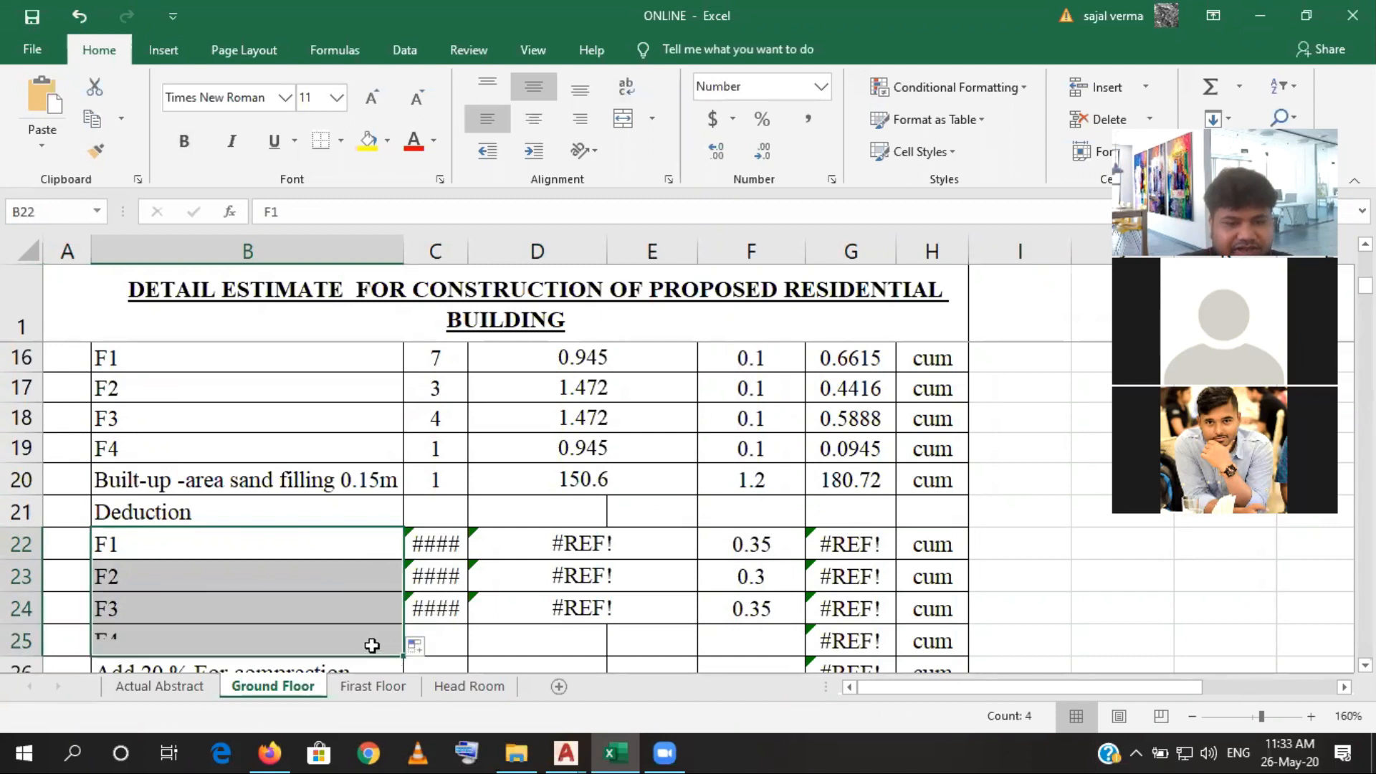
pyautogui.click(301, 643)
# - Link the F1 deduction number in C22 to C16 and fill the formula down to the F4 row
pyautogui.click(418, 545)
pyautogui.doubleClick(450, 548)
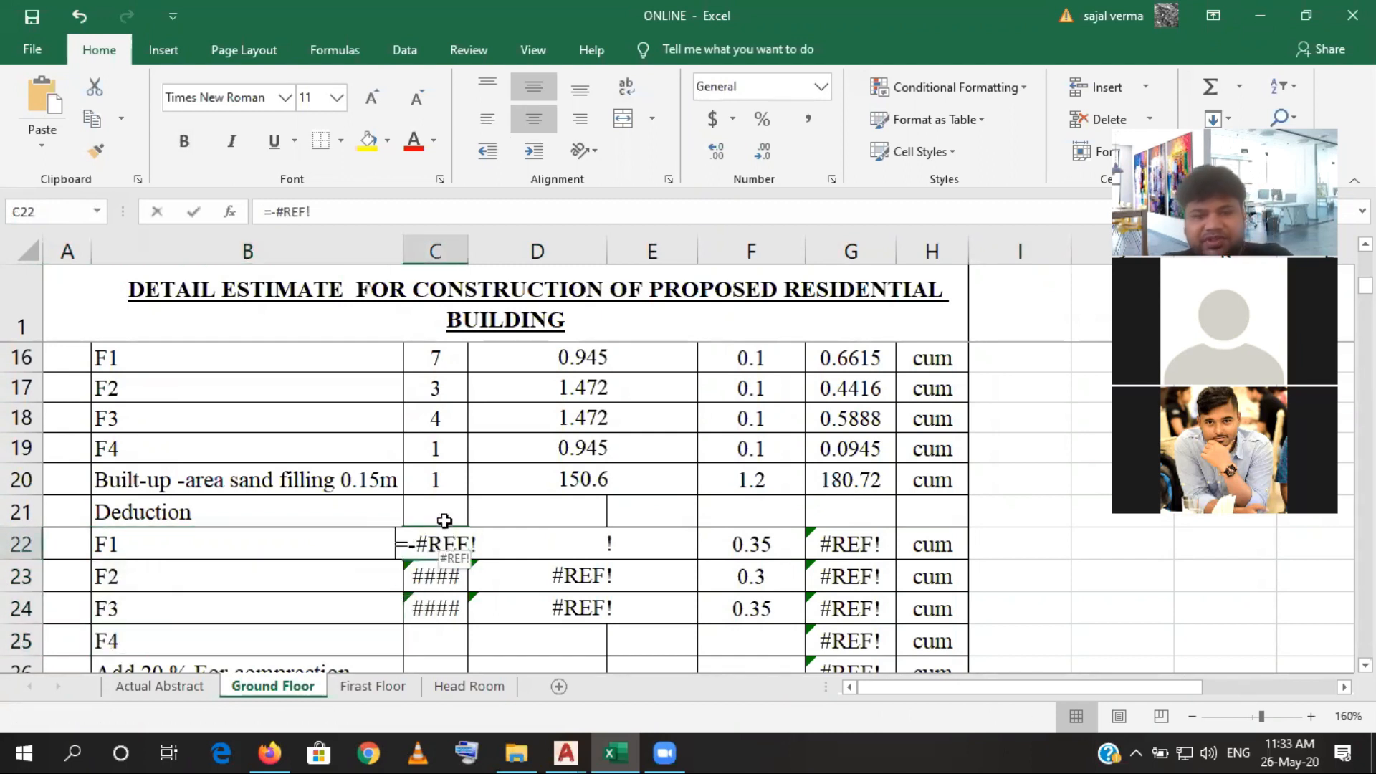
pyautogui.press('BackSpace')
pyautogui.press('BackSpace')
pyautogui.press('BackSpace')
pyautogui.press('BackSpace')
pyautogui.press('BackSpace')
pyautogui.press('BackSpace')
pyautogui.click(444, 361)
pyautogui.press('Return')
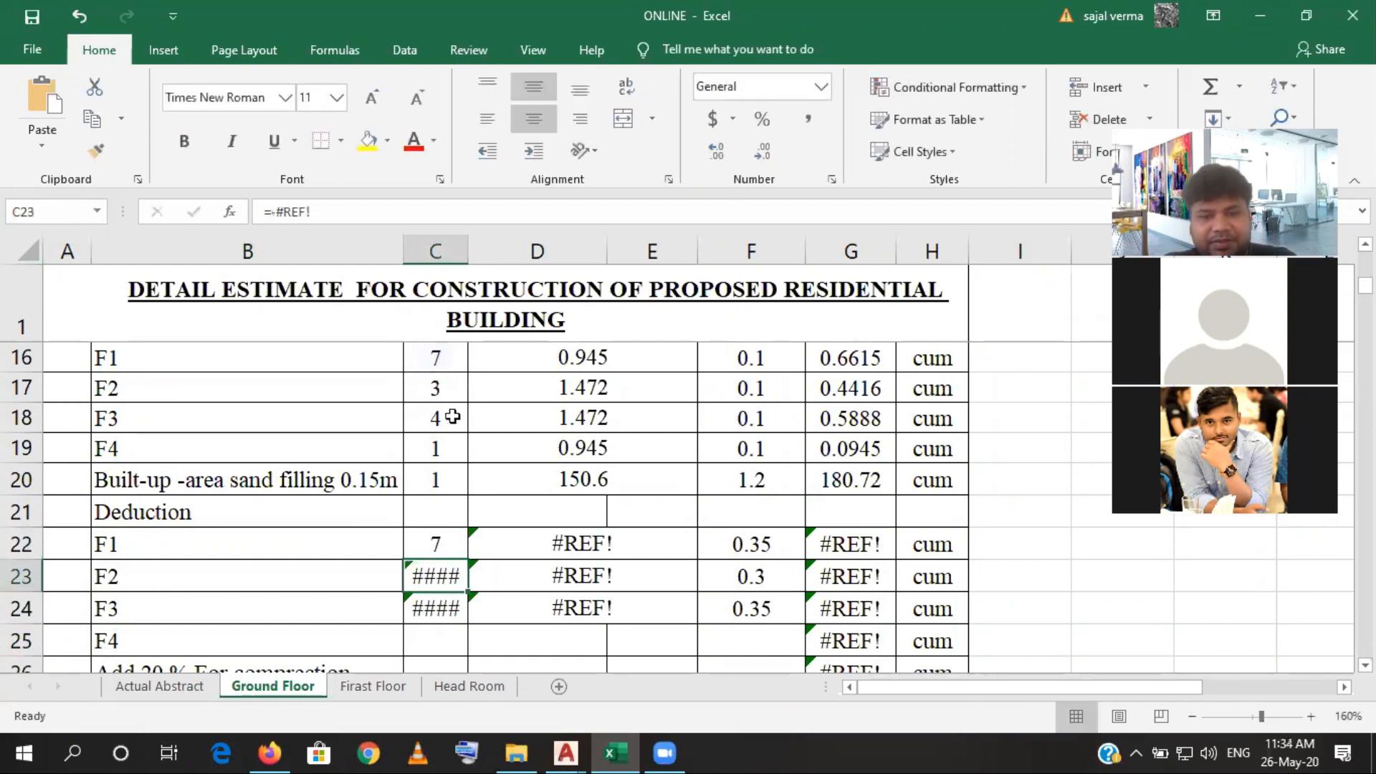
pyautogui.click(455, 553)
pyautogui.moveTo(468, 559); pyautogui.dragTo(458, 657)
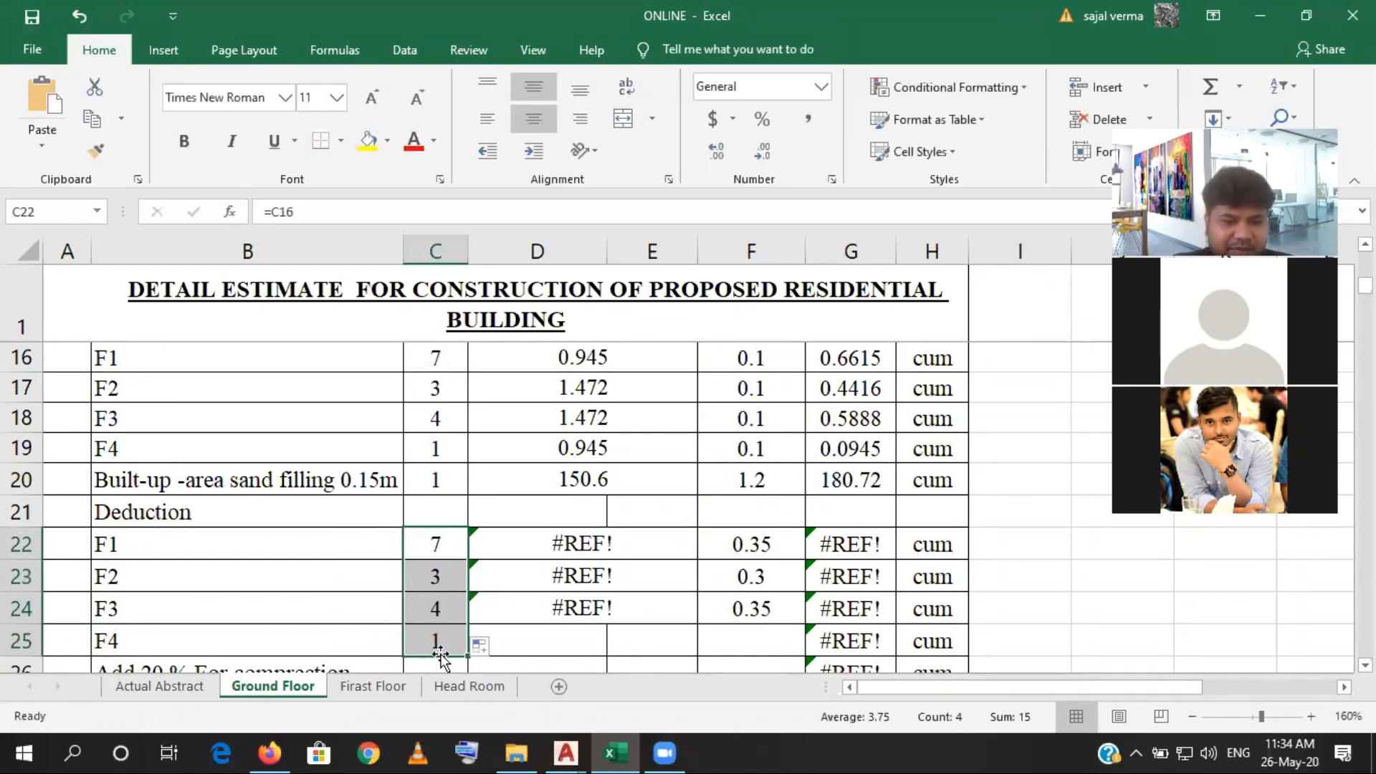
# - Make the F1 deduction number negative by negating its C16 reference, and fill the formula down to the F4 row
pyautogui.click(419, 545)
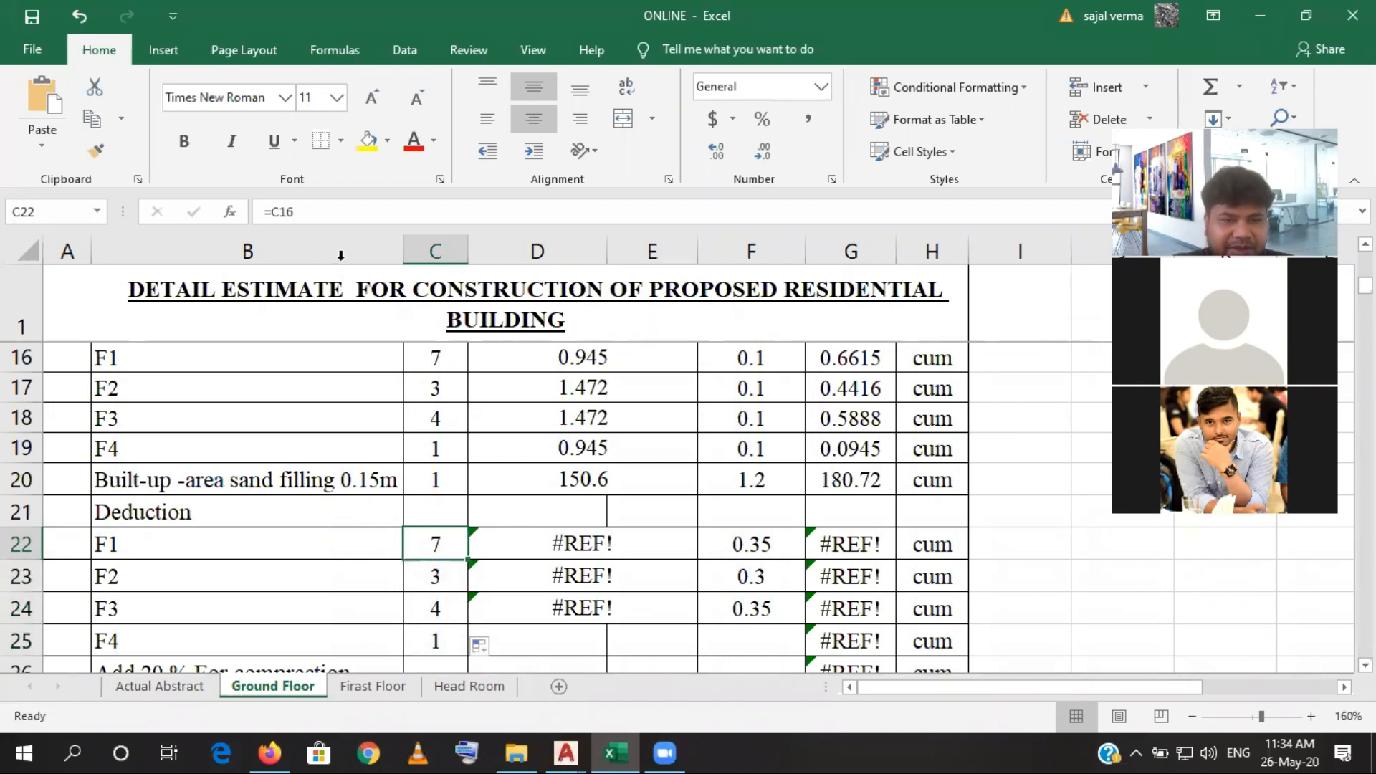
pyautogui.click(272, 212)
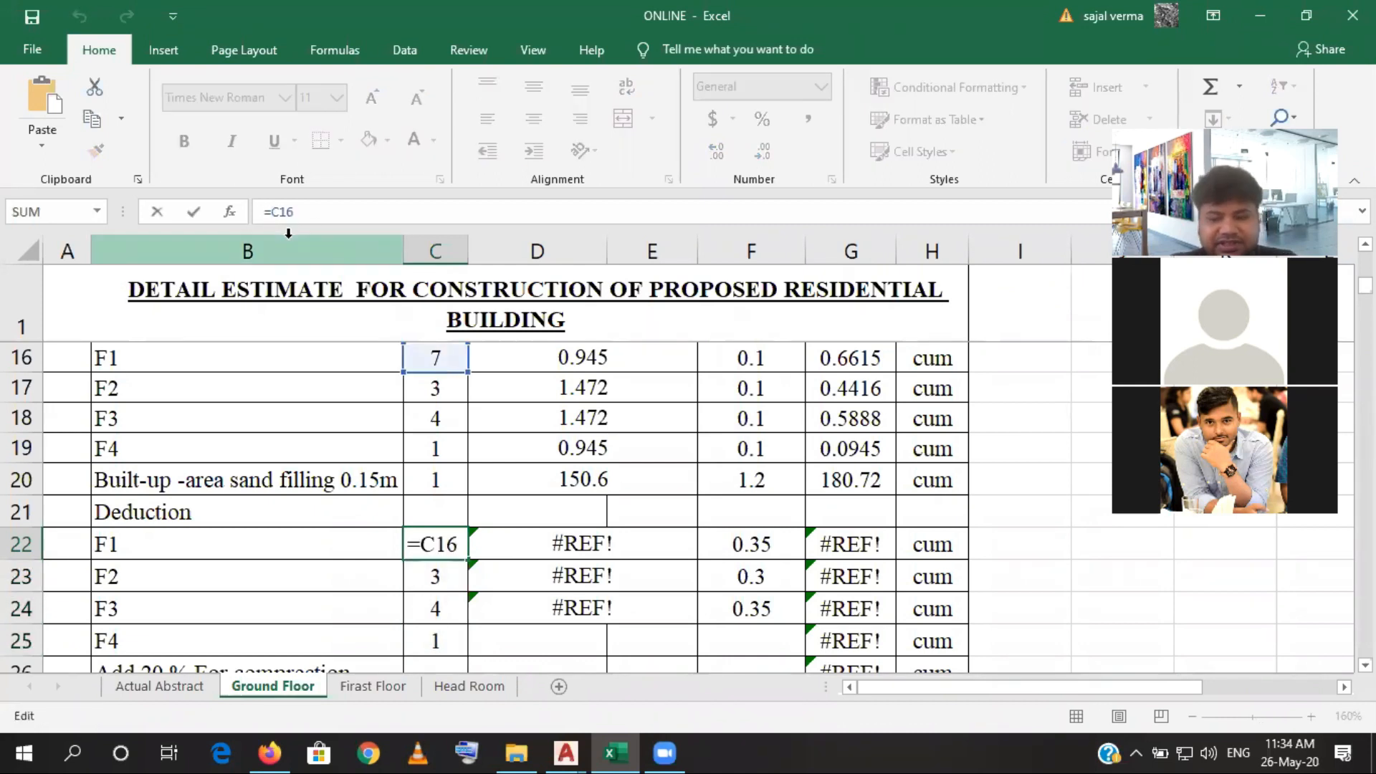
pyautogui.write('-')
pyautogui.press('Return')
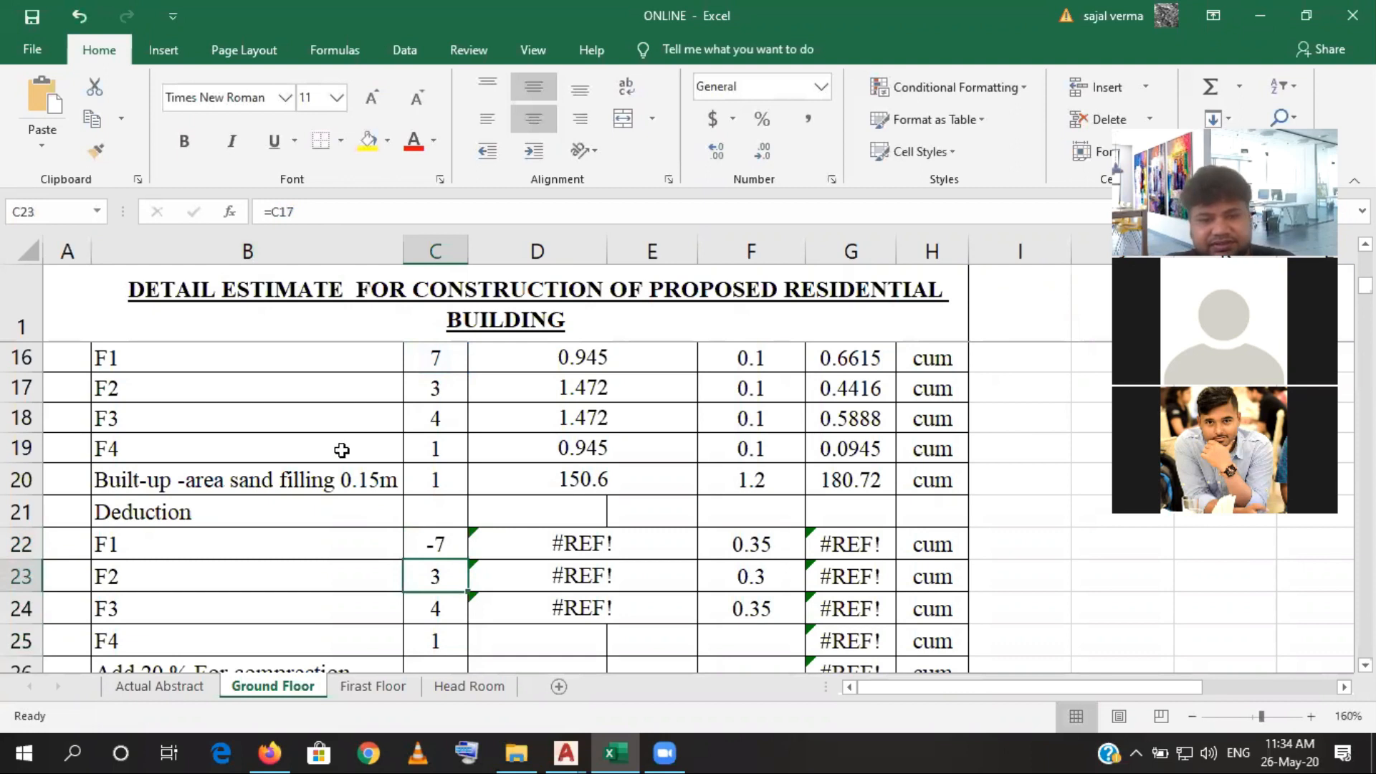
pyautogui.click(437, 548)
pyautogui.moveTo(468, 560); pyautogui.dragTo(466, 653)
# - Link the F1 deduction area in D22 to D16 and try to fill it down to the F4 row
pyautogui.click(553, 547)
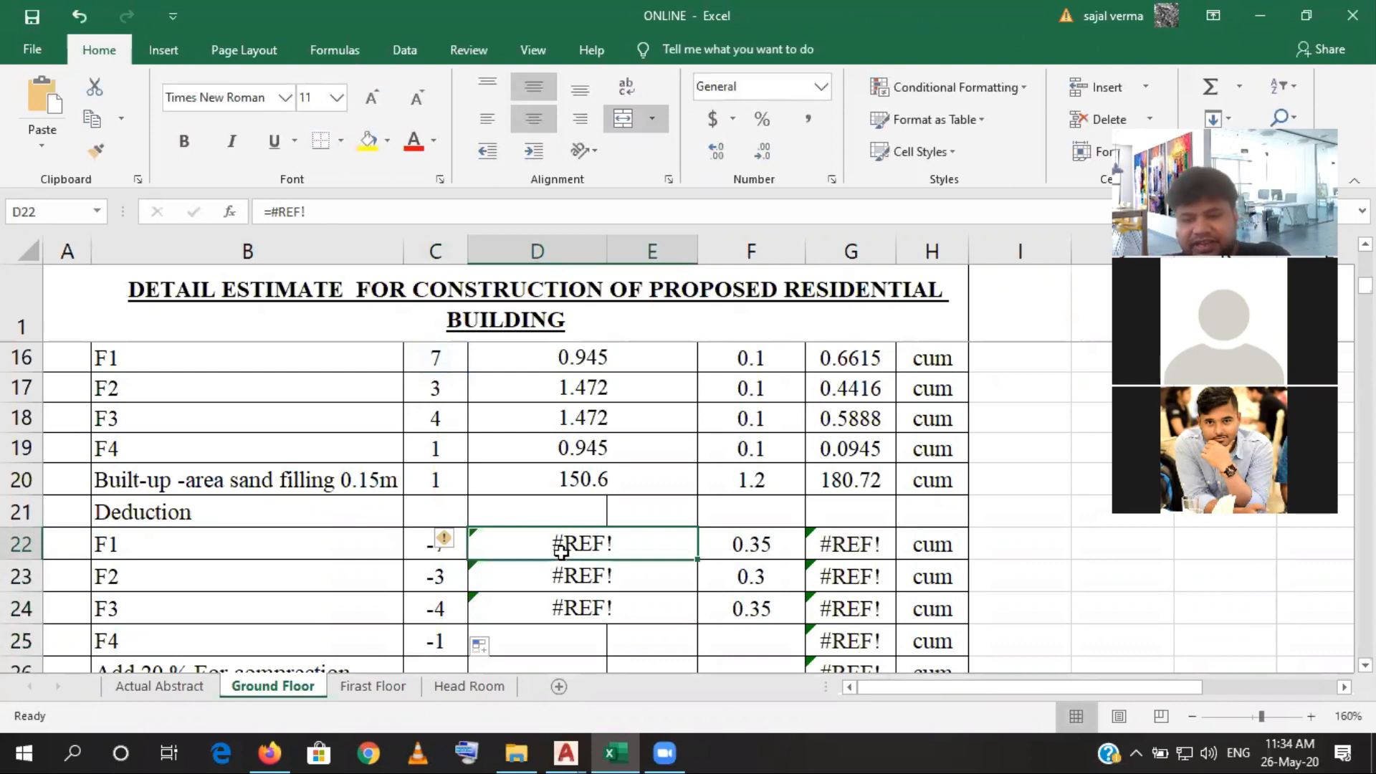
pyautogui.write('=')
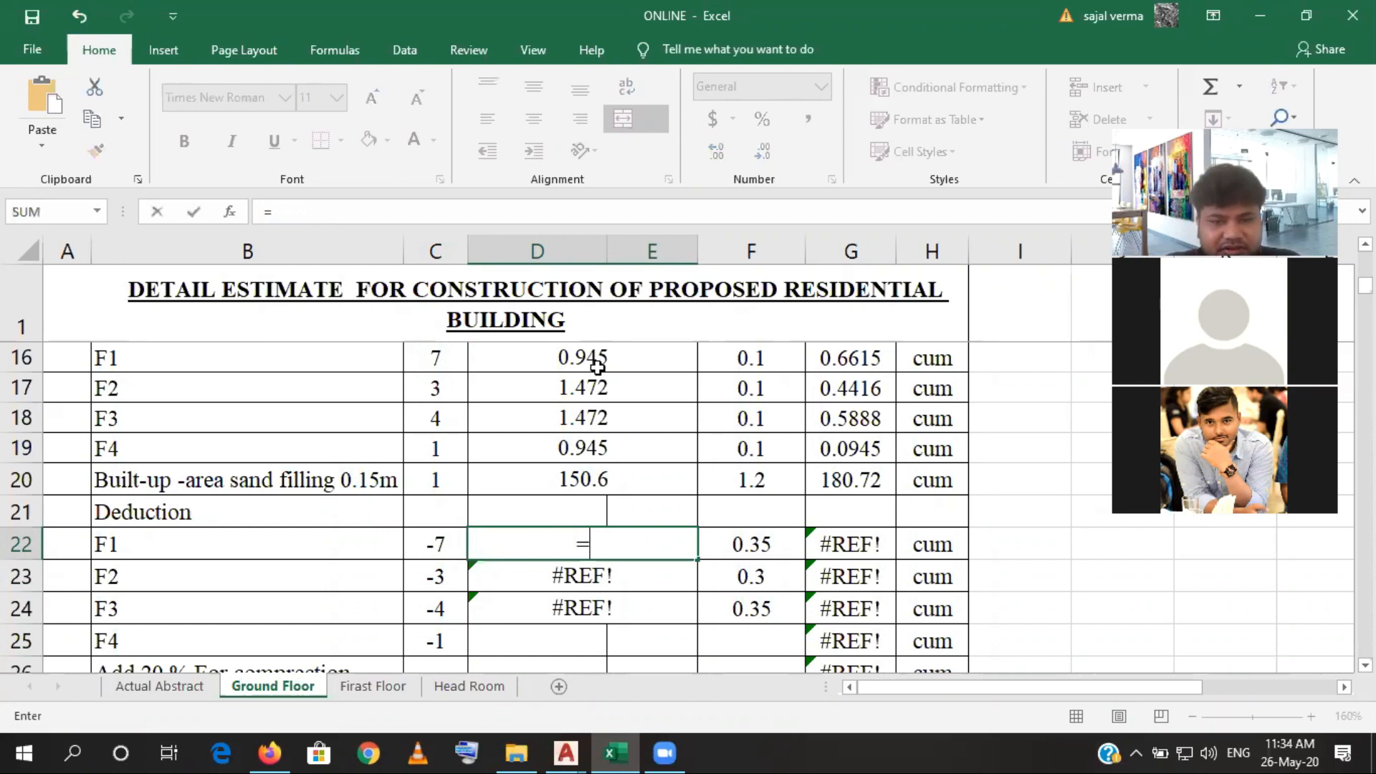
pyautogui.click(597, 367)
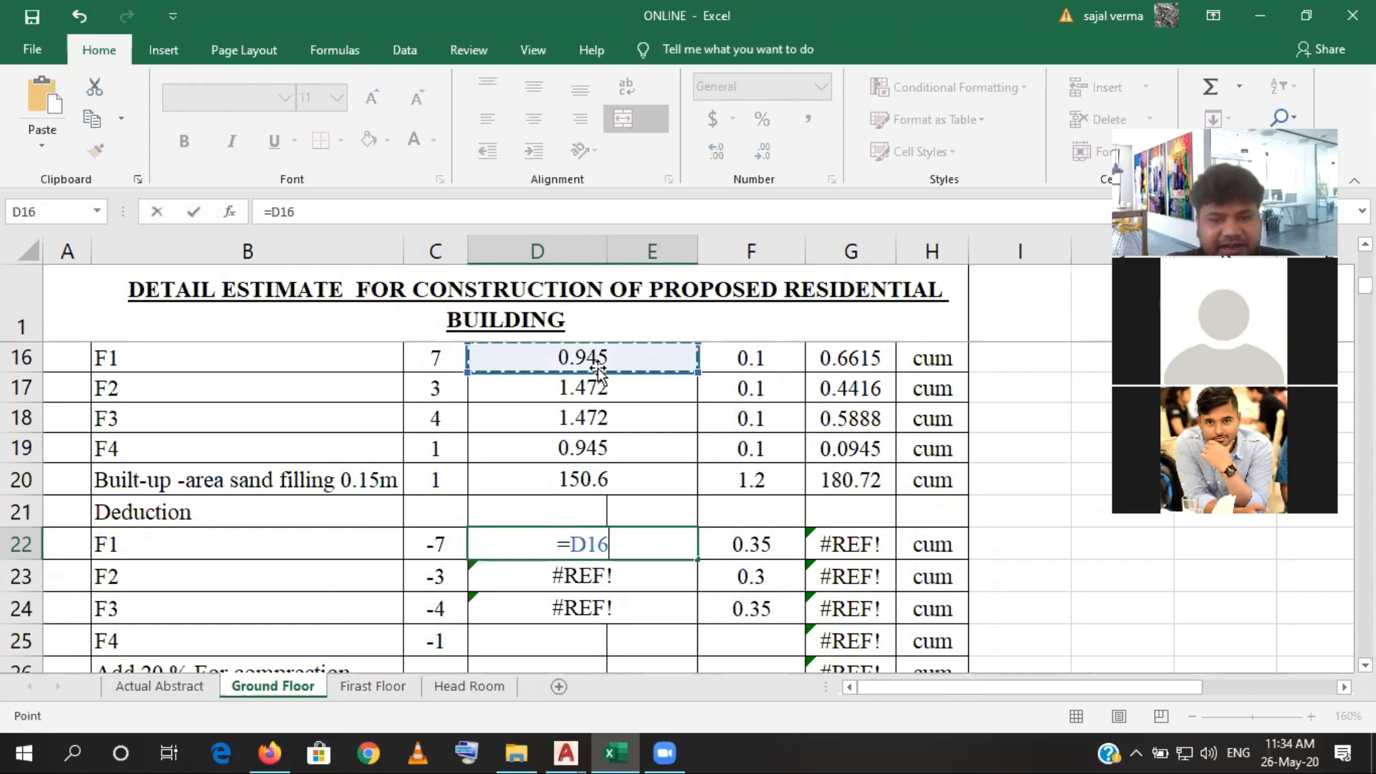
pyautogui.press('Return')
pyautogui.click(650, 553)
pyautogui.moveTo(698, 558); pyautogui.dragTo(685, 653)
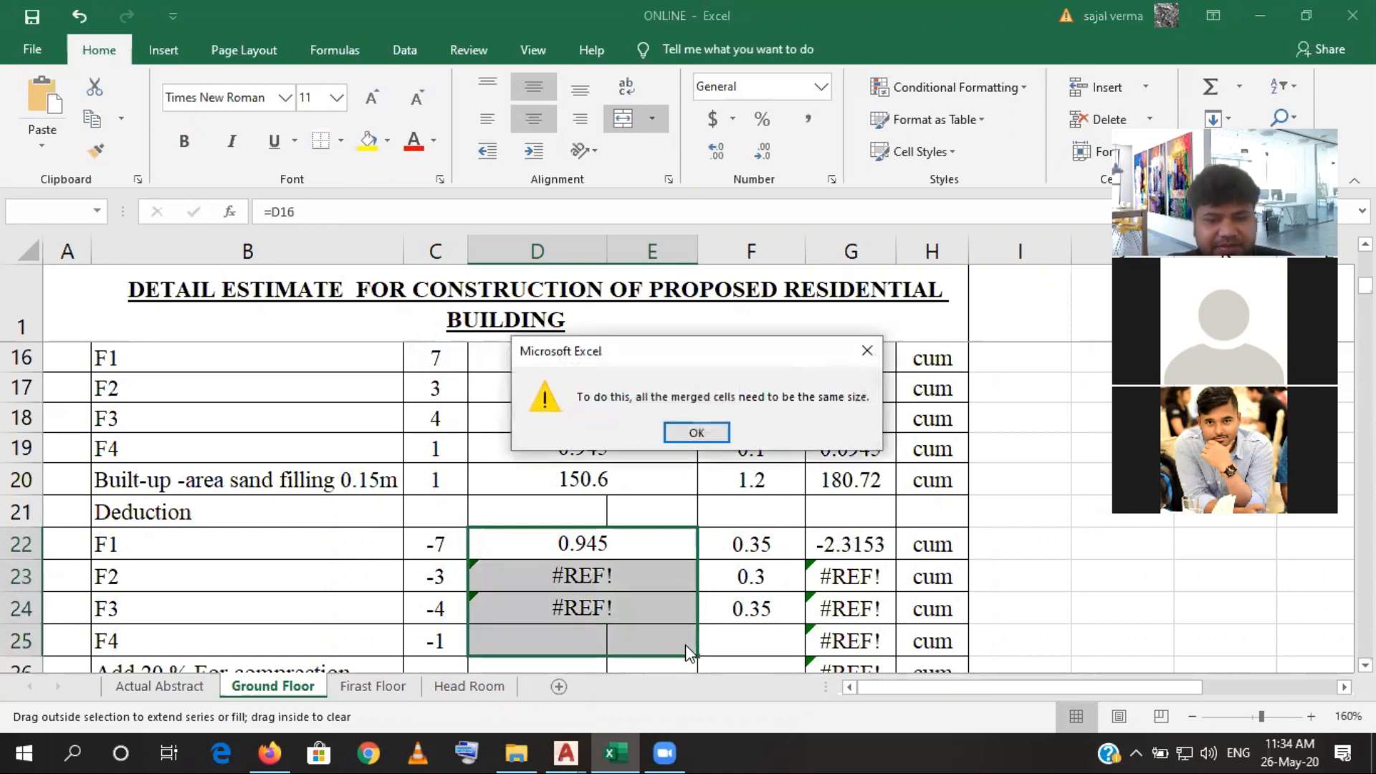
pyautogui.click(717, 430)
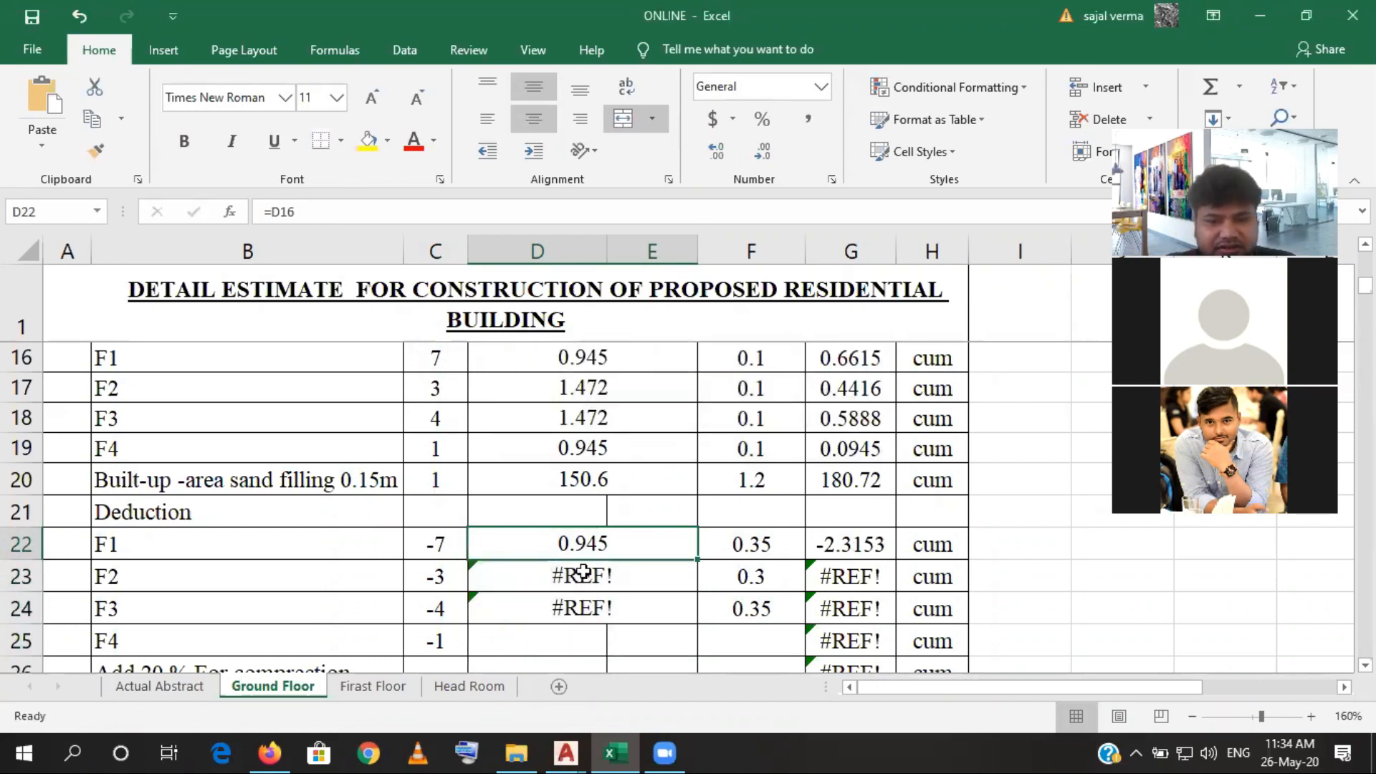
# - Merge cells D25 and E25 in the F4 row and fill the deduction area formula down from D22
pyautogui.moveTo(547, 642); pyautogui.dragTo(616, 649)
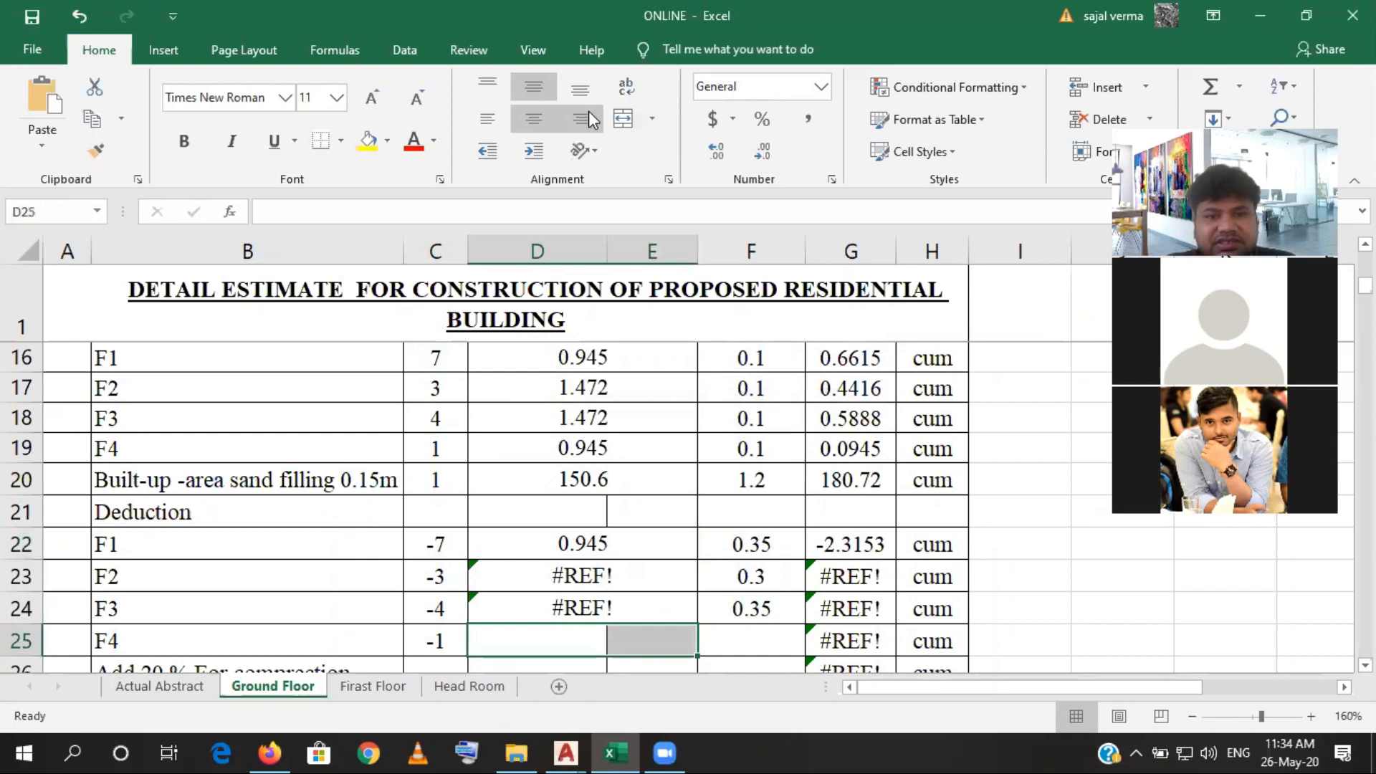
pyautogui.click(623, 118)
pyautogui.click(556, 553)
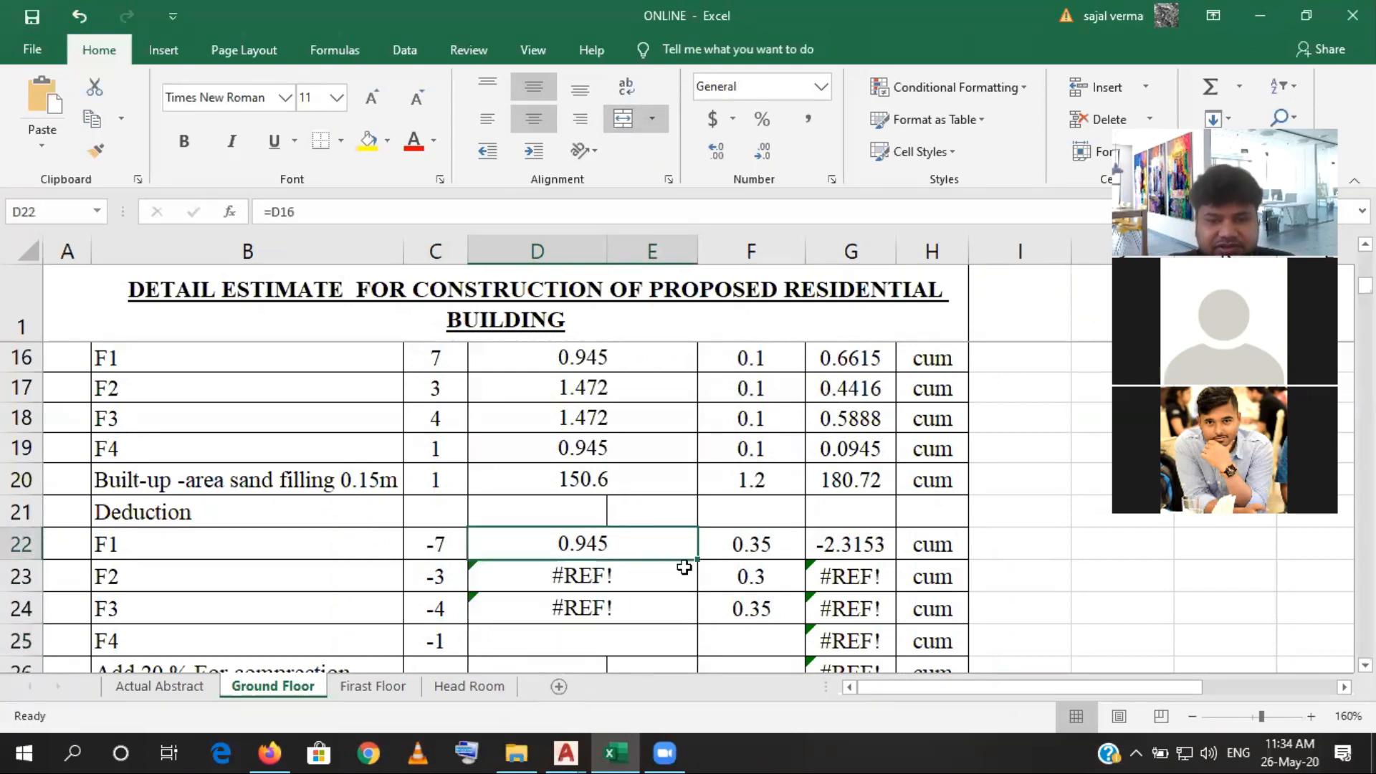
pyautogui.moveTo(697, 560); pyautogui.dragTo(692, 642)
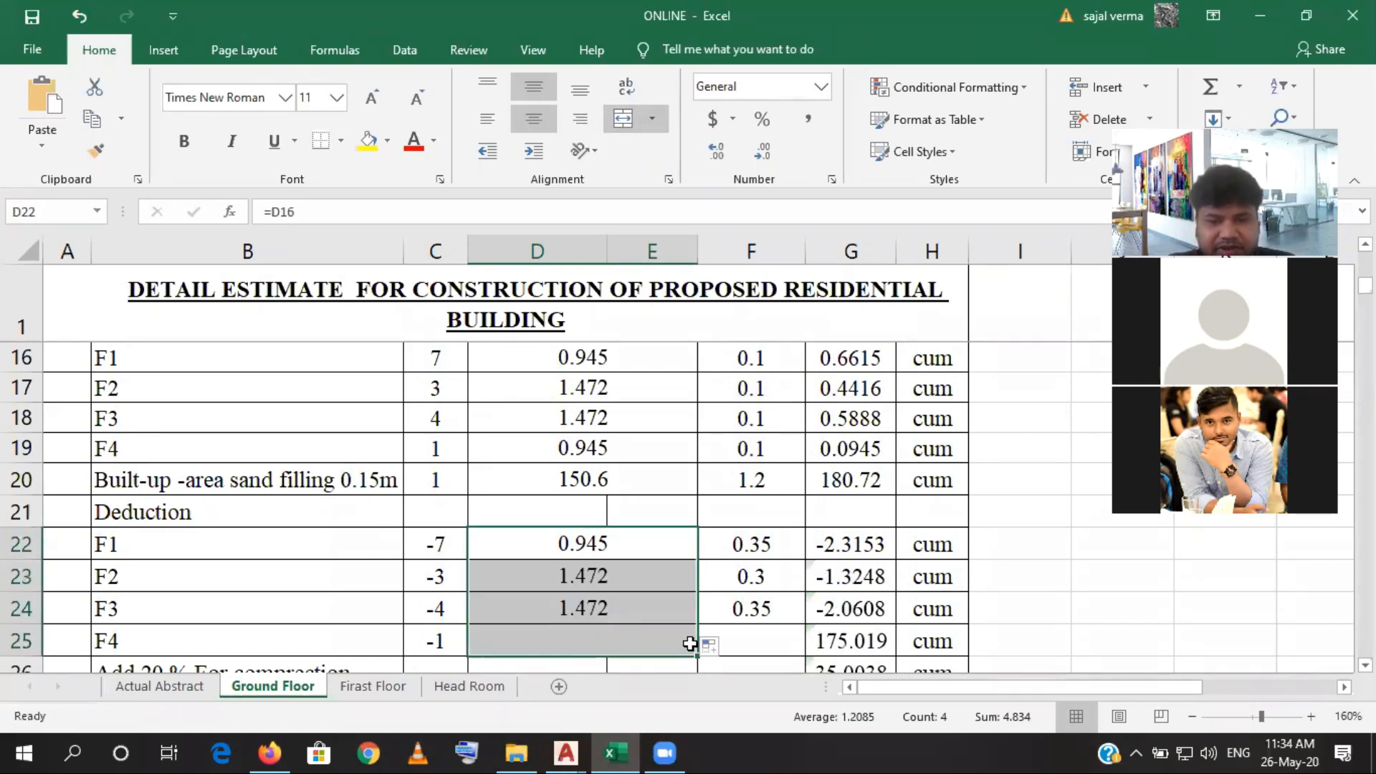
# - Switch to the AutoCAD structural drawing and read the depths of footings F1 to F4 in the Schedule of Footing
pyautogui.click(751, 551)
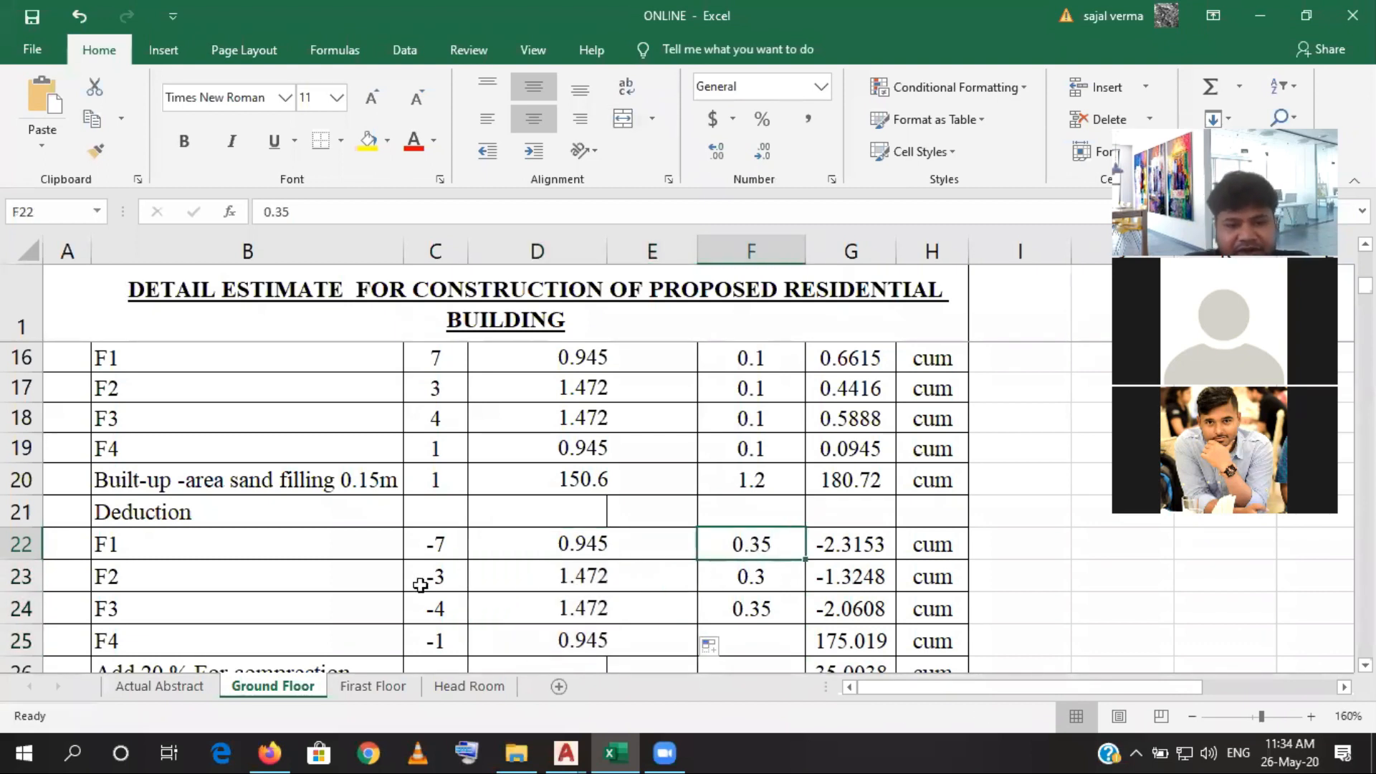
pyautogui.click(618, 750)
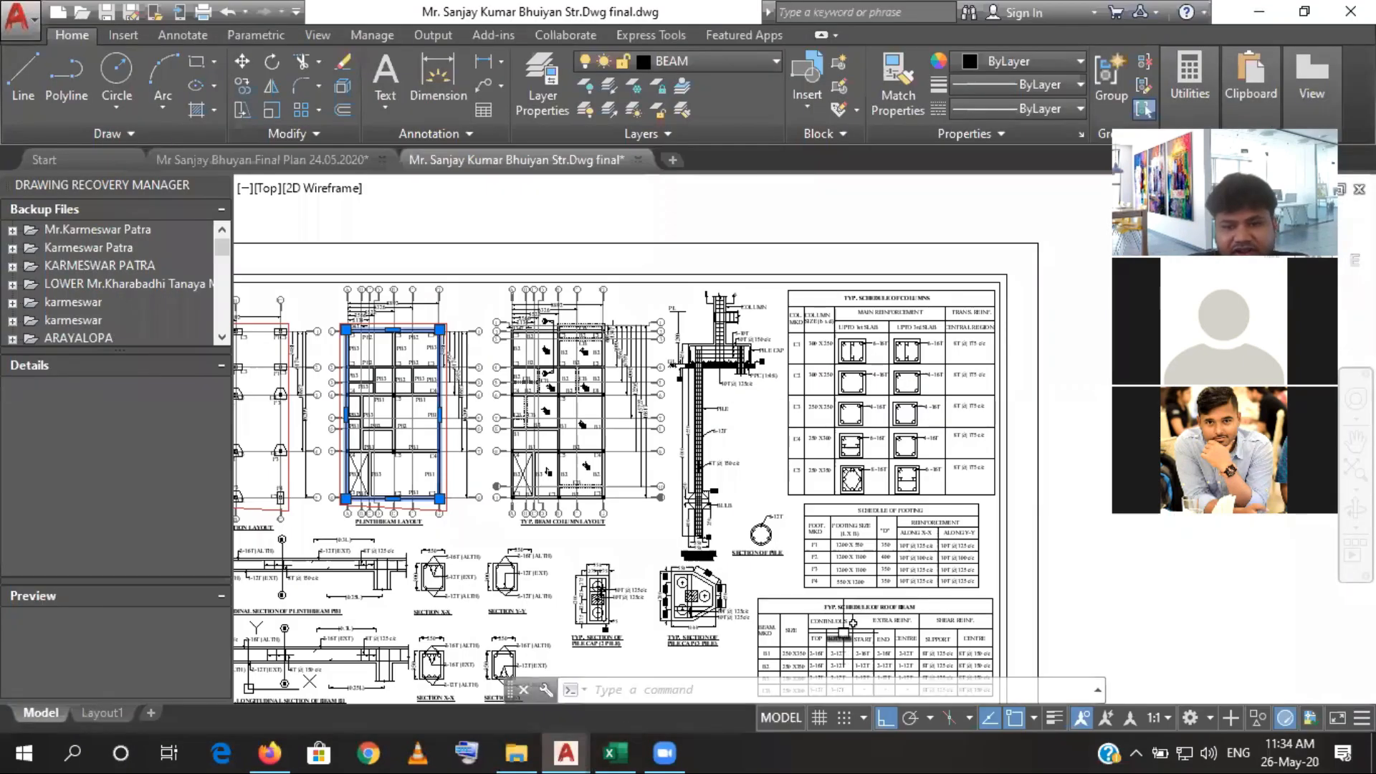
pyautogui.scroll(5, 853, 622)
pyautogui.scroll(1, 649, 573)
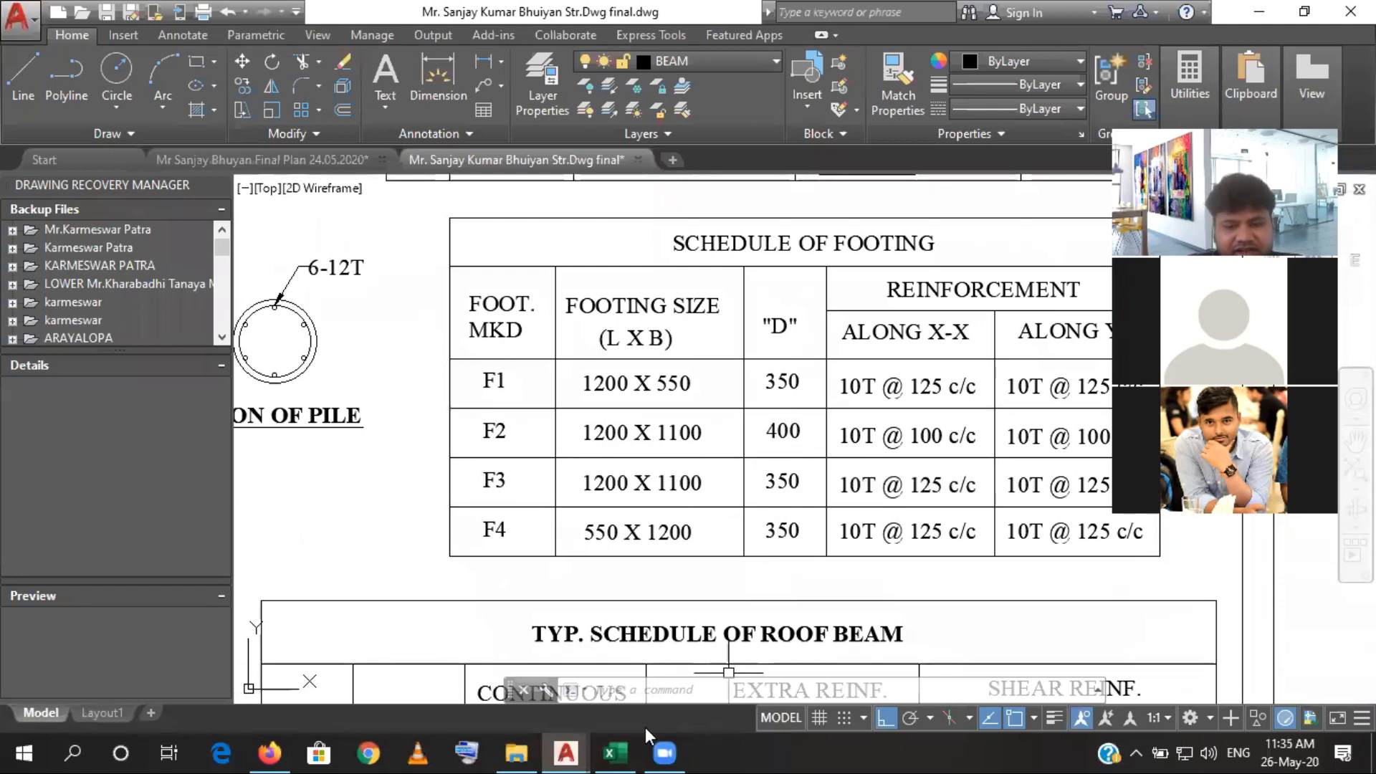
# - Switch to the Excel estimate, set the F2 deduction depth to 0.4, and fill the F3 depth of 0.35 down to the F4 row
pyautogui.click(615, 752)
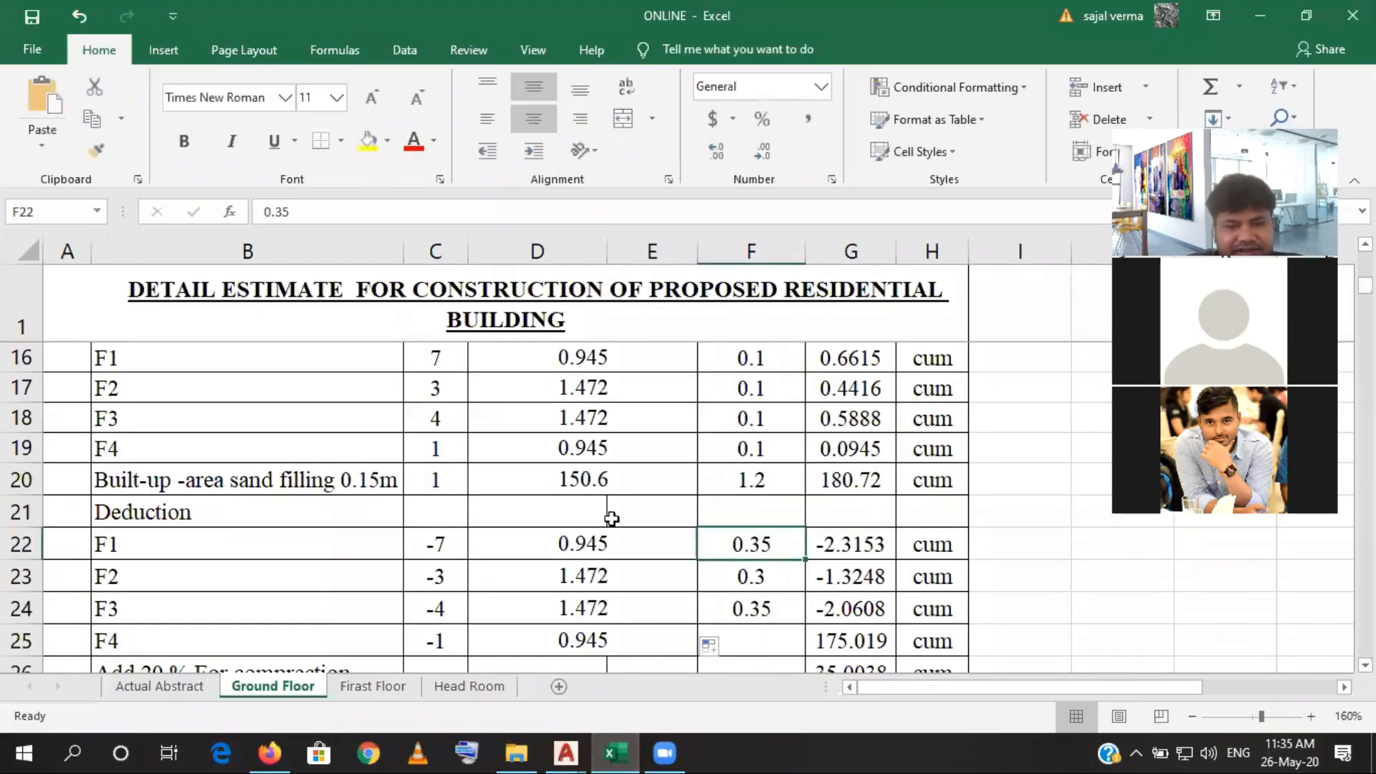
pyautogui.click(586, 540)
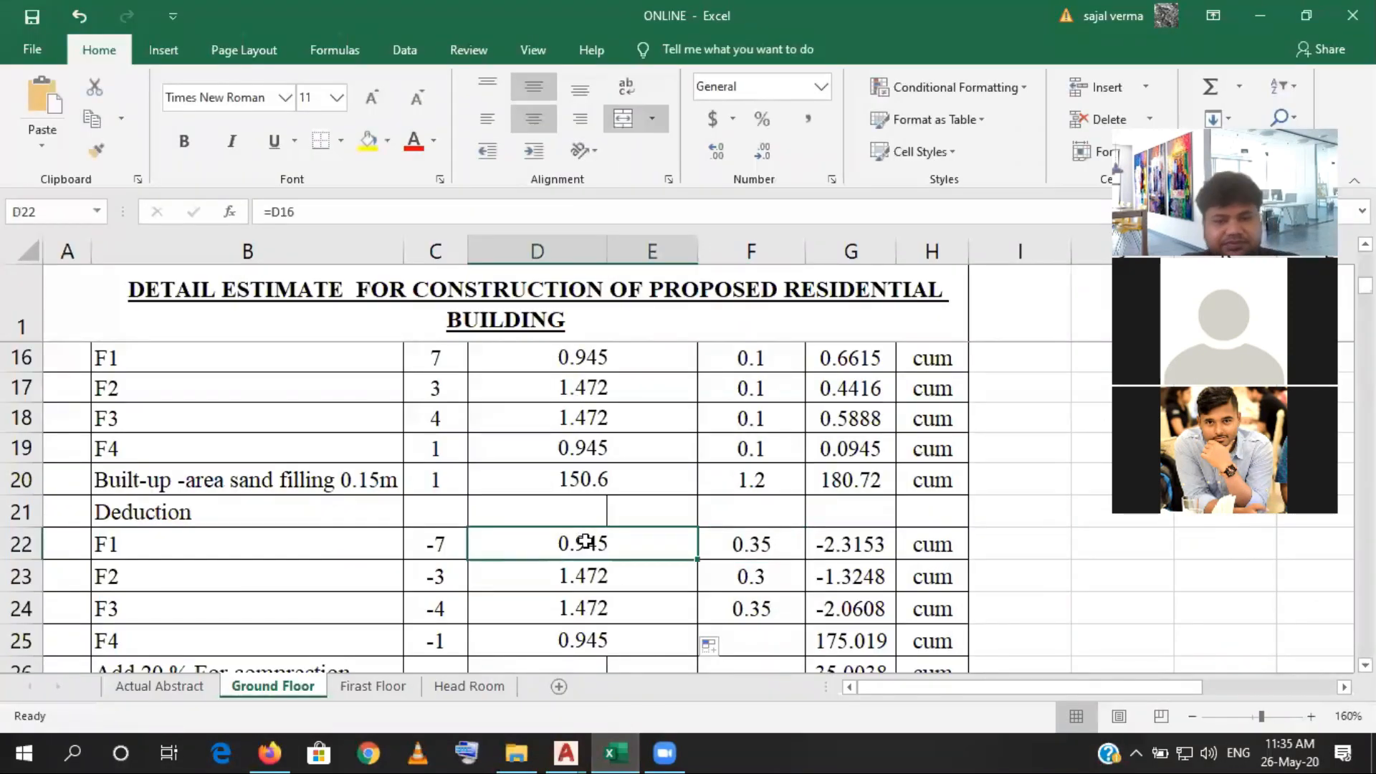
pyautogui.click(786, 546)
pyautogui.click(763, 578)
pyautogui.write('0.')
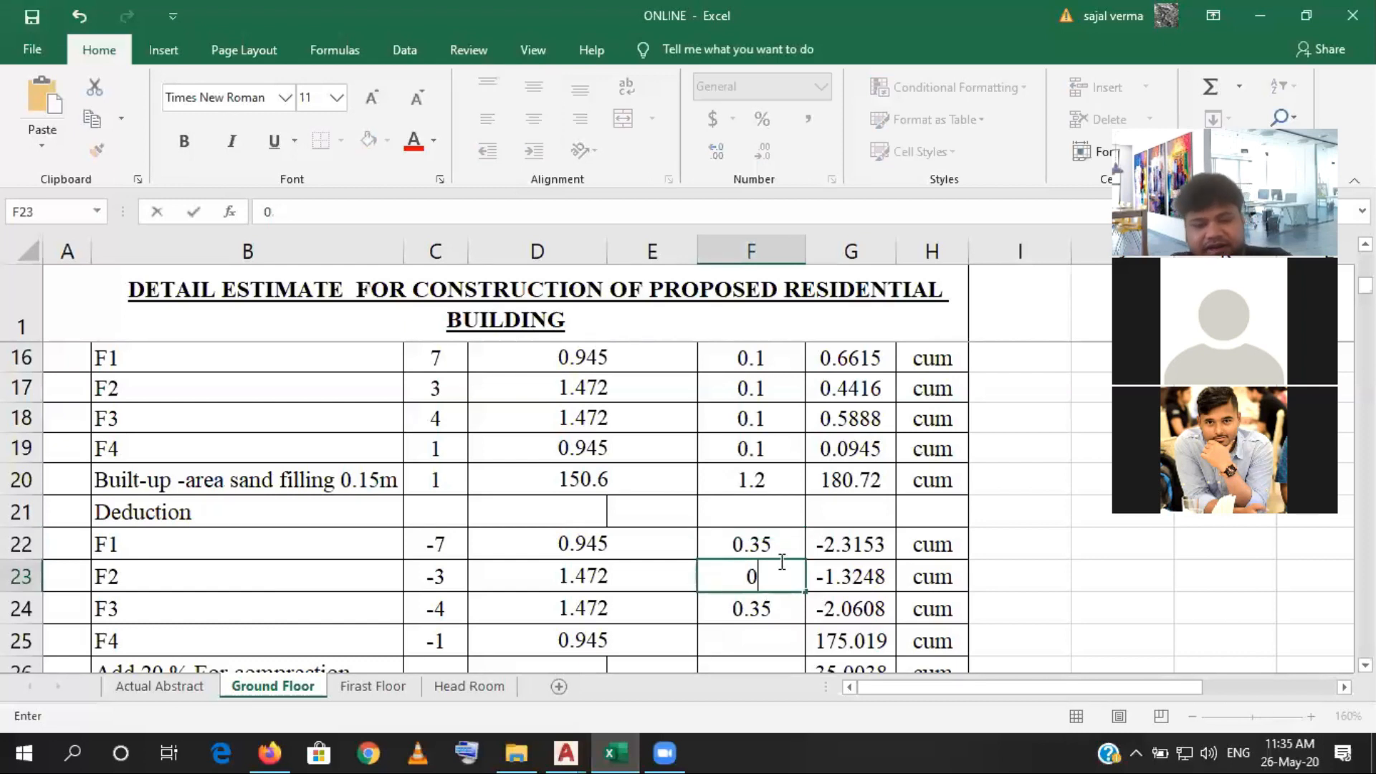
pyautogui.write('4')
pyautogui.press('Return')
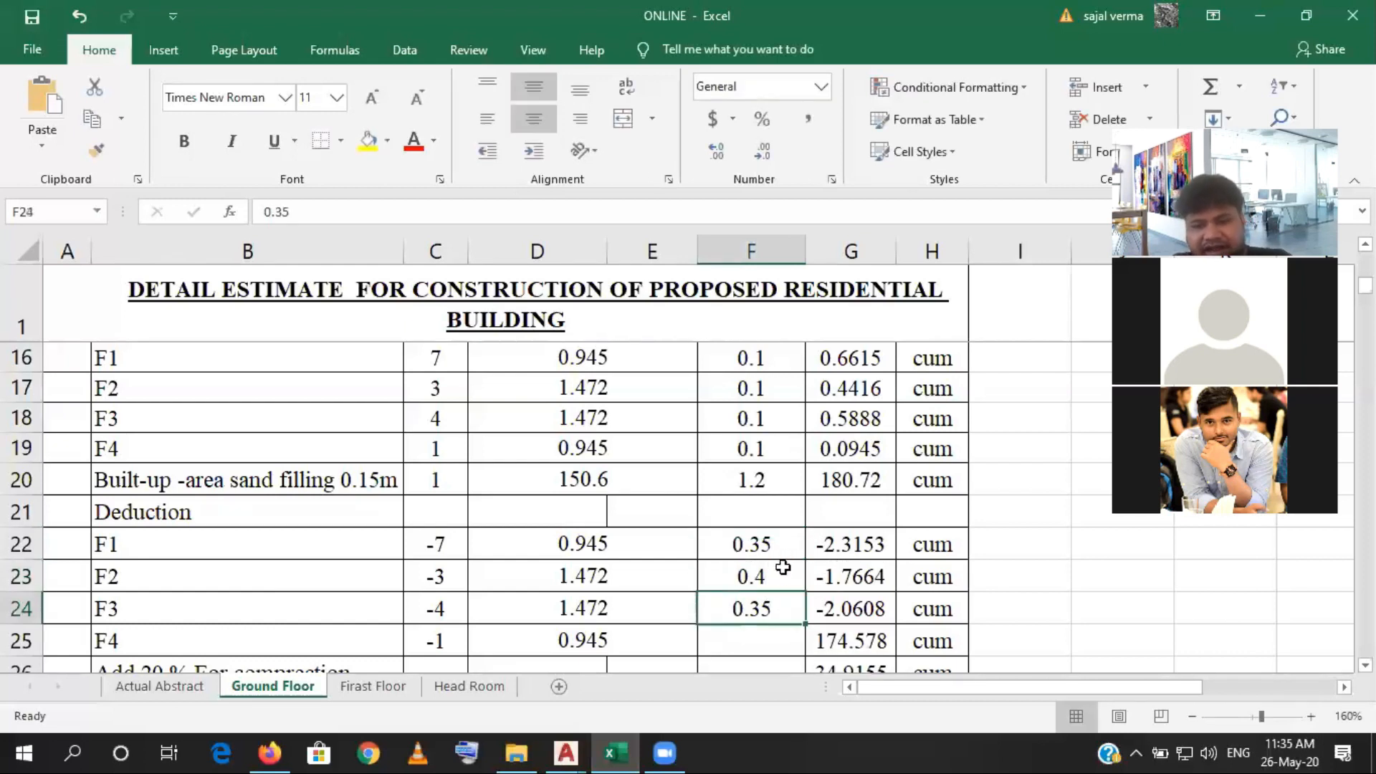
pyautogui.moveTo(803, 626)
pyautogui.mouseDown()
pyautogui.moveTo(795, 607)
pyautogui.moveTo(805, 637)
pyautogui.moveTo(787, 647)
pyautogui.mouseUp()
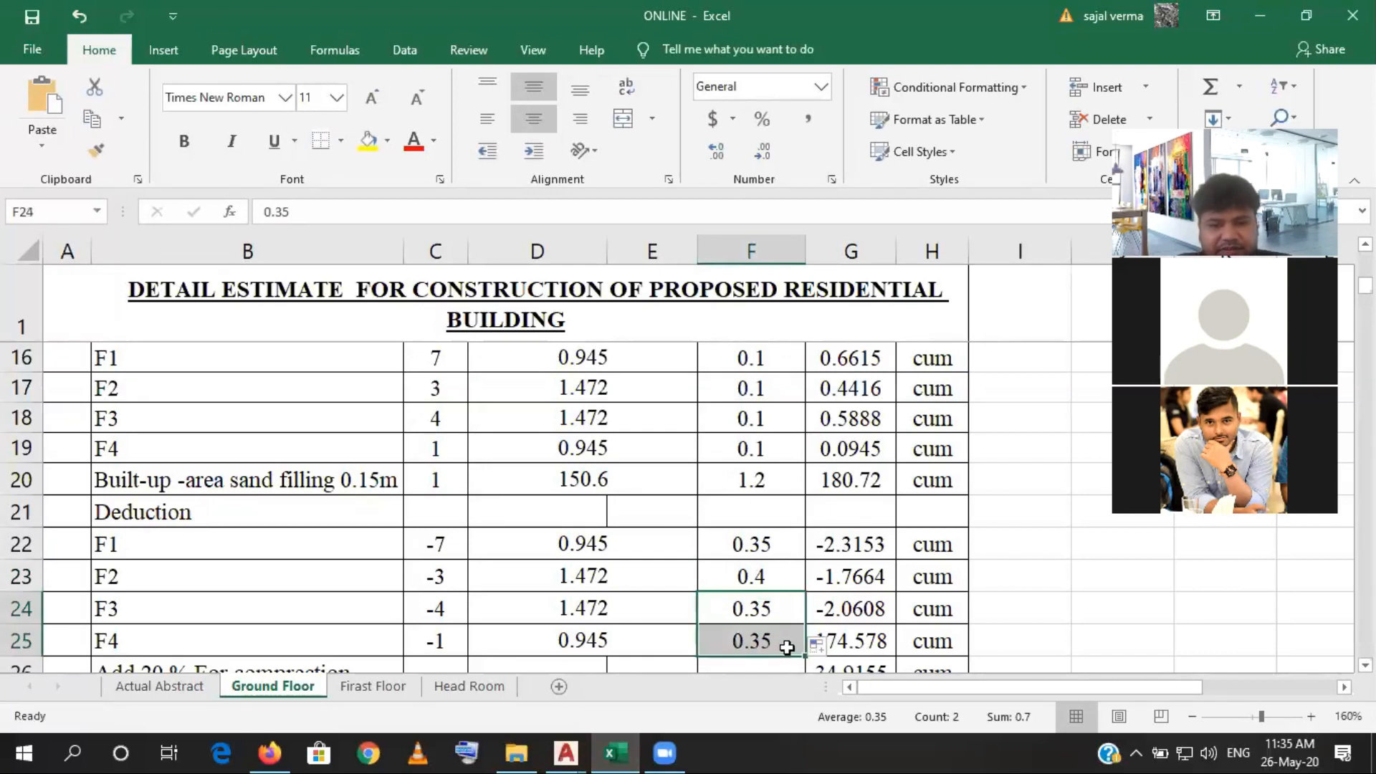
pyautogui.click(770, 643)
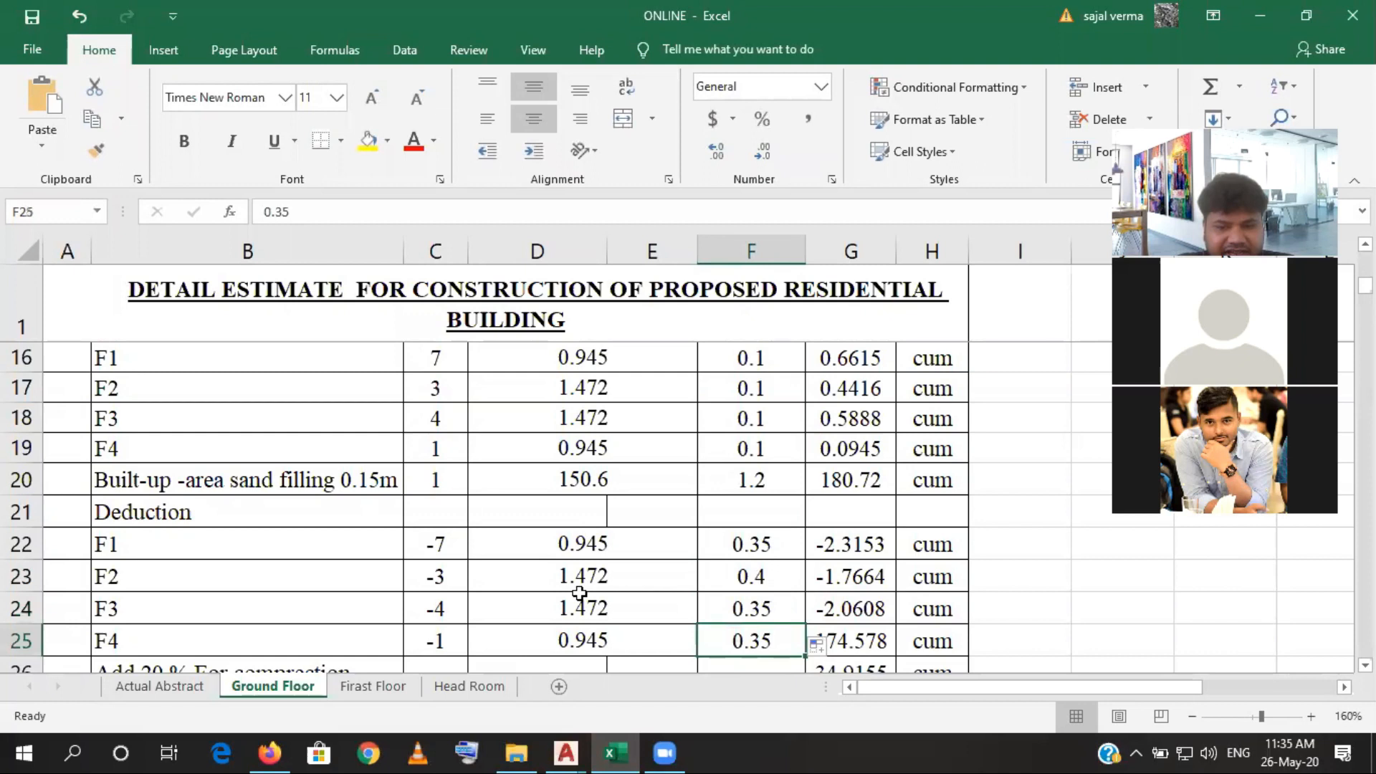
# - Switch to the AutoCAD structural drawing and examine the F1 footings along grid lines 1 and 2 of the Foundation Layout
pyautogui.click(614, 752)
pyautogui.scroll(-8, 770, 493)
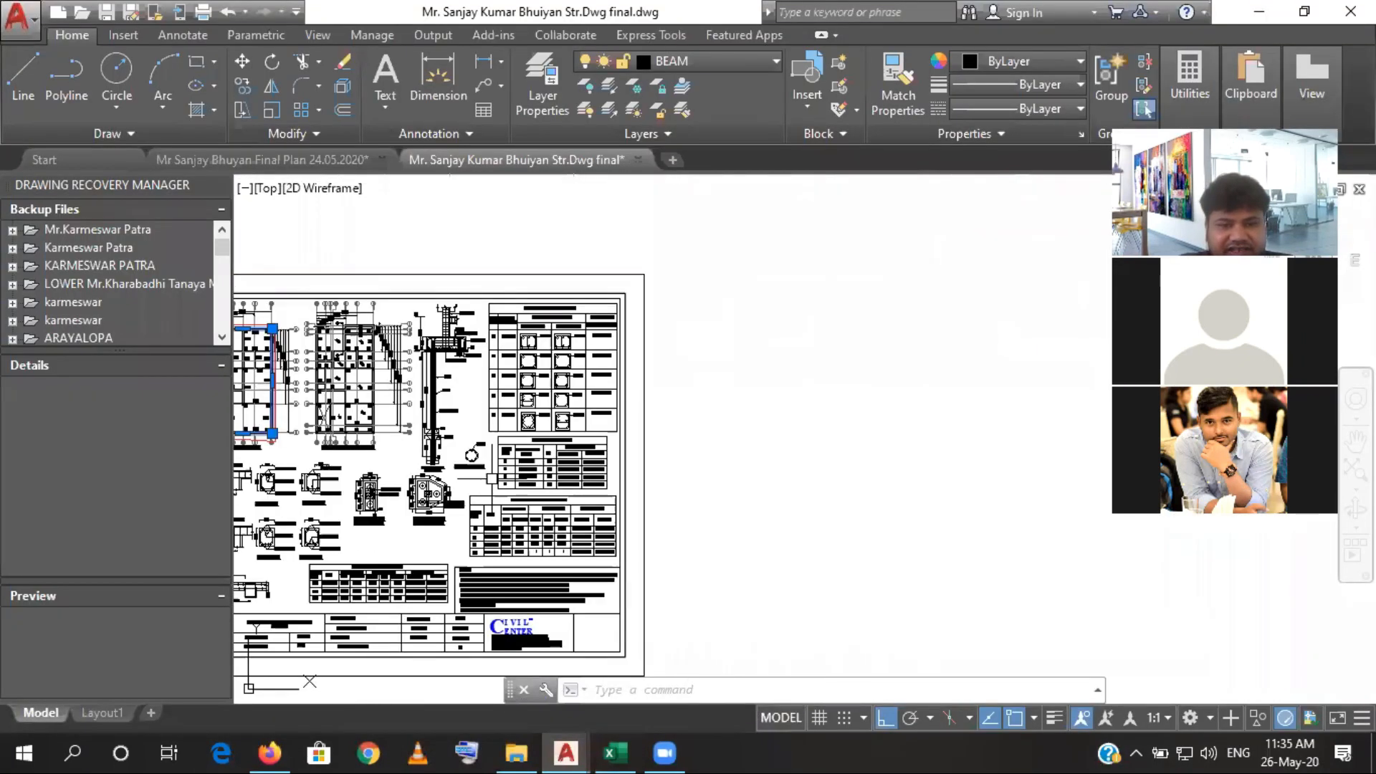
pyautogui.scroll(4, 351, 430)
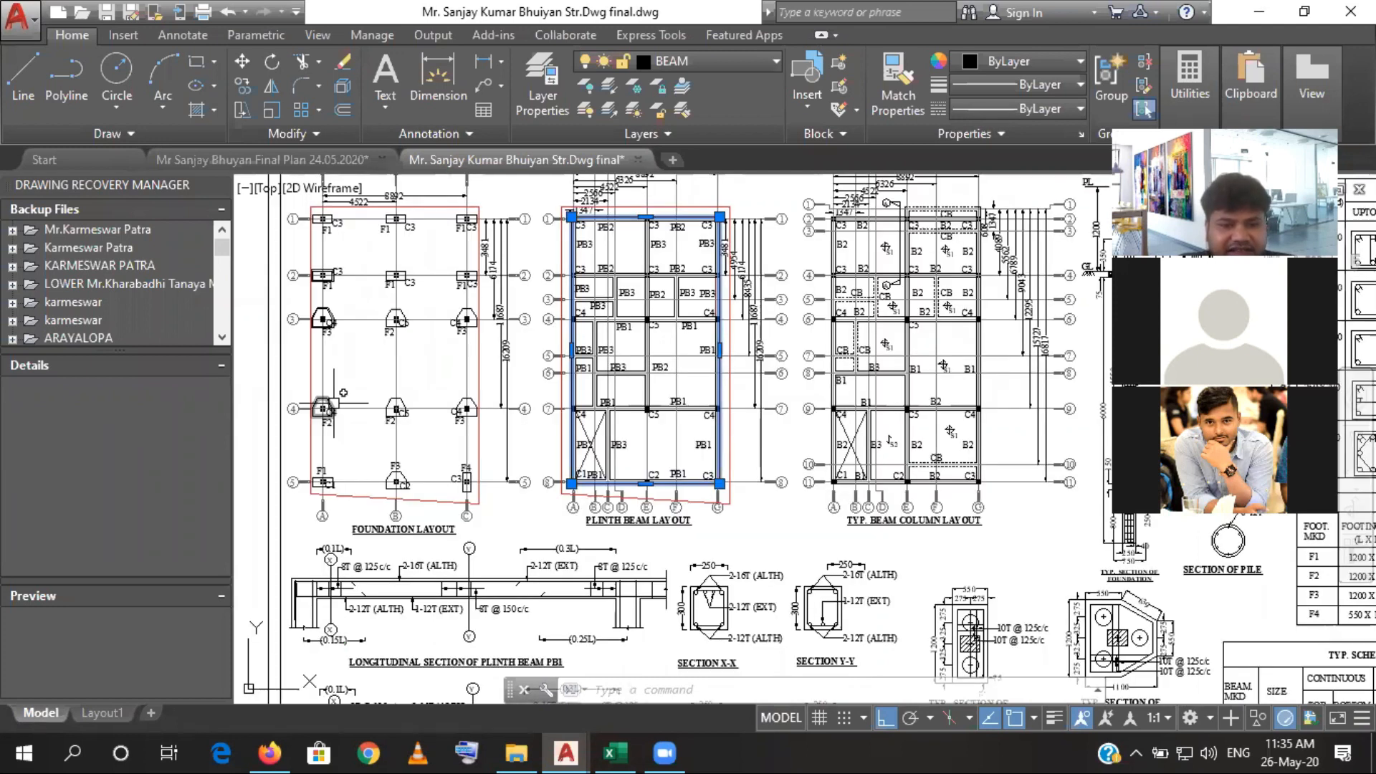
pyautogui.moveTo(405, 378); pyautogui.dragTo(429, 444)
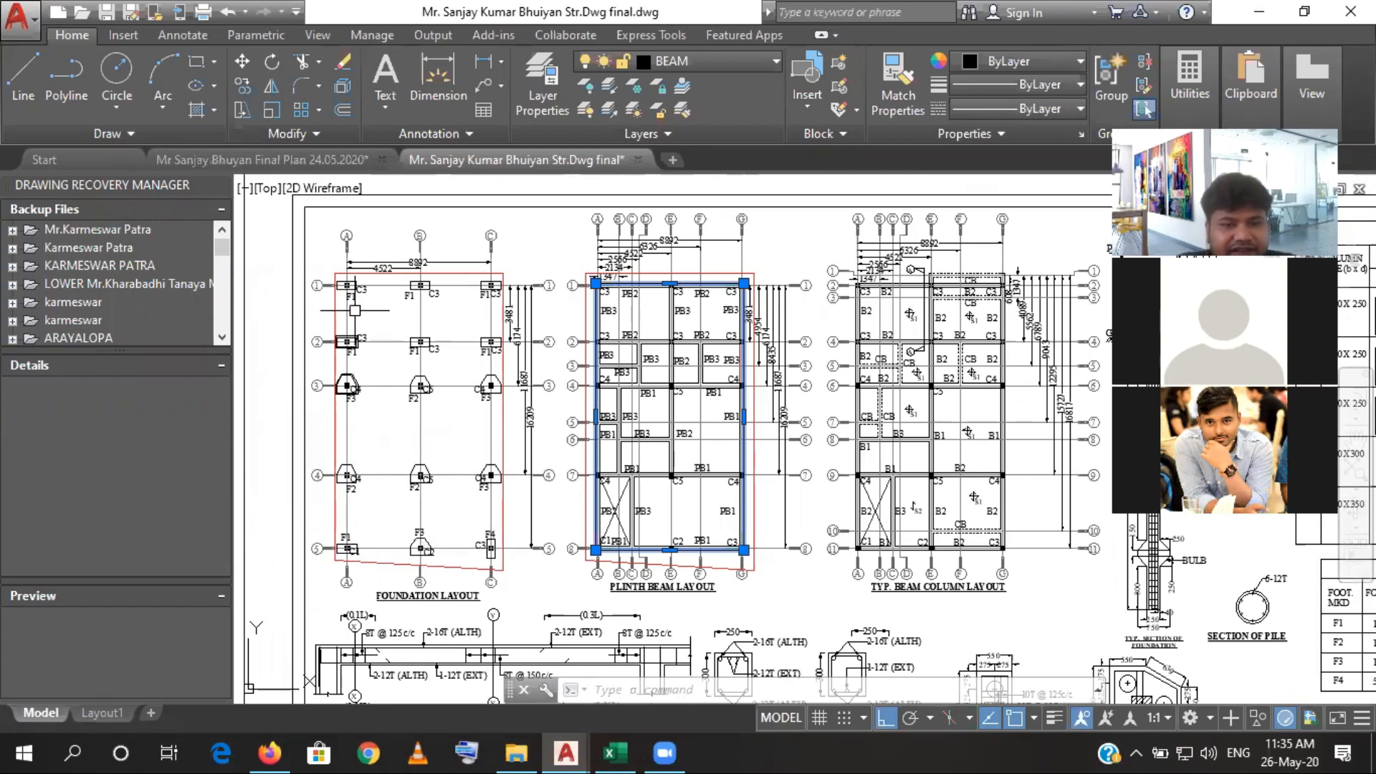
pyautogui.scroll(2, 362, 289)
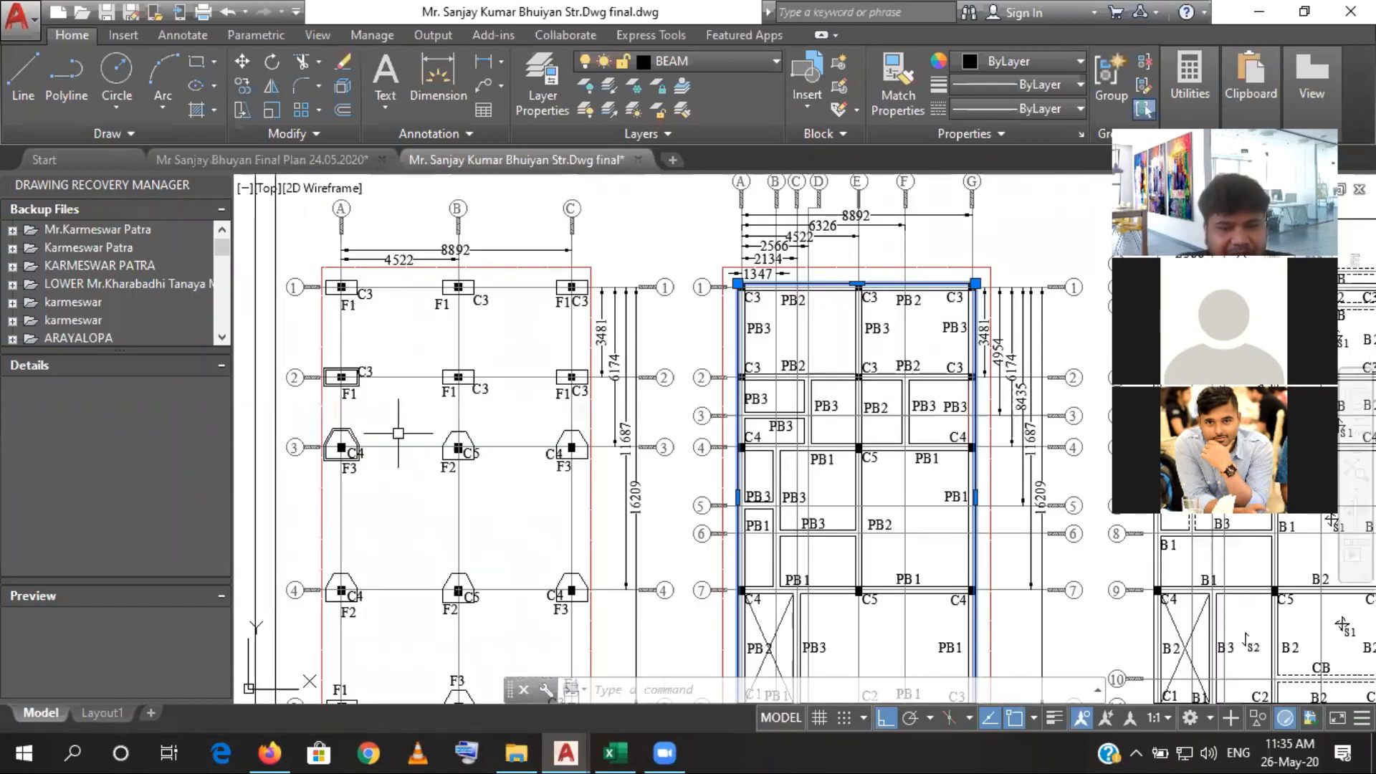
pyautogui.scroll(-3, 398, 433)
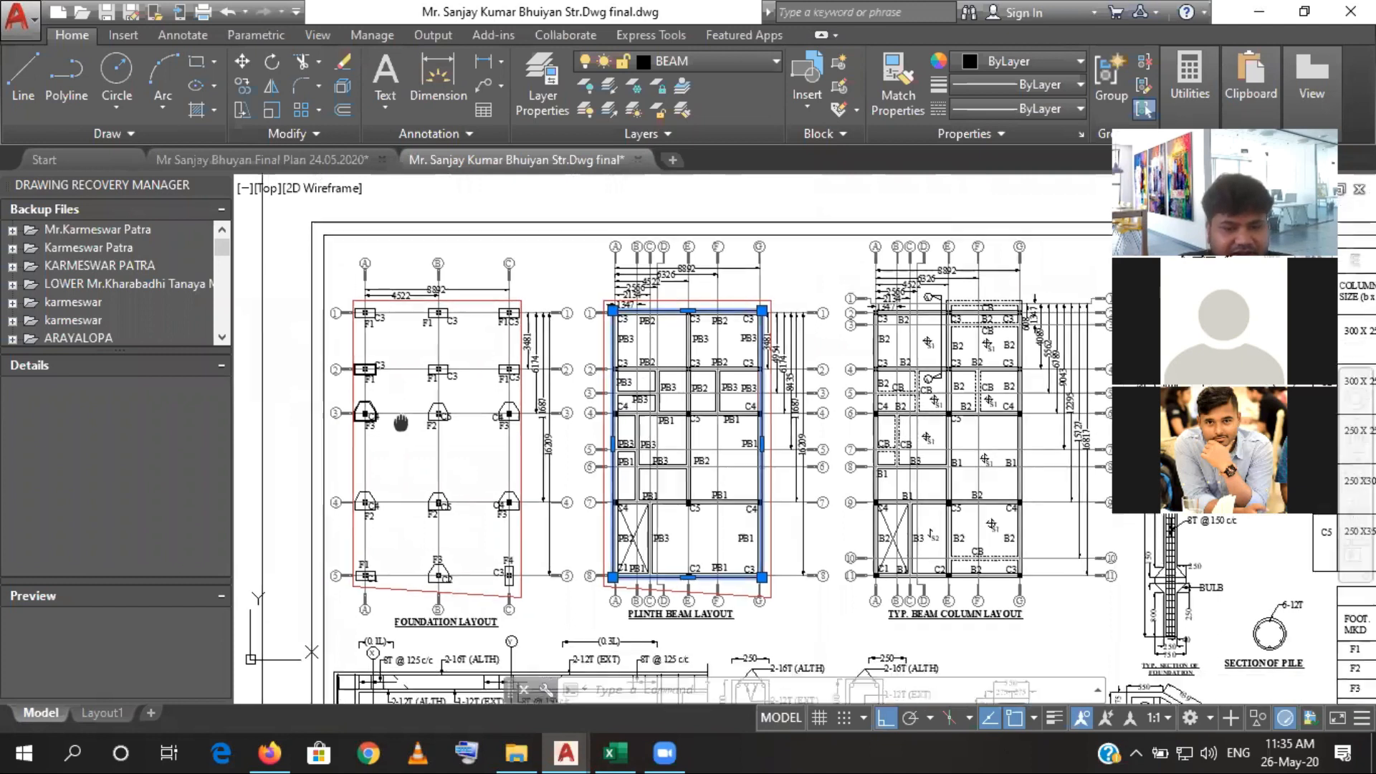
pyautogui.scroll(1, 401, 416)
pyautogui.scroll(4, 380, 287)
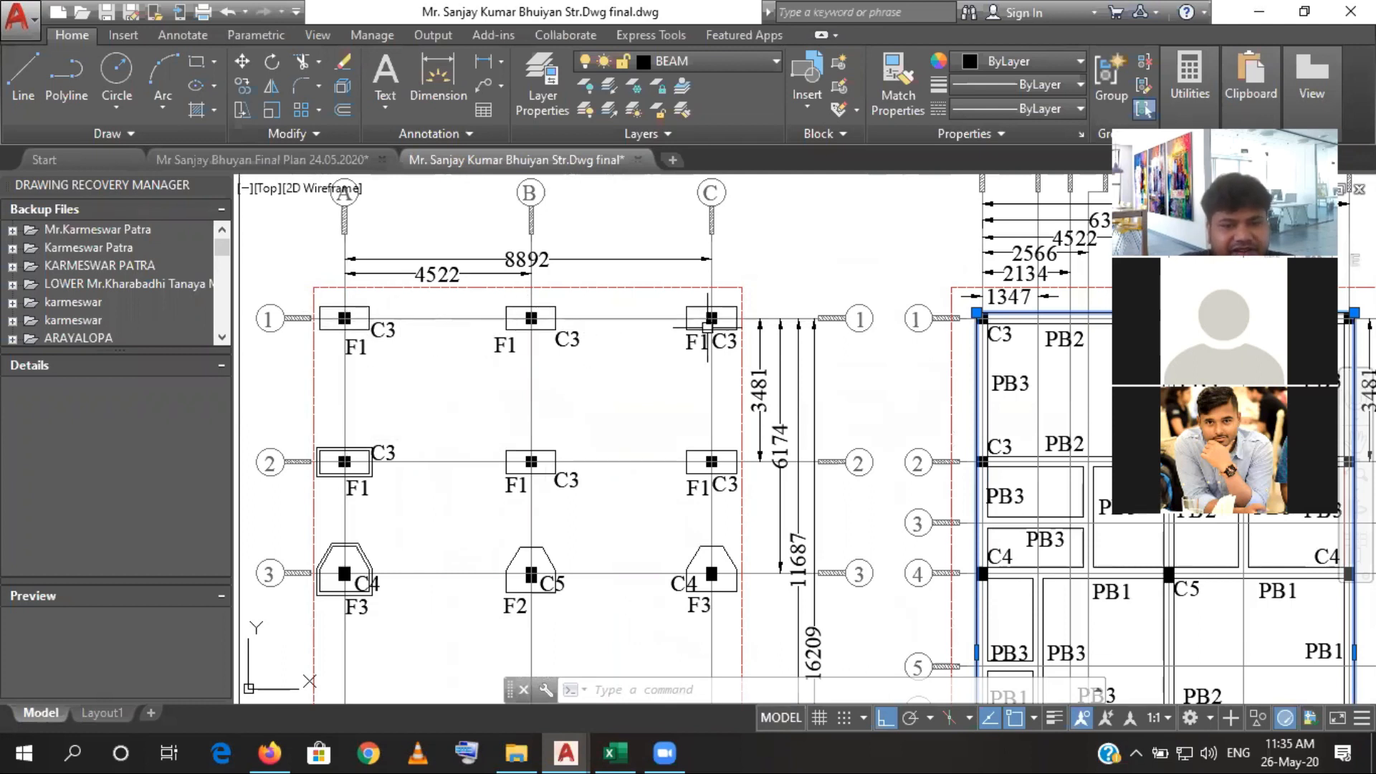
pyautogui.scroll(-4, 708, 326)
# - Inspect the F1 footing at grid A-5 and compare the footings along grid lines A and C with the red boundary line
pyautogui.moveTo(702, 530); pyautogui.dragTo(704, 322)
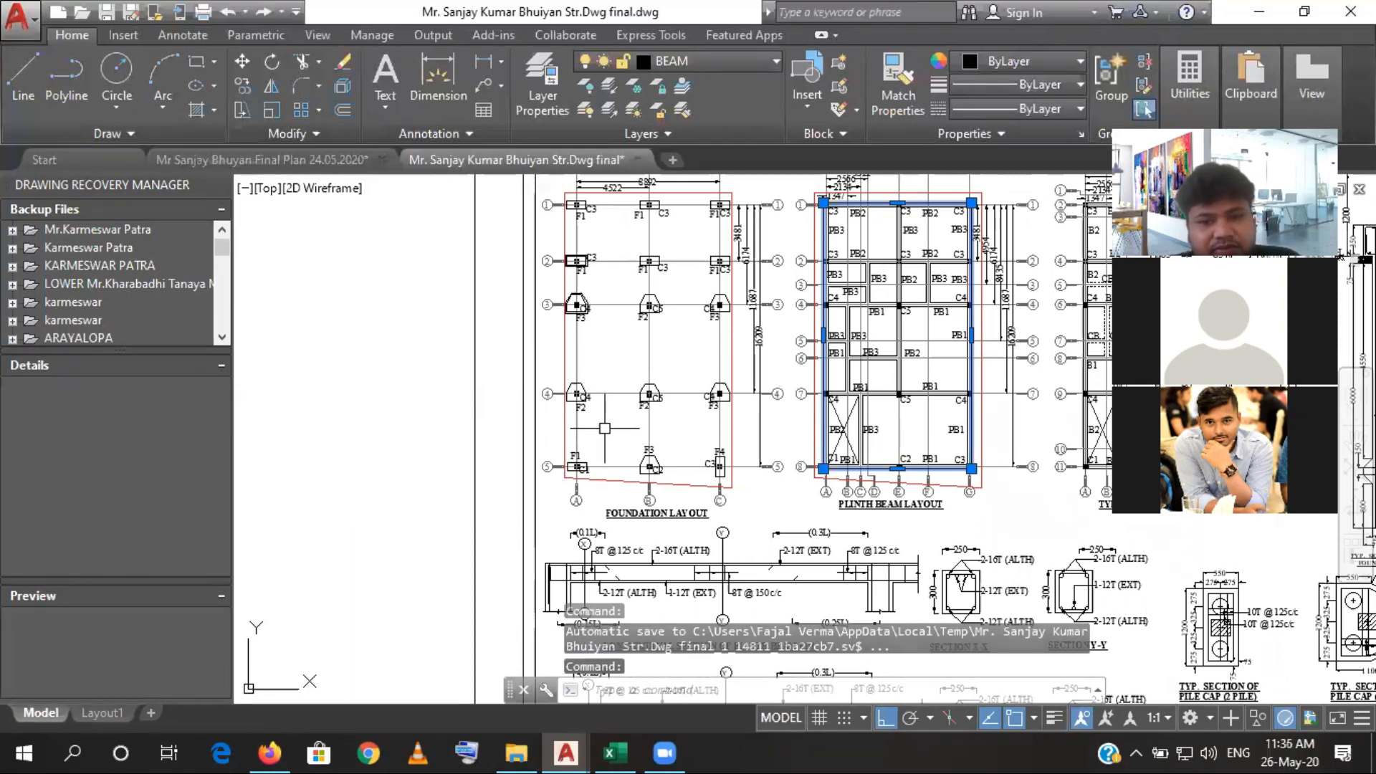
pyautogui.scroll(8, 574, 468)
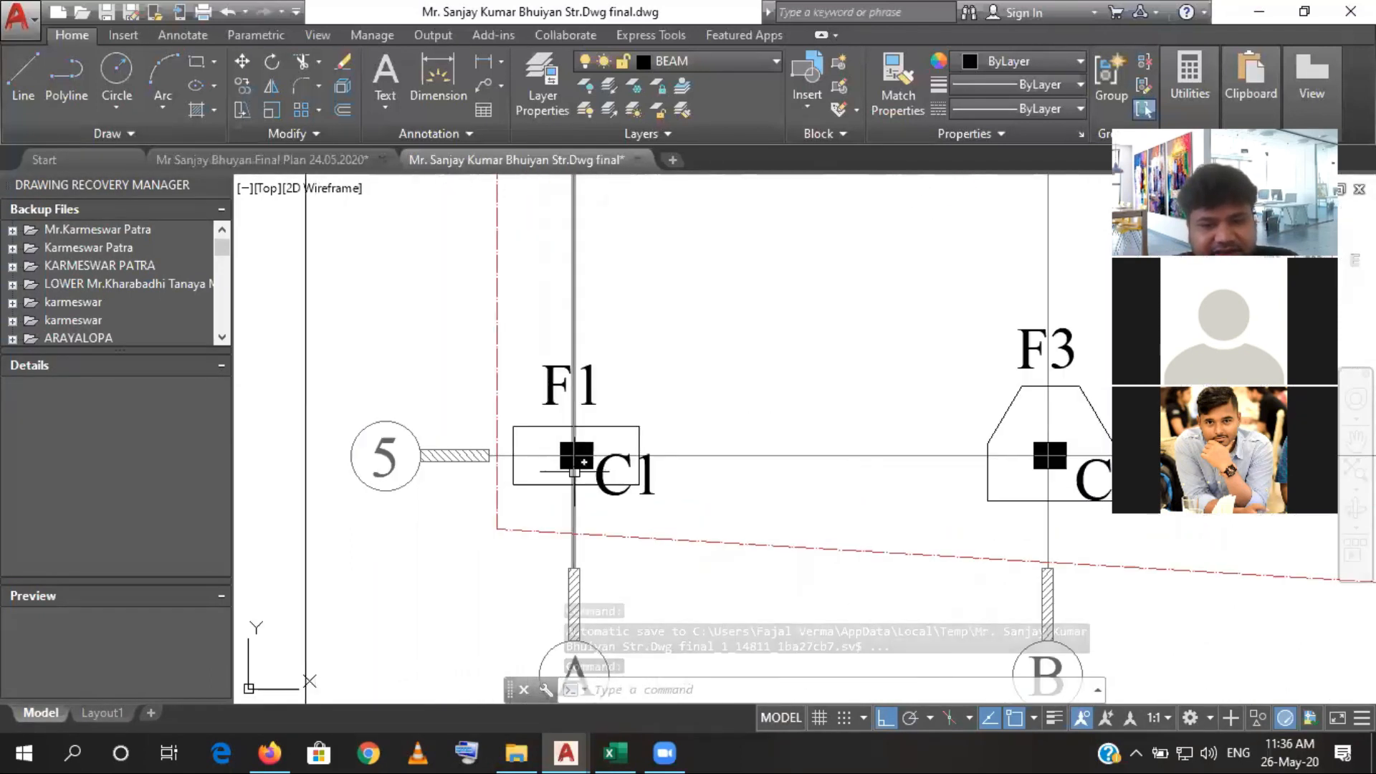
pyautogui.scroll(-4, 574, 471)
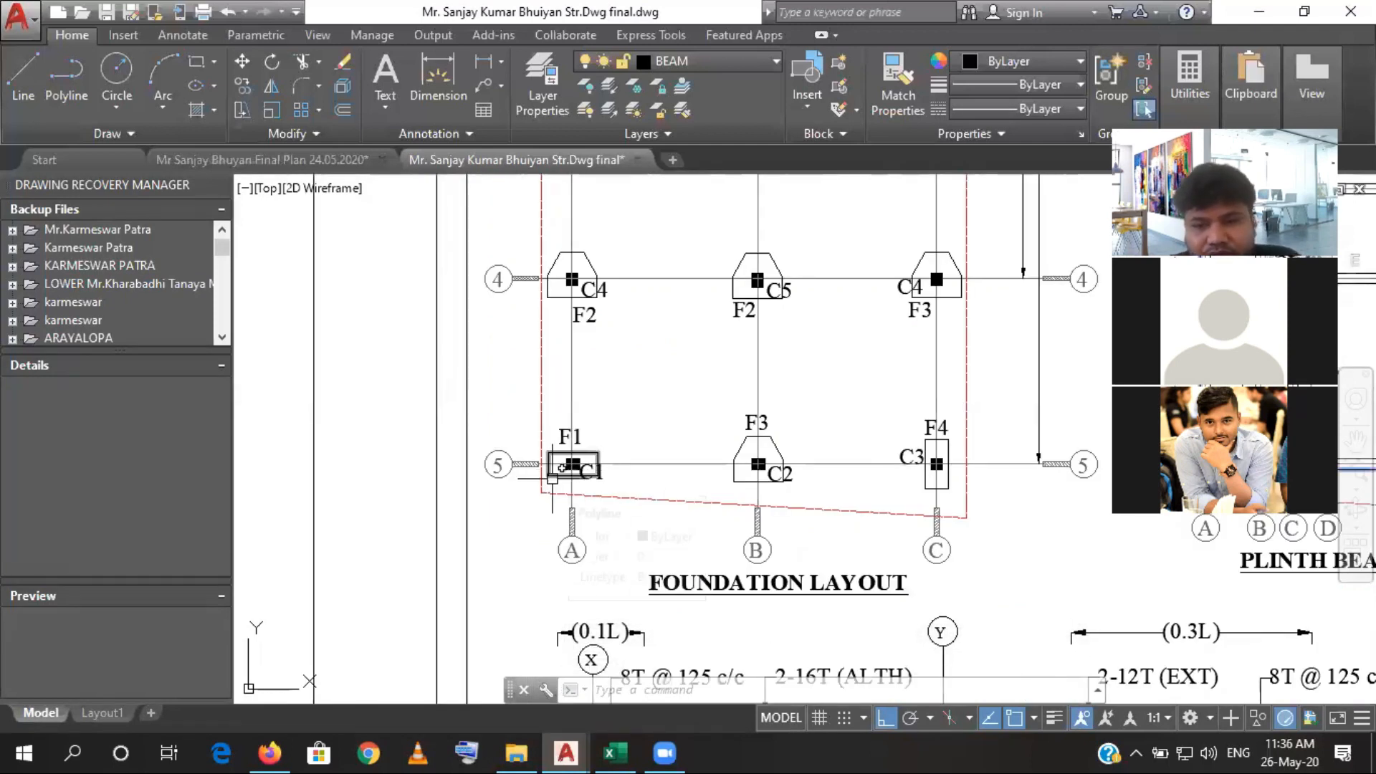
pyautogui.scroll(-3, 552, 478)
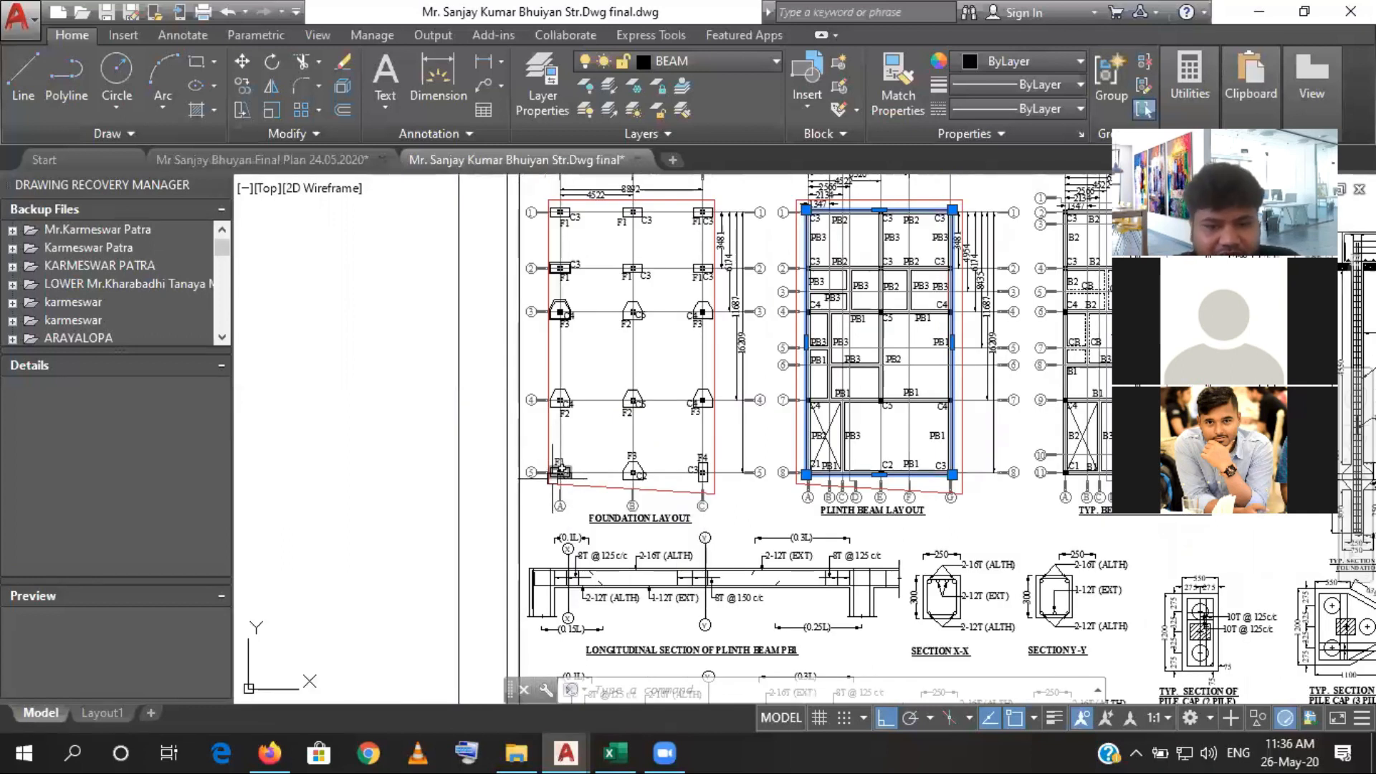
pyautogui.scroll(4, 552, 478)
pyautogui.scroll(-4, 552, 478)
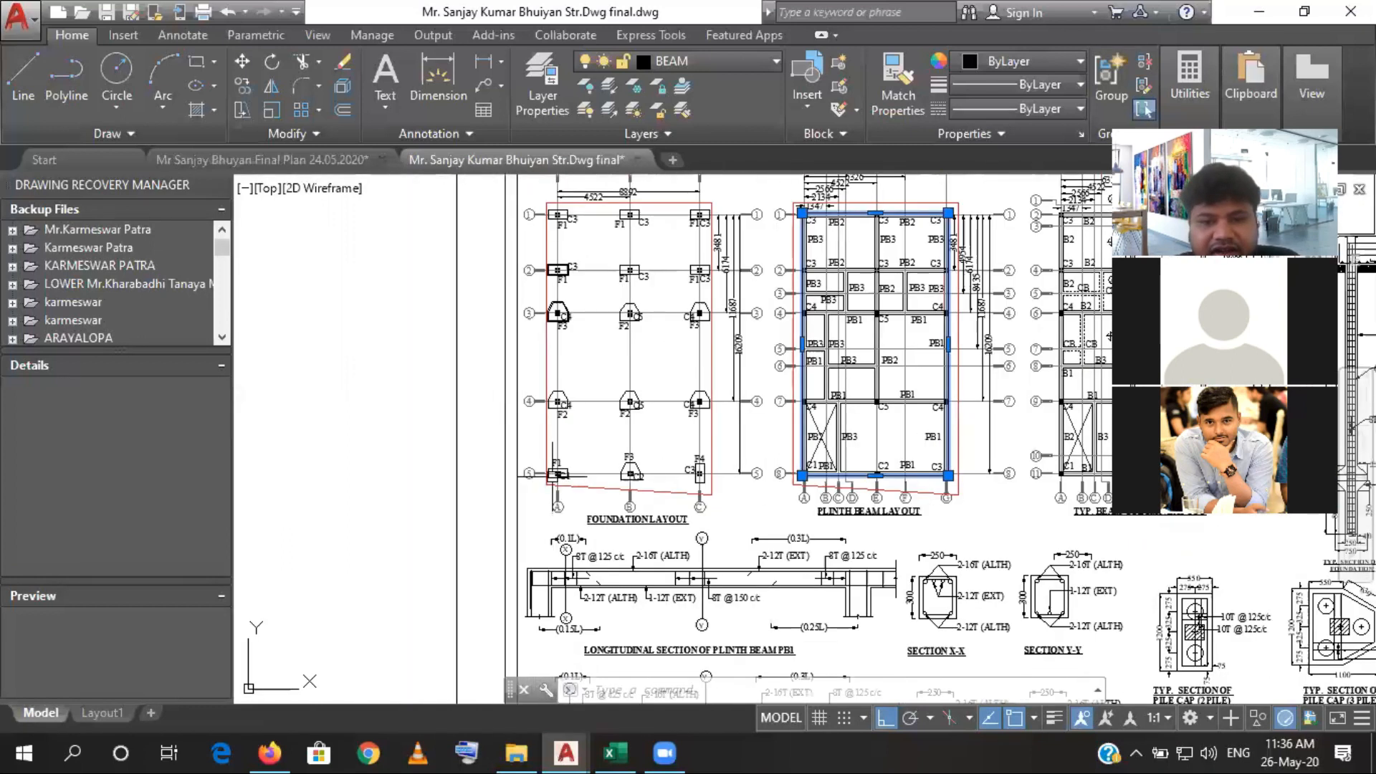
pyautogui.moveTo(556, 384); pyautogui.dragTo(556, 440)
pyautogui.scroll(4, 545, 329)
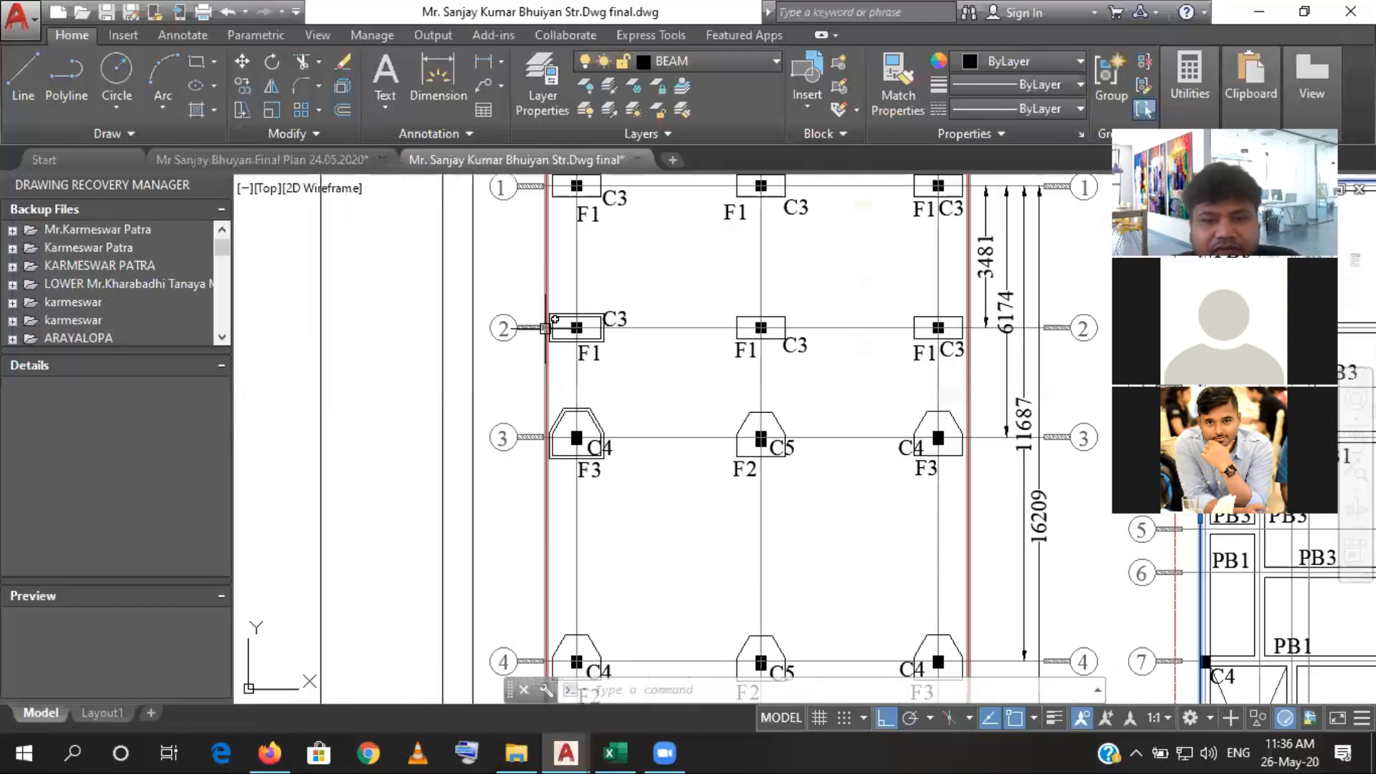
pyautogui.moveTo(562, 347)
pyautogui.mouseDown()
pyautogui.moveTo(496, 489)
pyautogui.moveTo(496, 447)
pyautogui.mouseUp()
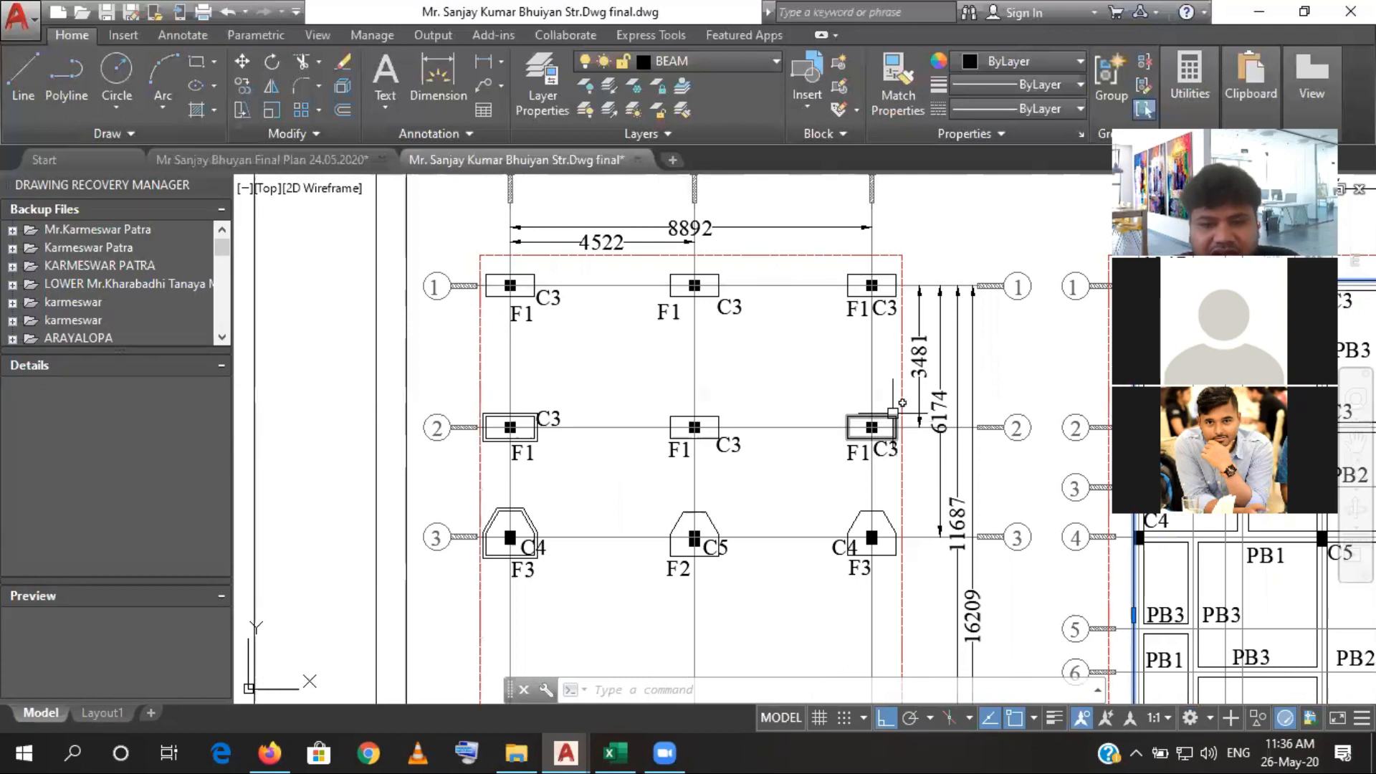
pyautogui.scroll(-2, 894, 413)
pyautogui.scroll(-2, 893, 413)
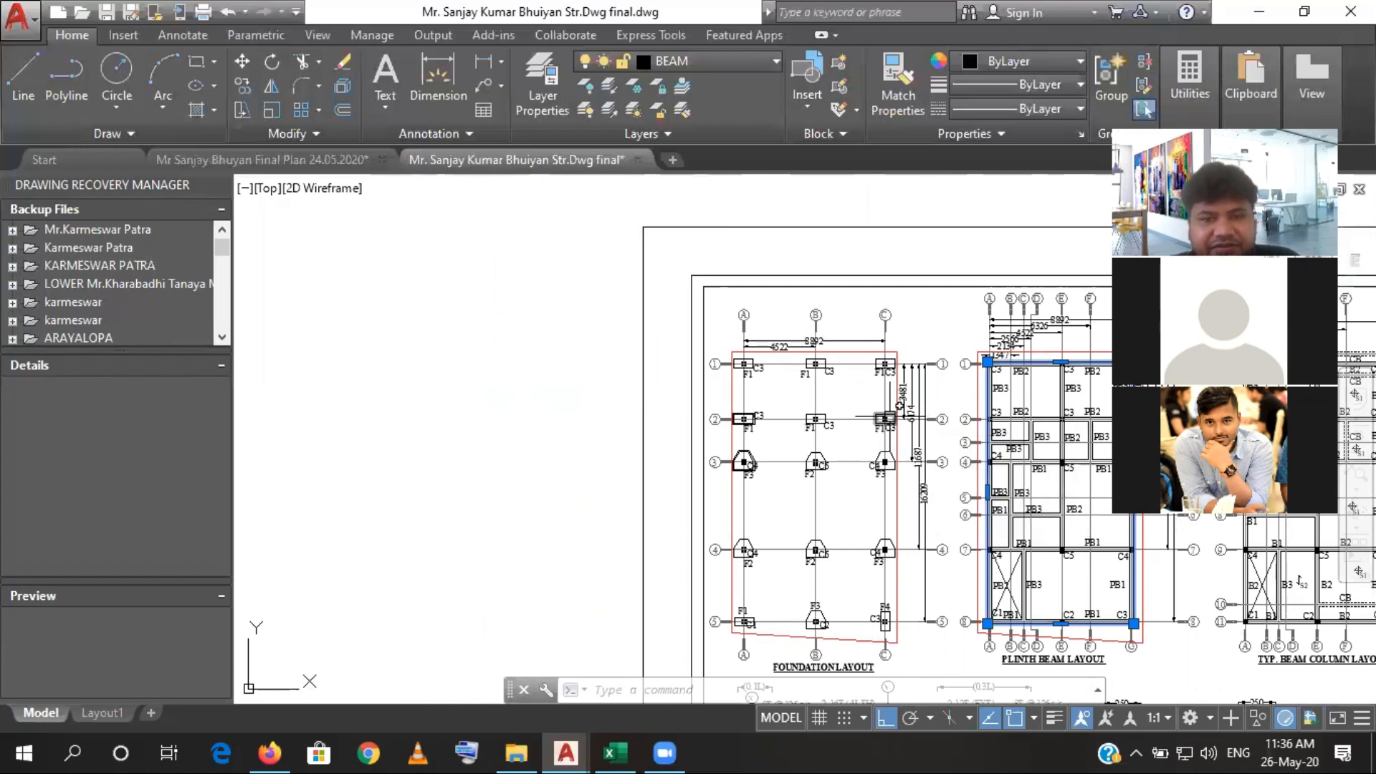
# - Switch to the Excel estimate and change the F1 deduction number formula in C22 to =-C16+3
pyautogui.click(618, 751)
pyautogui.click(435, 541)
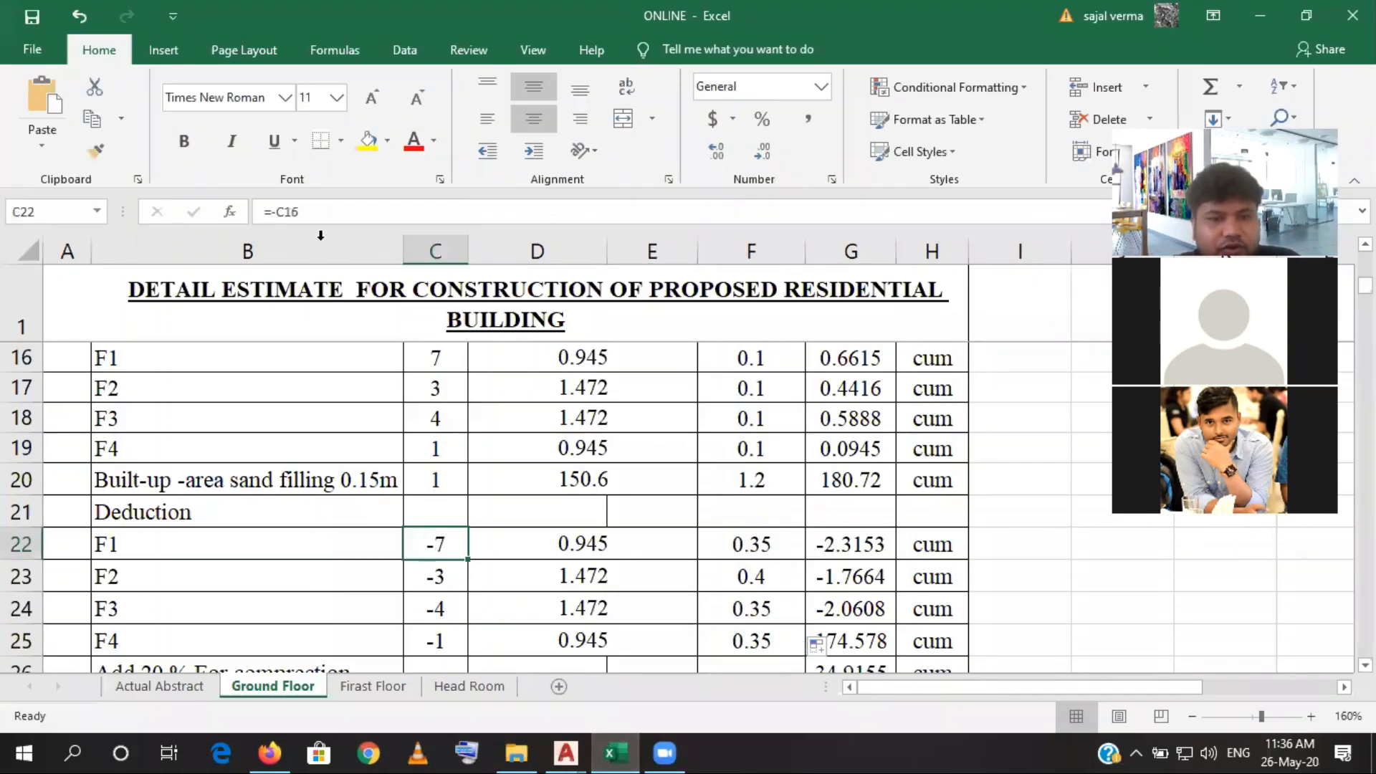
pyautogui.click(304, 205)
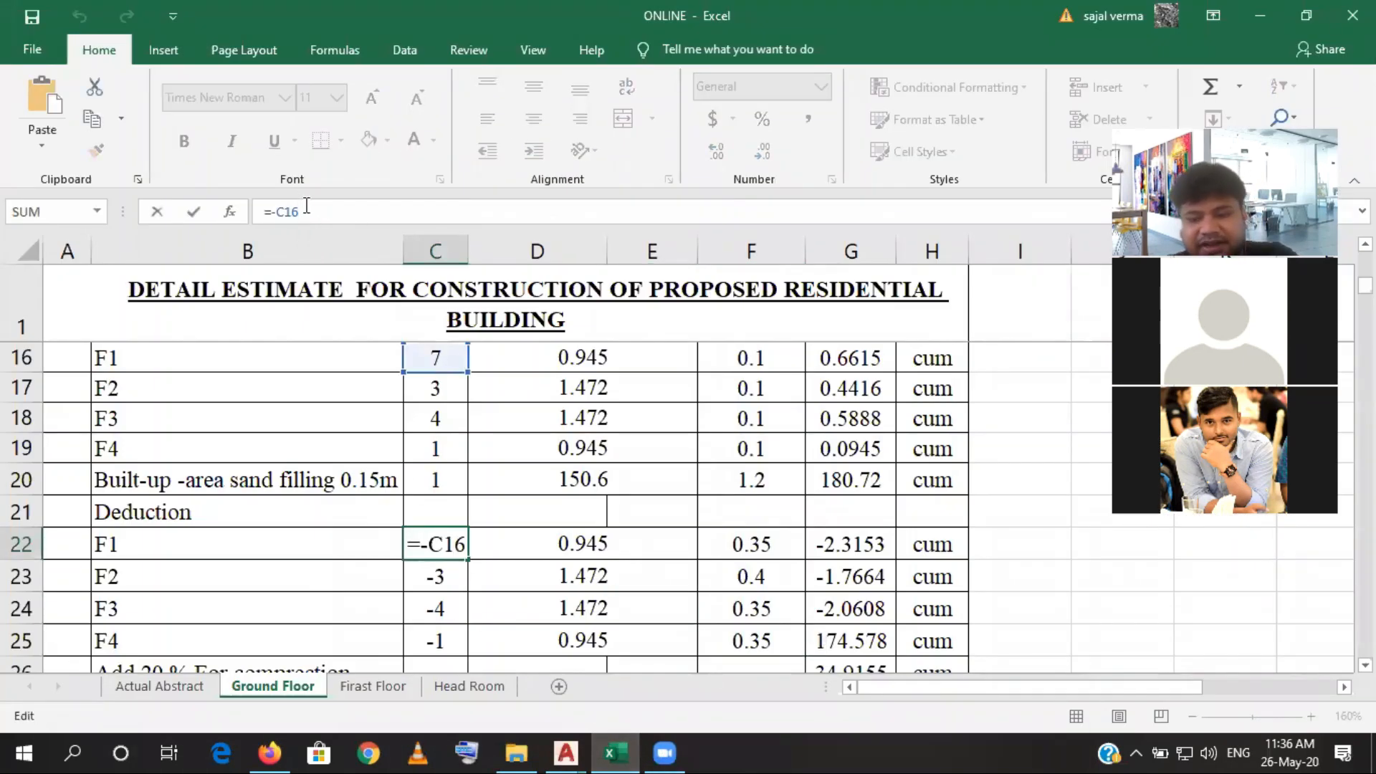
pyautogui.write('-')
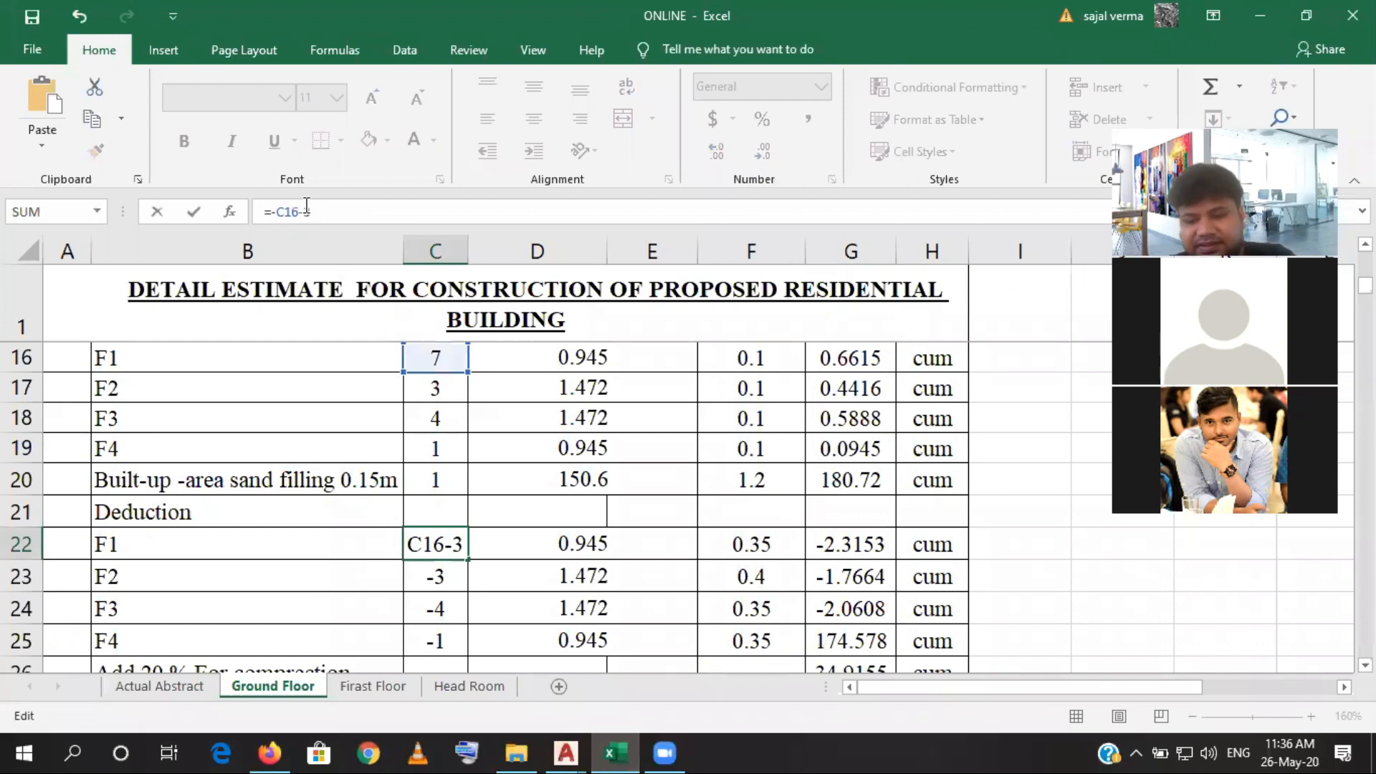
pyautogui.write('3')
pyautogui.press('Return')
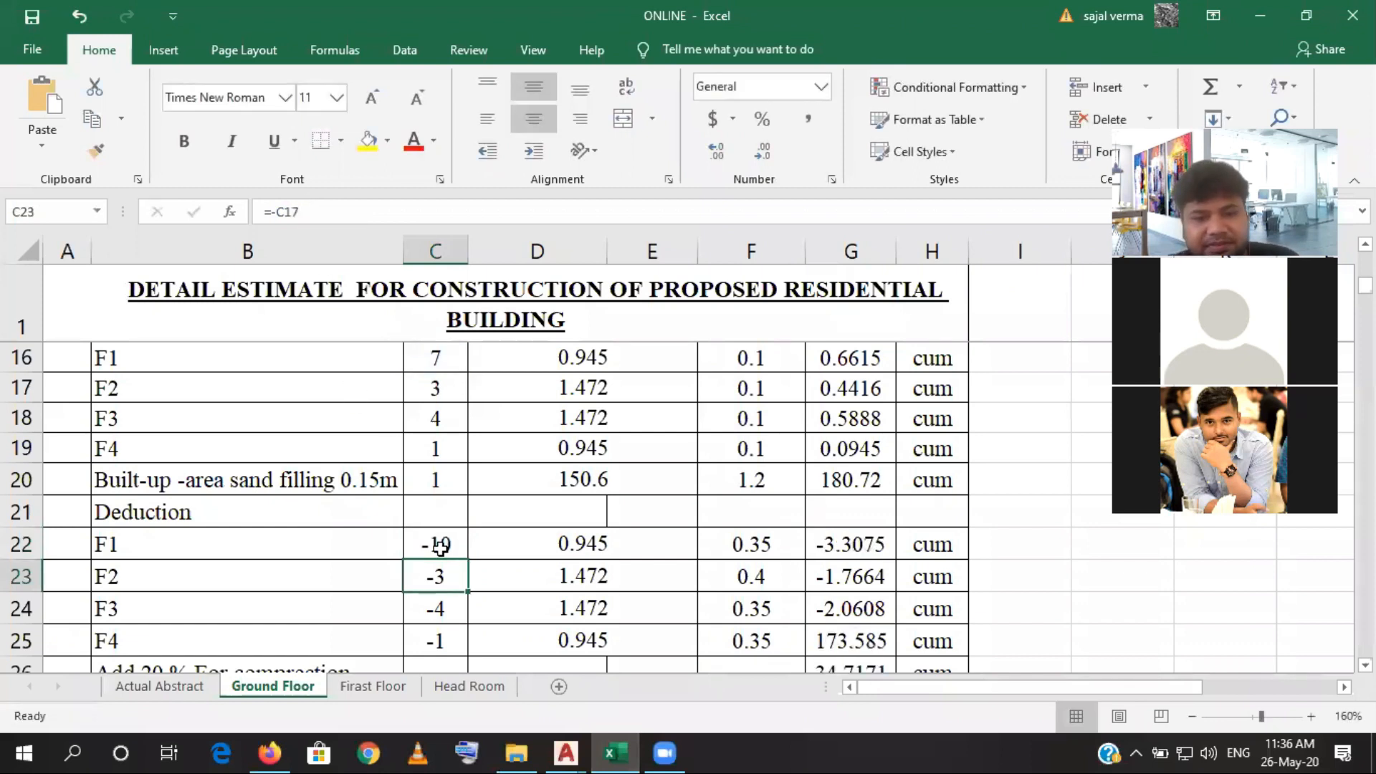
pyautogui.click(440, 547)
pyautogui.click(306, 212)
pyautogui.press('BackSpace')
pyautogui.write('+3')
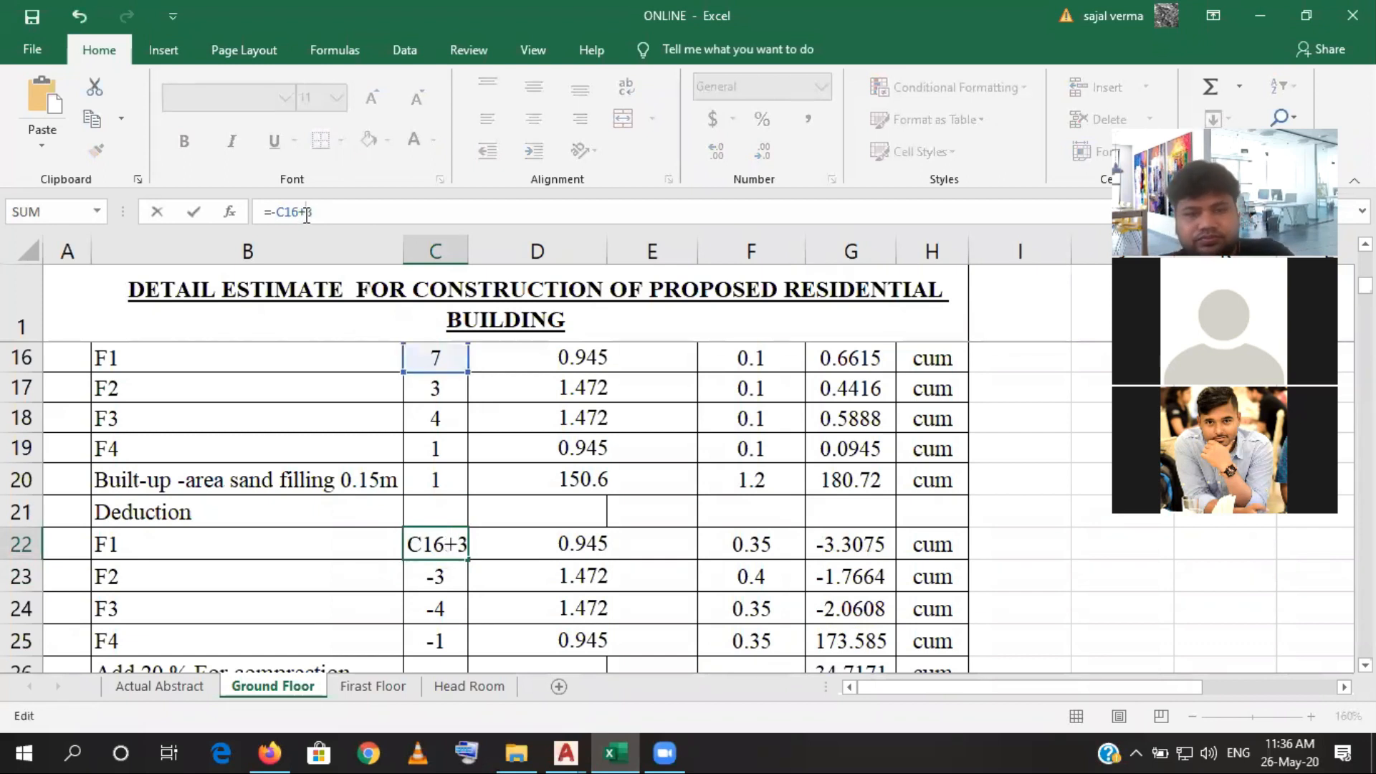
pyautogui.press('Return')
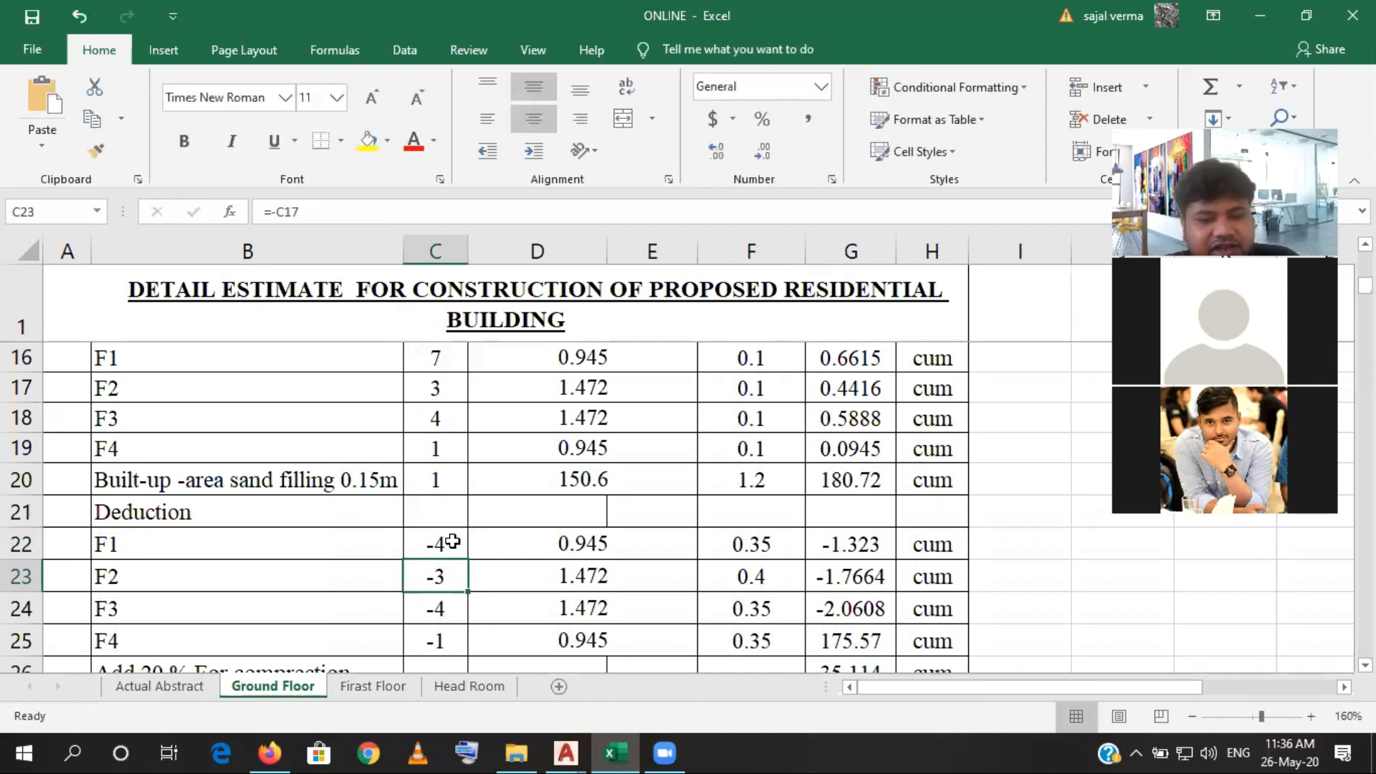
# - Switch to the AutoCAD structural drawing and examine the F2 and F3 footings along grid lines 3, 4 and 5 of the Foundation Layout
pyautogui.moveTo(663, 750)
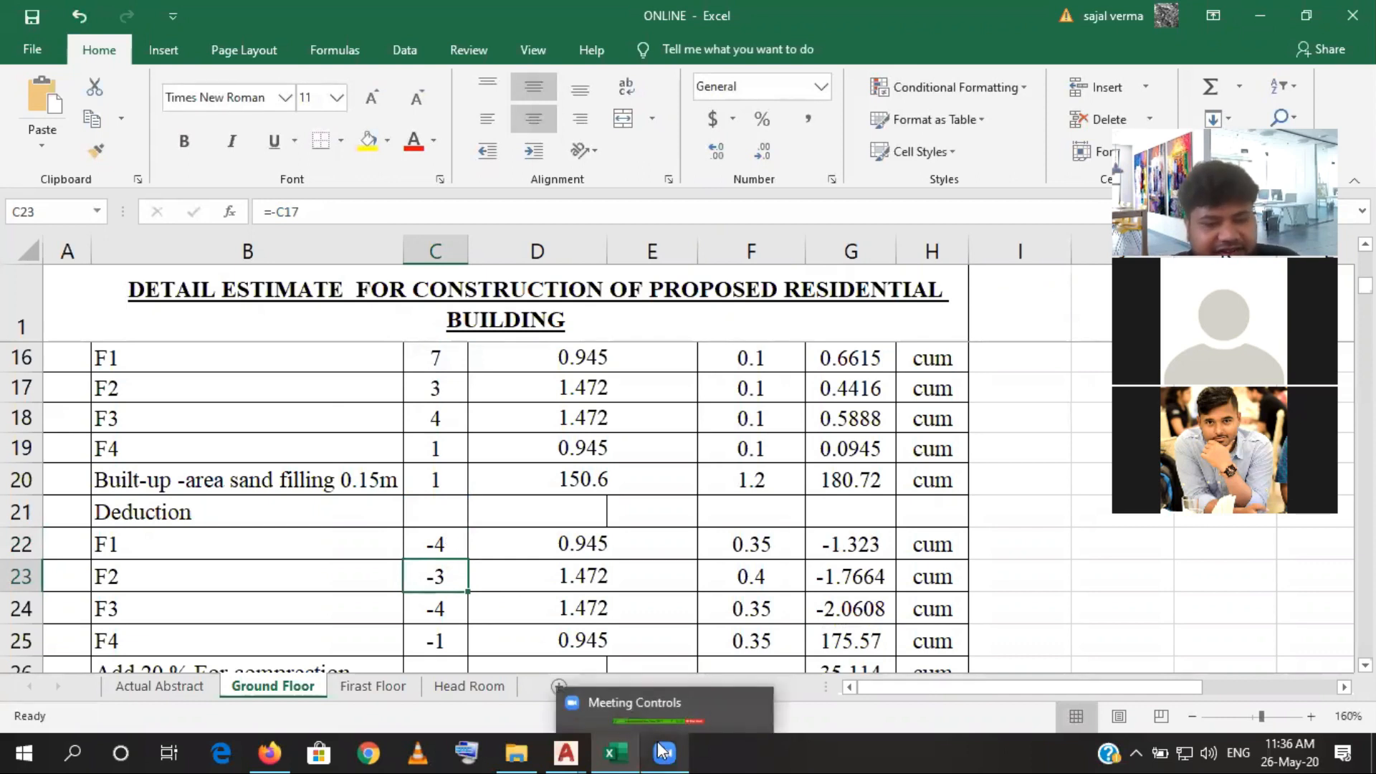
pyautogui.click(605, 751)
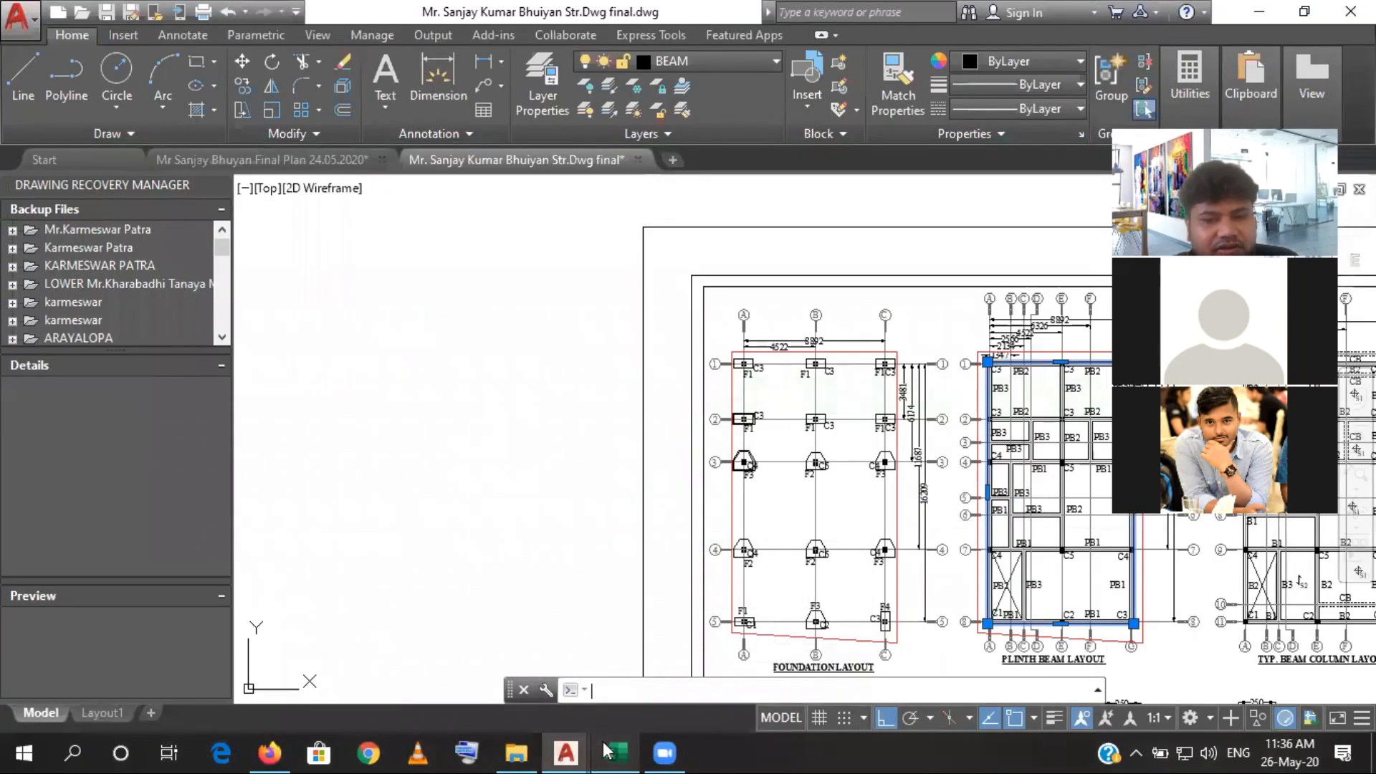
pyautogui.scroll(2, 747, 549)
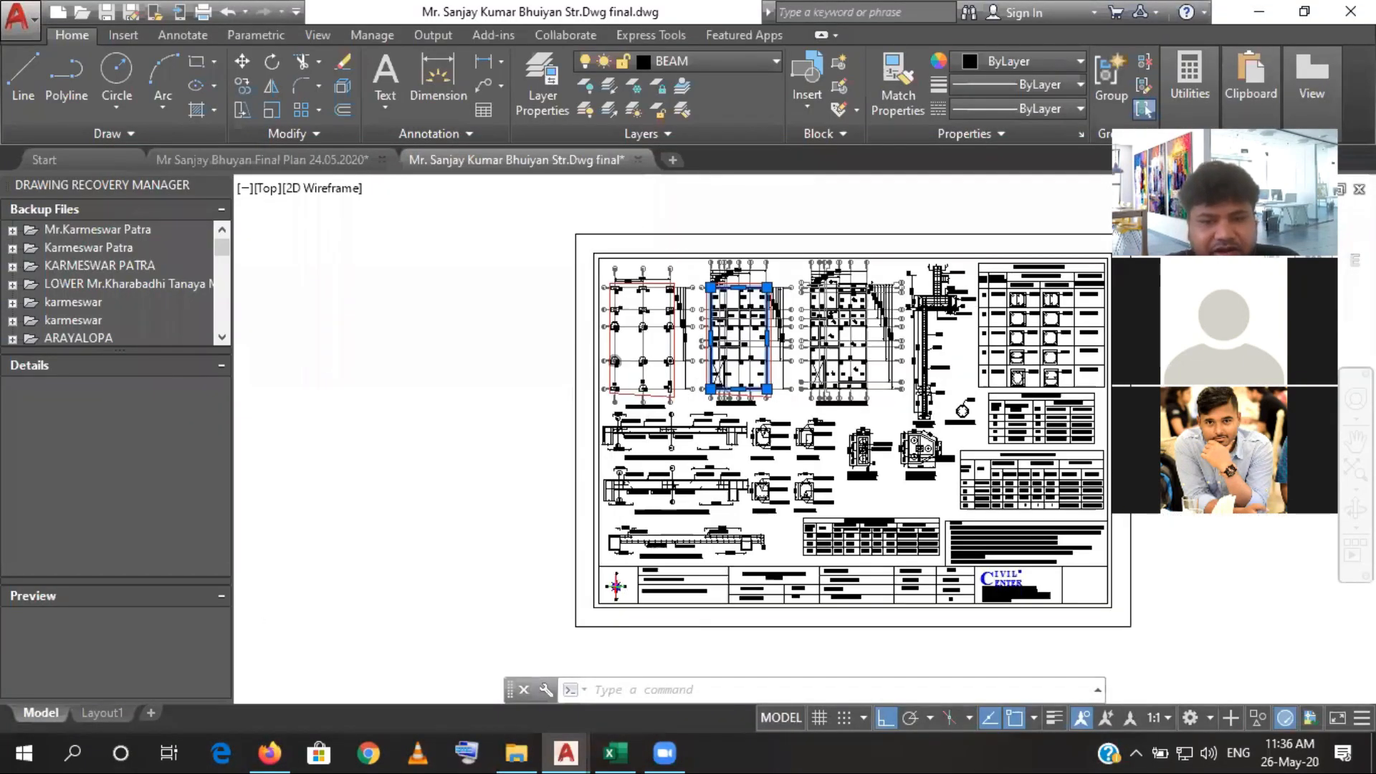
pyautogui.scroll(5, 585, 430)
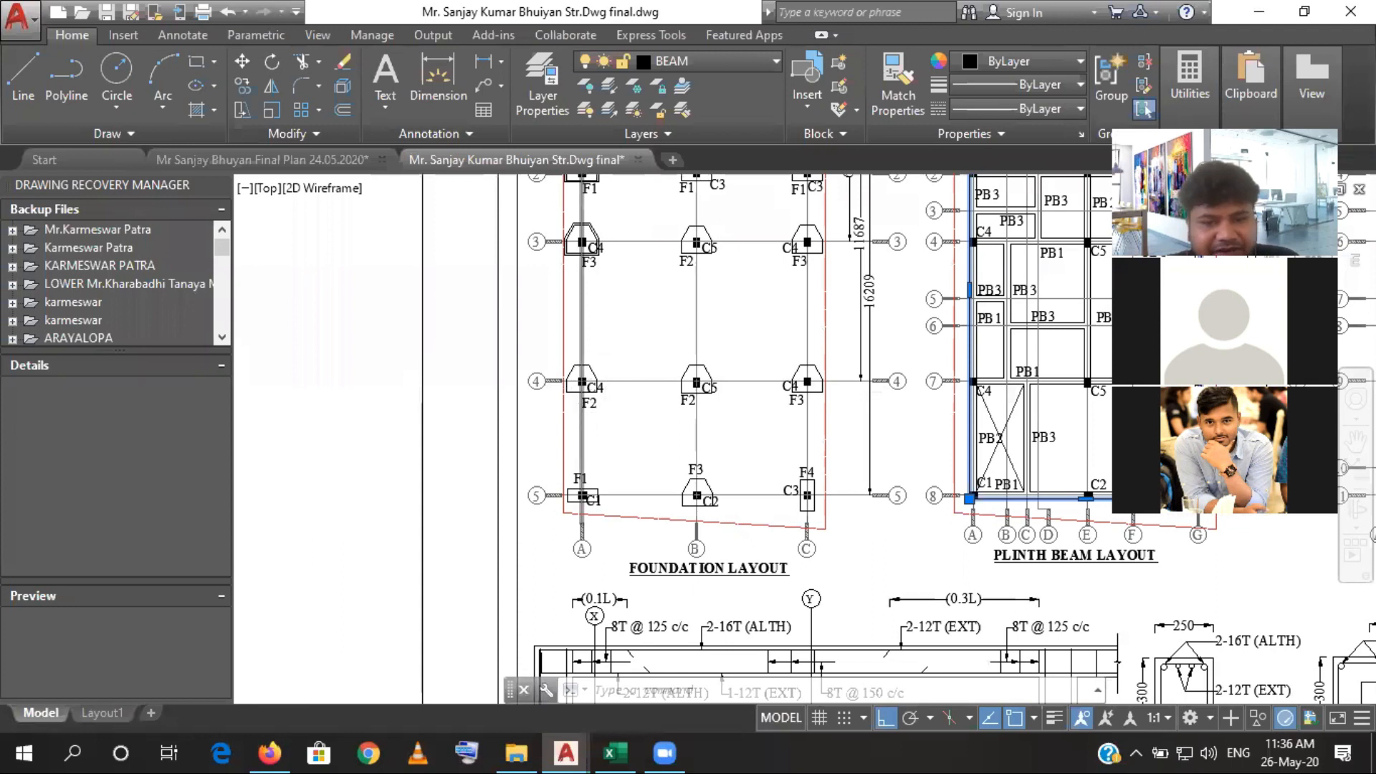
pyautogui.scroll(6, 582, 385)
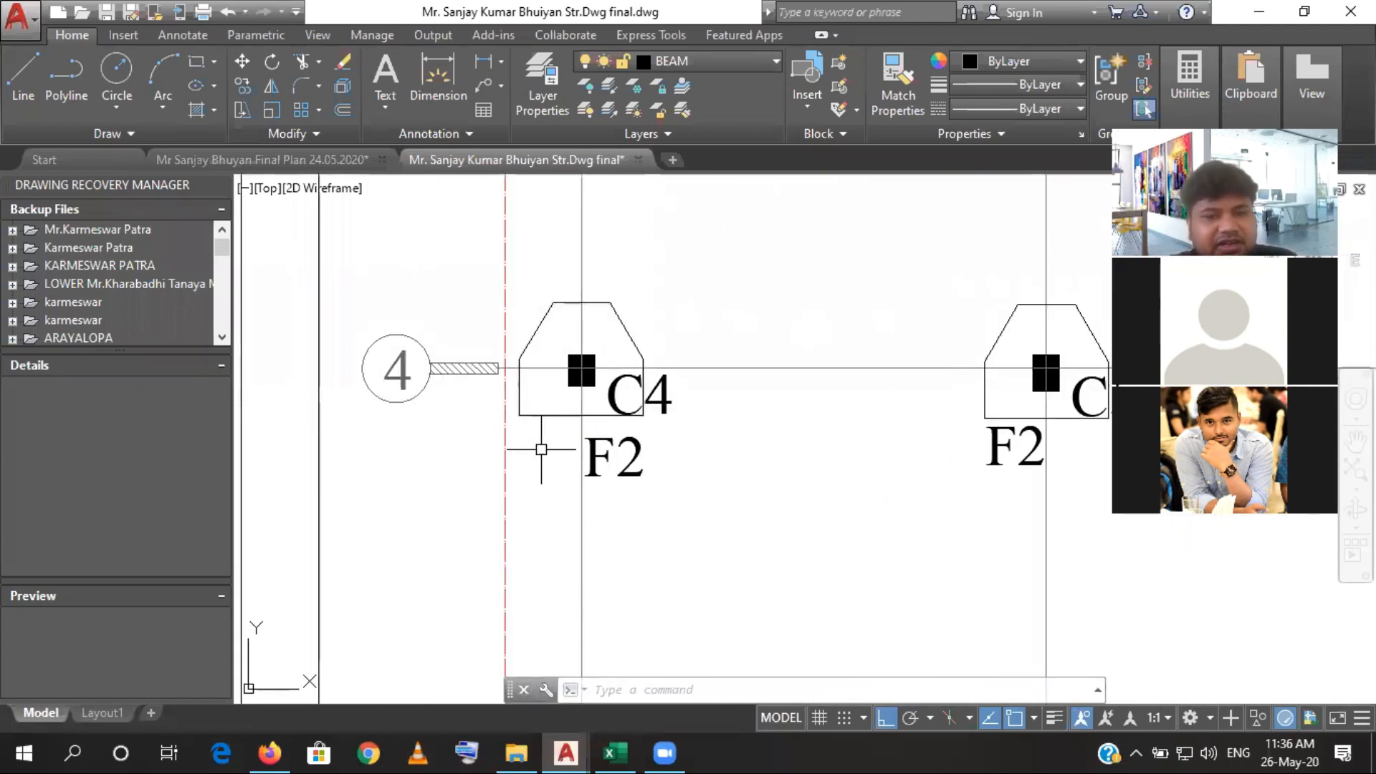
pyautogui.scroll(-4, 583, 492)
pyautogui.scroll(-2, 667, 526)
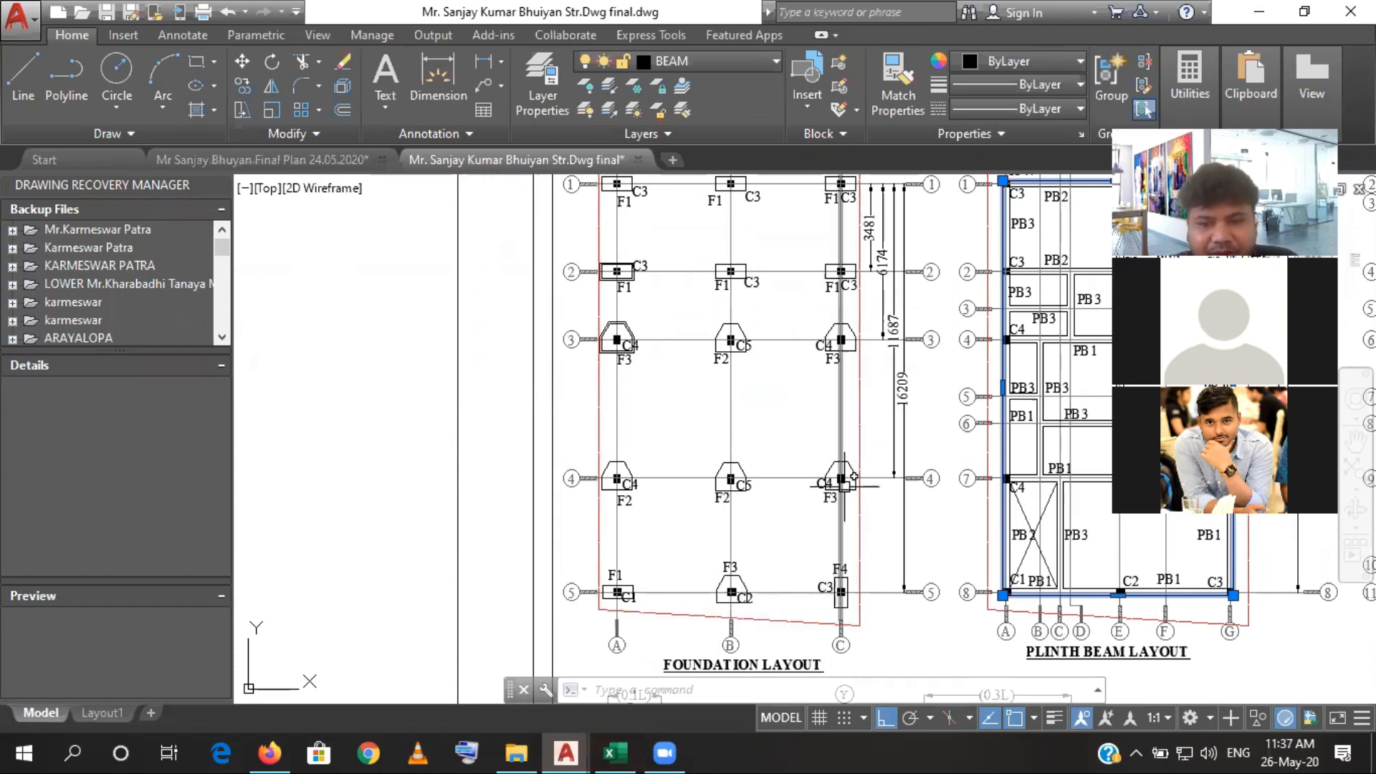
pyautogui.moveTo(847, 402)
pyautogui.mouseDown()
pyautogui.moveTo(843, 488)
pyautogui.moveTo(840, 452)
pyautogui.mouseUp()
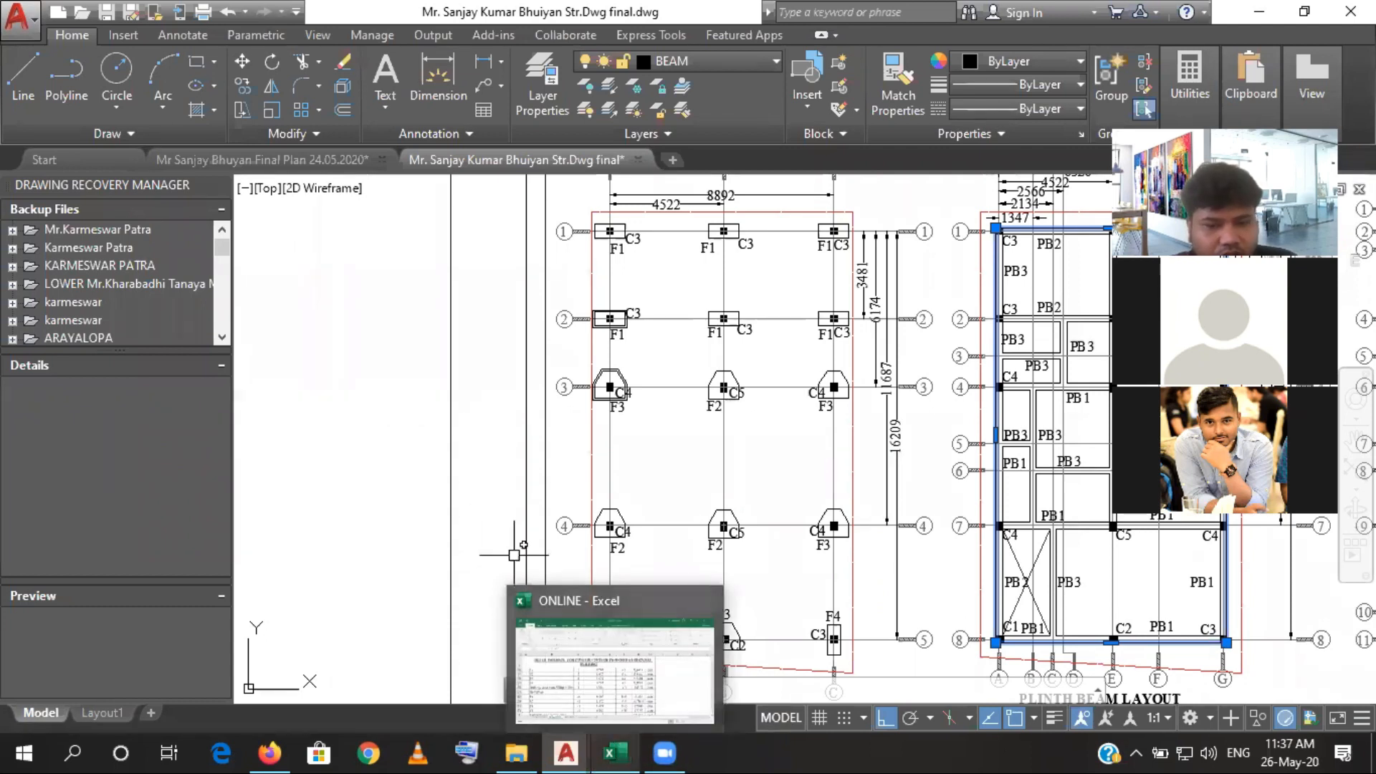
# - Switch to the Excel estimate and extend the F2 deduction number formula =-C17 in C23 with an addition that gives -2.5
pyautogui.click(617, 753)
pyautogui.click(435, 607)
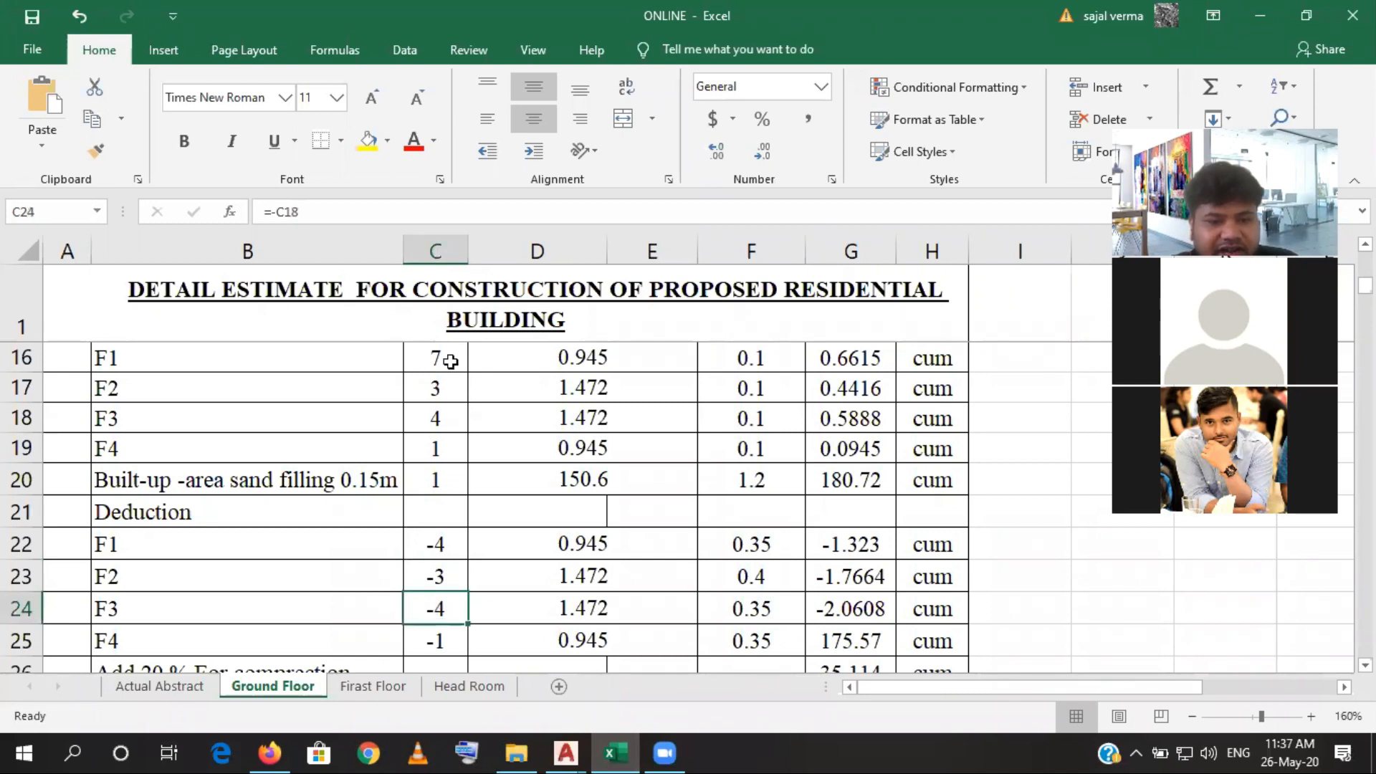
pyautogui.click(450, 579)
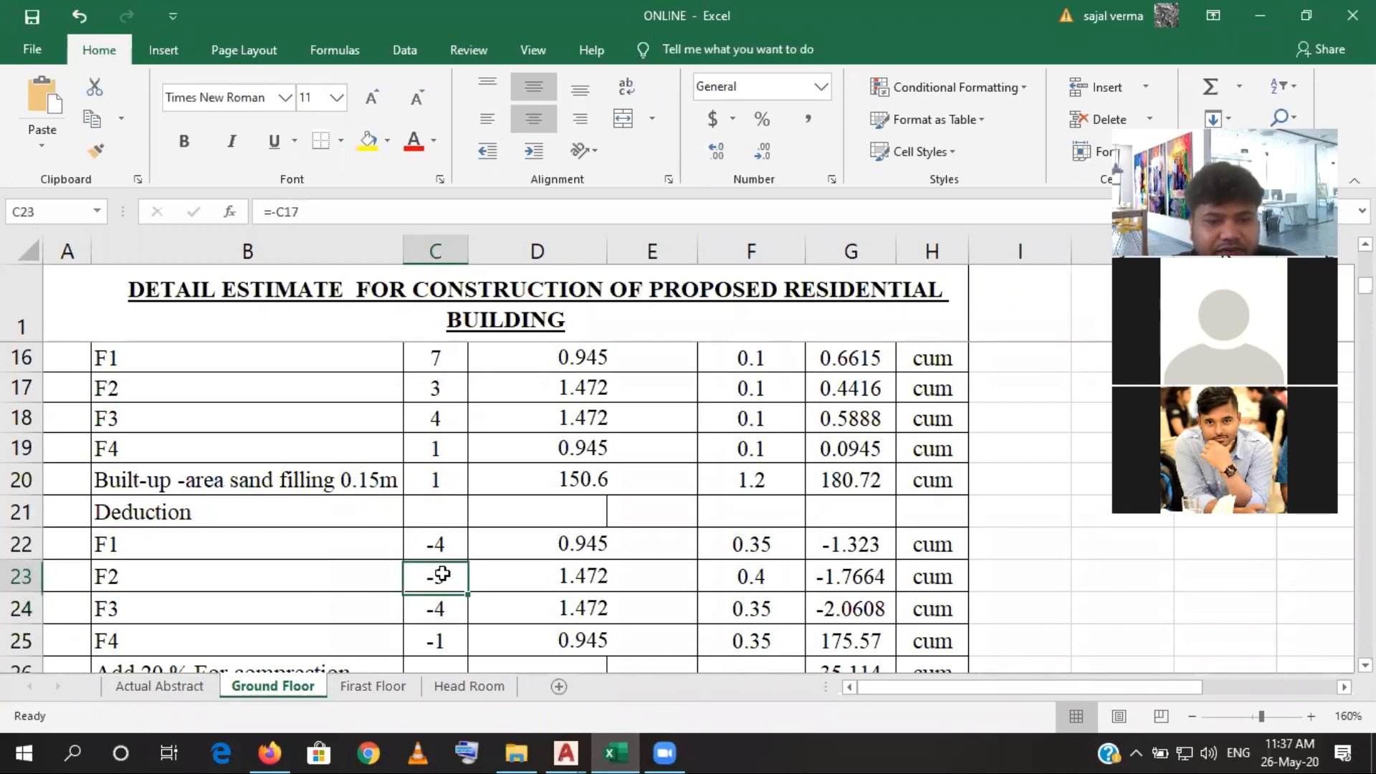
pyautogui.click(427, 212)
pyautogui.write('+.5')
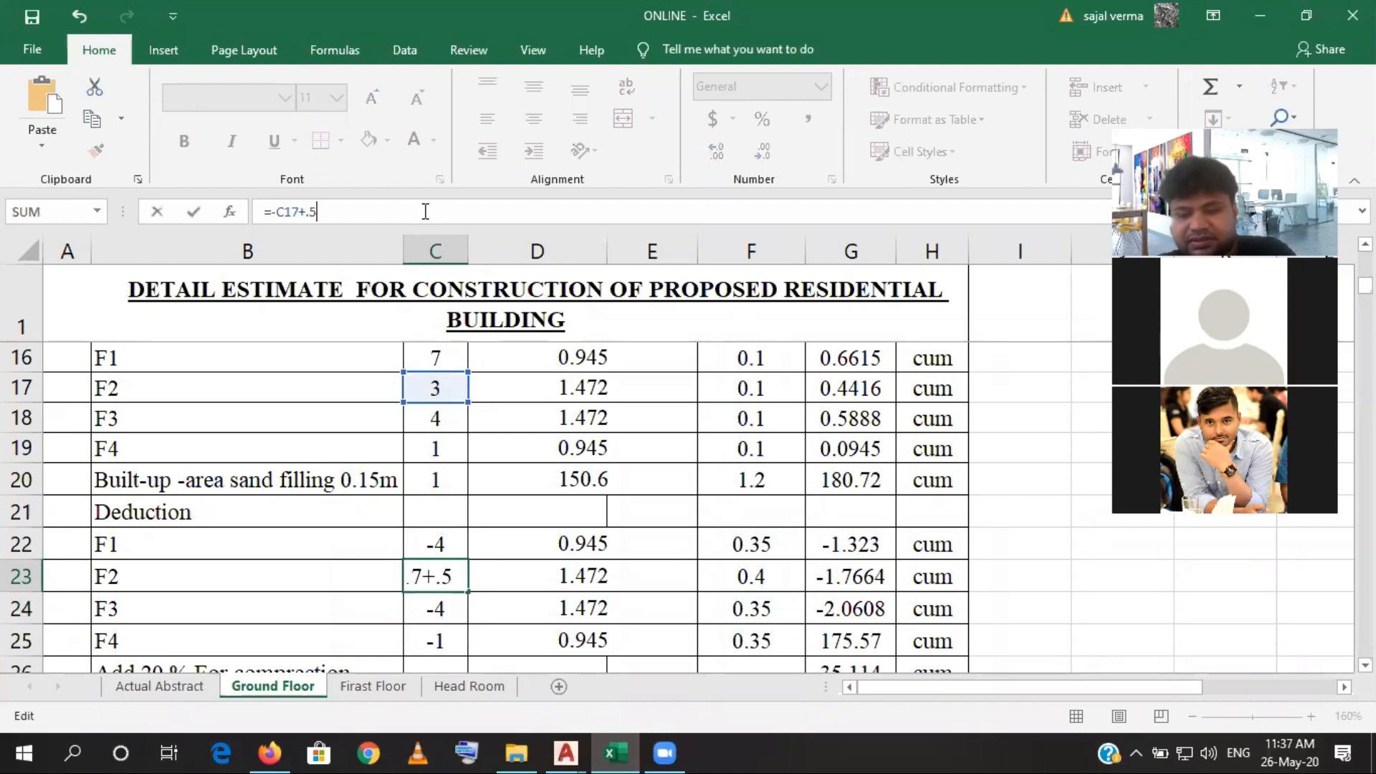
pyautogui.press('Return')
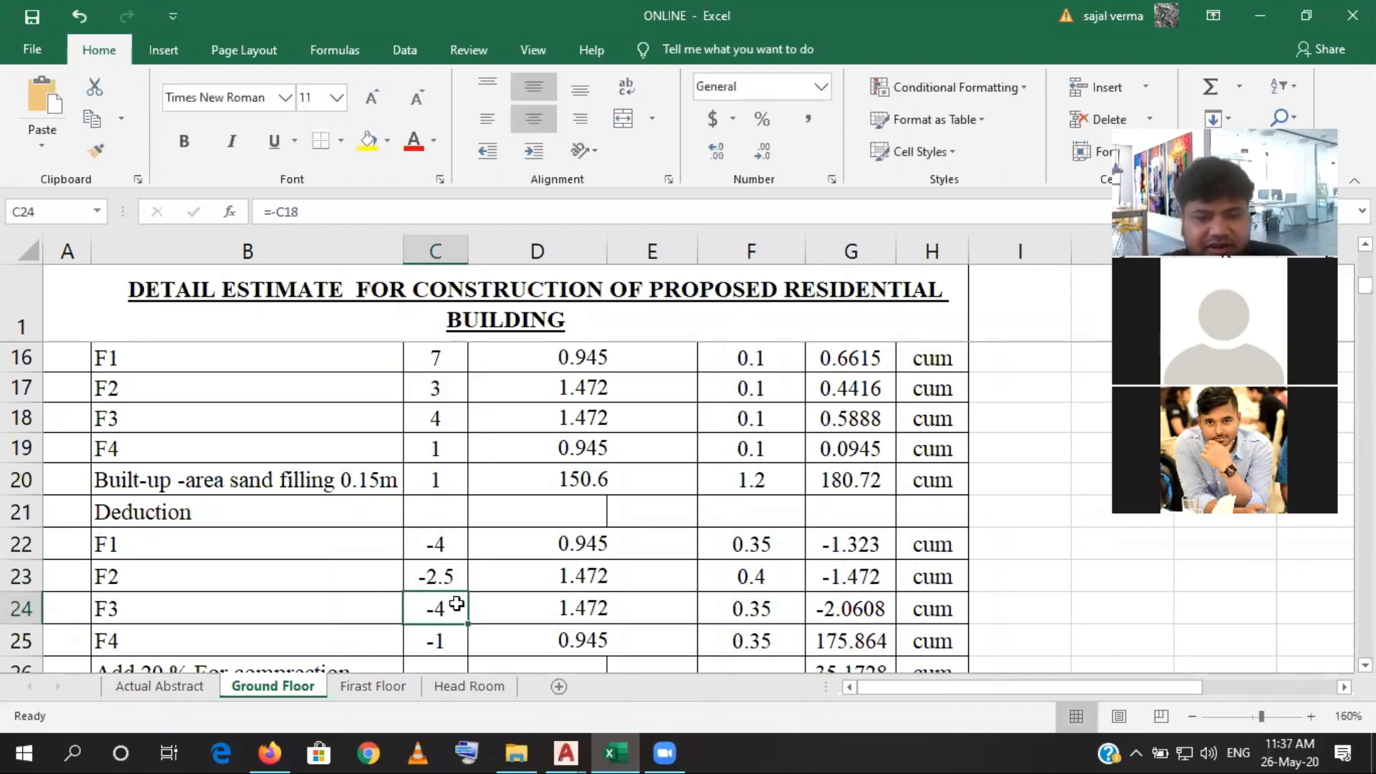
# - Extend the F3 deduction number formula =-C18 in C24 with an addition that gives -2, and review the sand filling rows
pyautogui.click(333, 208)
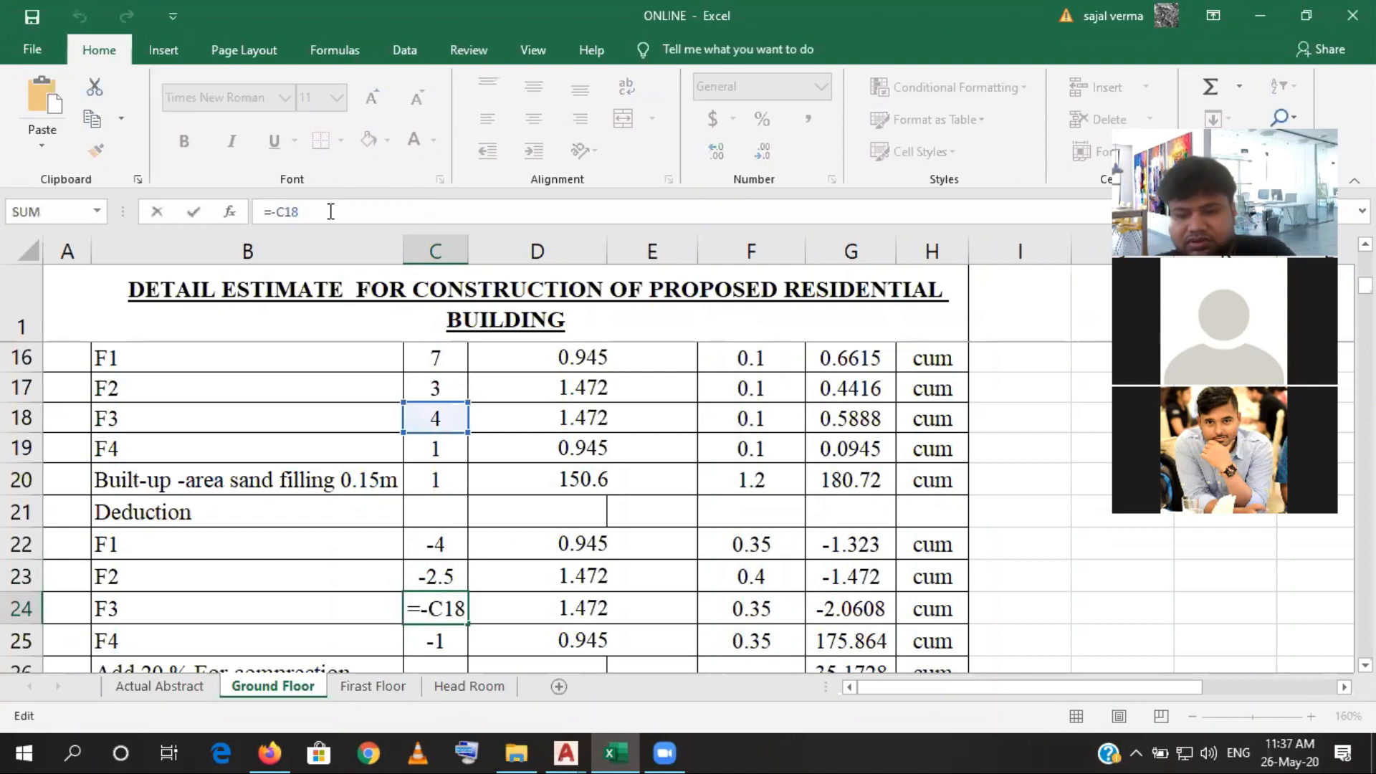
pyautogui.write('+2')
pyautogui.press('Return')
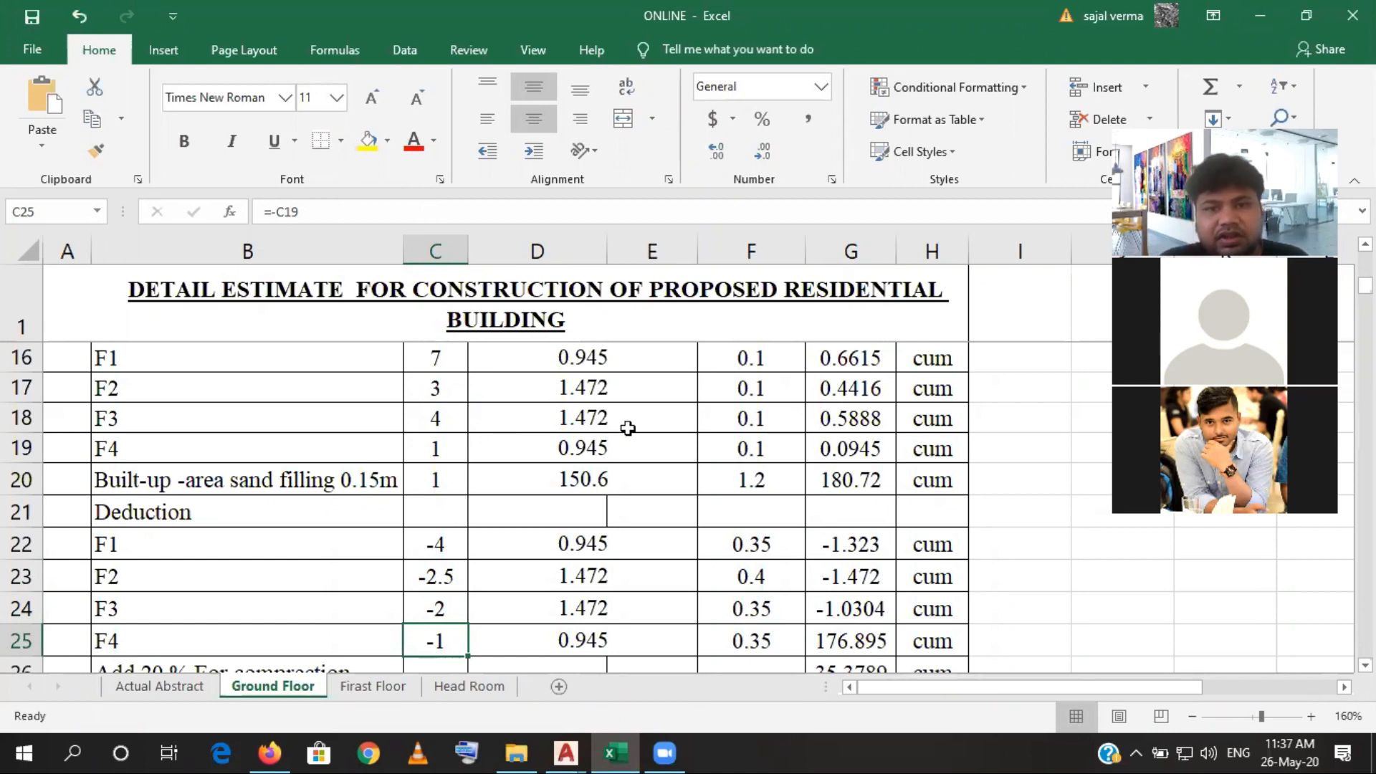
pyautogui.scroll(-4, 625, 448)
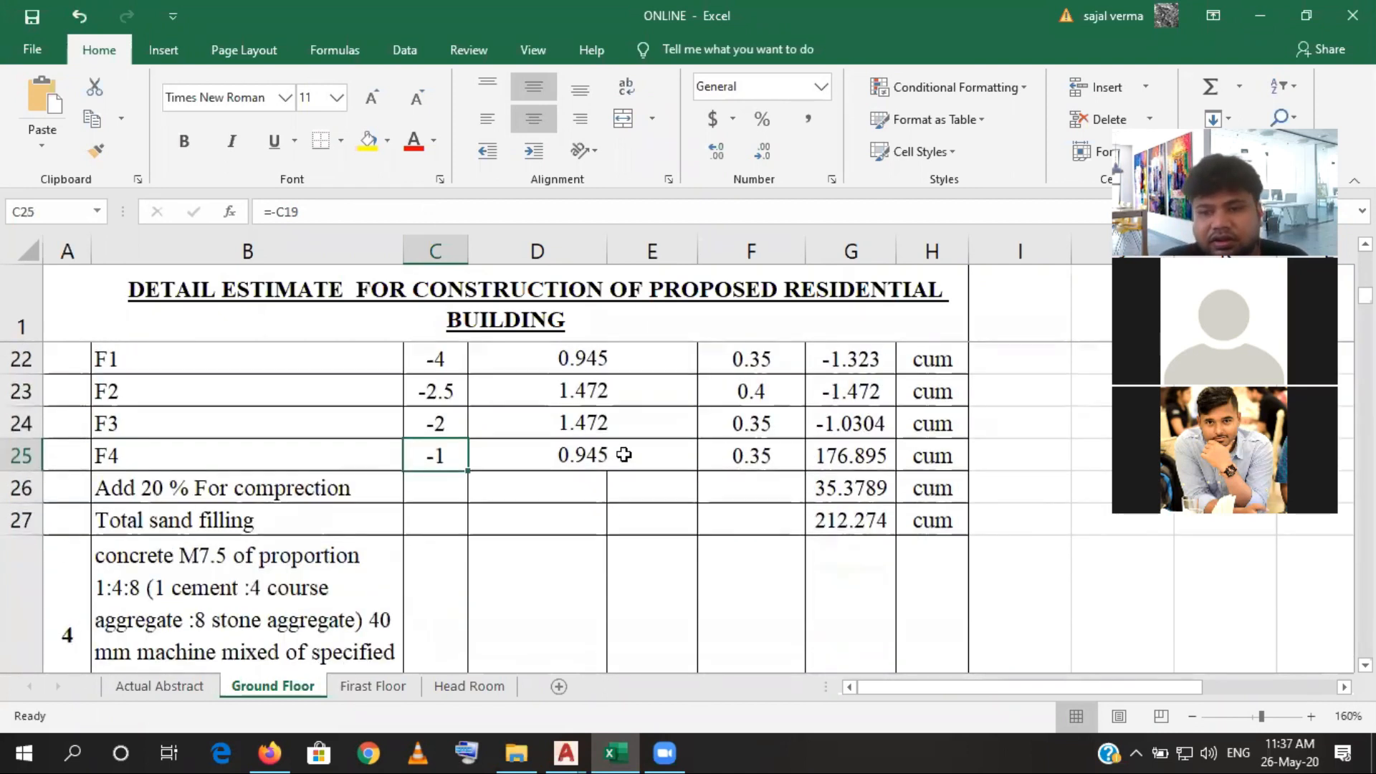
pyautogui.scroll(2, 658, 472)
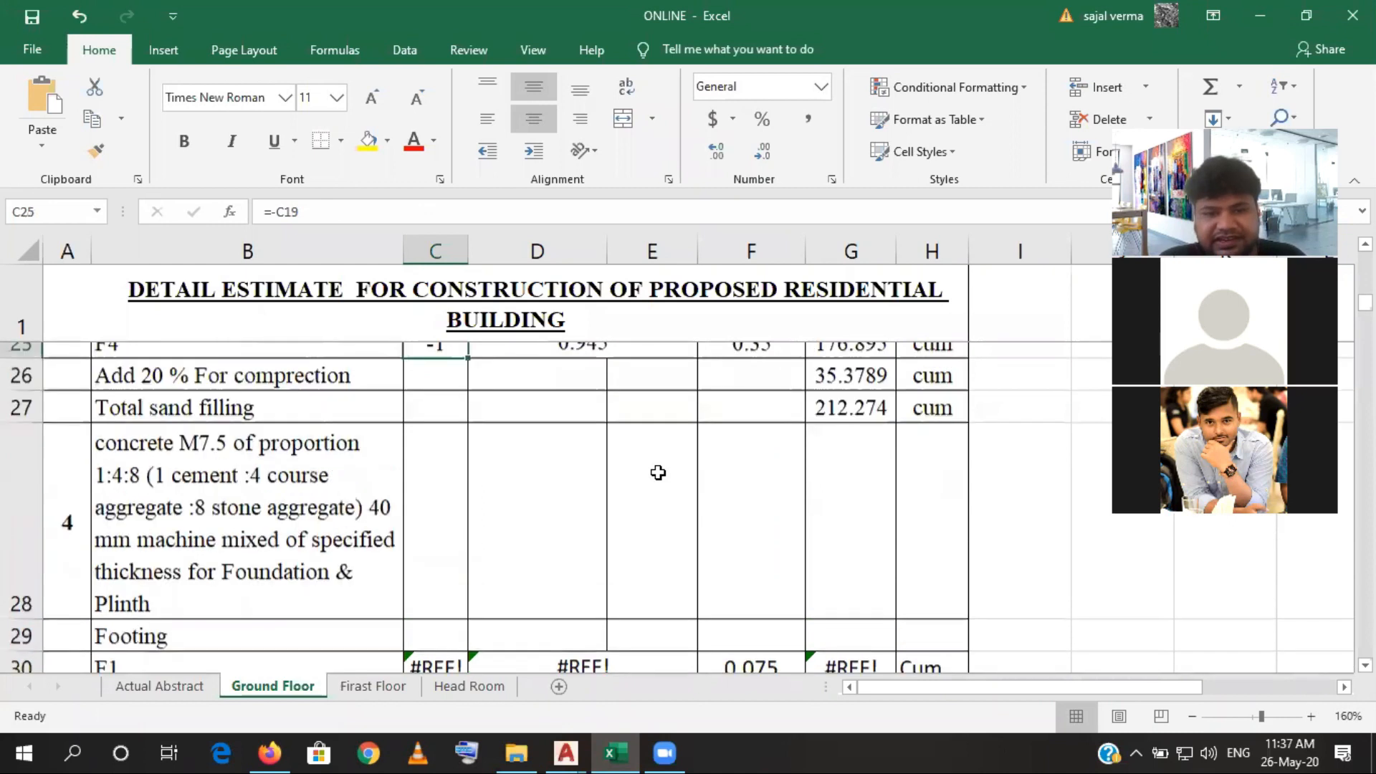
pyautogui.scroll(1, 657, 472)
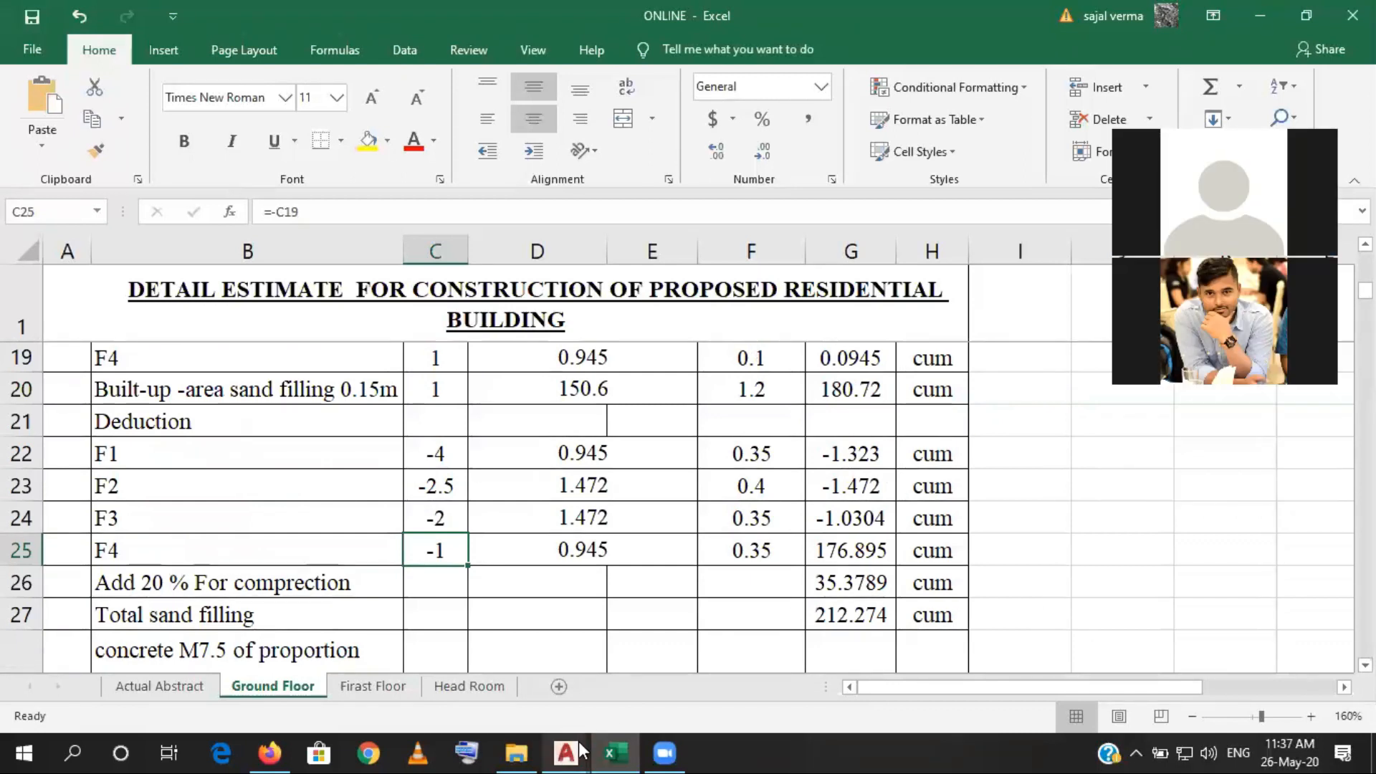
# - Switch to the AutoCAD structural drawing and copy the selected plinth outline from its C1 corner onto the C1 column corner in the Foundation Layout
pyautogui.moveTo(578, 741)
pyautogui.click(615, 711)
pyautogui.scroll(-5, 670, 480)
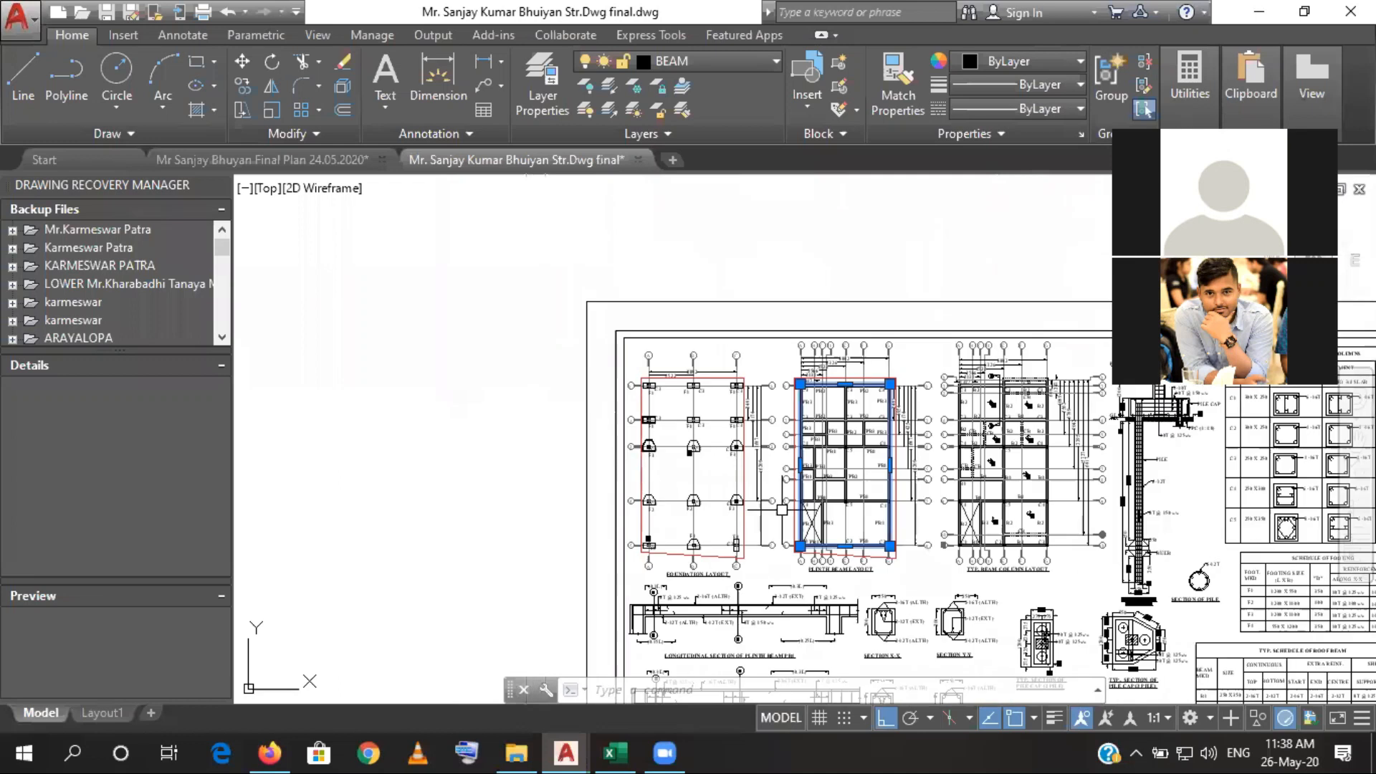
pyautogui.scroll(6, 825, 500)
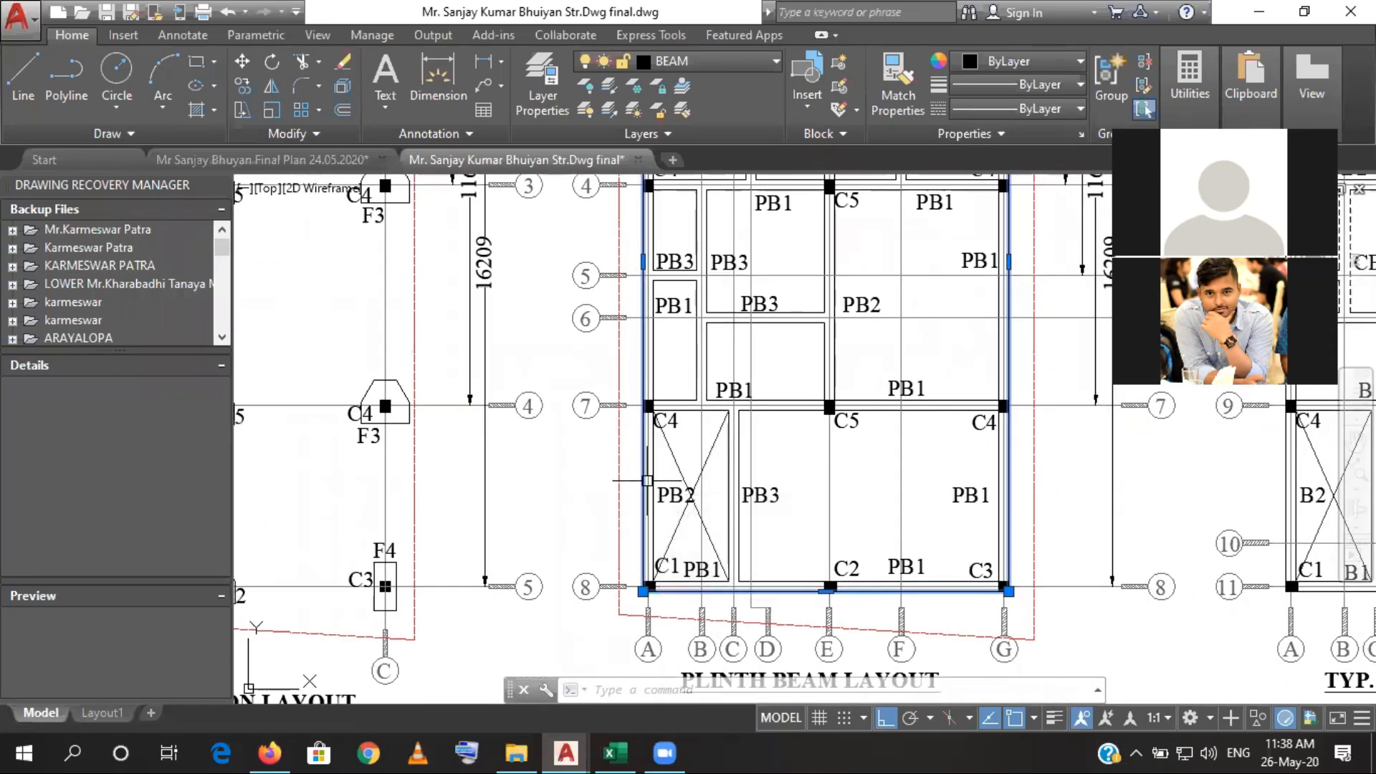
pyautogui.scroll(-4, 643, 478)
pyautogui.moveTo(589, 521); pyautogui.dragTo(648, 501)
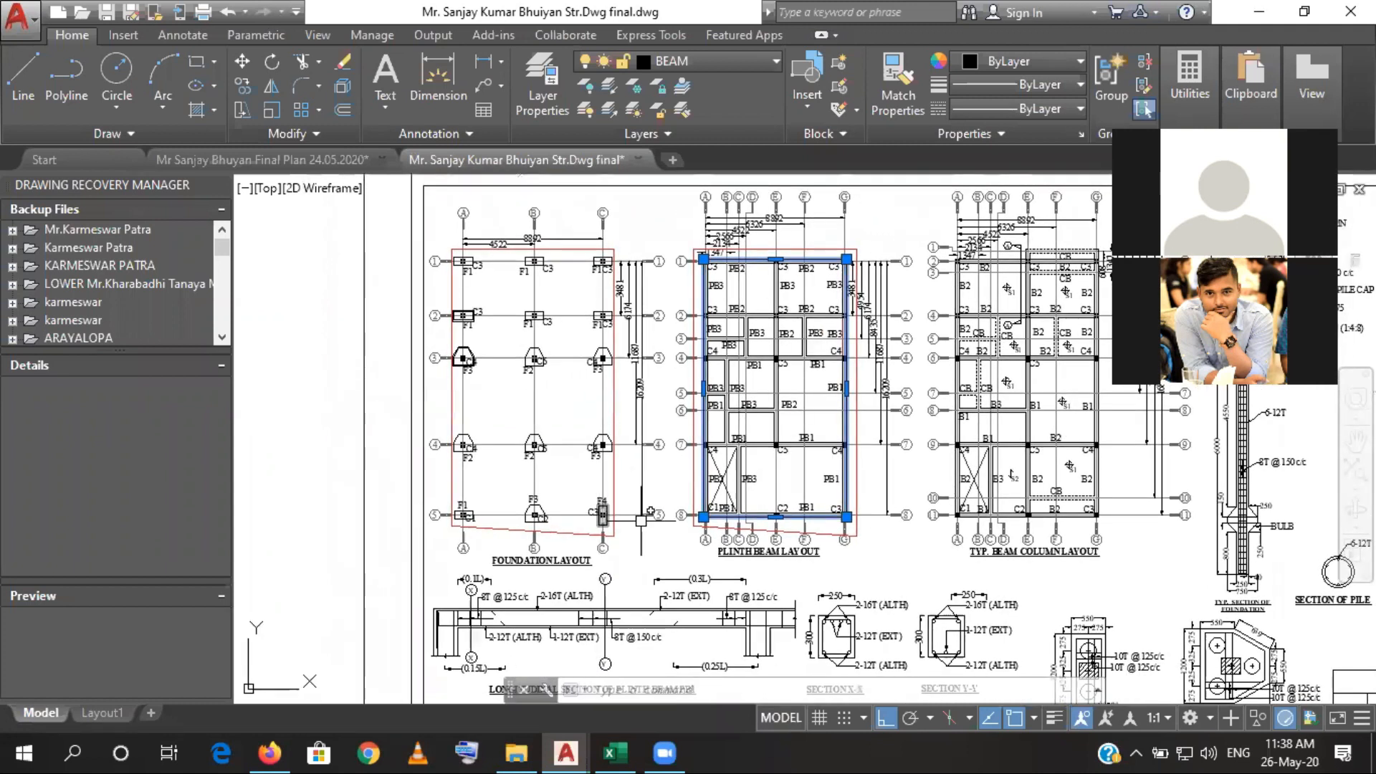
pyautogui.scroll(5, 701, 515)
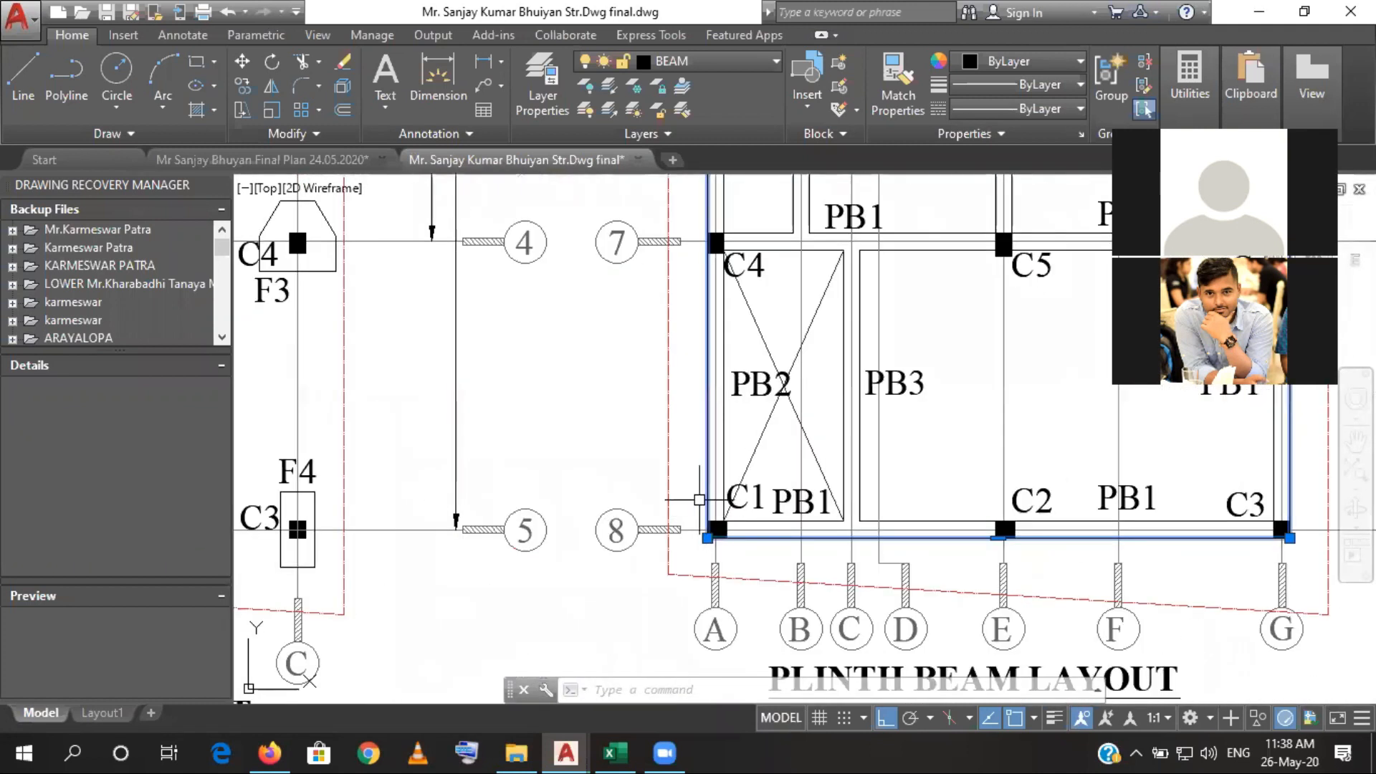
pyautogui.write('co')
pyautogui.press('Return')
pyautogui.scroll(5, 703, 541)
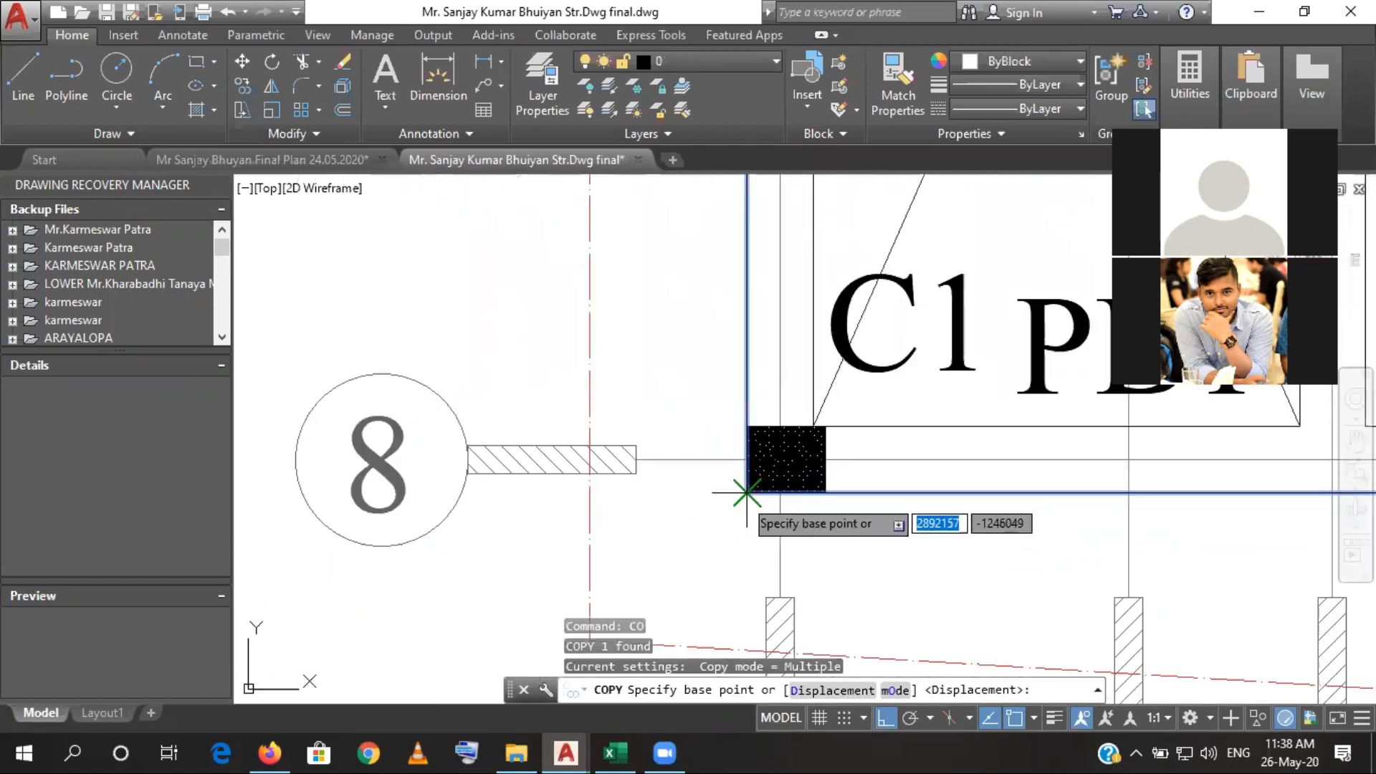
pyautogui.click(749, 491)
pyautogui.scroll(-6, 749, 491)
pyautogui.scroll(8, 535, 501)
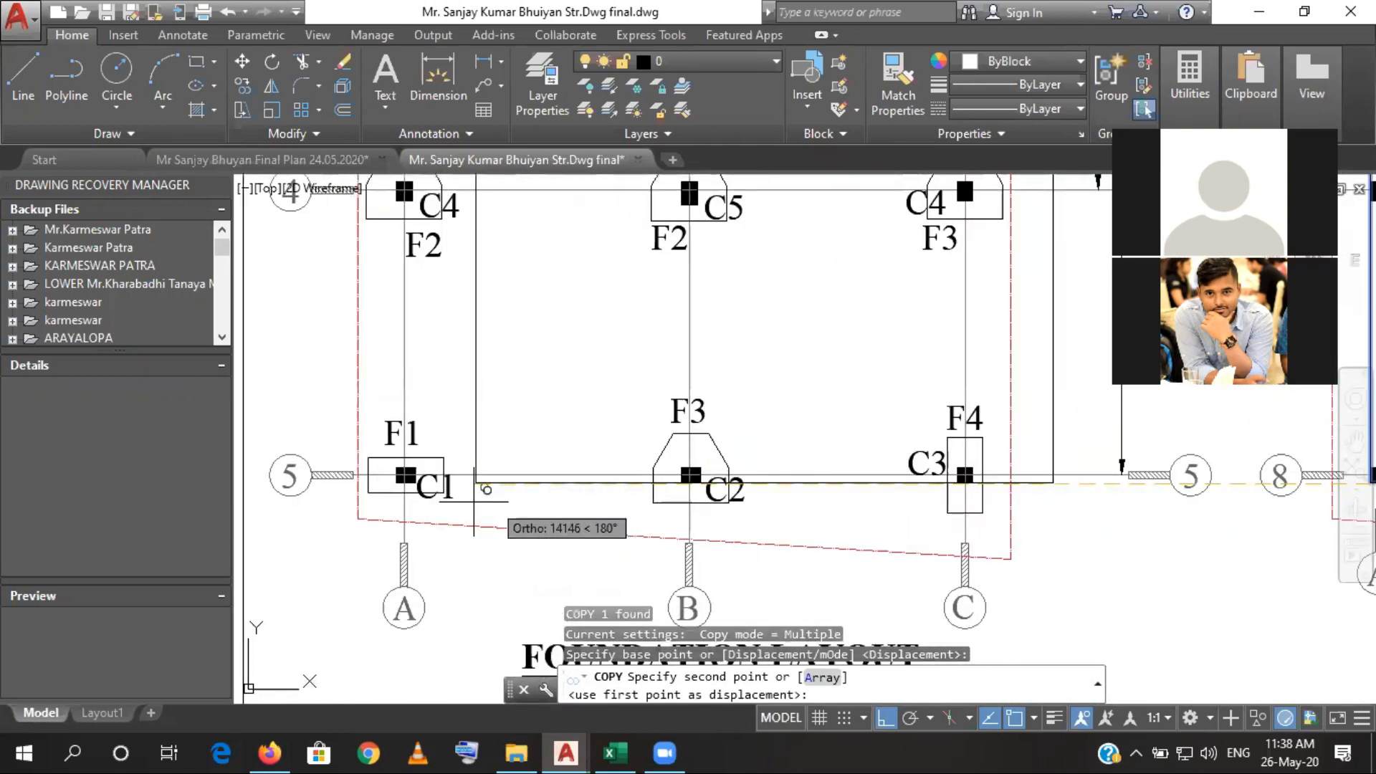
pyautogui.click(359, 473)
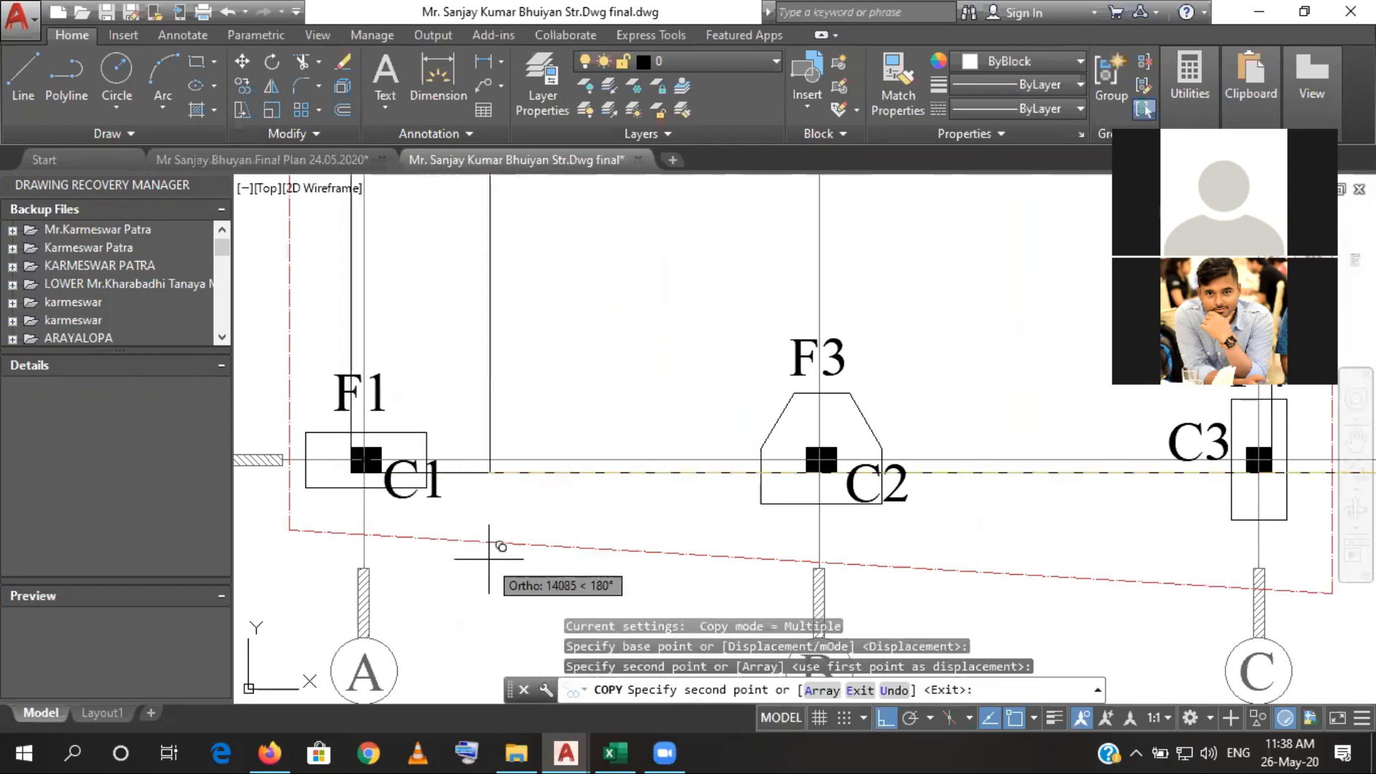
pyautogui.press('Escape')
# - Compare the footings along grid lines A, C, 1 and 5 with the copied plinth outline, and switch back to the Excel estimate
pyautogui.scroll(-4, 502, 548)
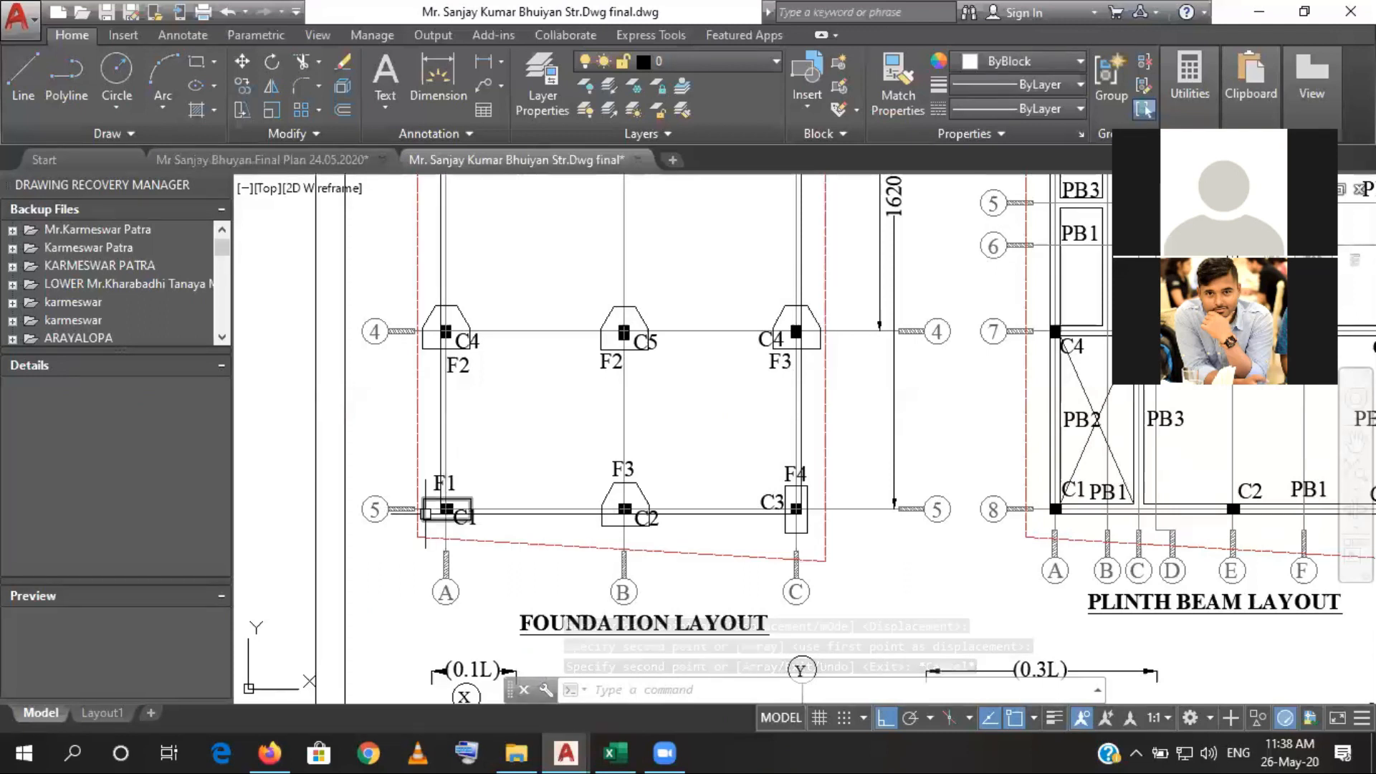
pyautogui.moveTo(430, 305); pyautogui.dragTo(406, 599)
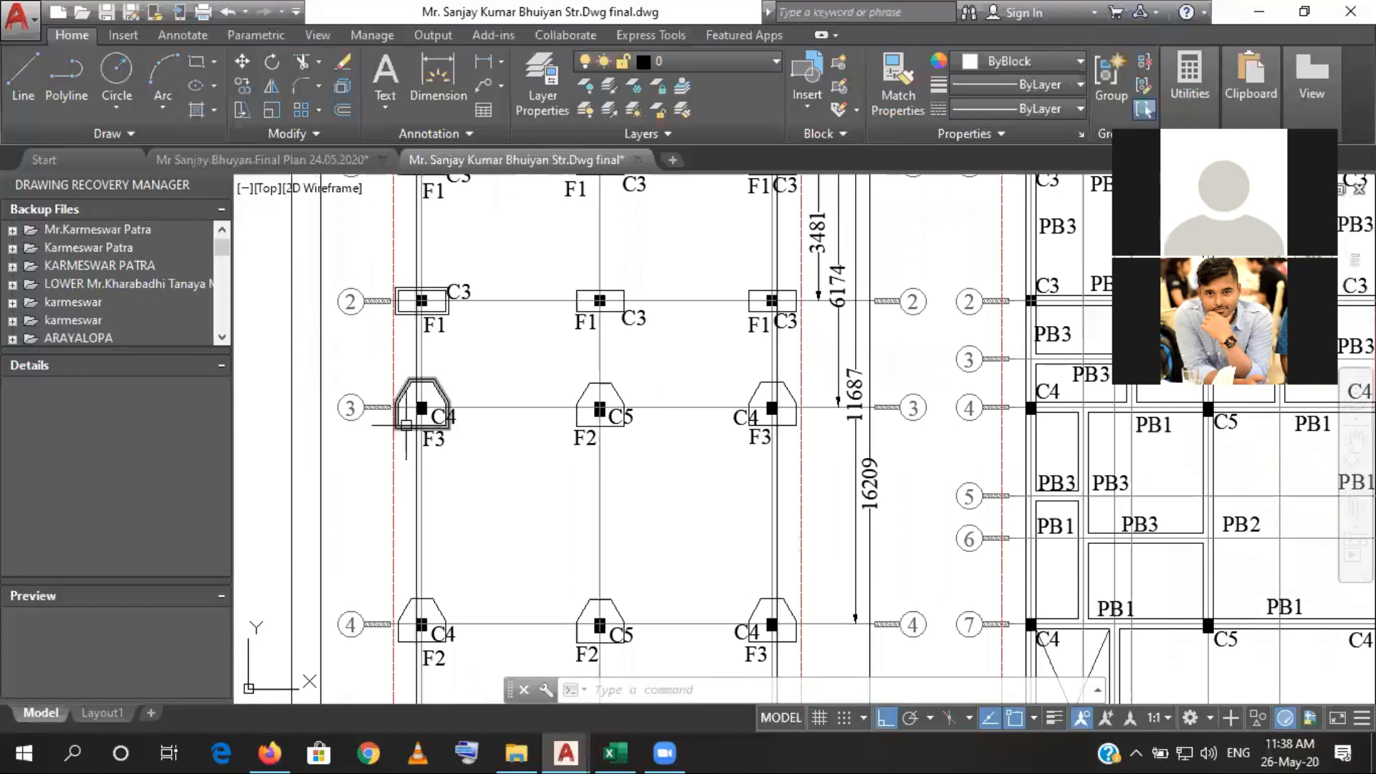
pyautogui.moveTo(406, 364); pyautogui.dragTo(401, 506)
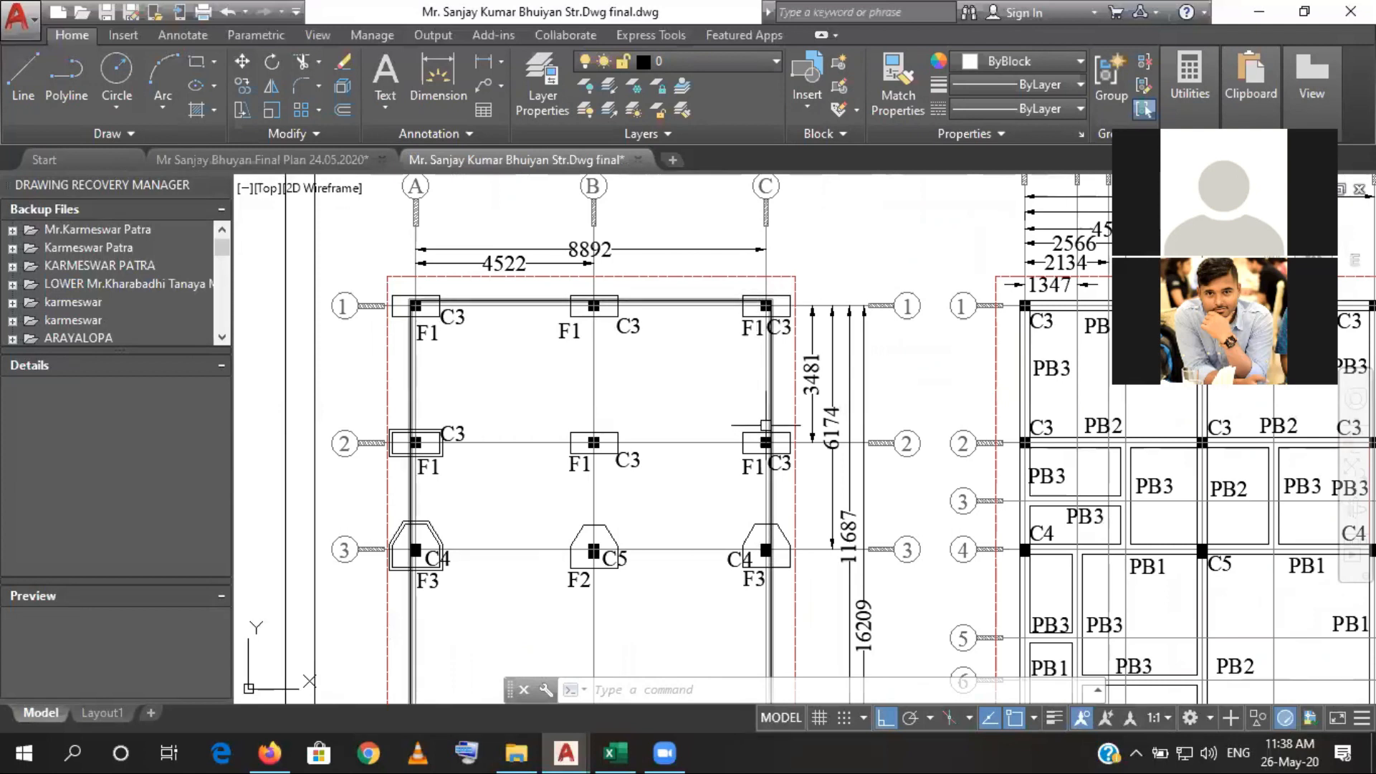
pyautogui.moveTo(787, 609); pyautogui.dragTo(788, 334)
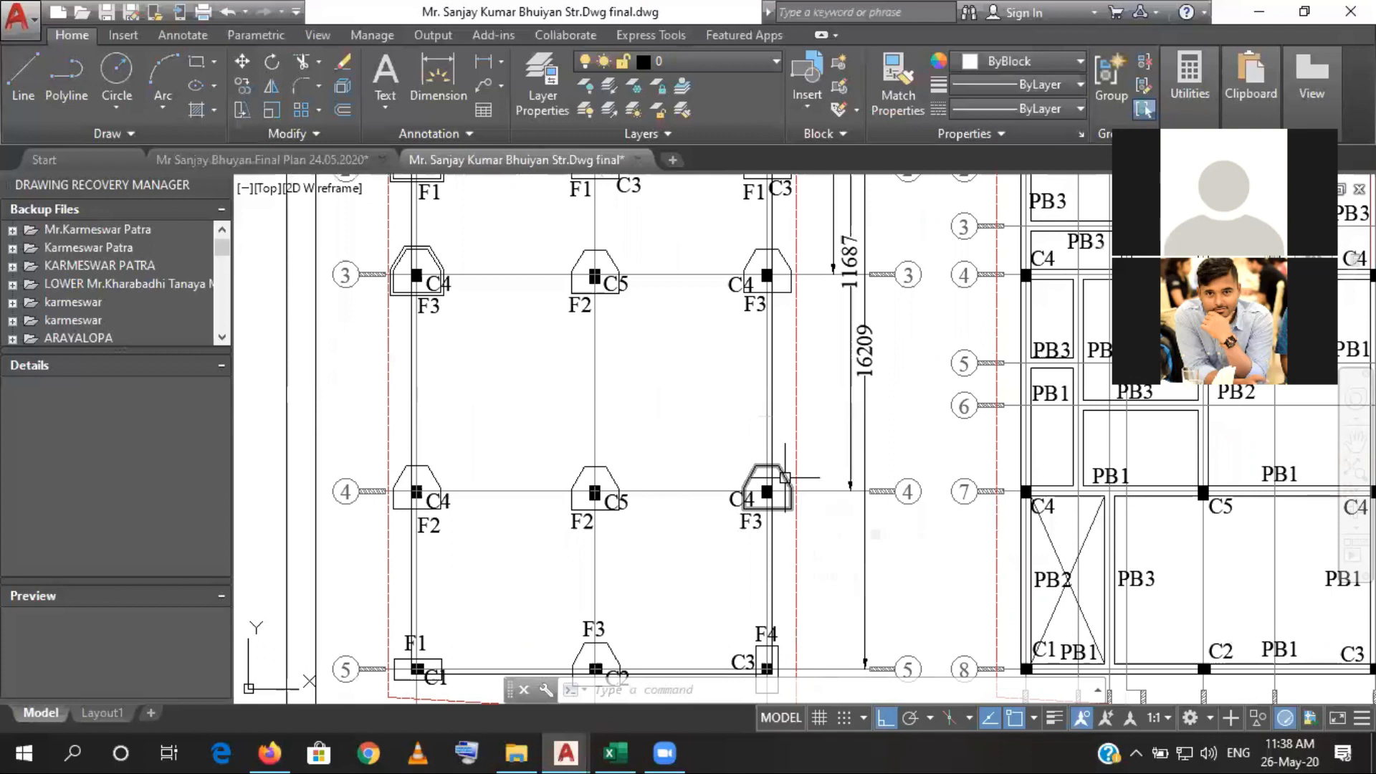
pyautogui.moveTo(779, 602); pyautogui.dragTo(781, 495)
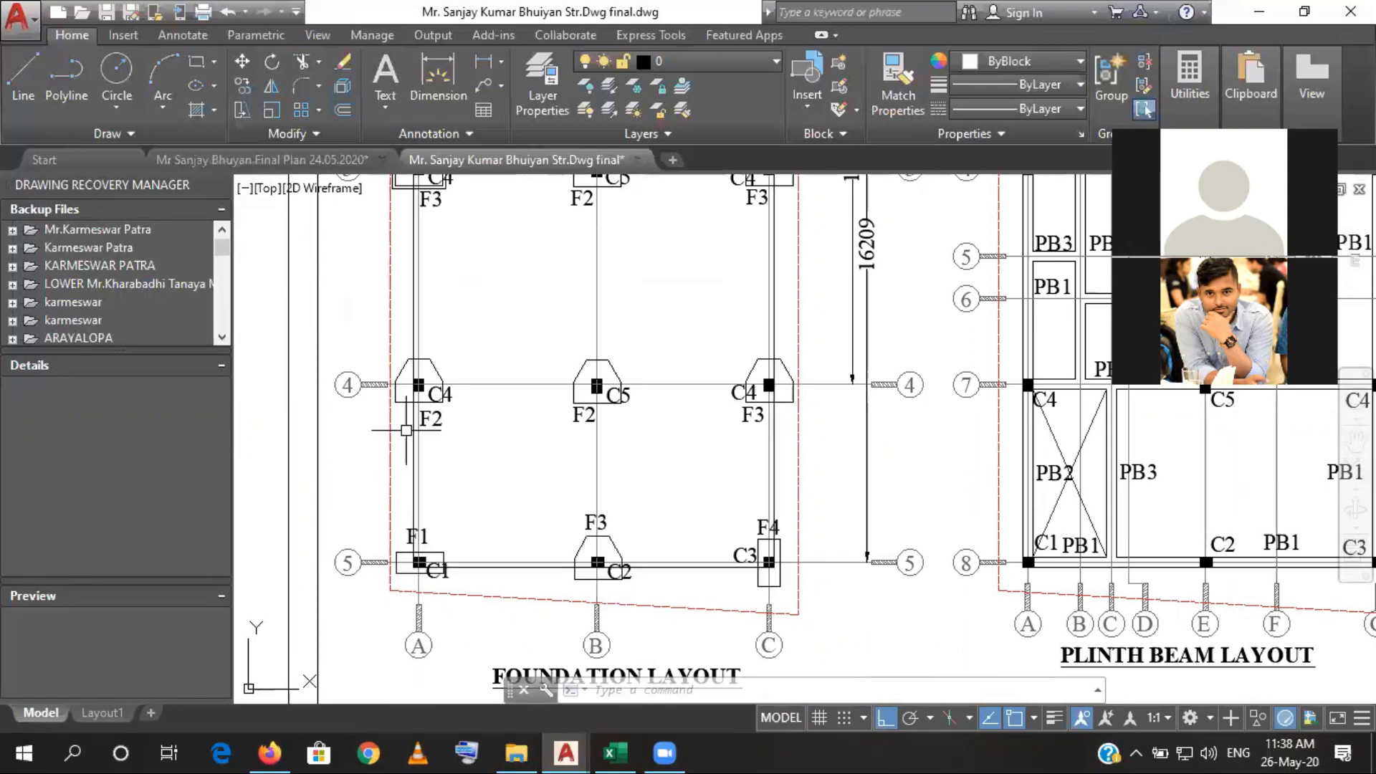
pyautogui.moveTo(405, 399); pyautogui.dragTo(406, 527)
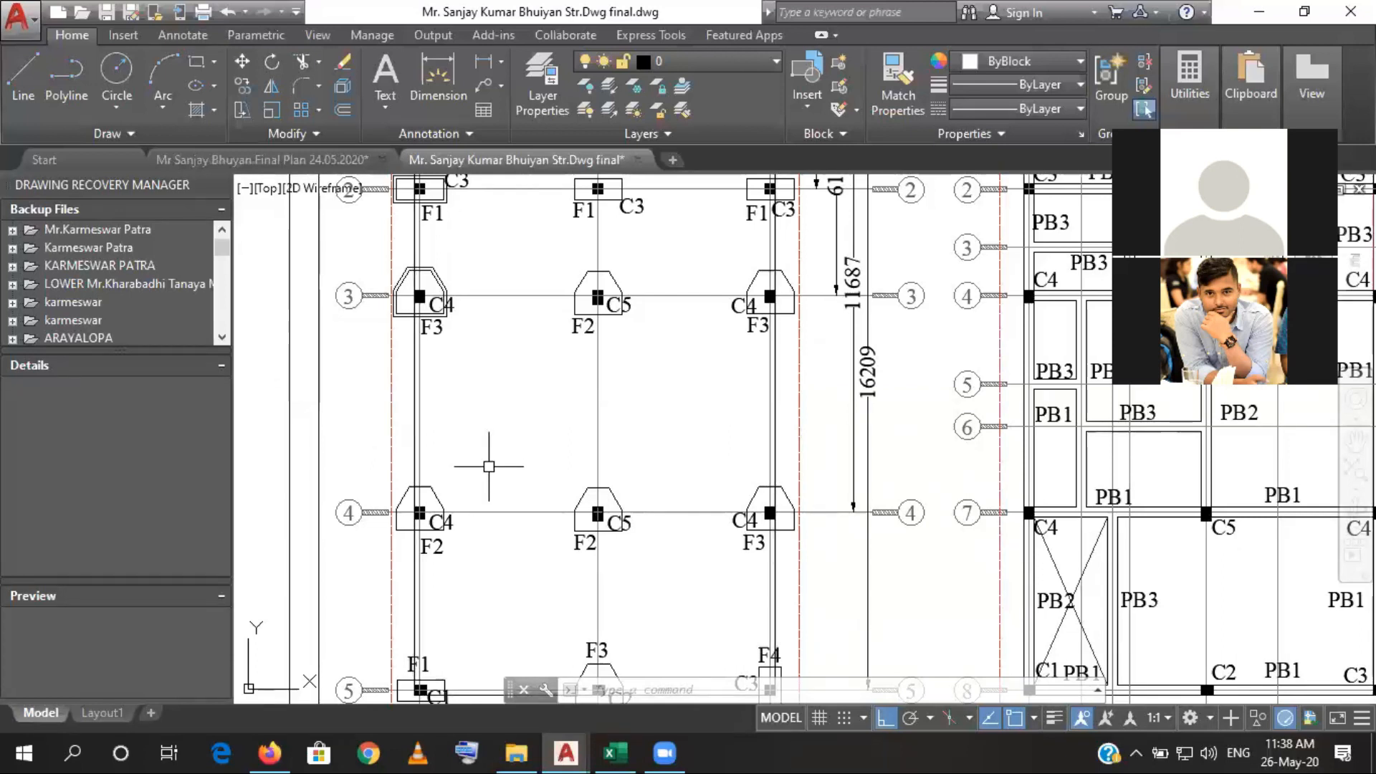
pyautogui.scroll(-2, 491, 466)
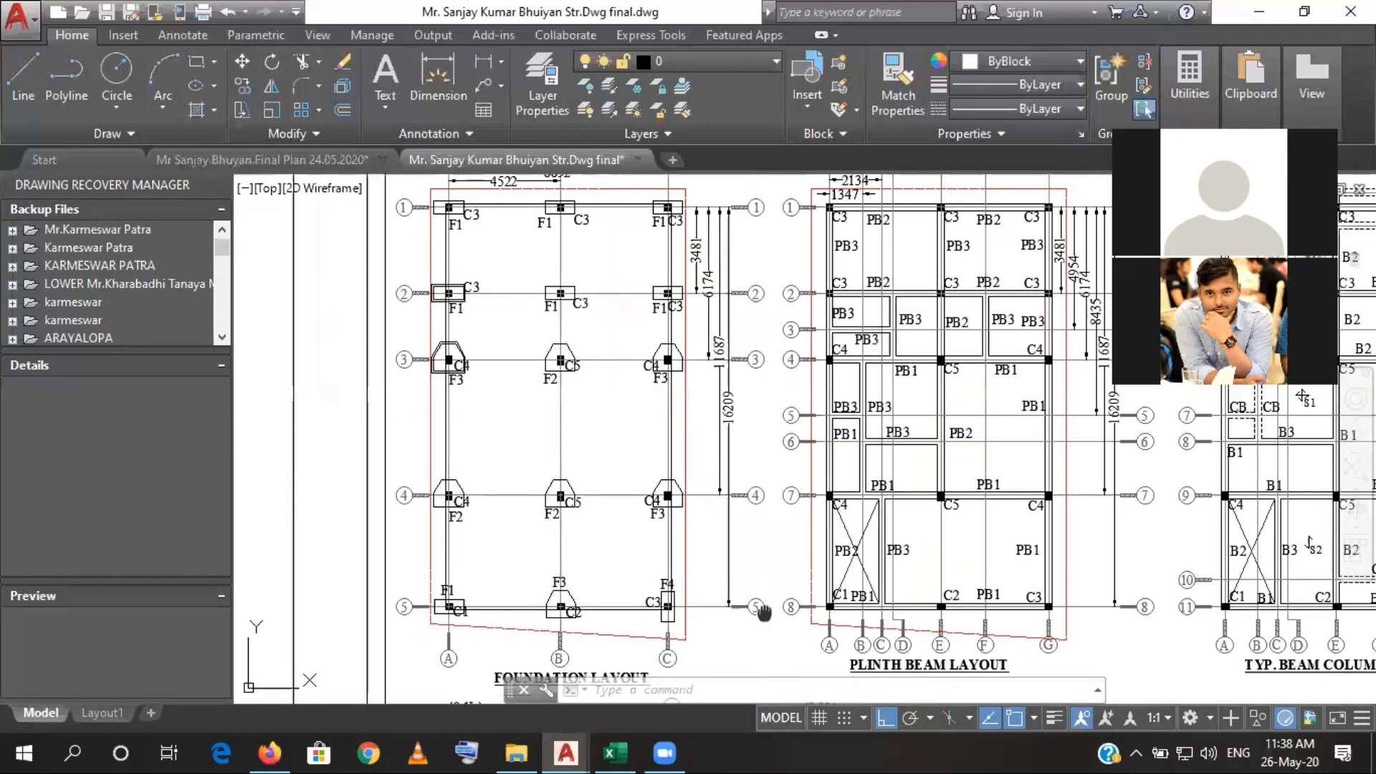
pyautogui.scroll(-3, 756, 552)
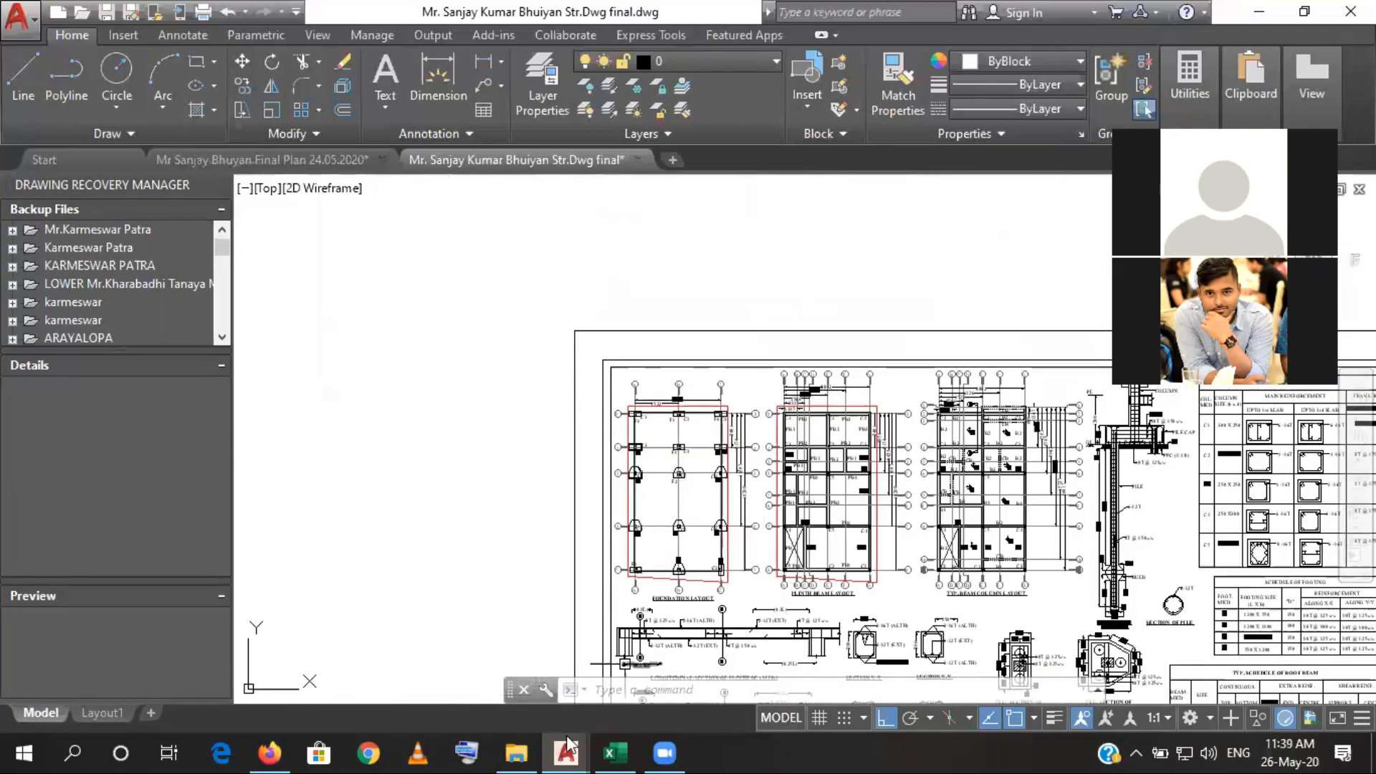
pyautogui.click(615, 753)
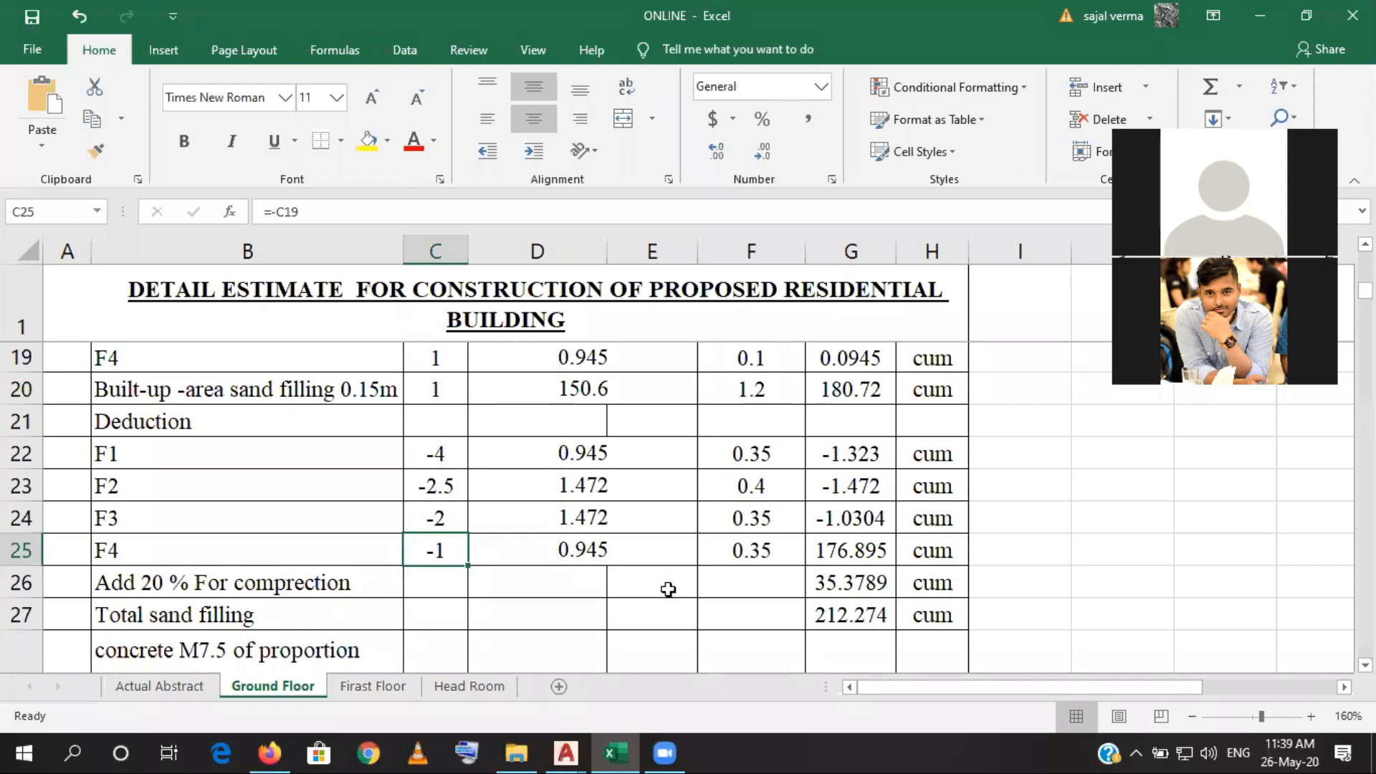
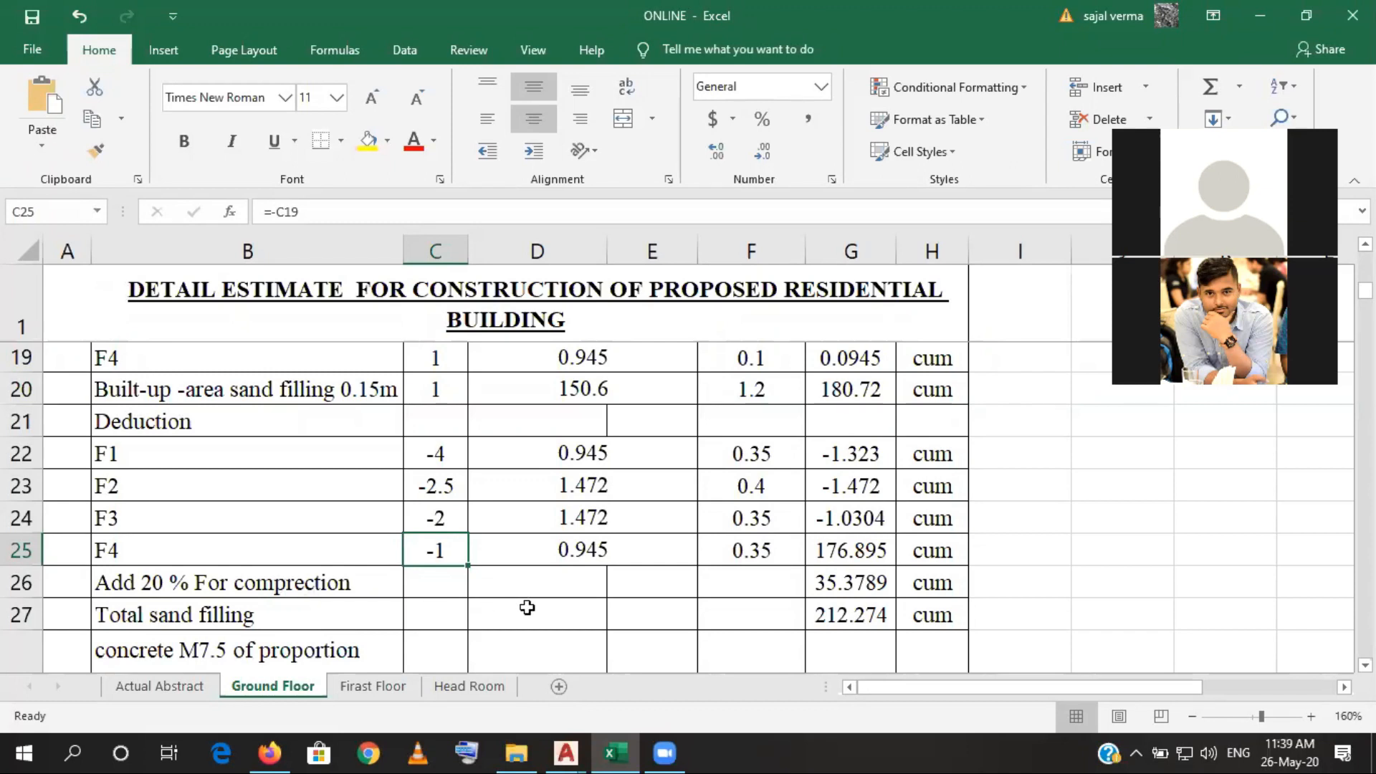
# - Insert a blank row above the "Add 20 % For comprection" row in the sand filling item
pyautogui.click(18, 582)
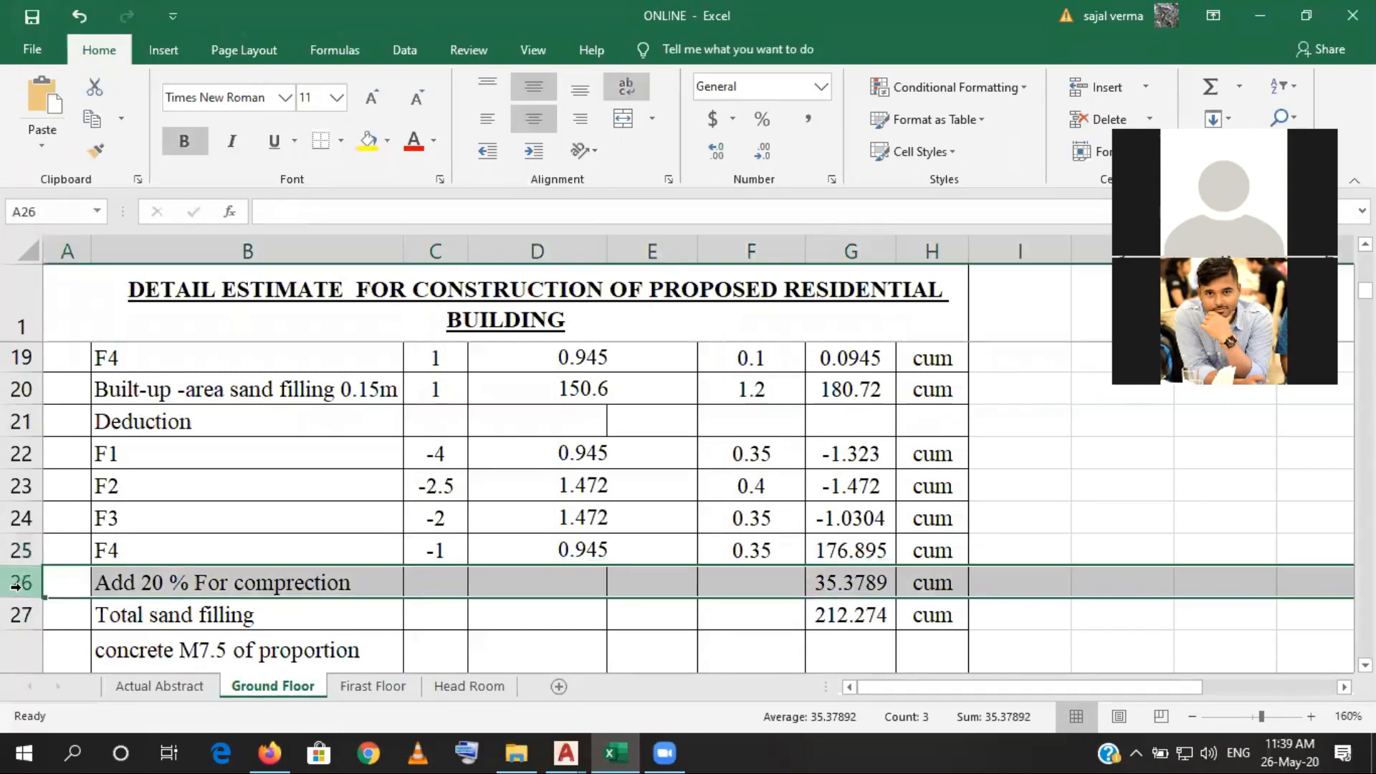
pyautogui.rightClick(16, 584)
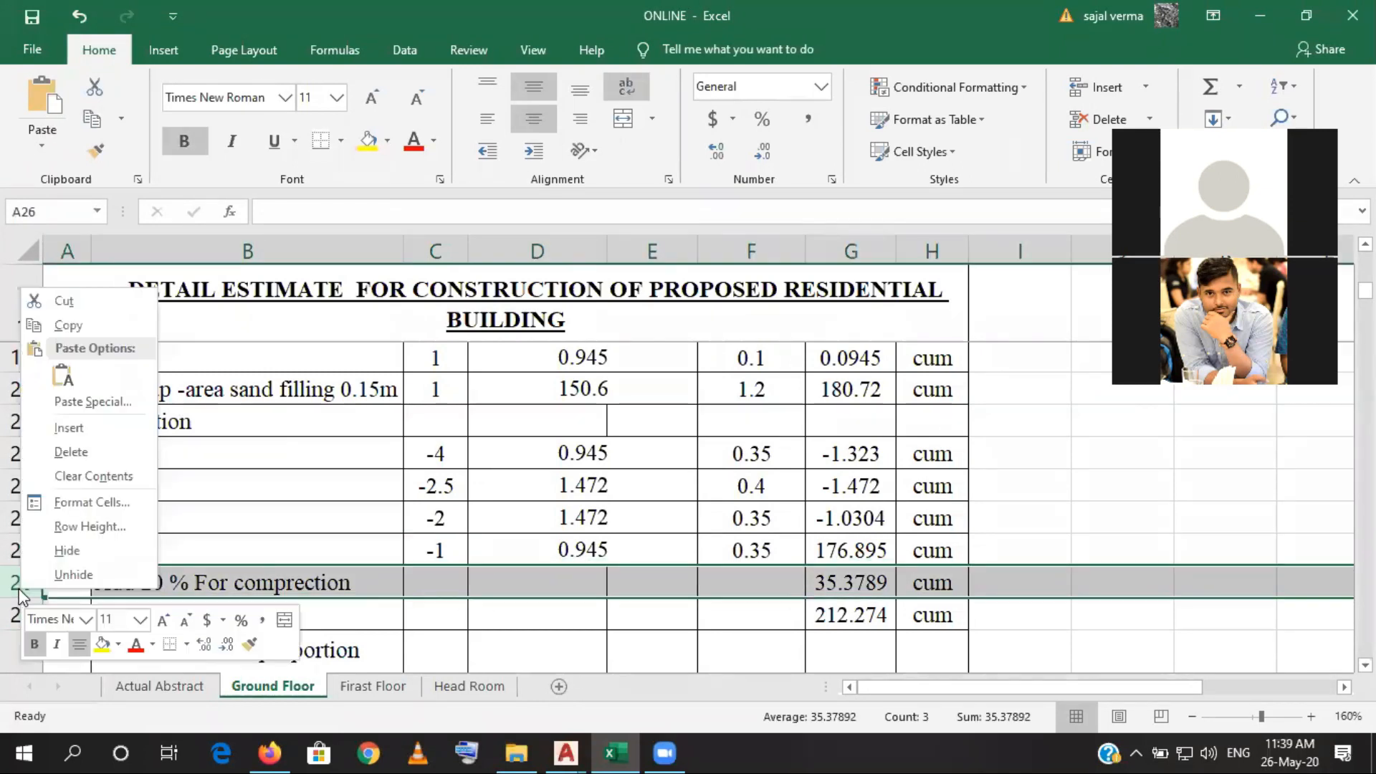
pyautogui.click(70, 430)
pyautogui.click(852, 573)
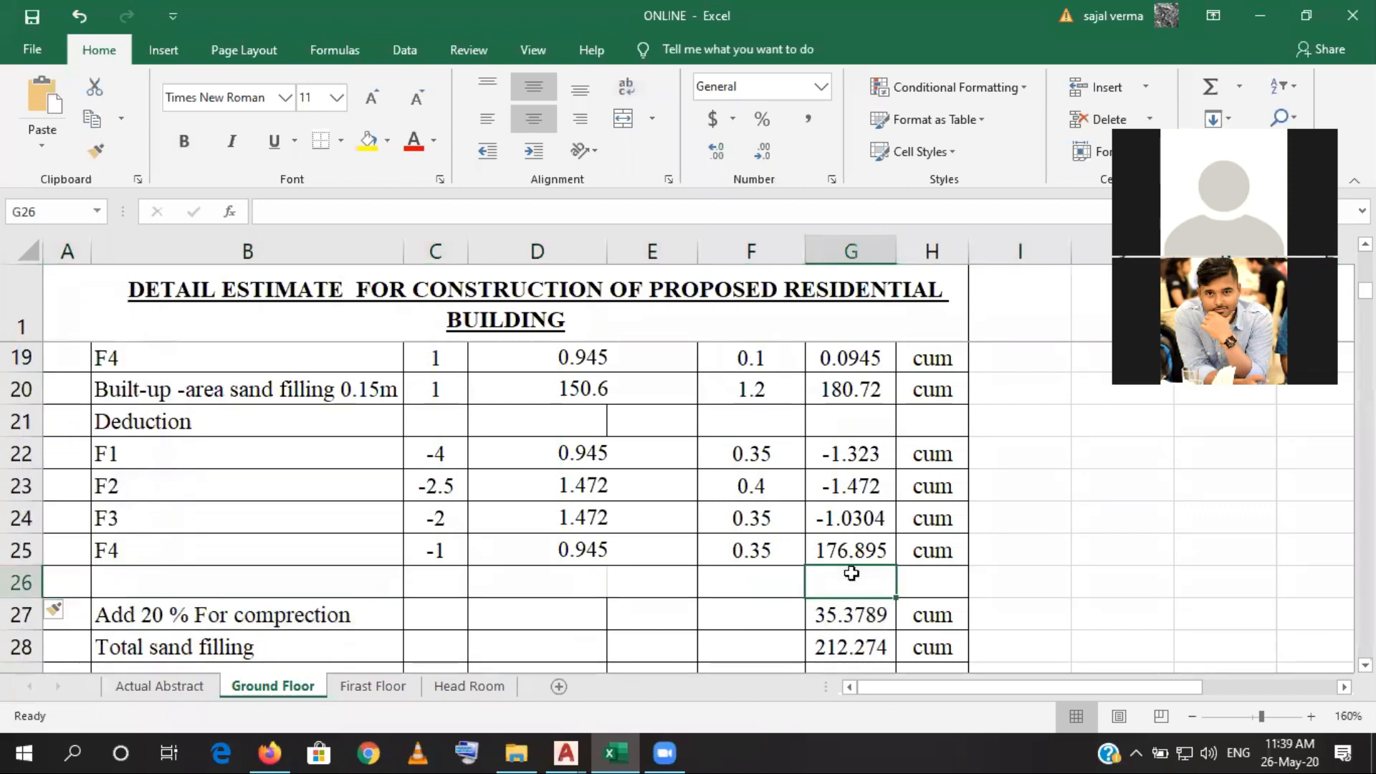
# - Fill the F3 deduction quantity formula from G24 down into the F4 row at G25
pyautogui.write('=')
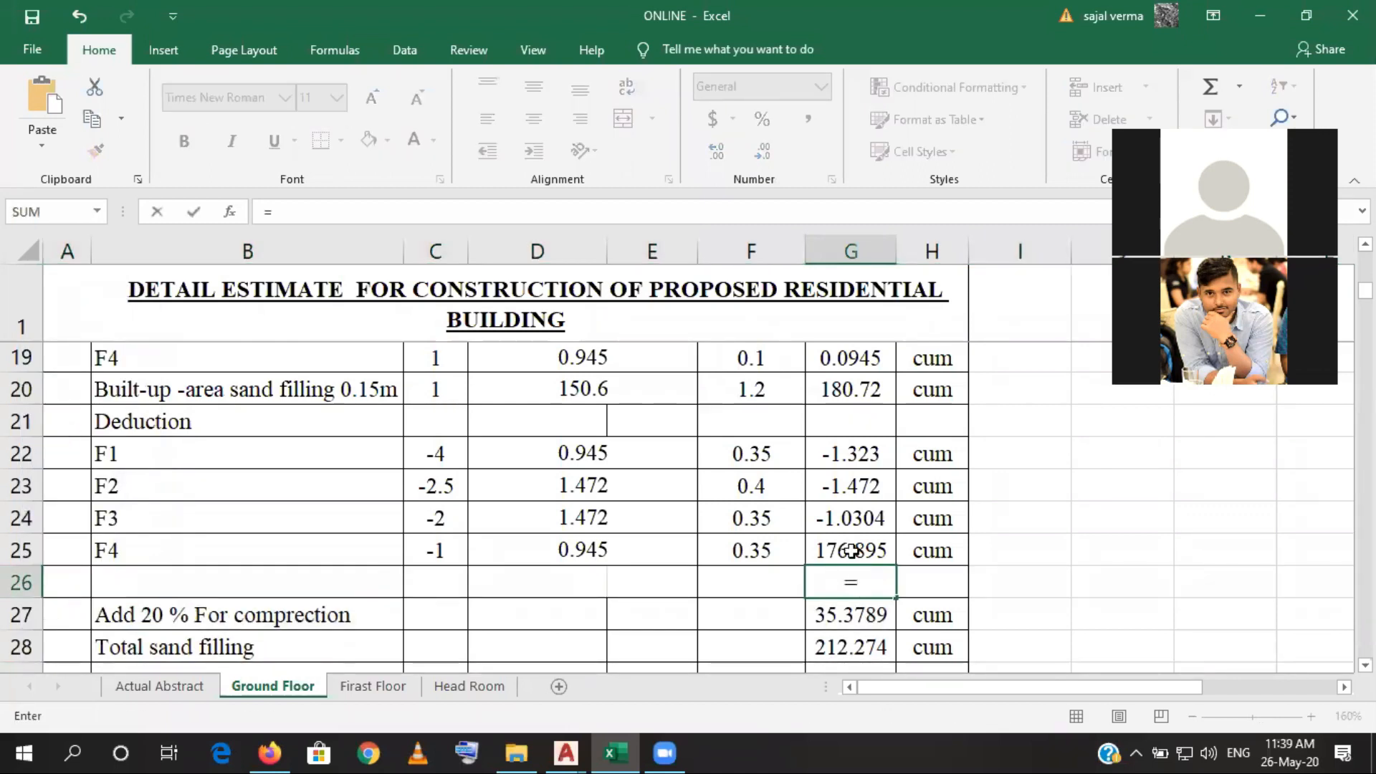
pyautogui.press('Escape')
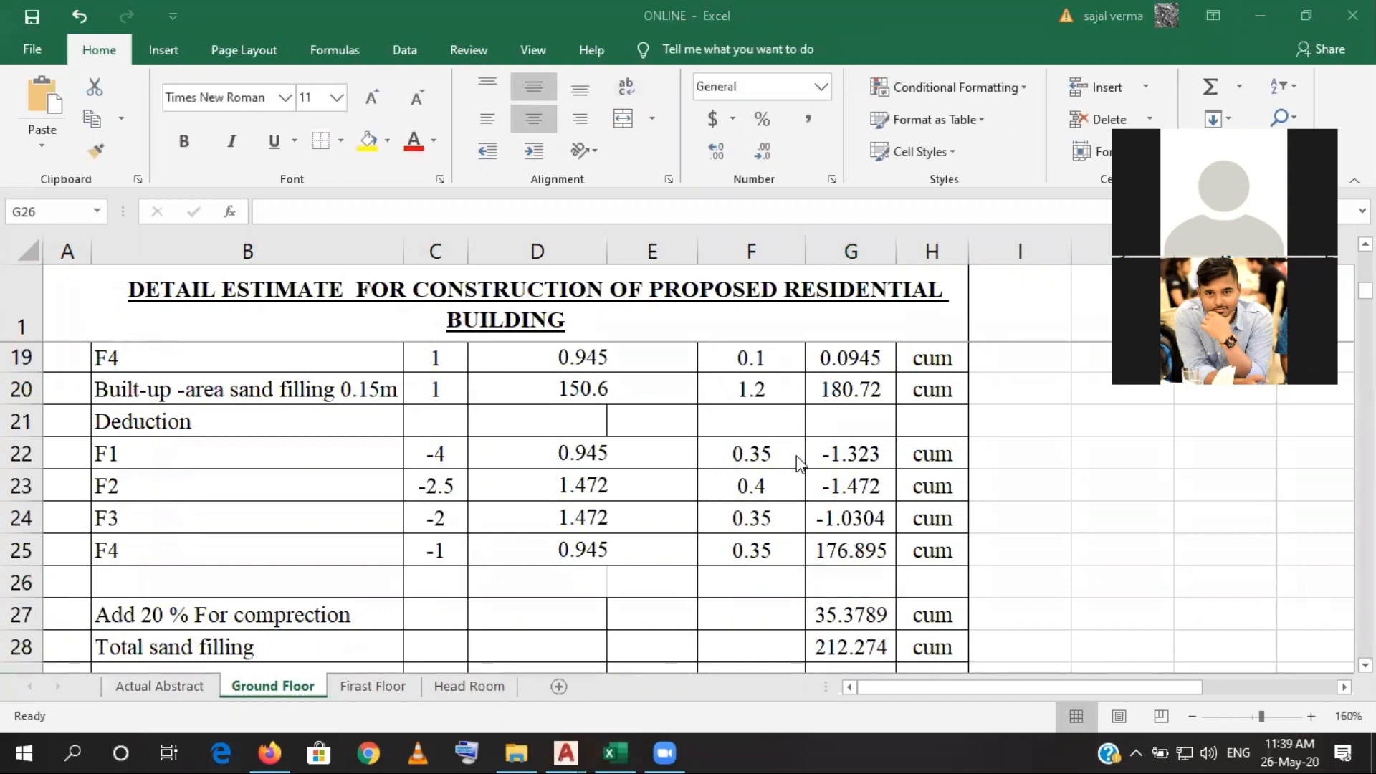
pyautogui.click(843, 517)
pyautogui.moveTo(896, 534); pyautogui.dragTo(882, 584)
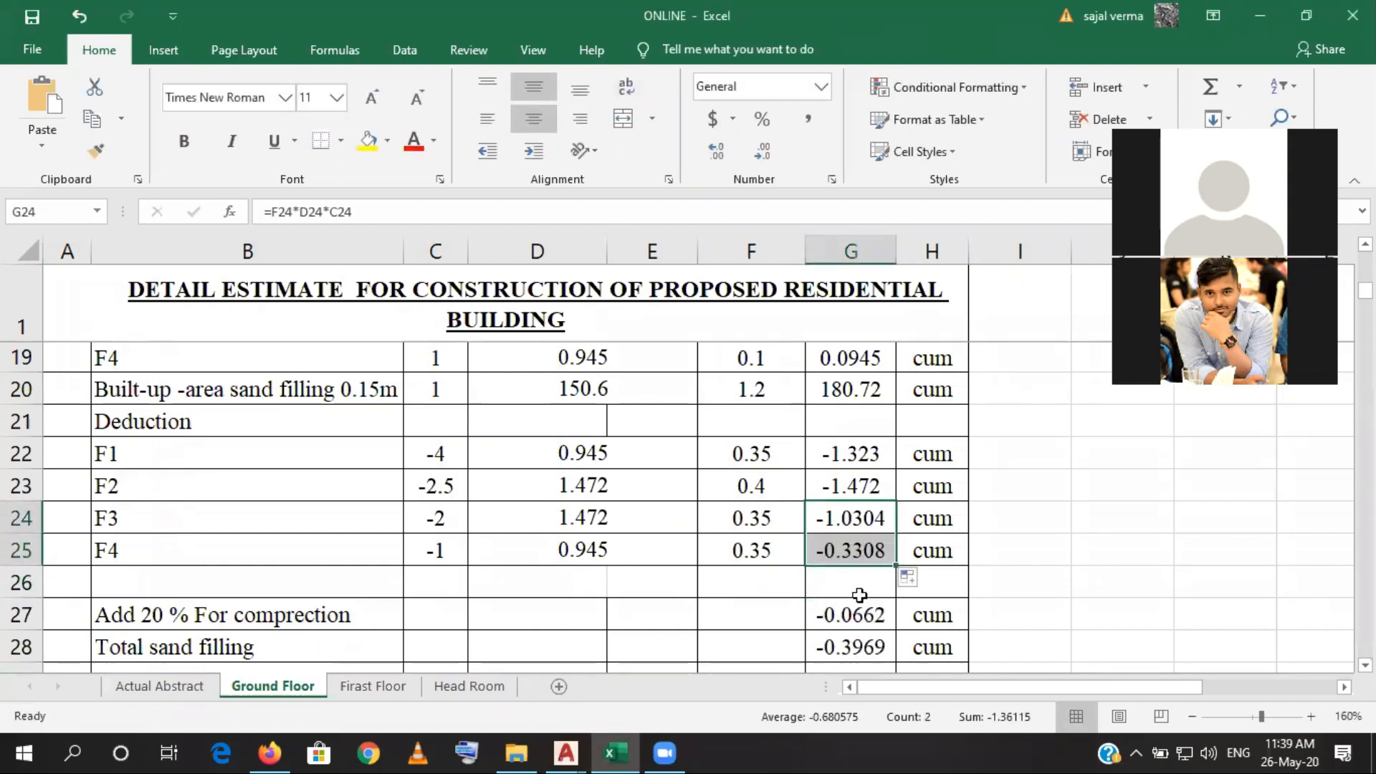
# - Try to total the sand filling quantities in G26 with the formula =G15:G25
pyautogui.click(859, 595)
pyautogui.write('=')
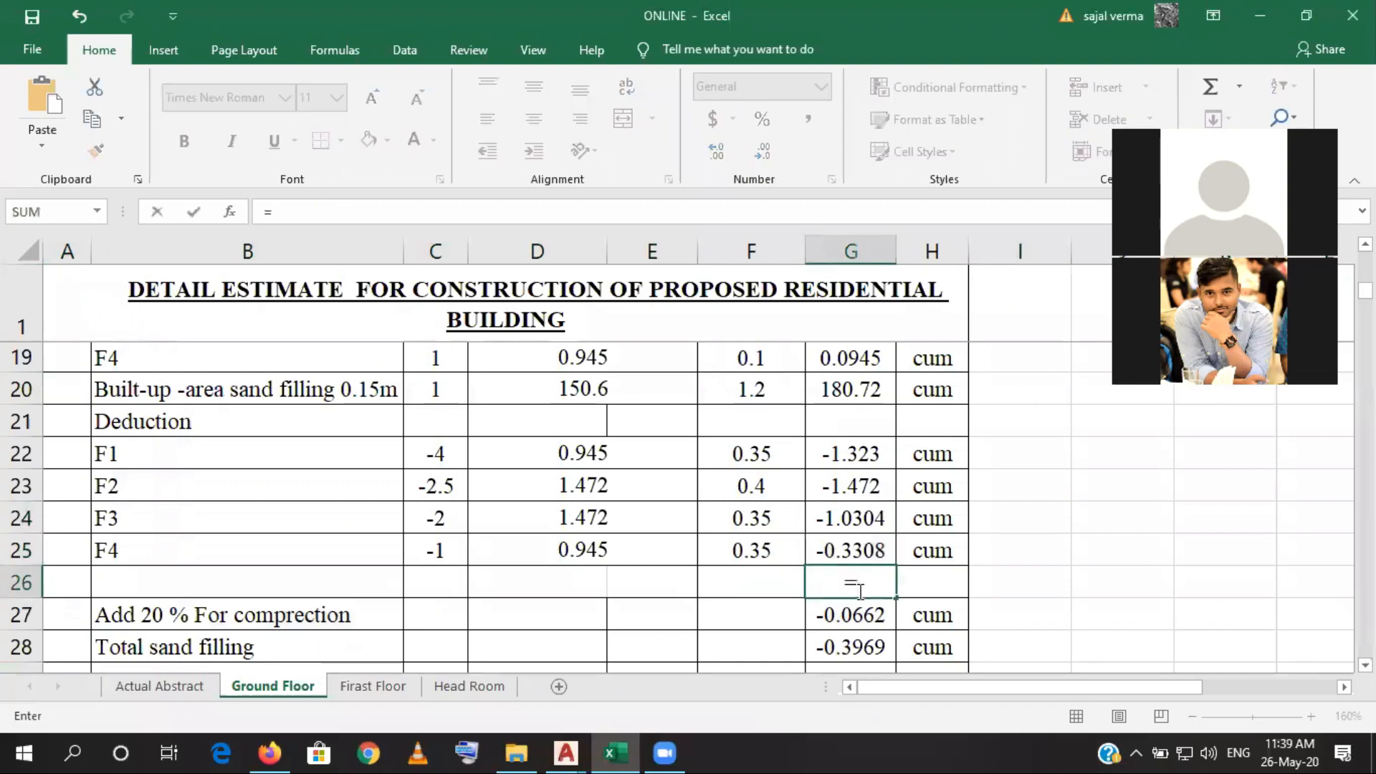
pyautogui.scroll(3, 860, 549)
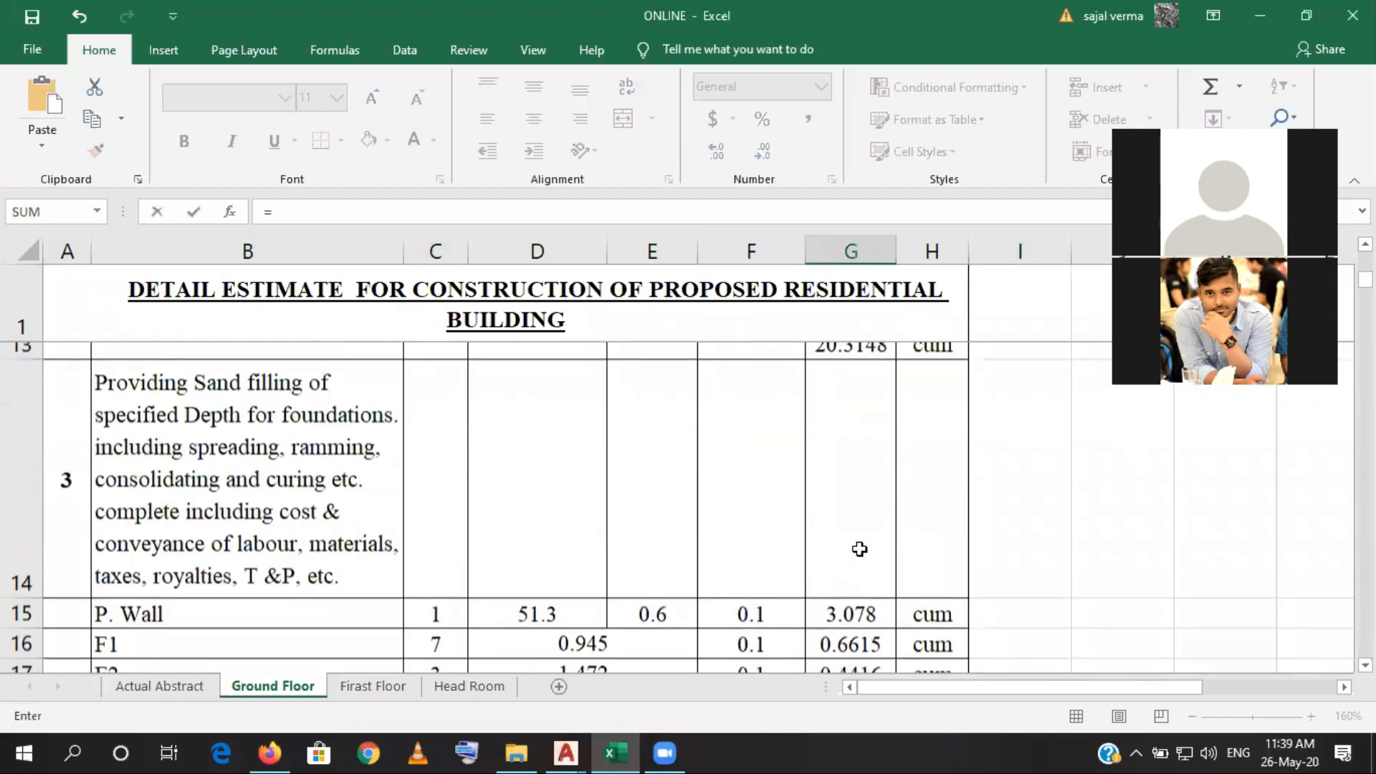
pyautogui.scroll(-1, 860, 549)
pyautogui.scroll(1, 860, 549)
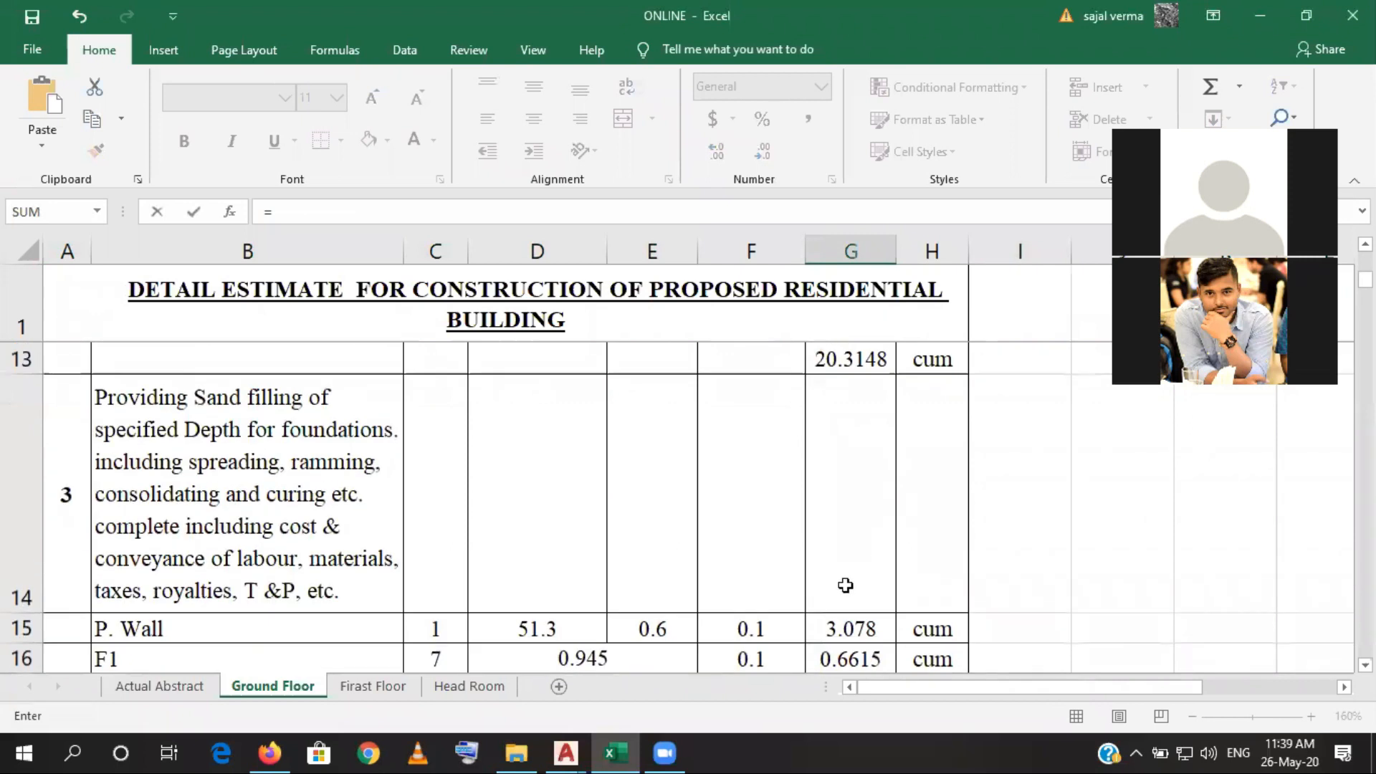
pyautogui.moveTo(845, 618)
pyautogui.mouseDown()
pyautogui.moveTo(839, 710)
pyautogui.moveTo(846, 557)
pyautogui.moveTo(845, 681)
pyautogui.moveTo(850, 564)
pyautogui.moveTo(862, 609)
pyautogui.mouseUp()
pyautogui.click(1197, 92)
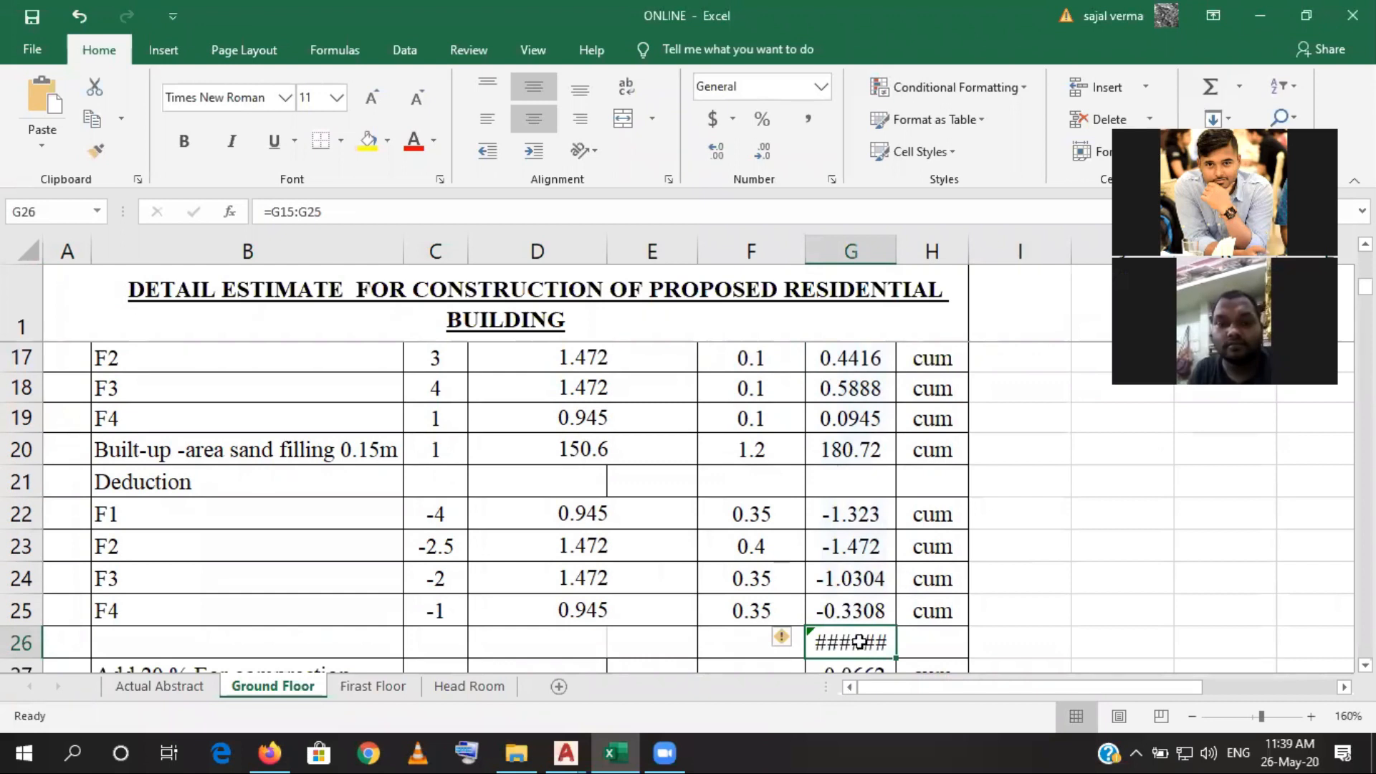
# - Replace the formula in G26 with =SUM(G15:G25) to subtotal the sand filling quantities
pyautogui.click(350, 215)
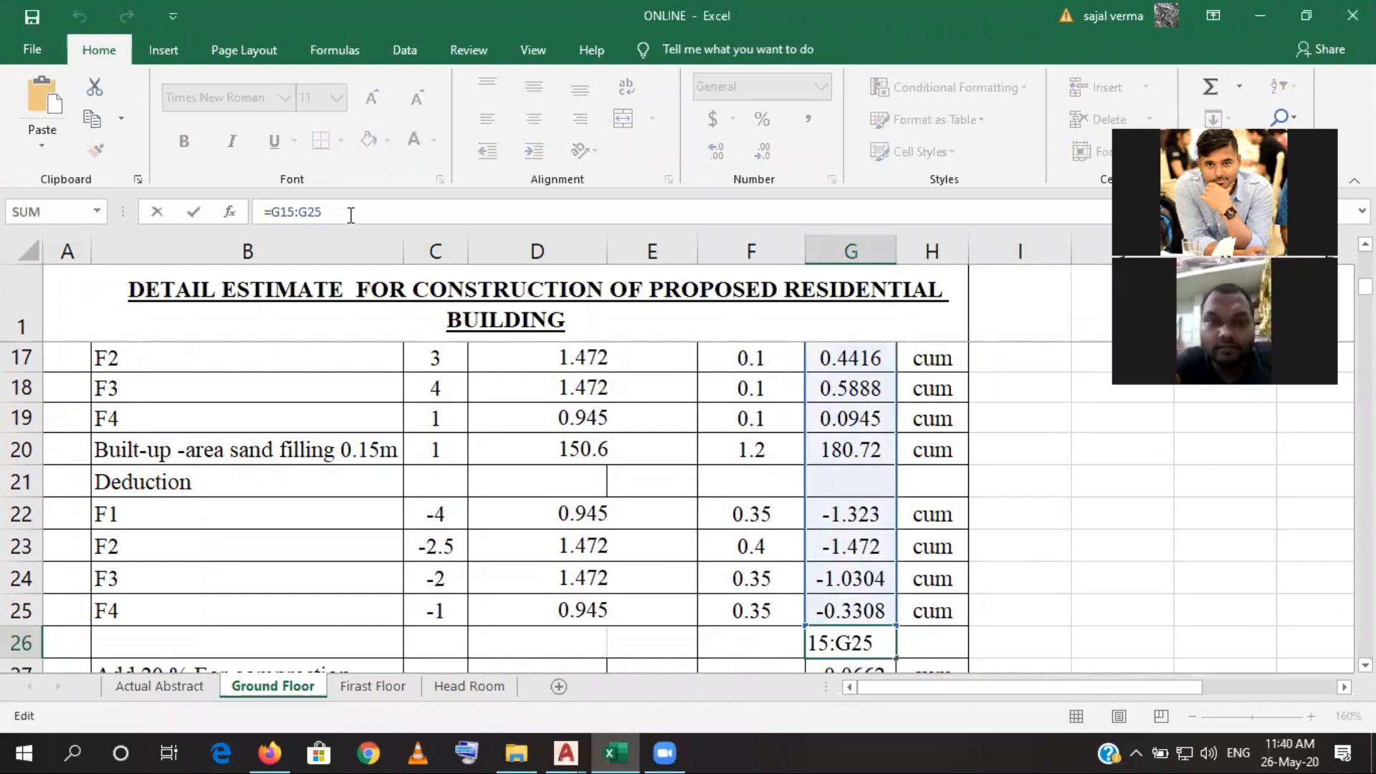
pyautogui.scroll(1, 807, 500)
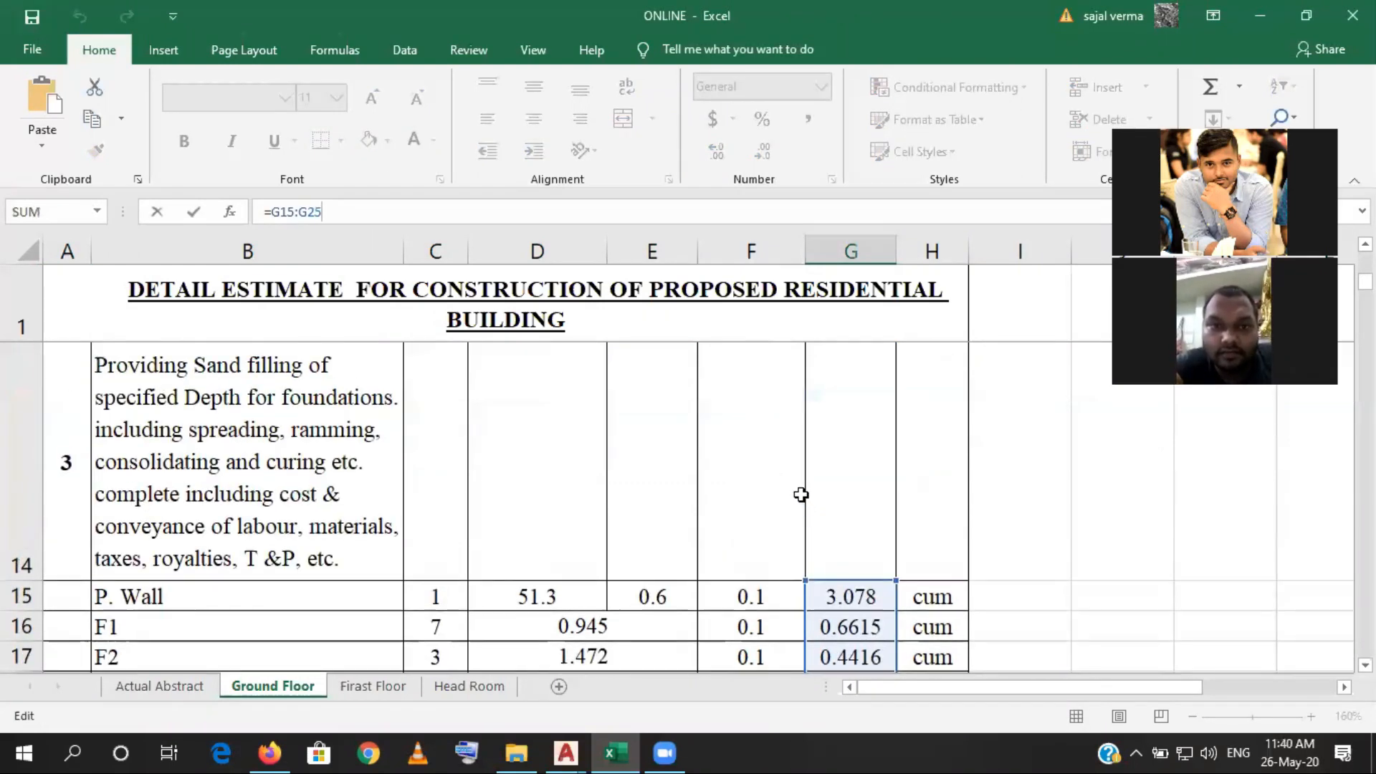
pyautogui.scroll(-1, 801, 494)
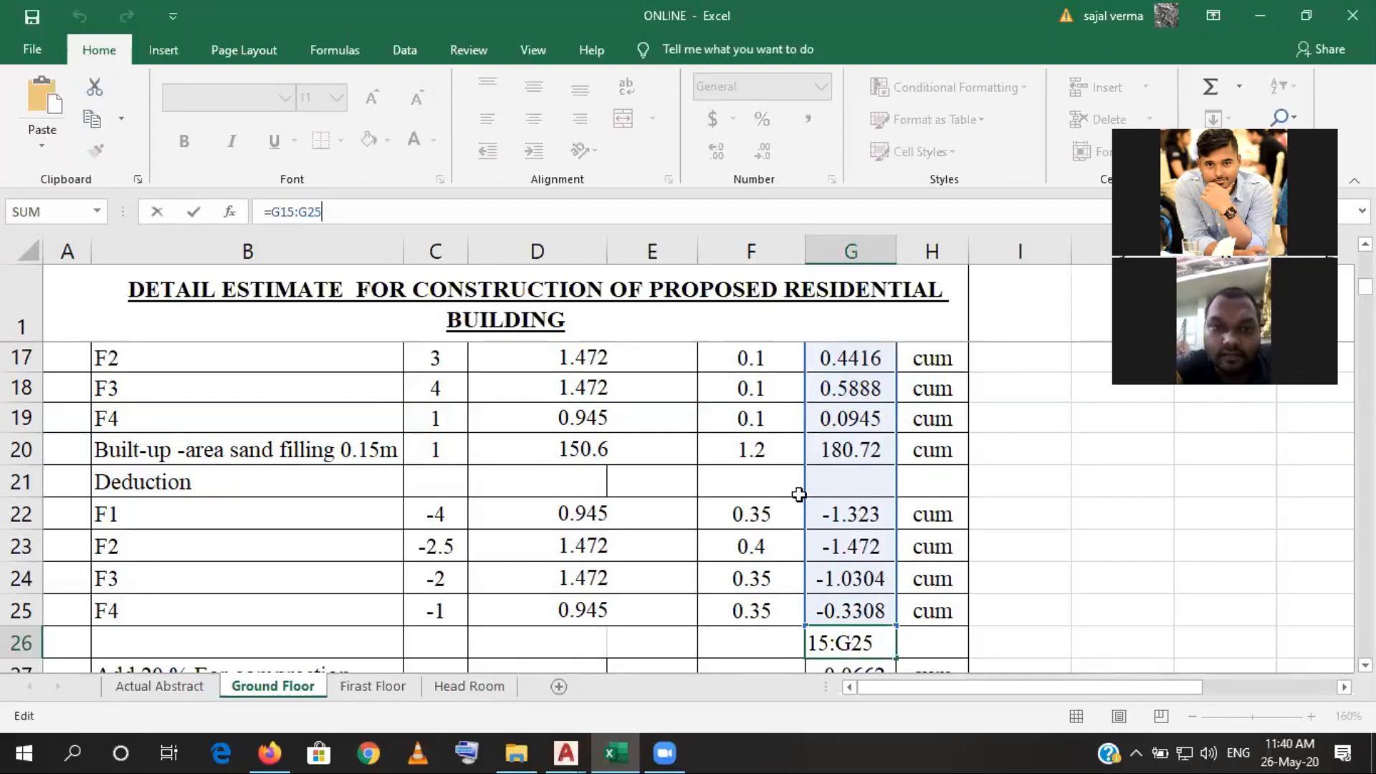
pyautogui.press('BackSpace')
pyautogui.press('BackSpace')
pyautogui.press('BackSpace')
pyautogui.press('BackSpace')
pyautogui.press('BackSpace')
pyautogui.press('BackSpace')
pyautogui.press('BackSpace')
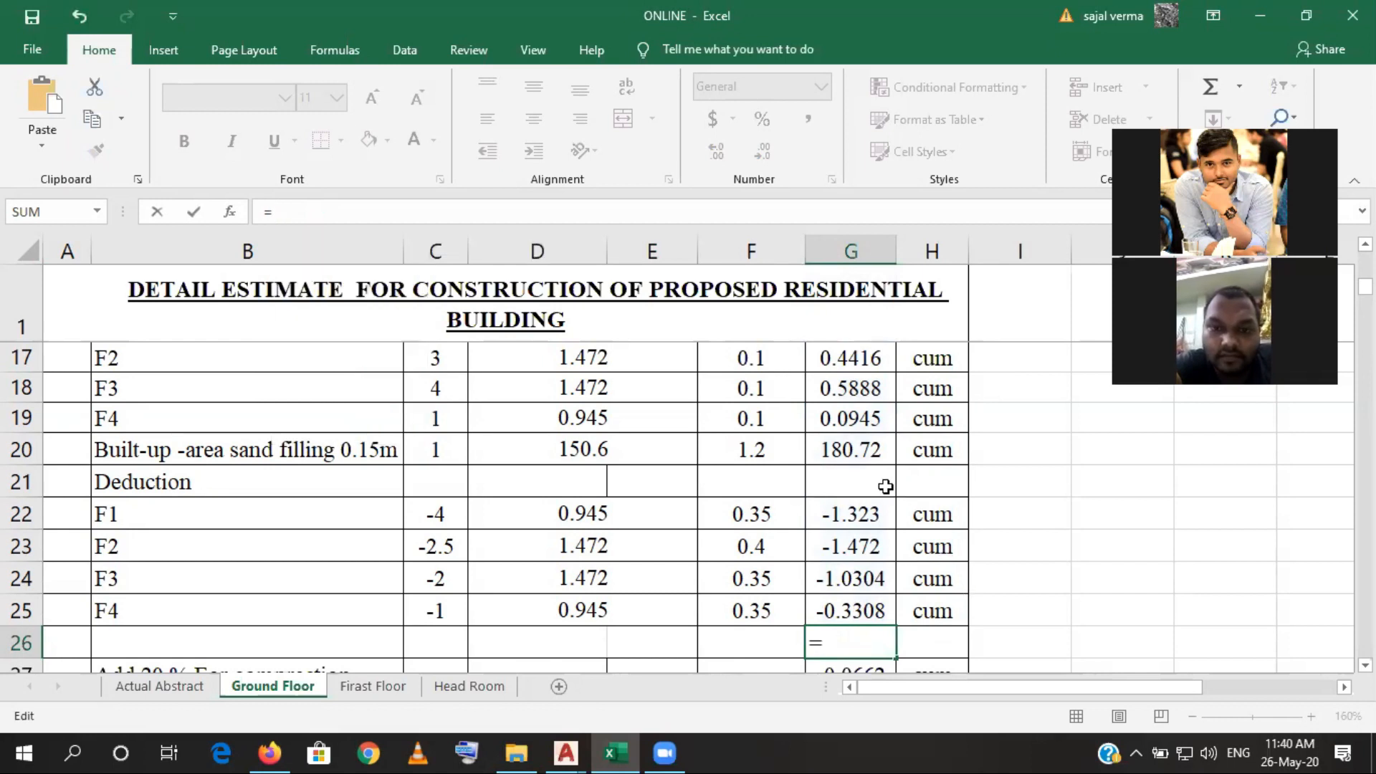
pyautogui.write('sum')
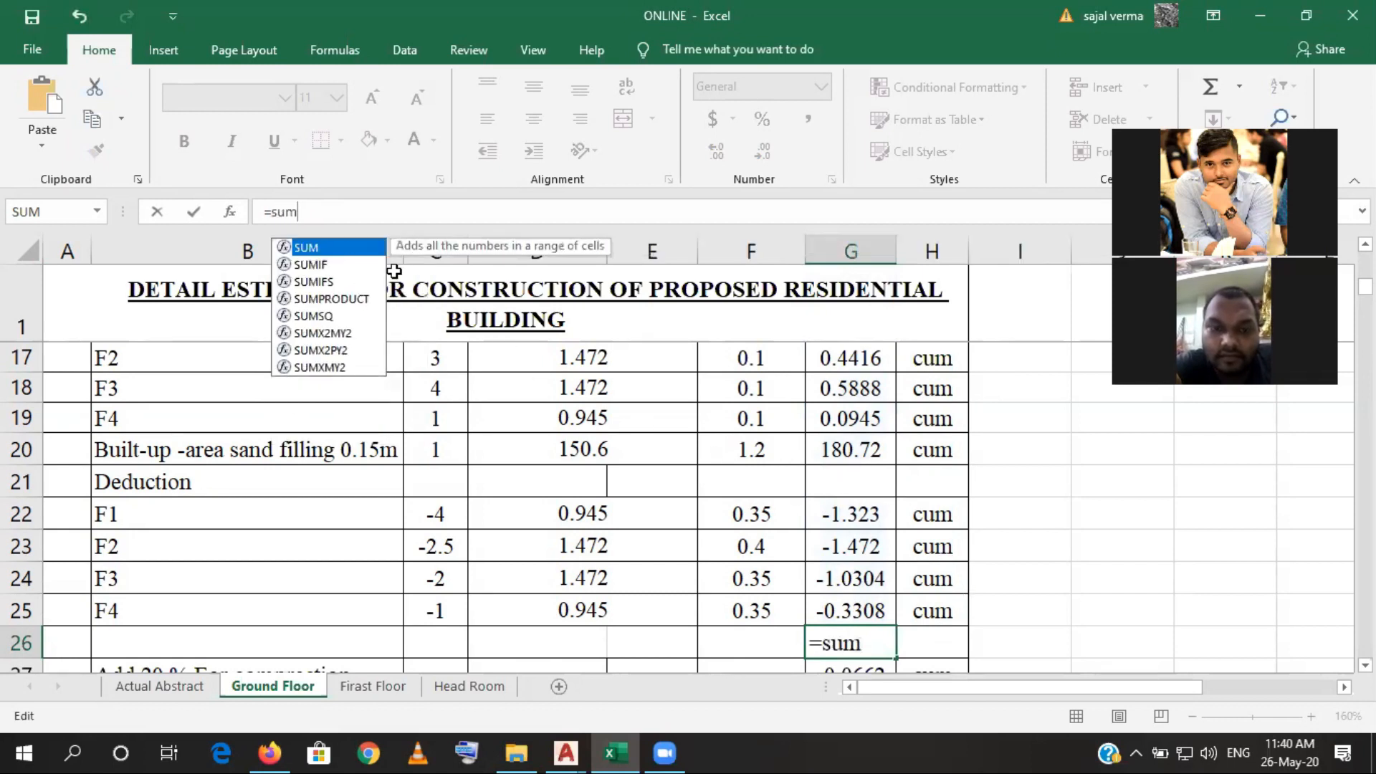
pyautogui.press('Tab')
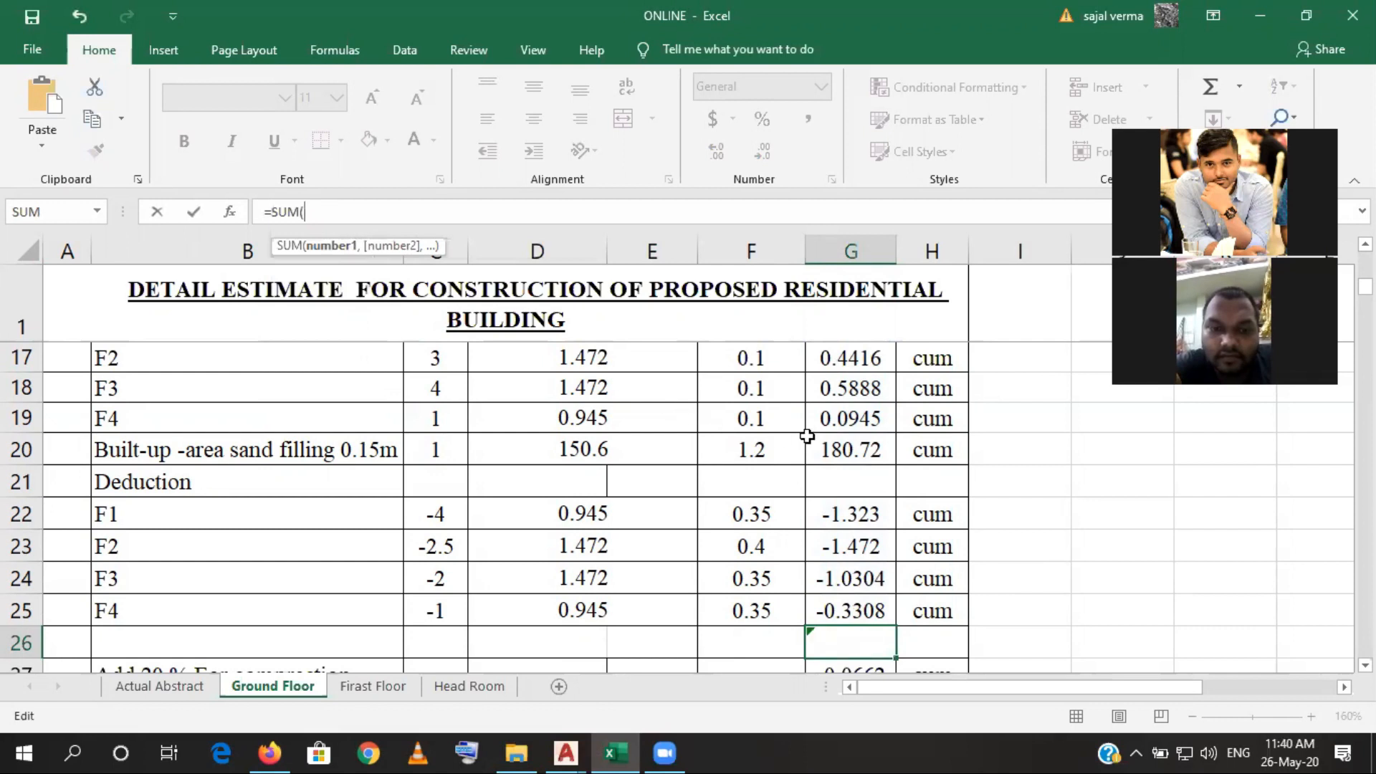
pyautogui.scroll(1, 807, 435)
pyautogui.moveTo(833, 584); pyautogui.dragTo(860, 451)
pyautogui.write(')')
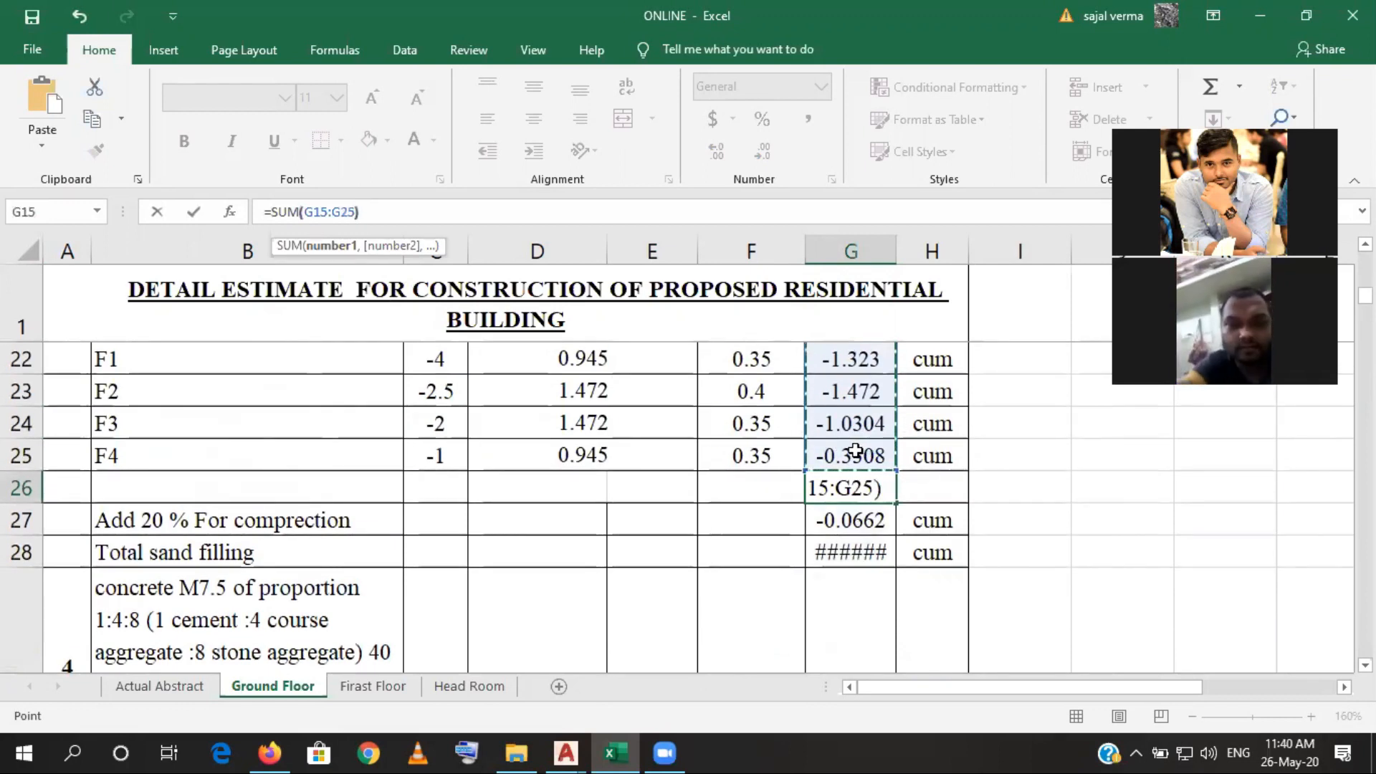
pyautogui.press('Return')
pyautogui.click(863, 495)
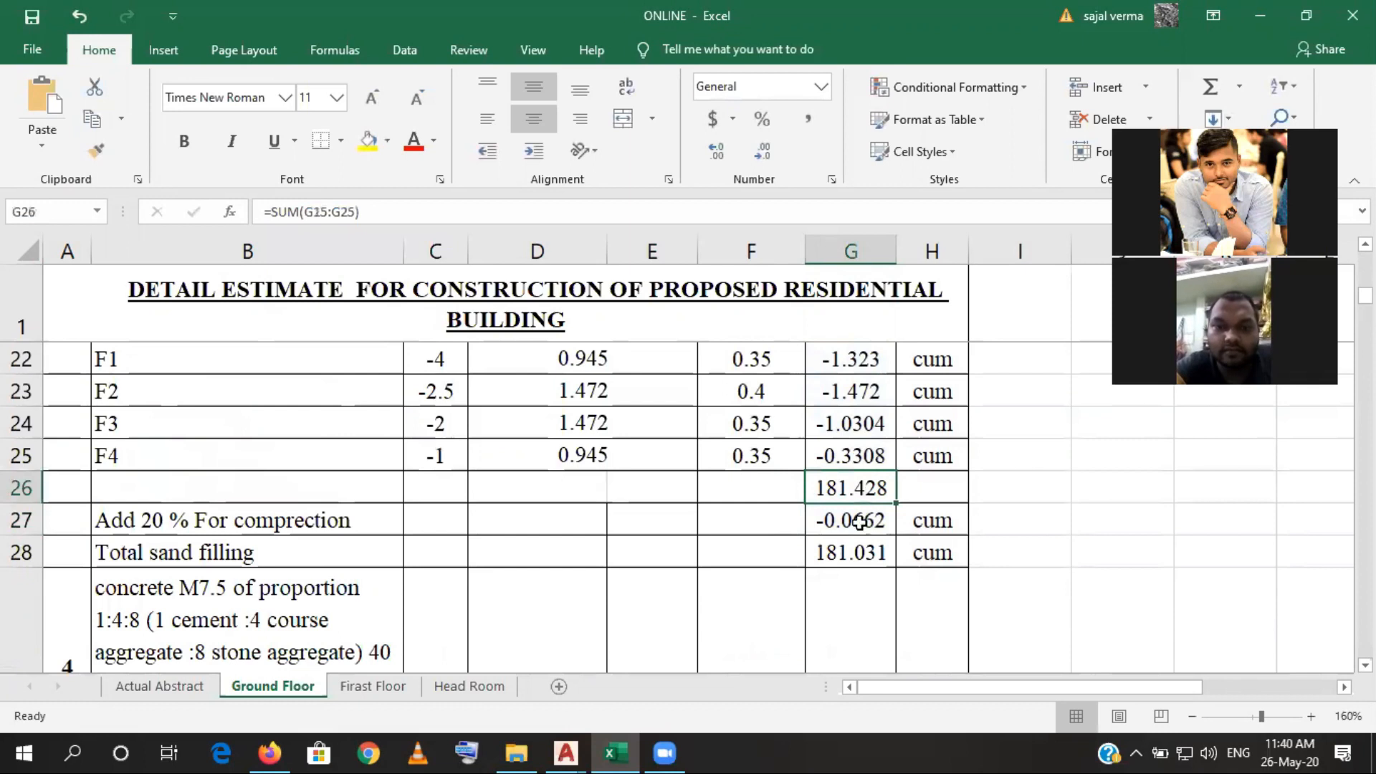
# - Change the 20 % compaction formula in G27 to =G26*20/100 so it uses the new subtotal
pyautogui.click(860, 521)
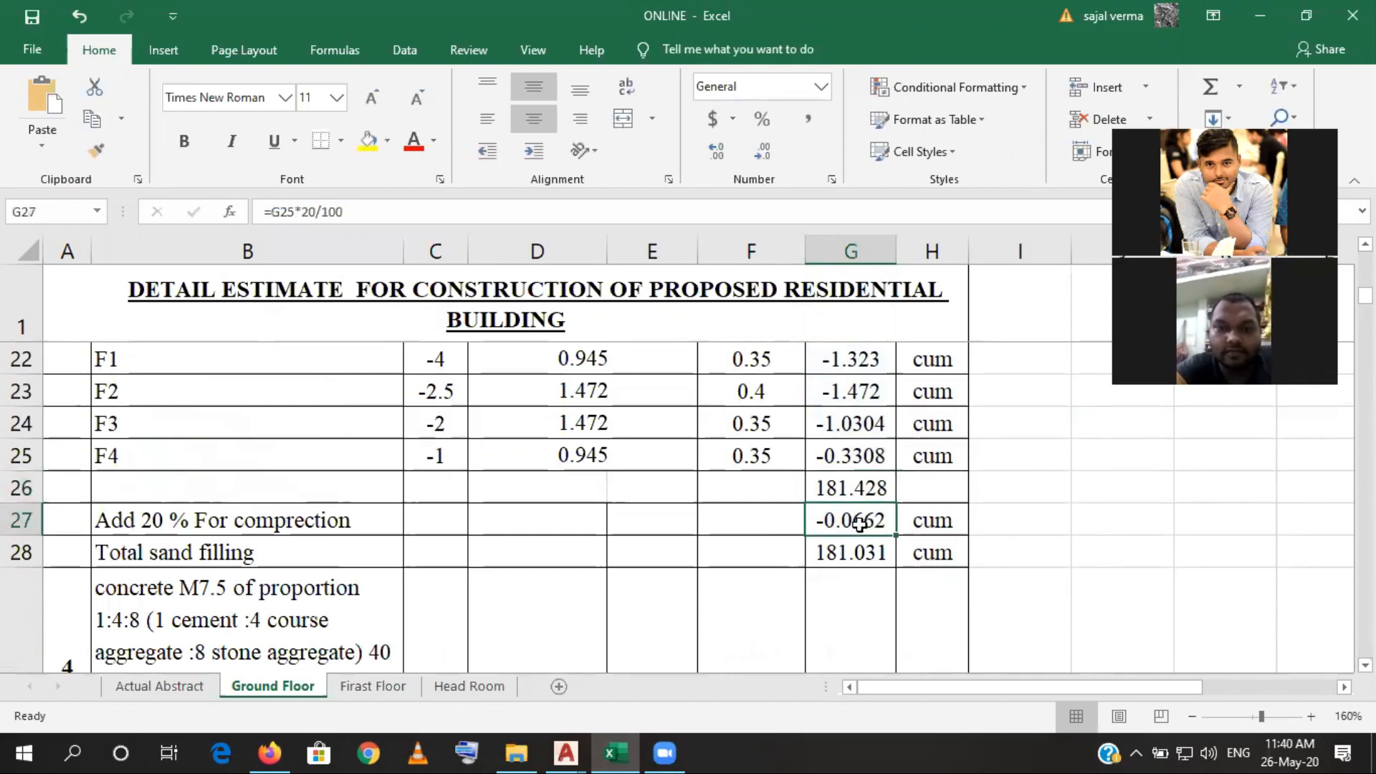
pyautogui.click(305, 211)
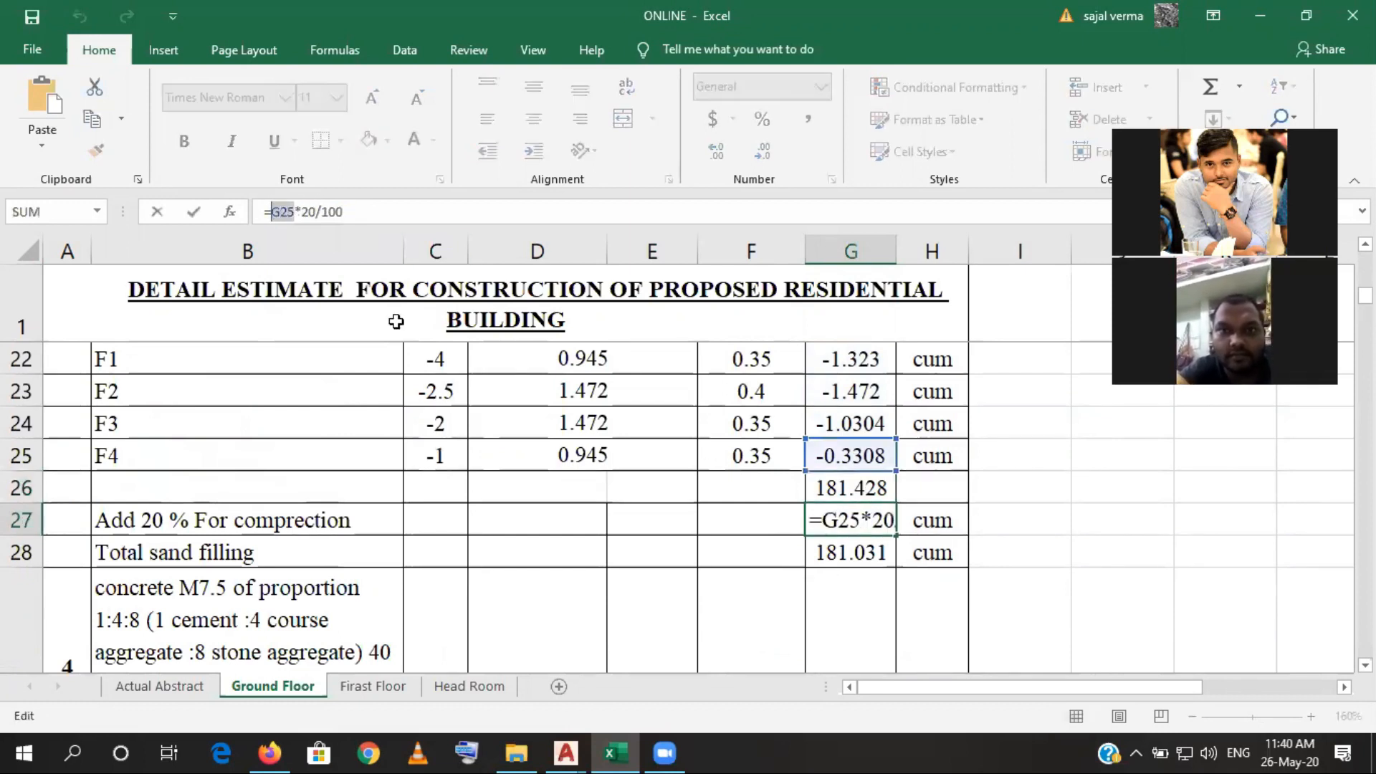
pyautogui.click(840, 489)
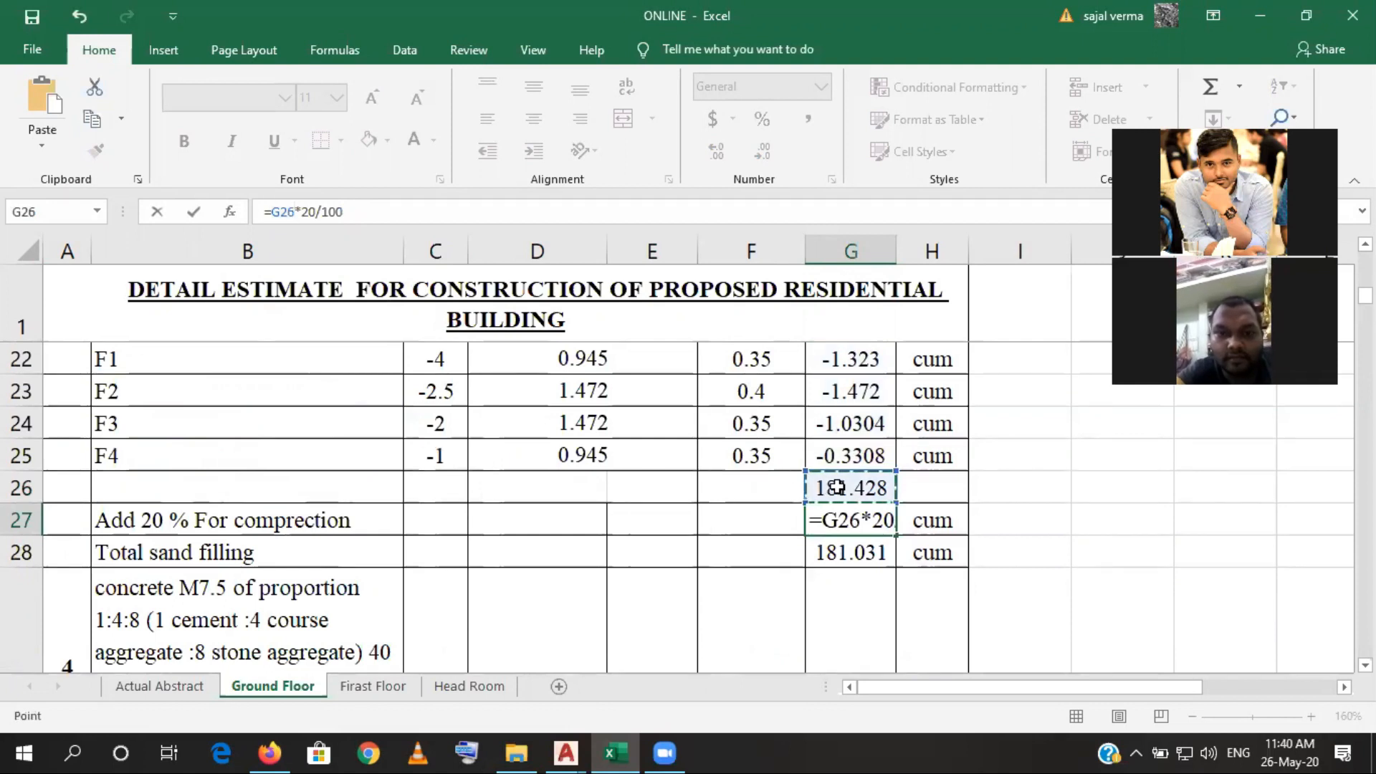
pyautogui.press('Return')
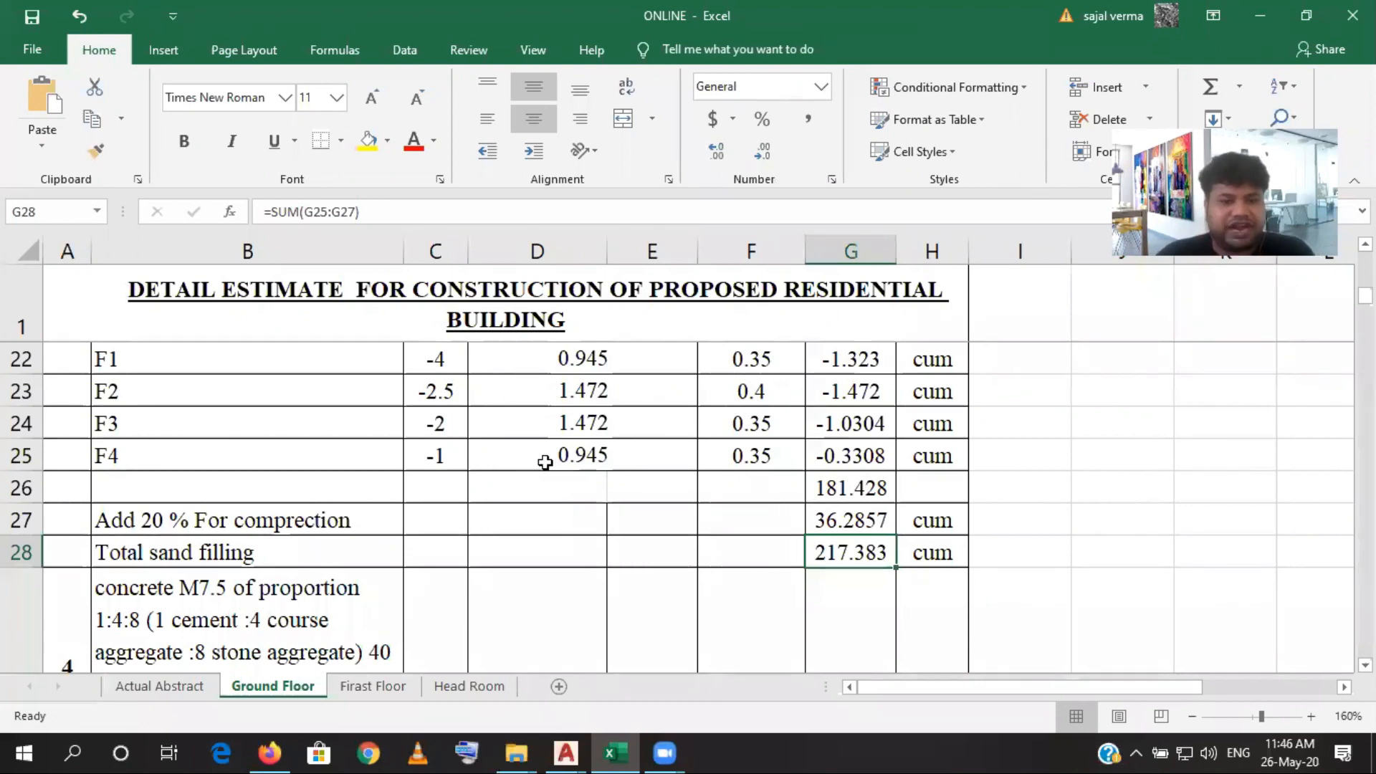
# - Insert a blank row above the F1 footing row in the concrete M7.5 item
pyautogui.scroll(-2, 543, 462)
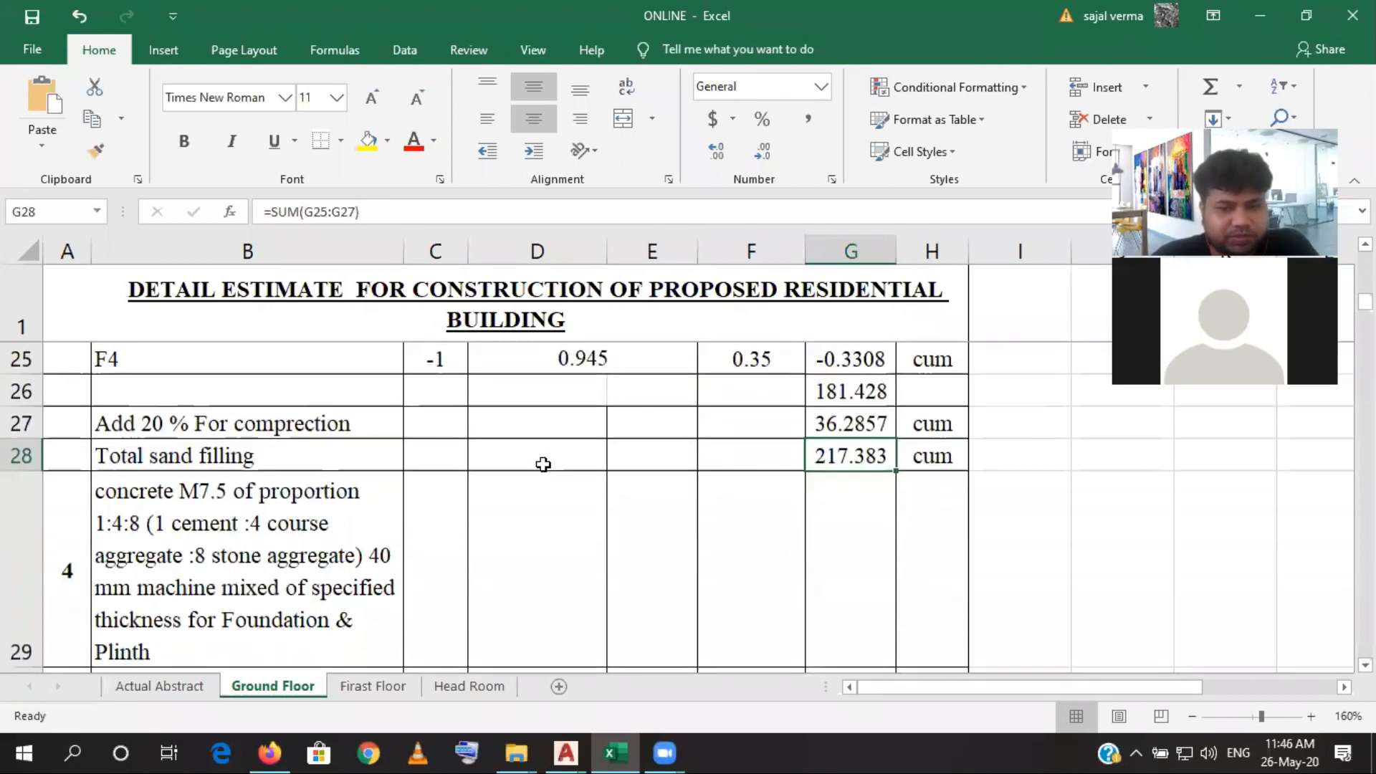
pyautogui.scroll(-1, 147, 566)
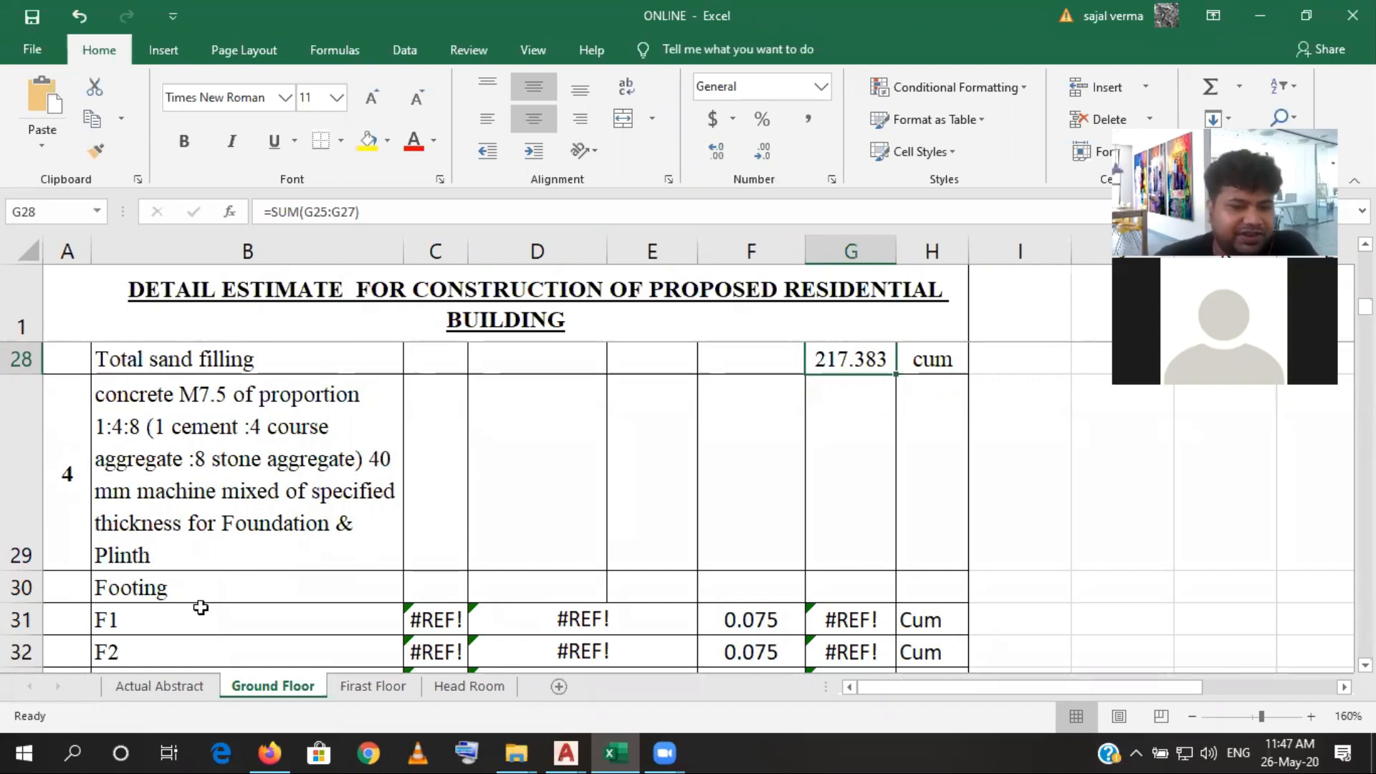
pyautogui.scroll(-1, 201, 607)
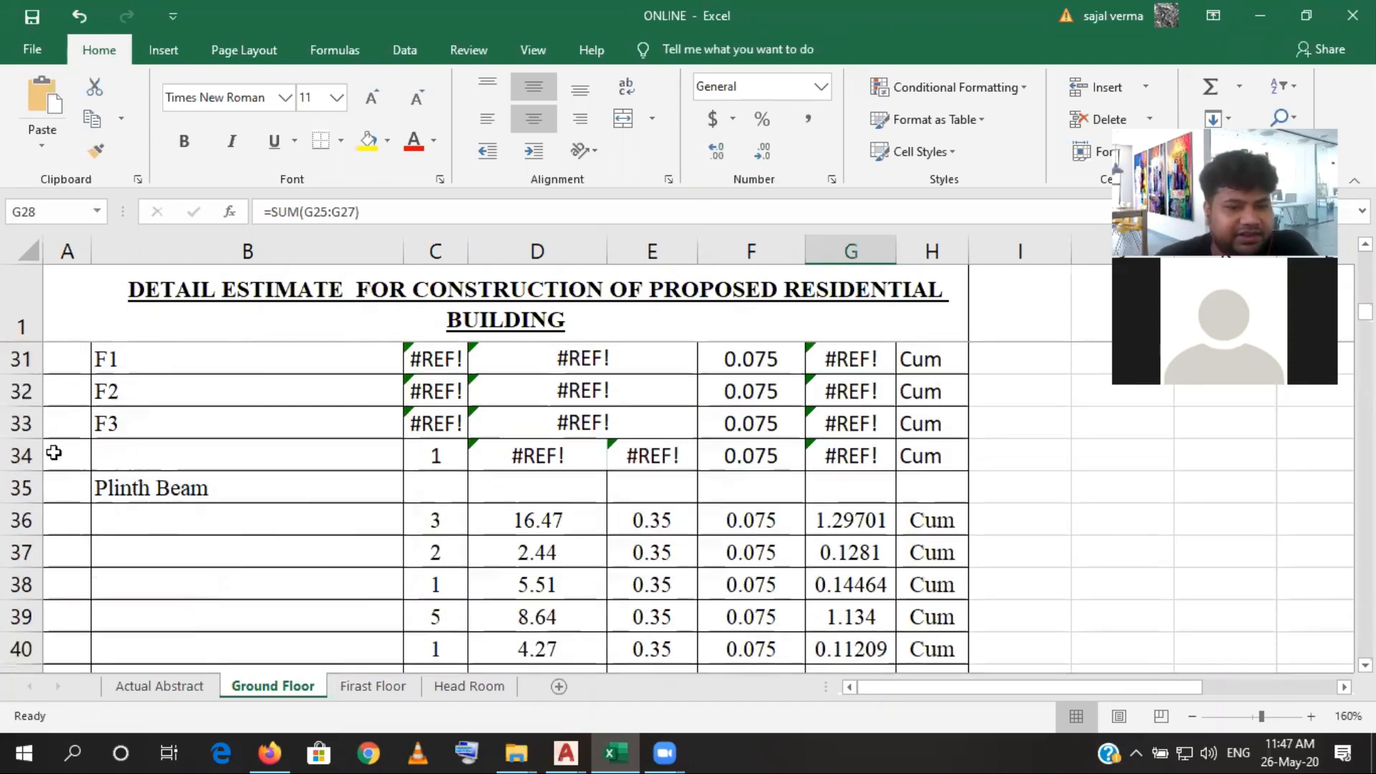
pyautogui.scroll(1, 21, 423)
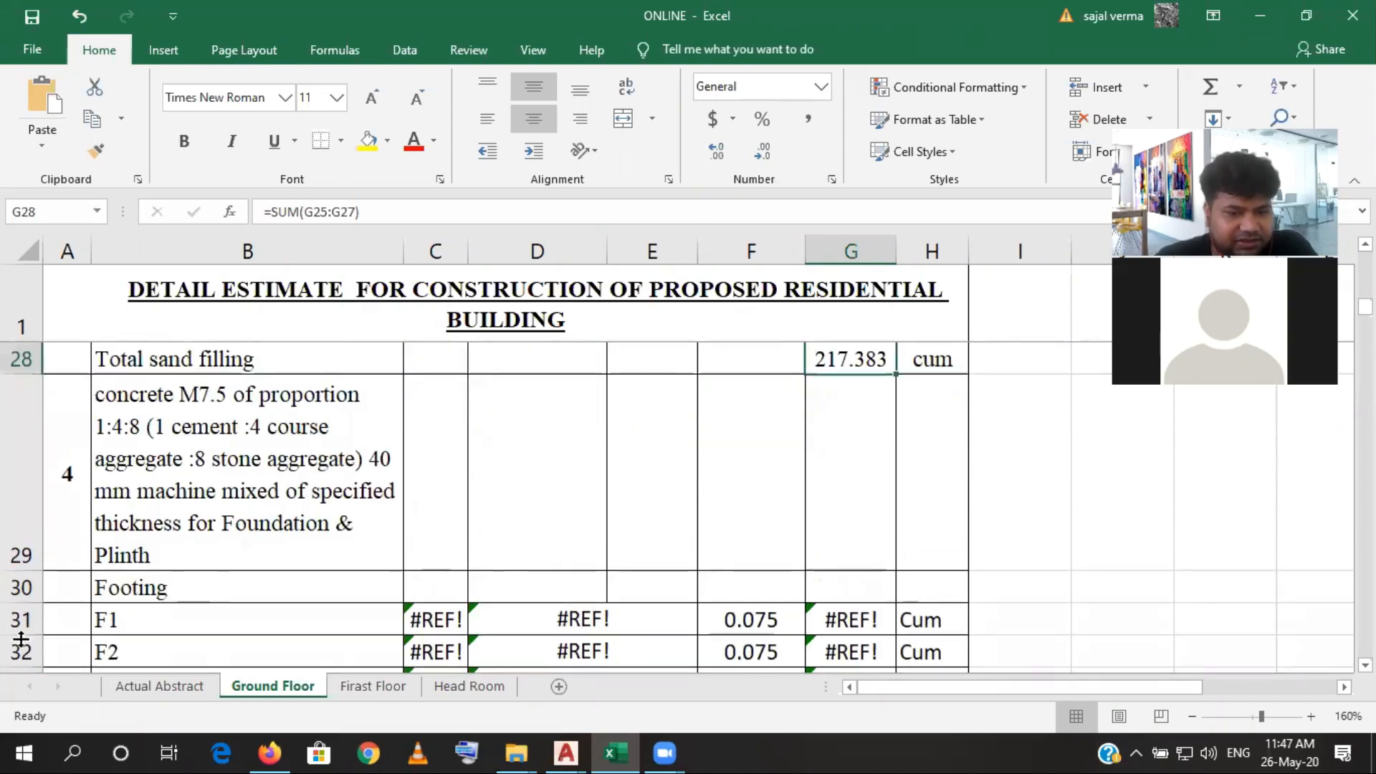
pyautogui.click(21, 620)
pyautogui.rightClick(21, 619)
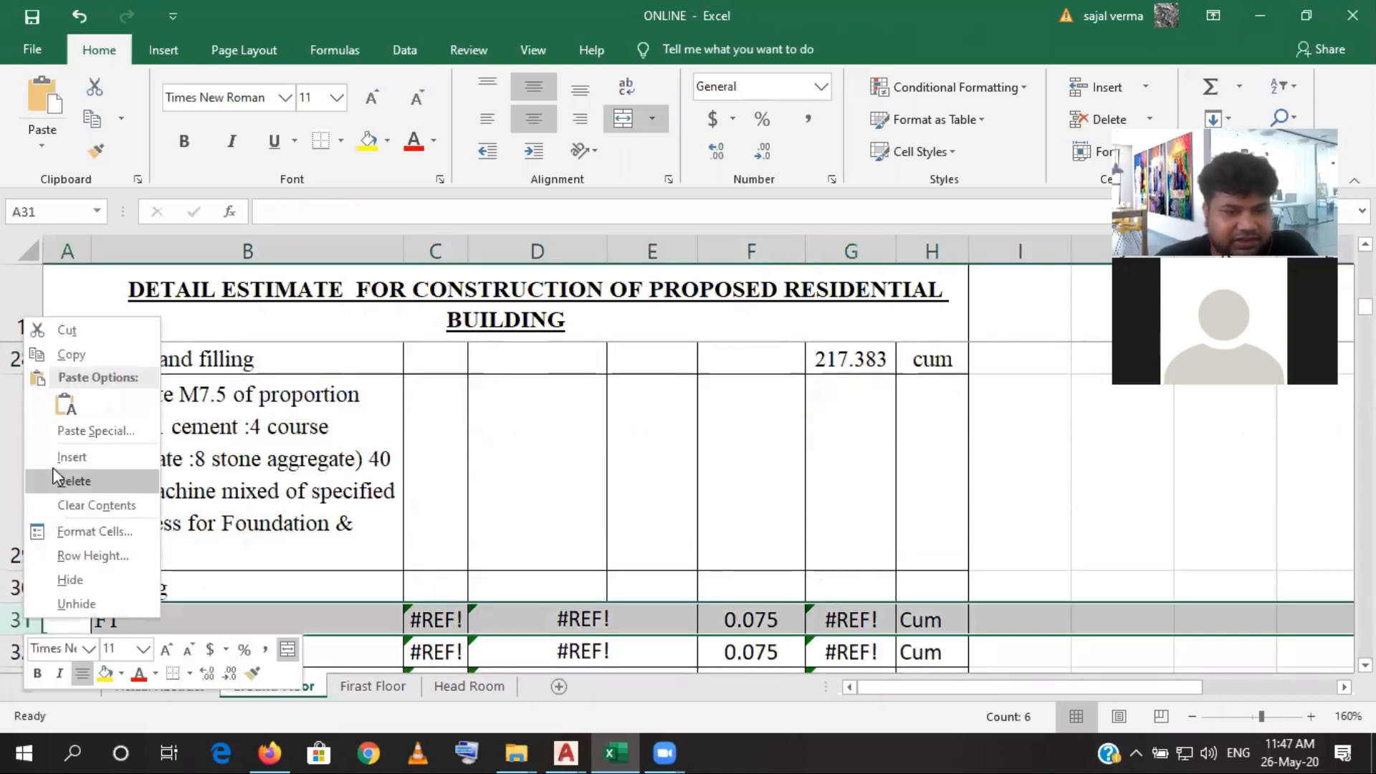
pyautogui.click(71, 457)
# - Label the footing rows B31 to B34 as F1, F2, F3 and F4 by filling the series down from the first two labels
pyautogui.scroll(-2, 178, 489)
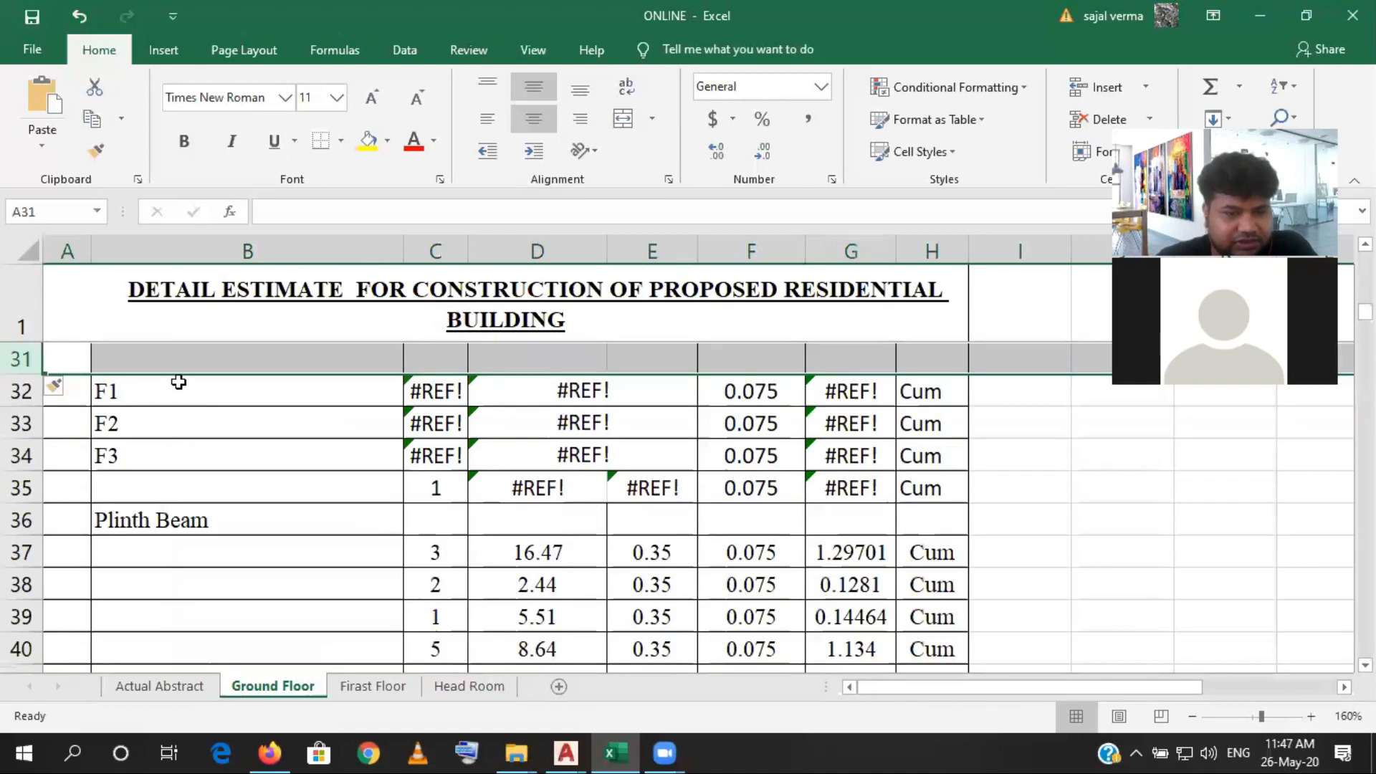
pyautogui.click(176, 358)
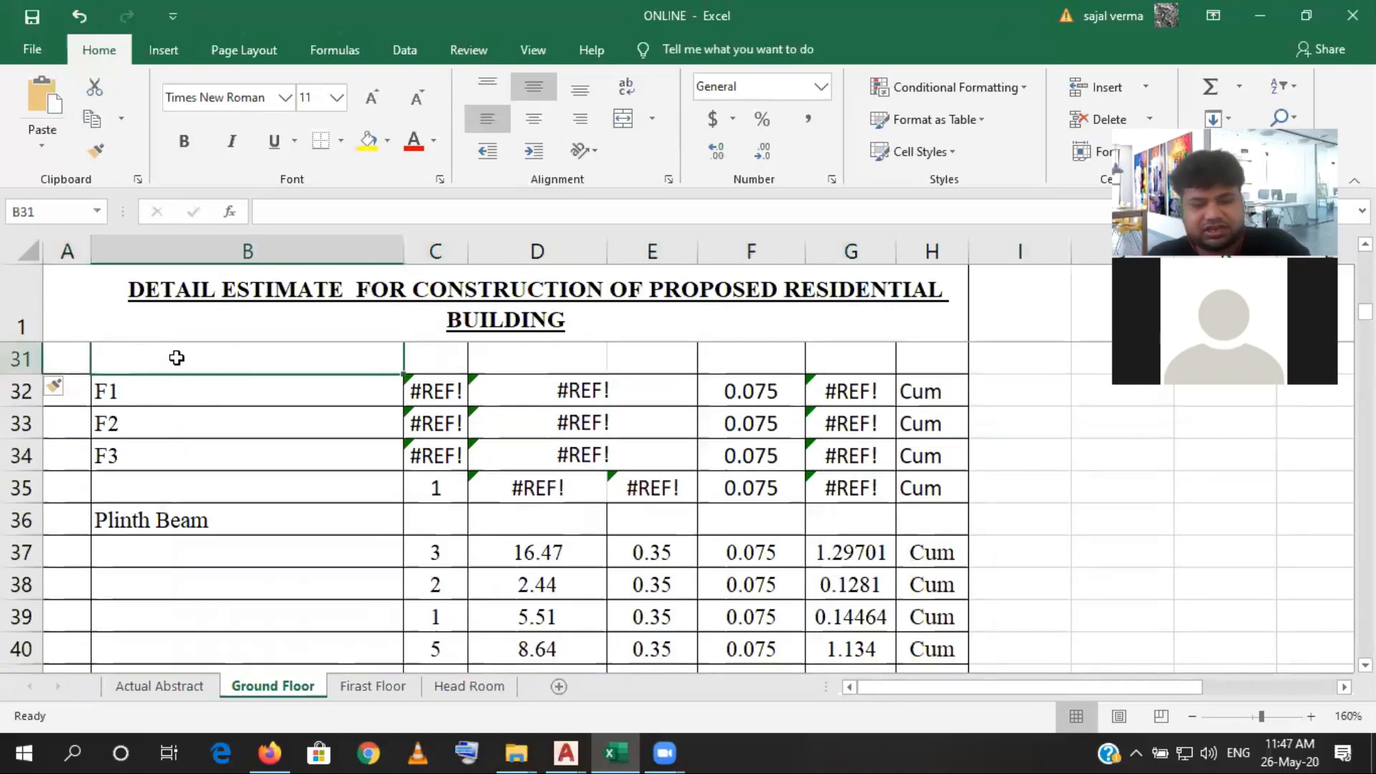
pyautogui.write('F1')
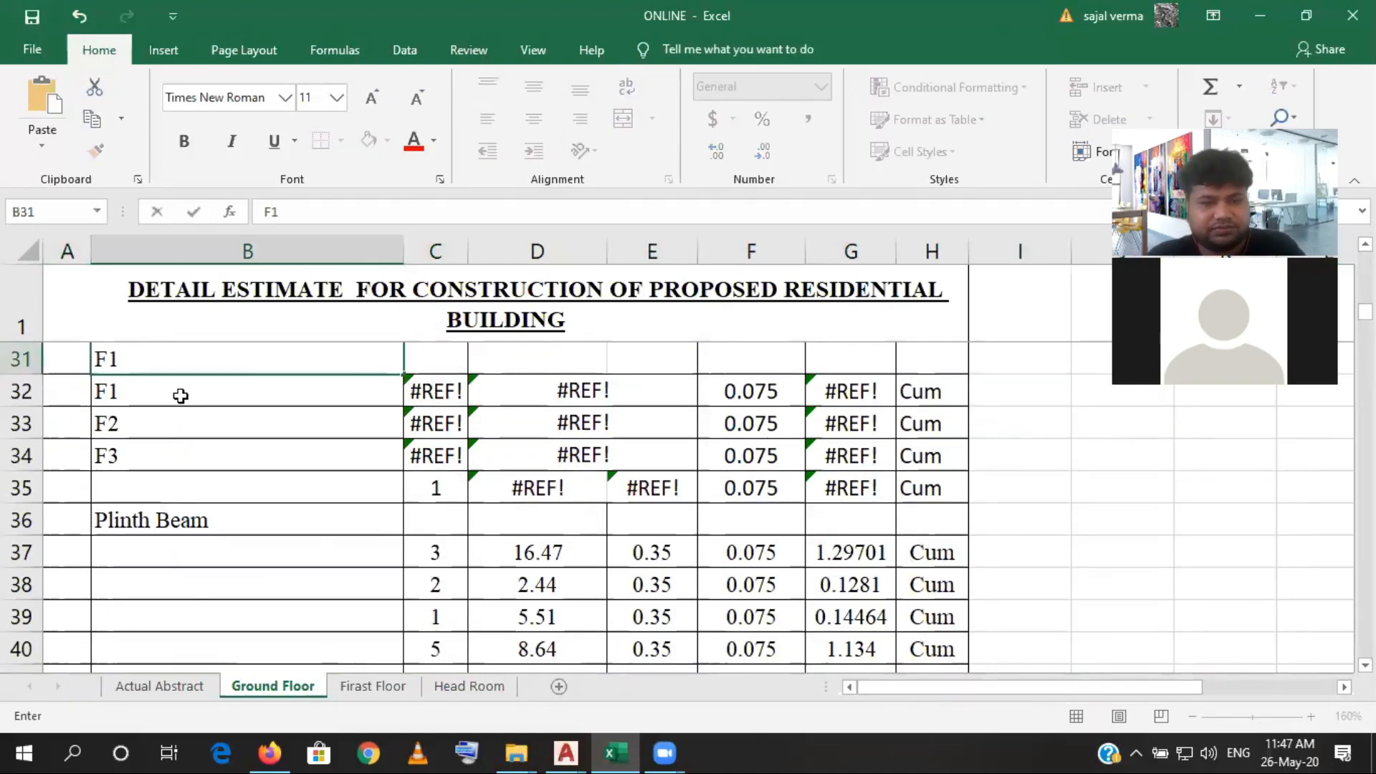
pyautogui.click(178, 393)
pyautogui.write('F2')
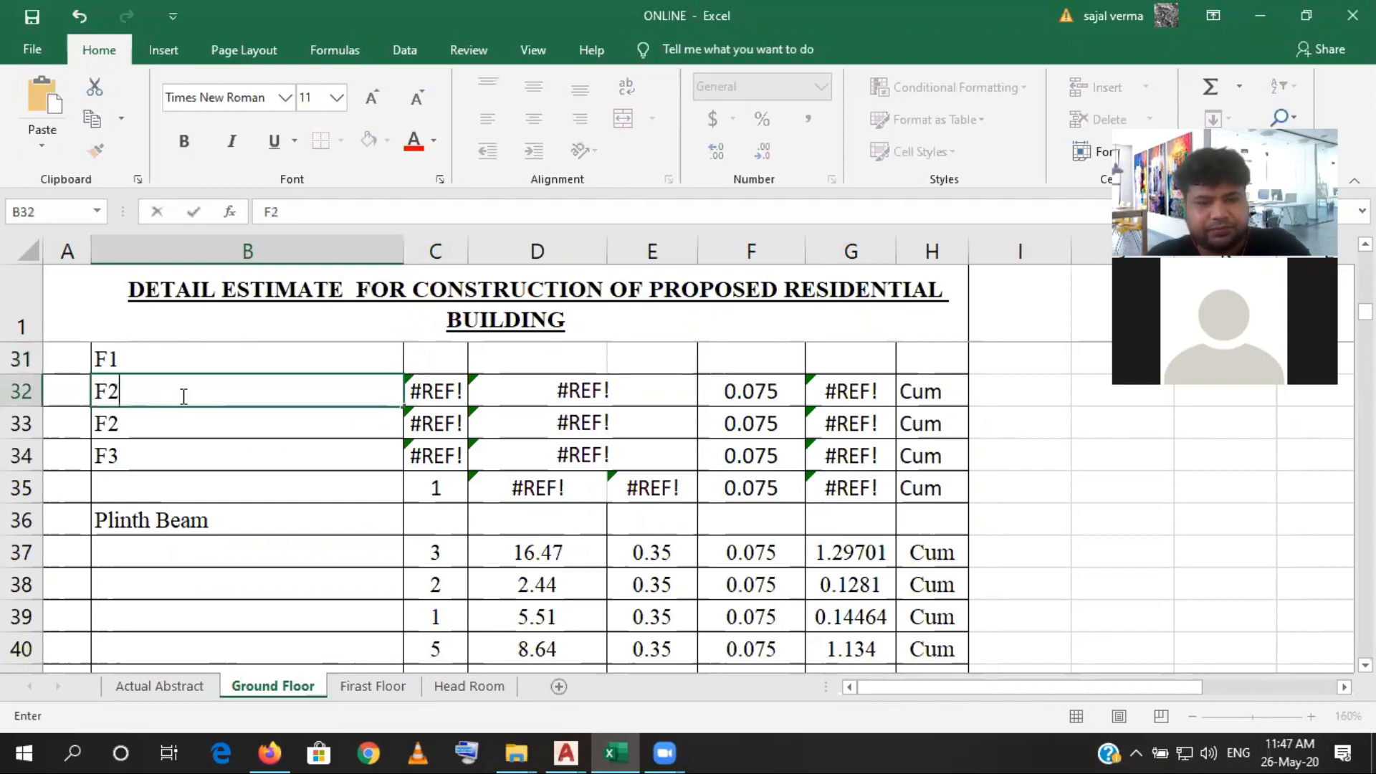
pyautogui.click(175, 427)
pyautogui.click(176, 359)
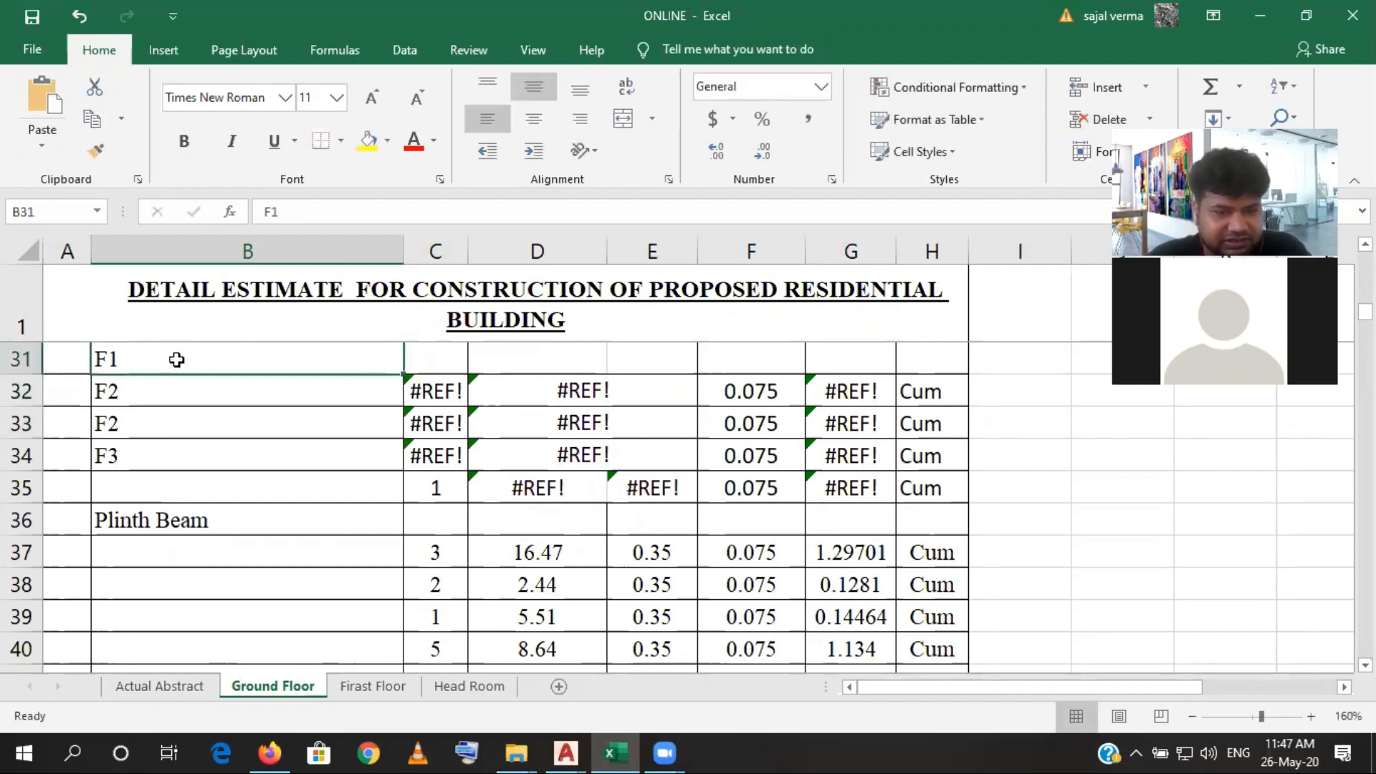
pyautogui.moveTo(176, 359); pyautogui.dragTo(175, 387)
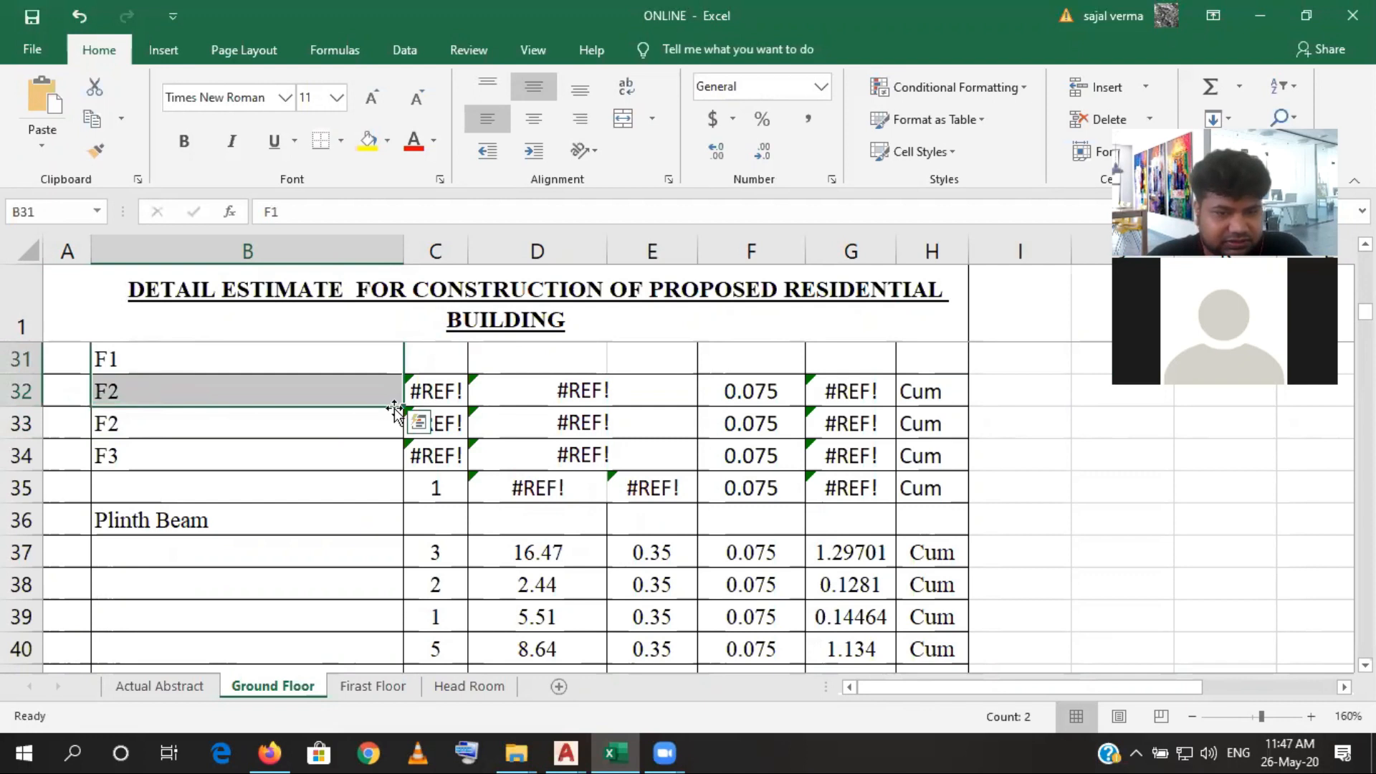
pyautogui.moveTo(390, 412); pyautogui.dragTo(394, 475)
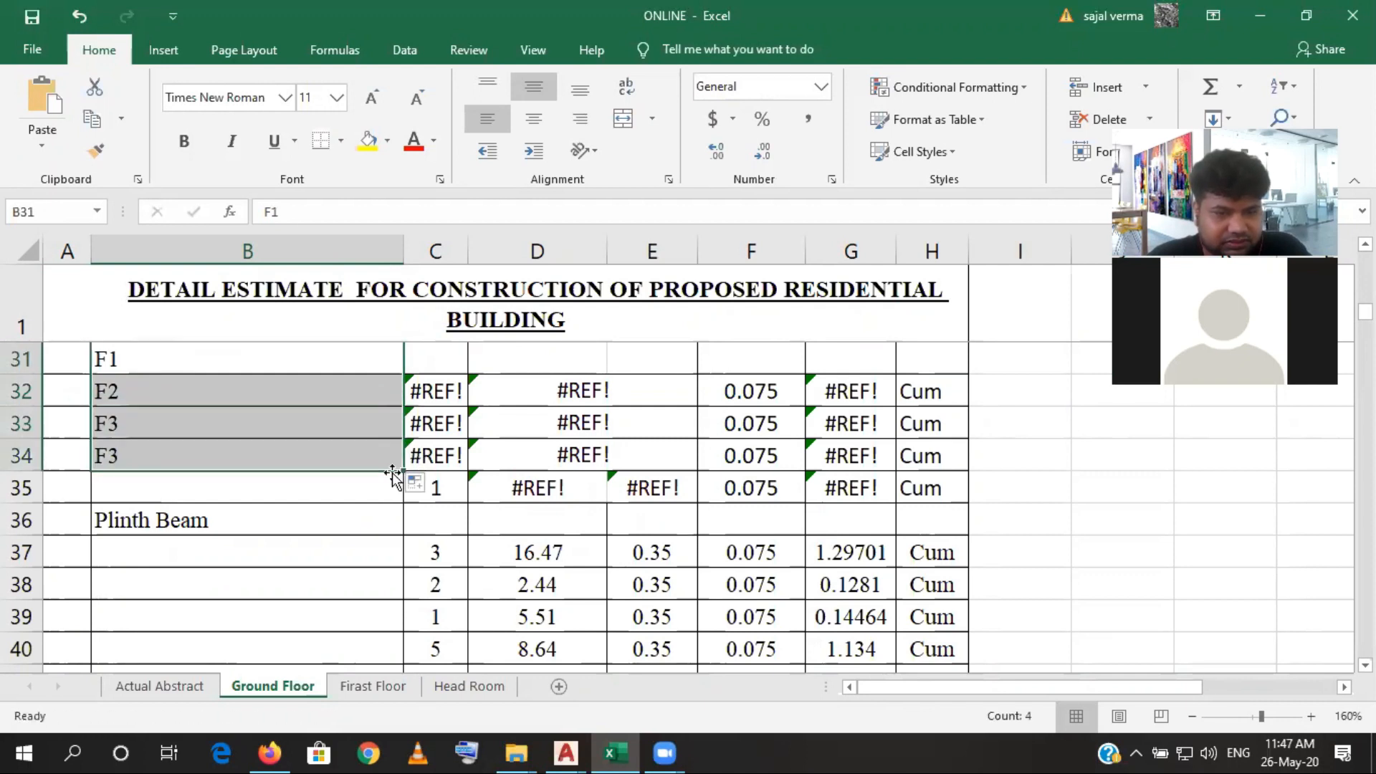
# - Link the F1 footing count in C31 to the sand filling count with =C16
pyautogui.click(447, 359)
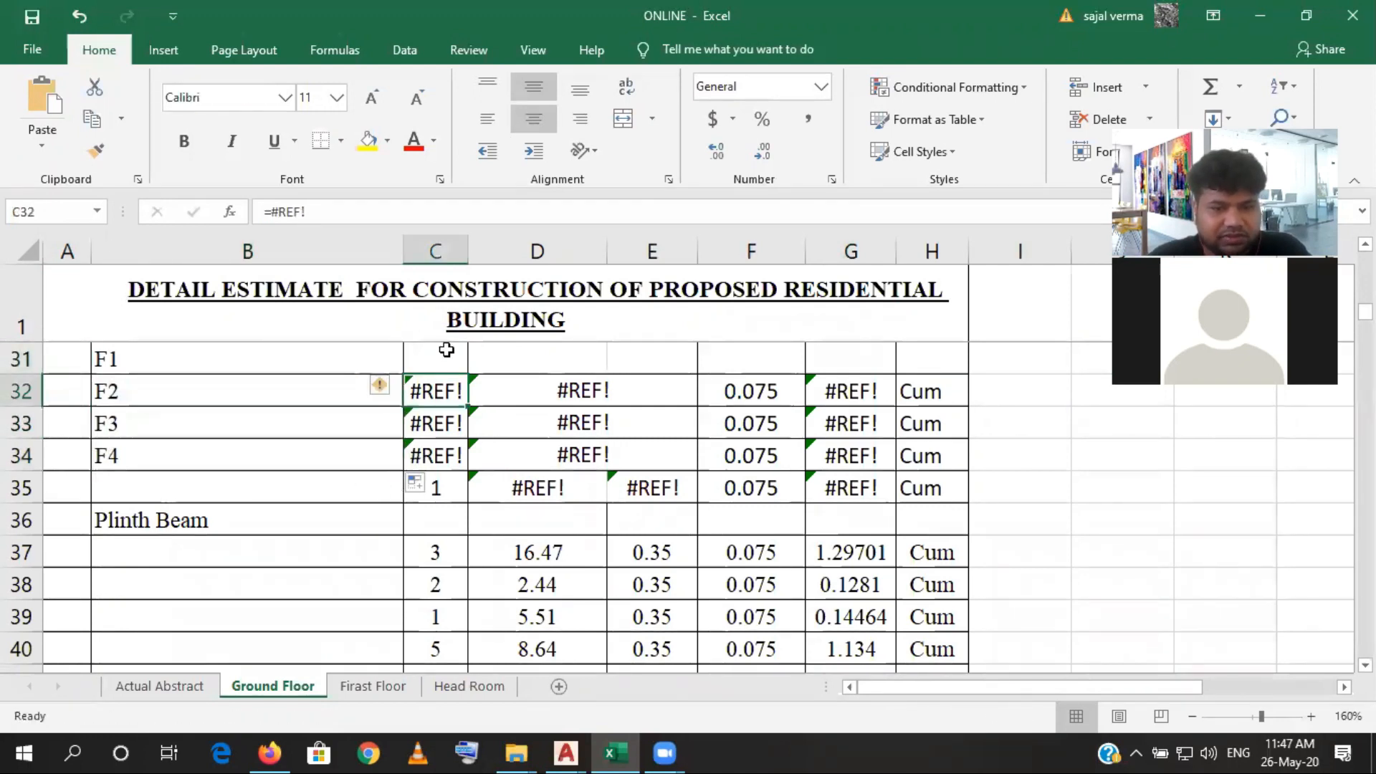
pyautogui.write('=')
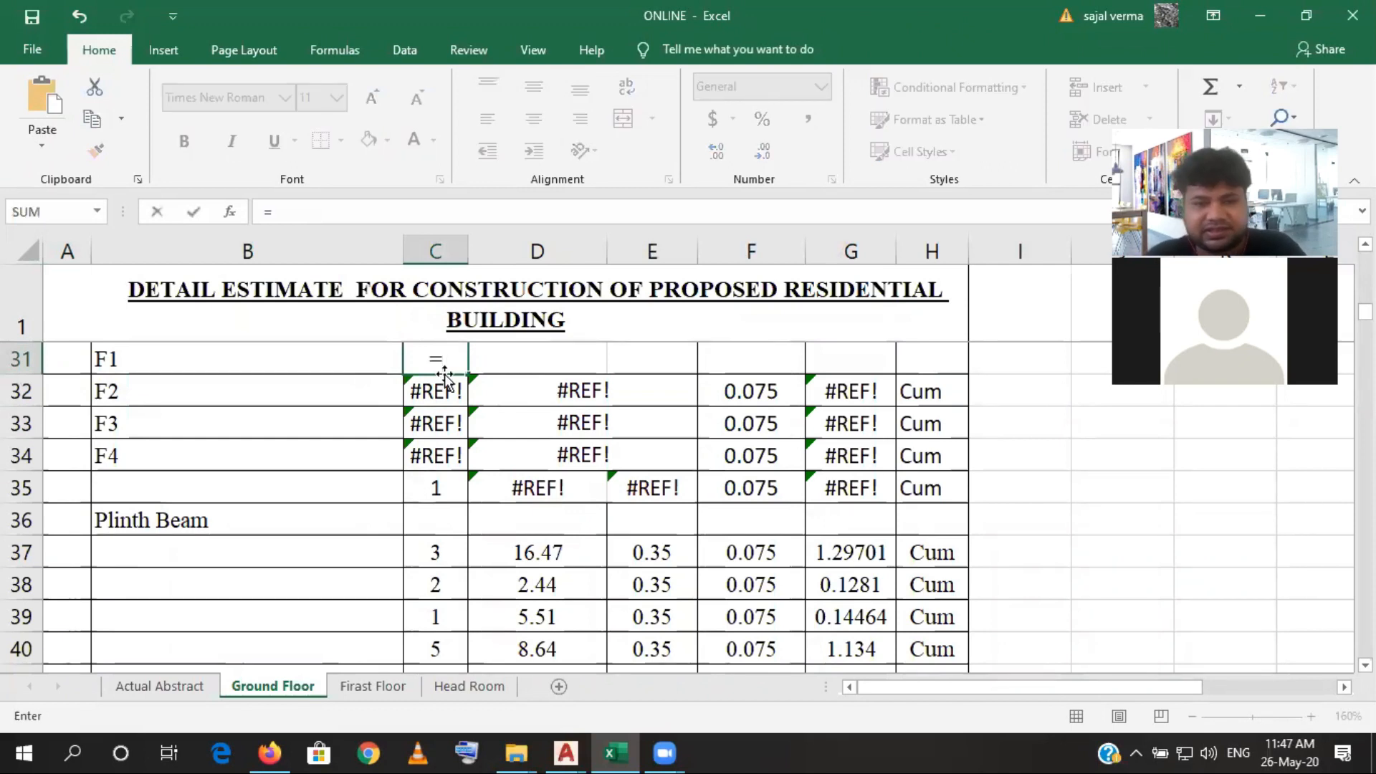
pyautogui.scroll(2, 444, 371)
pyautogui.scroll(2, 444, 373)
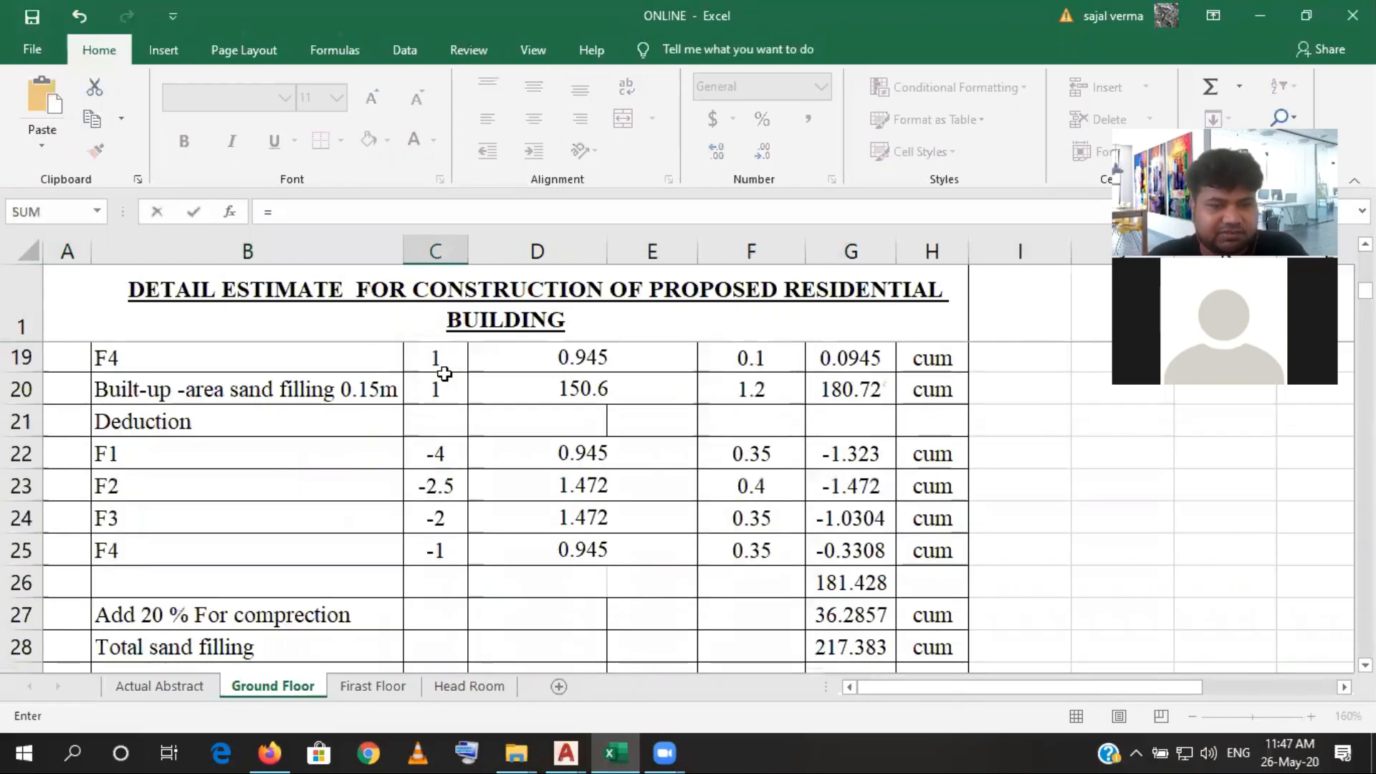
pyautogui.scroll(2, 445, 373)
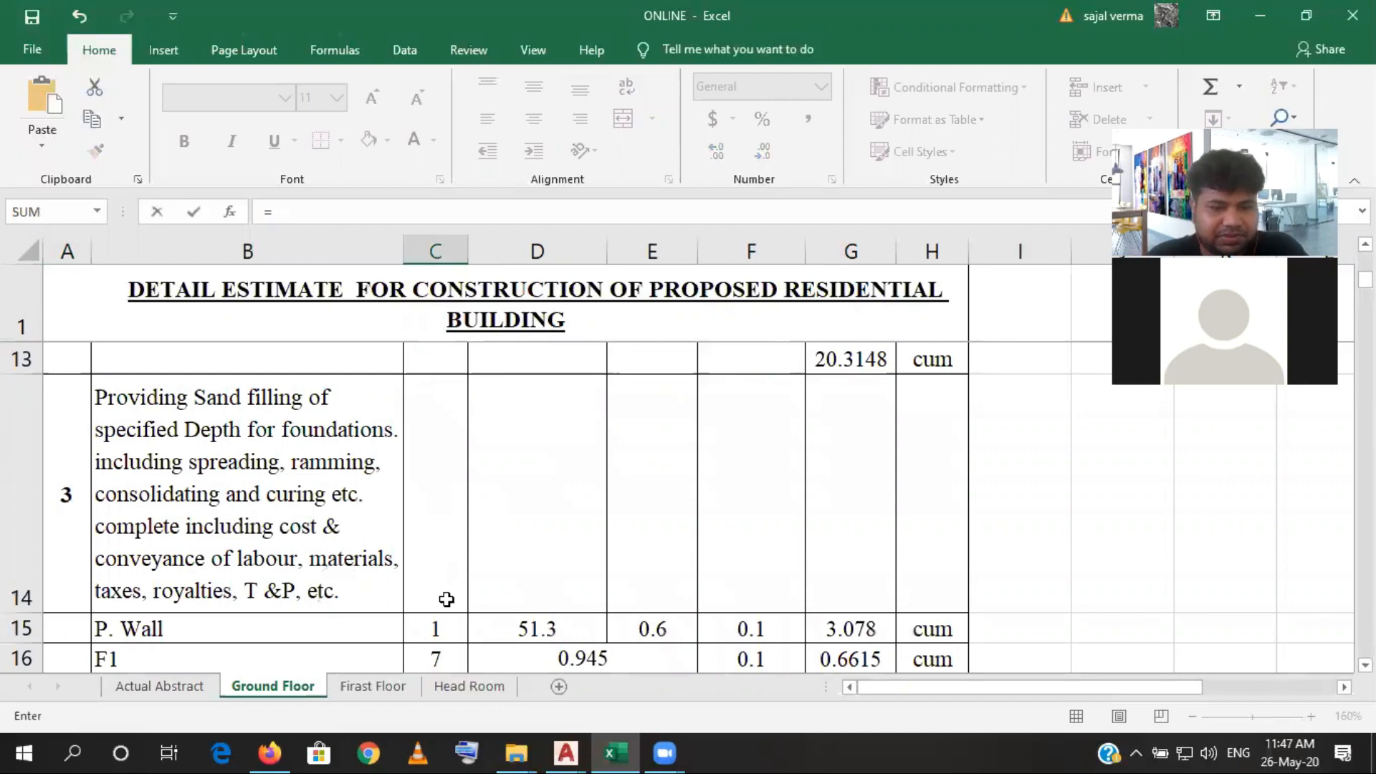
pyautogui.scroll(-1, 440, 453)
pyautogui.click(438, 362)
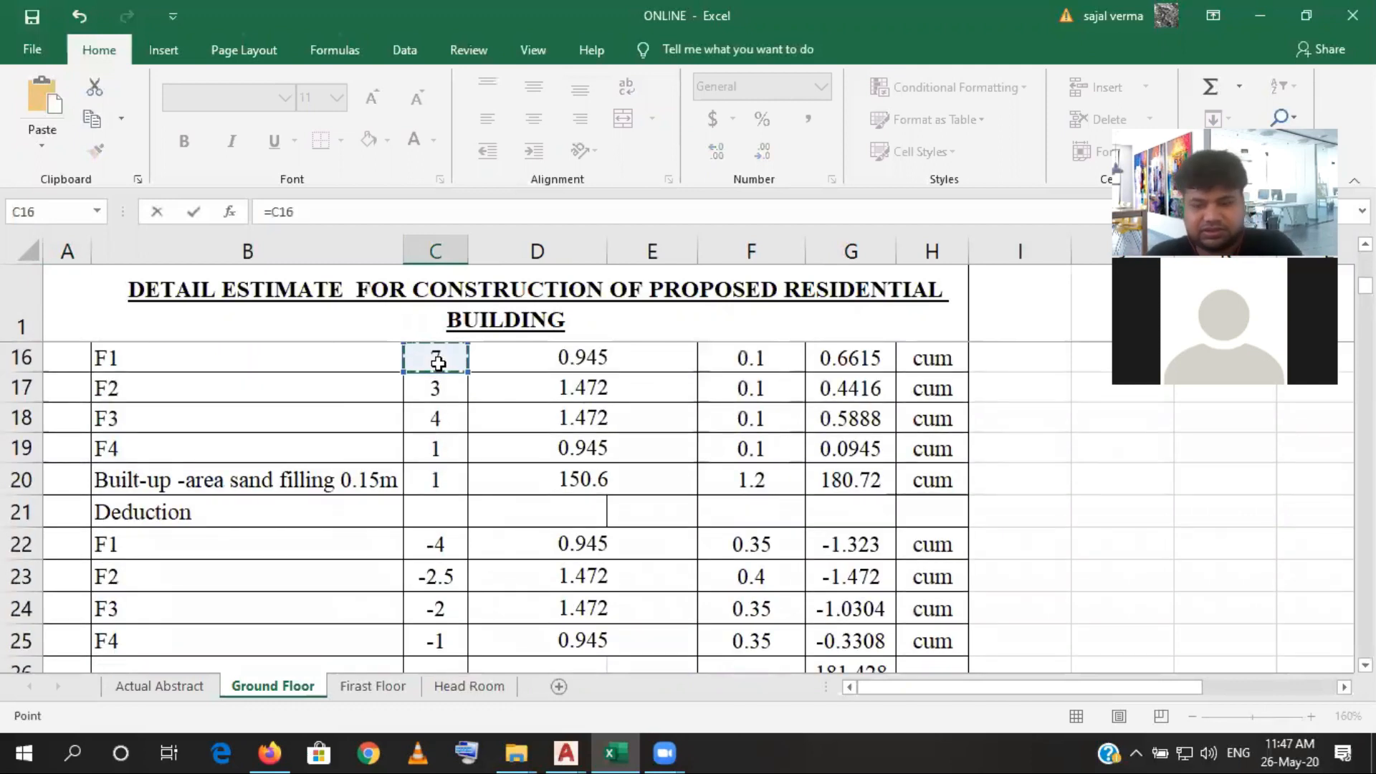
pyautogui.press('Return')
# - Fill the C31 count formula down through C34 for footings F2 to F4
pyautogui.click(435, 621)
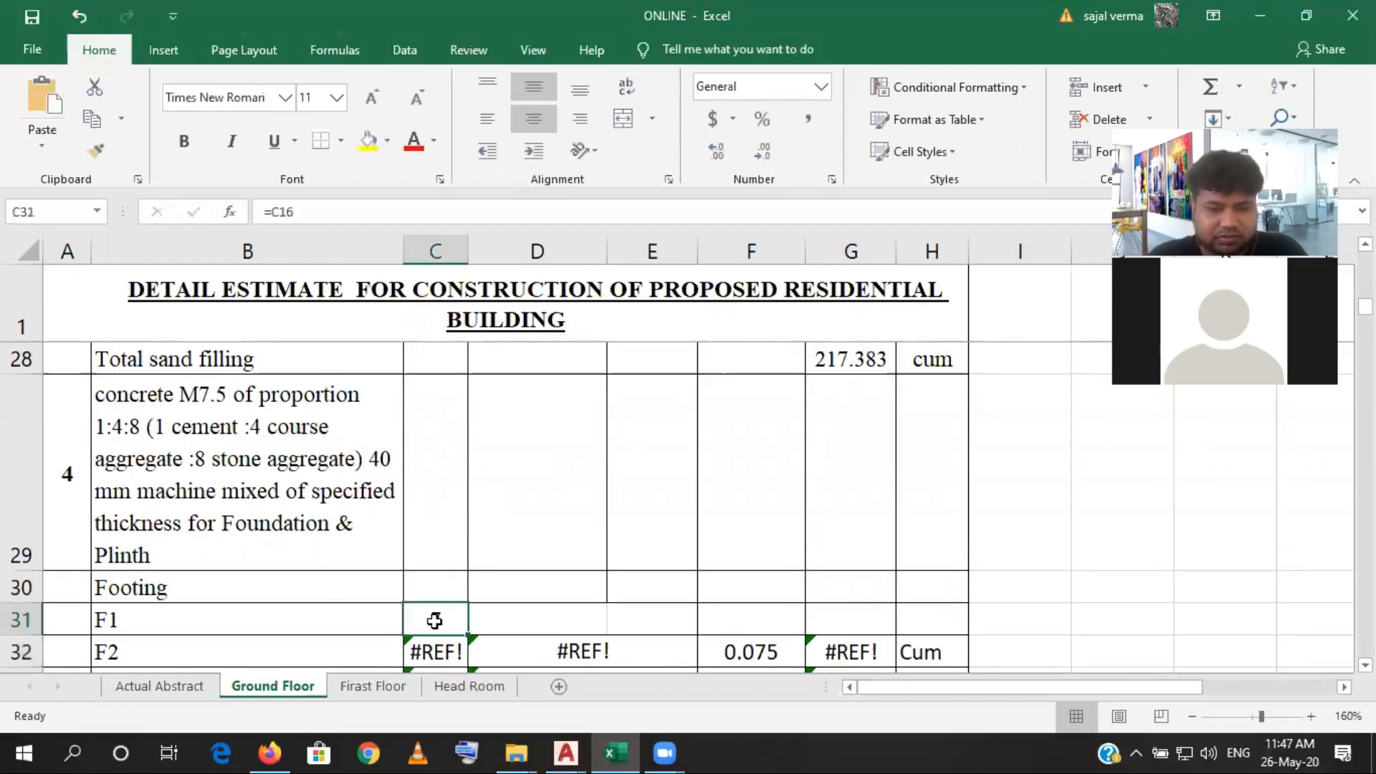
pyautogui.scroll(-1, 435, 621)
pyautogui.moveTo(466, 382); pyautogui.dragTo(456, 457)
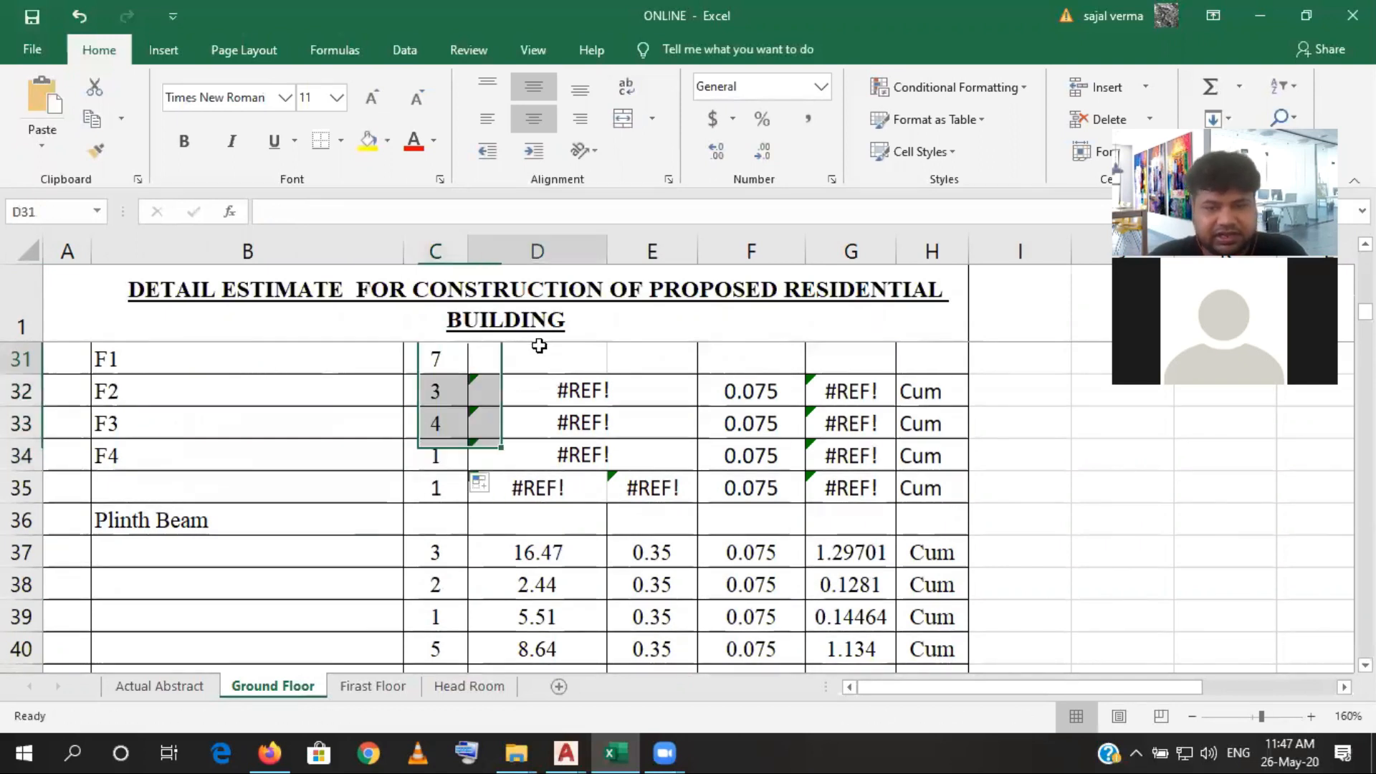
# - Link the F1 footing area in D31 to the sand filling area with =D16
pyautogui.click(539, 344)
pyautogui.write('=')
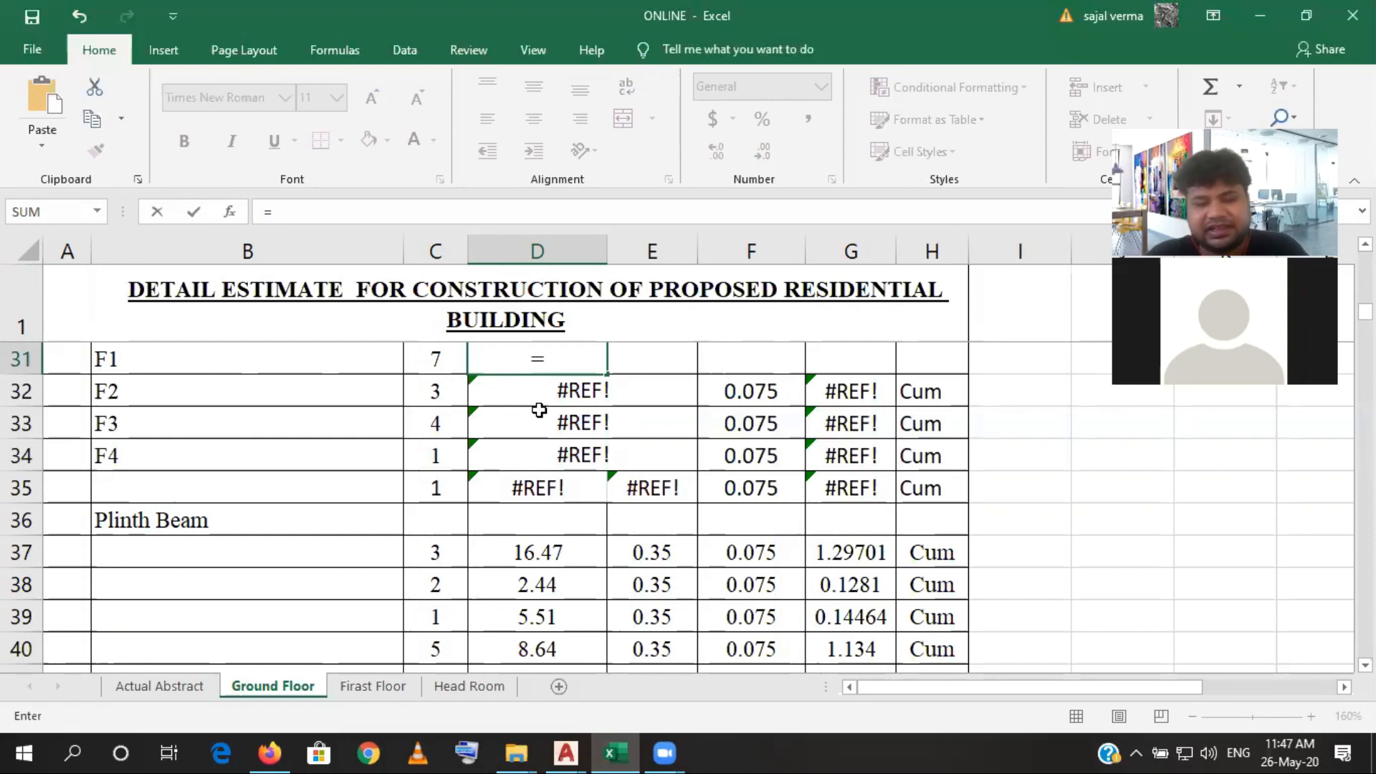
pyautogui.scroll(1, 539, 410)
pyautogui.scroll(4, 539, 410)
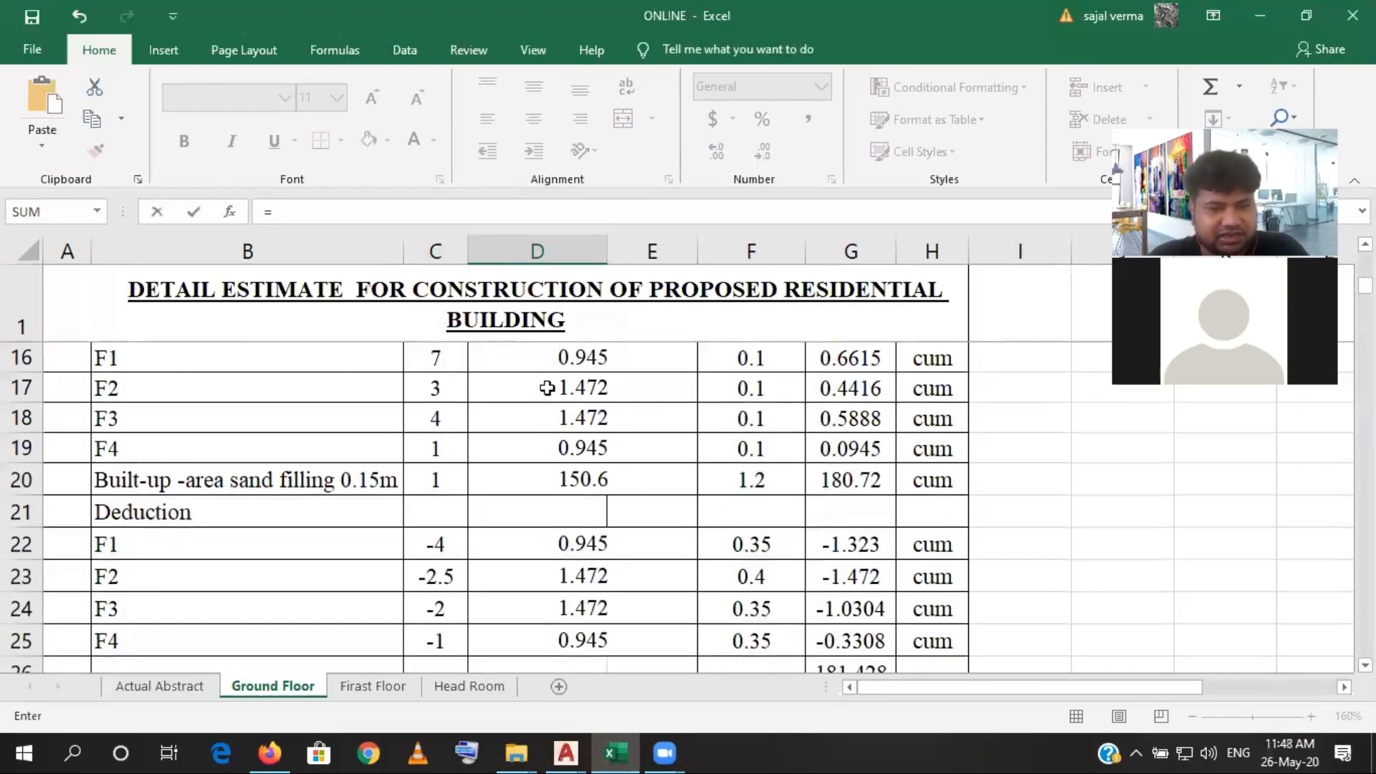
pyautogui.click(553, 362)
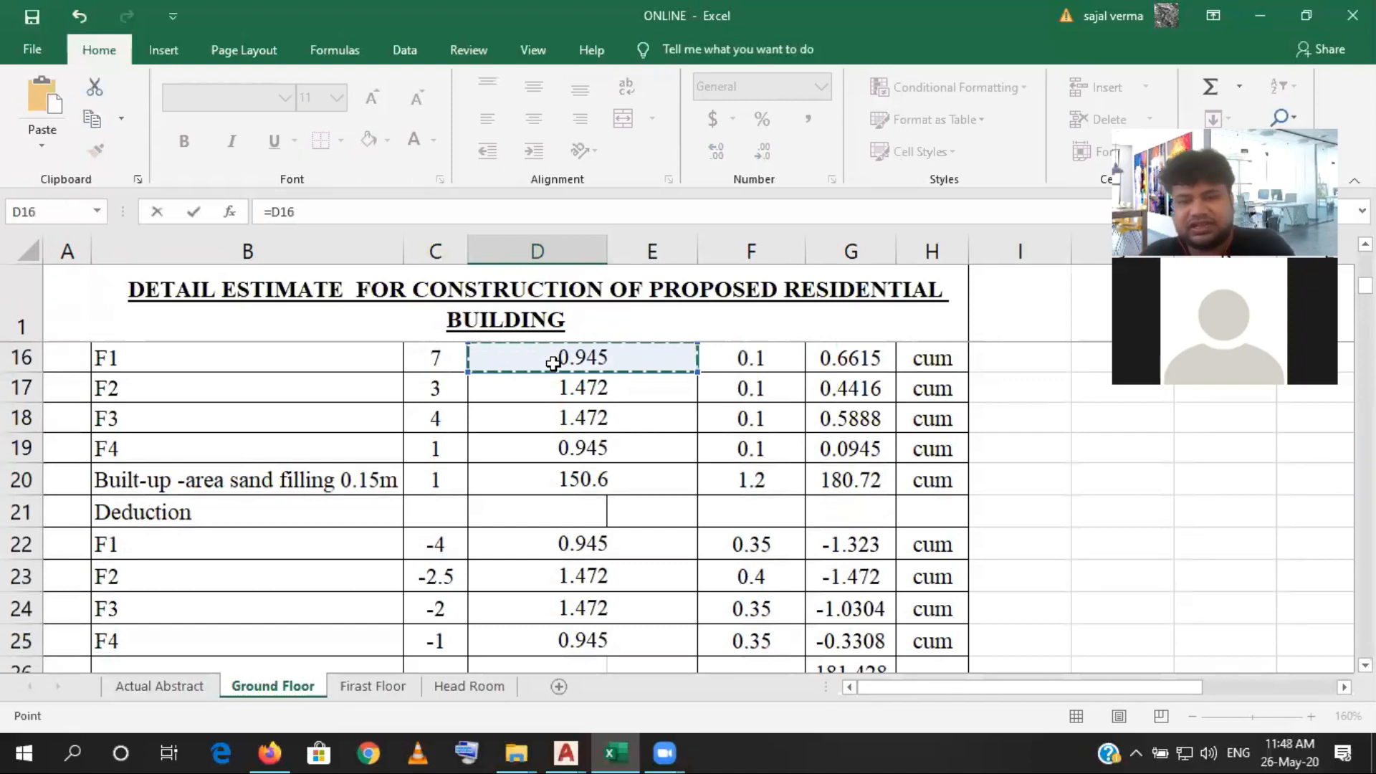
pyautogui.press('Return')
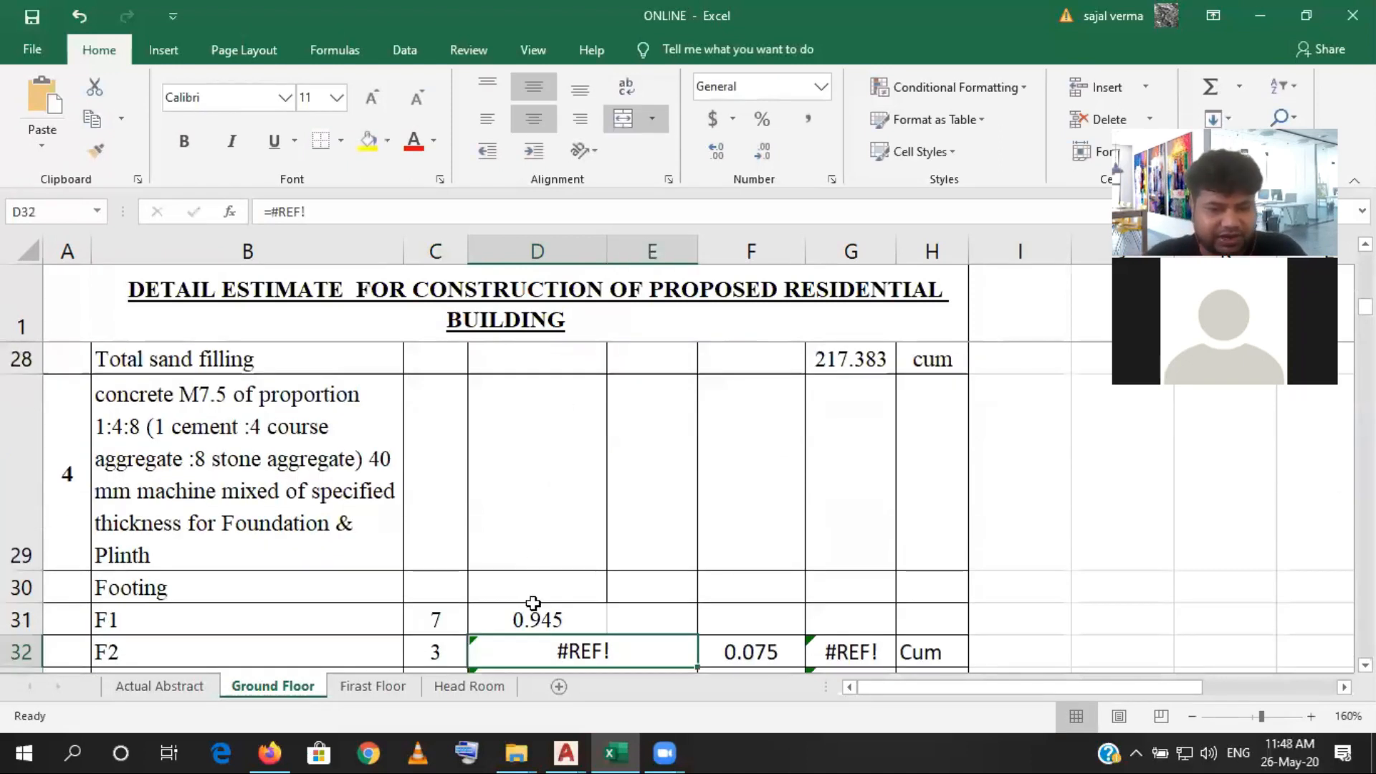
# - Merge and center D31 with E31 in the F1 footing row
pyautogui.scroll(-3, 533, 604)
pyautogui.click(544, 361)
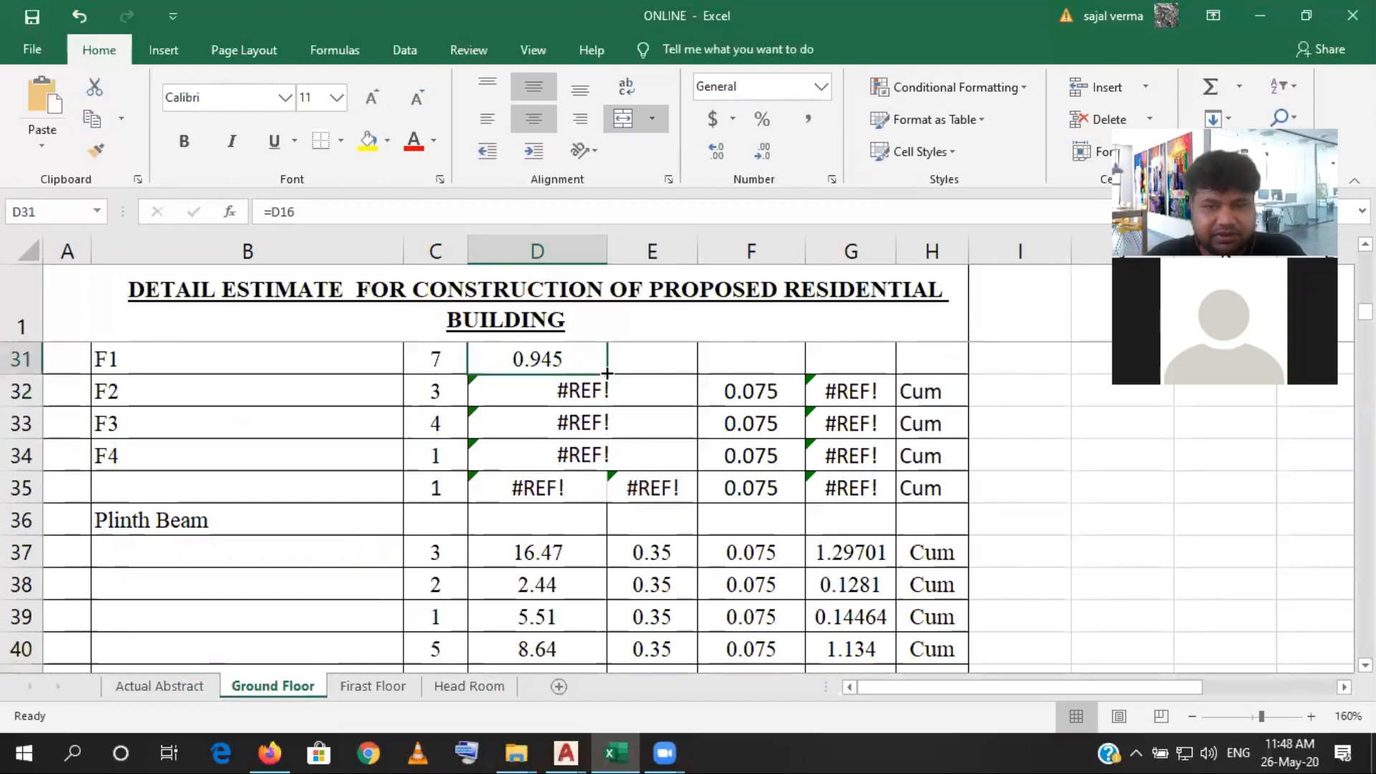
pyautogui.hotkey('alt', 'Tab')
pyautogui.moveTo(593, 358); pyautogui.dragTo(633, 356)
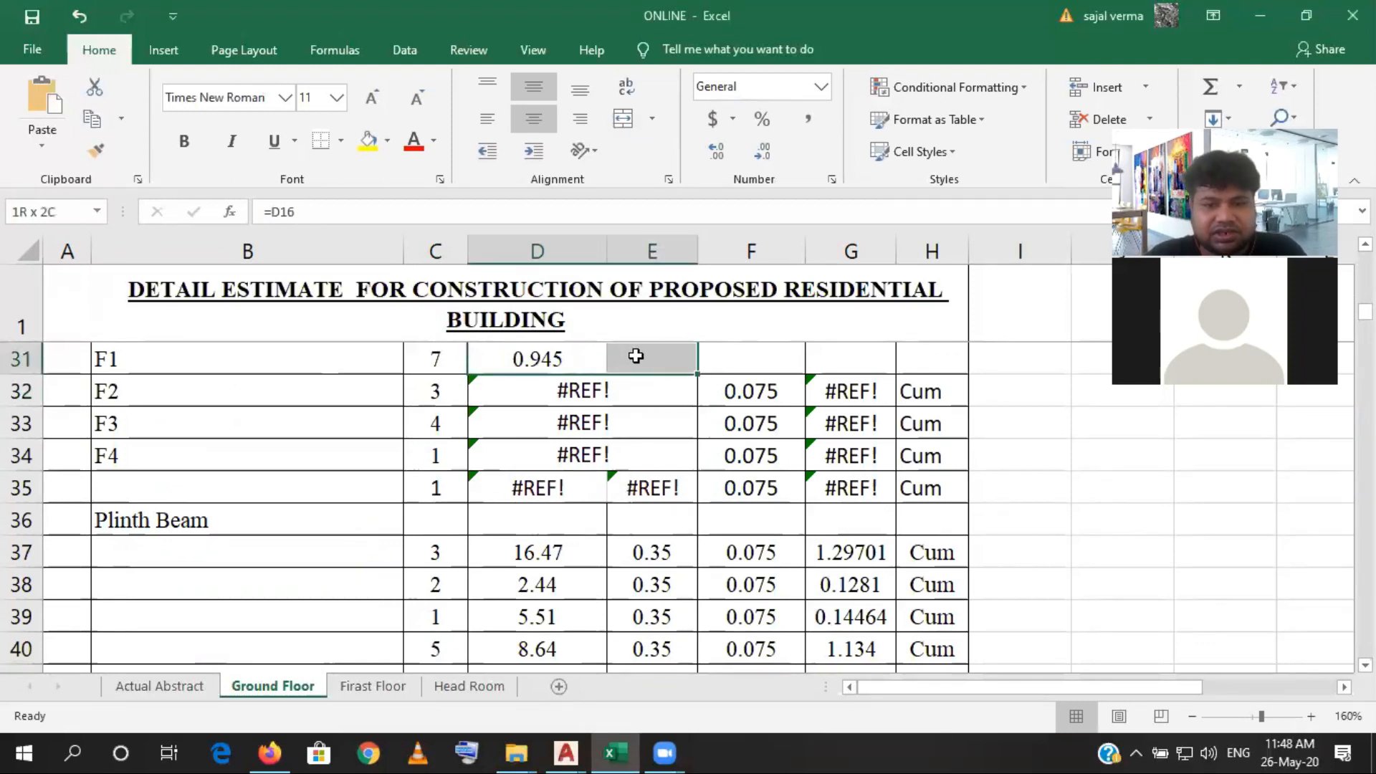
pyautogui.click(609, 125)
# - Fill the merged D31 area formula down to row 34 for footings F2 to F4
pyautogui.click(516, 399)
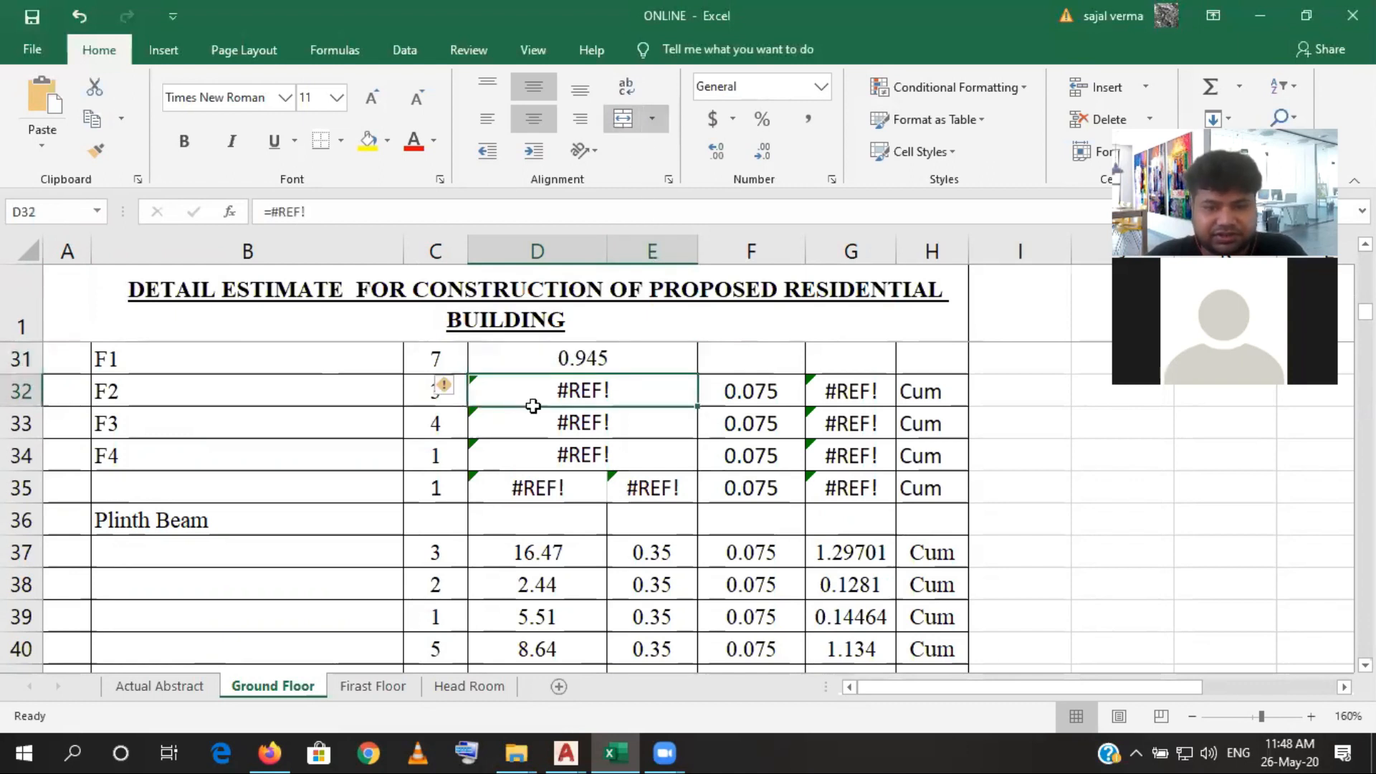
pyautogui.click(662, 366)
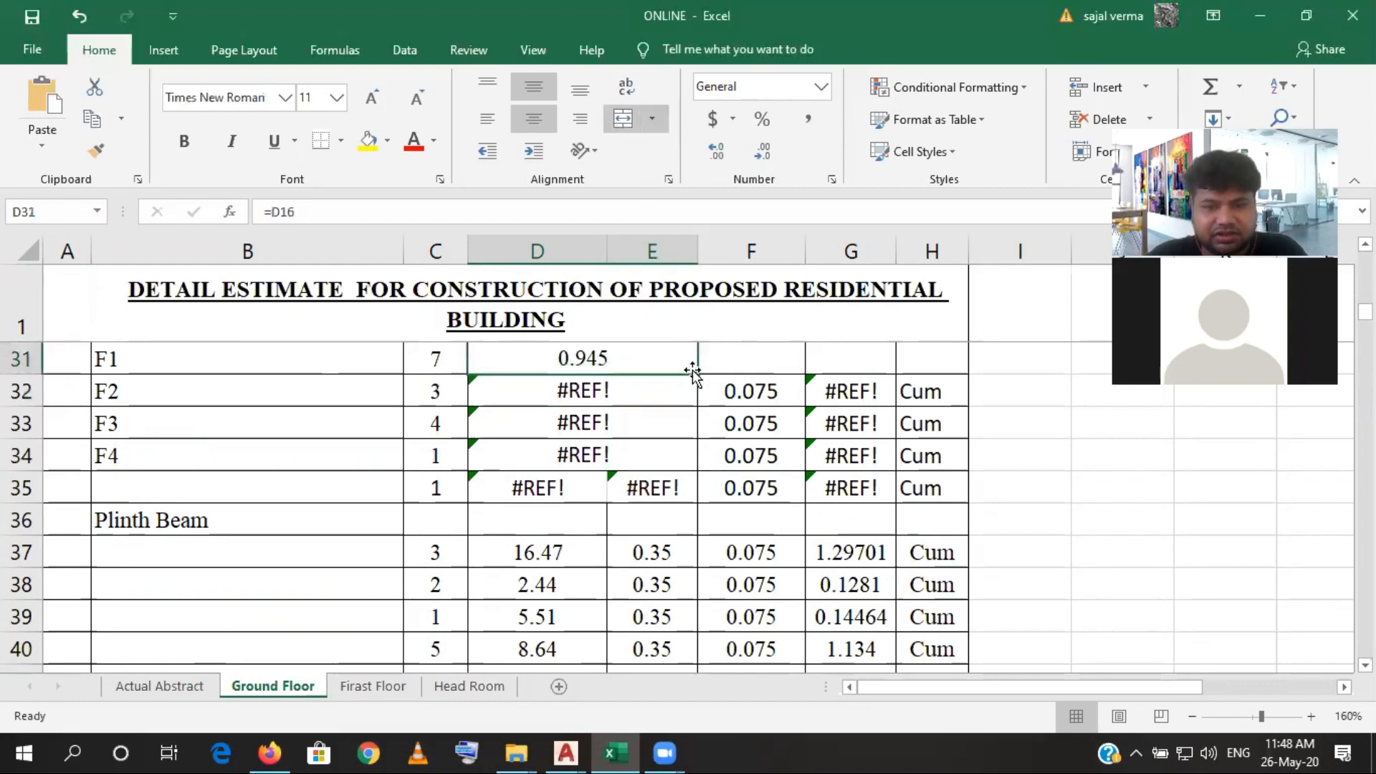
pyautogui.moveTo(696, 375); pyautogui.dragTo(695, 459)
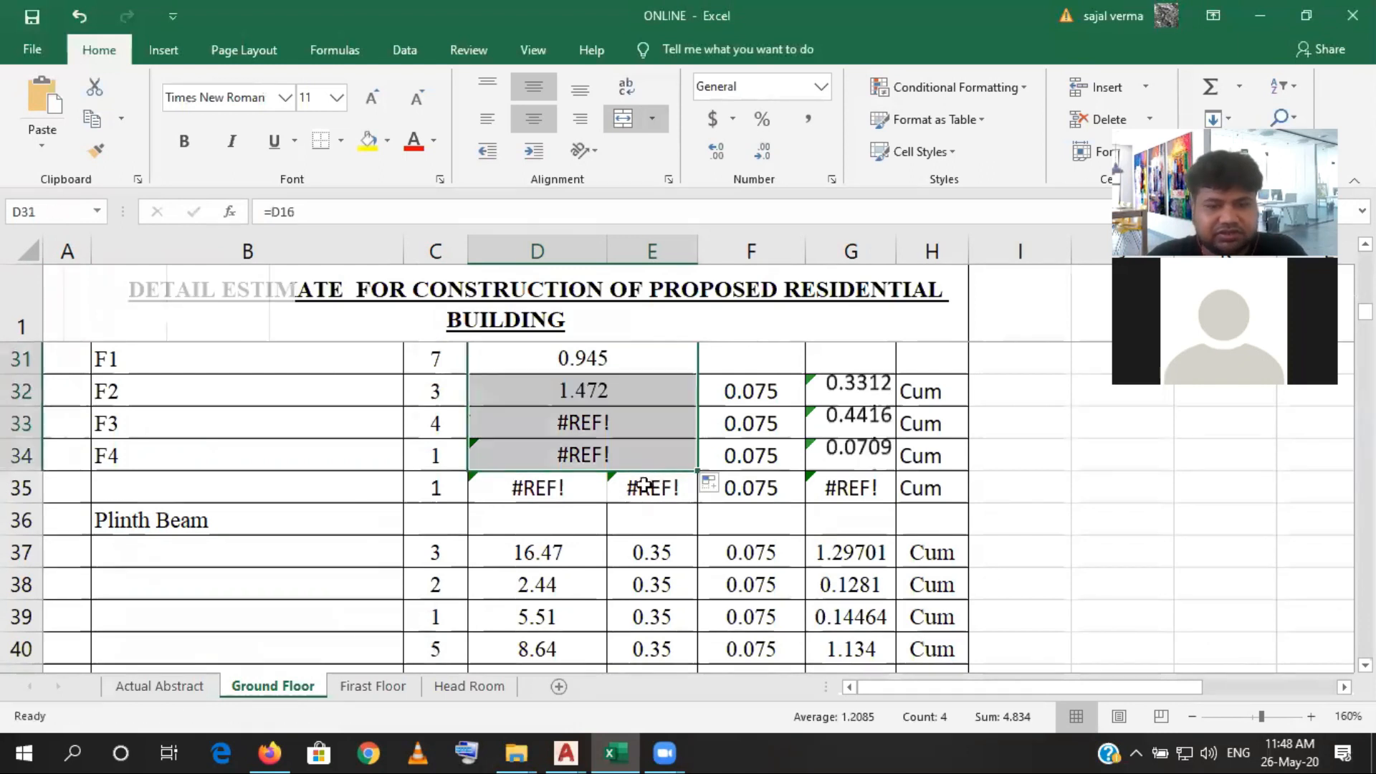
# - Enter =0.075 as the F1 concrete thickness in F31 and fill it down to F34
pyautogui.click(757, 365)
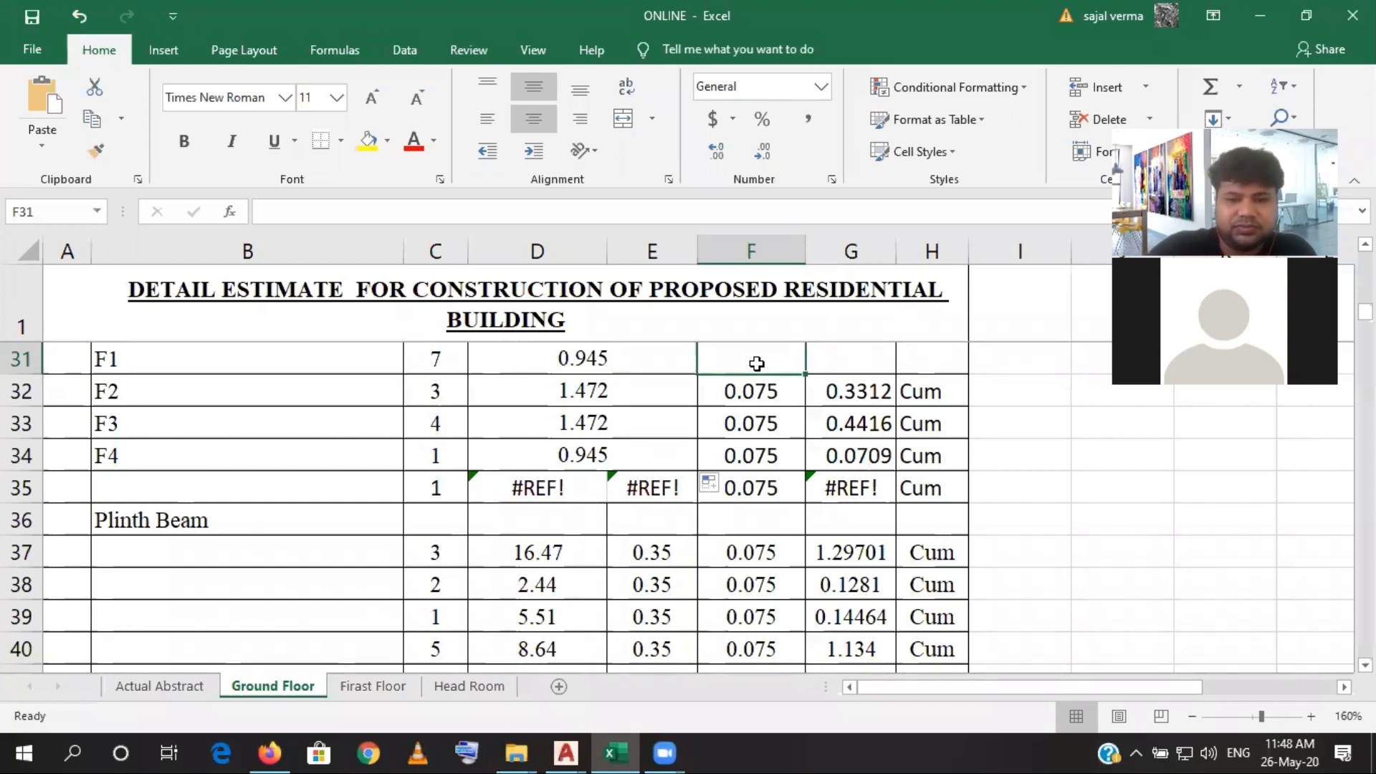
pyautogui.write('=0.7')
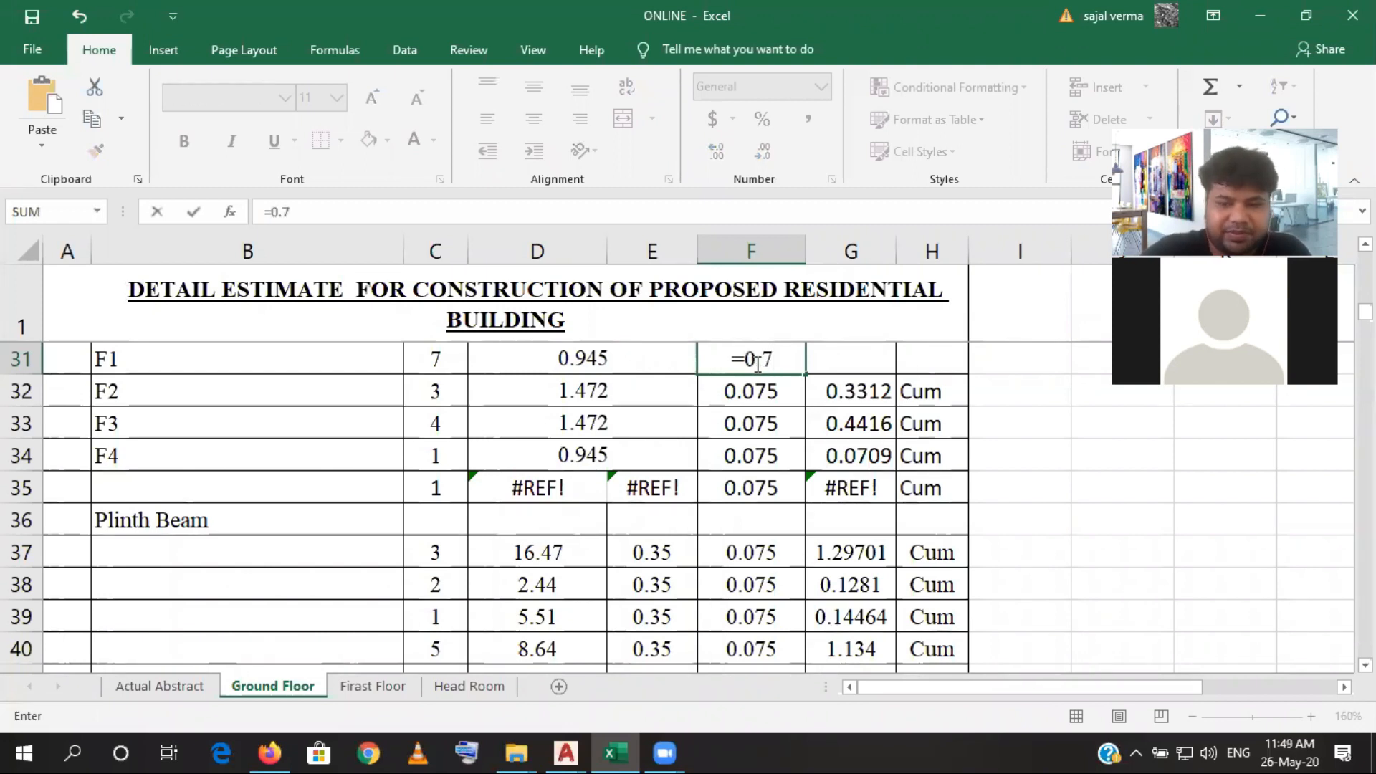
pyautogui.press('BackSpace')
pyautogui.write('075')
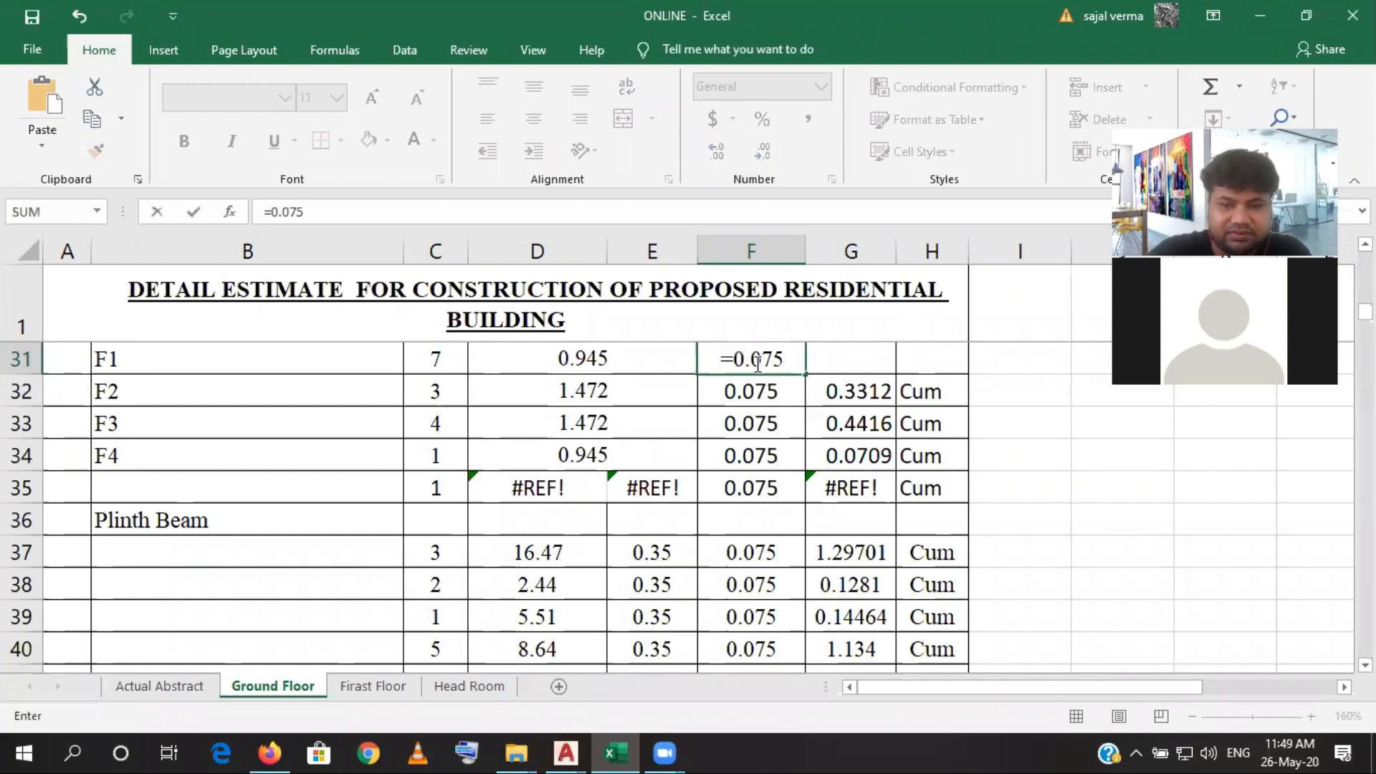
pyautogui.press('Return')
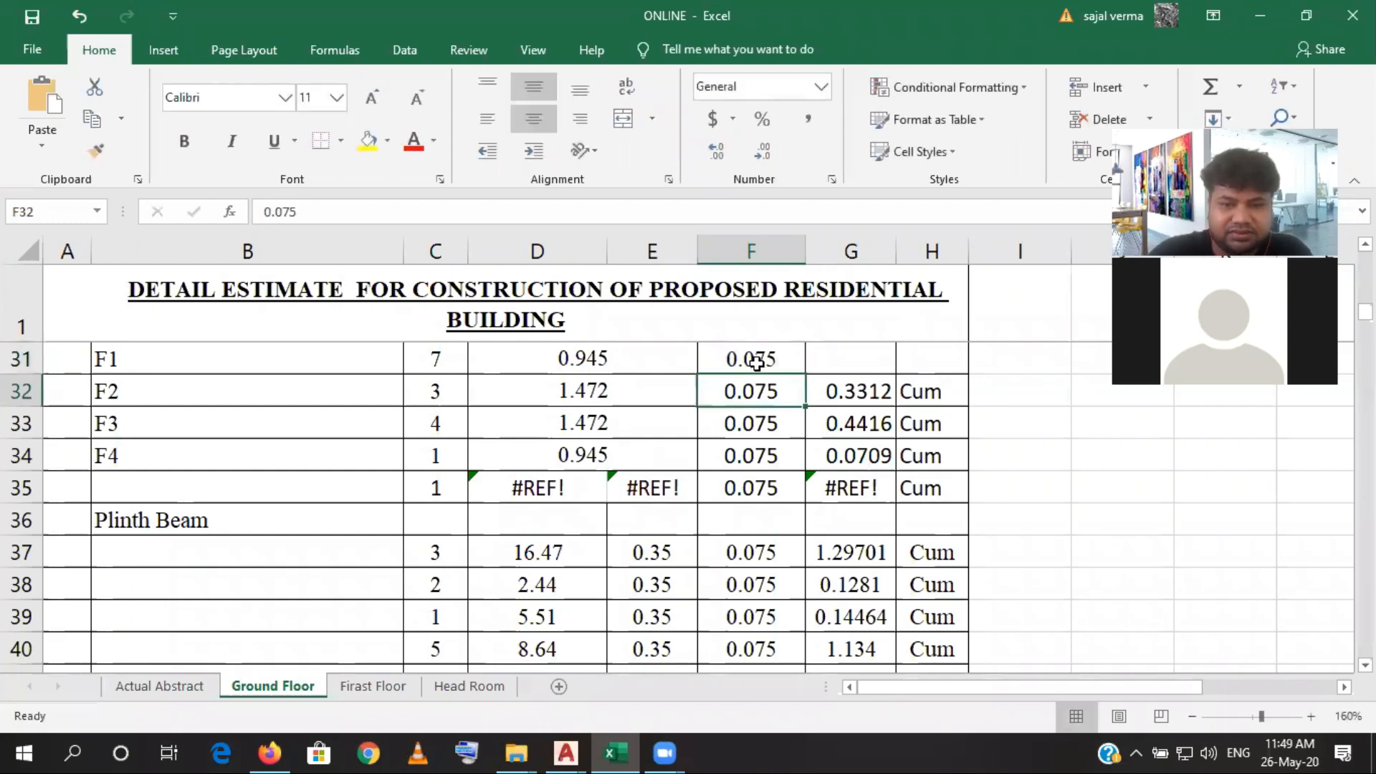
pyautogui.click(756, 362)
pyautogui.moveTo(805, 373); pyautogui.dragTo(797, 463)
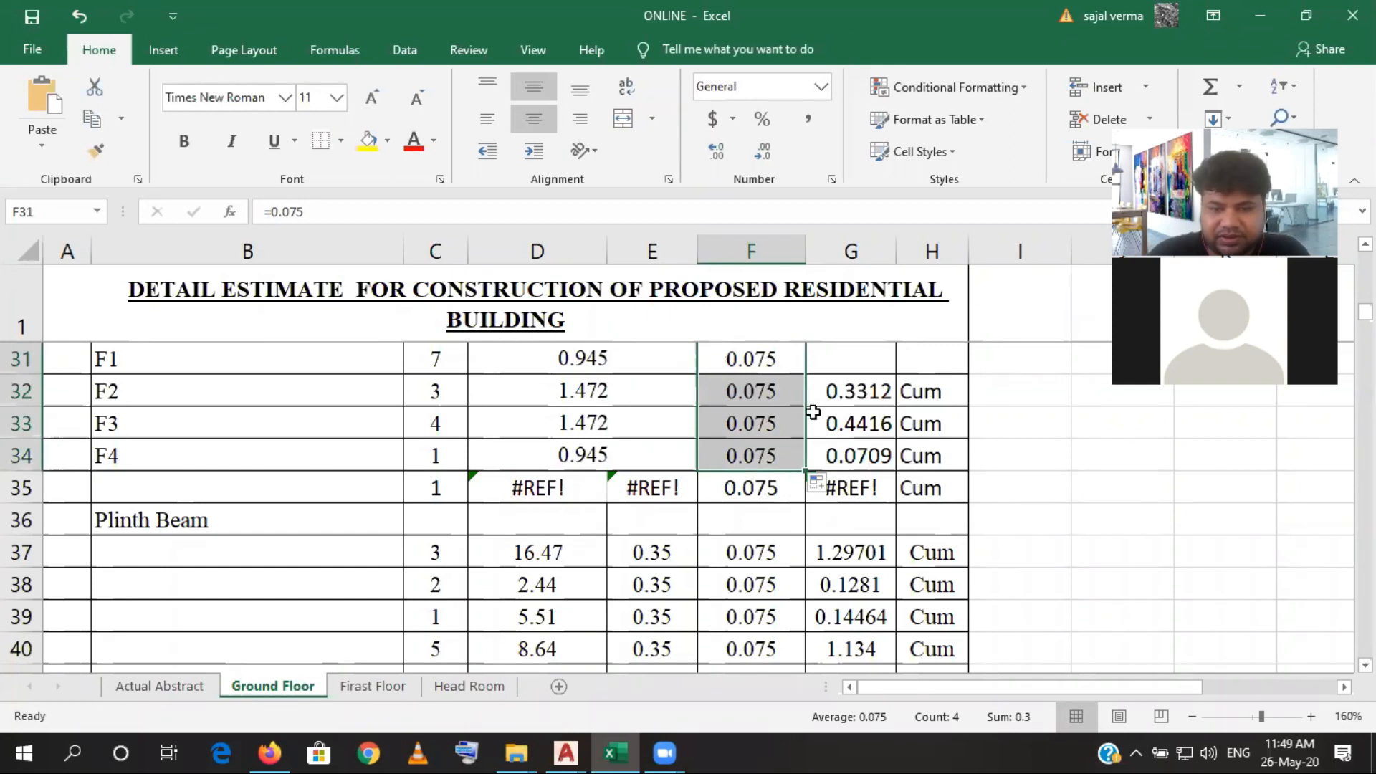
# - Calculate the F1 quantity in G31 with =C31*D31*F31 and fill the formula down to G34
pyautogui.click(849, 358)
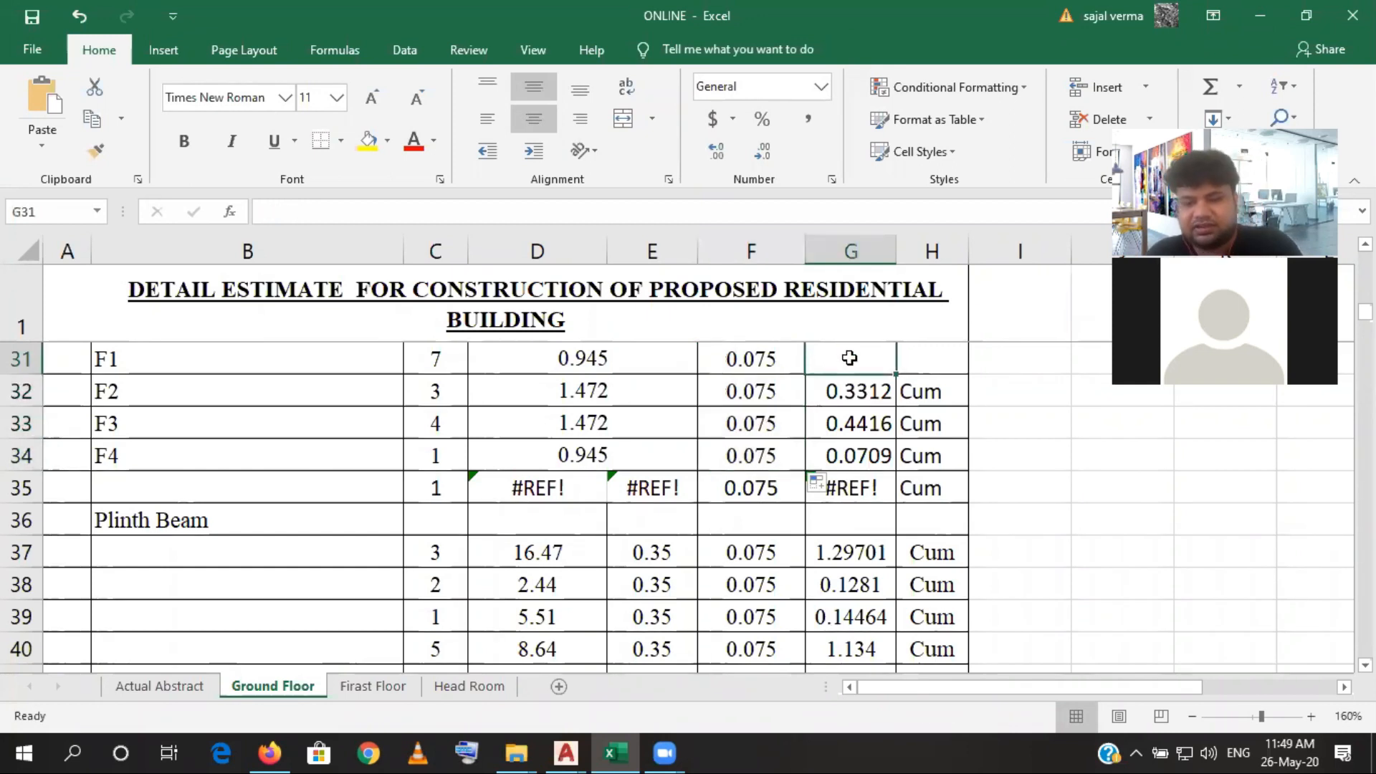
pyautogui.write('=')
pyautogui.click(439, 358)
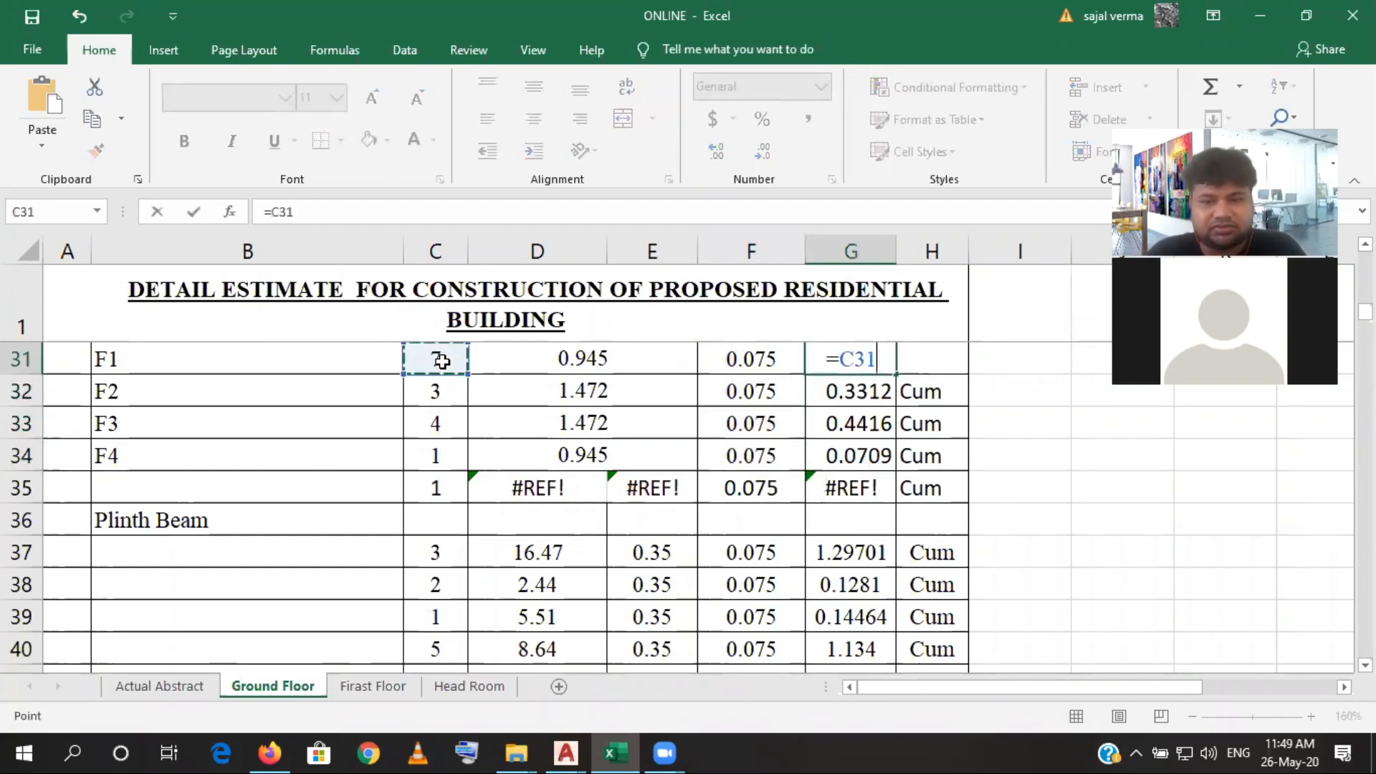
pyautogui.write('*')
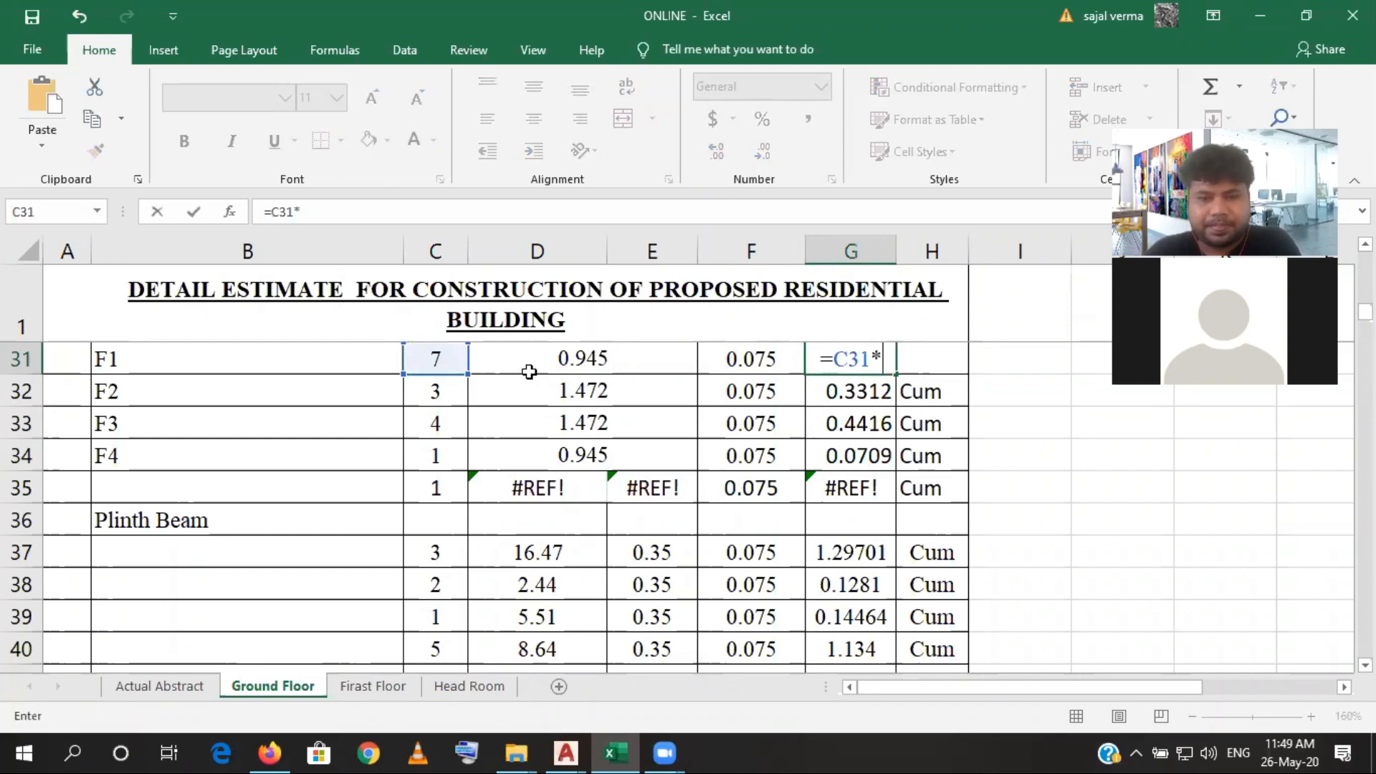
pyautogui.click(537, 359)
pyautogui.write('*')
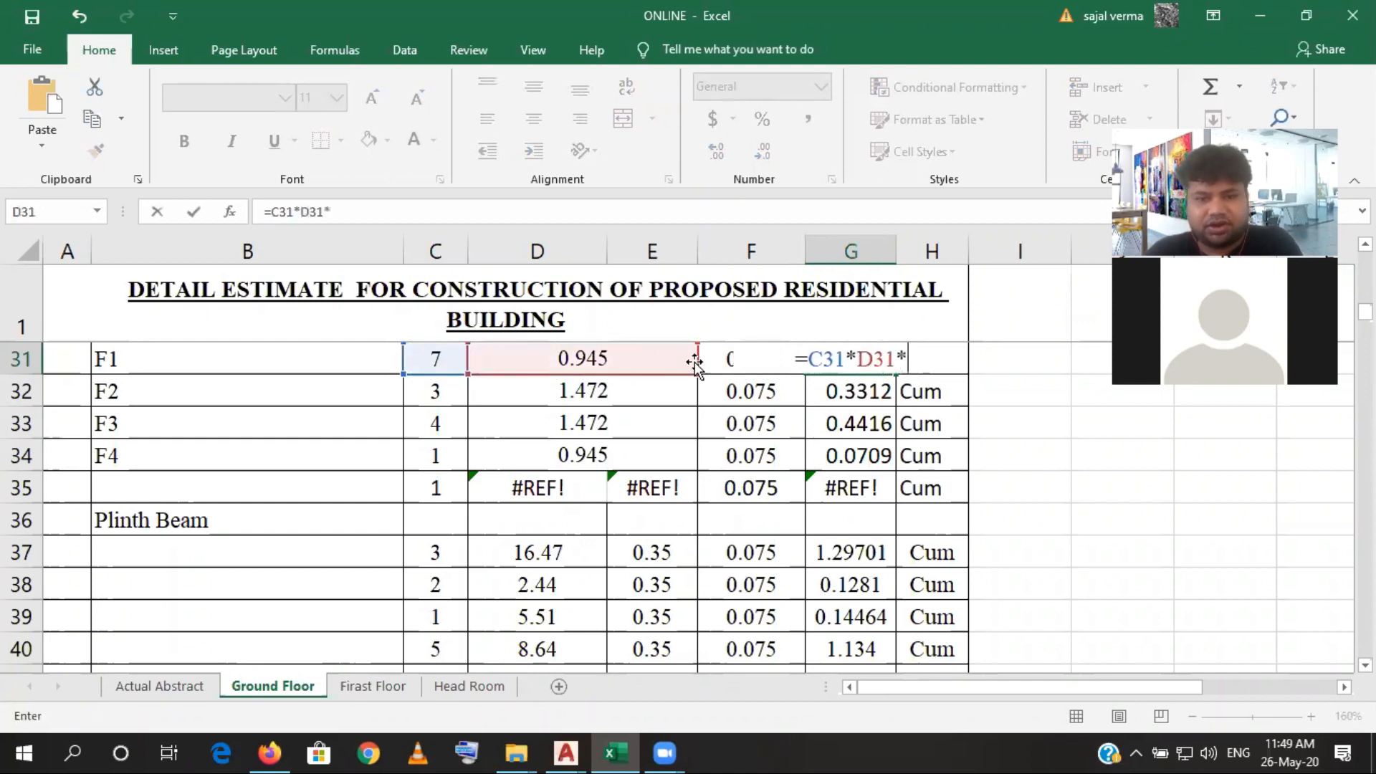
pyautogui.click(714, 361)
pyautogui.press('Return')
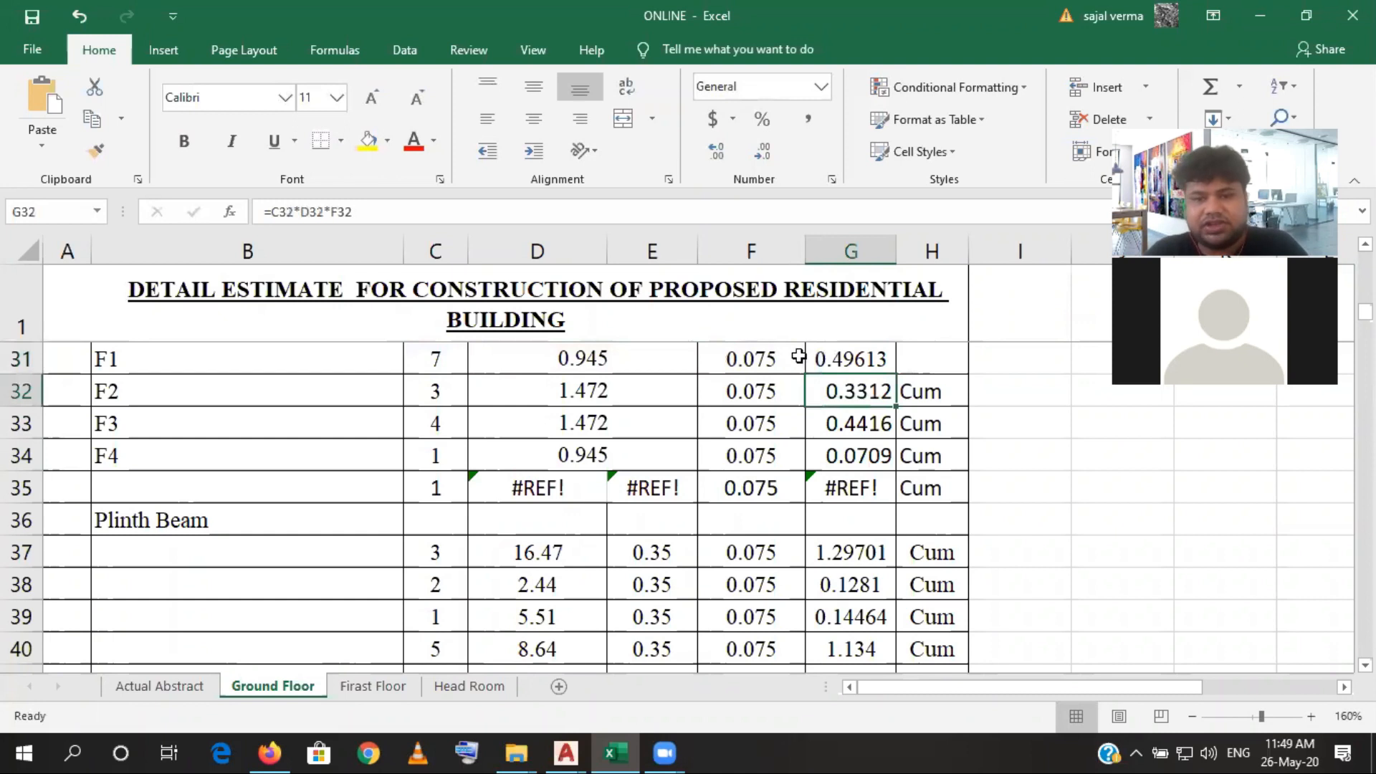
pyautogui.click(870, 364)
pyautogui.moveTo(895, 376); pyautogui.dragTo(896, 470)
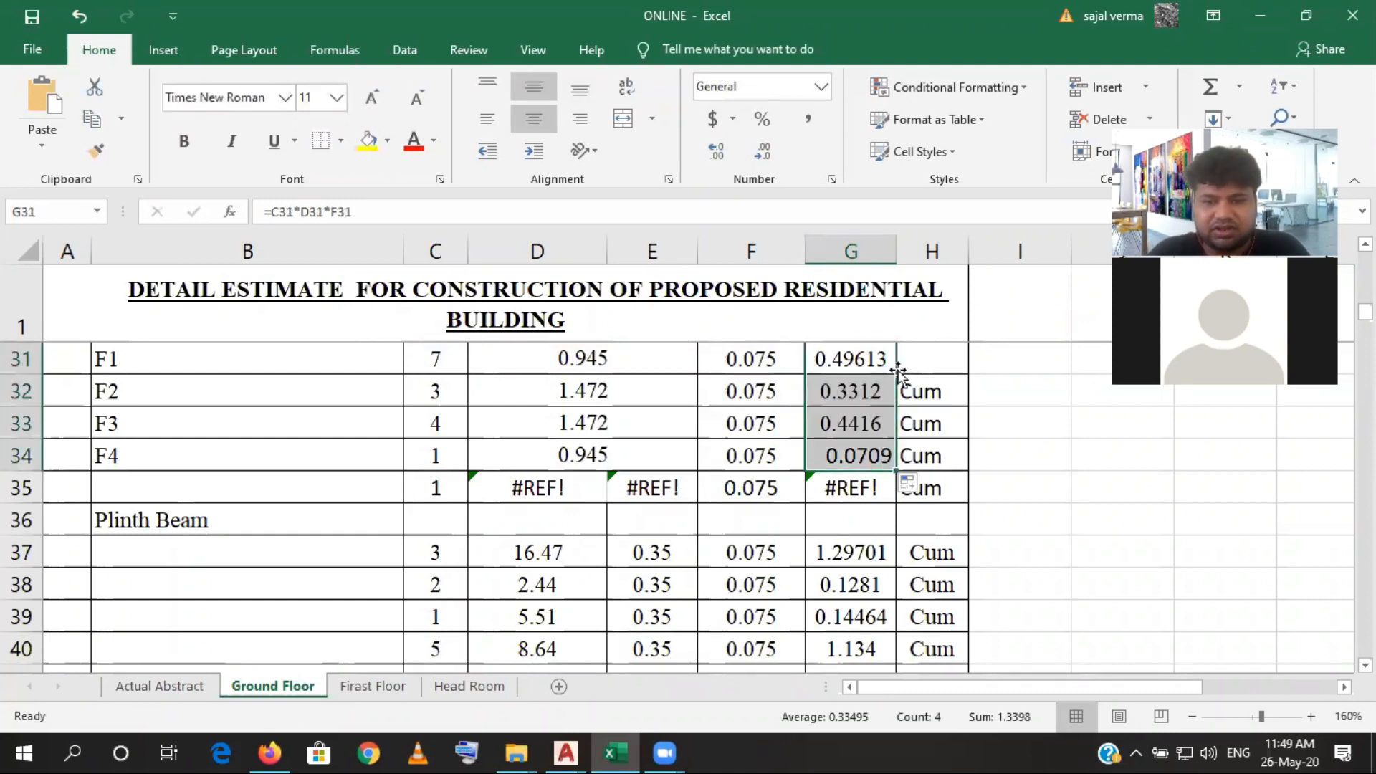
# - Enter the unit Cum in H31 and fill it down to H34
pyautogui.click(934, 354)
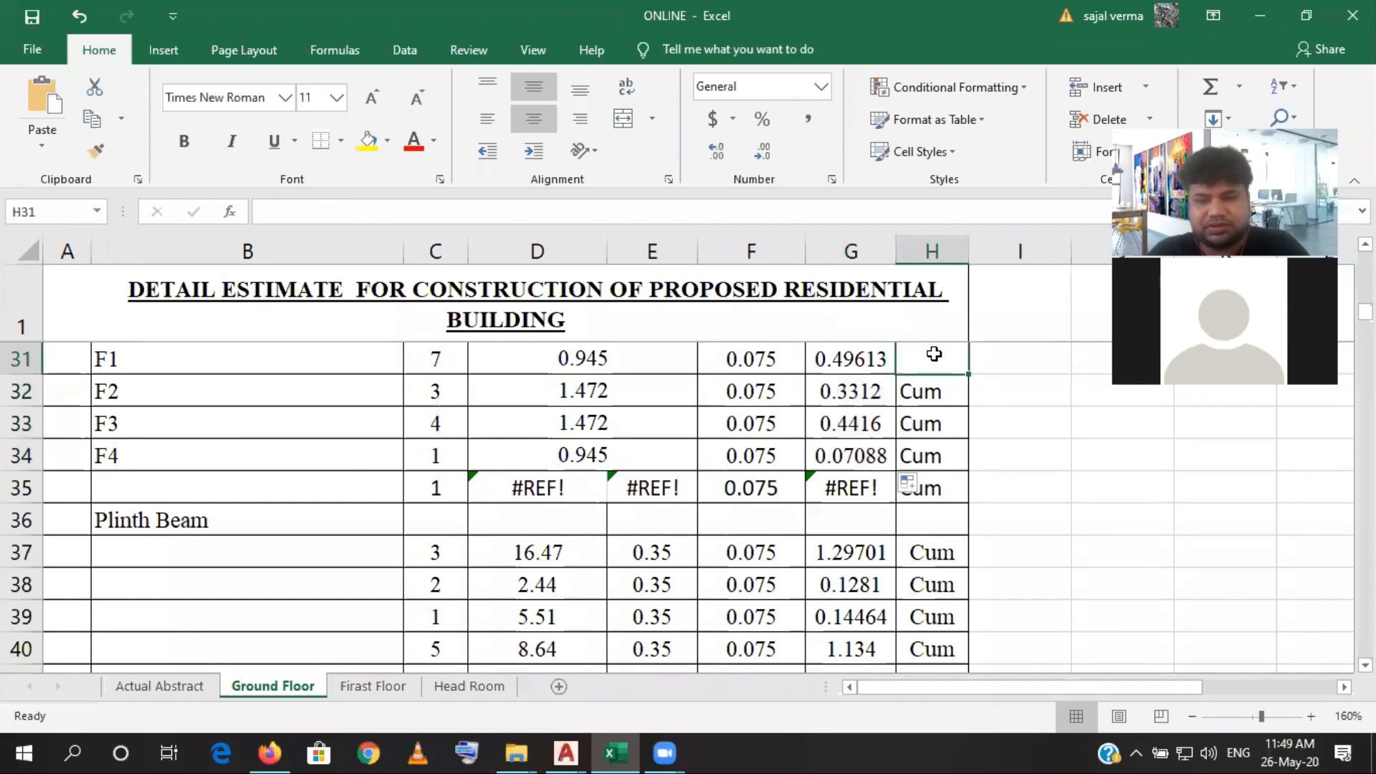
pyautogui.write('cum')
pyautogui.press('Return')
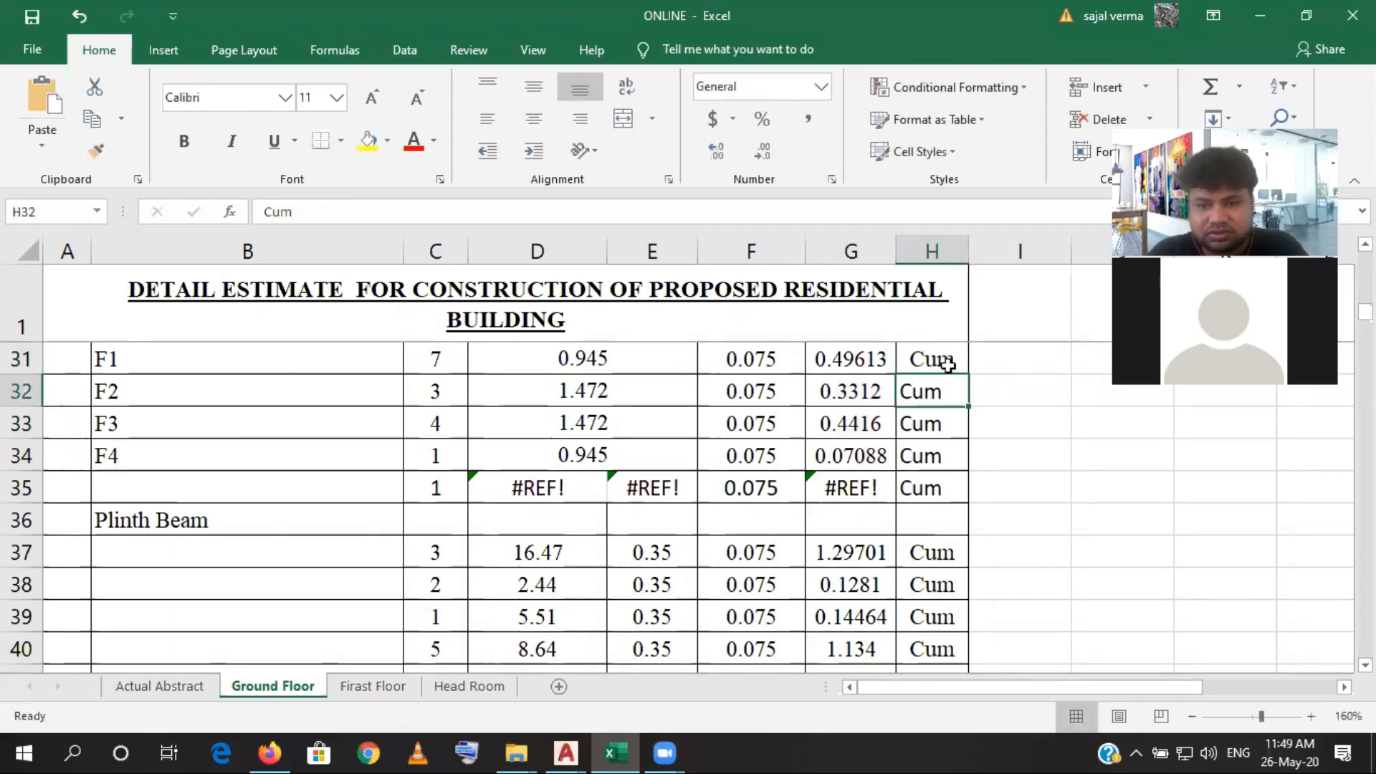
pyautogui.click(948, 366)
pyautogui.moveTo(968, 374); pyautogui.dragTo(966, 470)
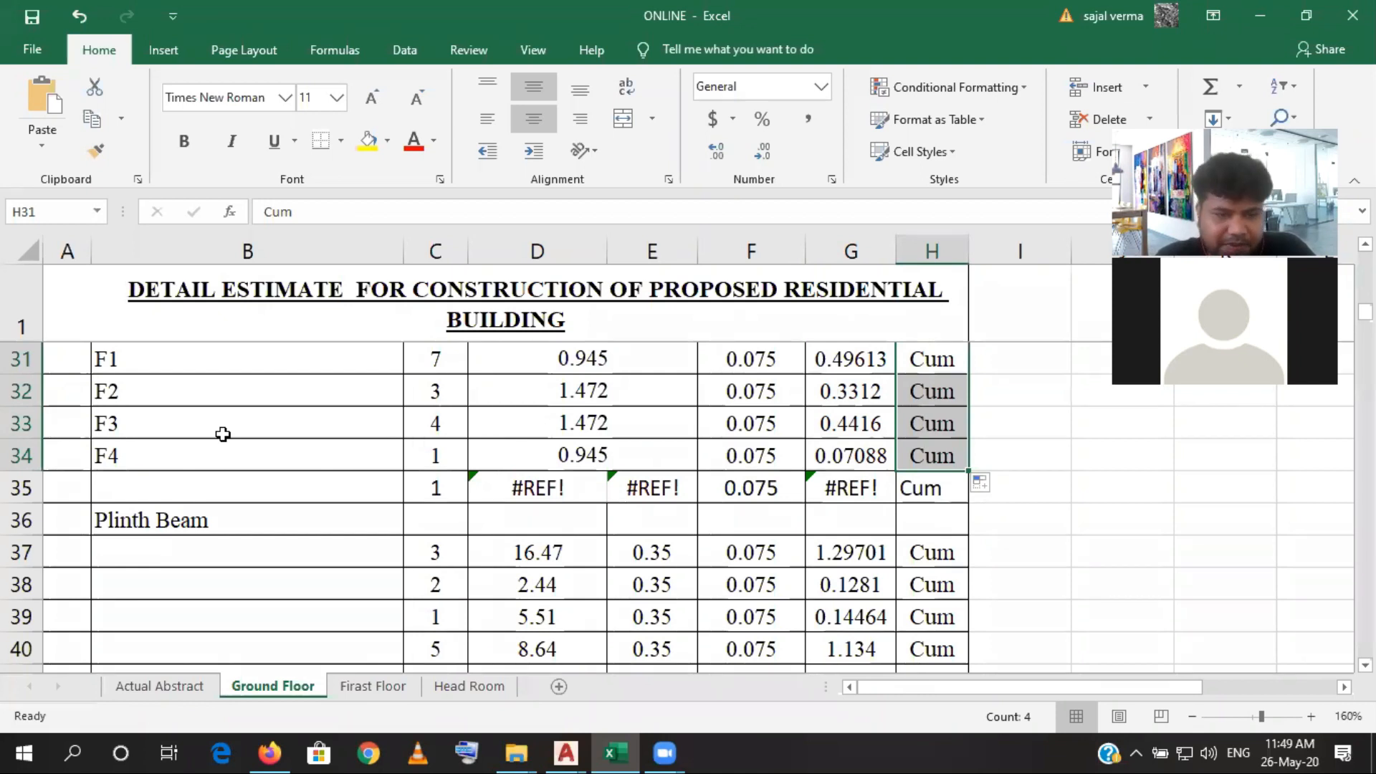
# - Label the row below F4 as P. Wall in B35
pyautogui.click(192, 501)
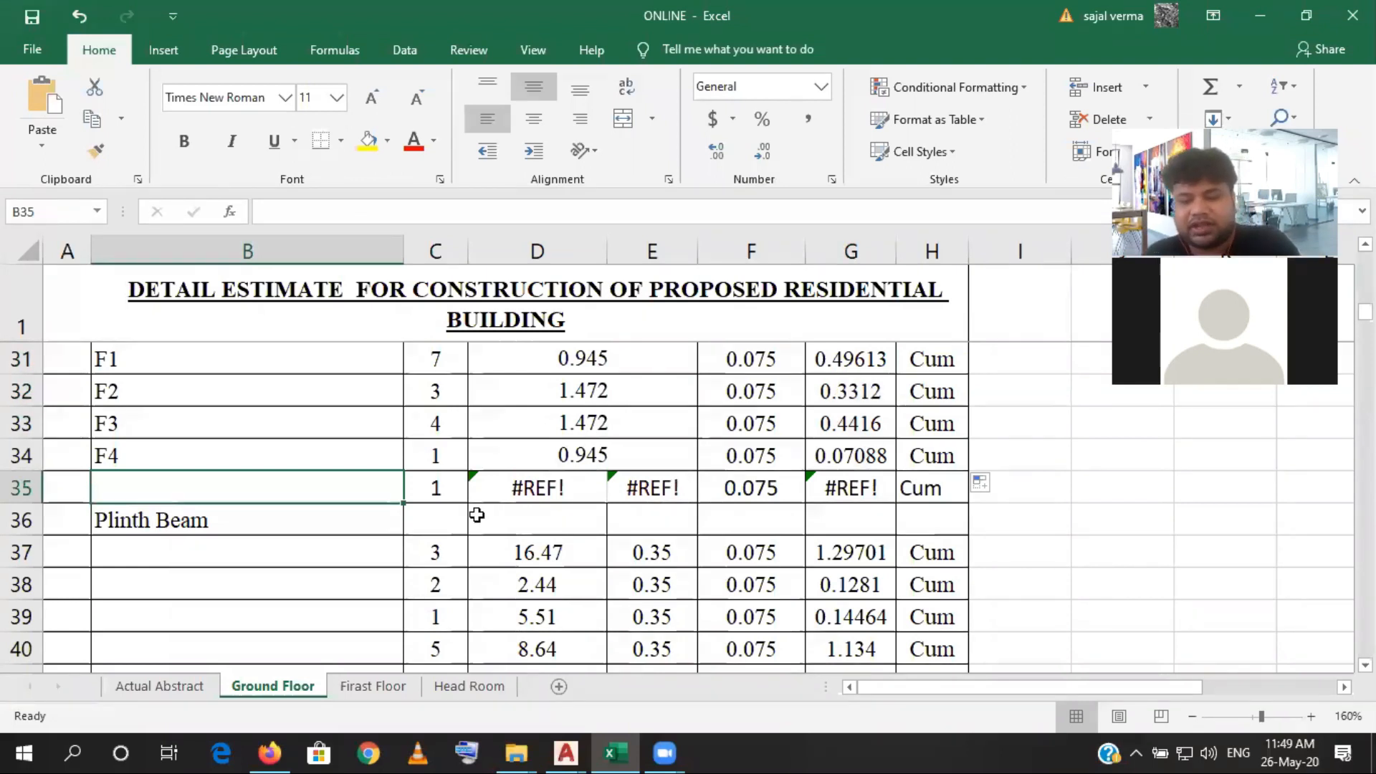
pyautogui.write('P.')
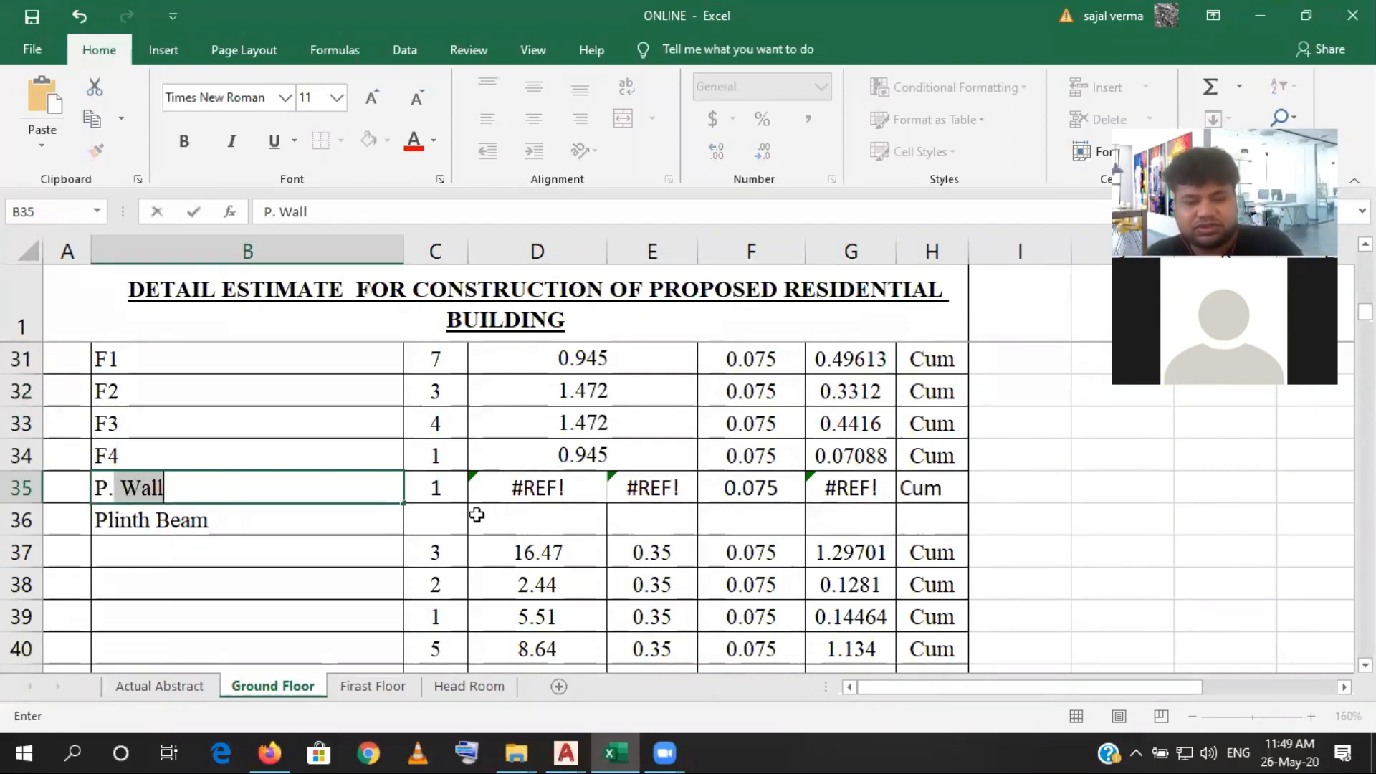
pyautogui.click(452, 491)
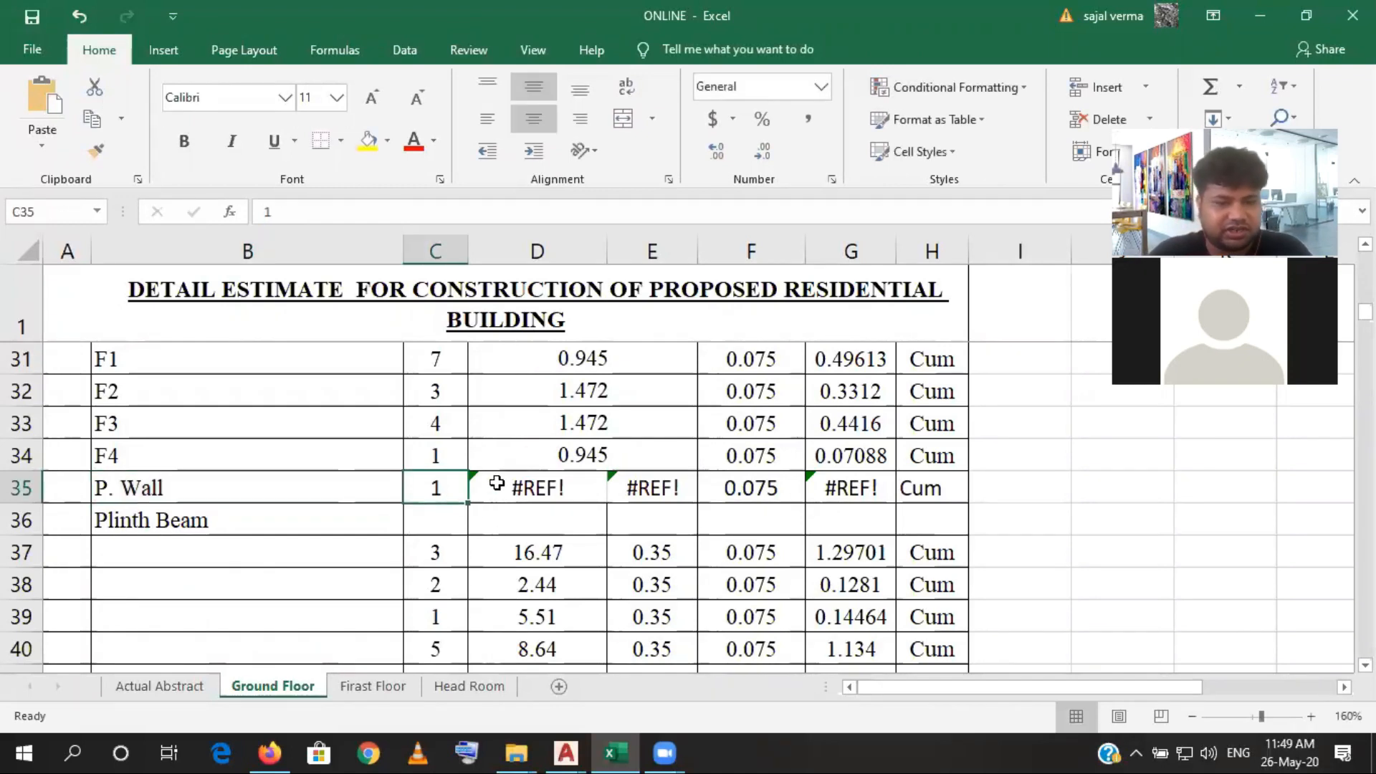
# - Link the P. Wall length in D35 to the P. Wall length of the sand filling item with =D15
pyautogui.click(505, 479)
pyautogui.moveTo(528, 482); pyautogui.dragTo(624, 488)
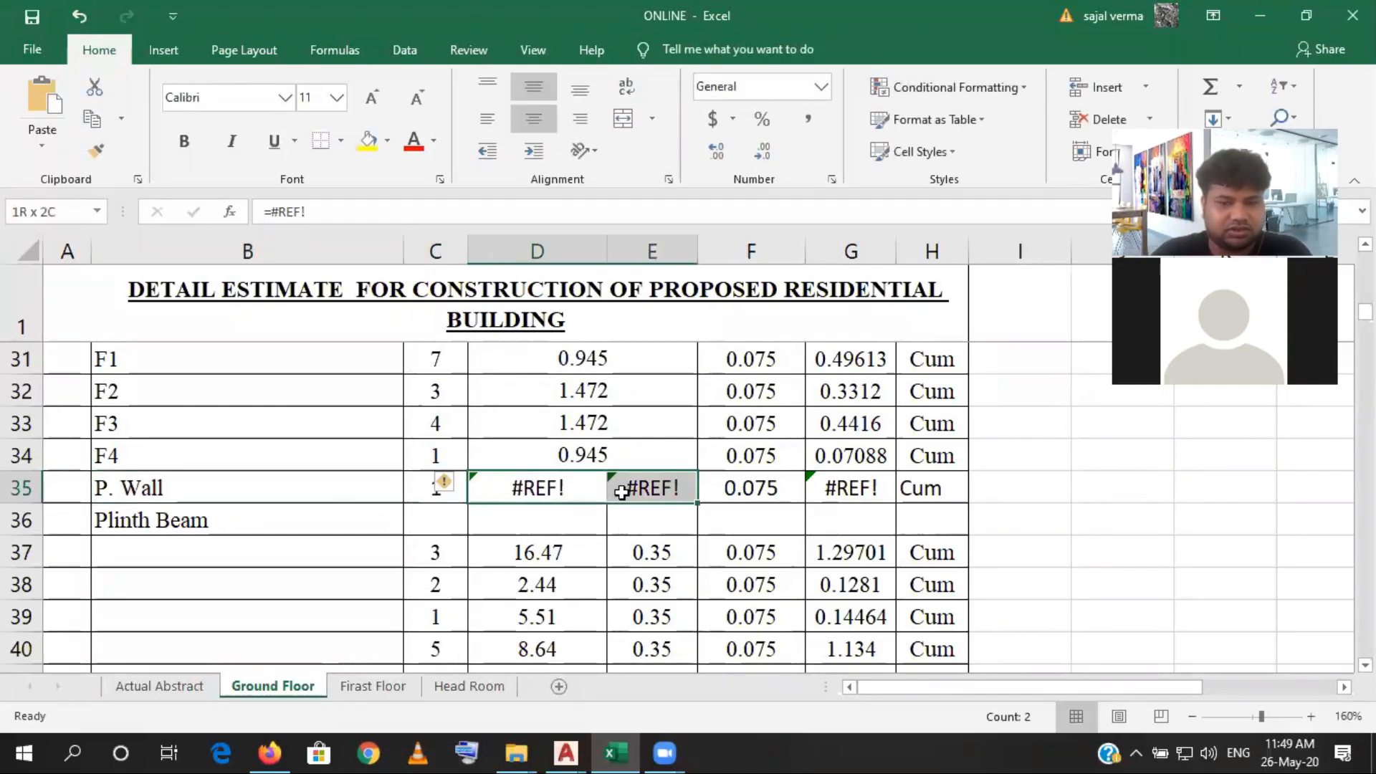
pyautogui.click(563, 494)
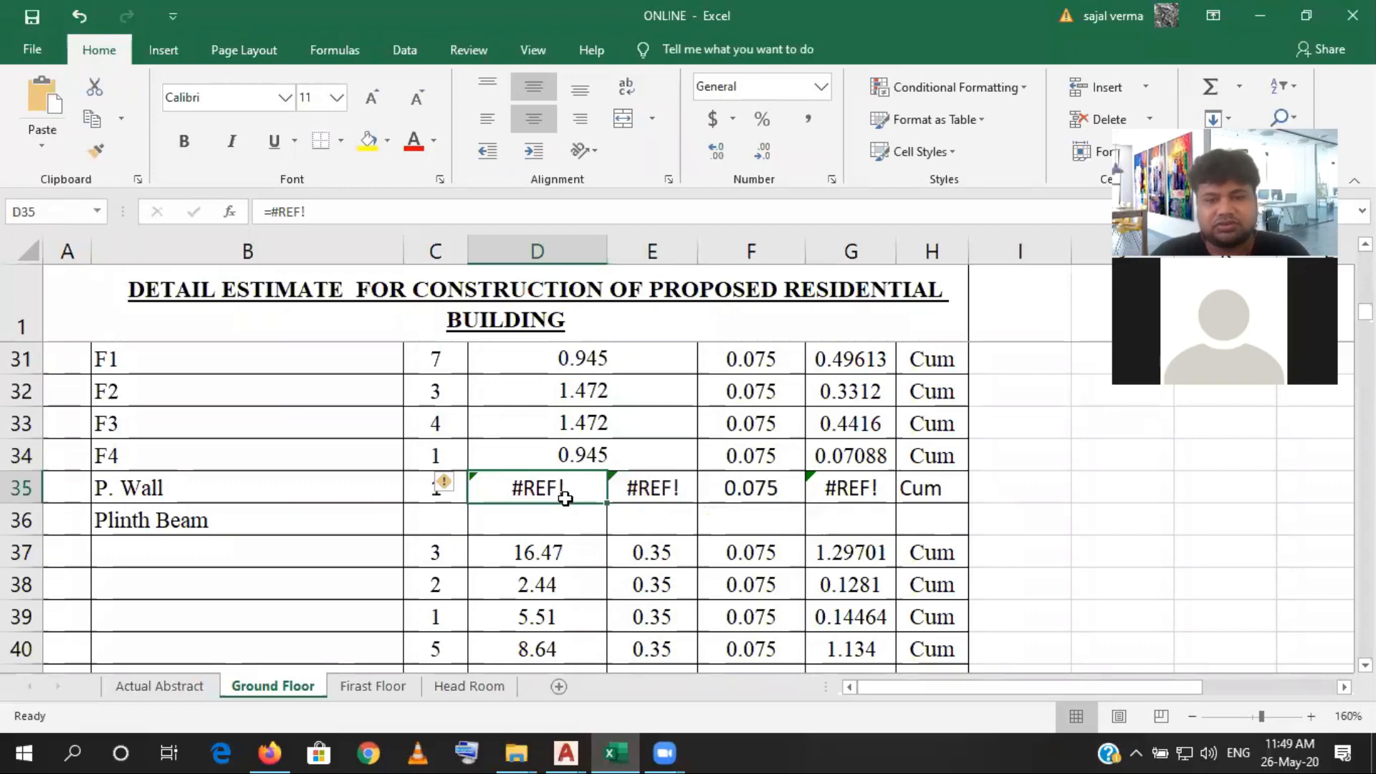
pyautogui.scroll(5, 566, 498)
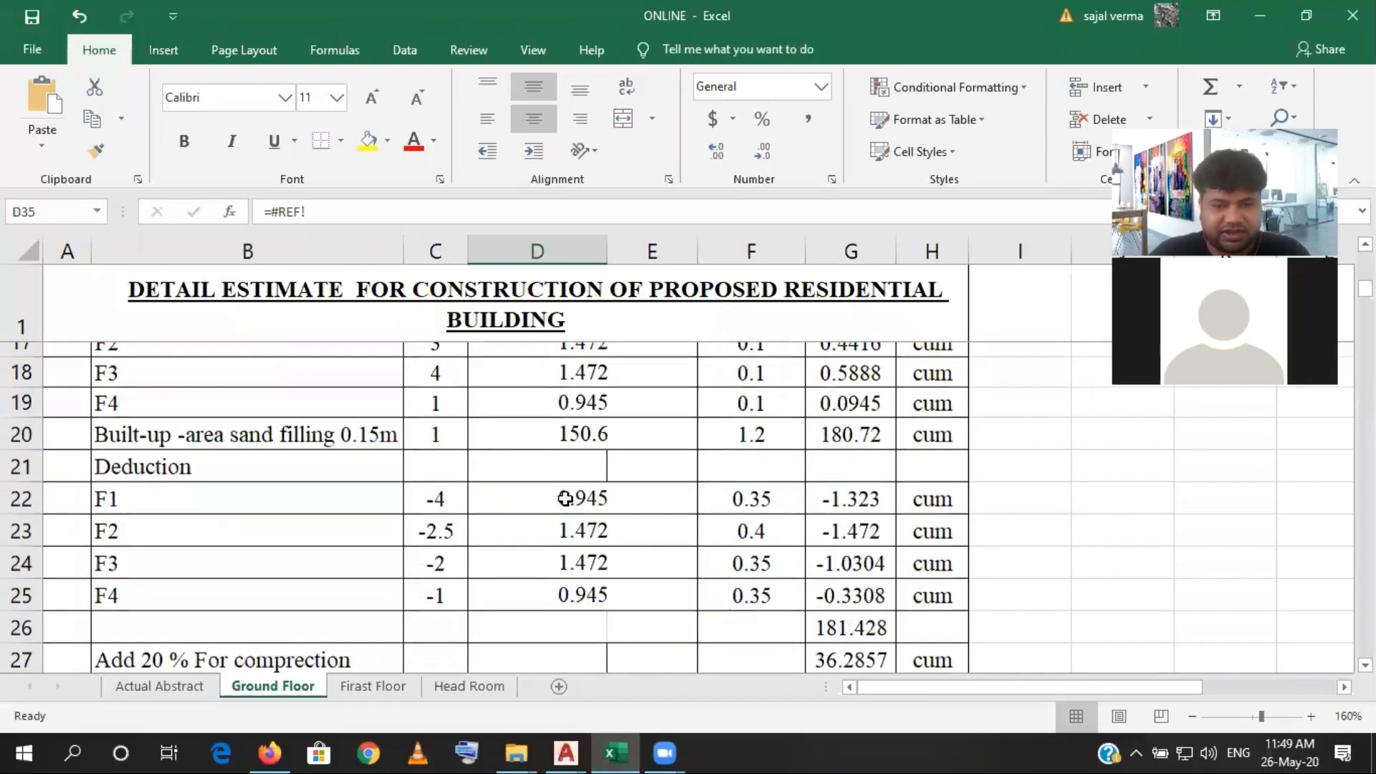
pyautogui.scroll(1, 565, 499)
pyautogui.click(549, 625)
pyautogui.scroll(-5, 548, 623)
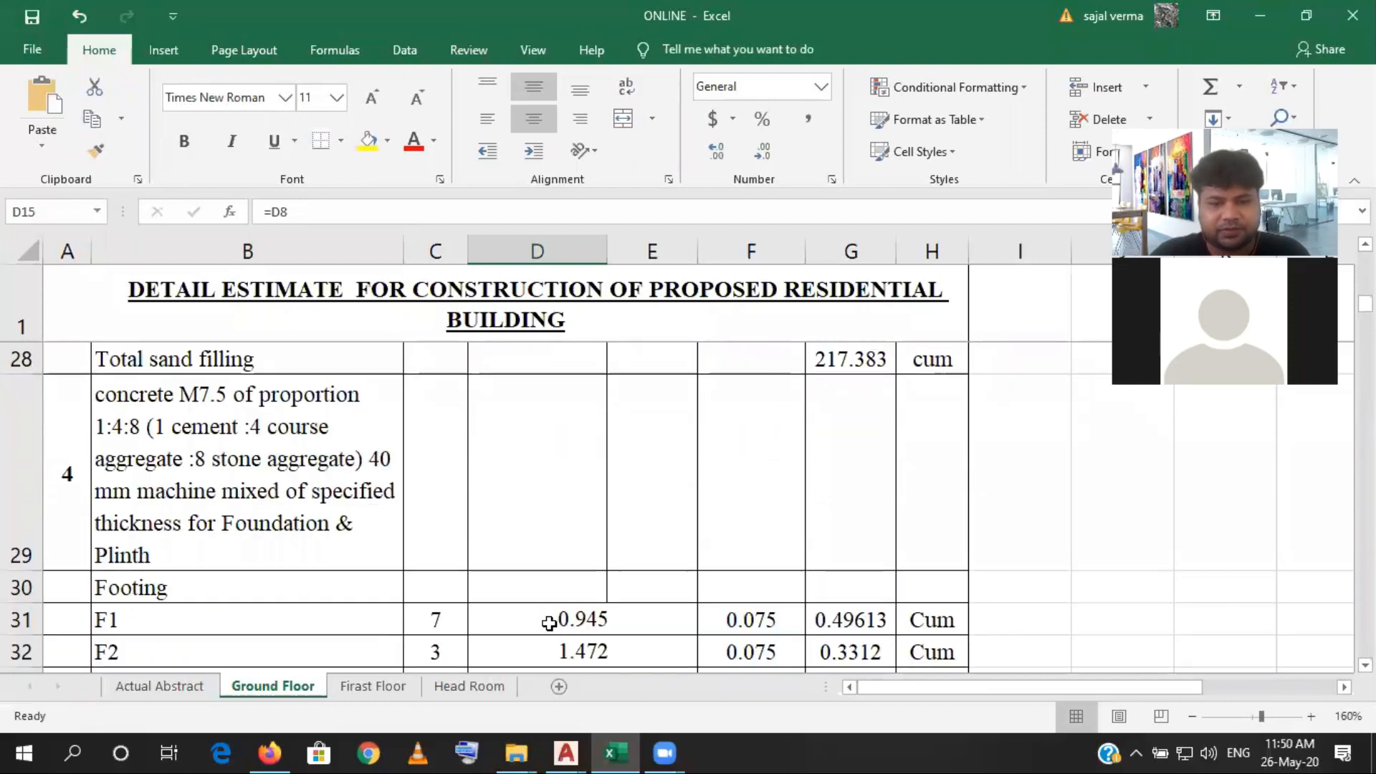
pyautogui.scroll(-1, 548, 623)
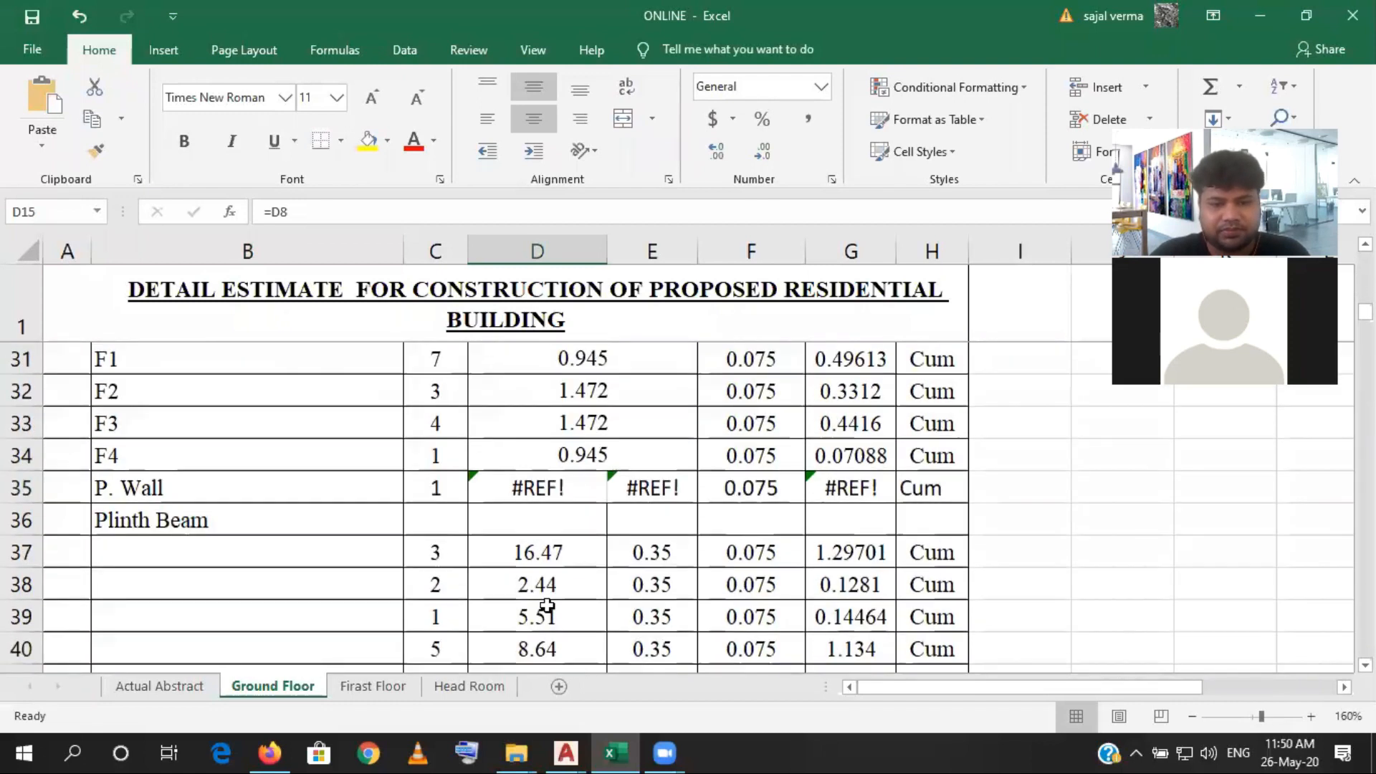
pyautogui.click(559, 493)
pyautogui.write('=')
pyautogui.scroll(5, 559, 493)
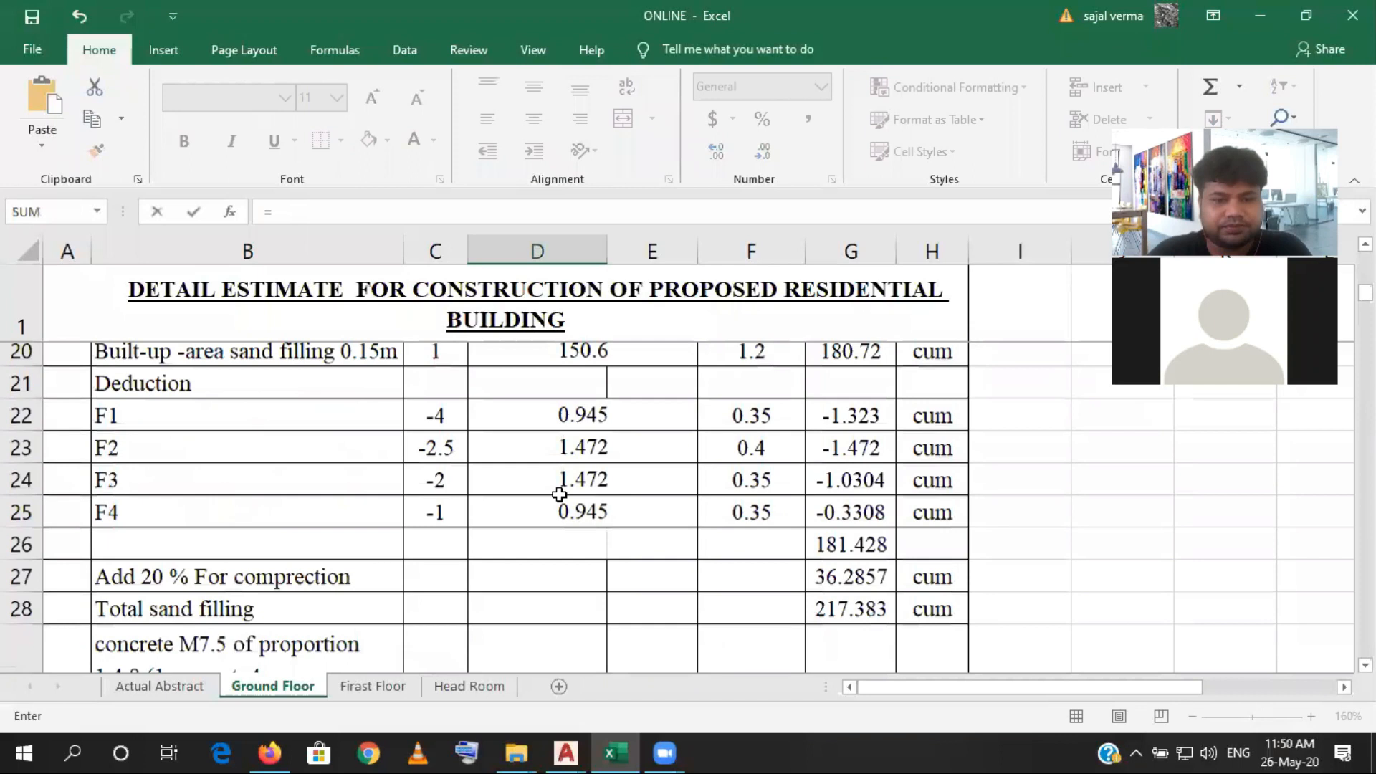
pyautogui.scroll(2, 559, 493)
pyautogui.scroll(-1, 559, 493)
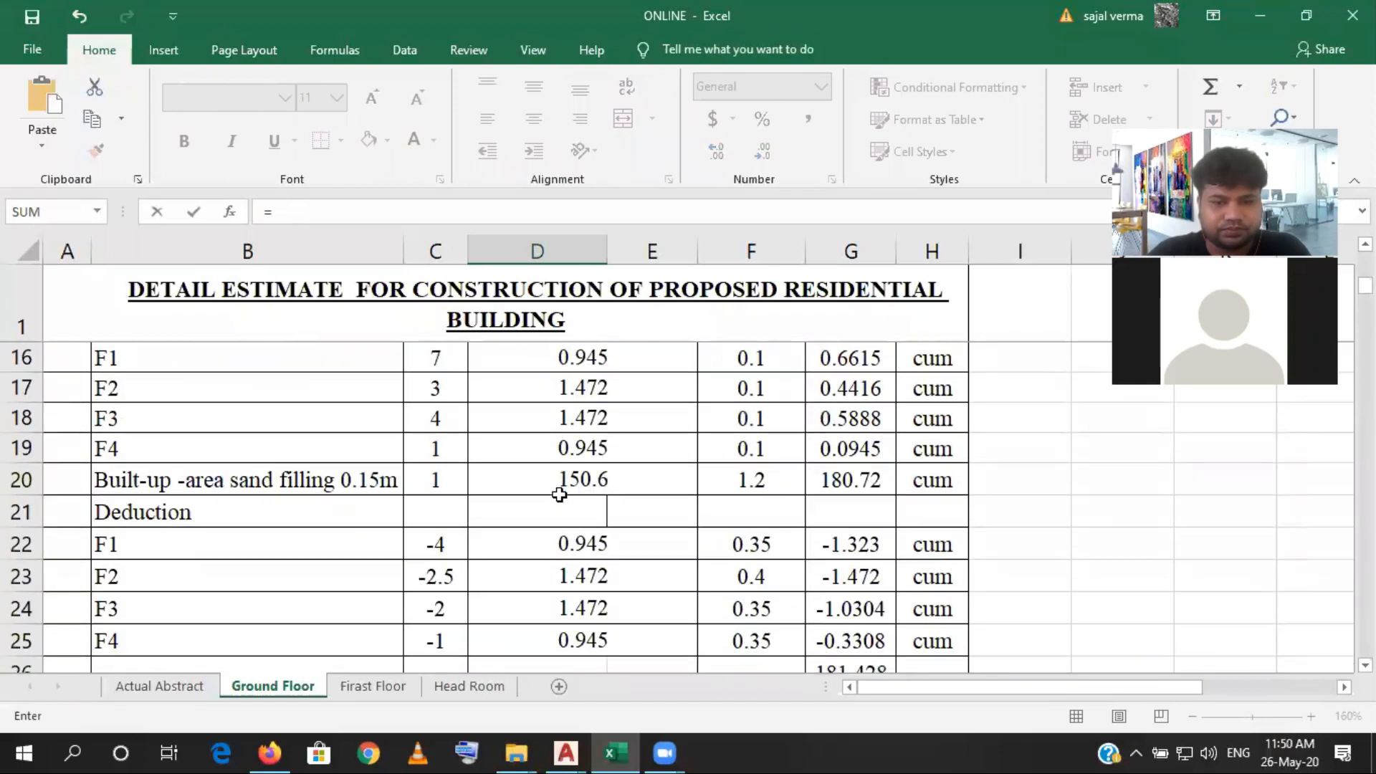
pyautogui.scroll(1, 553, 521)
pyautogui.click(538, 629)
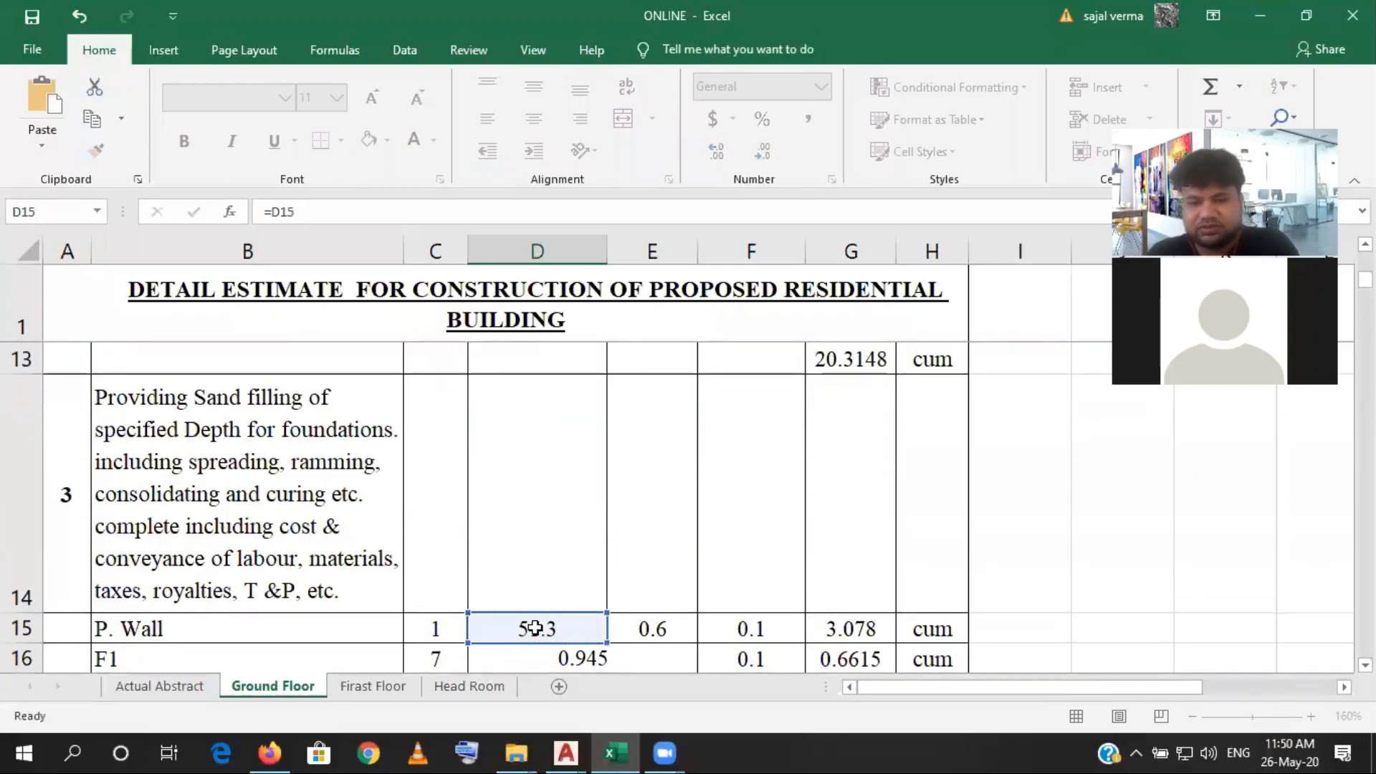
pyautogui.press('Return')
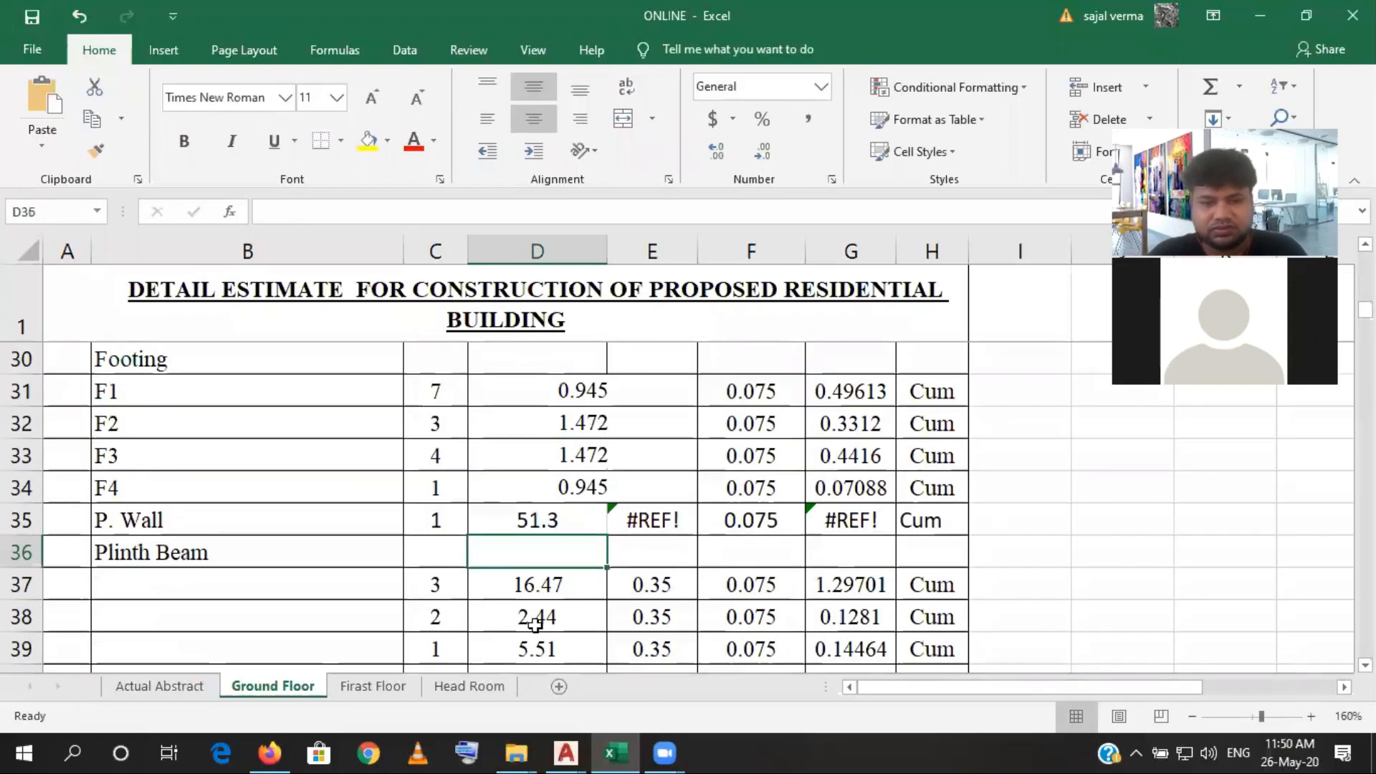
# - Set the font of the entire estimate table to Times New Roman
pyautogui.click(391, 521)
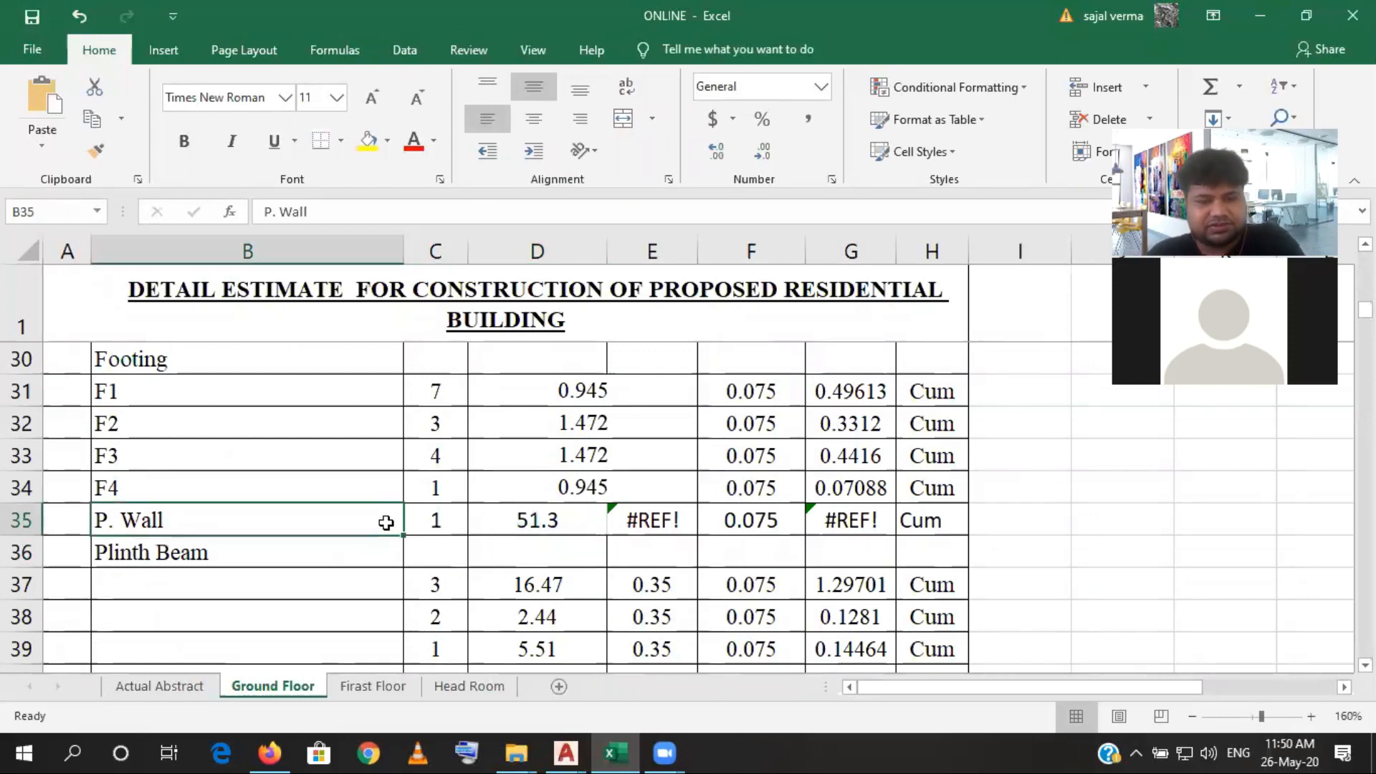
pyautogui.hotkey('ctrl', 'a')
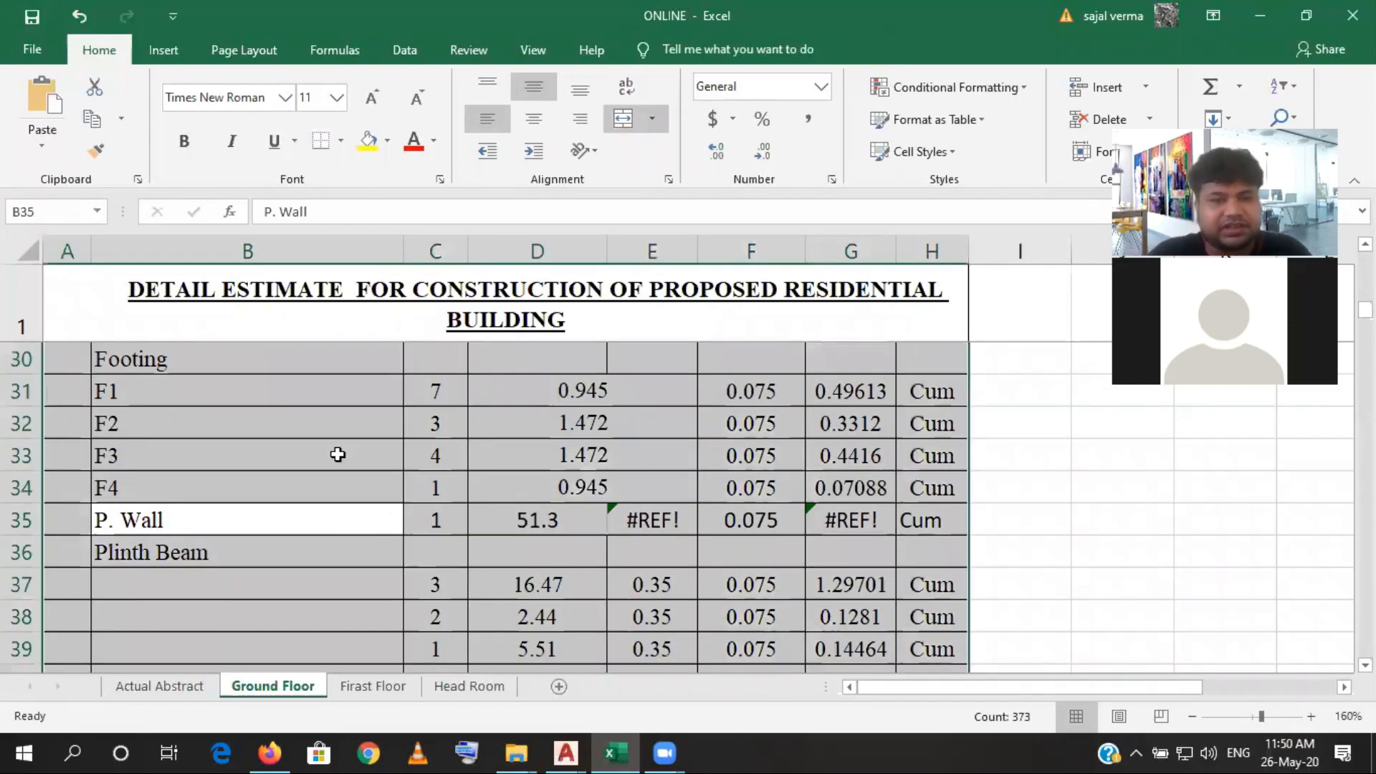
pyautogui.click(284, 98)
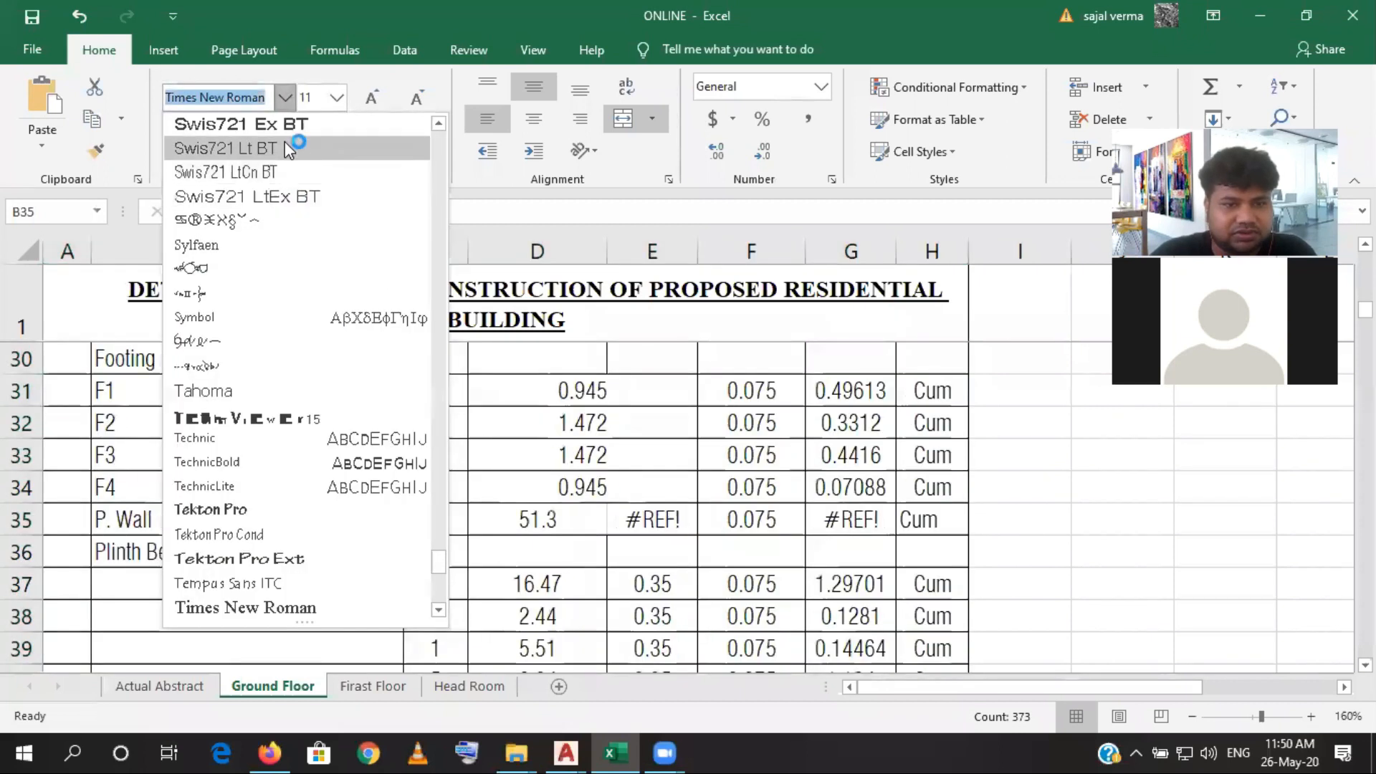
pyautogui.write('Ti')
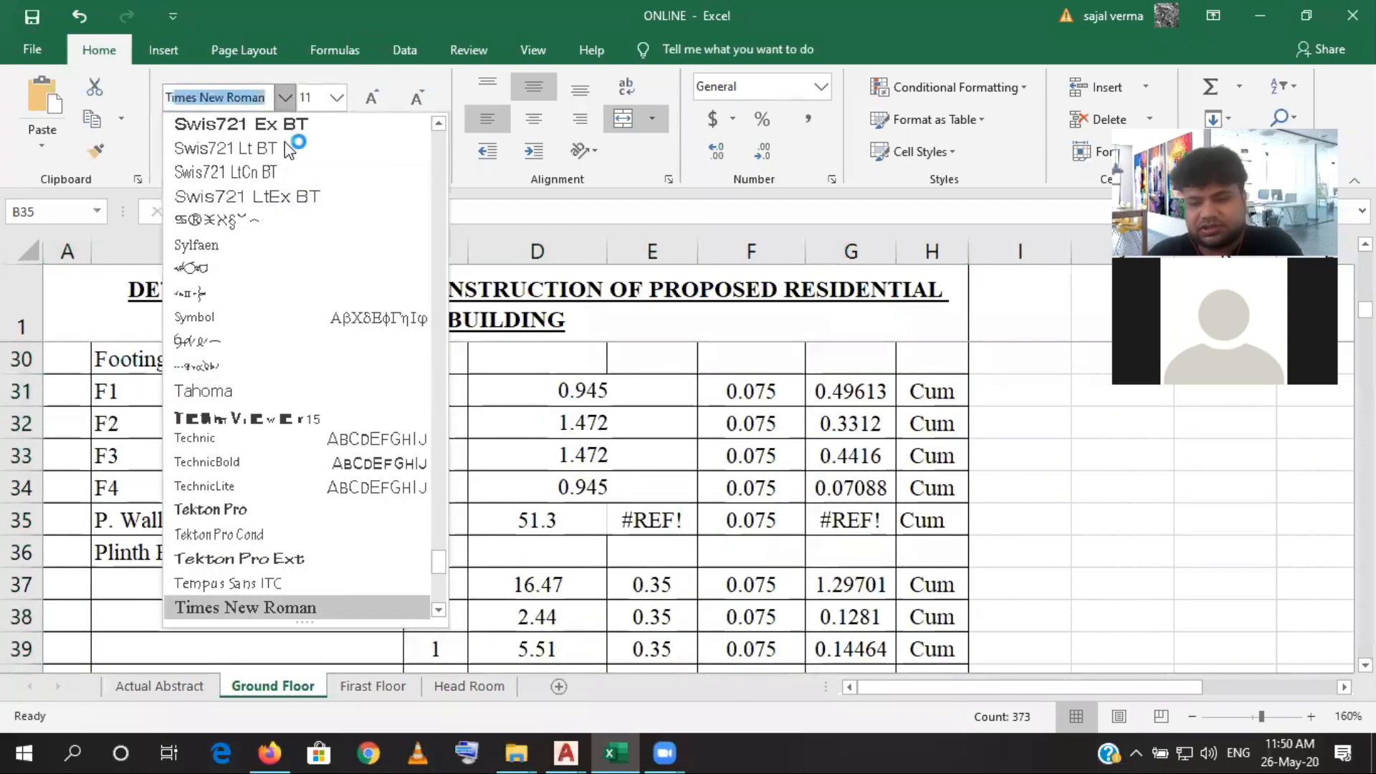
pyautogui.press('Return')
# - Link the P. Wall width in E35 to the P. Wall width of the sand filling item with =E15
pyautogui.click(562, 518)
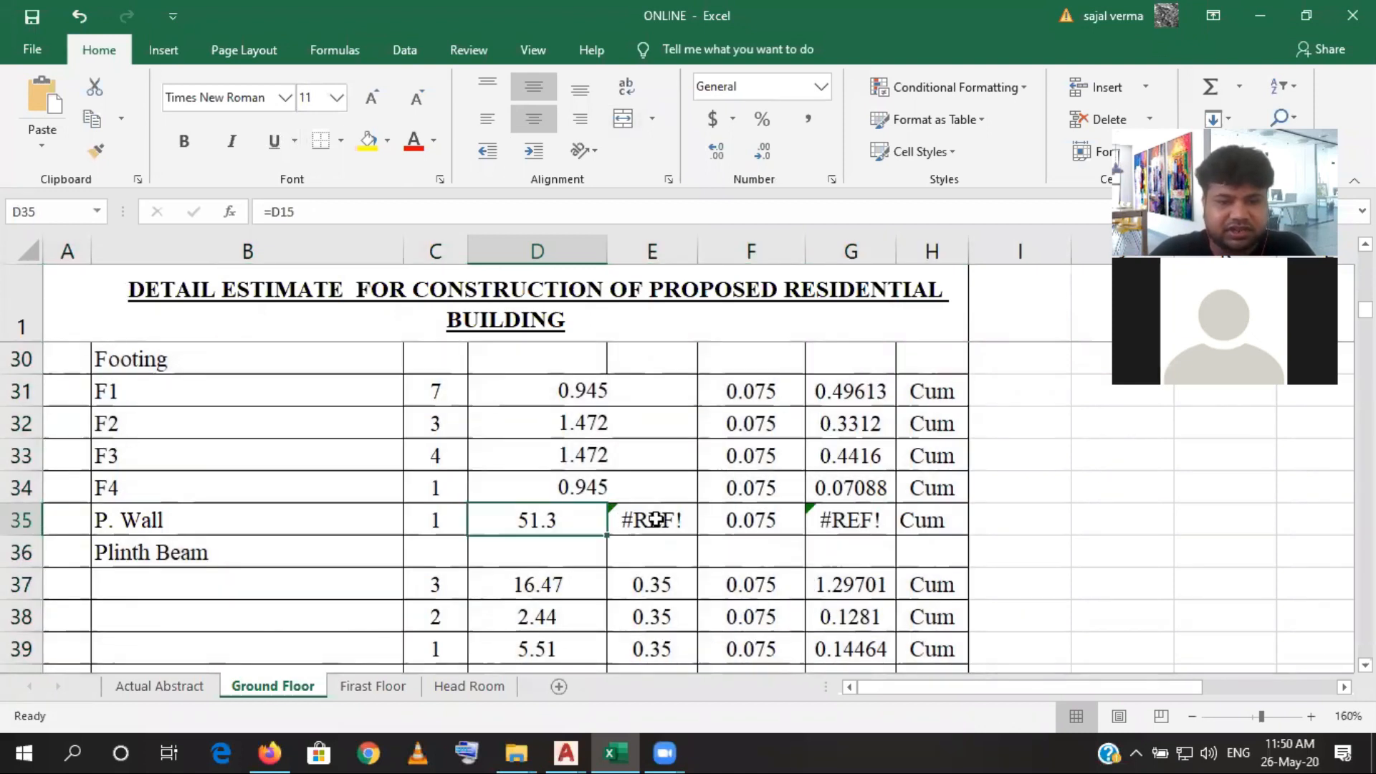
pyautogui.click(656, 520)
pyautogui.write('=')
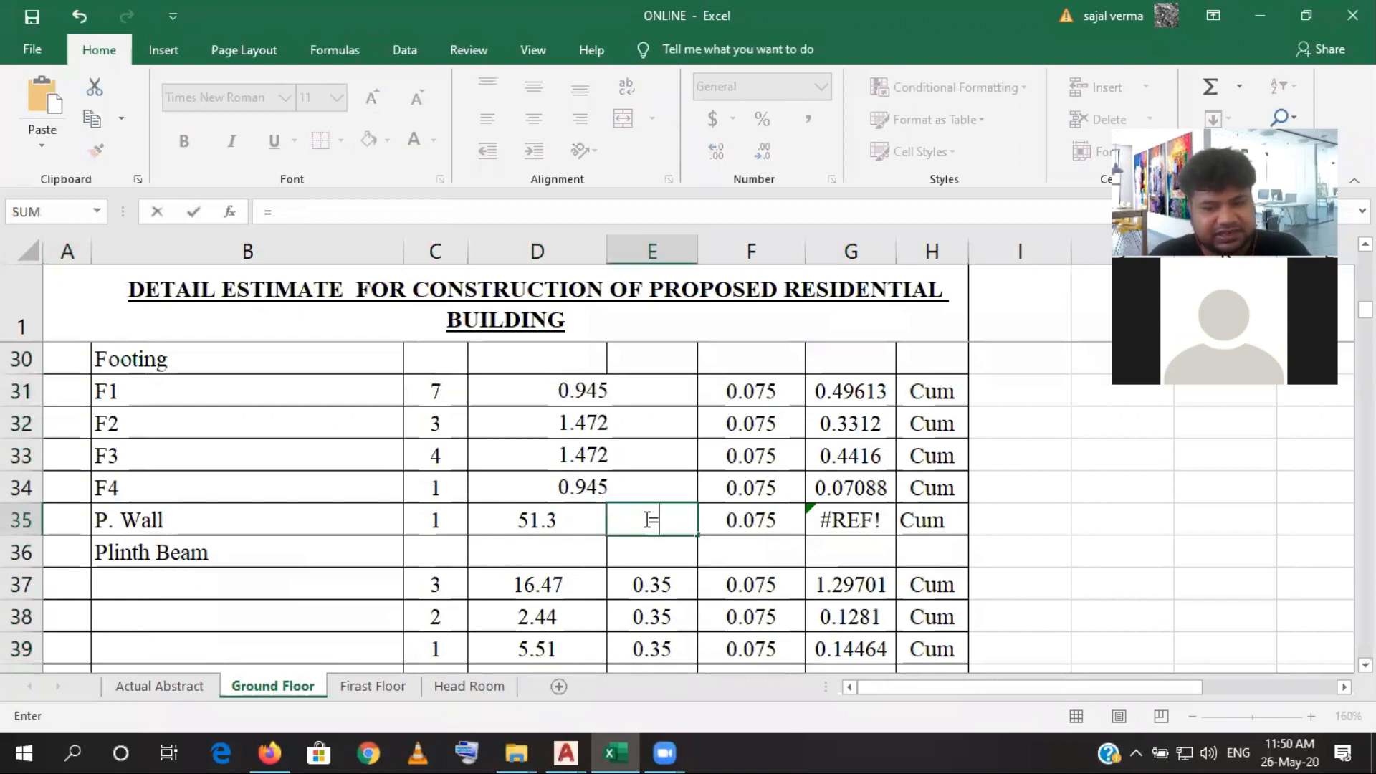
pyautogui.scroll(6, 650, 519)
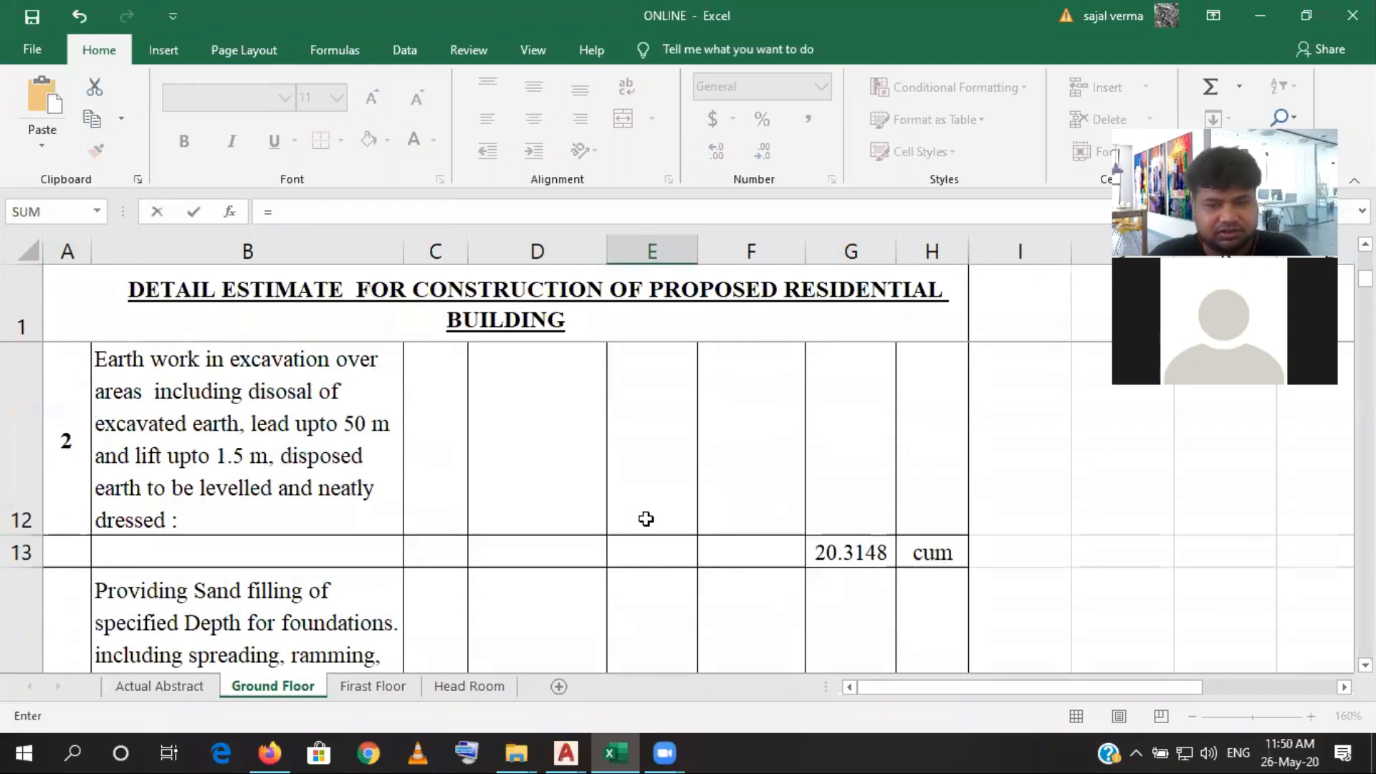
pyautogui.scroll(-1, 652, 487)
pyautogui.click(653, 362)
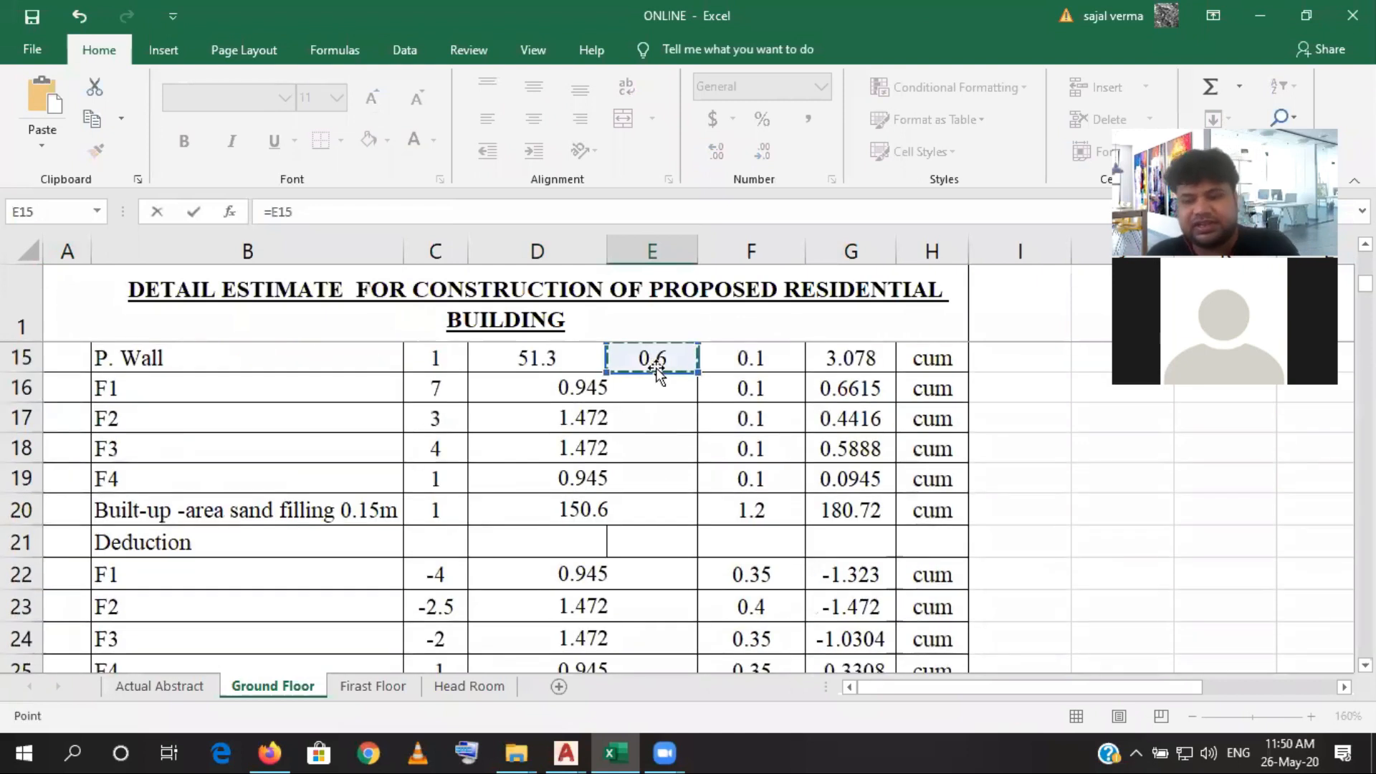
pyautogui.press('Return')
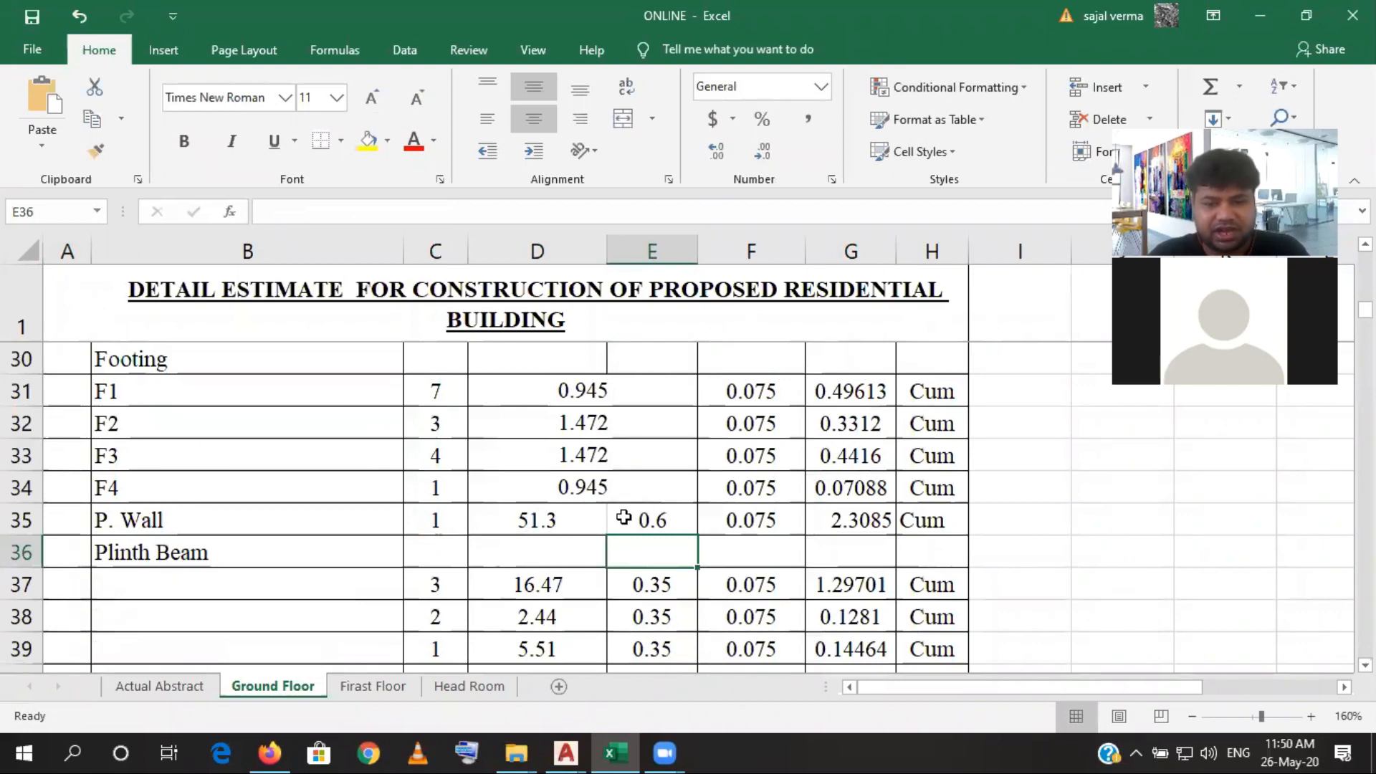
# - Check the P. Wall thickness in F35 and the cell references of the quantity formula in G35
pyautogui.click(756, 514)
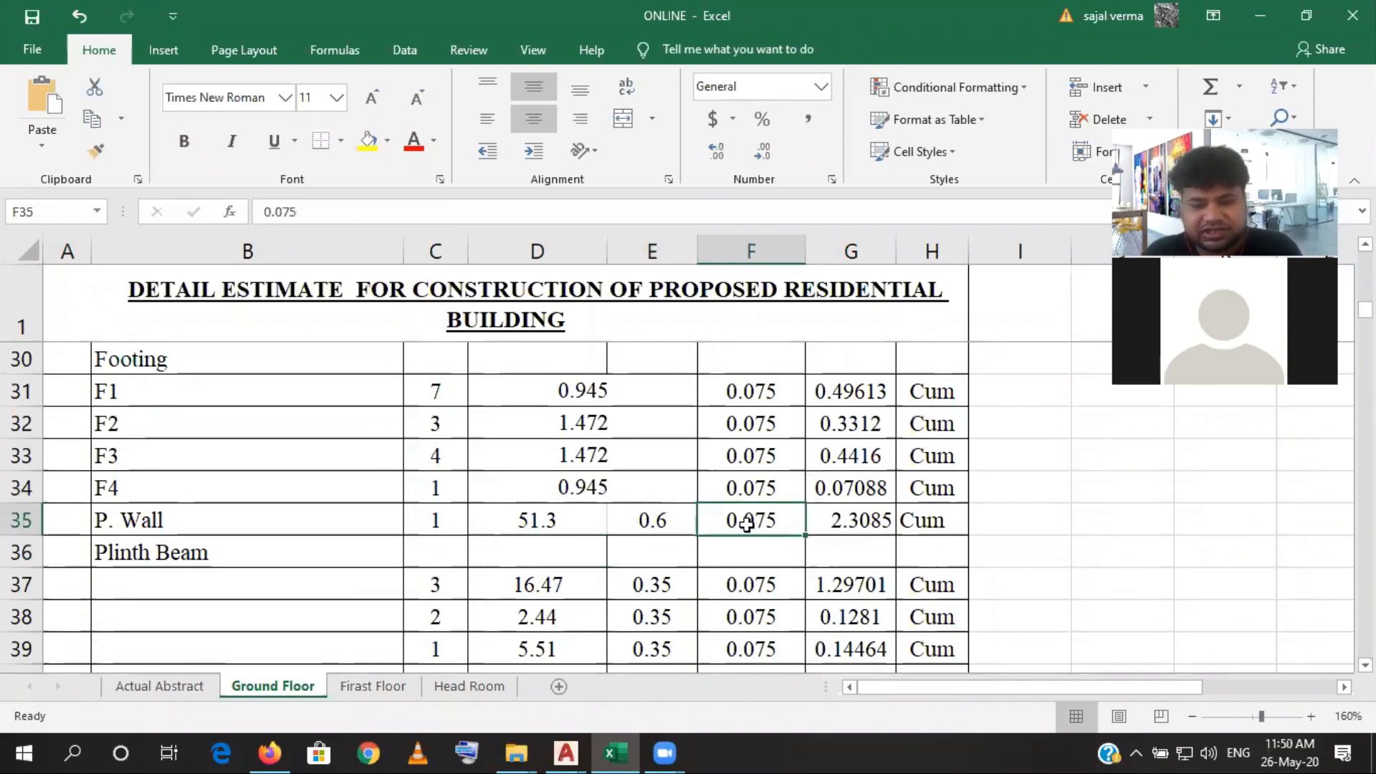
pyautogui.click(852, 520)
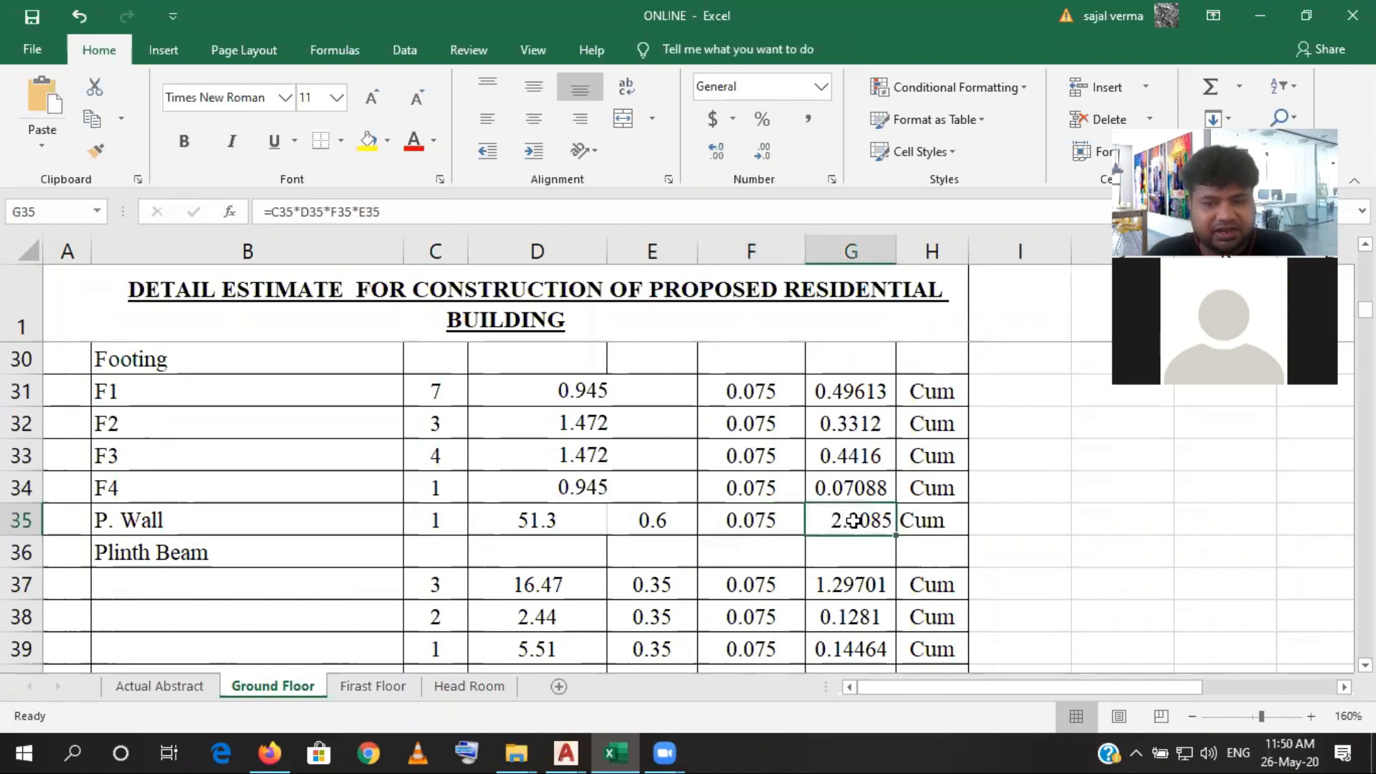
pyautogui.click(367, 214)
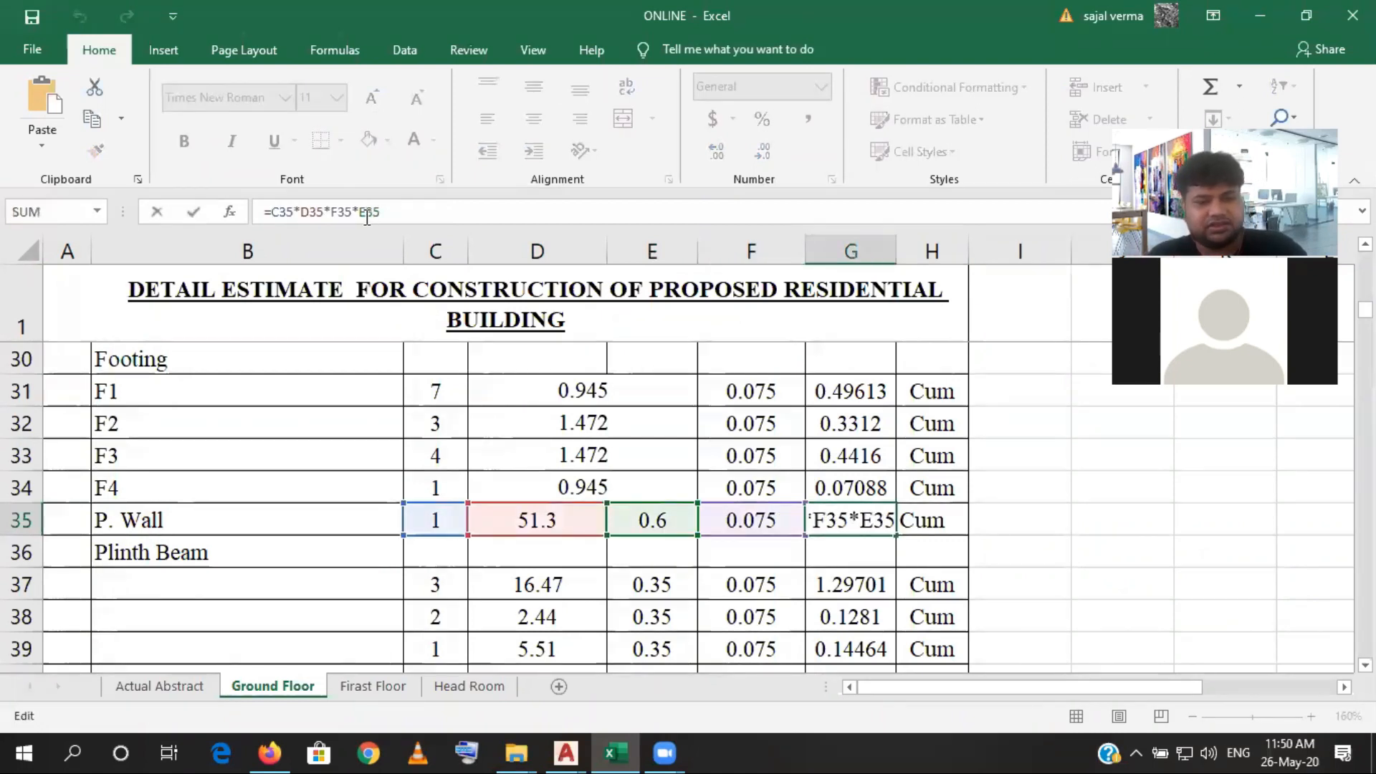
pyautogui.hotkey('ctrl', 'Return')
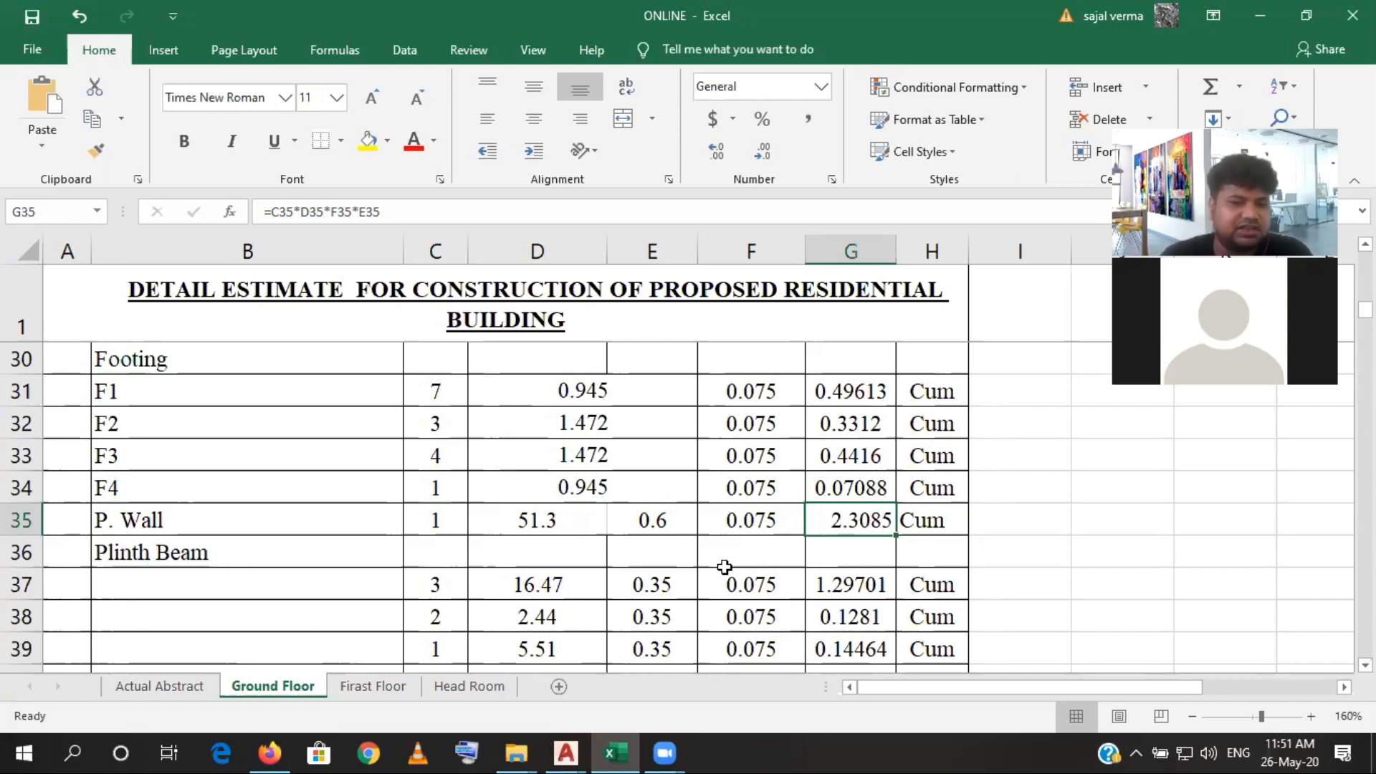
# - Review the Plinth Beam rows of the concrete item, then switch to AutoCAD and examine the plinth beam layout
pyautogui.scroll(-1, 680, 591)
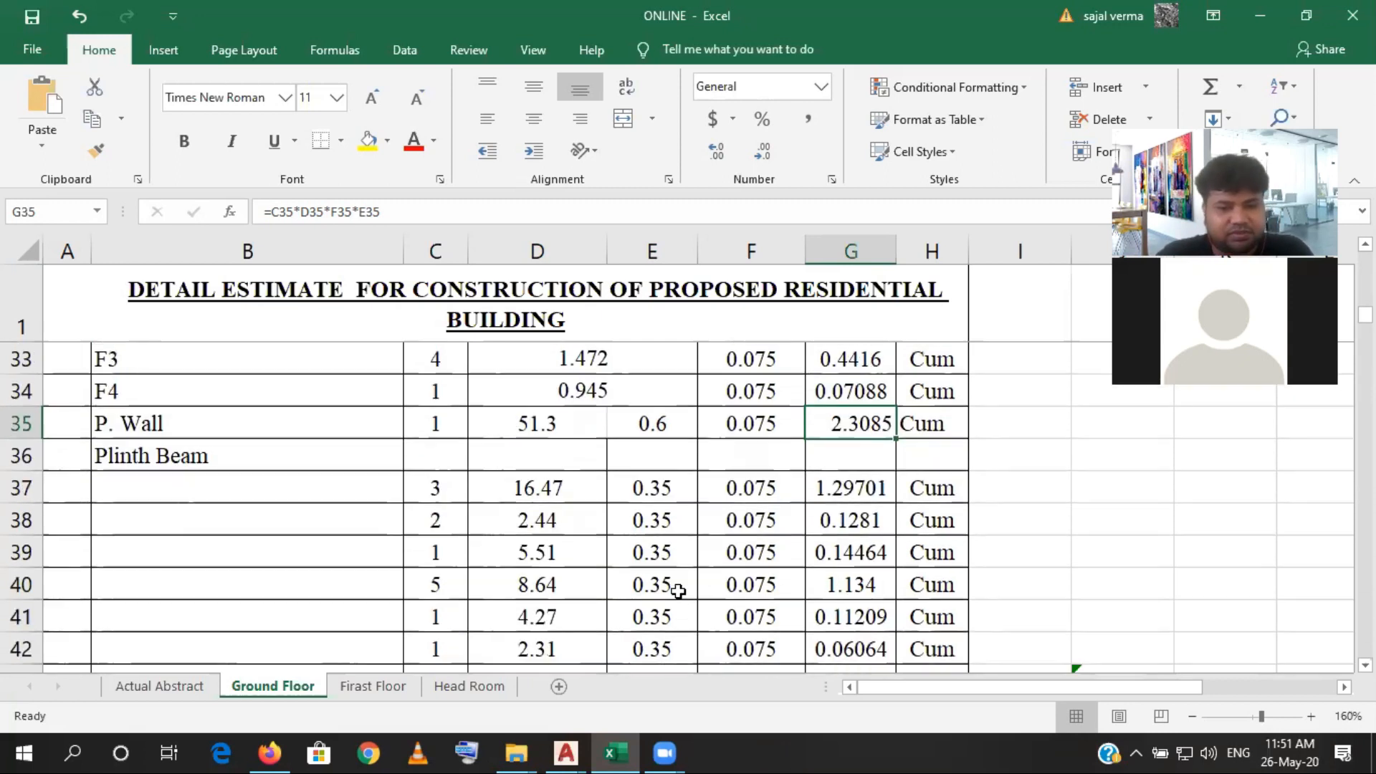
pyautogui.scroll(-1, 672, 590)
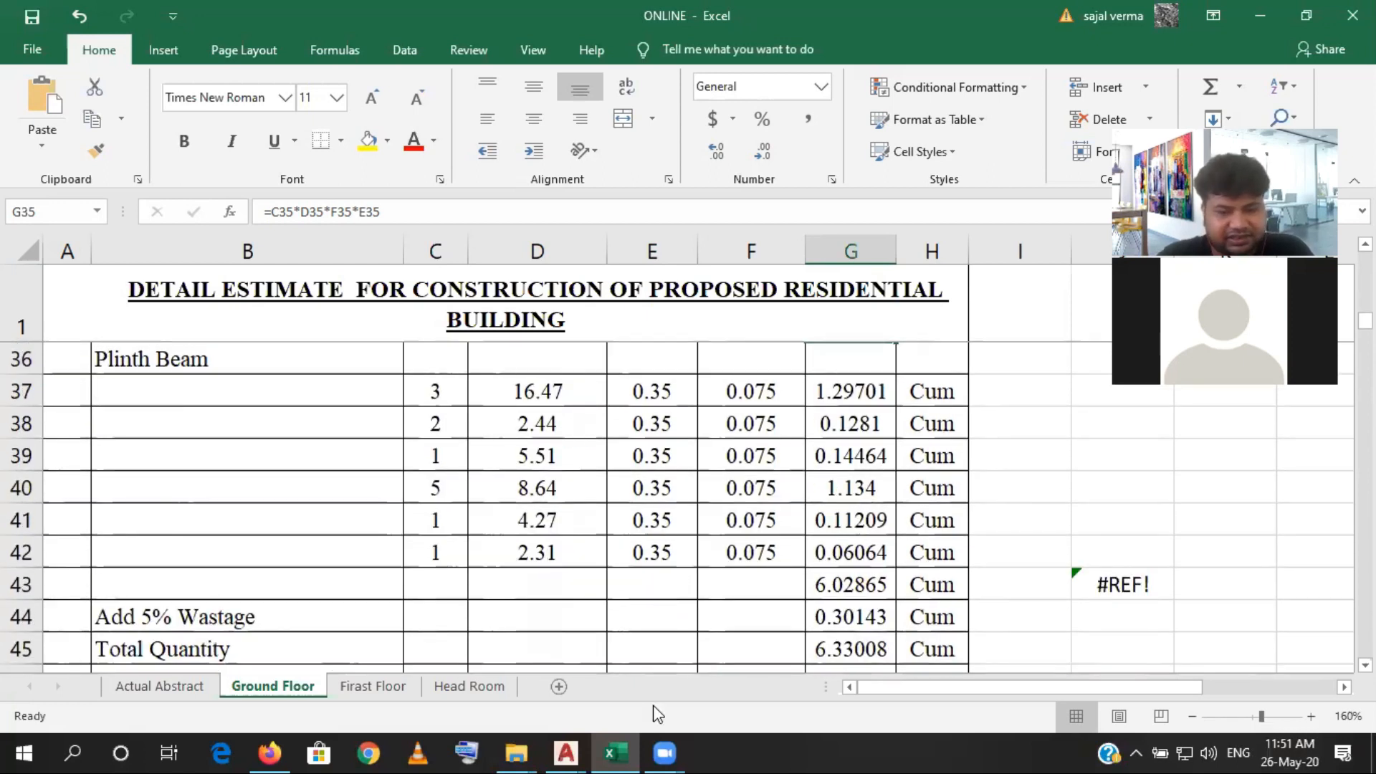
pyautogui.moveTo(566, 752)
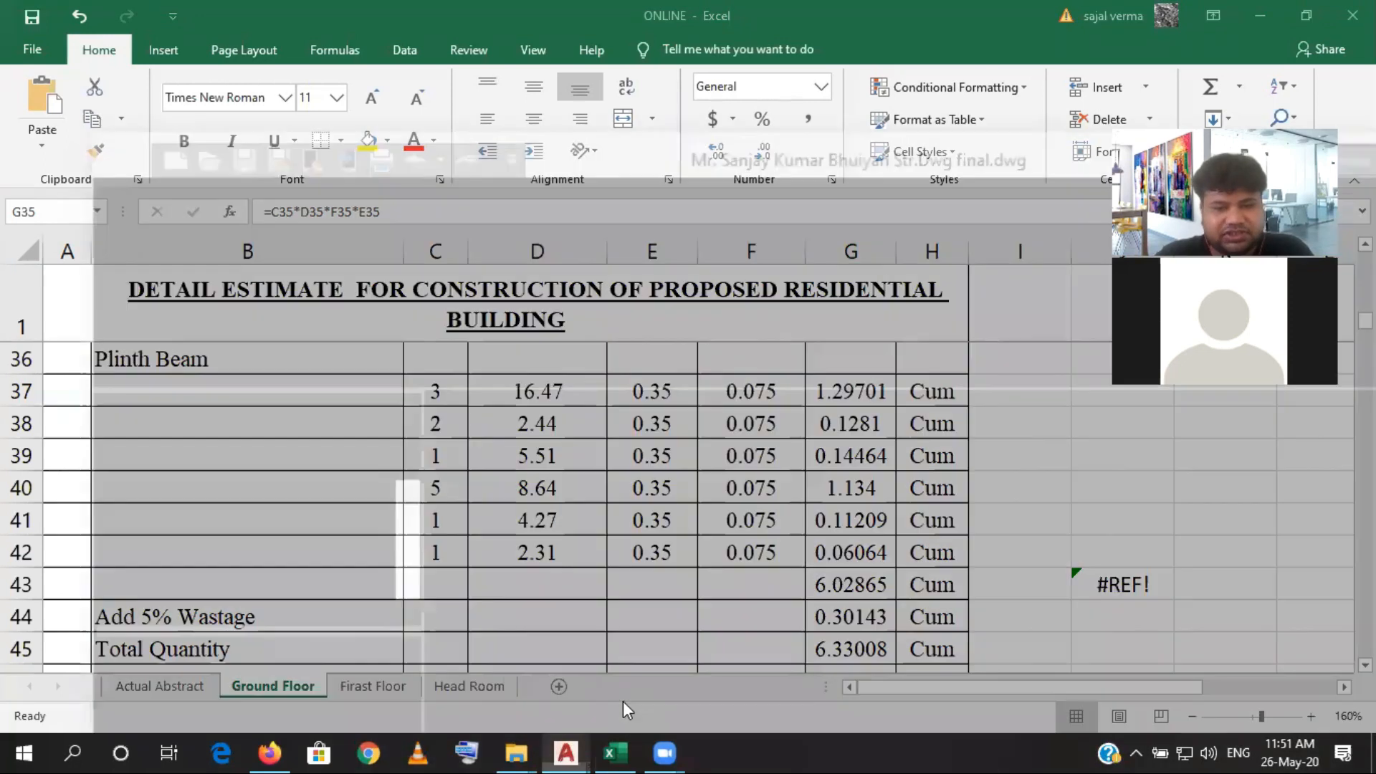
pyautogui.click(624, 710)
pyautogui.scroll(-4, 727, 490)
pyautogui.moveTo(728, 490); pyautogui.dragTo(684, 454)
pyautogui.scroll(6, 745, 437)
pyautogui.scroll(4, 745, 434)
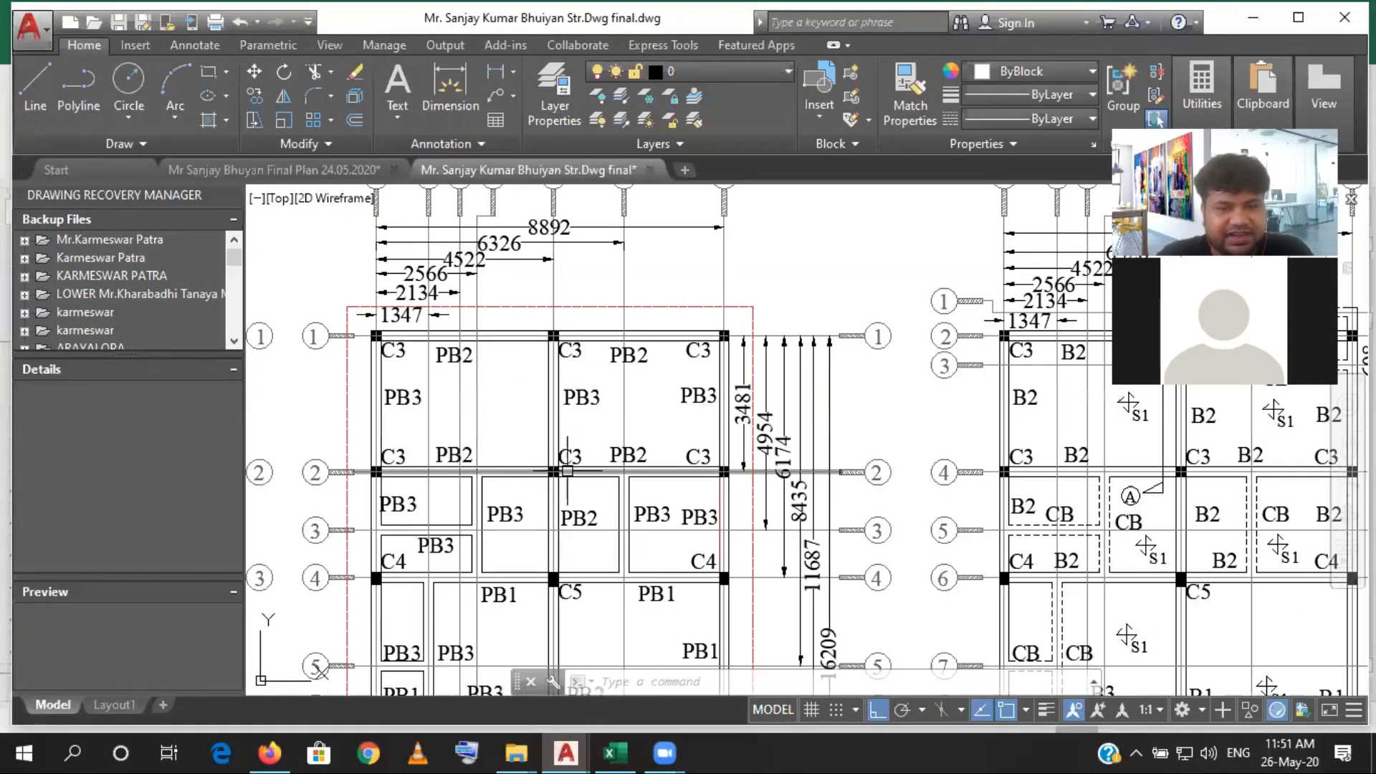
# - Add a vertical linear dimension beside the plinth beam layout, from the outer corner at C1 on grid 8 to the outer corner on grid 1
pyautogui.scroll(-5, 567, 471)
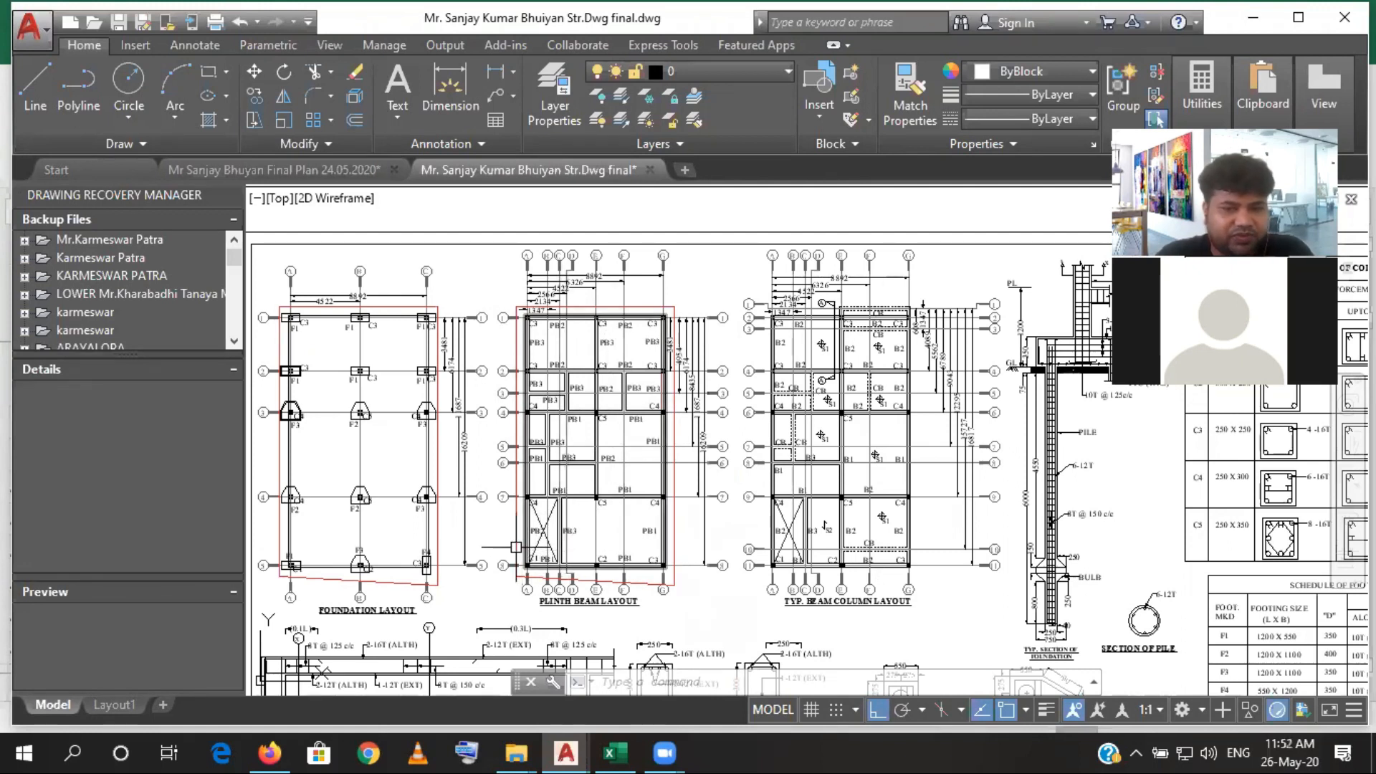
pyautogui.click(501, 79)
pyautogui.scroll(6, 526, 566)
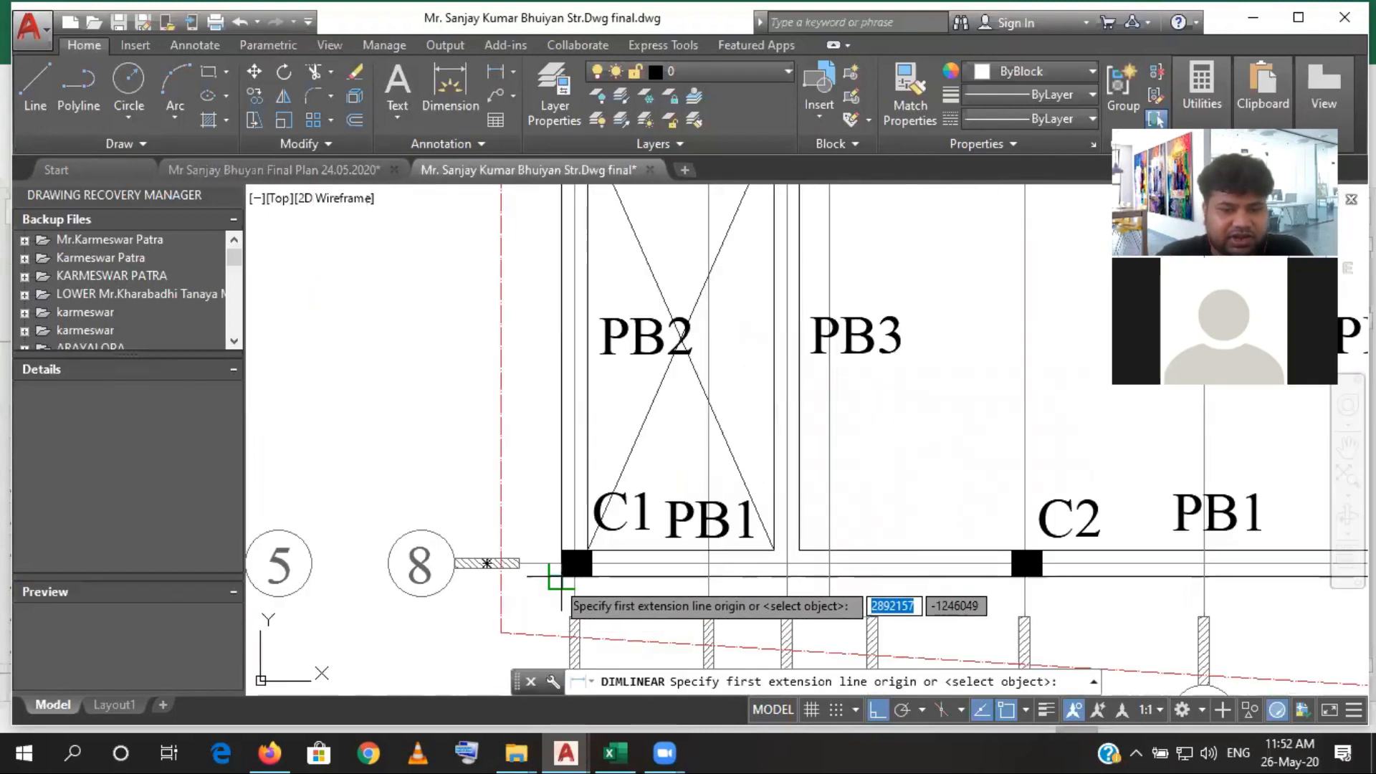
pyautogui.click(561, 577)
pyautogui.scroll(-10, 561, 578)
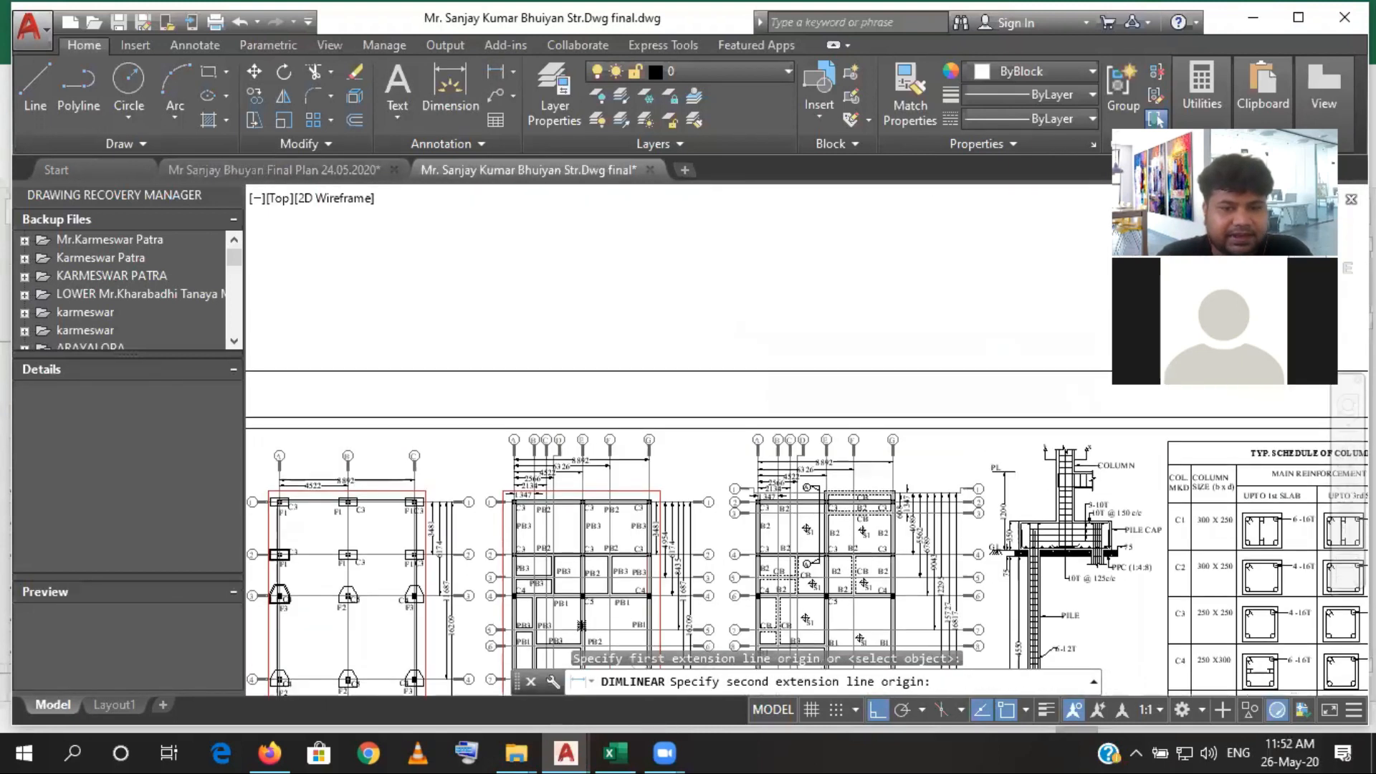
pyautogui.scroll(9, 511, 519)
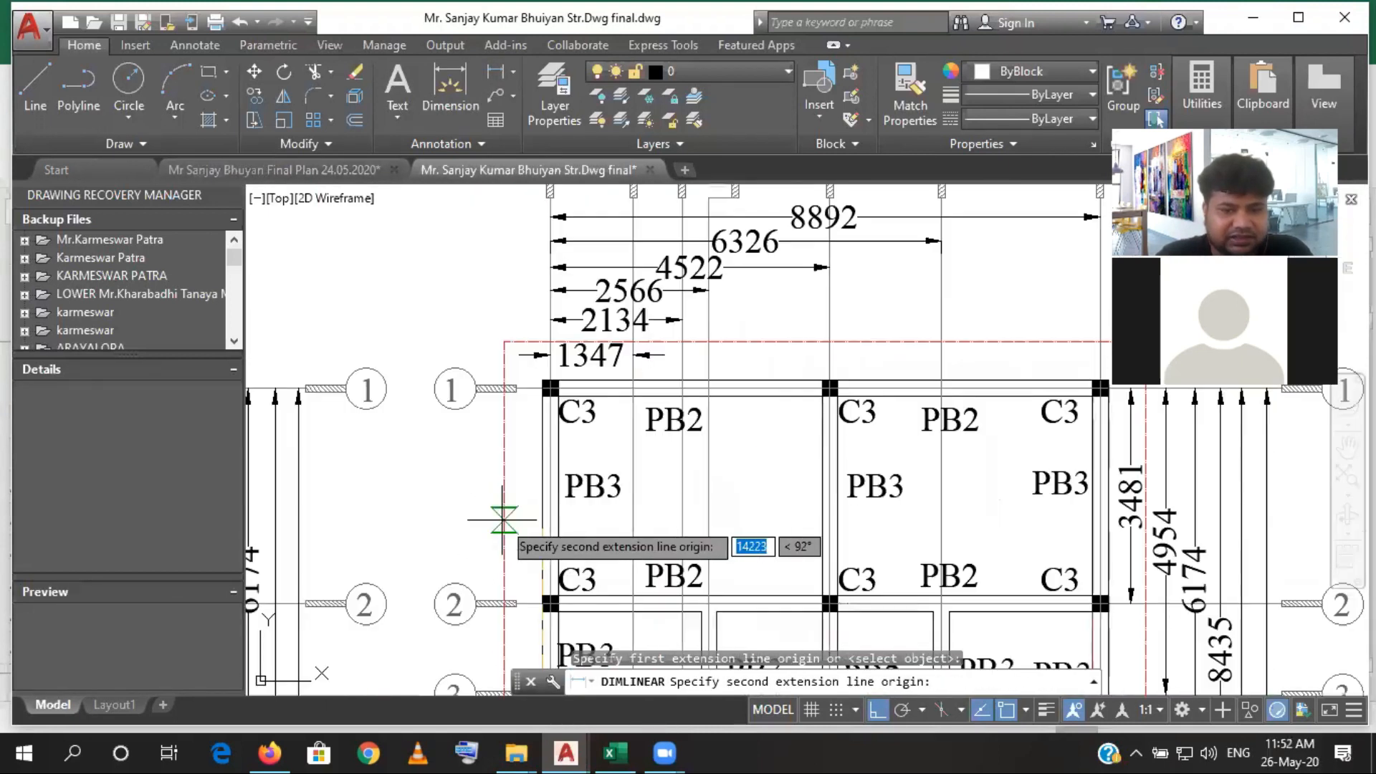
pyautogui.click(534, 378)
pyautogui.scroll(-4, 462, 387)
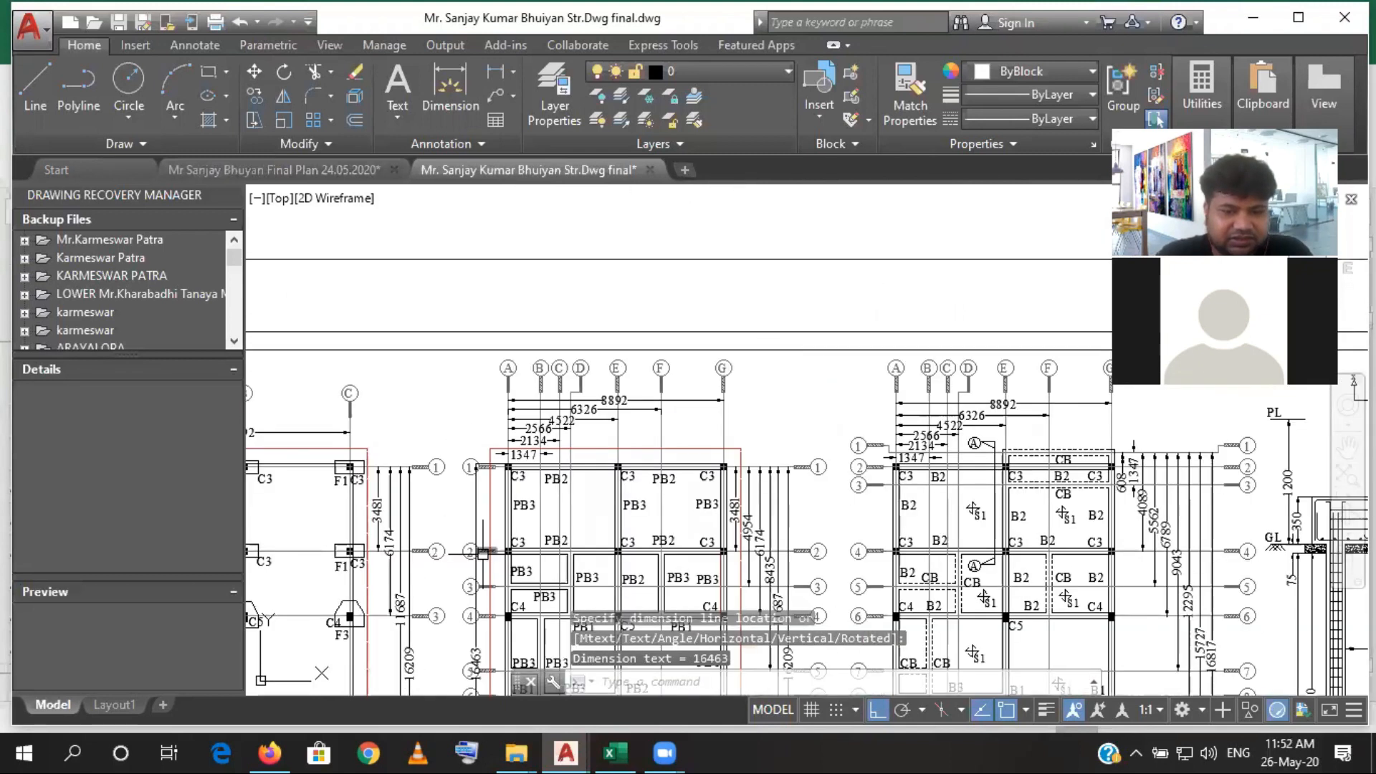
pyautogui.scroll(6, 483, 552)
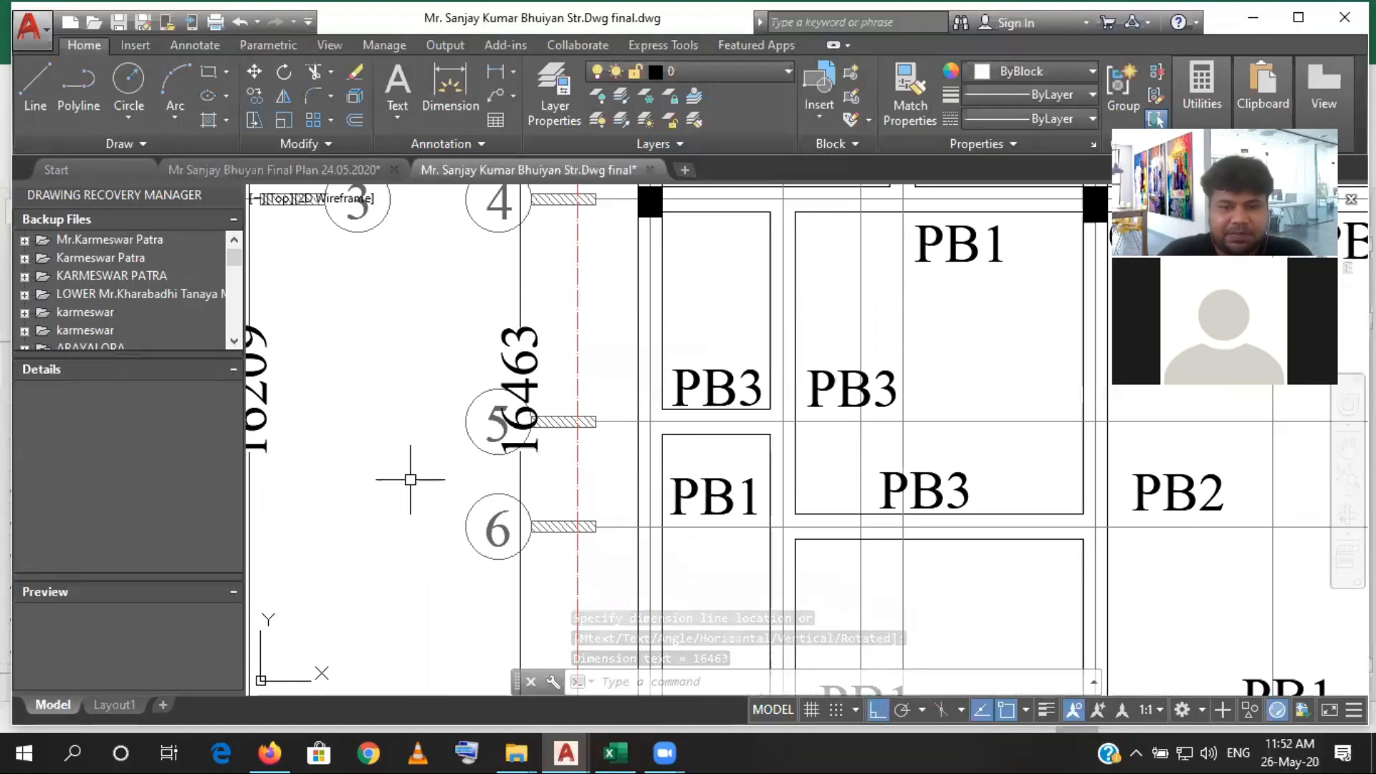
pyautogui.scroll(-6, 437, 487)
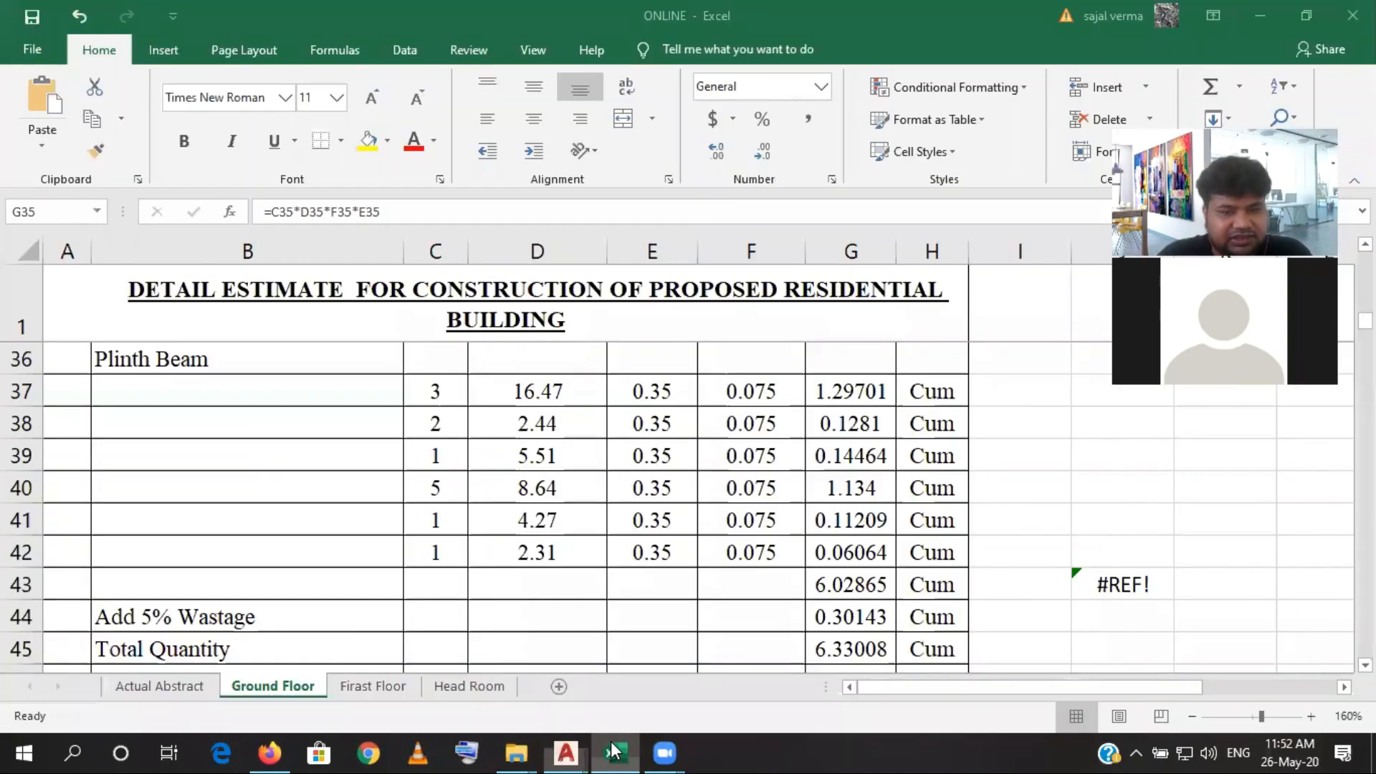
# - Switch back to Excel and check the number and length of the first Plinth Beam row in C37 and D37
pyautogui.click(615, 752)
pyautogui.click(452, 394)
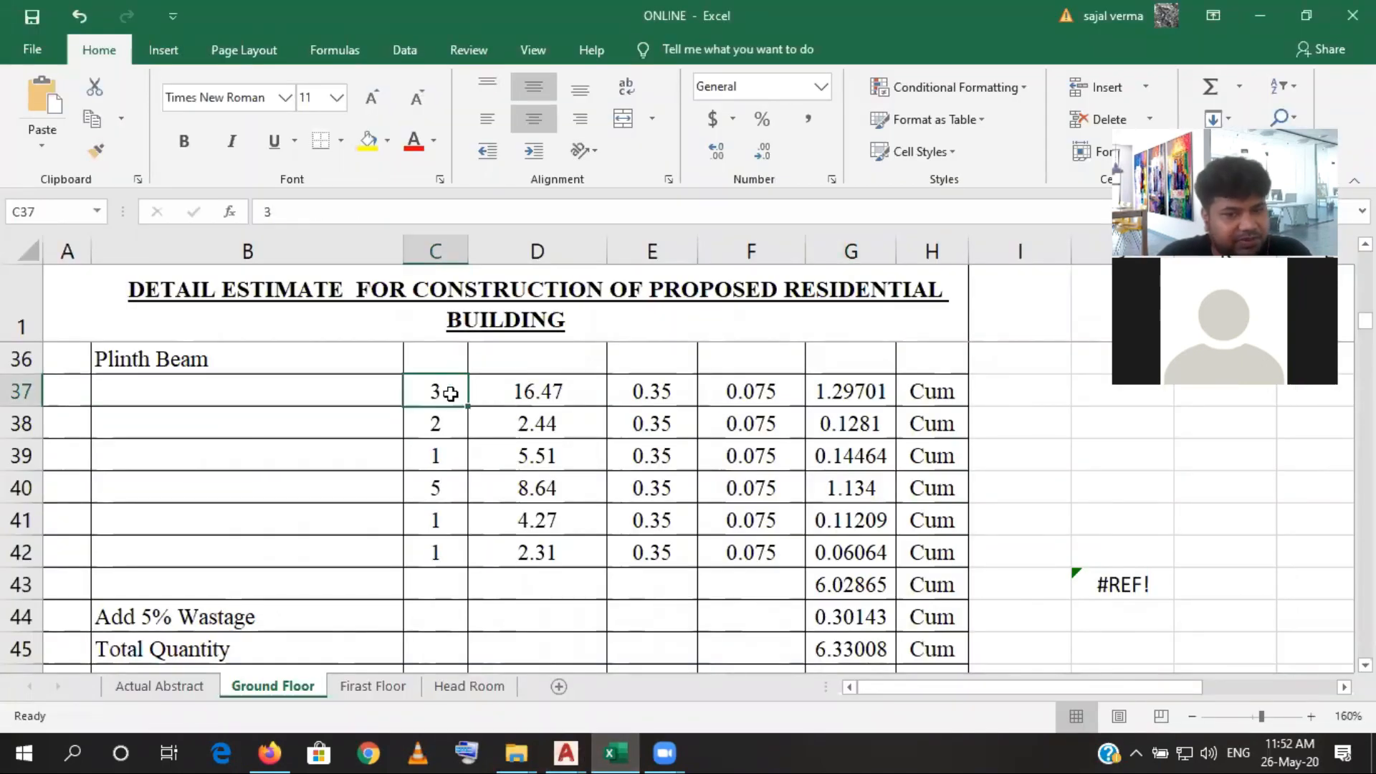
pyautogui.click(499, 394)
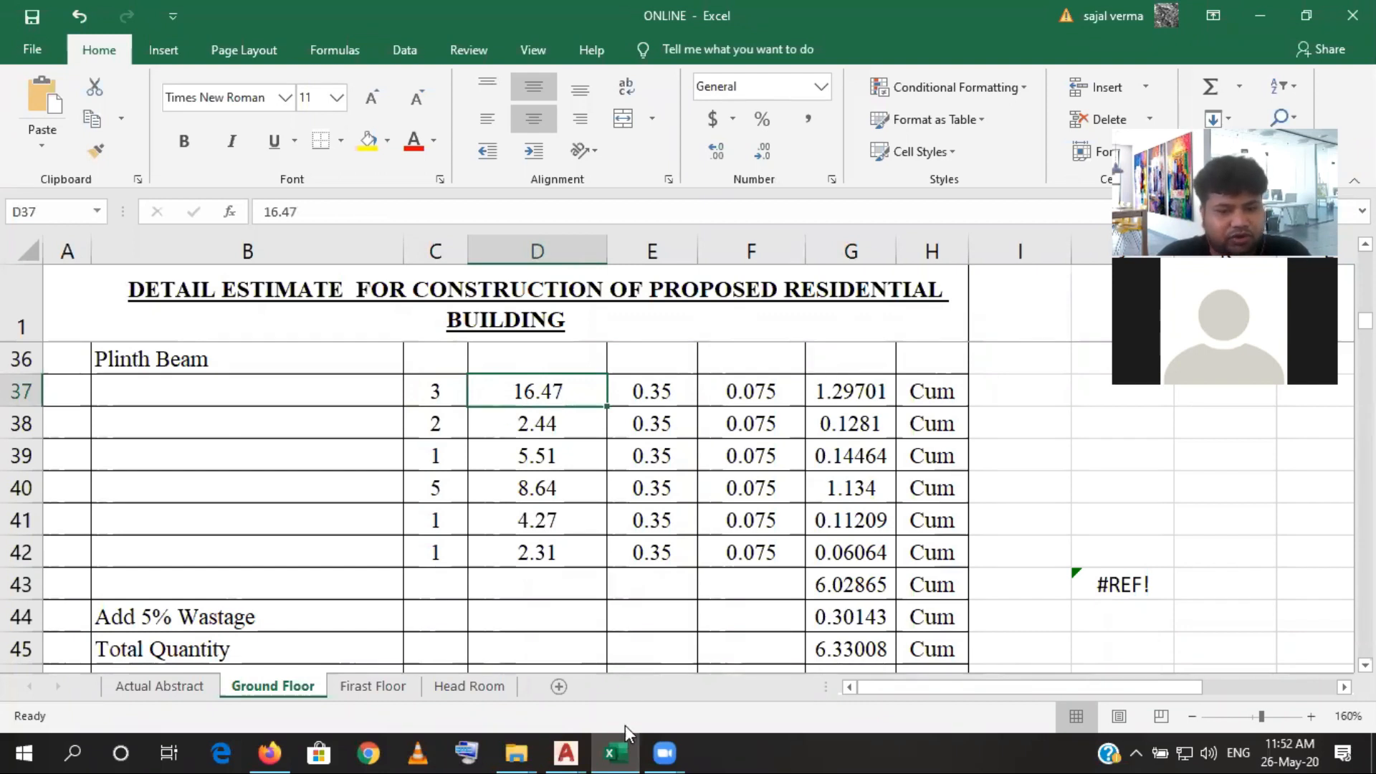
# - Switch to AutoCAD and examine the beam sizes in the Schedule of Plinth Beam table
pyautogui.click(616, 749)
pyautogui.moveTo(788, 621)
pyautogui.mouseDown()
pyautogui.moveTo(737, 518)
pyautogui.moveTo(728, 547)
pyautogui.moveTo(588, 308)
pyautogui.mouseUp()
pyautogui.moveTo(784, 523); pyautogui.dragTo(620, 391)
pyautogui.moveTo(648, 484); pyautogui.dragTo(689, 387)
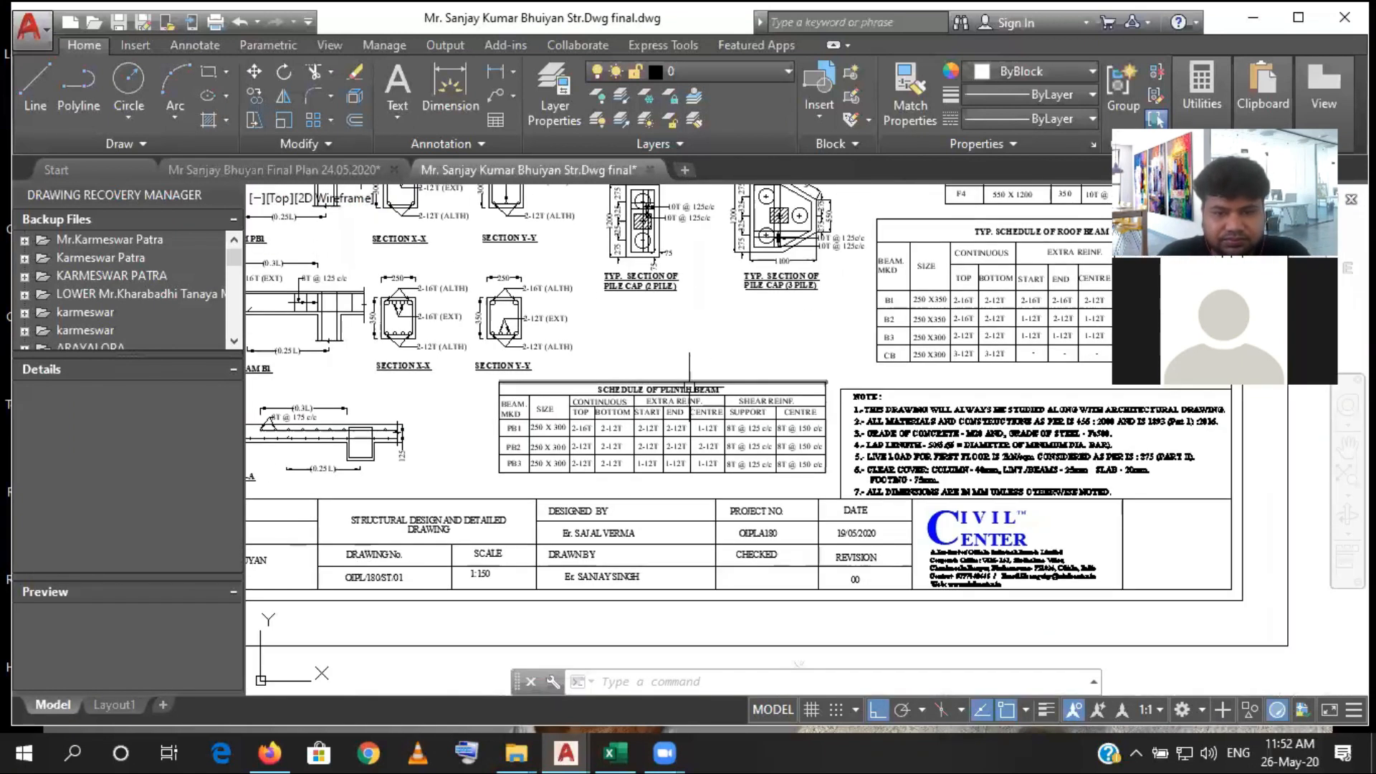
pyautogui.scroll(4, 603, 426)
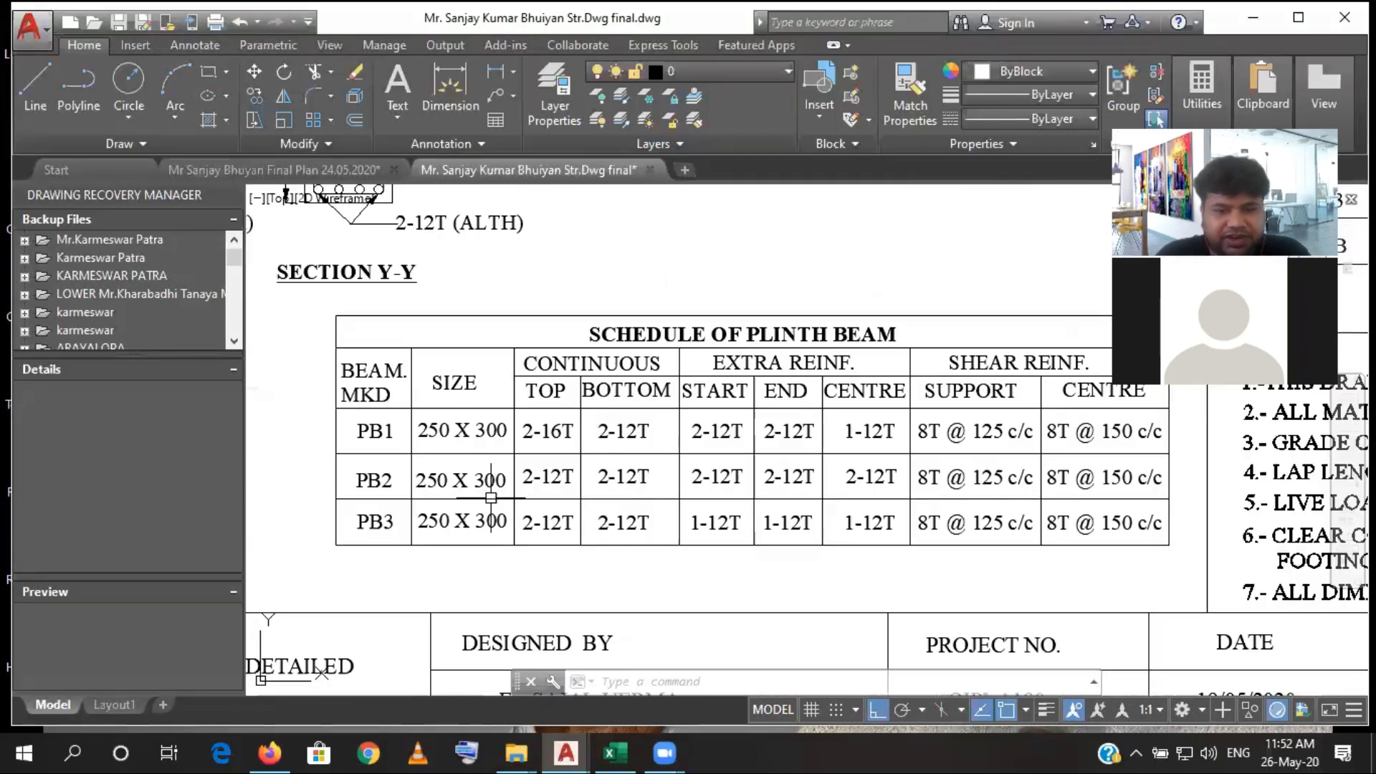
pyautogui.moveTo(430, 470)
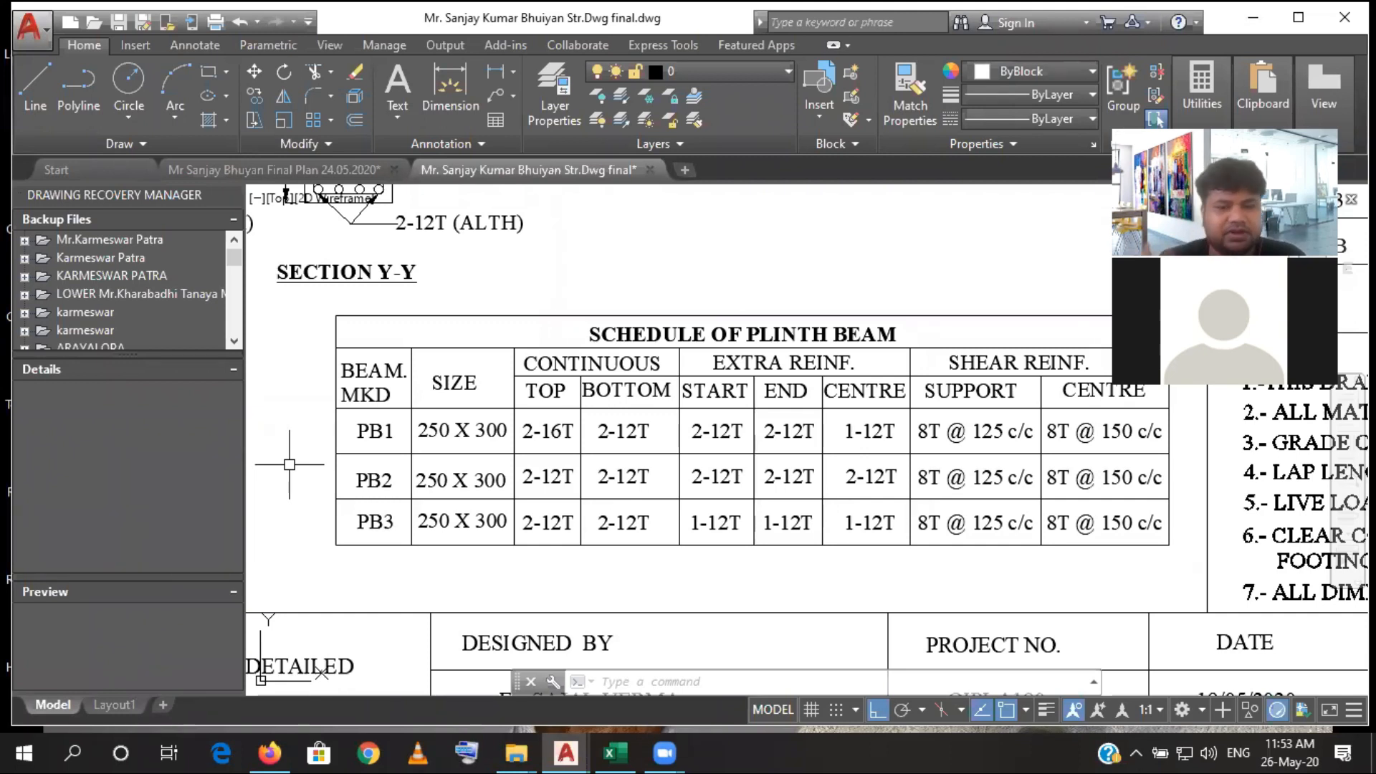
# - Switch back to Excel and set the width of all Plinth Beam rows, E37 to E42, to 0.4
pyautogui.click(615, 753)
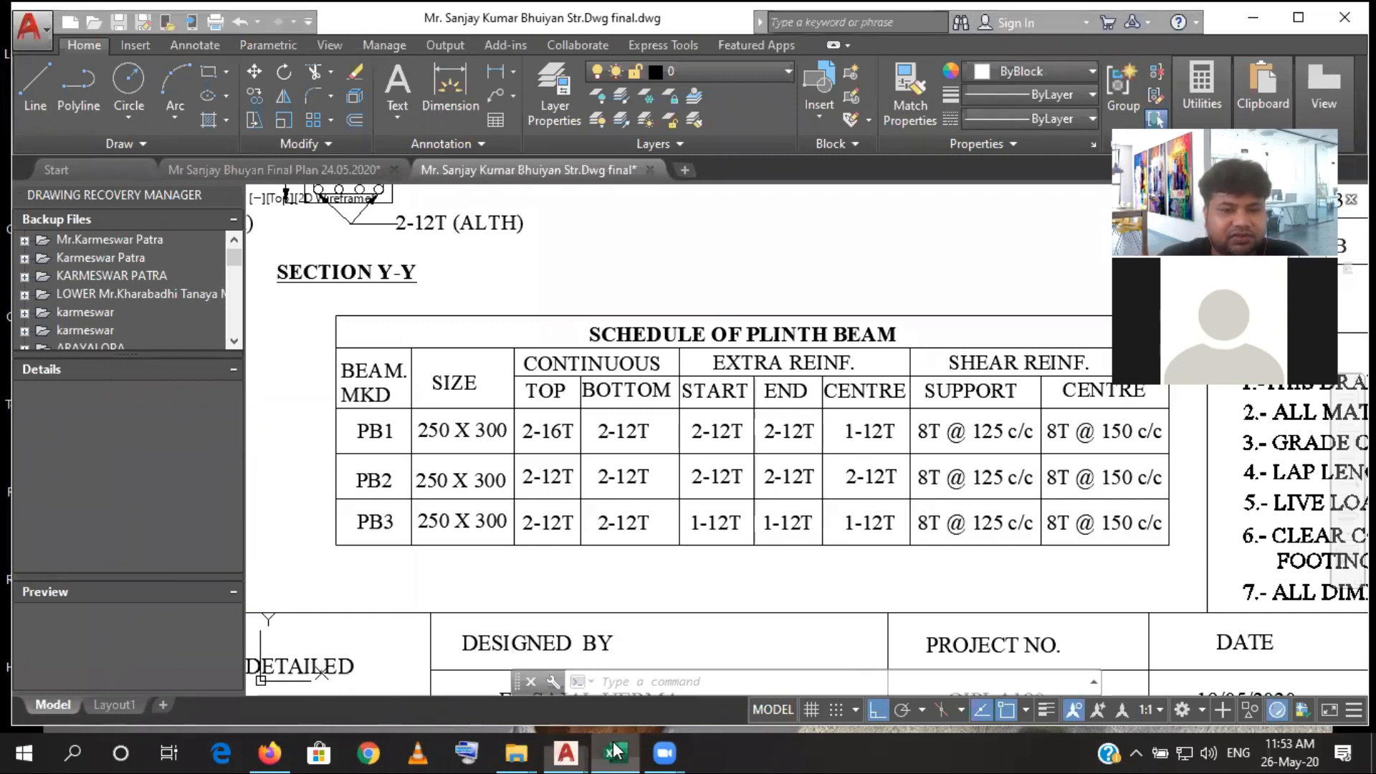
pyautogui.click(672, 385)
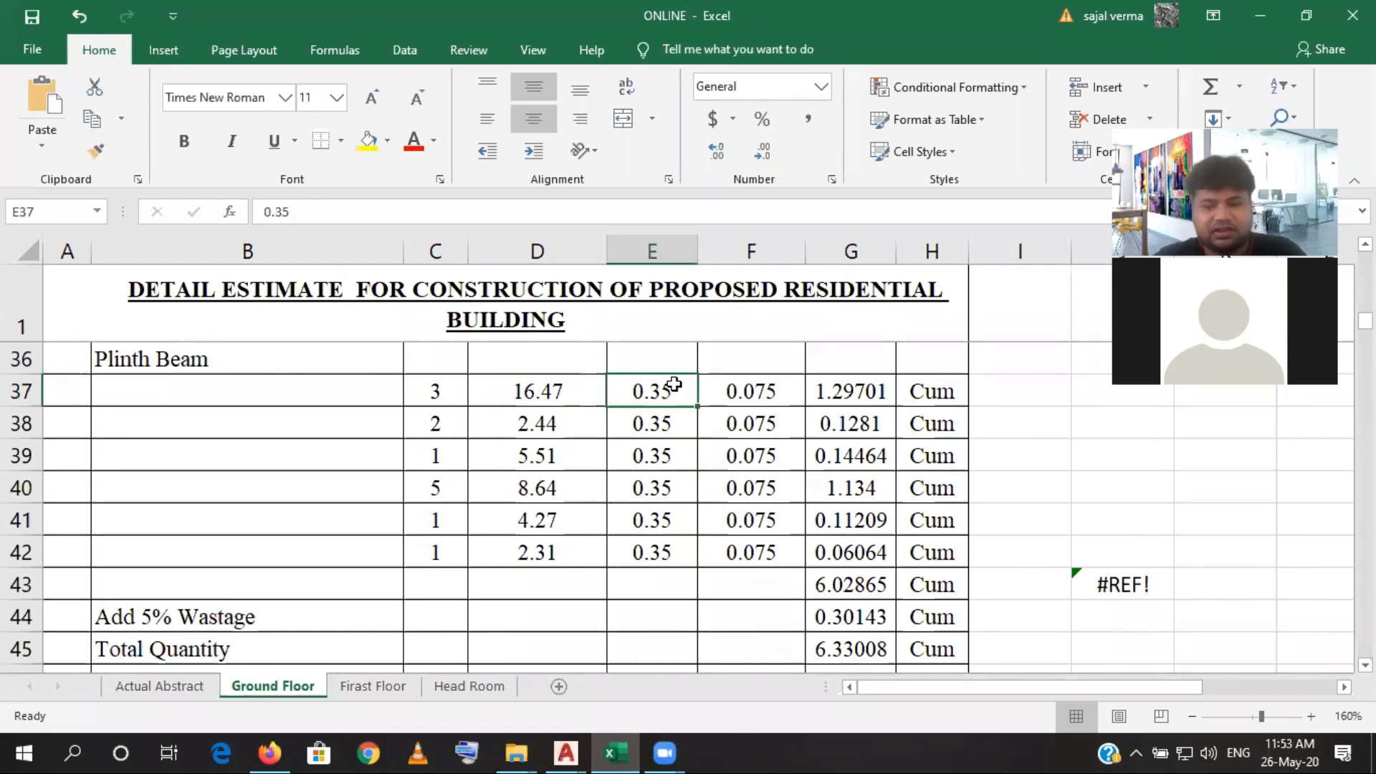
pyautogui.write('0.4')
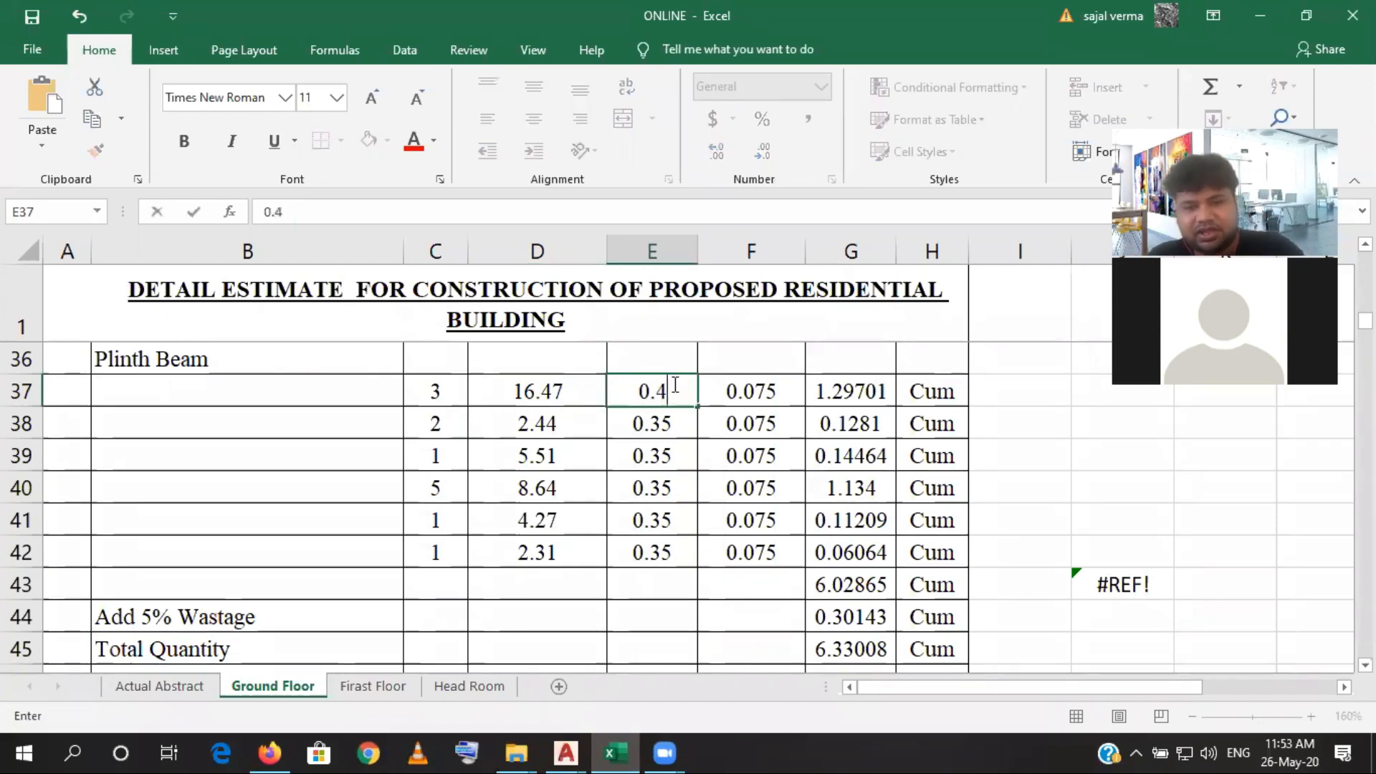
pyautogui.press('Return')
pyautogui.click(688, 396)
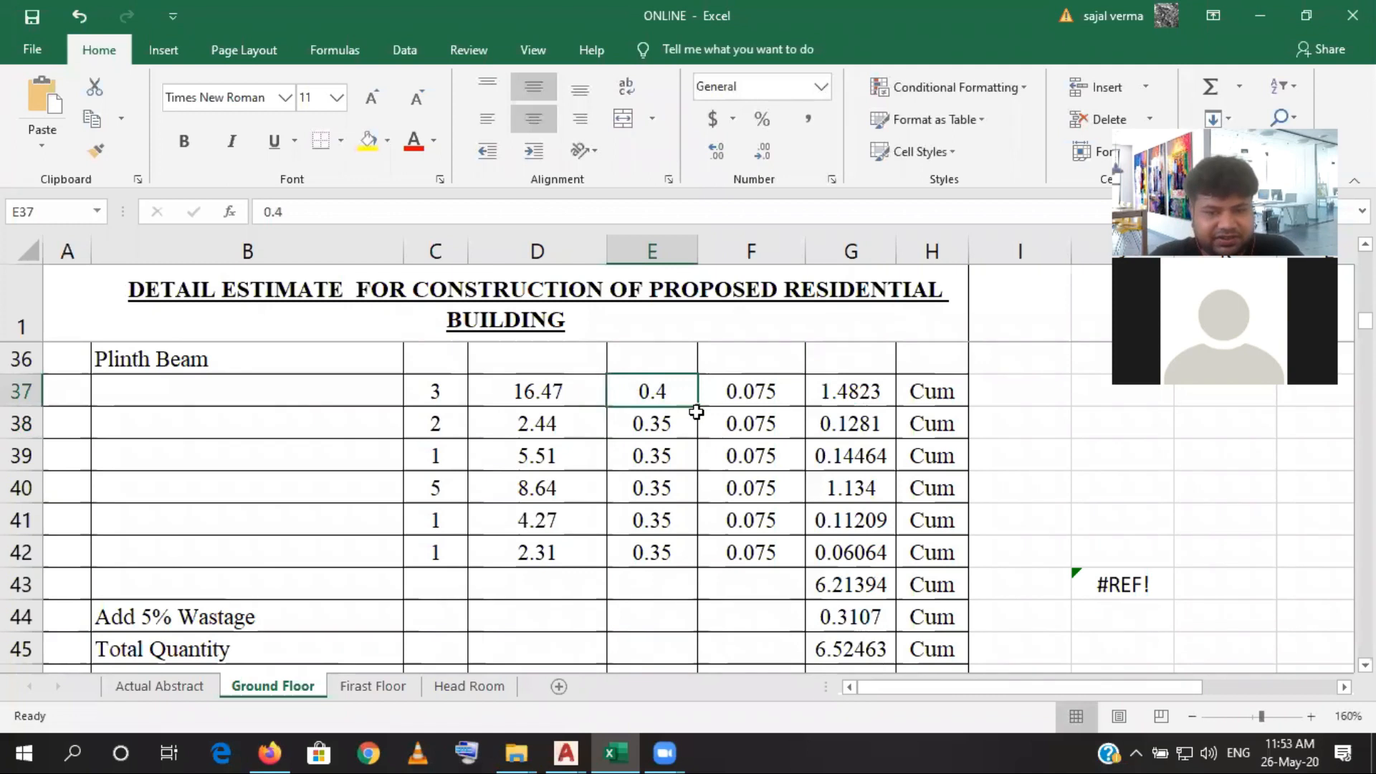
pyautogui.moveTo(697, 408); pyautogui.dragTo(688, 559)
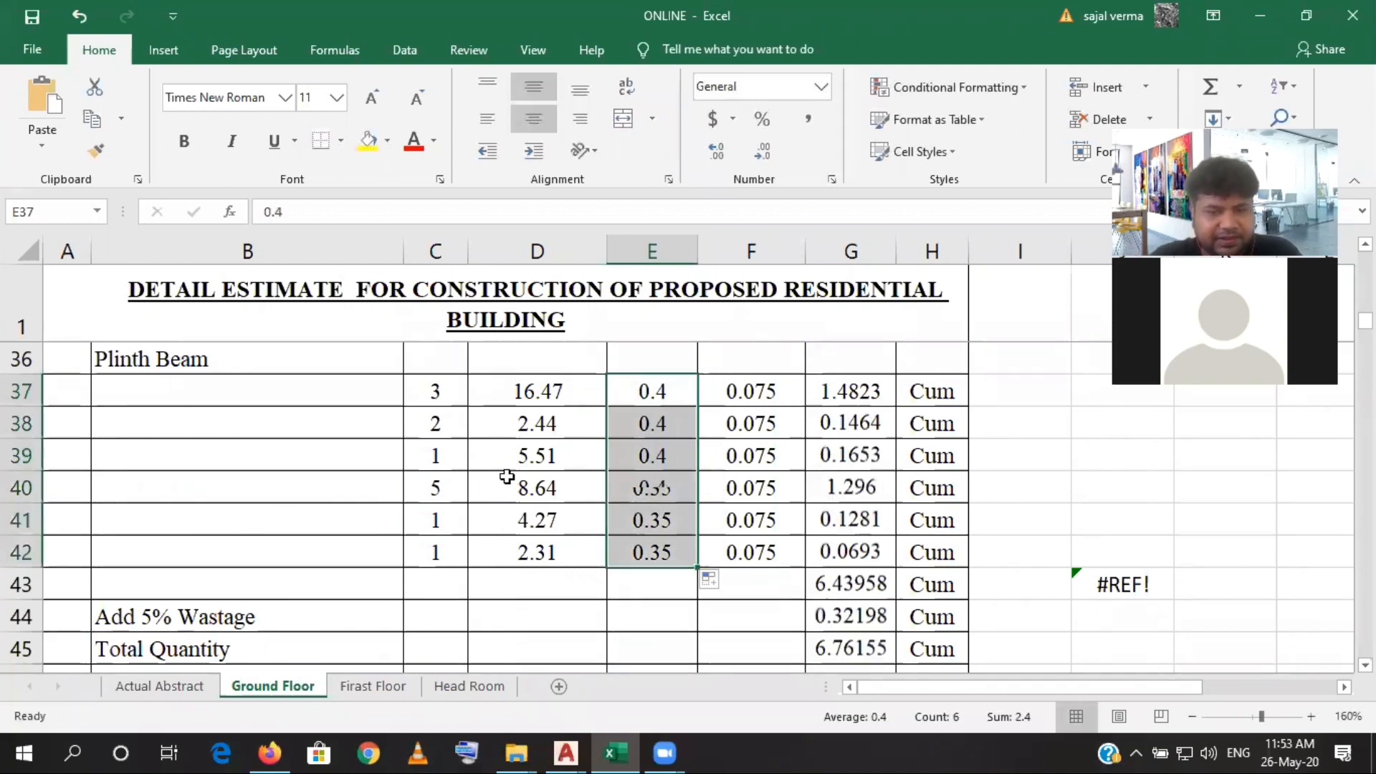
# - Check the thickness in F37, the quantity formula in G37 and the number in C38 of the Plinth Beam rows
pyautogui.click(708, 395)
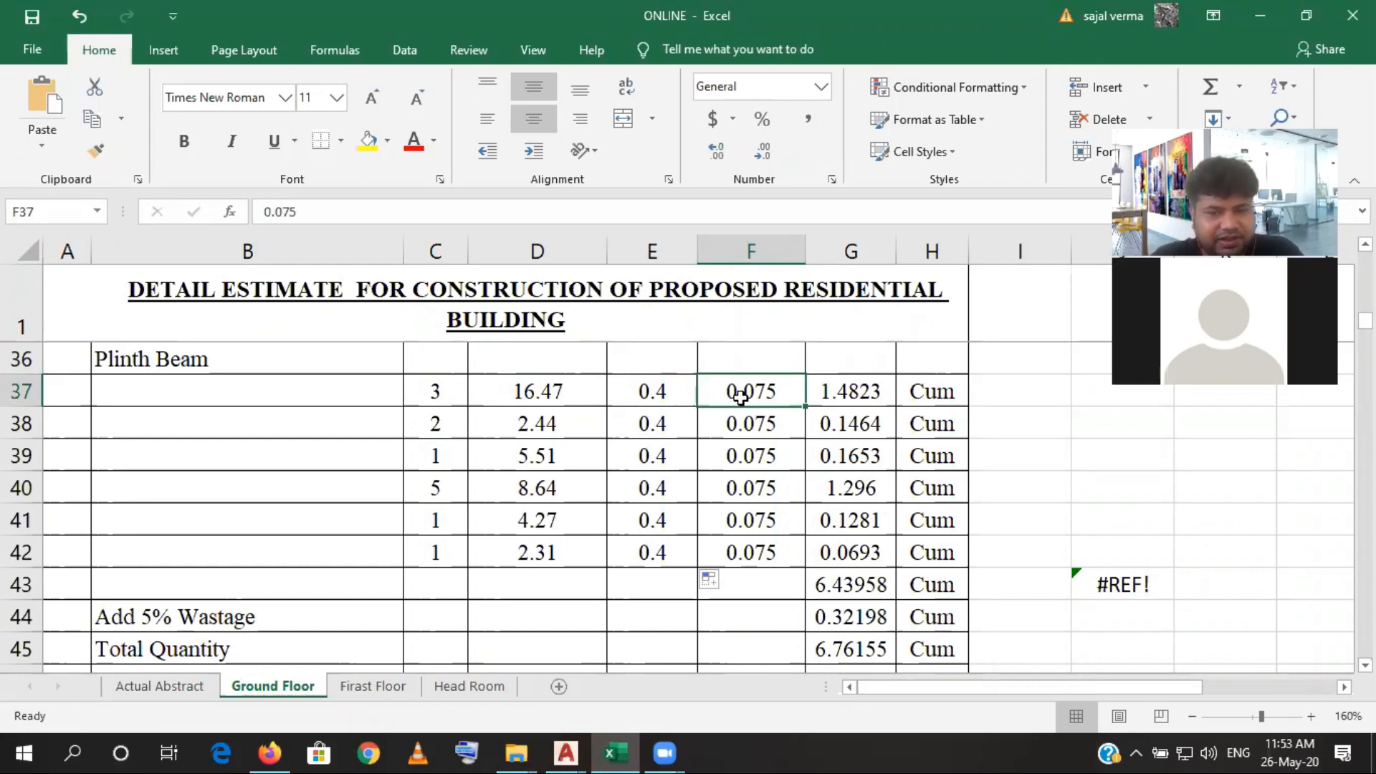
pyautogui.click(823, 393)
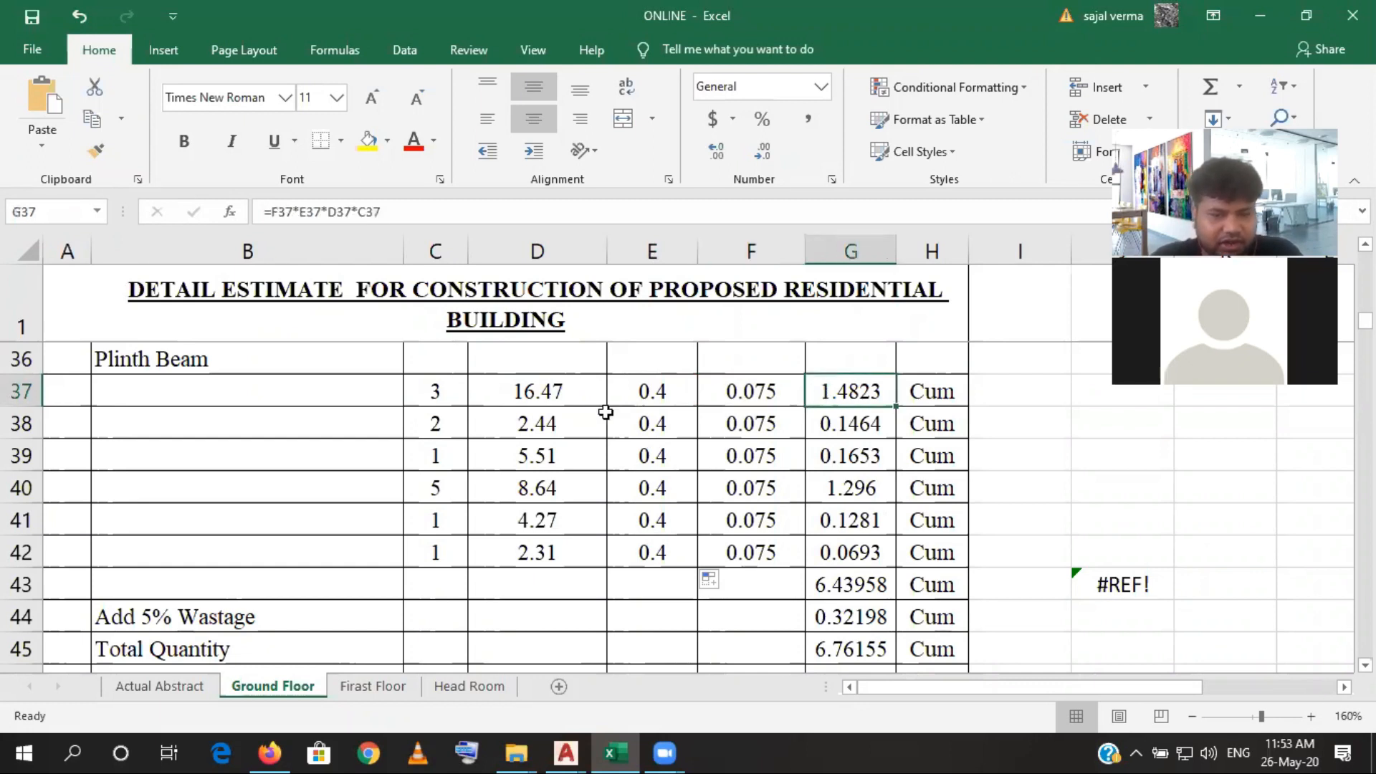
pyautogui.click(456, 431)
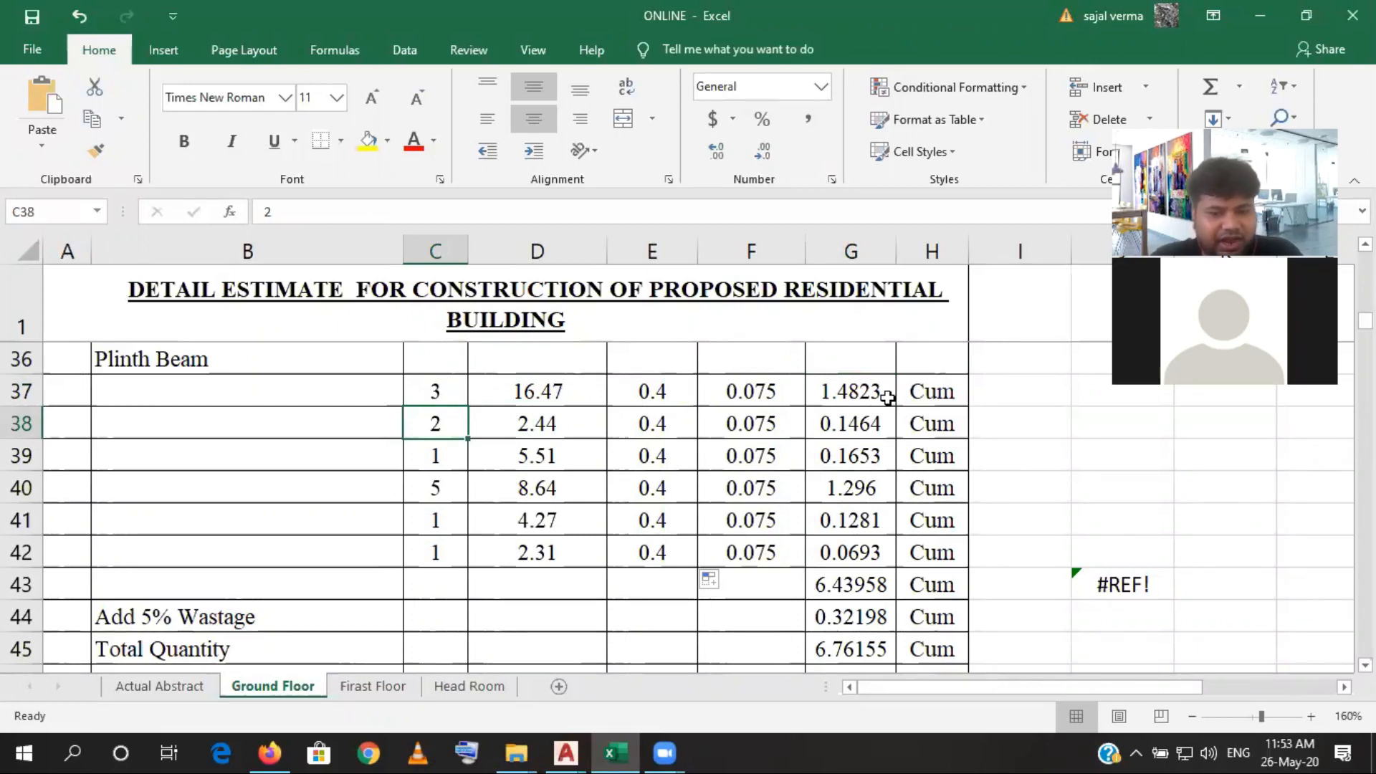
pyautogui.moveTo(577, 751)
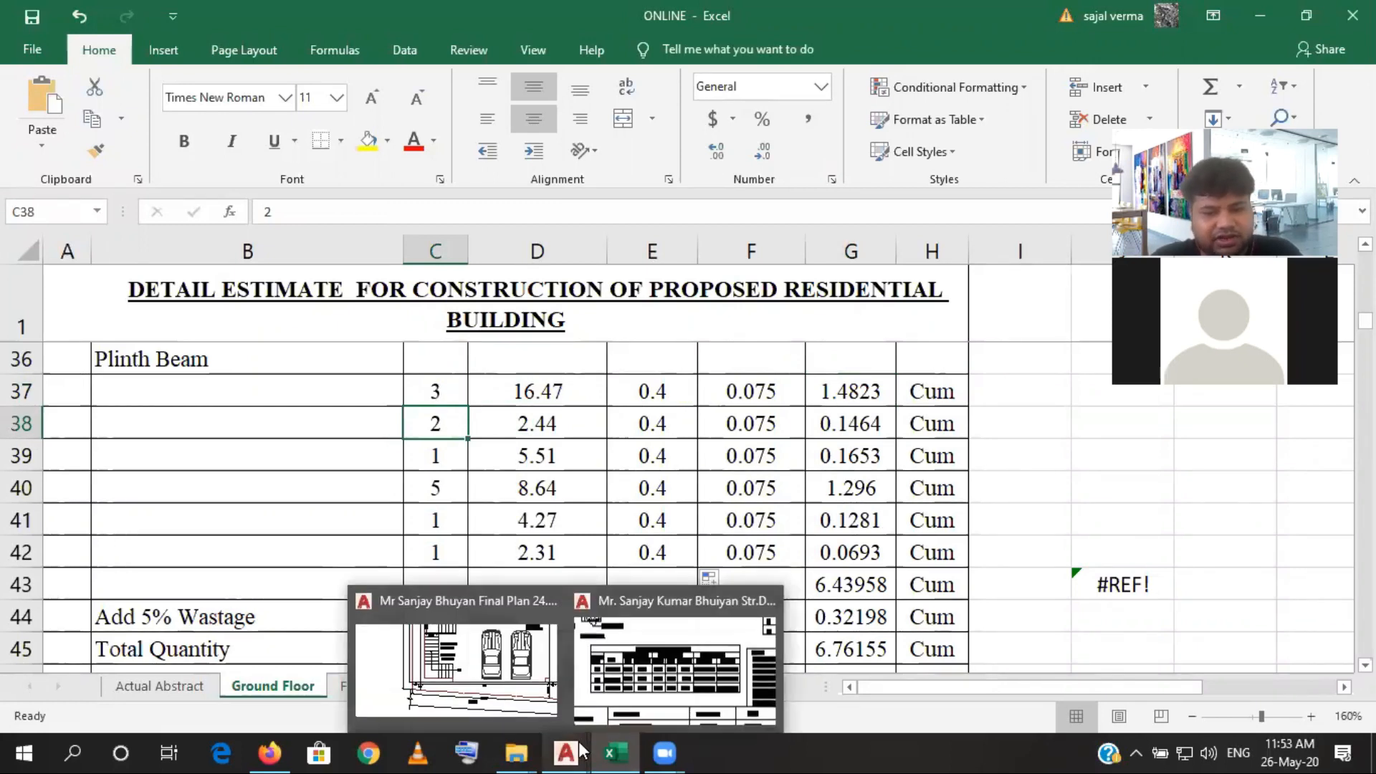
pyautogui.click(926, 569)
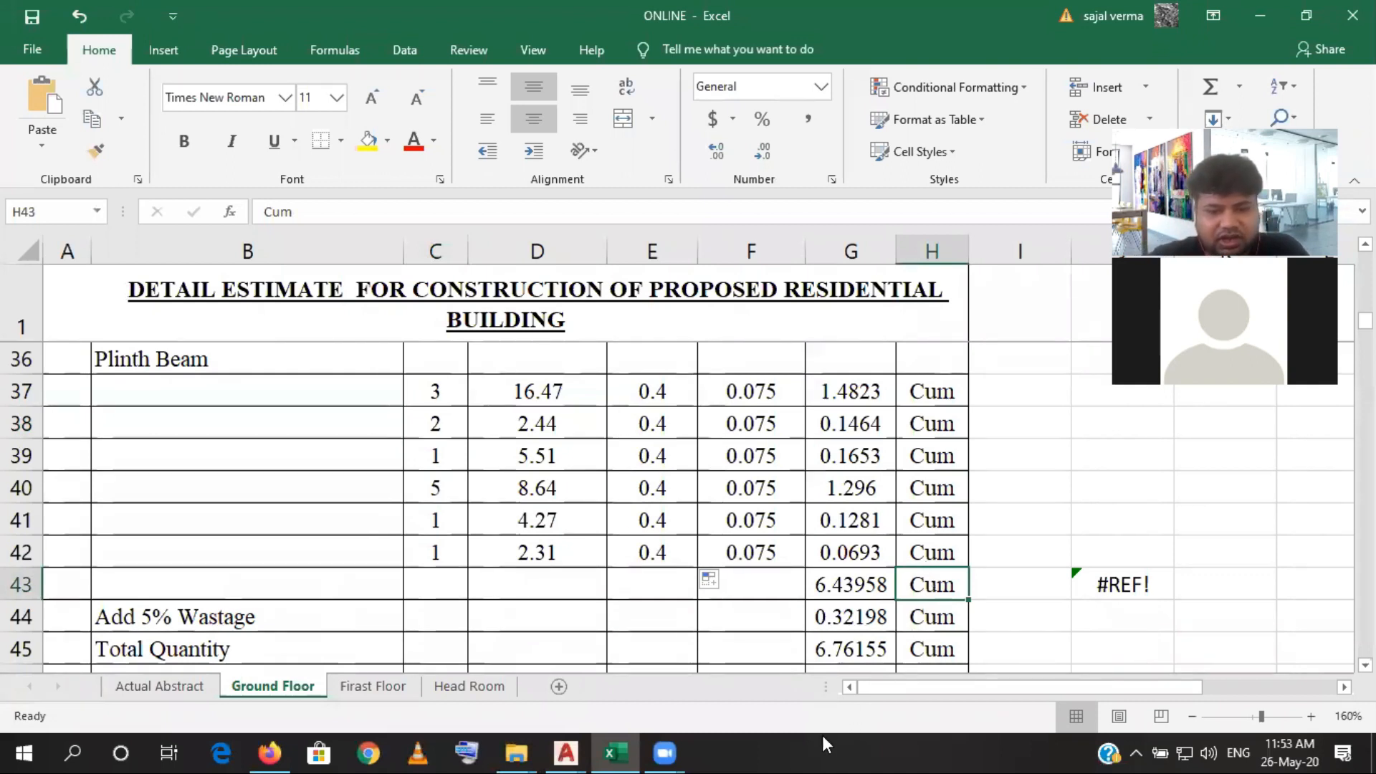
# - Switch to the structural drawing in AutoCAD and add a vertical linear dimension between the grid 4 and grid 2 plinth beams, inside the bay left of C5
pyautogui.moveTo(584, 750)
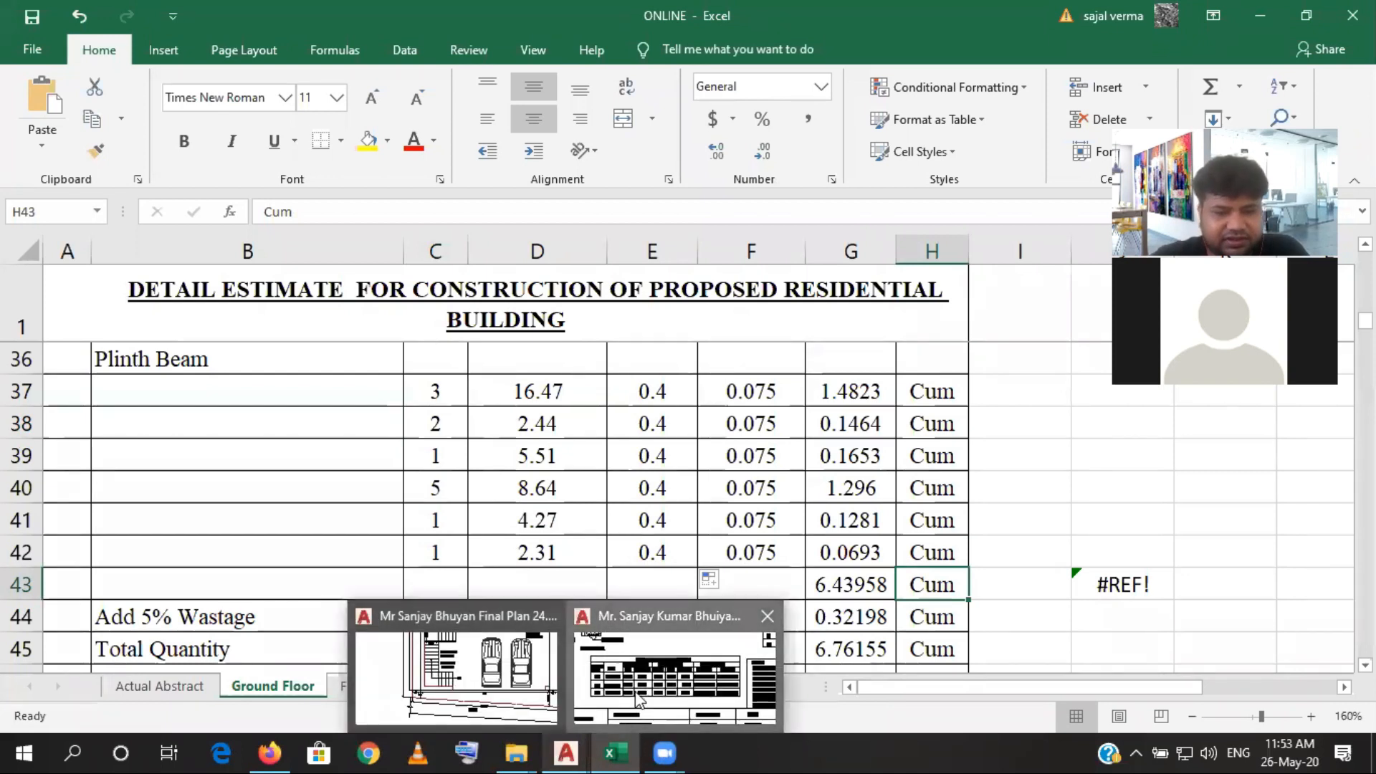
pyautogui.click(611, 719)
pyautogui.scroll(-6, 260, 679)
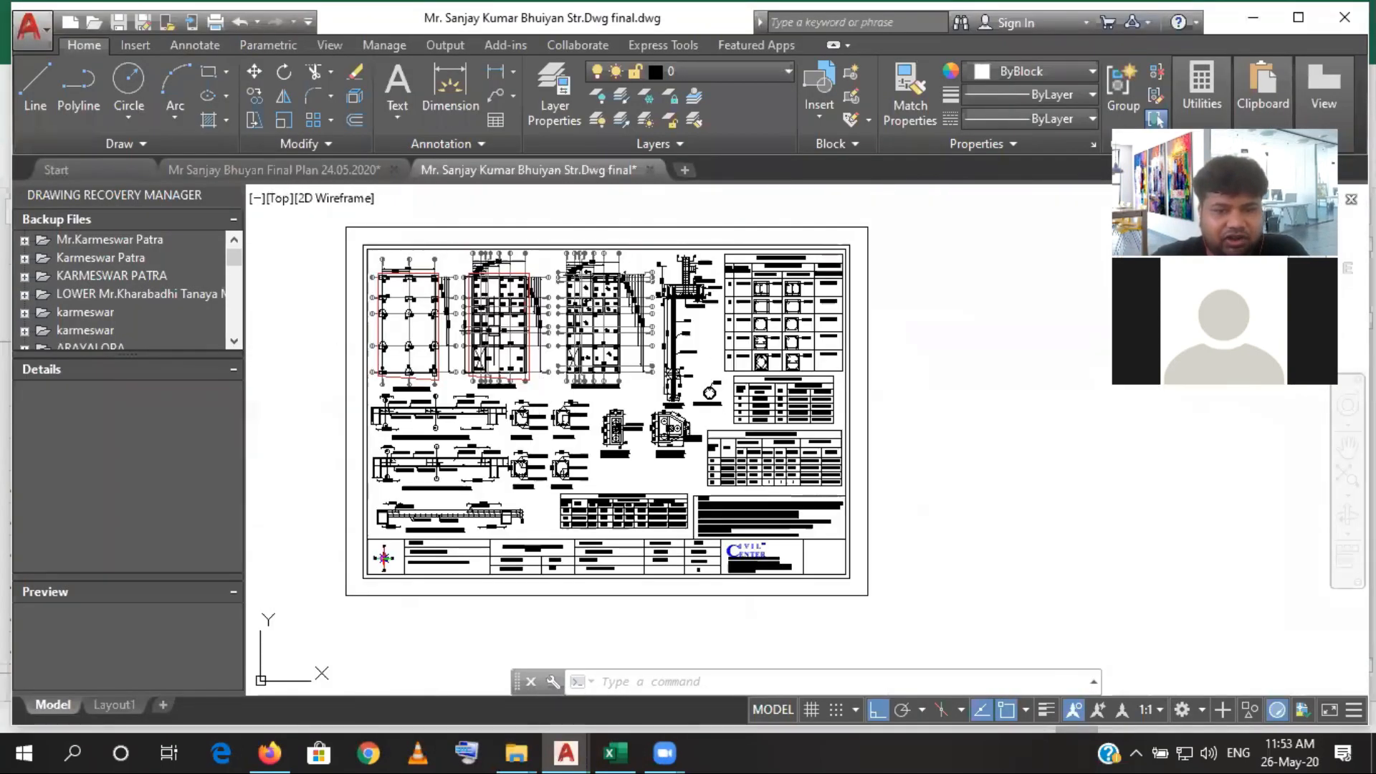
pyautogui.scroll(5, 495, 329)
pyautogui.moveTo(496, 329); pyautogui.dragTo(519, 465)
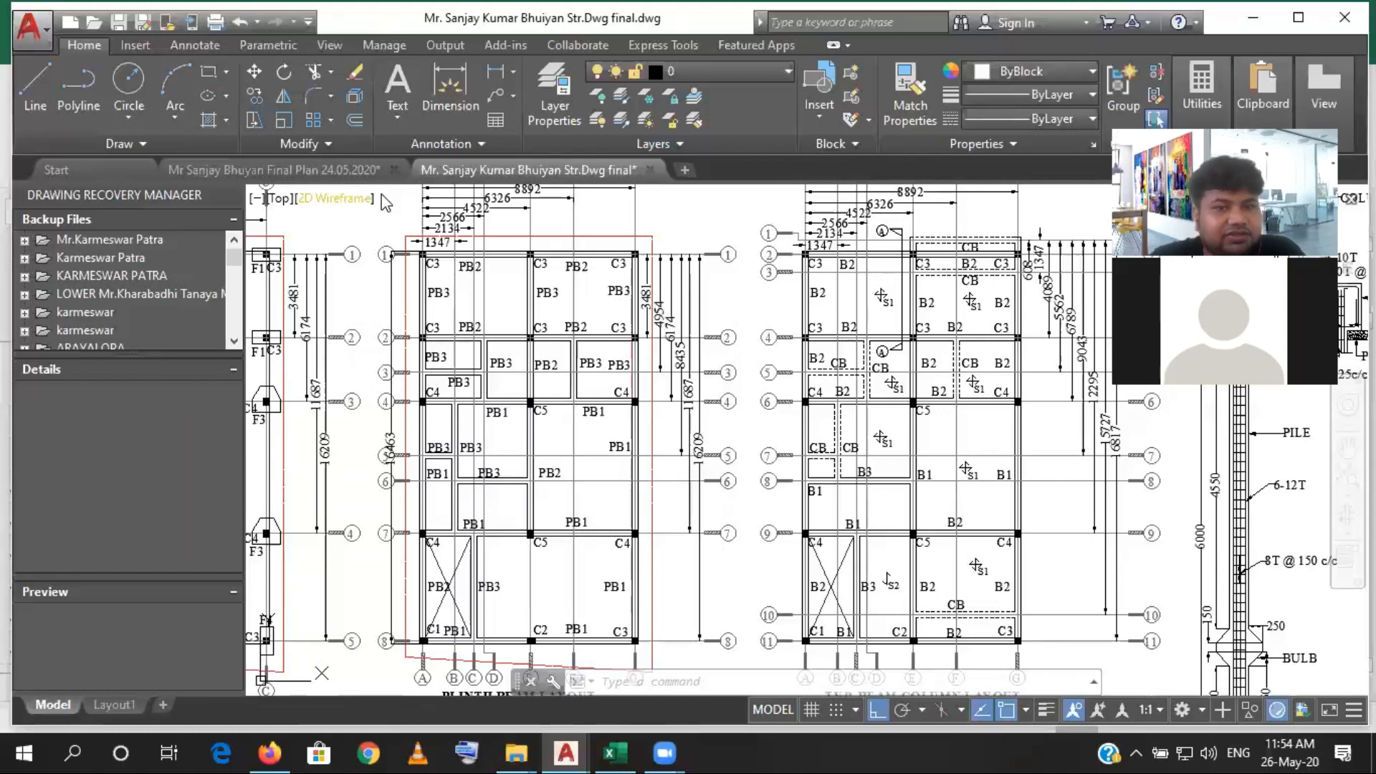
pyautogui.click(495, 76)
pyautogui.scroll(6, 502, 399)
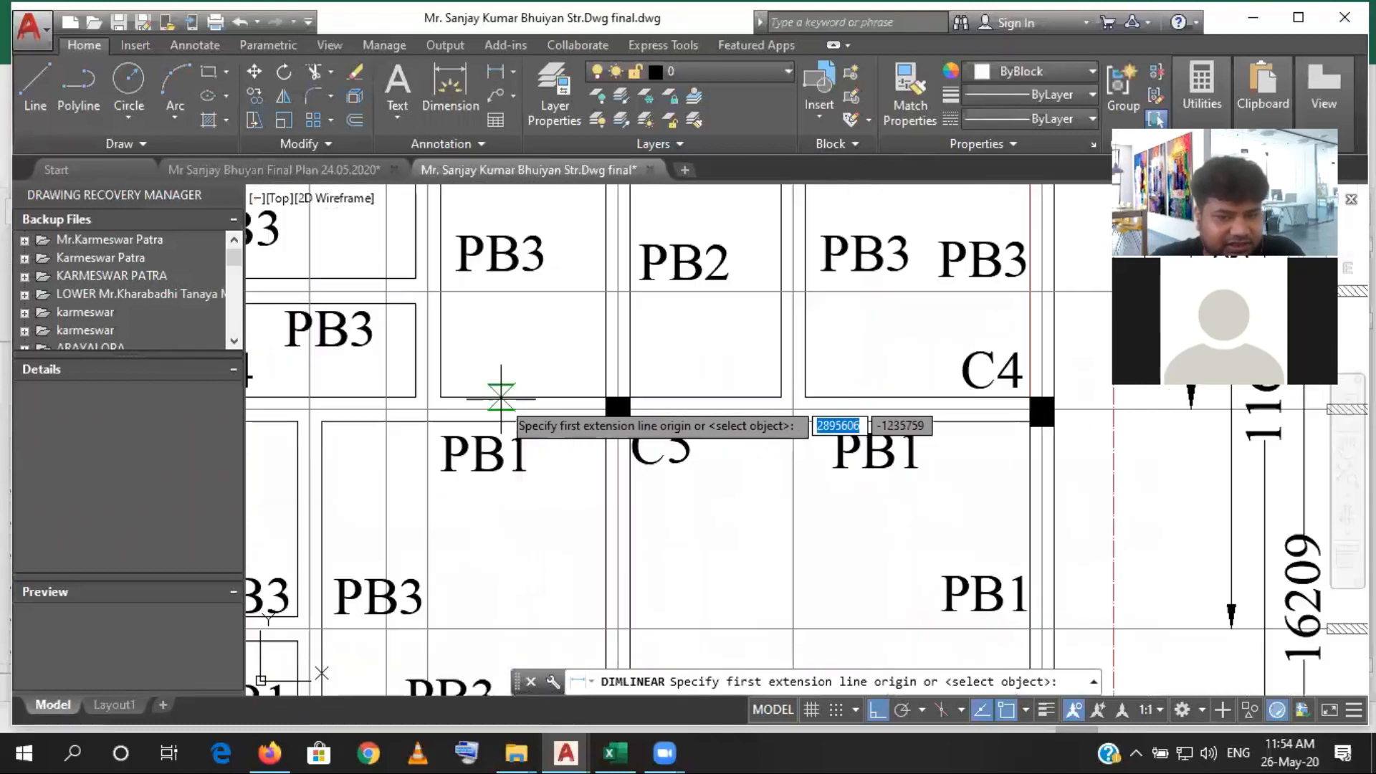
pyautogui.click(481, 397)
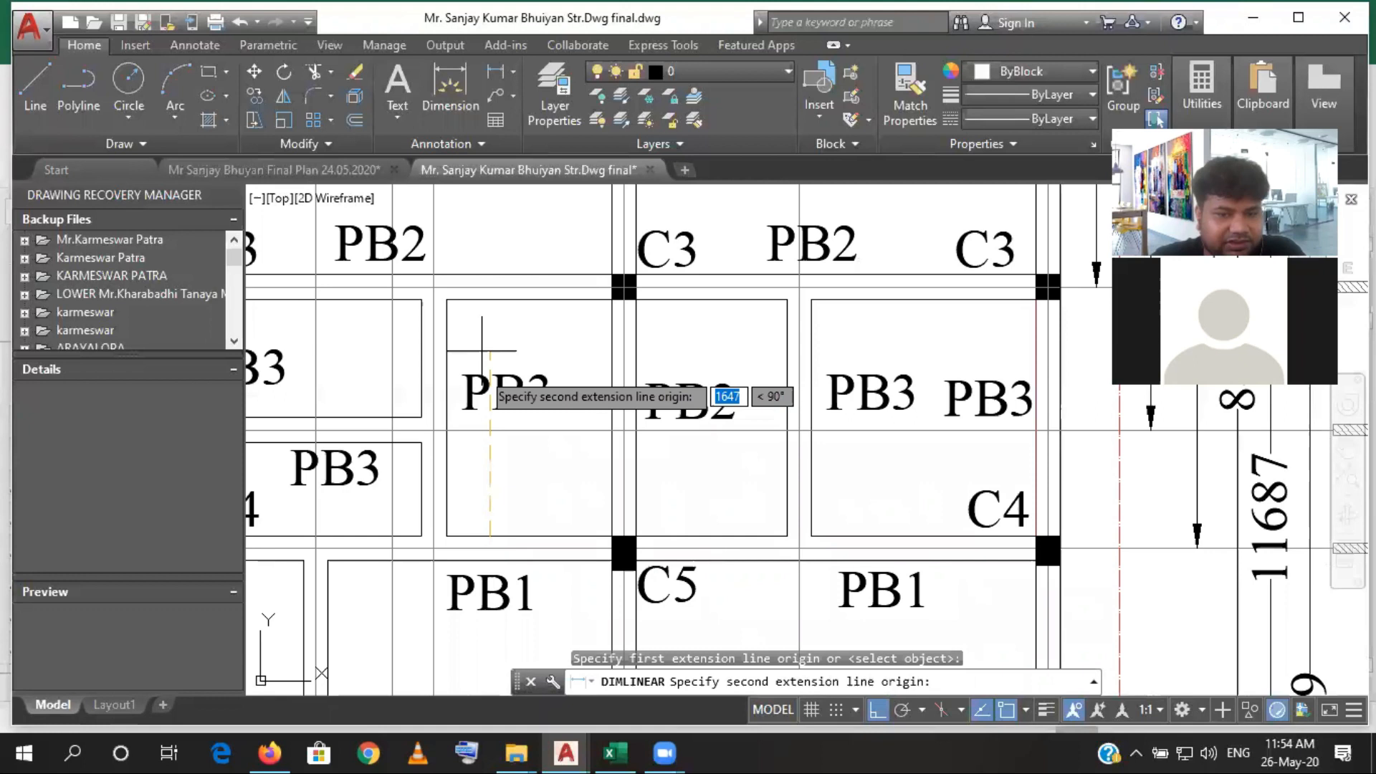
pyautogui.click(490, 310)
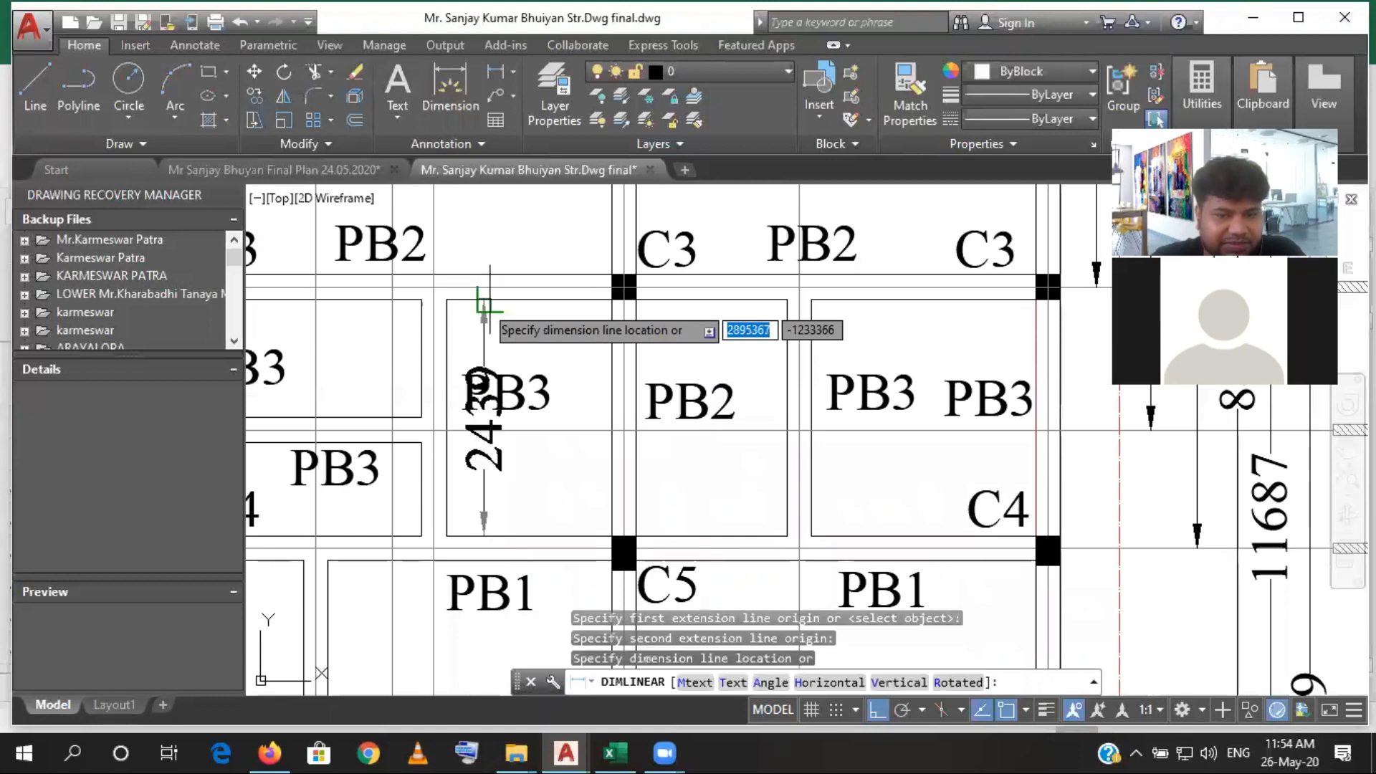
pyautogui.click(566, 430)
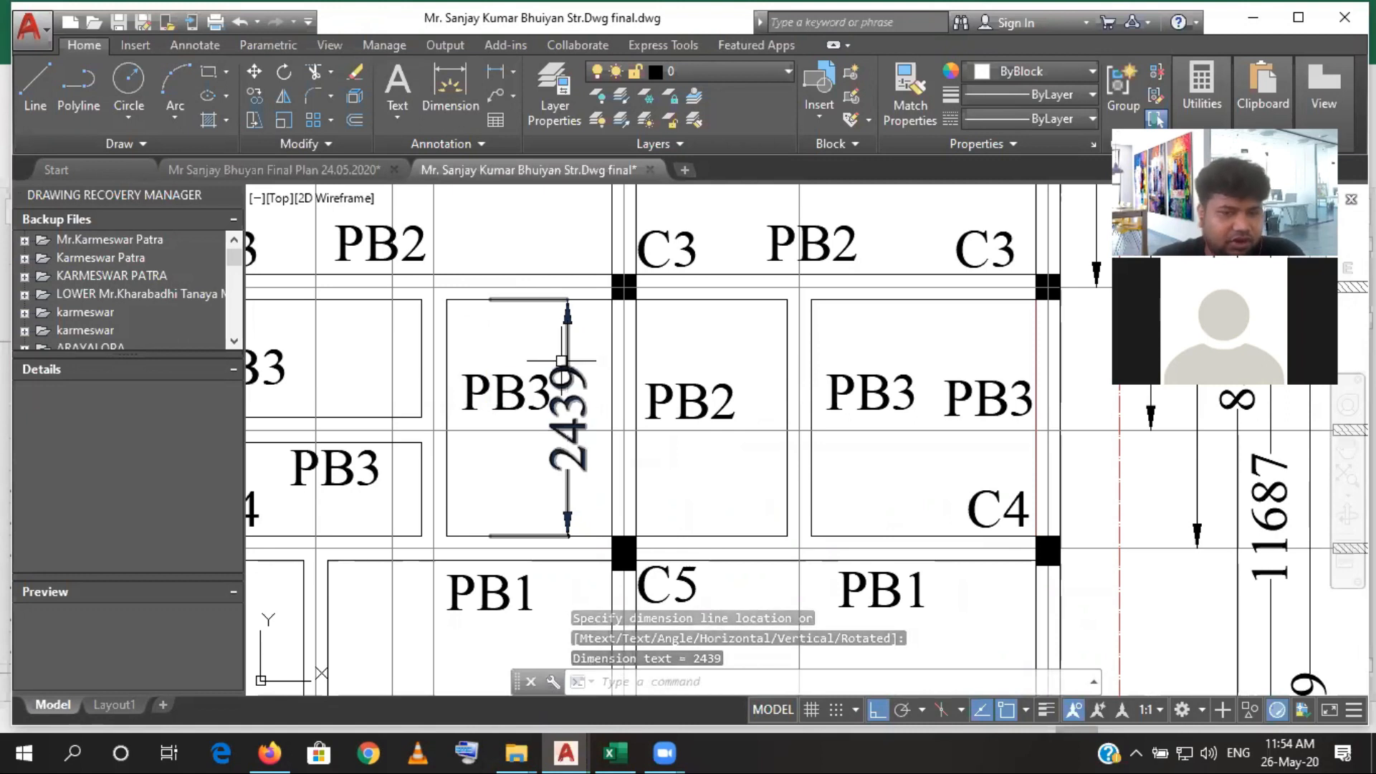
# - Switch to Excel and compare the length of the second Plinth Beam row in D38 with the new AutoCAD dimension
pyautogui.click(616, 753)
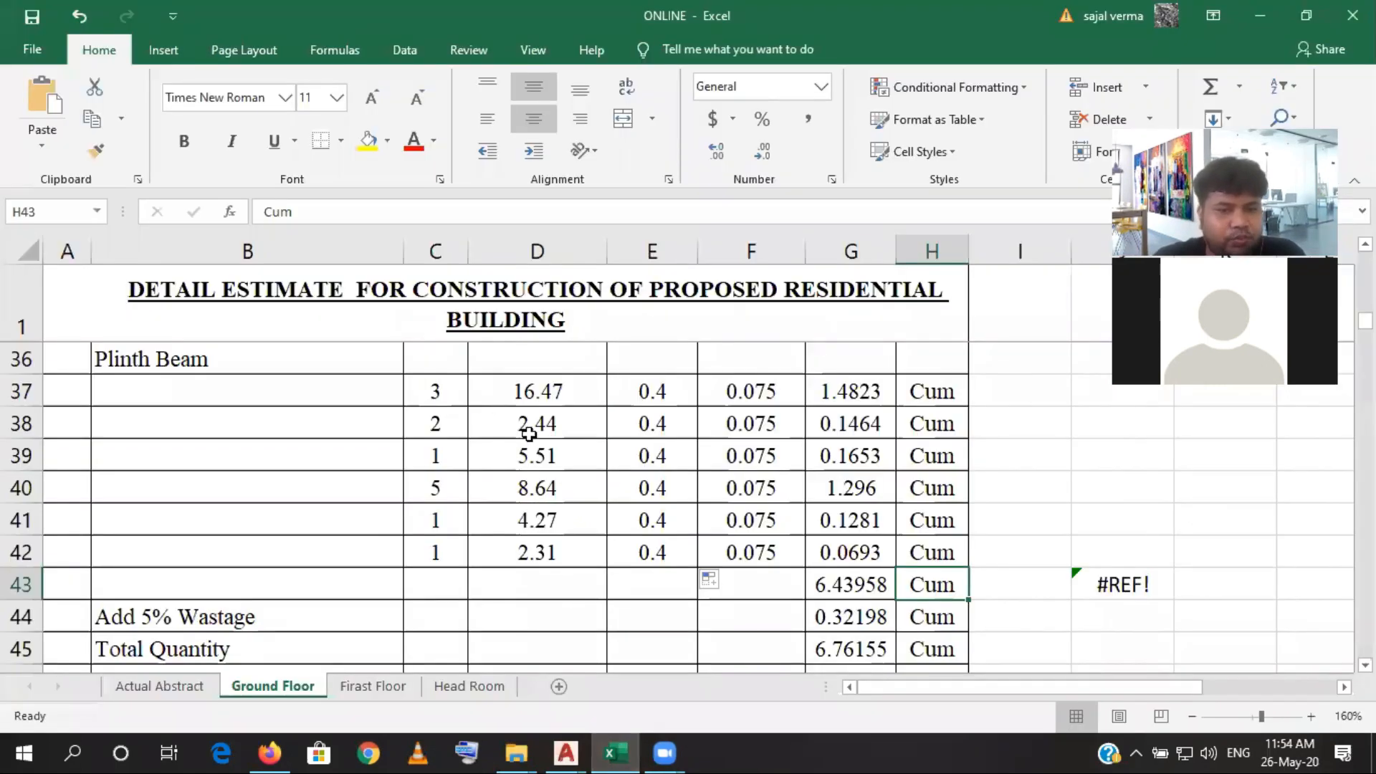
pyautogui.click(633, 745)
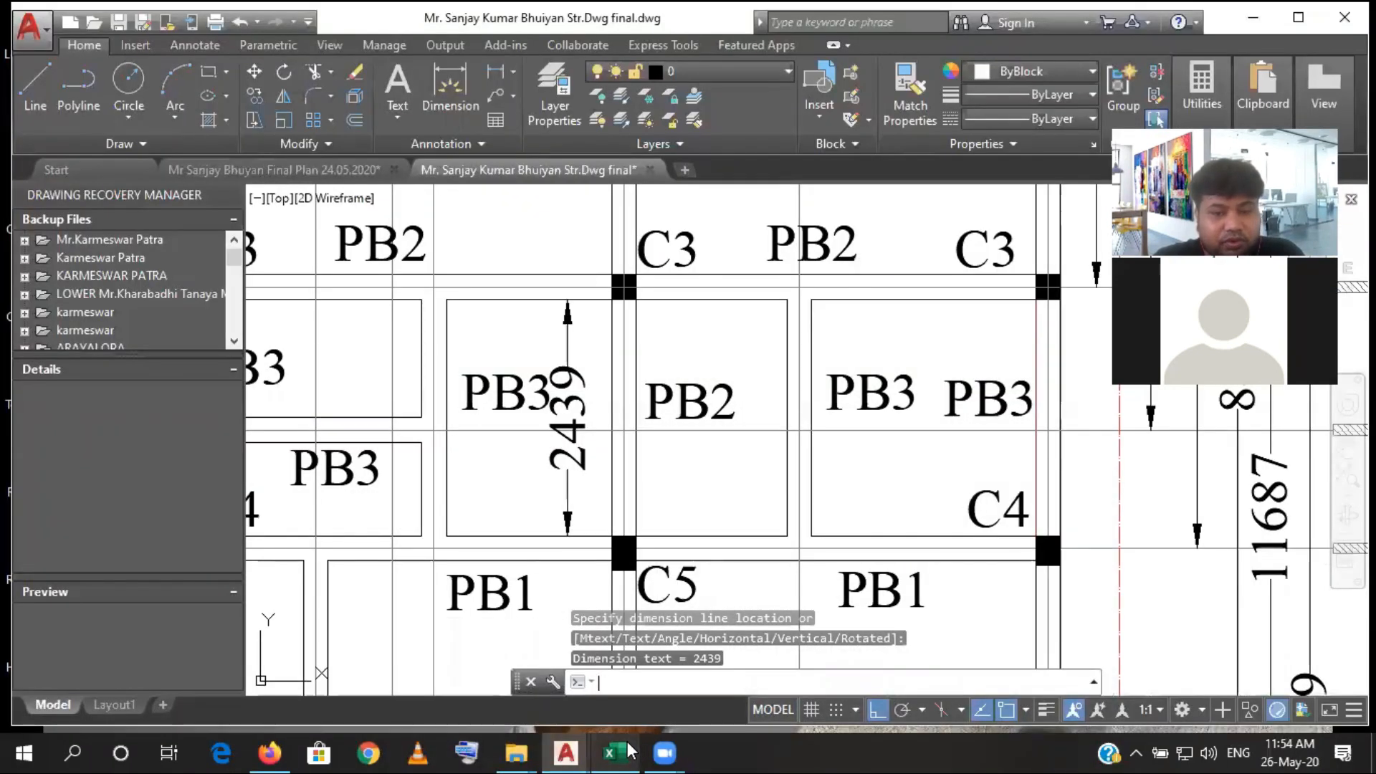
pyautogui.click(629, 750)
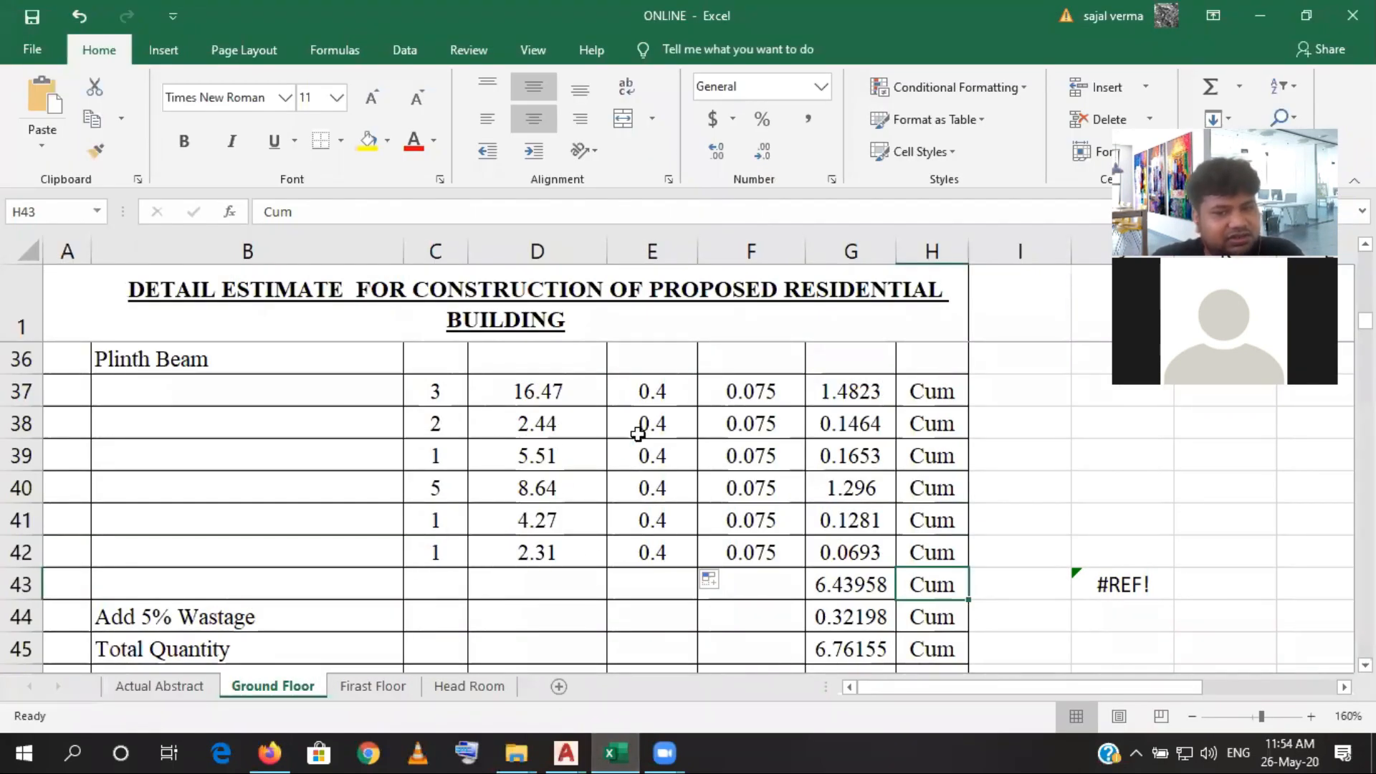
# - Switch to AutoCAD and add a vertical linear dimension between the grid 7 and grid 4 plinth beams, inside the narrow PB3/PB1 bay
pyautogui.click(611, 749)
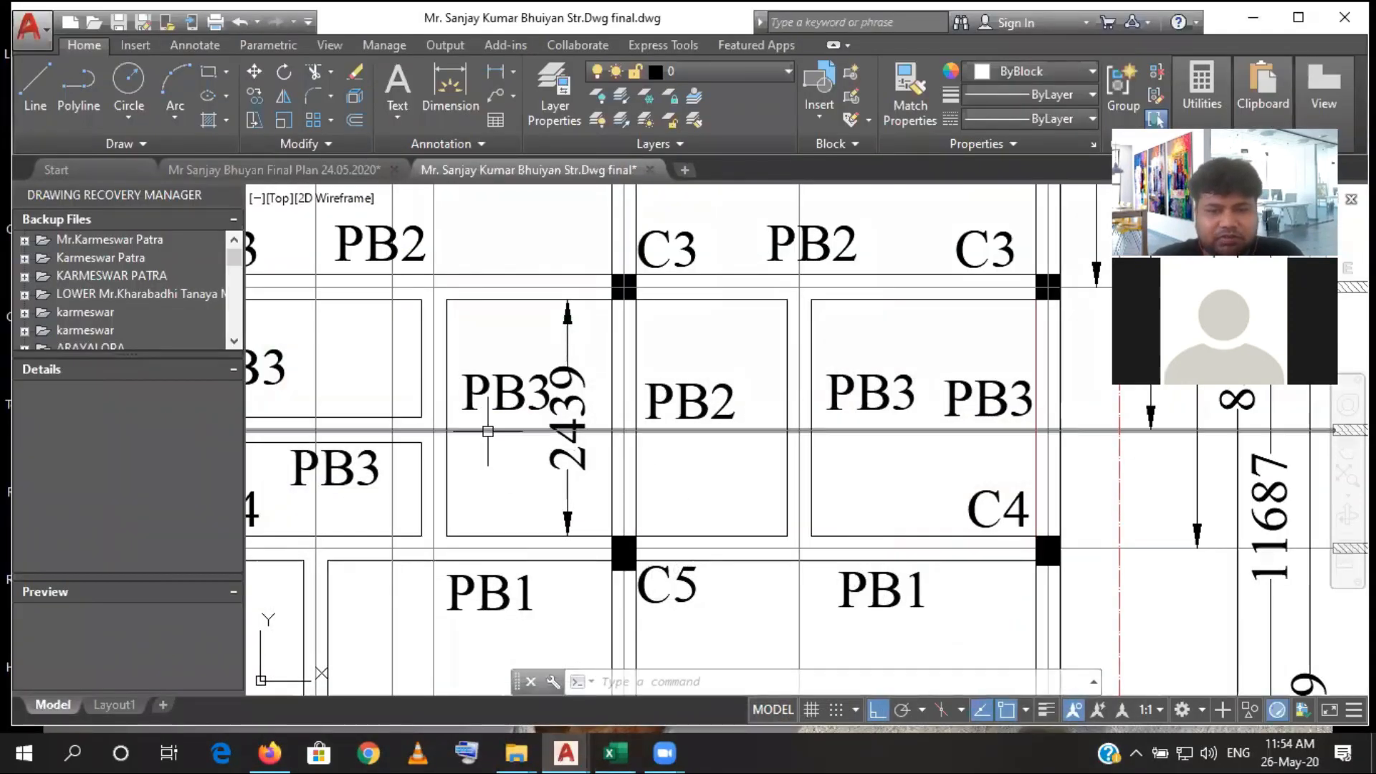
pyautogui.scroll(-4, 725, 440)
pyautogui.moveTo(626, 502); pyautogui.dragTo(630, 393)
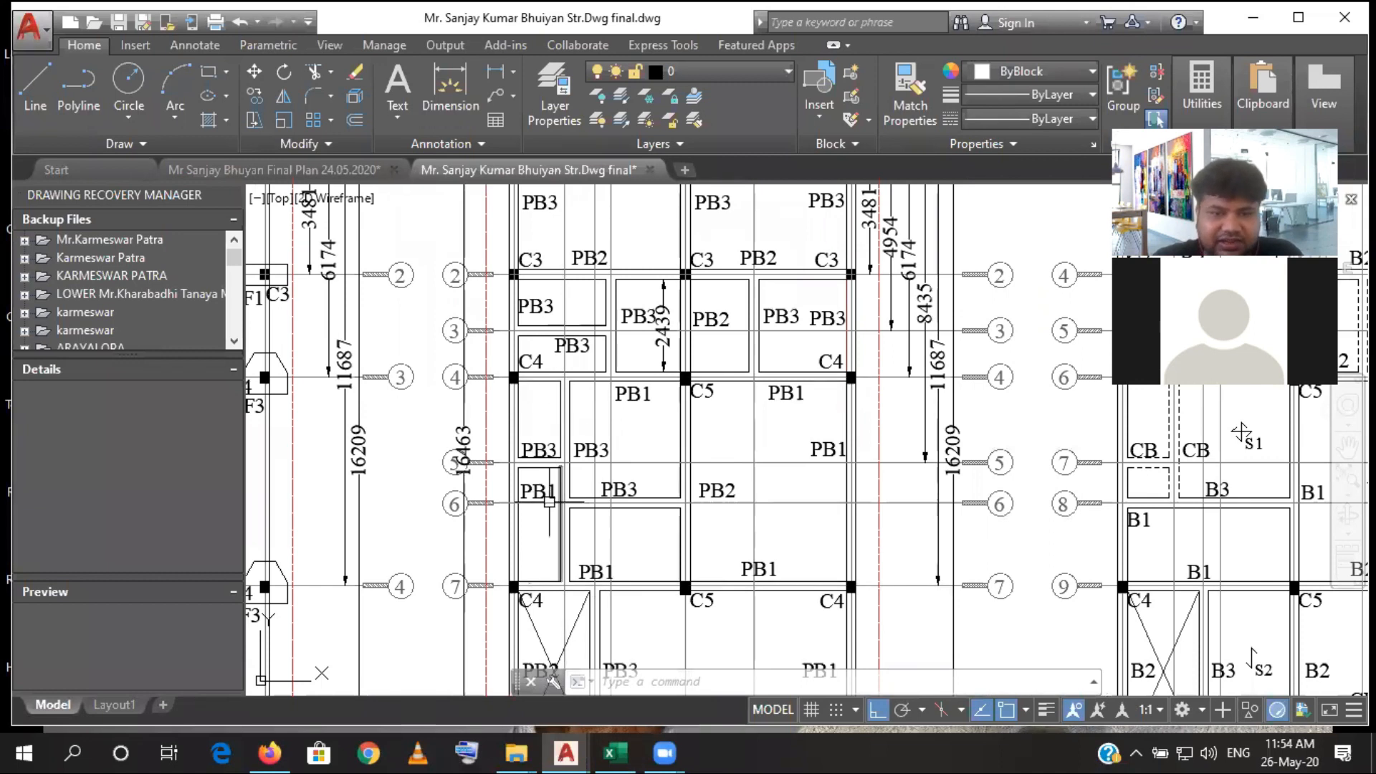
pyautogui.click(493, 78)
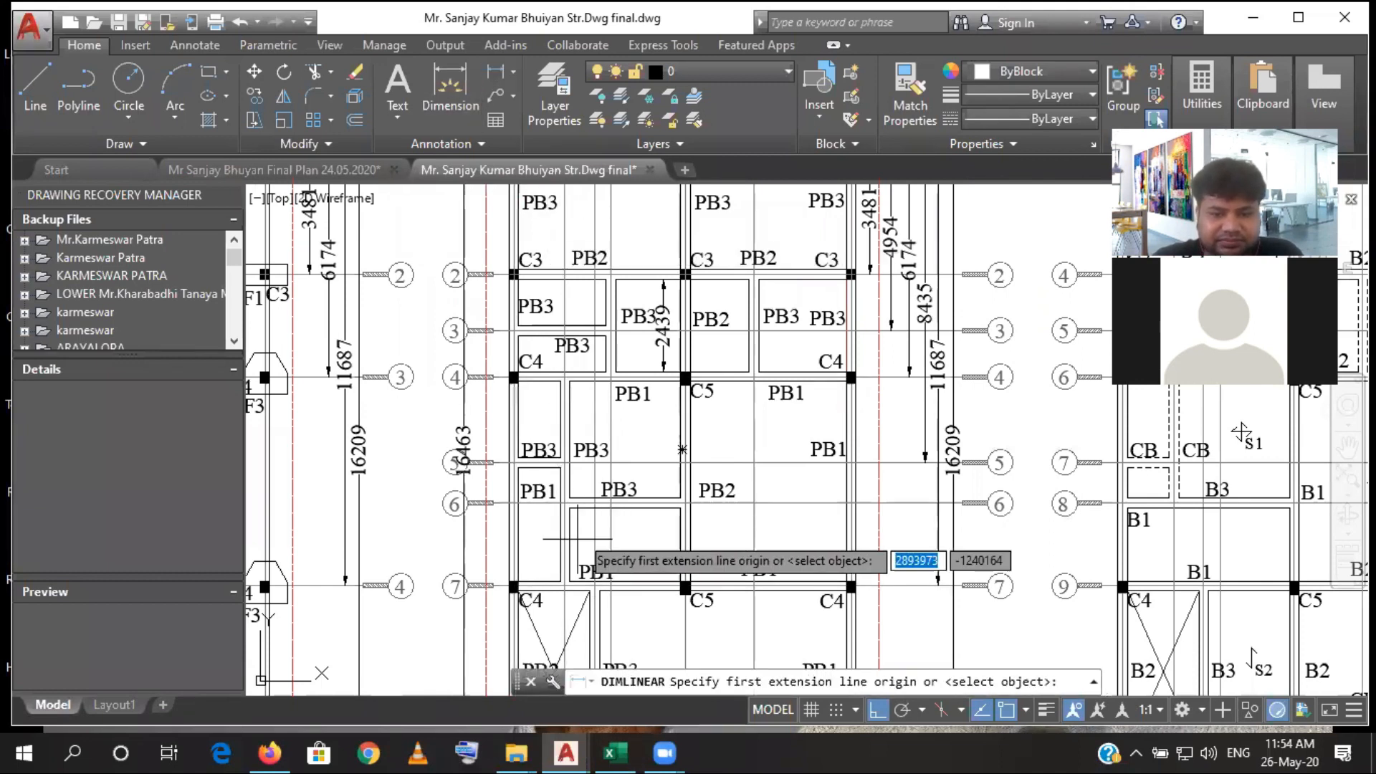
pyautogui.click(558, 579)
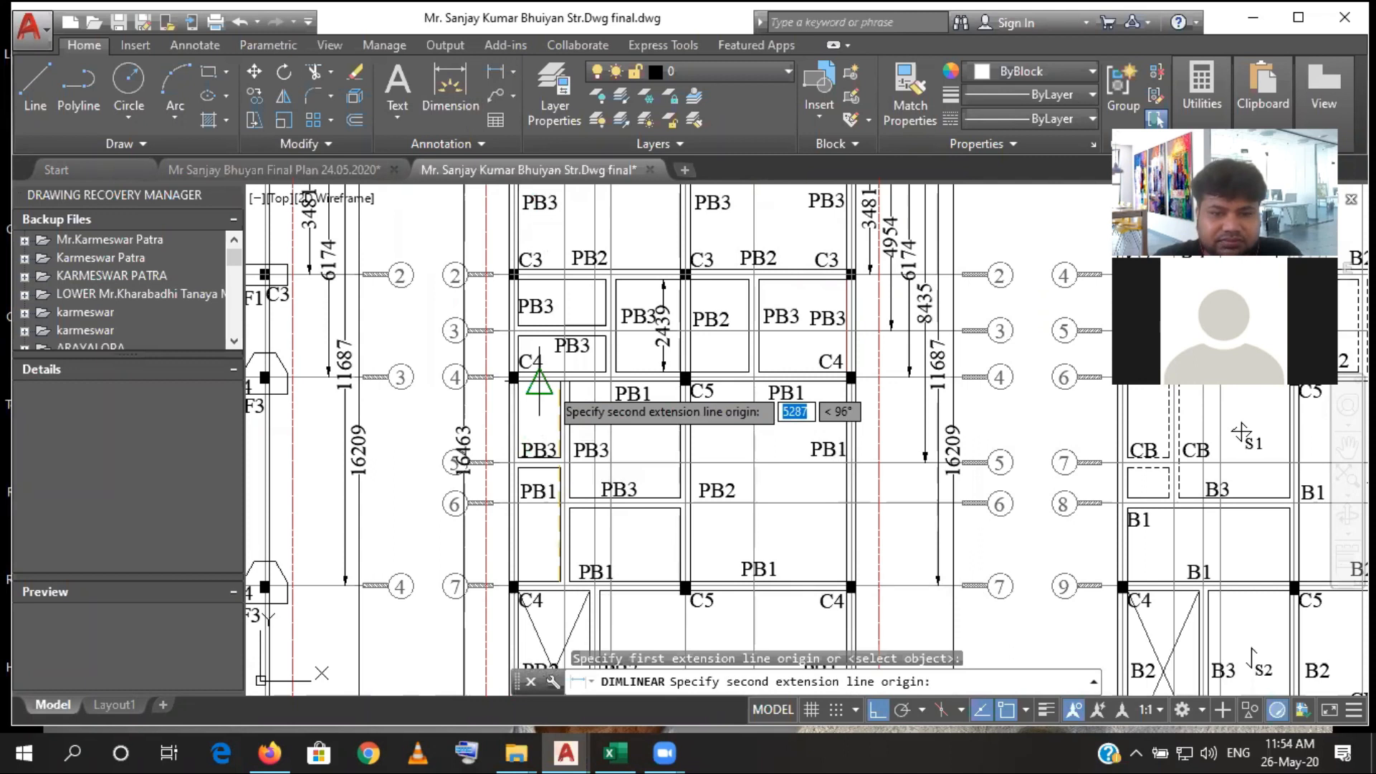
pyautogui.click(542, 383)
pyautogui.click(541, 413)
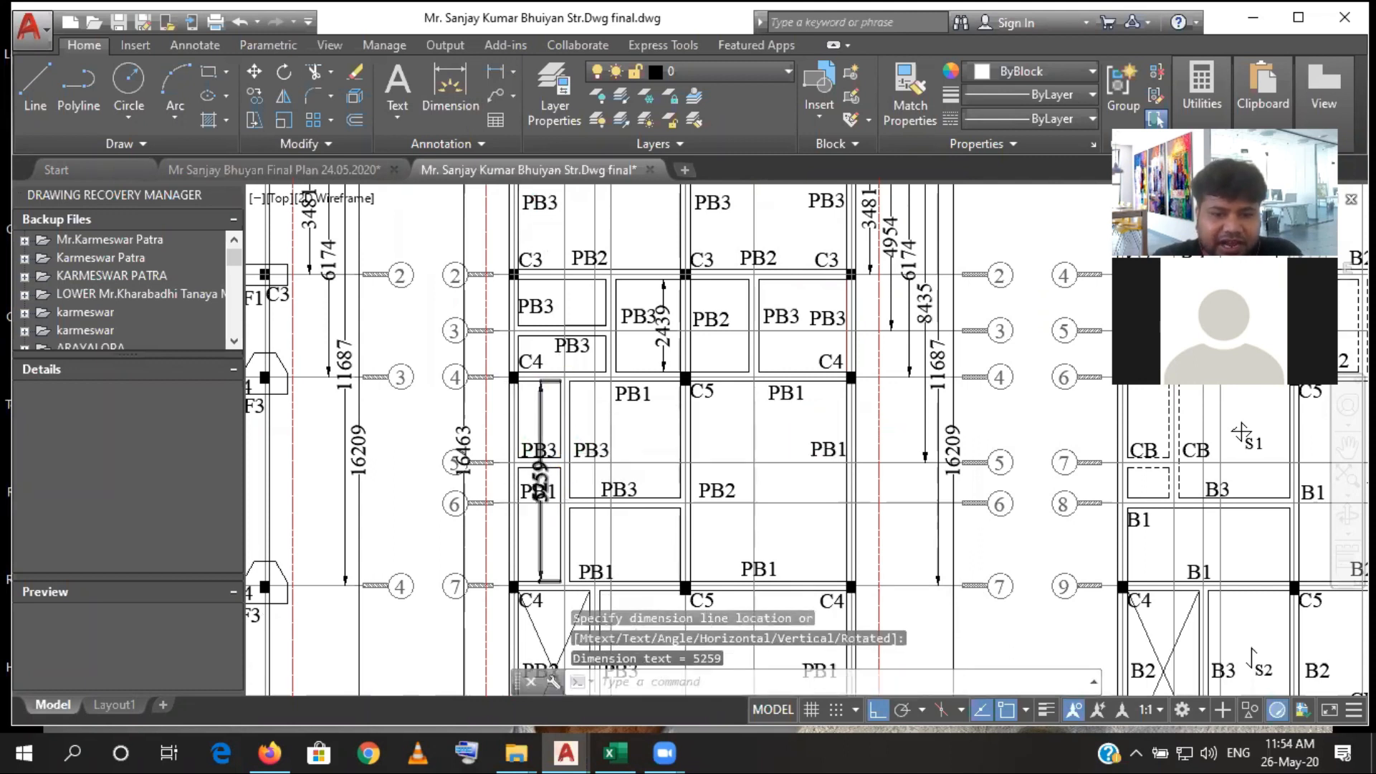
# - Move the new dimension line between grids 4 and 7 horizontally into the wider bay, just left of the C5 column line
pyautogui.scroll(5, 523, 502)
pyautogui.scroll(-3, 527, 465)
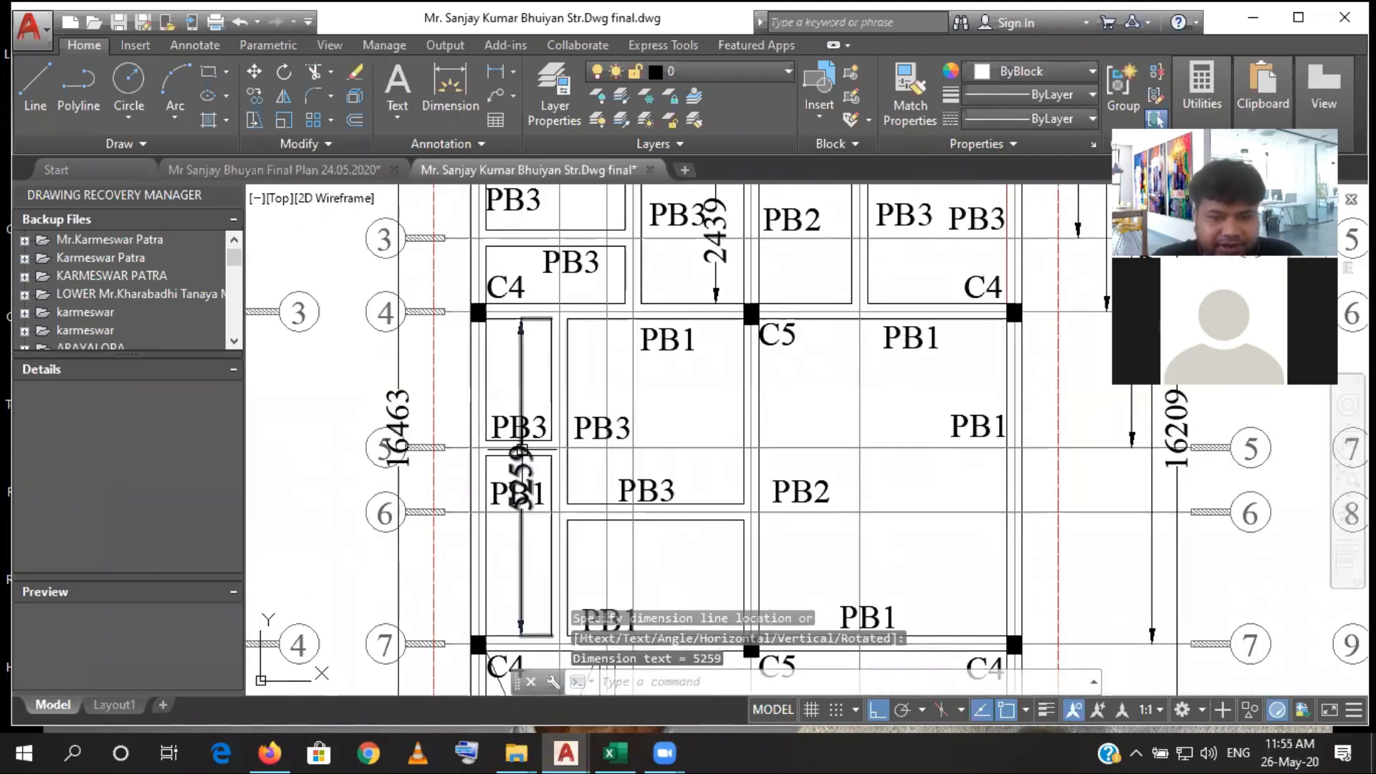
pyautogui.click(522, 450)
pyautogui.click(521, 477)
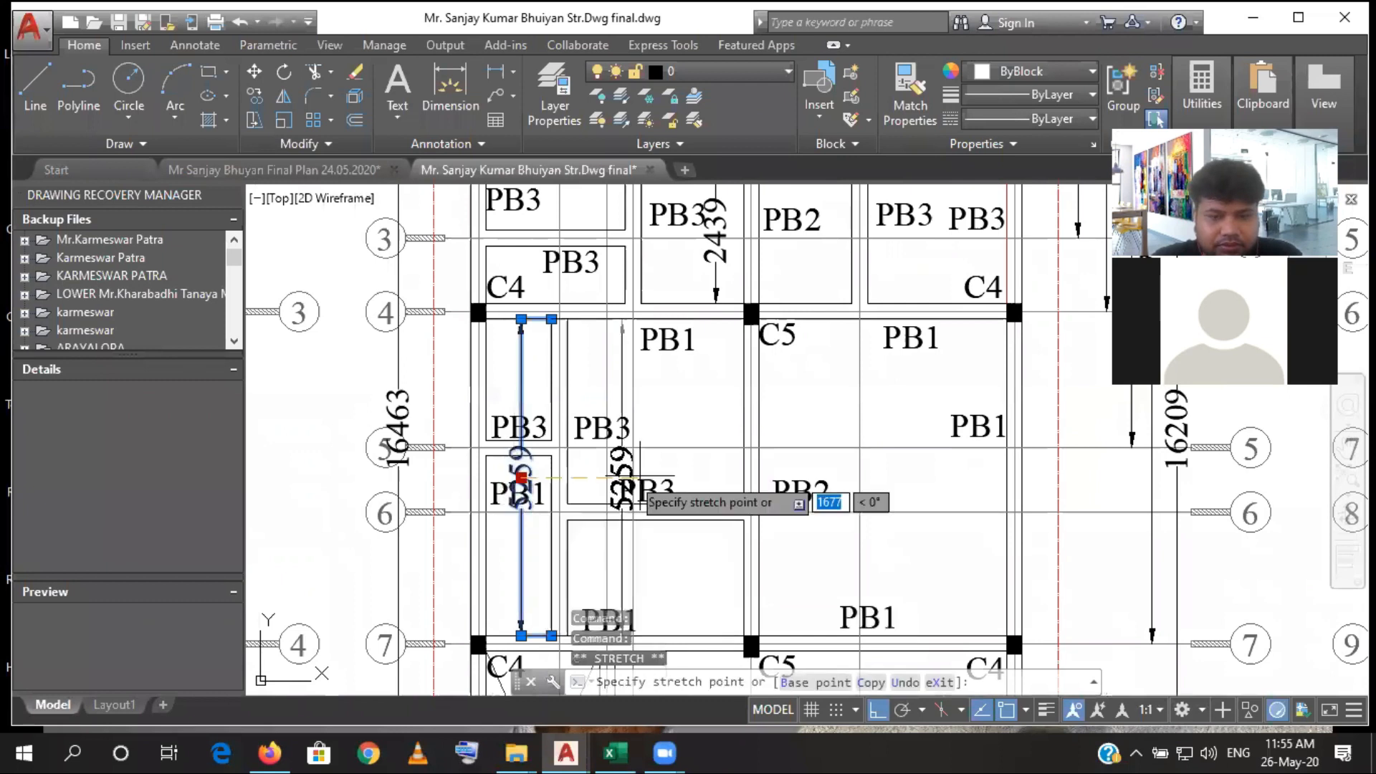
pyautogui.click(714, 477)
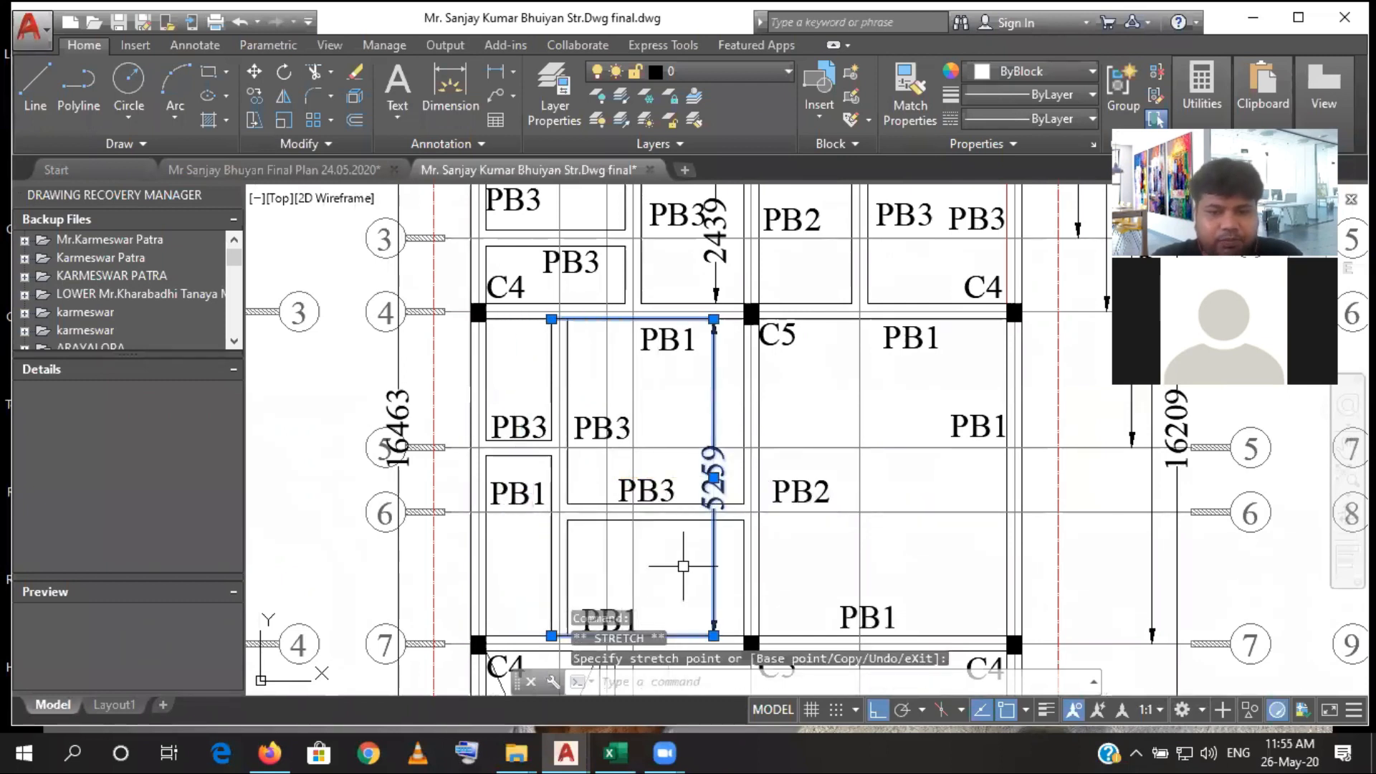
pyautogui.press('Escape')
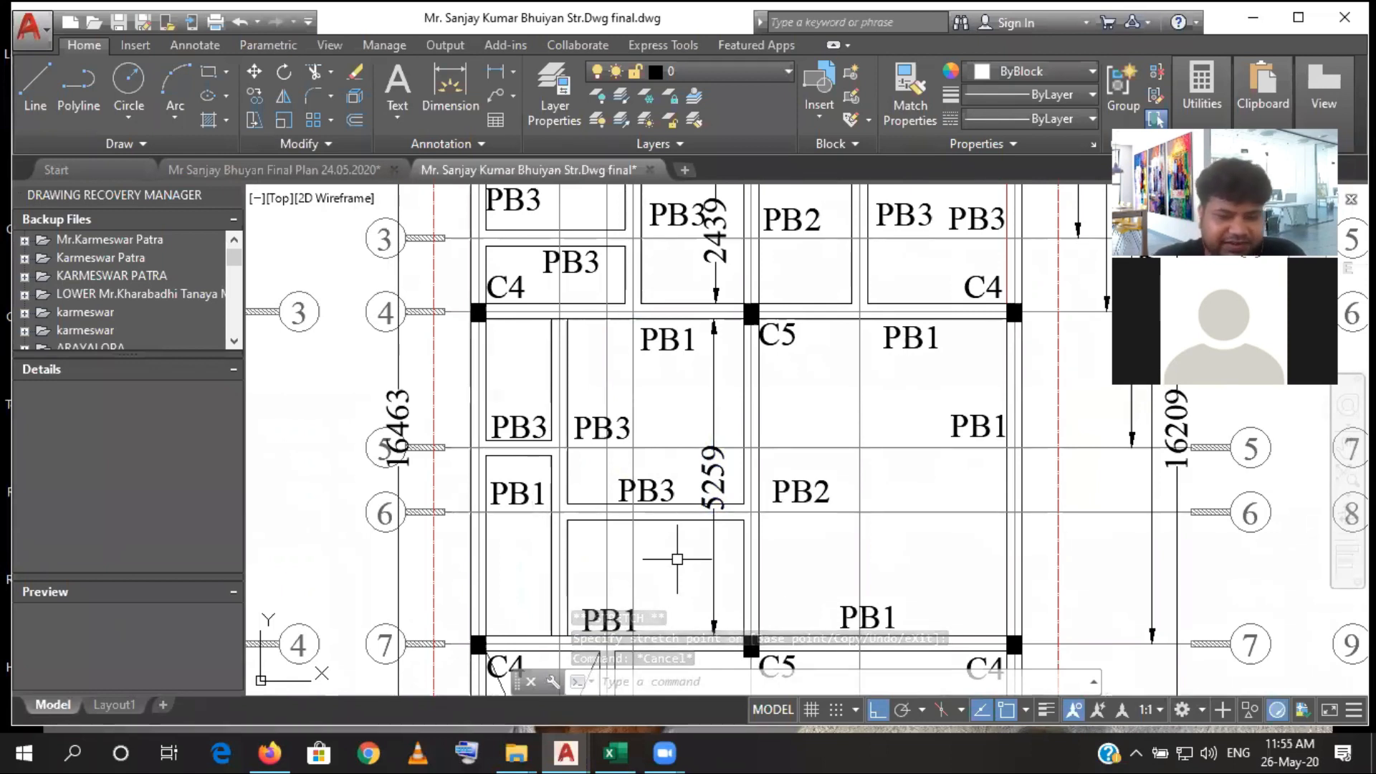
# - Switch to Excel and set the length of the third Plinth Beam row in D39 to 5.26
pyautogui.click(616, 751)
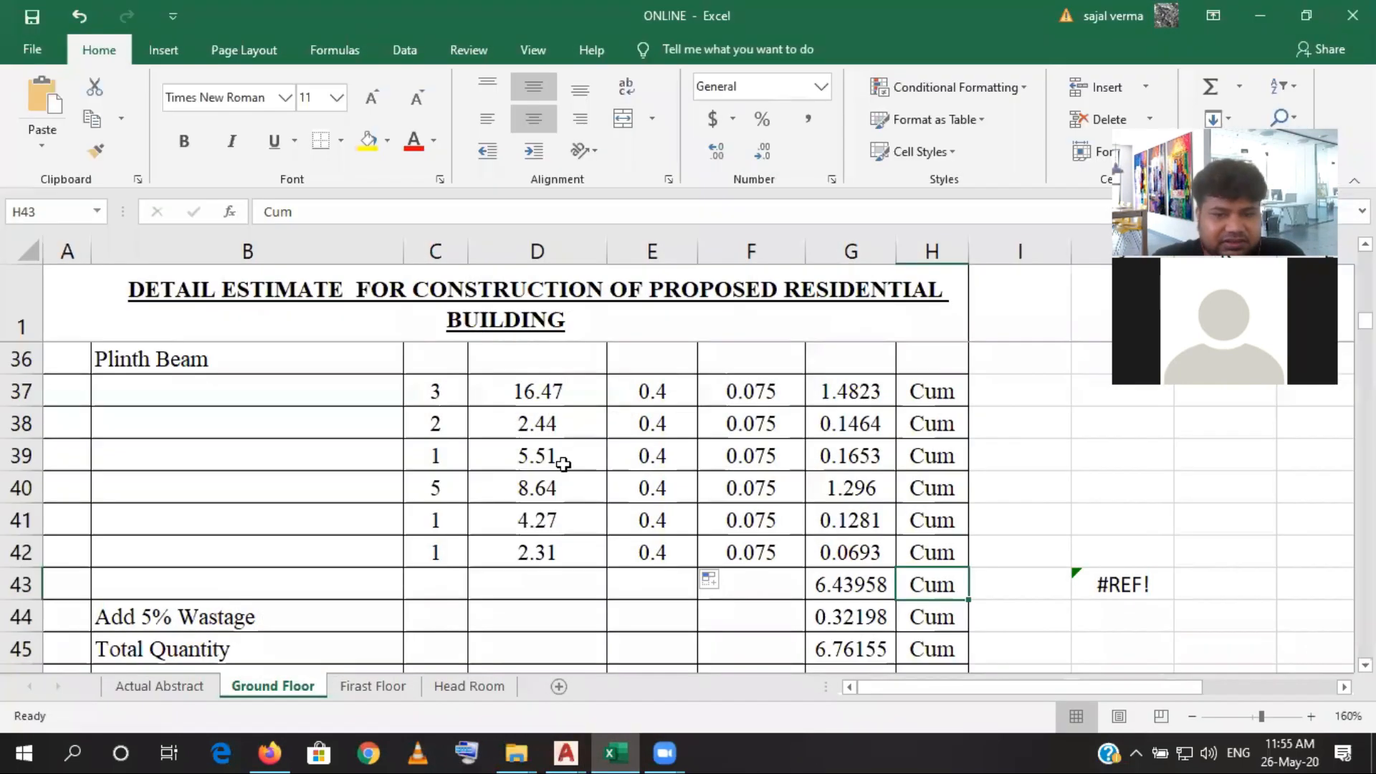
pyautogui.click(564, 462)
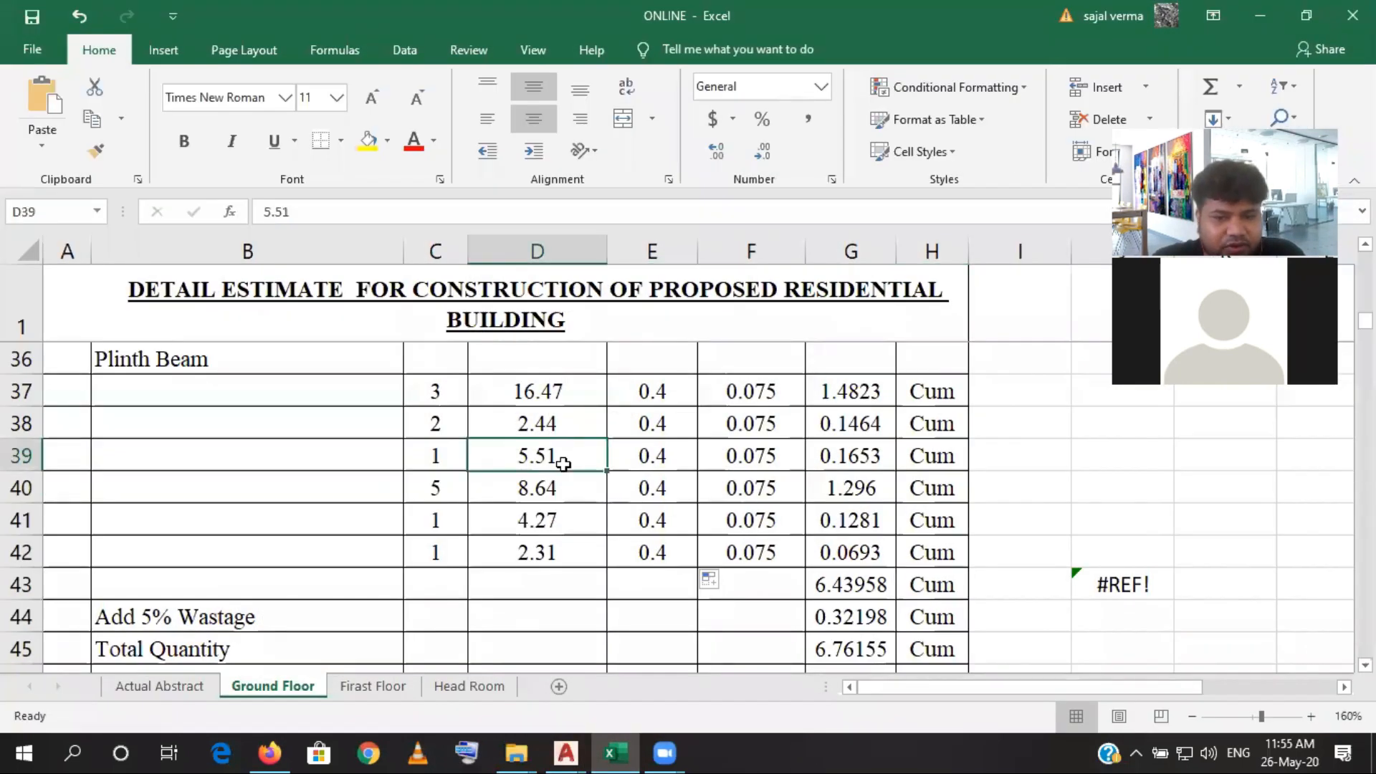
pyautogui.click(339, 212)
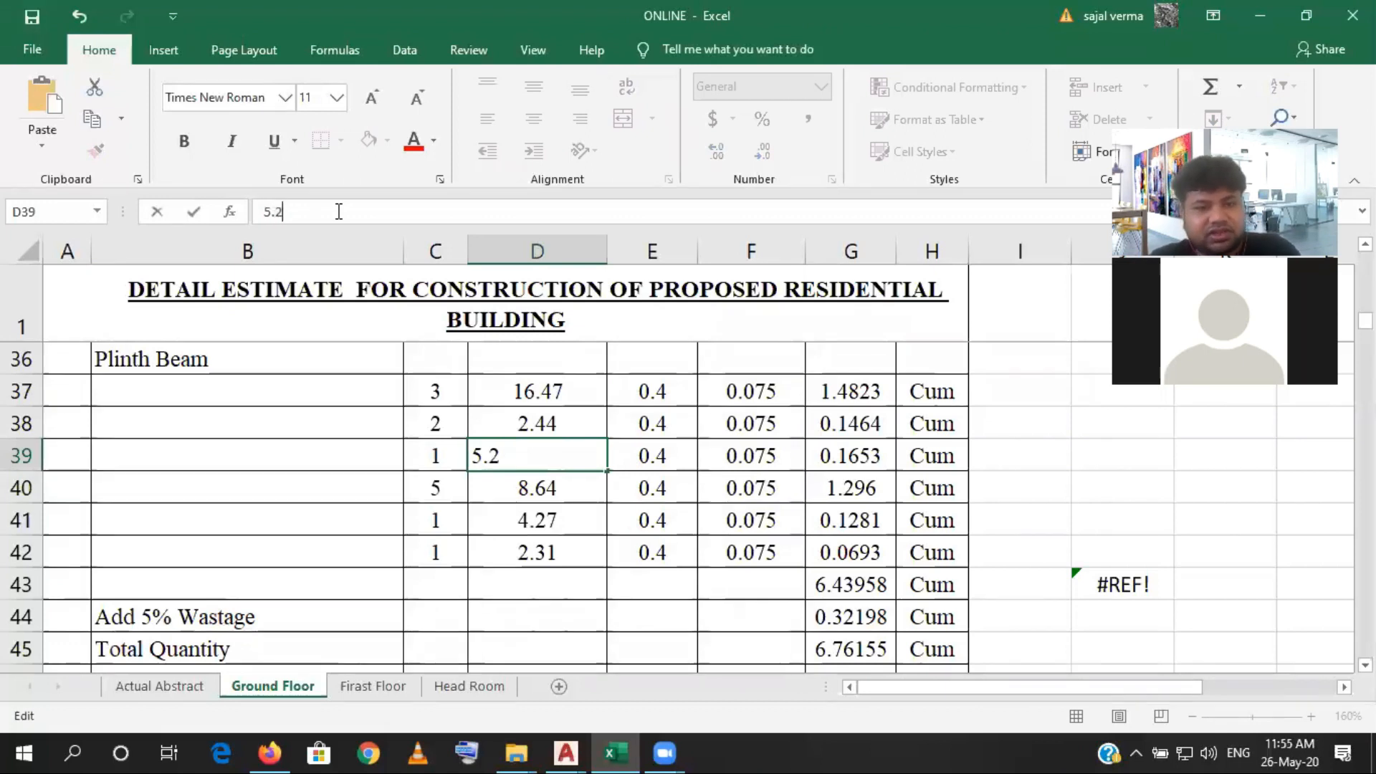
pyautogui.write('6')
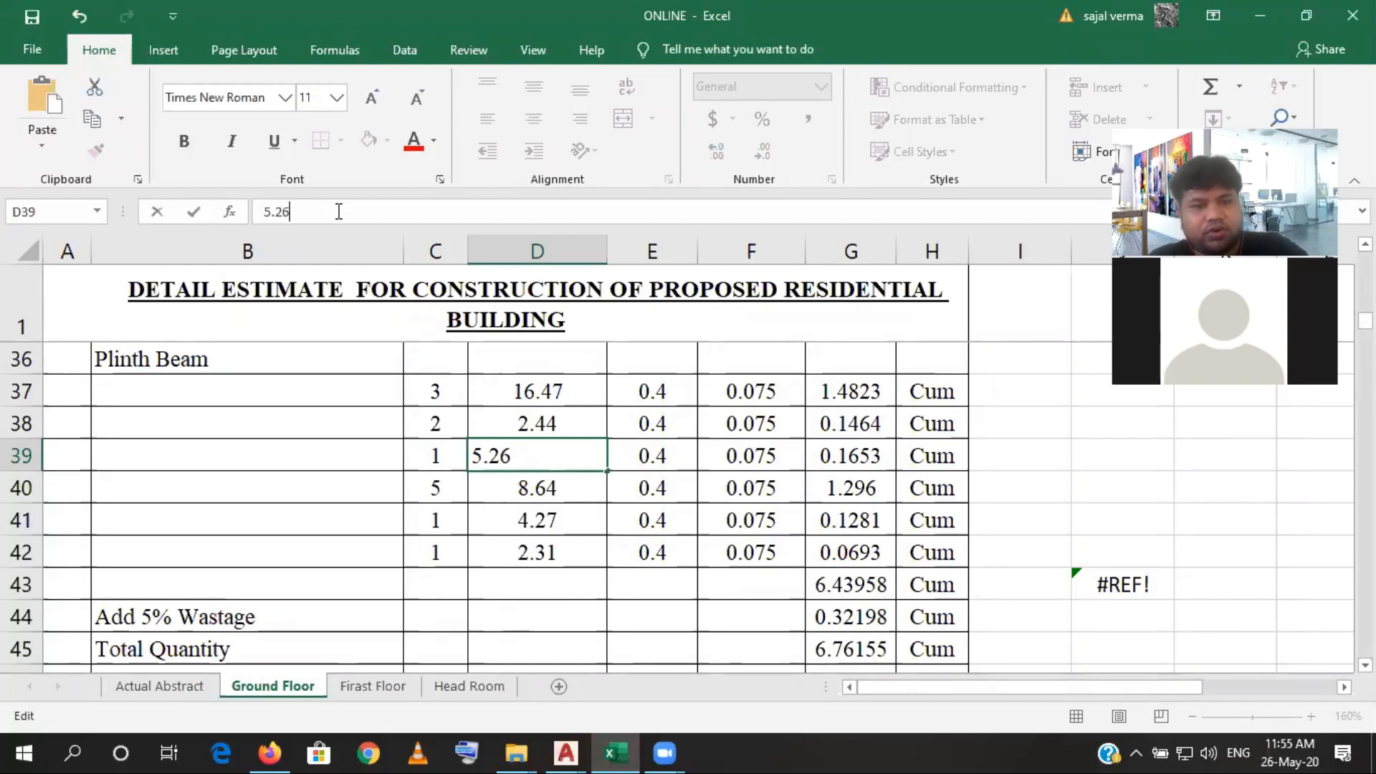
pyautogui.click(443, 462)
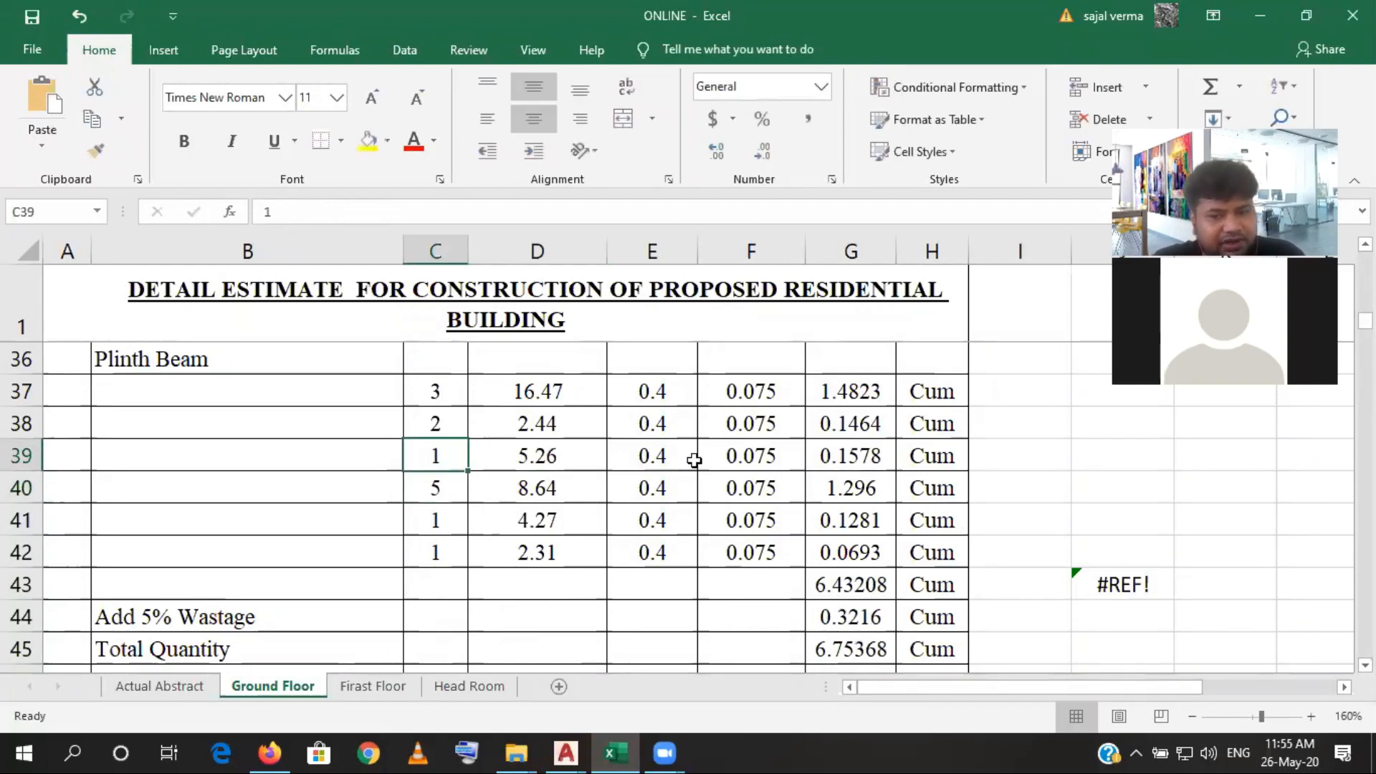
# - Check the fourth Plinth Beam row's count in C40, then switch to AutoCAD and examine the plinth beam layout for the matching horizontal beams
pyautogui.click(455, 499)
pyautogui.moveTo(620, 751)
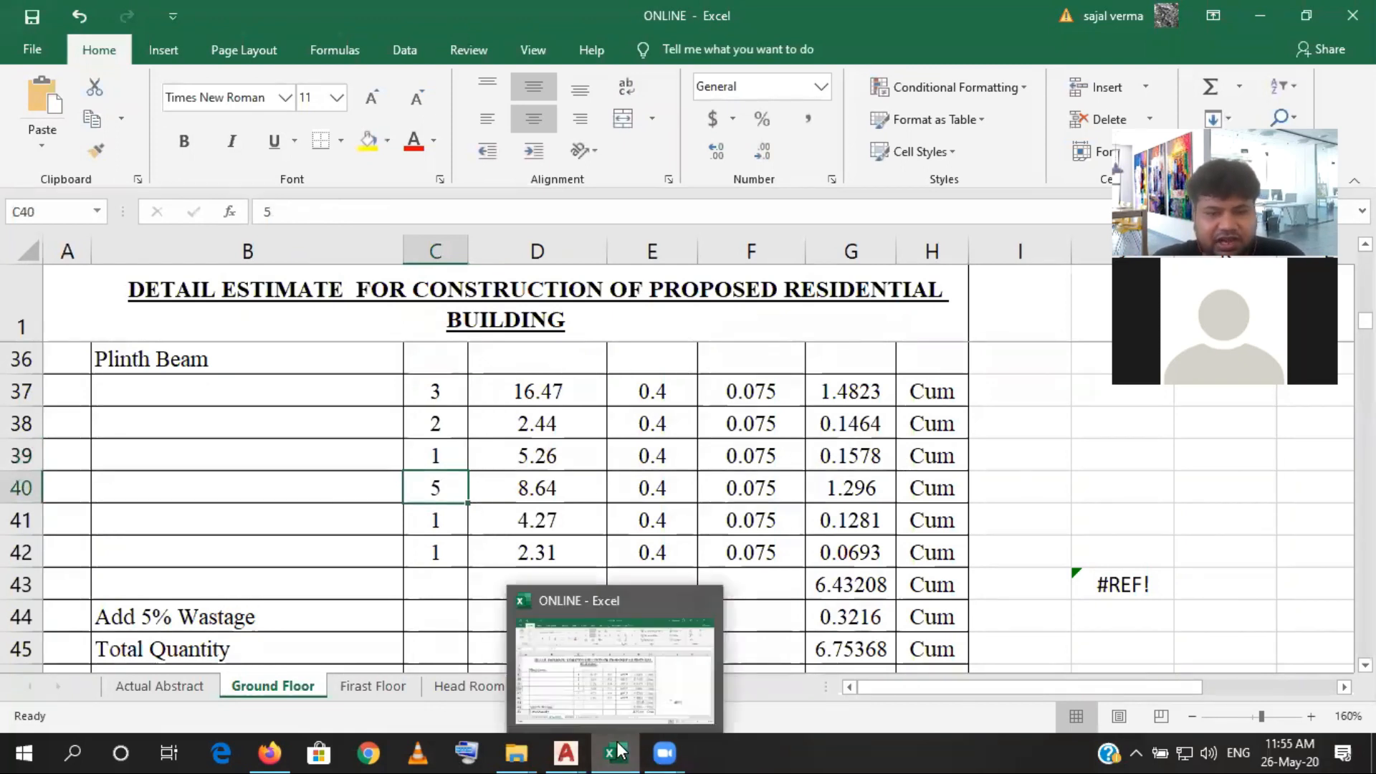
pyautogui.click(565, 753)
pyautogui.scroll(-5, 675, 575)
pyautogui.moveTo(675, 575); pyautogui.dragTo(653, 525)
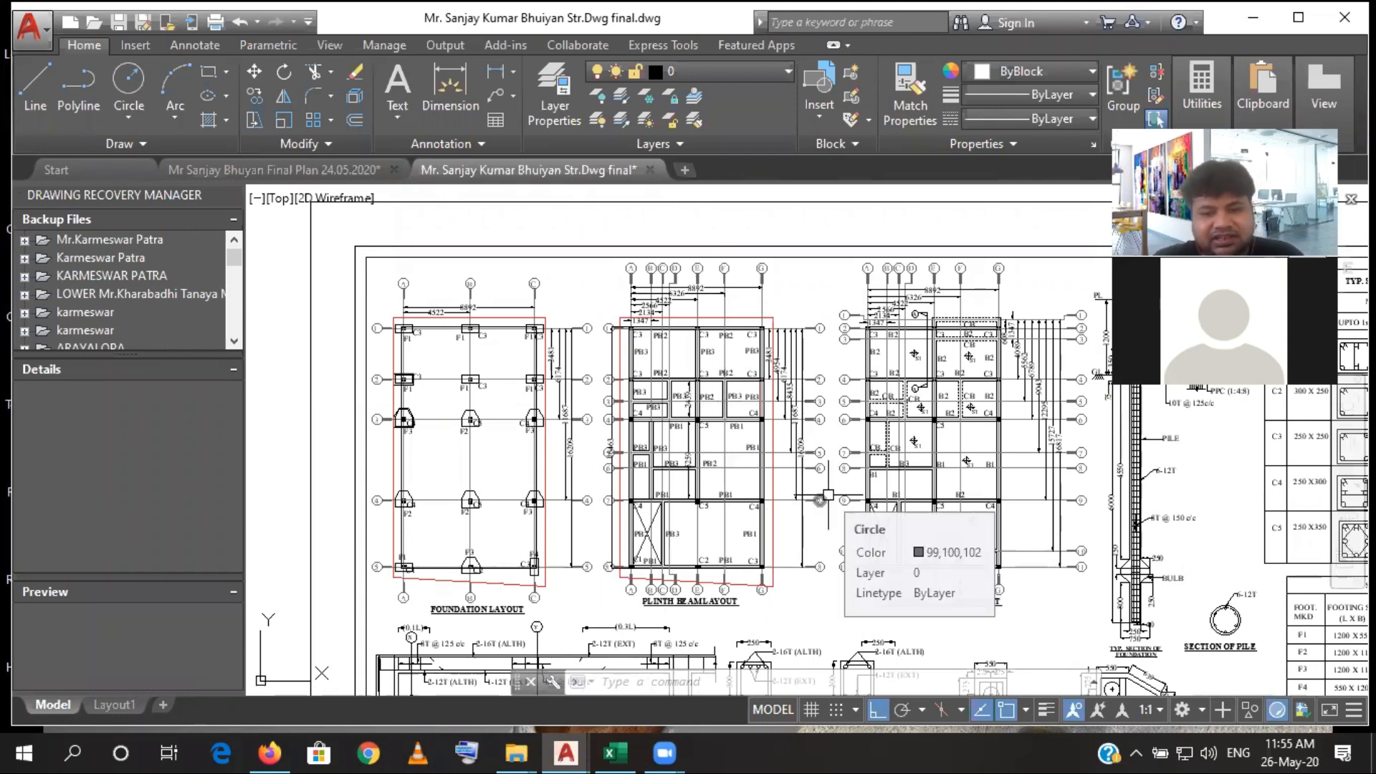
pyautogui.scroll(8, 641, 570)
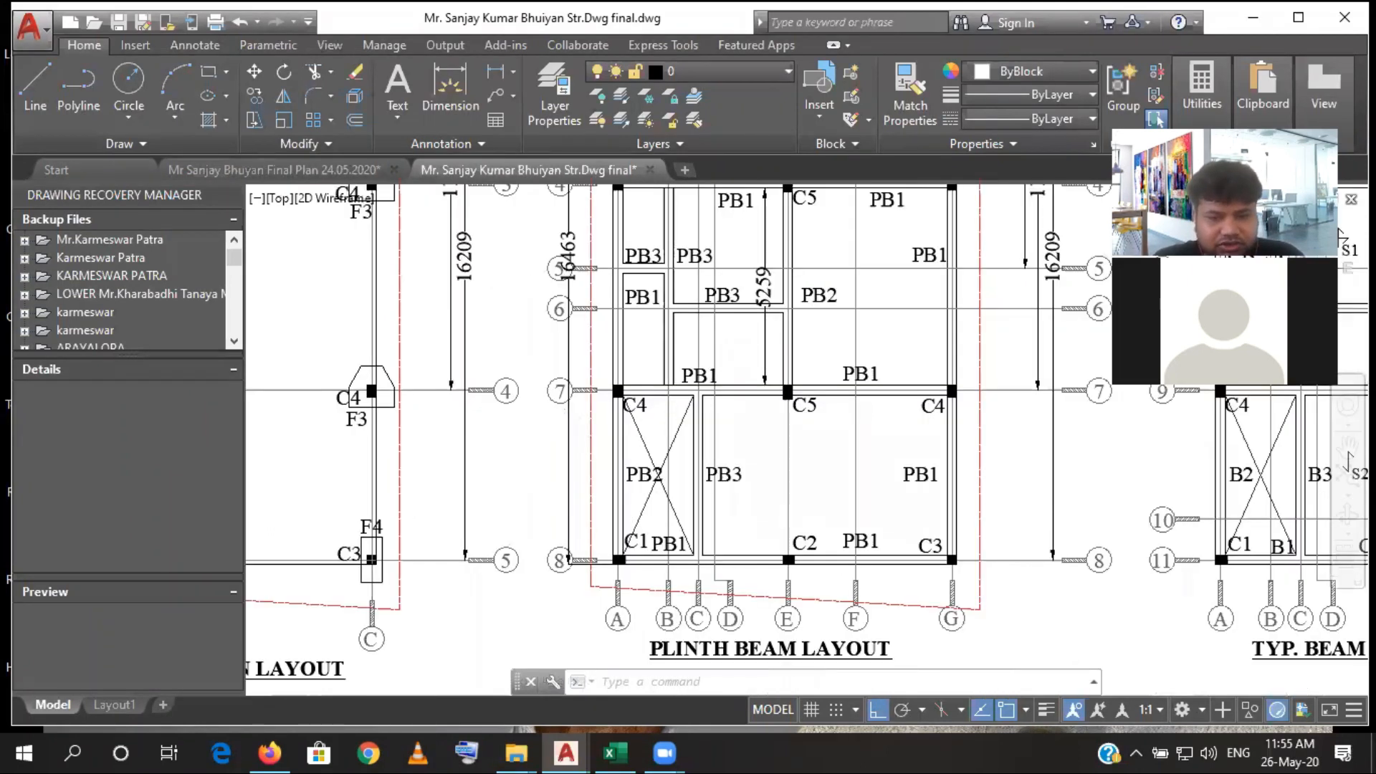
pyautogui.scroll(-8, 570, 511)
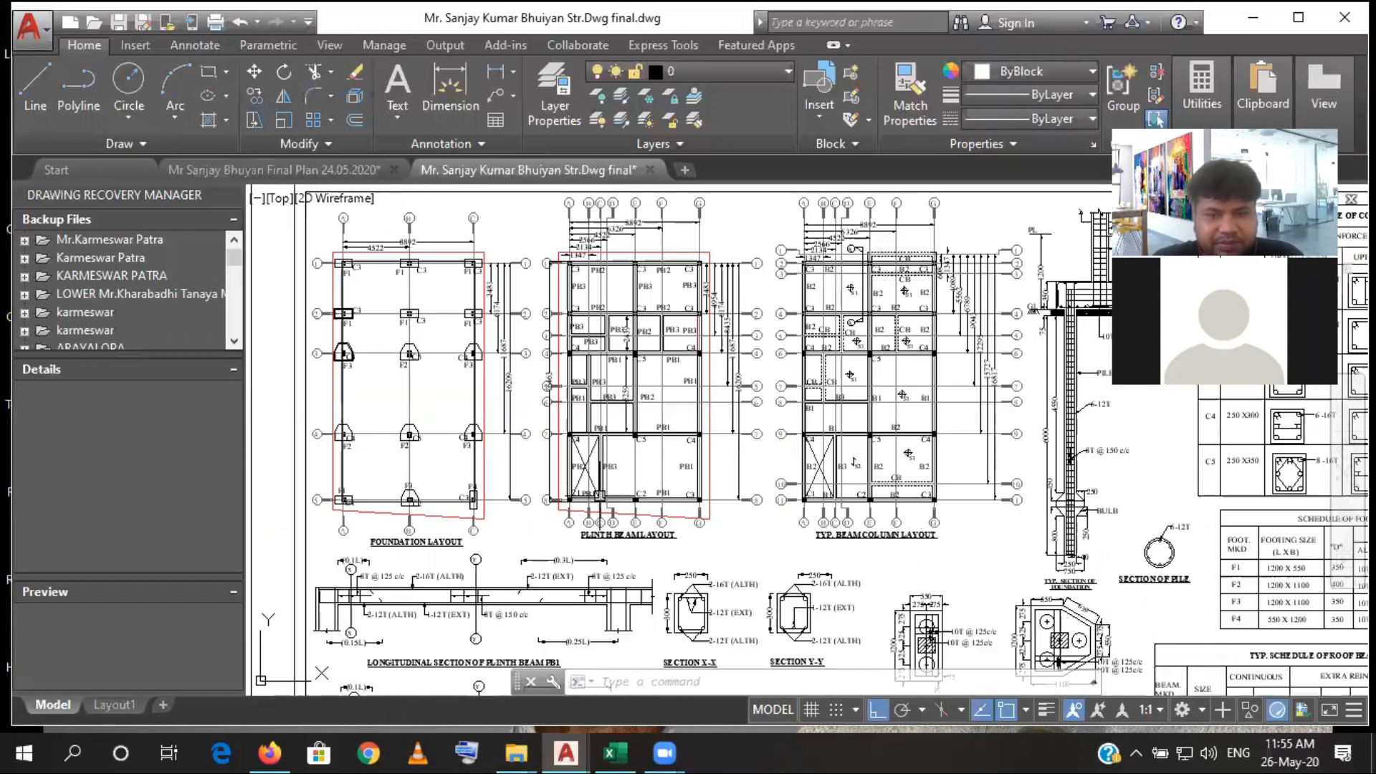
pyautogui.scroll(5, 588, 340)
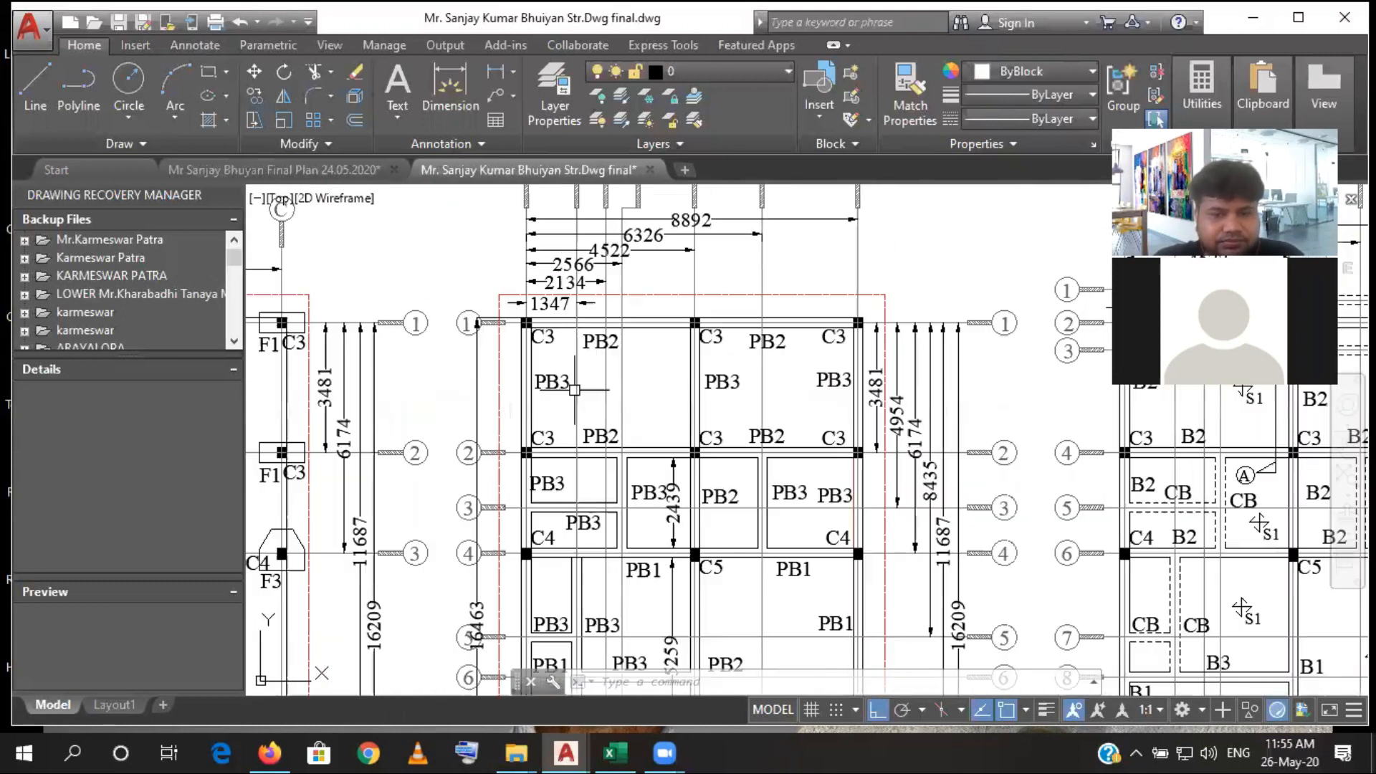
pyautogui.click(495, 72)
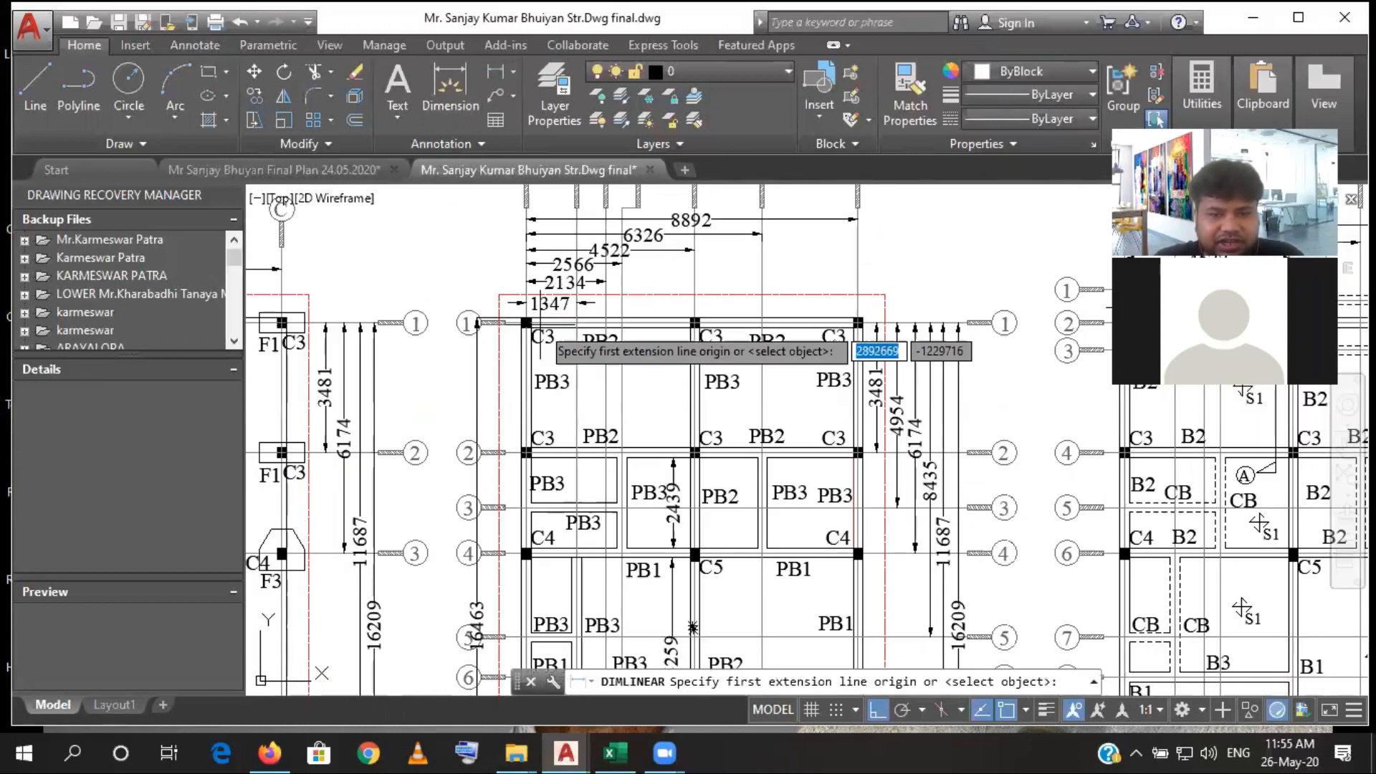
pyautogui.click(538, 377)
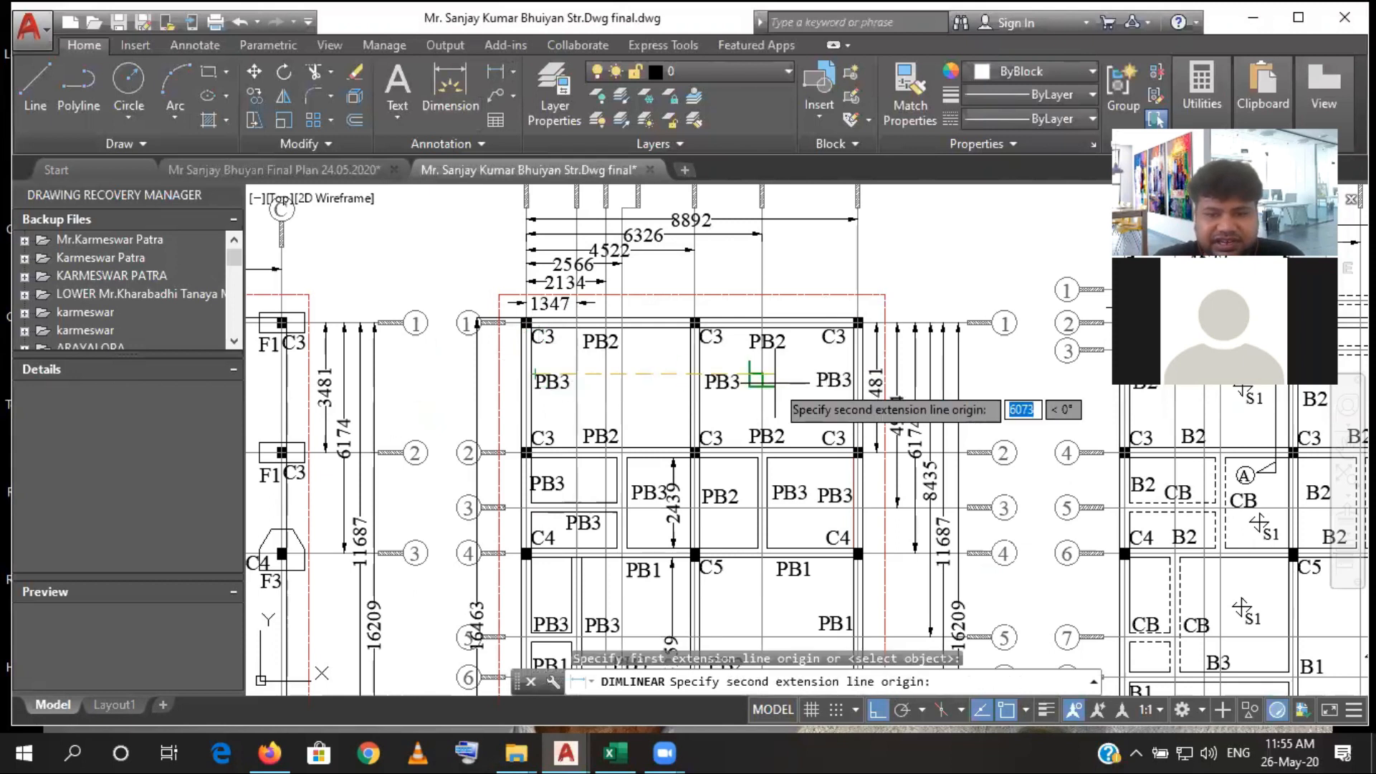
pyautogui.click(852, 386)
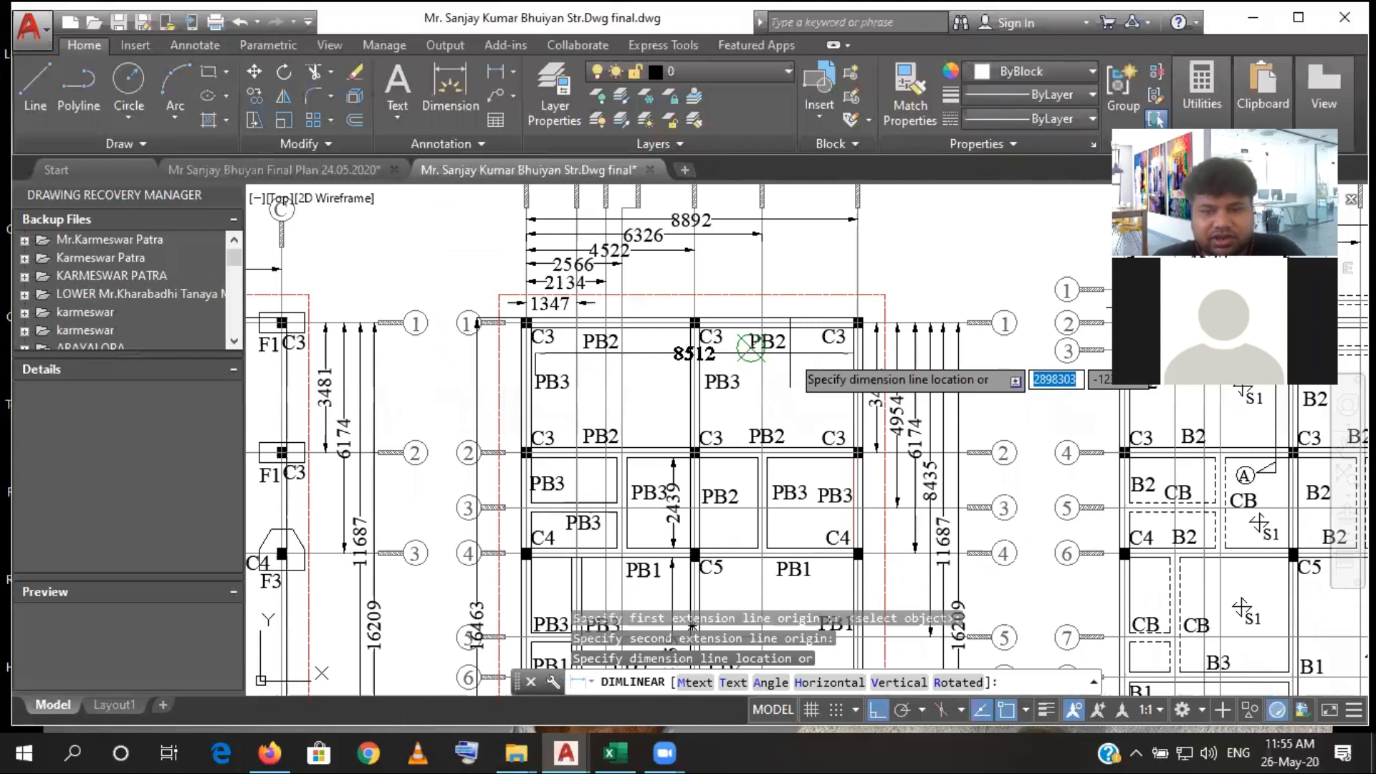
# - Add a horizontal linear dimension between the inner faces of the grid A and grid G plinth beams, in the bay between grids 1 and 2
pyautogui.click(495, 71)
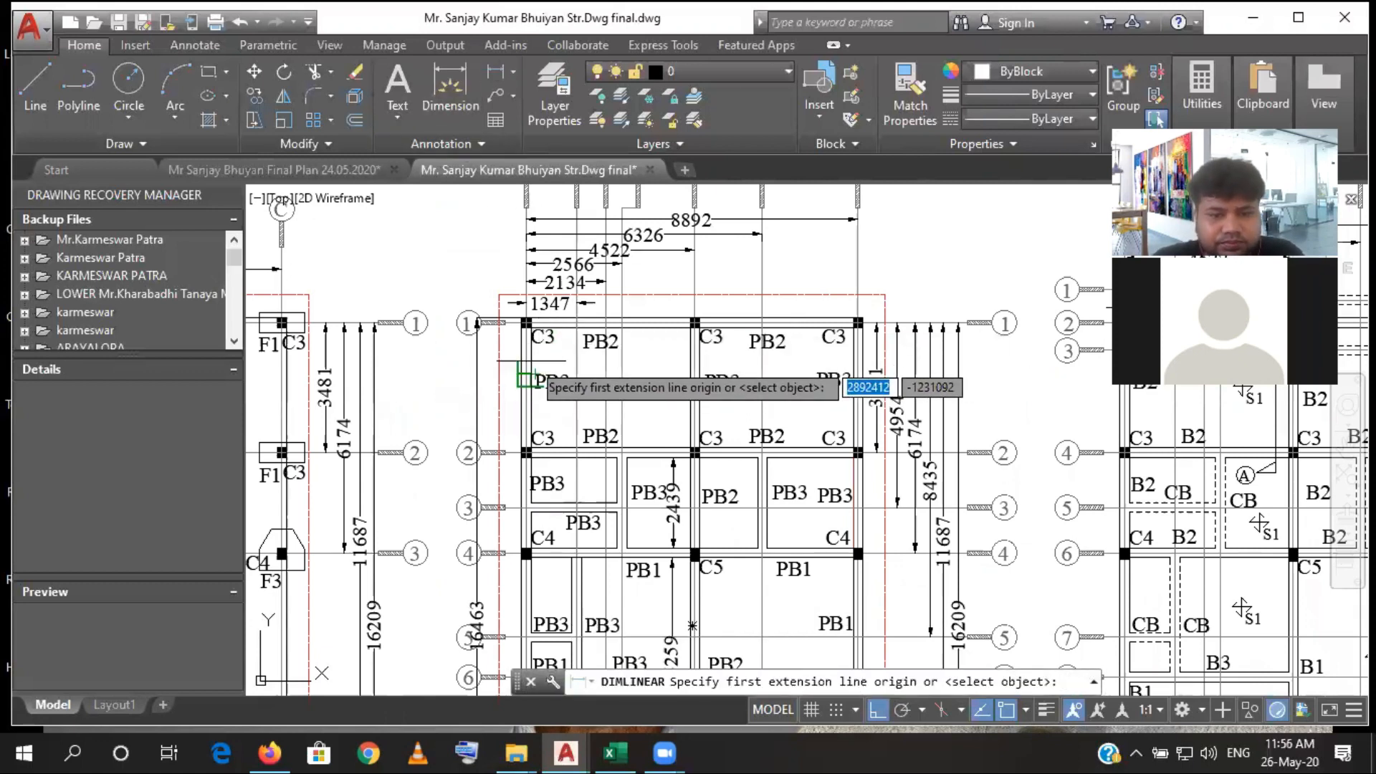
pyautogui.scroll(4, 532, 358)
pyautogui.click(529, 357)
pyautogui.scroll(-6, 534, 358)
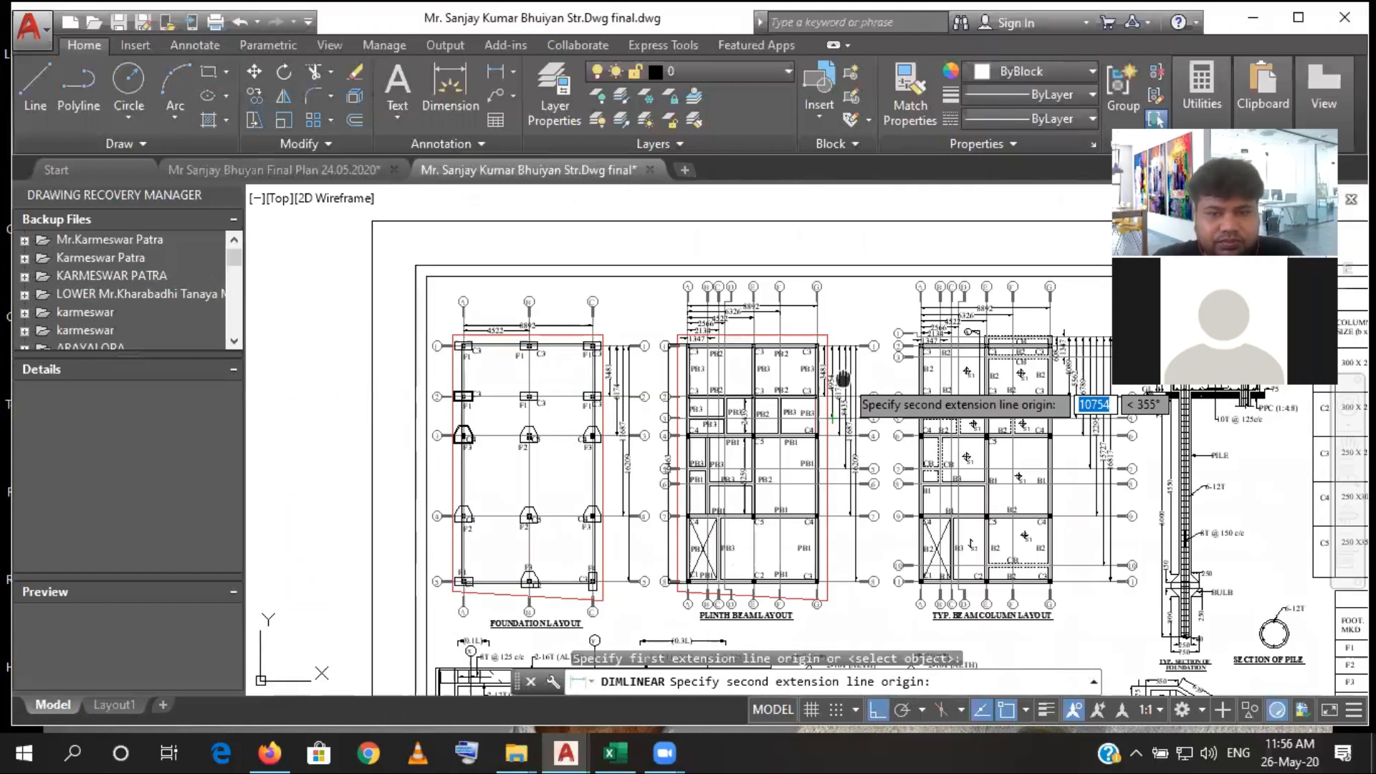
pyautogui.scroll(5, 843, 378)
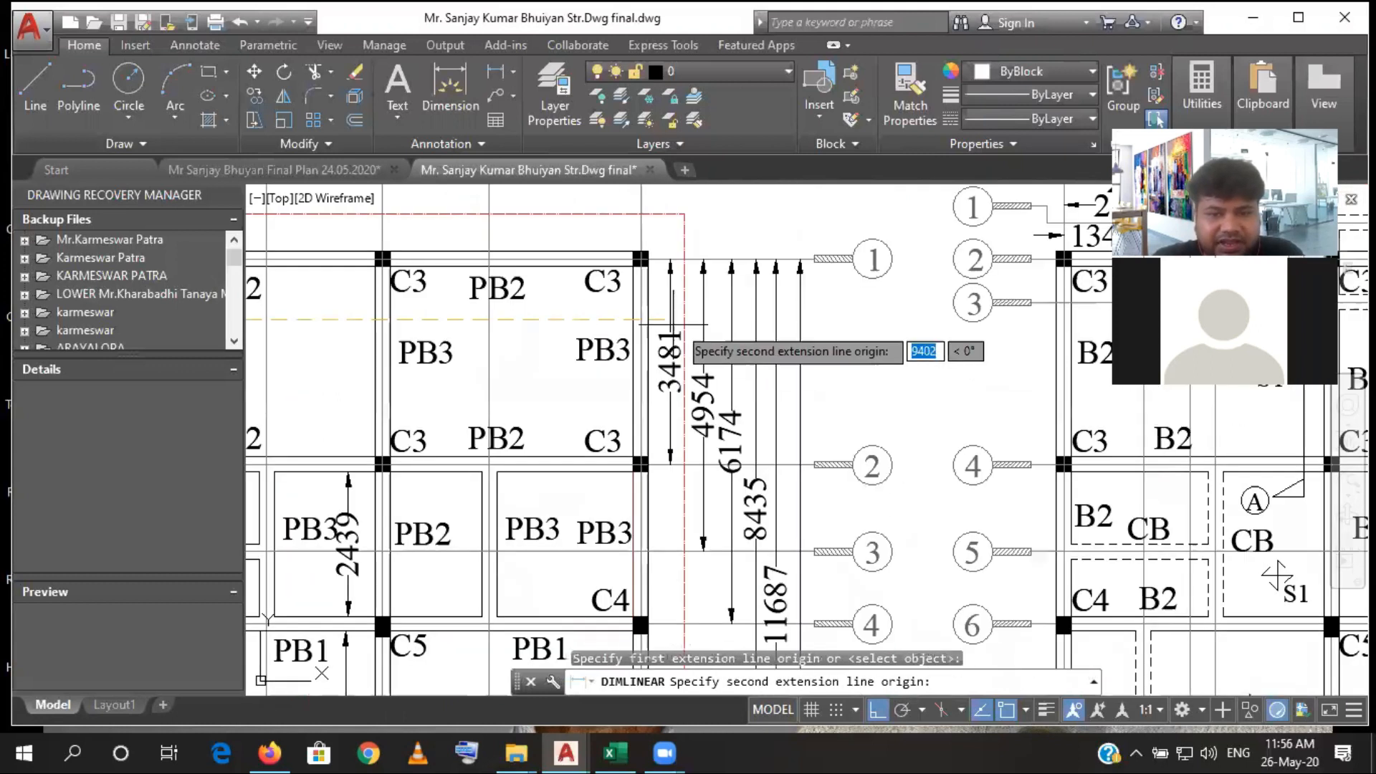
pyautogui.click(631, 321)
pyautogui.click(401, 337)
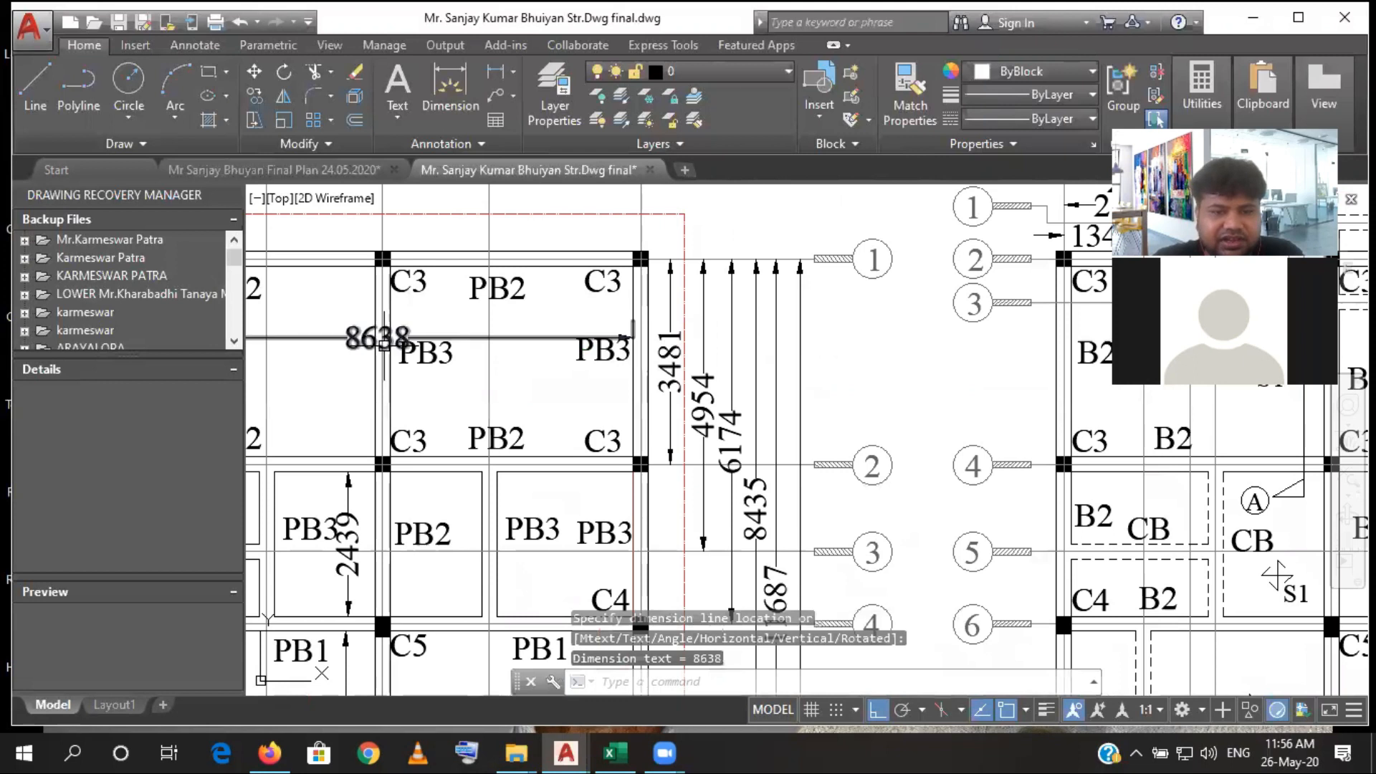
# - Examine the horizontal plinth beams between grids A and G, from grid 1 down to grid 8, to count the full-width runs
pyautogui.scroll(3, 384, 343)
pyautogui.scroll(-3, 641, 414)
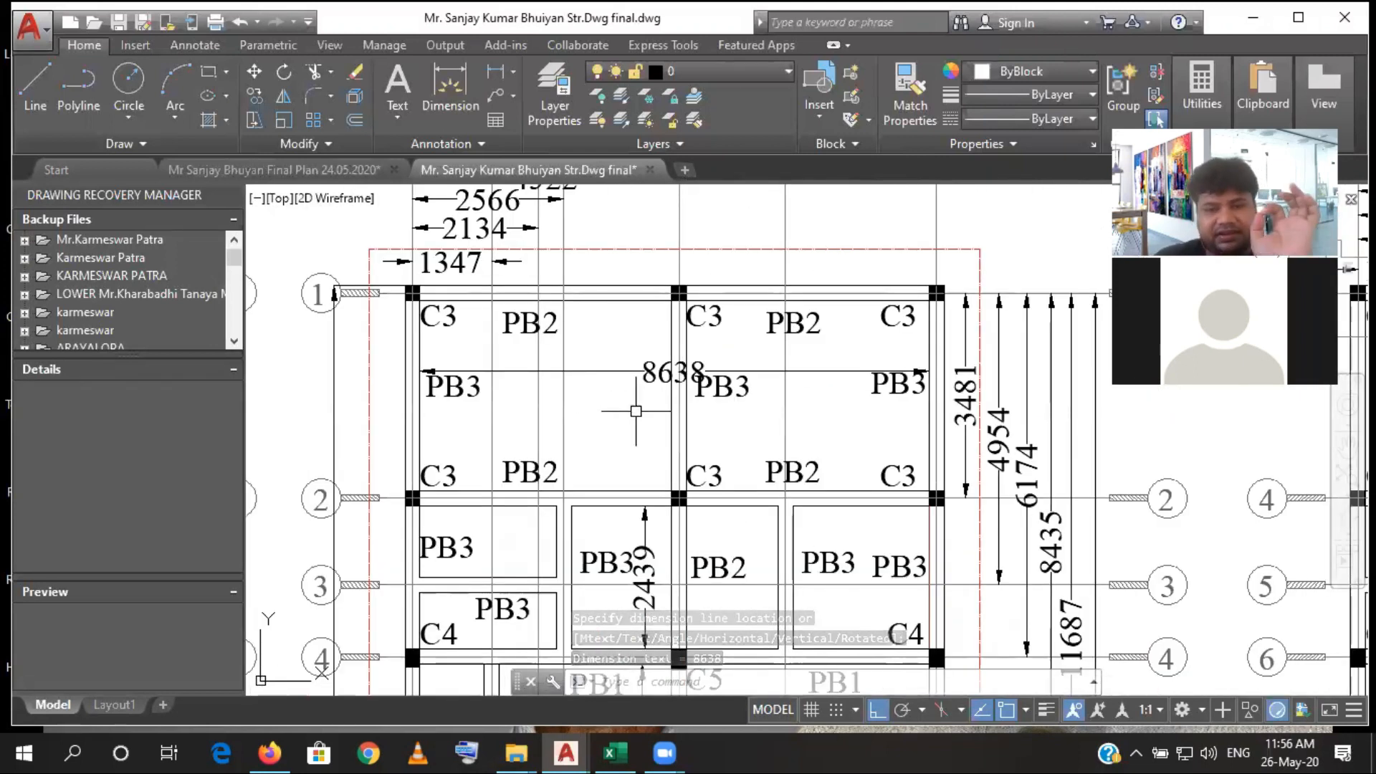
pyautogui.click(602, 371)
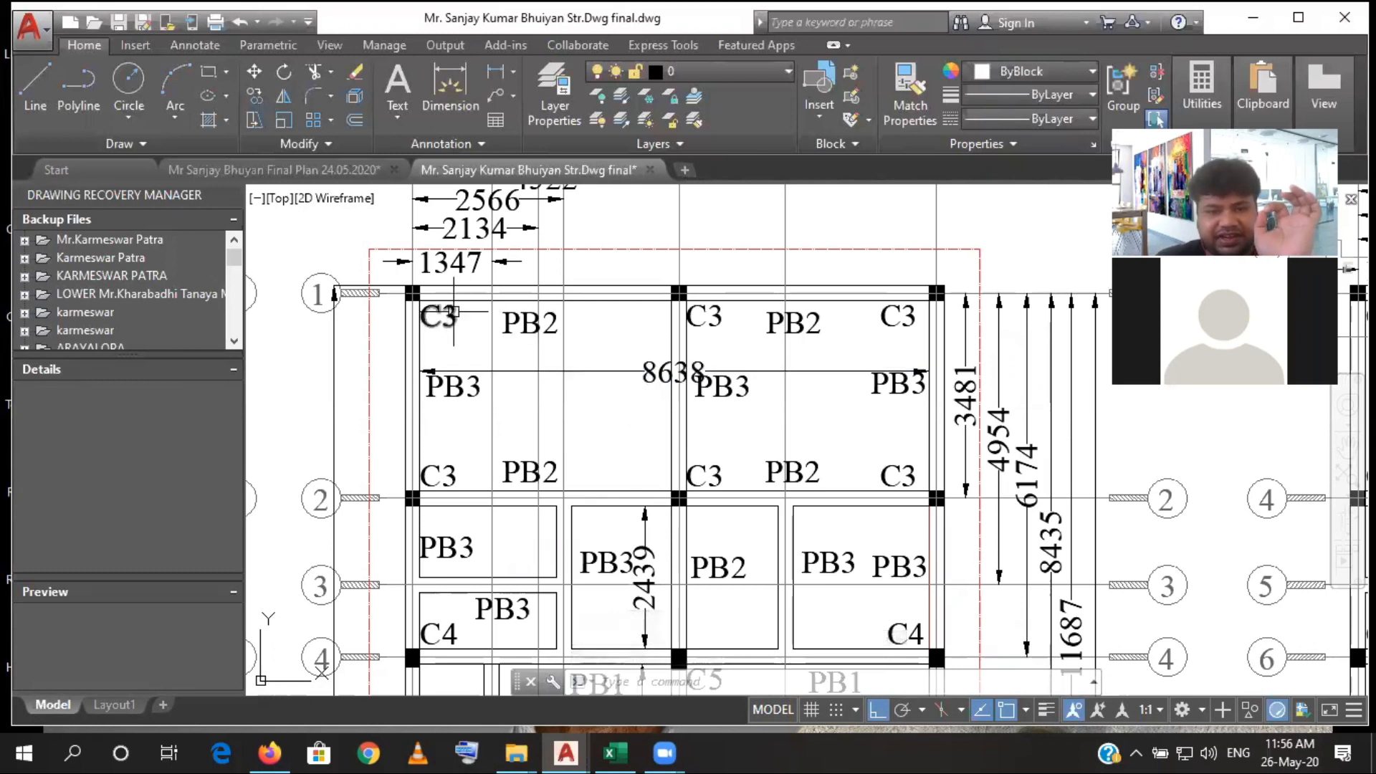
pyautogui.scroll(-3, 856, 301)
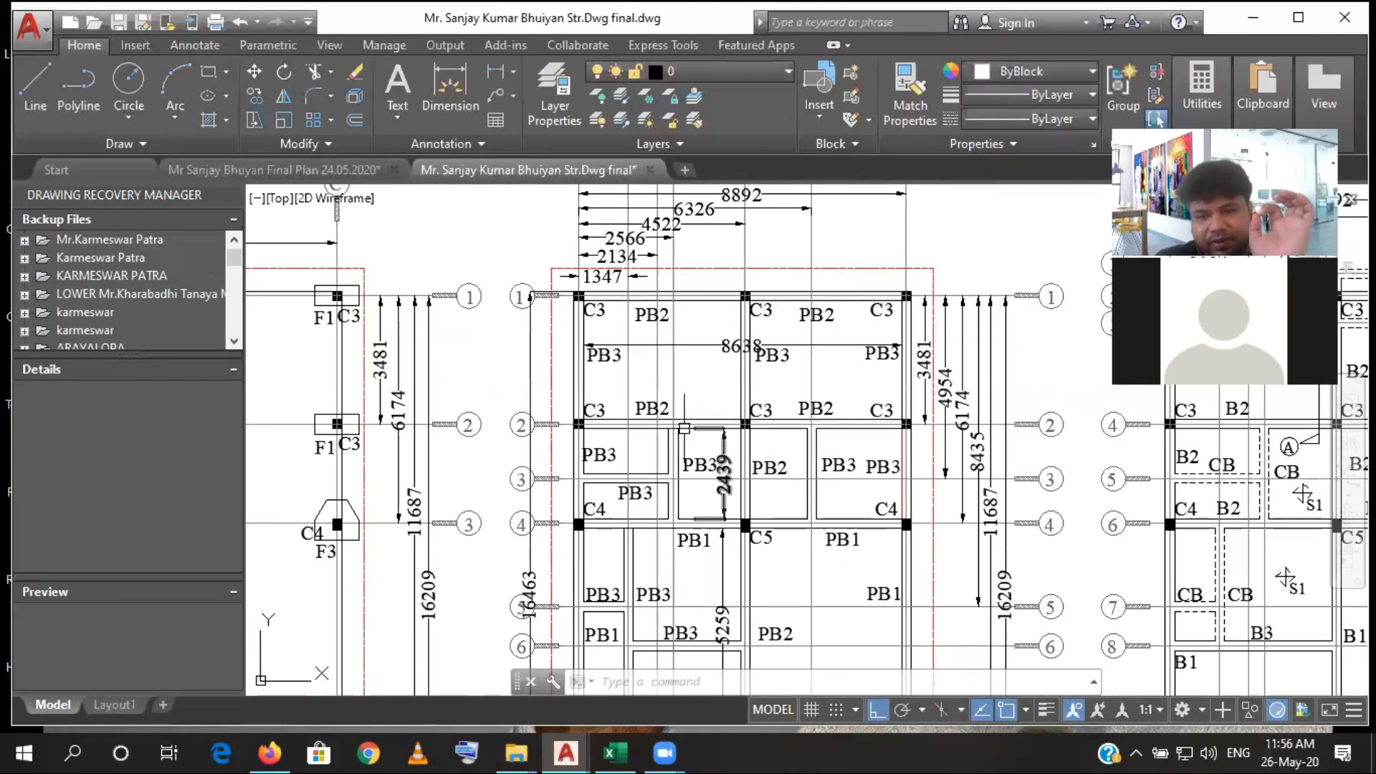
pyautogui.moveTo(696, 516)
pyautogui.mouseDown()
pyautogui.moveTo(691, 340)
pyautogui.moveTo(693, 391)
pyautogui.mouseUp()
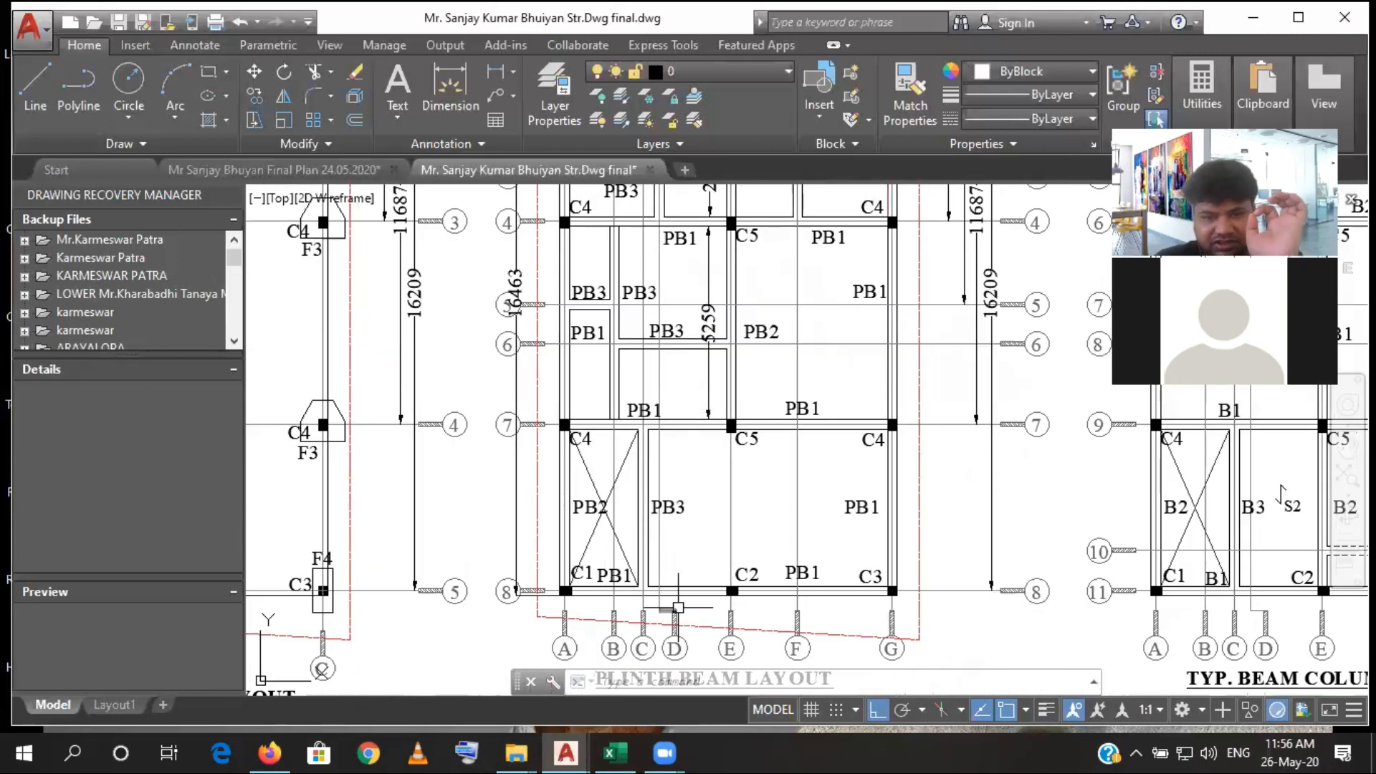
pyautogui.scroll(-2, 678, 608)
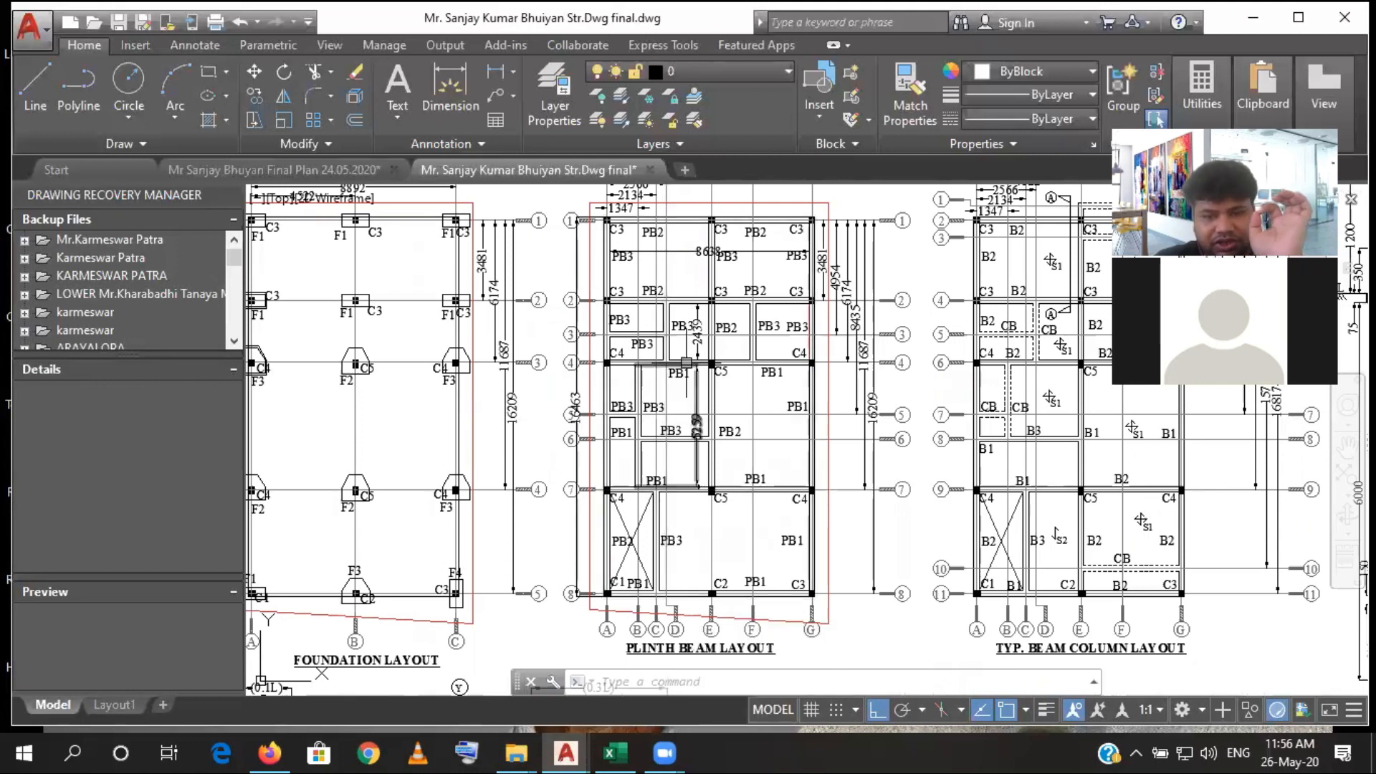
pyautogui.scroll(6, 700, 254)
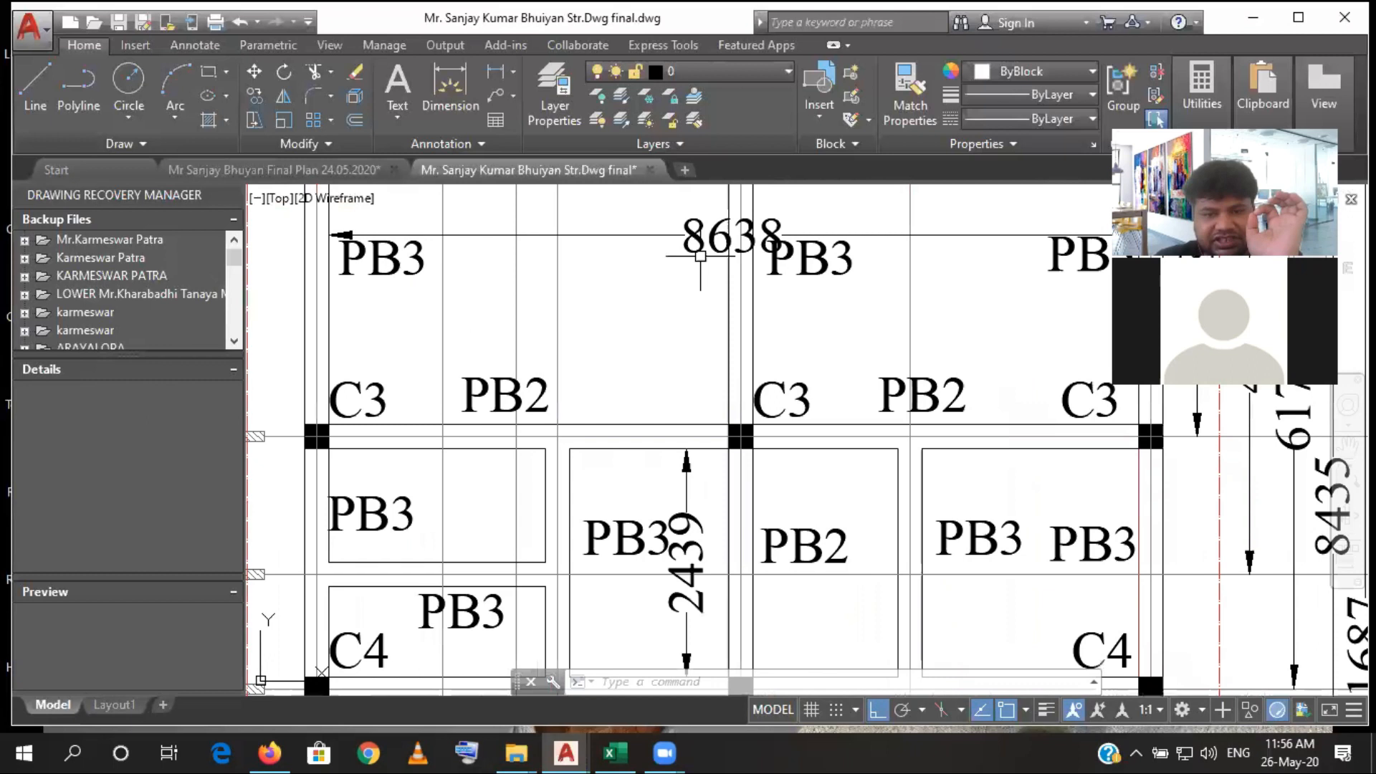
pyautogui.moveTo(697, 281); pyautogui.dragTo(645, 424)
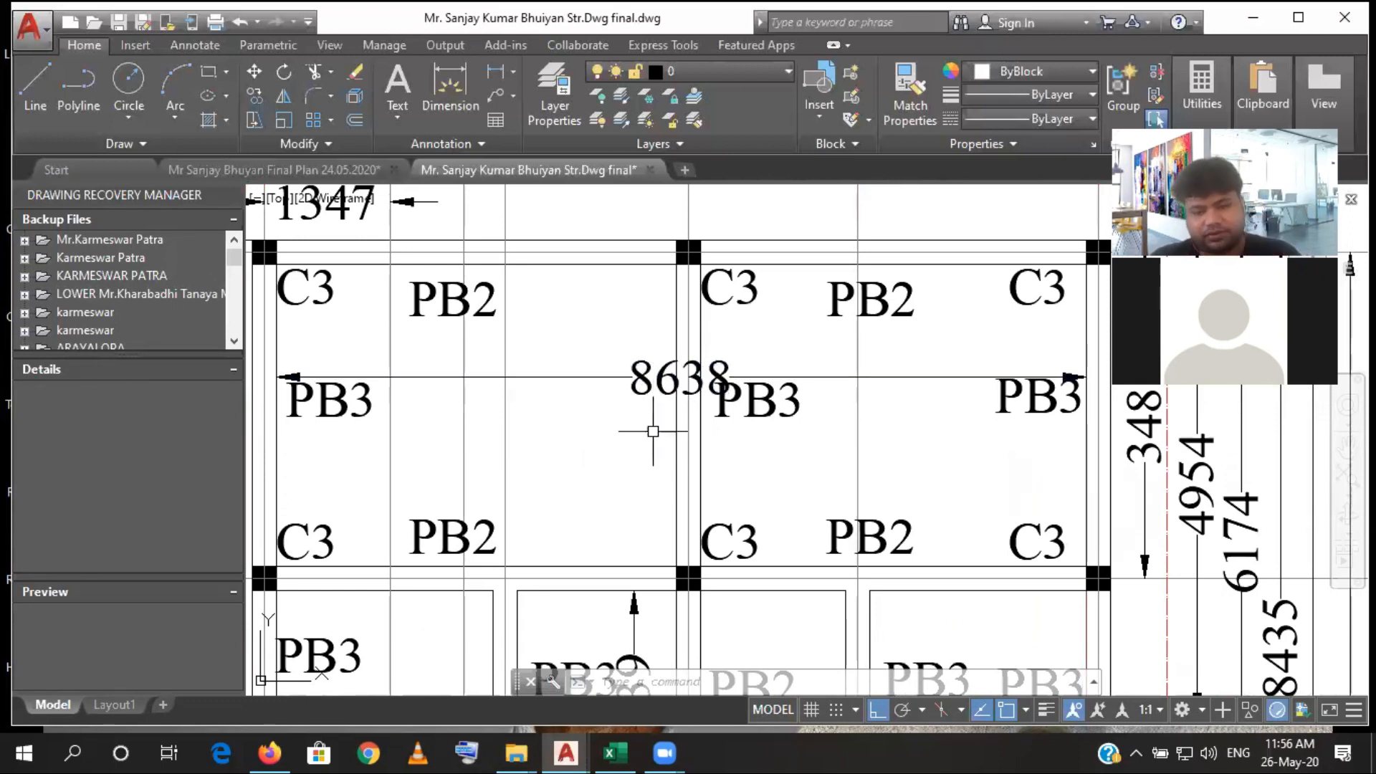
pyautogui.scroll(-4, 613, 537)
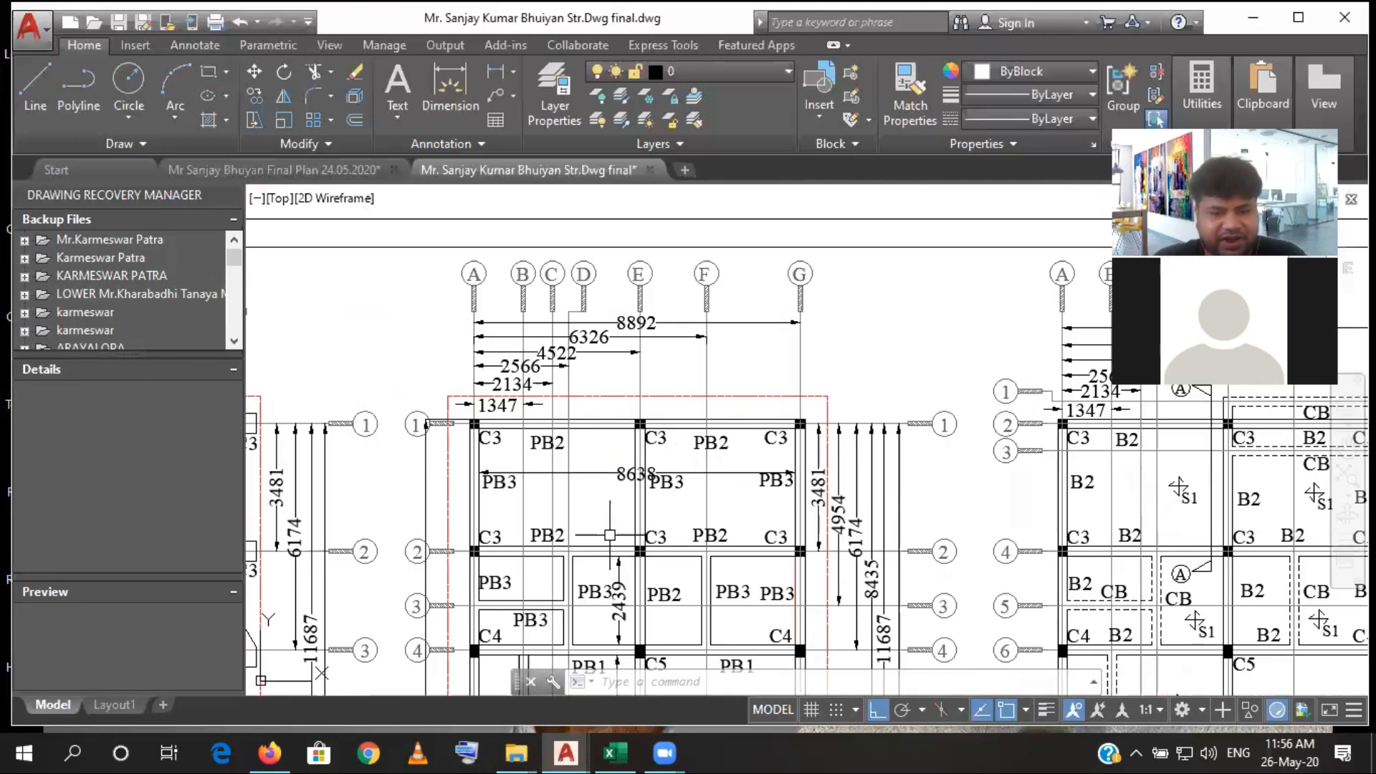
# - Switch to Excel and compare the fourth Plinth Beam row's length, width and thickness in D40:F40 with the drawing
pyautogui.click(614, 751)
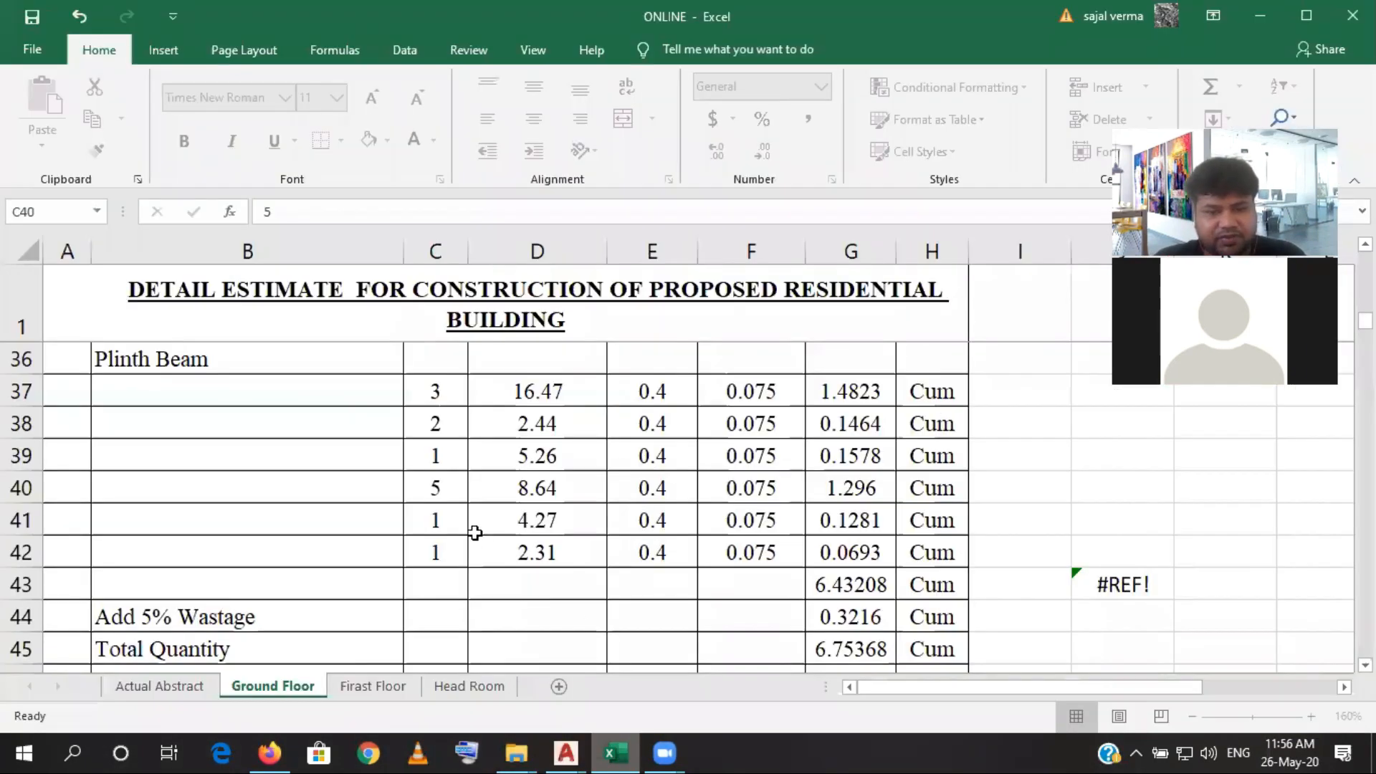
pyautogui.click(515, 488)
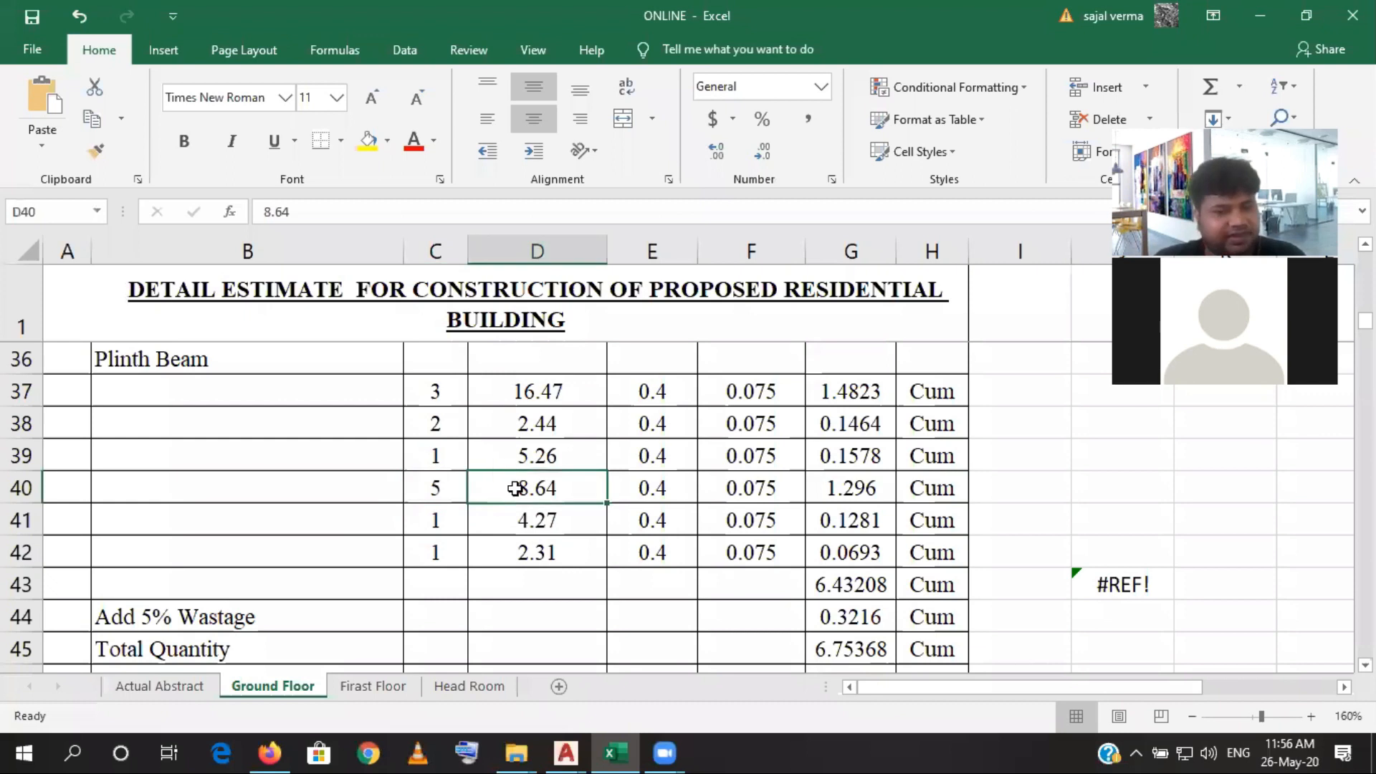
pyautogui.click(631, 492)
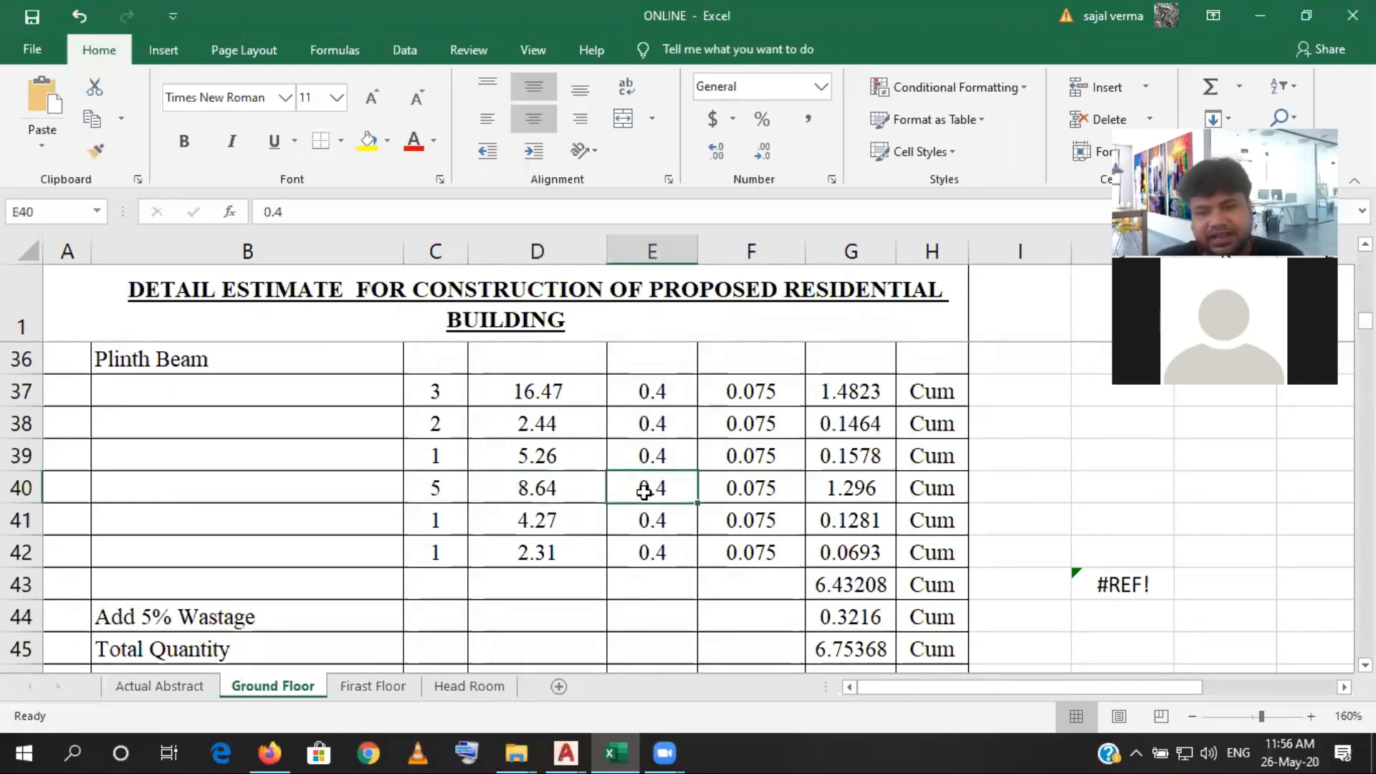
pyautogui.click(753, 486)
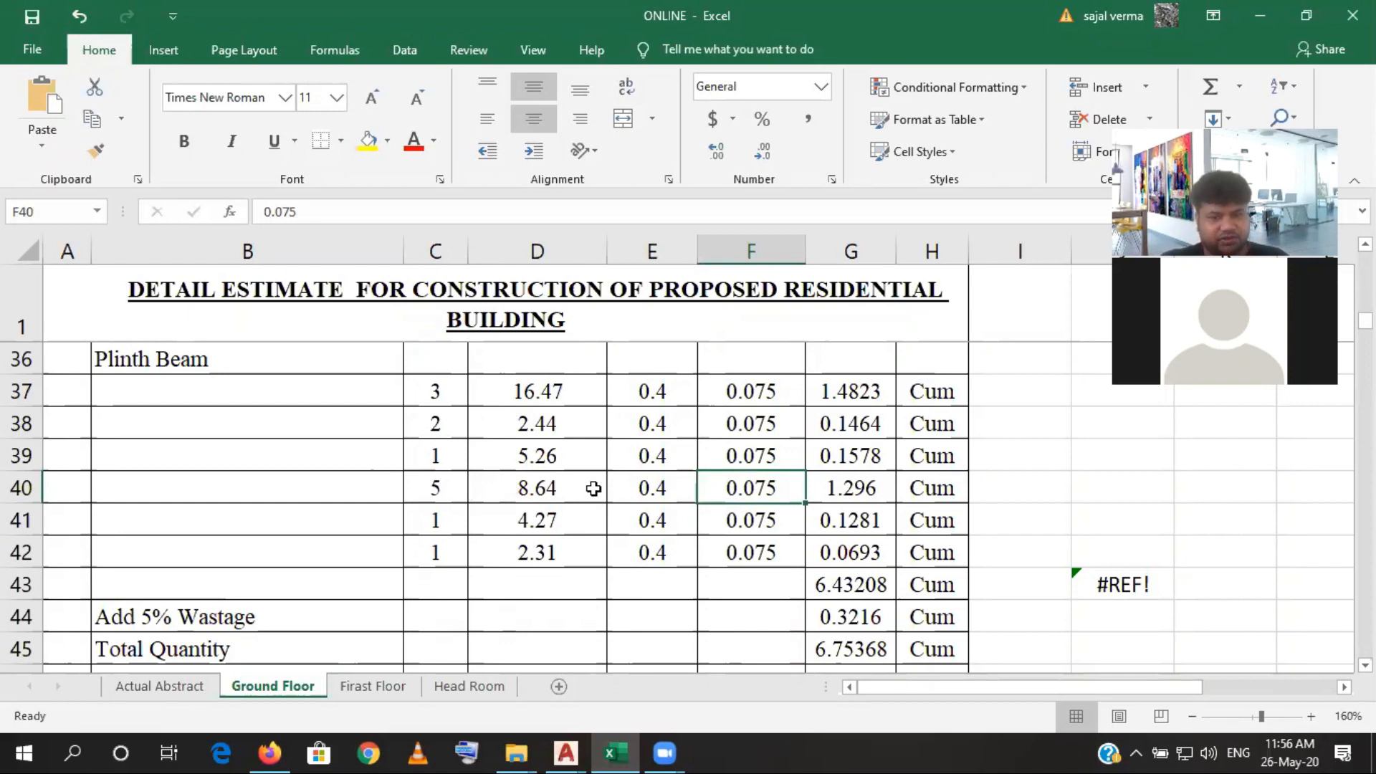
# - Switch to AutoCAD and add a horizontal linear dimension along the grid 3 plinth beam, from grid A's inner face to the next vertical beam
pyautogui.click(612, 750)
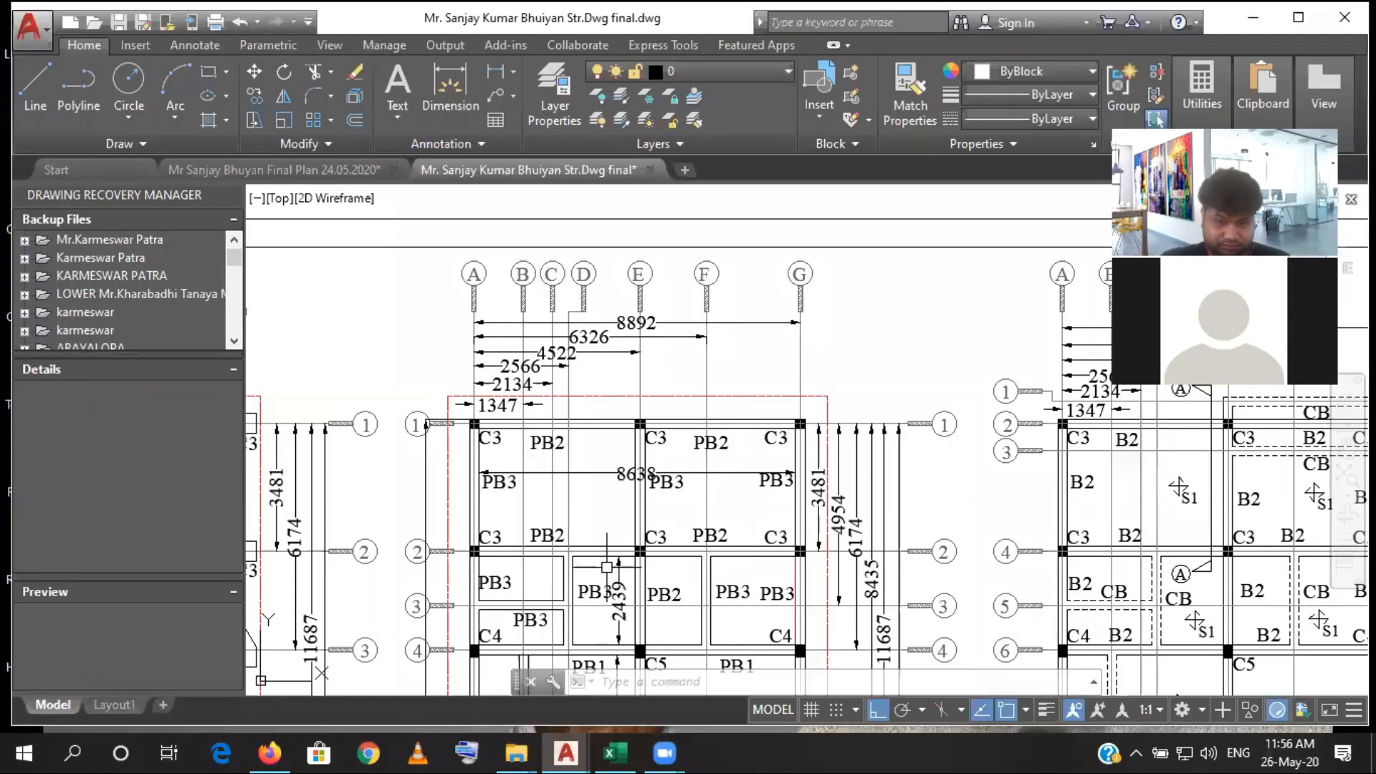
pyautogui.moveTo(607, 567); pyautogui.dragTo(620, 422)
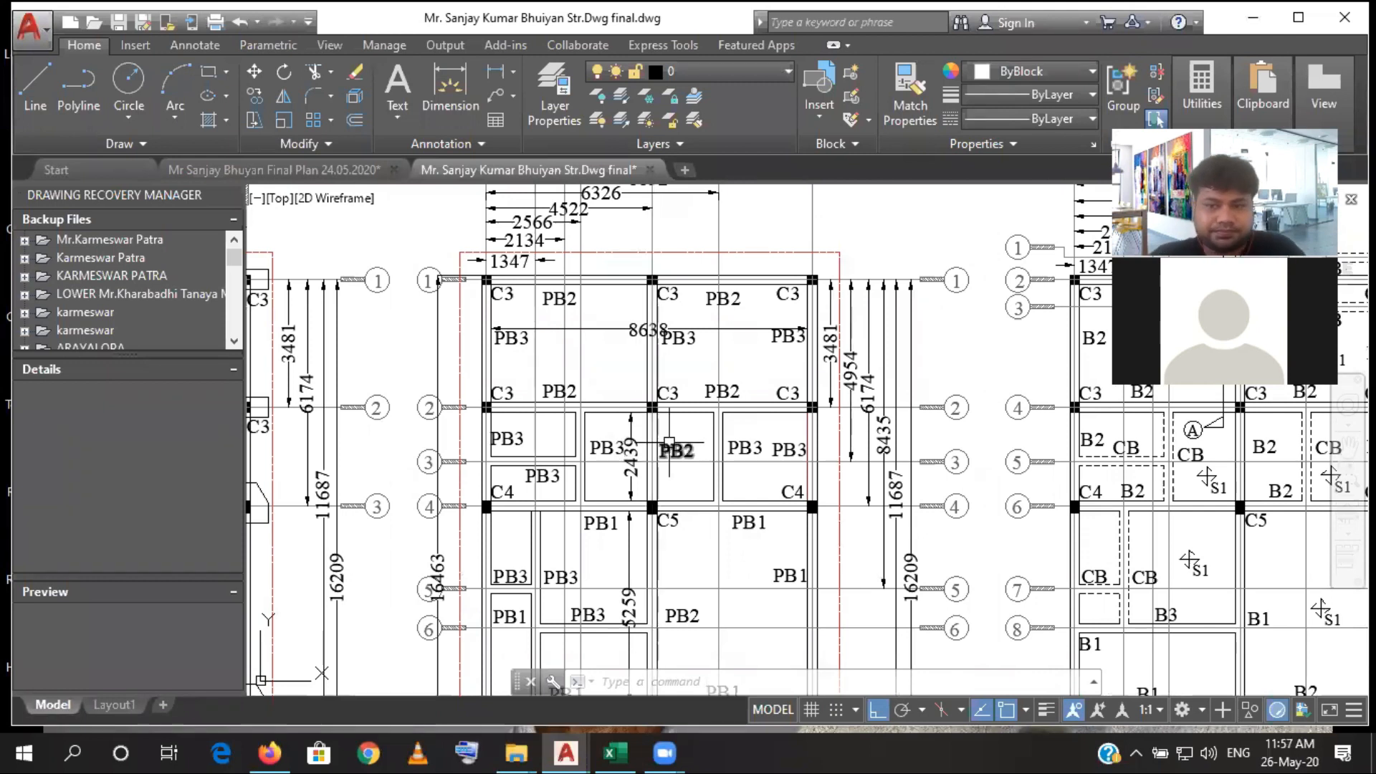
pyautogui.moveTo(643, 527)
pyautogui.mouseDown()
pyautogui.moveTo(643, 471)
pyautogui.moveTo(610, 477)
pyautogui.mouseUp()
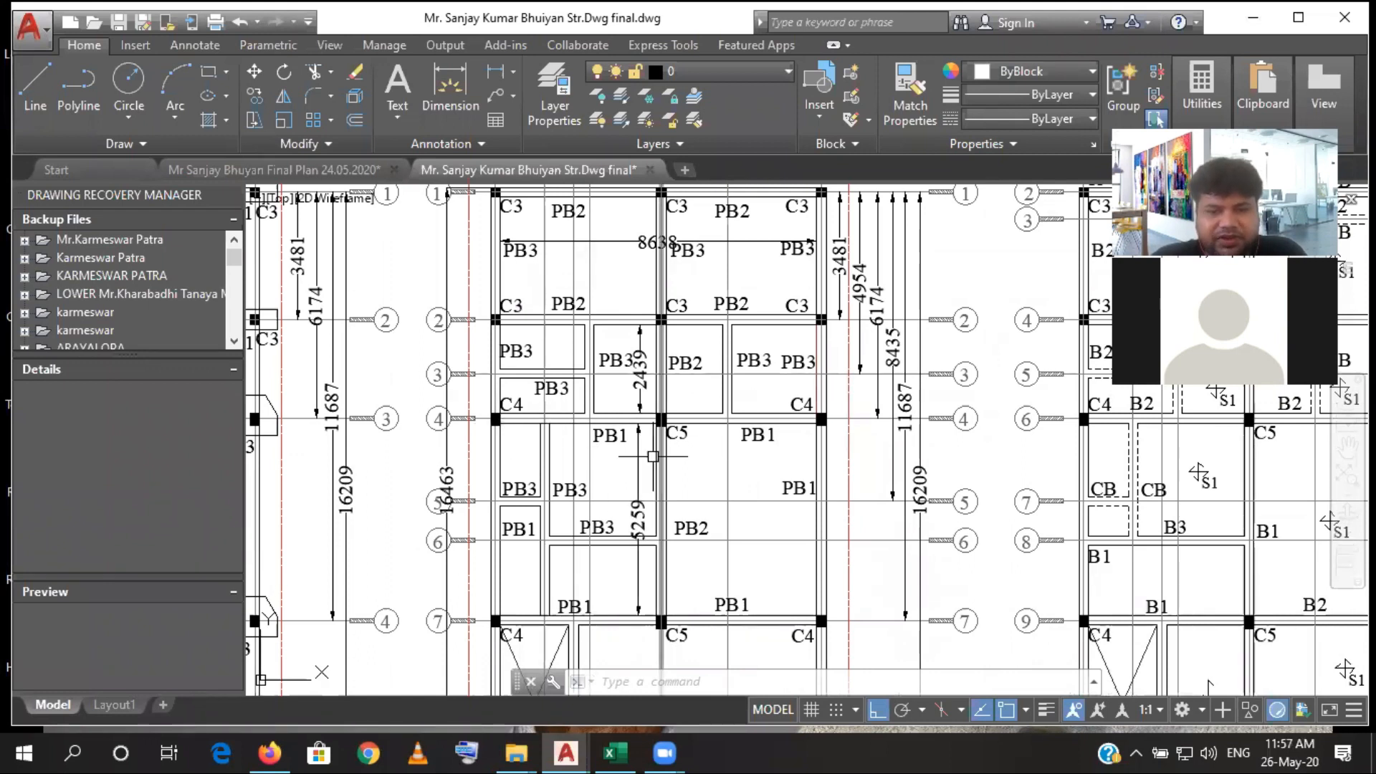
pyautogui.moveTo(573, 463); pyautogui.dragTo(571, 586)
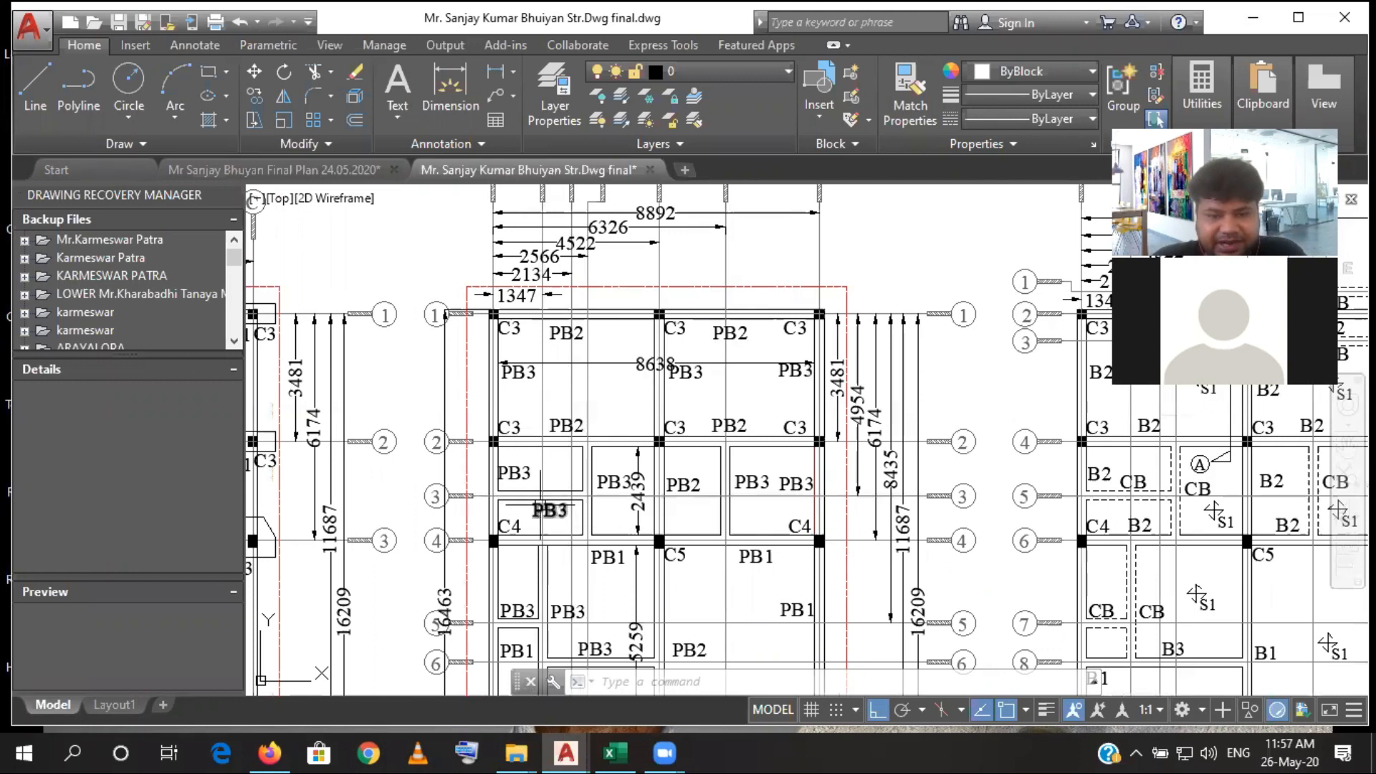
pyautogui.scroll(4, 540, 504)
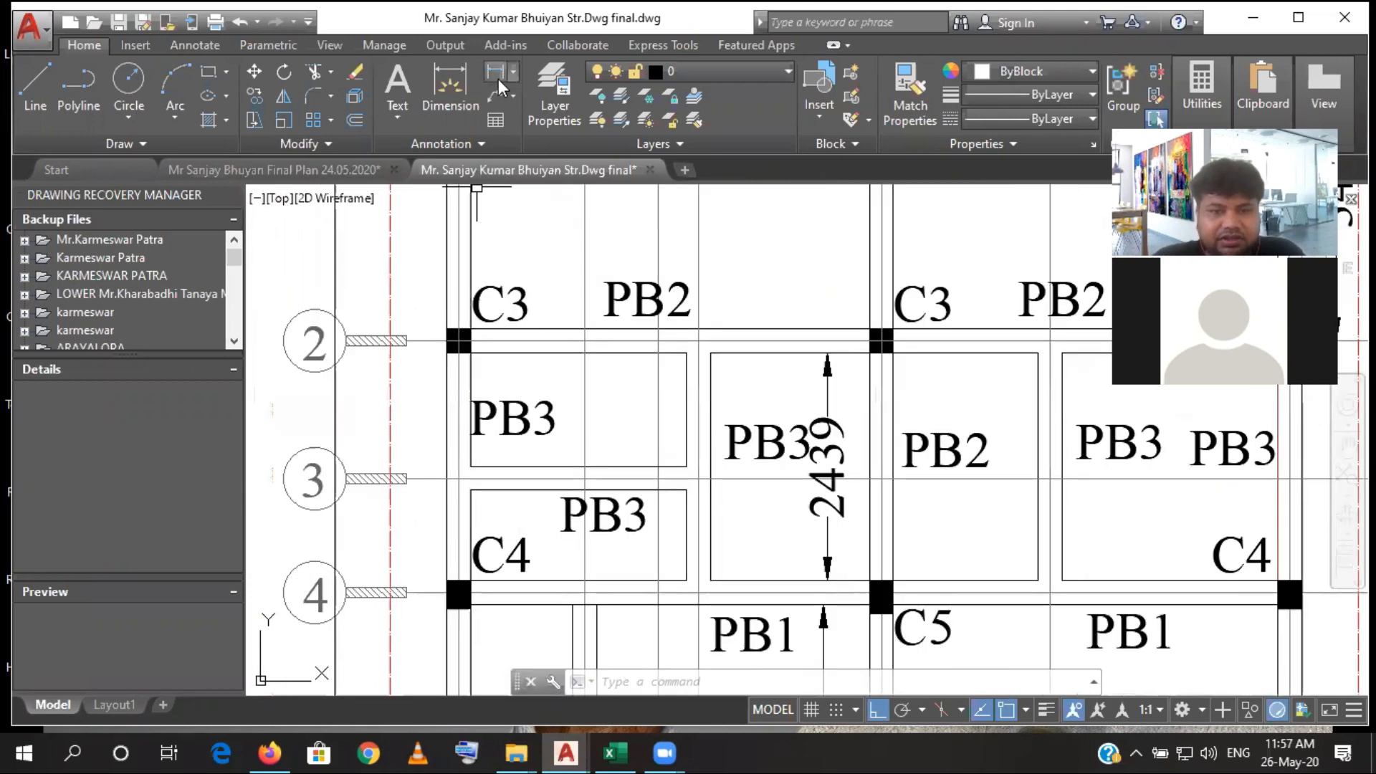
pyautogui.click(500, 85)
pyautogui.click(464, 521)
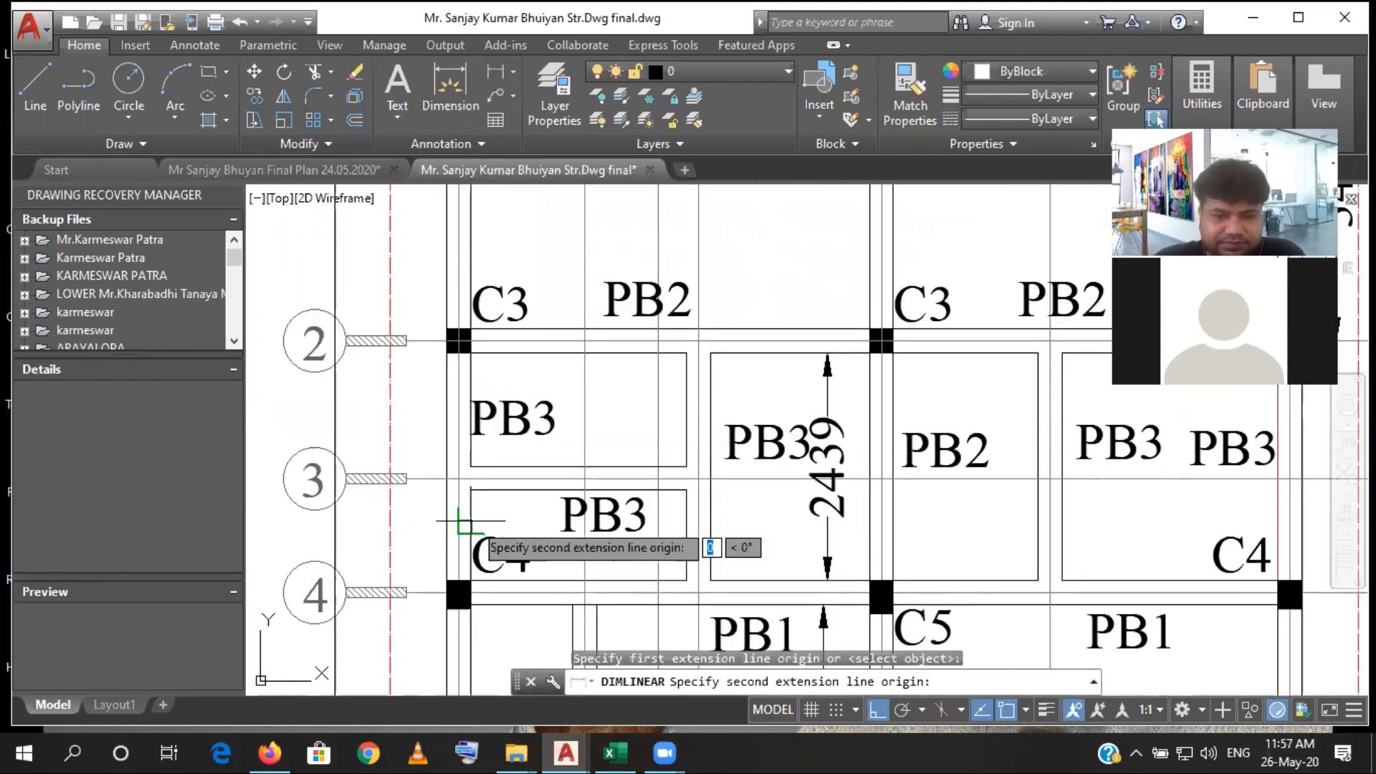
pyautogui.click(687, 522)
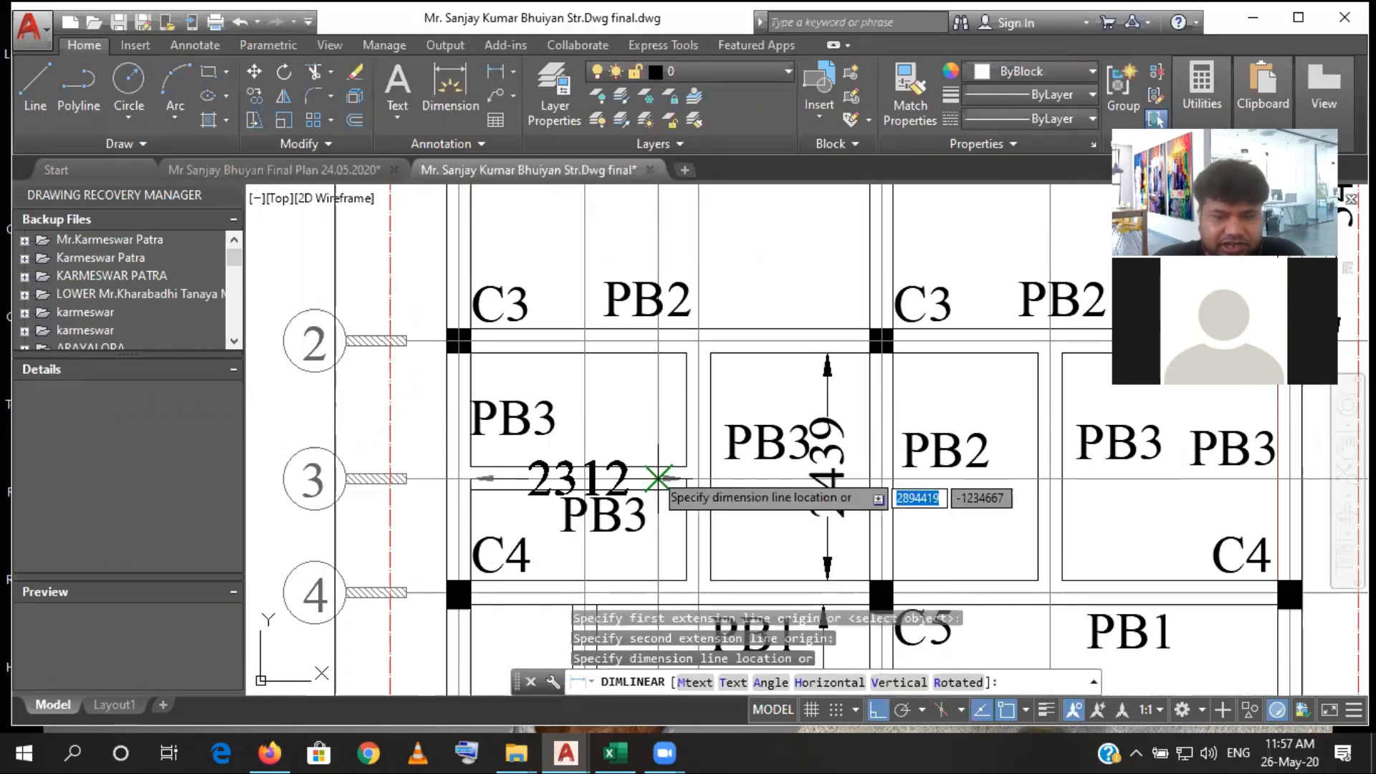
pyautogui.click(569, 467)
pyautogui.scroll(-5, 569, 467)
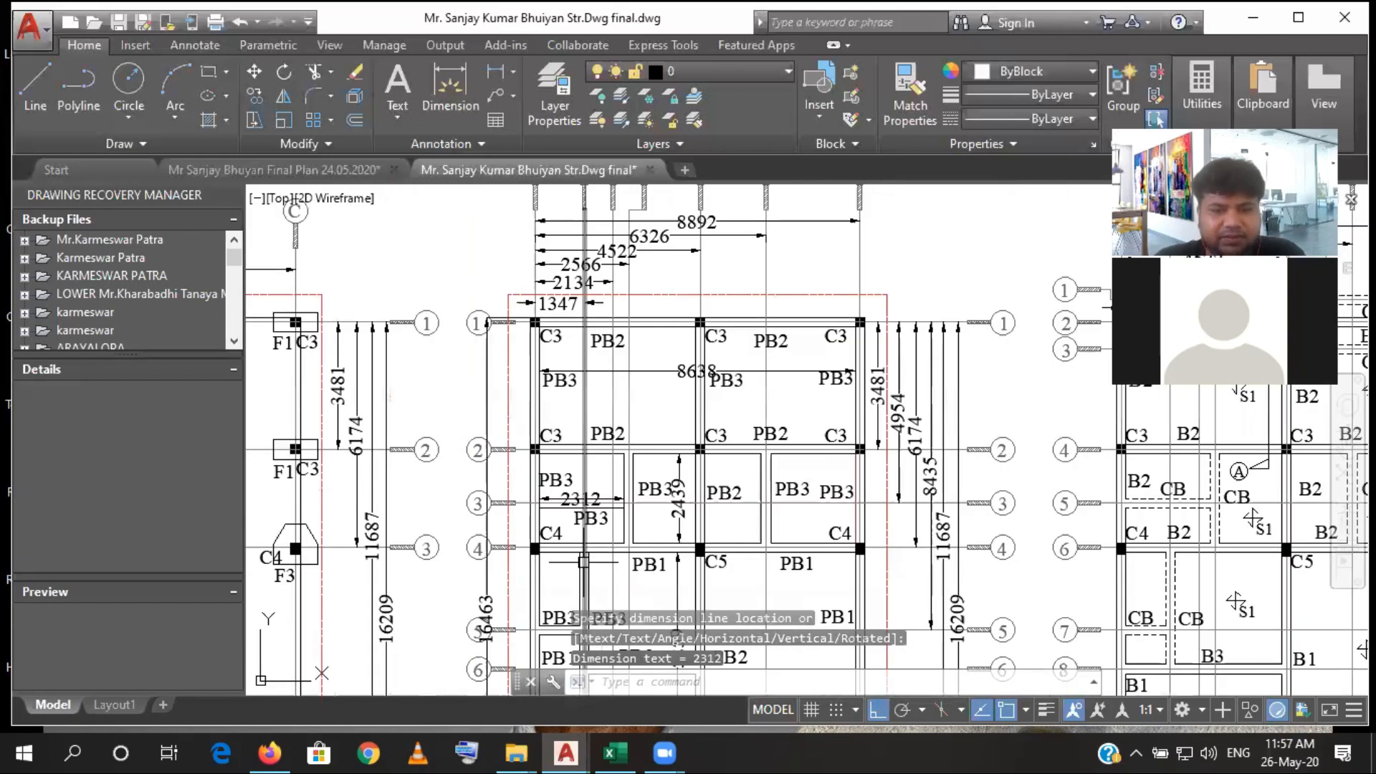
# - Switch to Excel and set the last Plinth Beam row's length in D42 to 2.312
pyautogui.moveTo(584, 563); pyautogui.dragTo(574, 492)
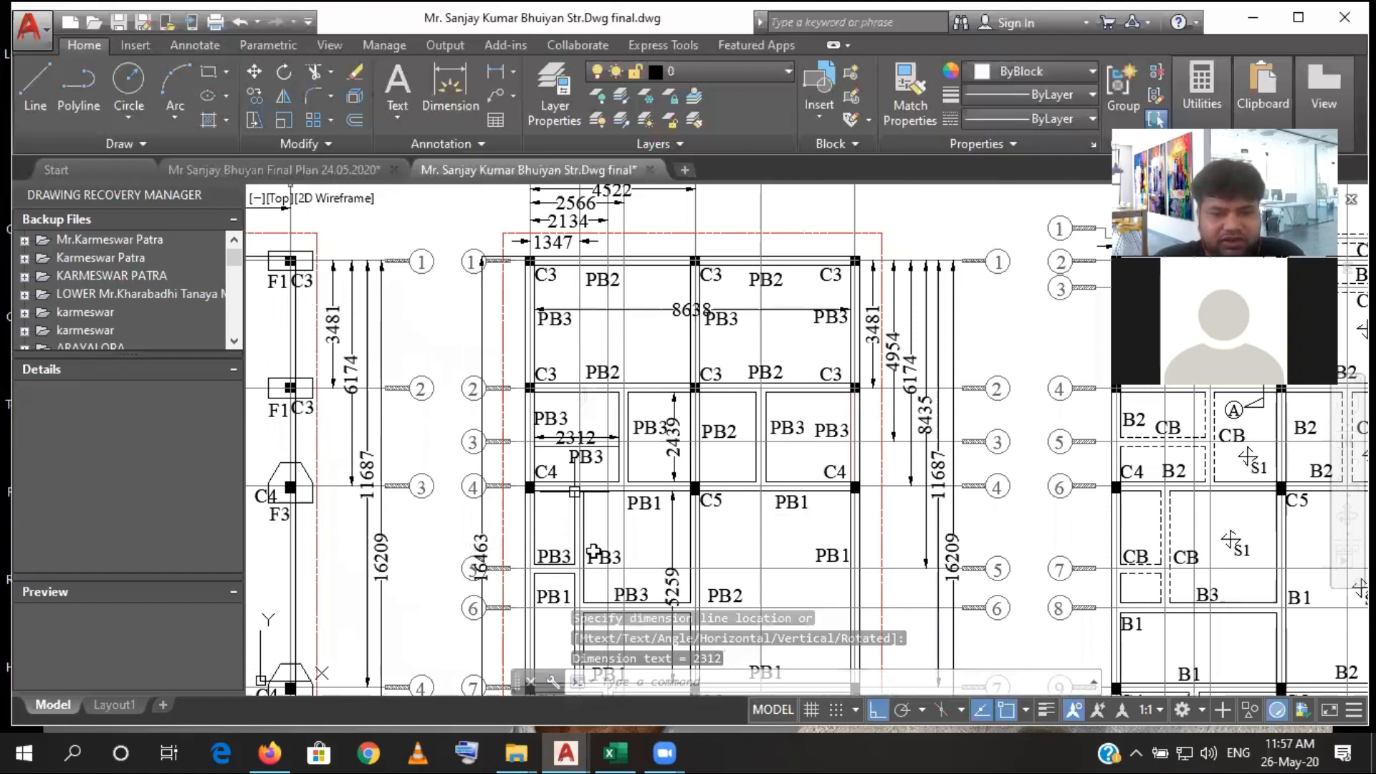
pyautogui.hotkey('alt', 'Tab')
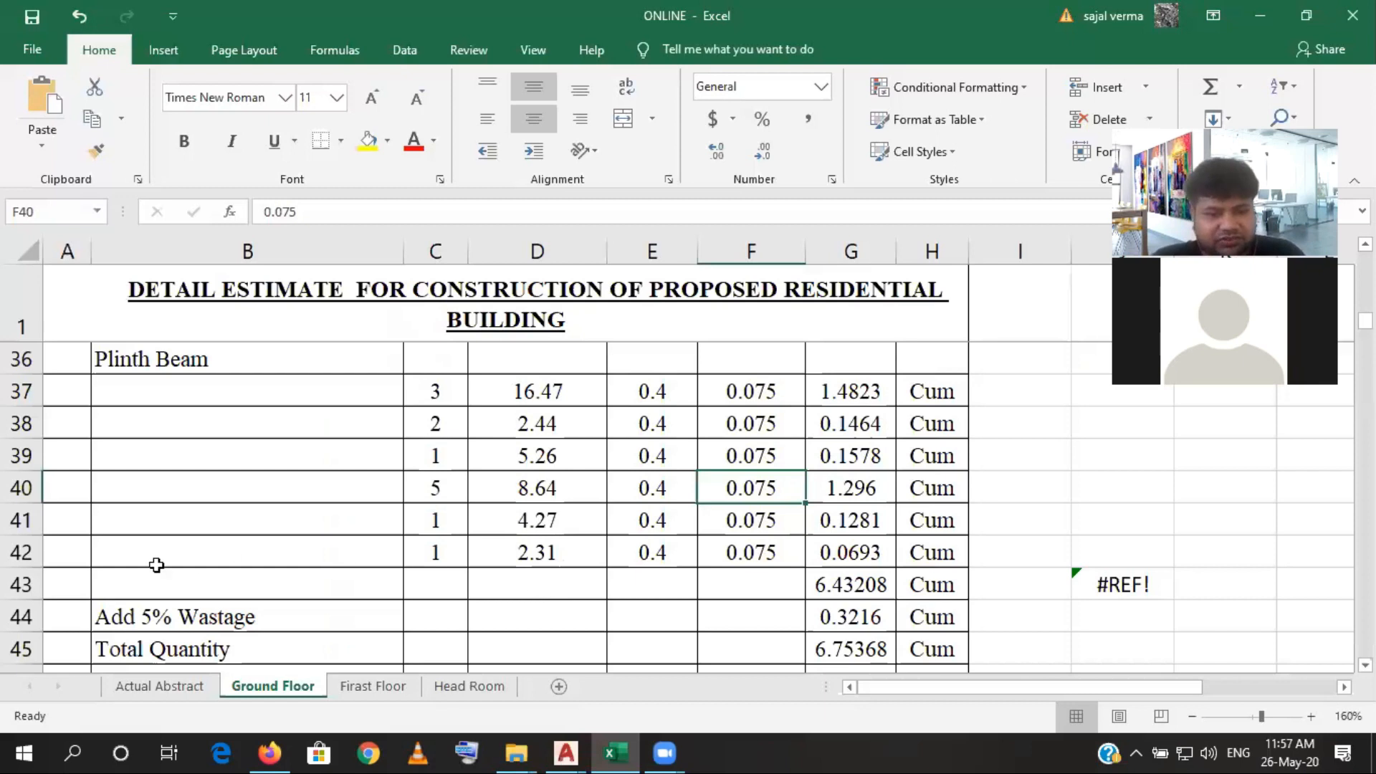
pyautogui.click(24, 558)
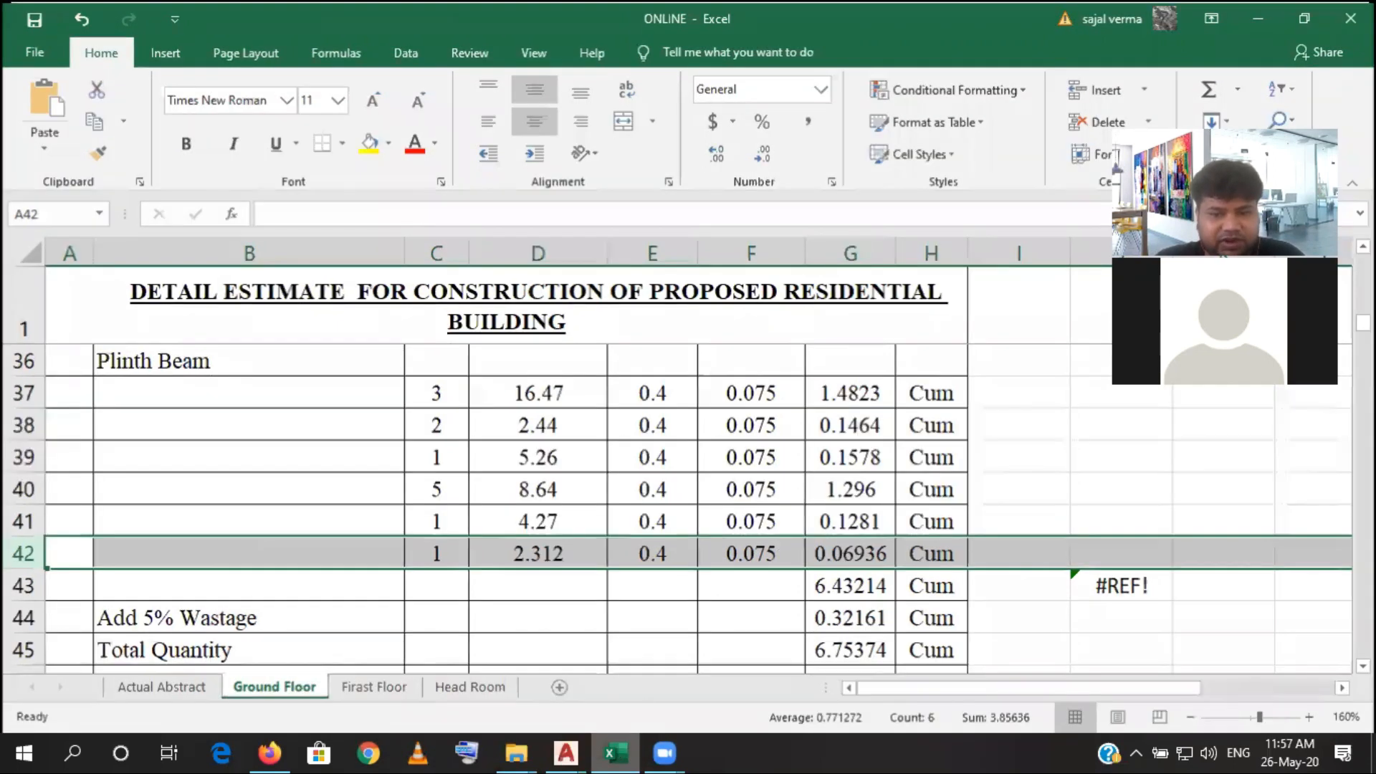
# - Switch to AutoCAD and add a horizontal linear dimension between the inner faces of the grid A and E plinth beams, between grids 6 and 7
pyautogui.hotkey('alt', 'Tab')
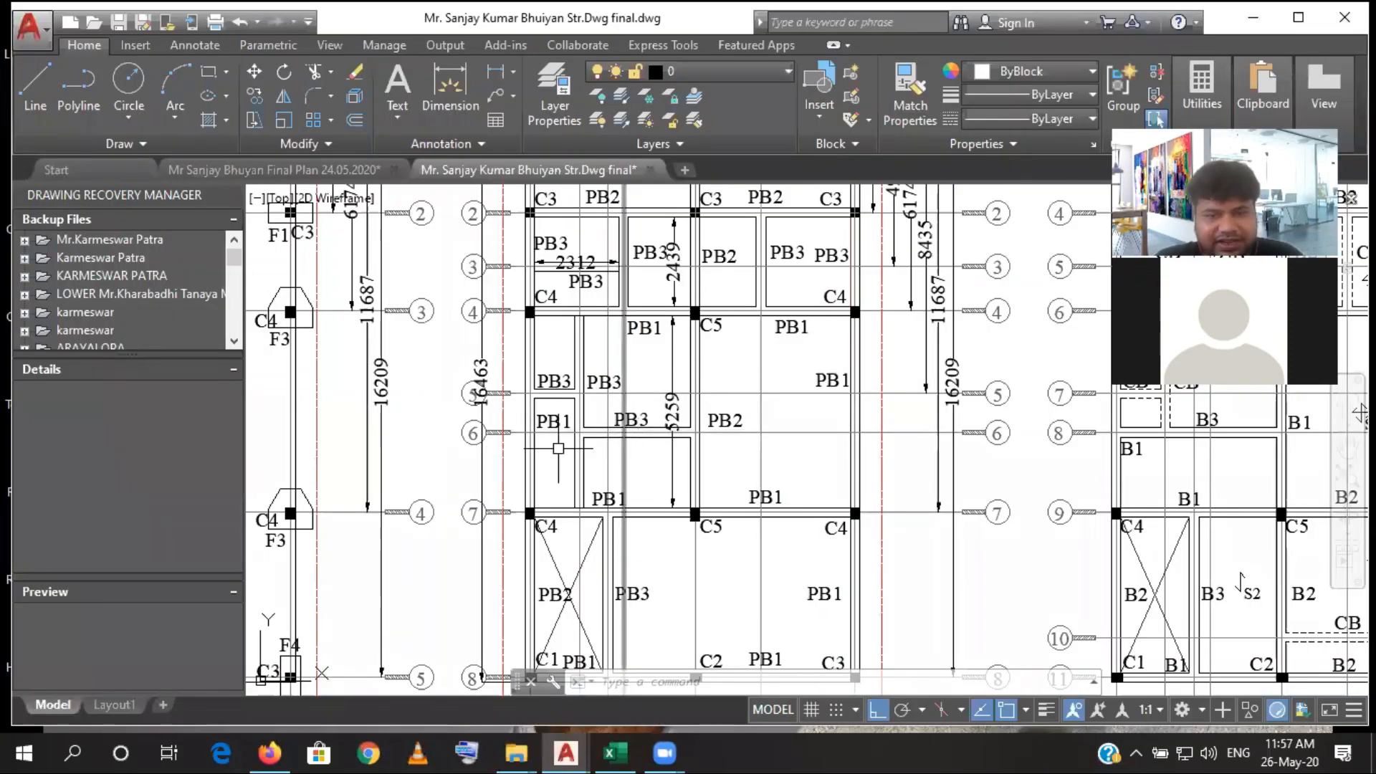
pyautogui.click(495, 71)
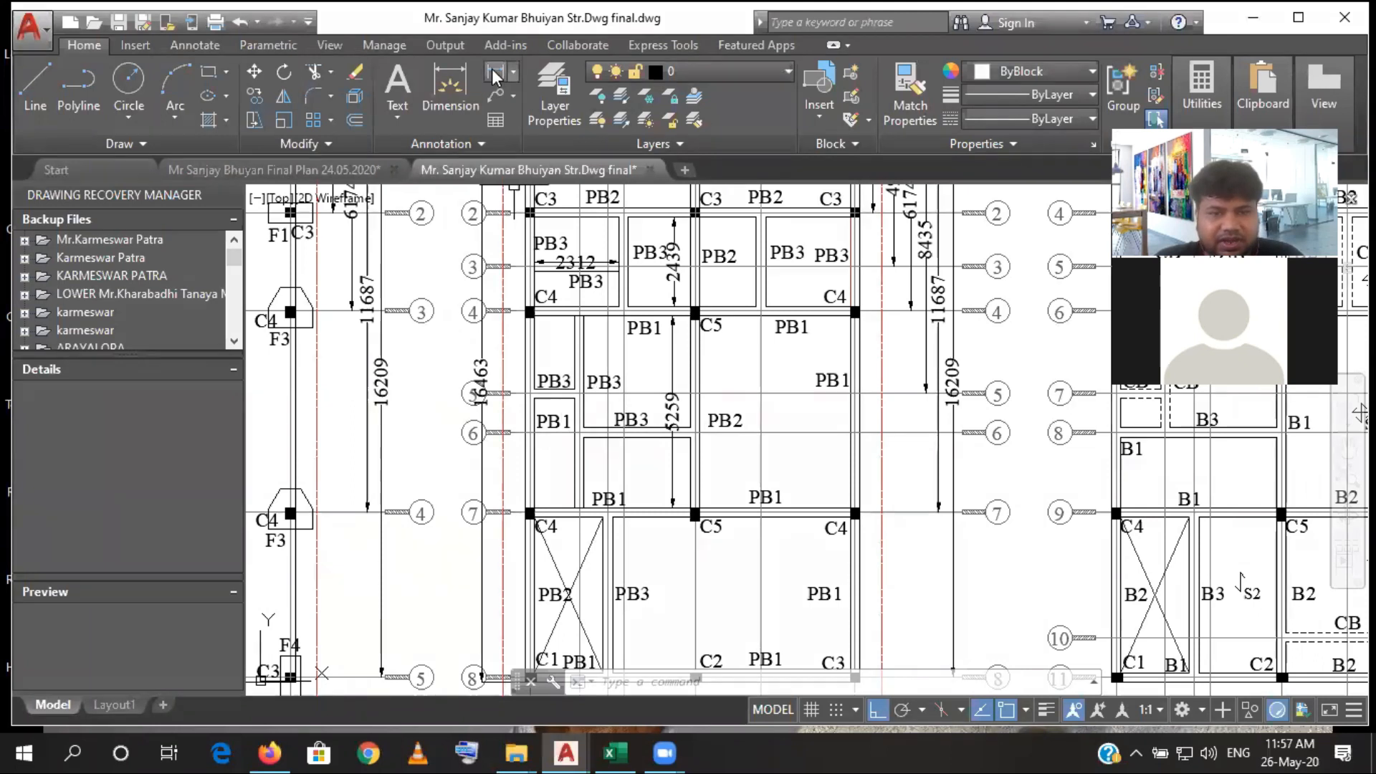
pyautogui.scroll(4, 541, 440)
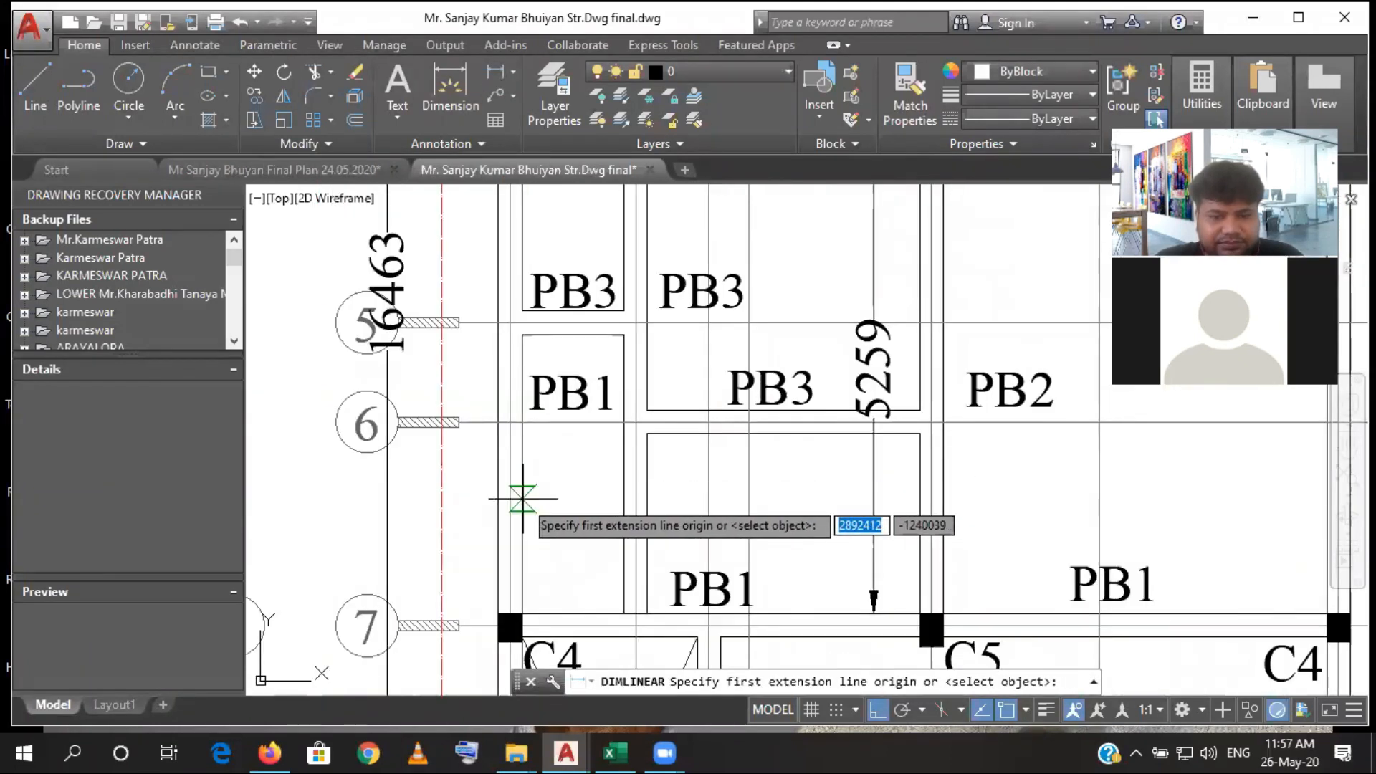
pyautogui.click(523, 498)
pyautogui.click(921, 498)
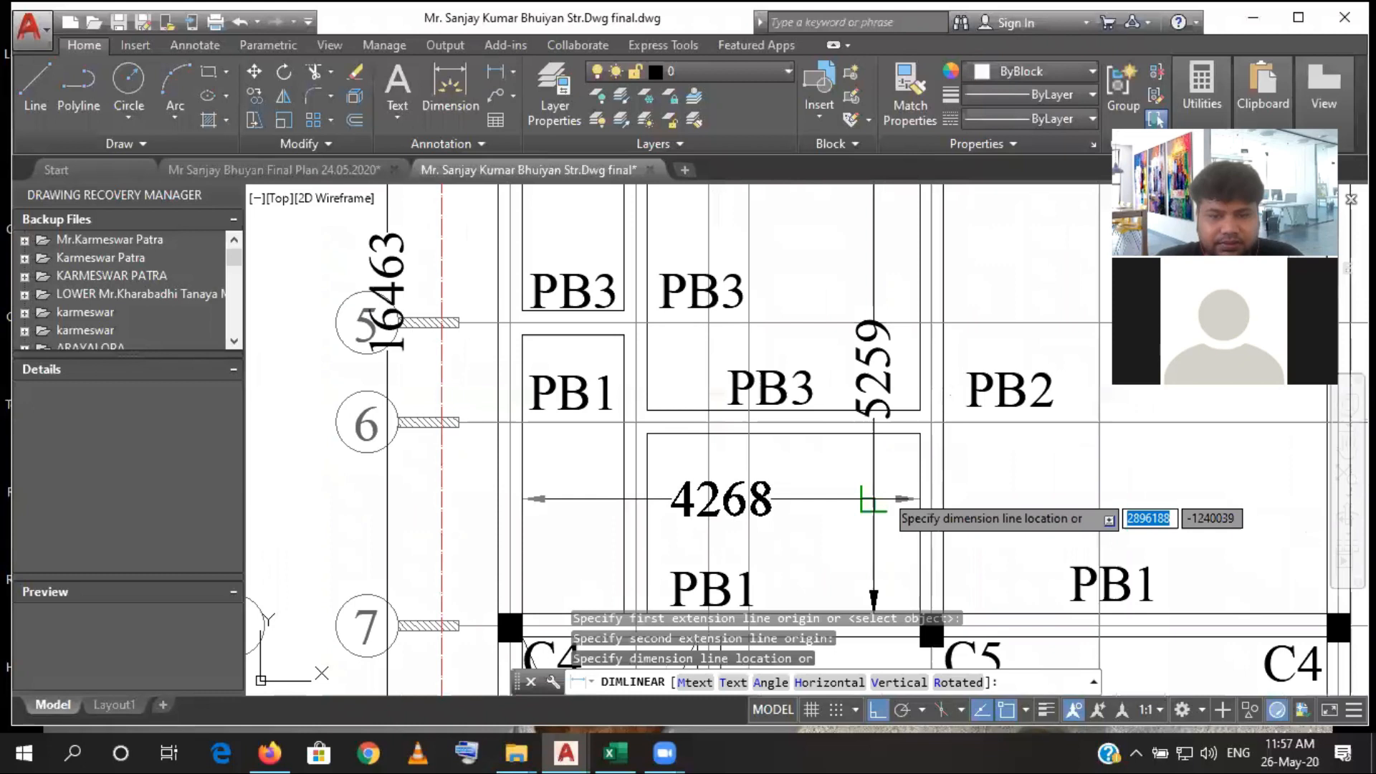
pyautogui.click(891, 498)
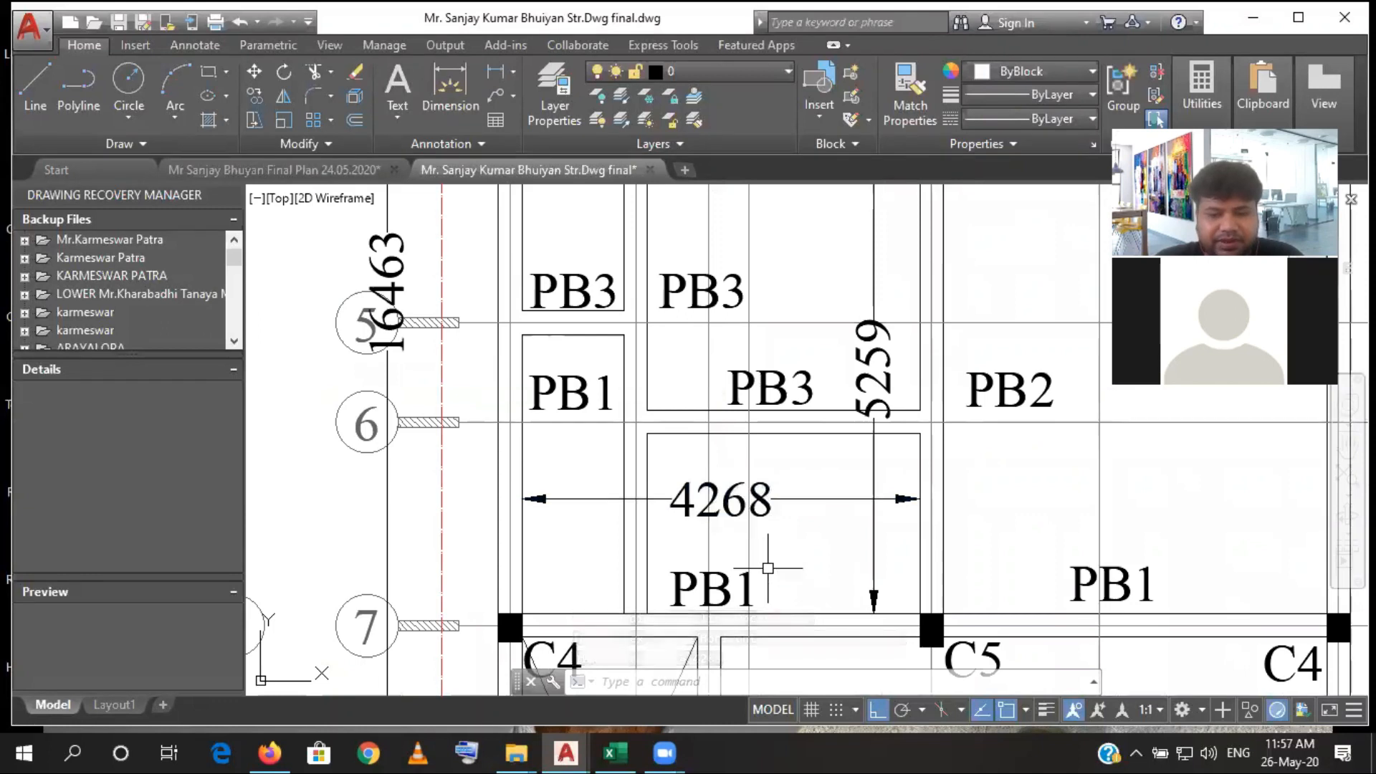
# - Switch to Excel and compare the Plinth Beam rows in C37:F42 with the complete plinth beam layout in AutoCAD
pyautogui.click(629, 751)
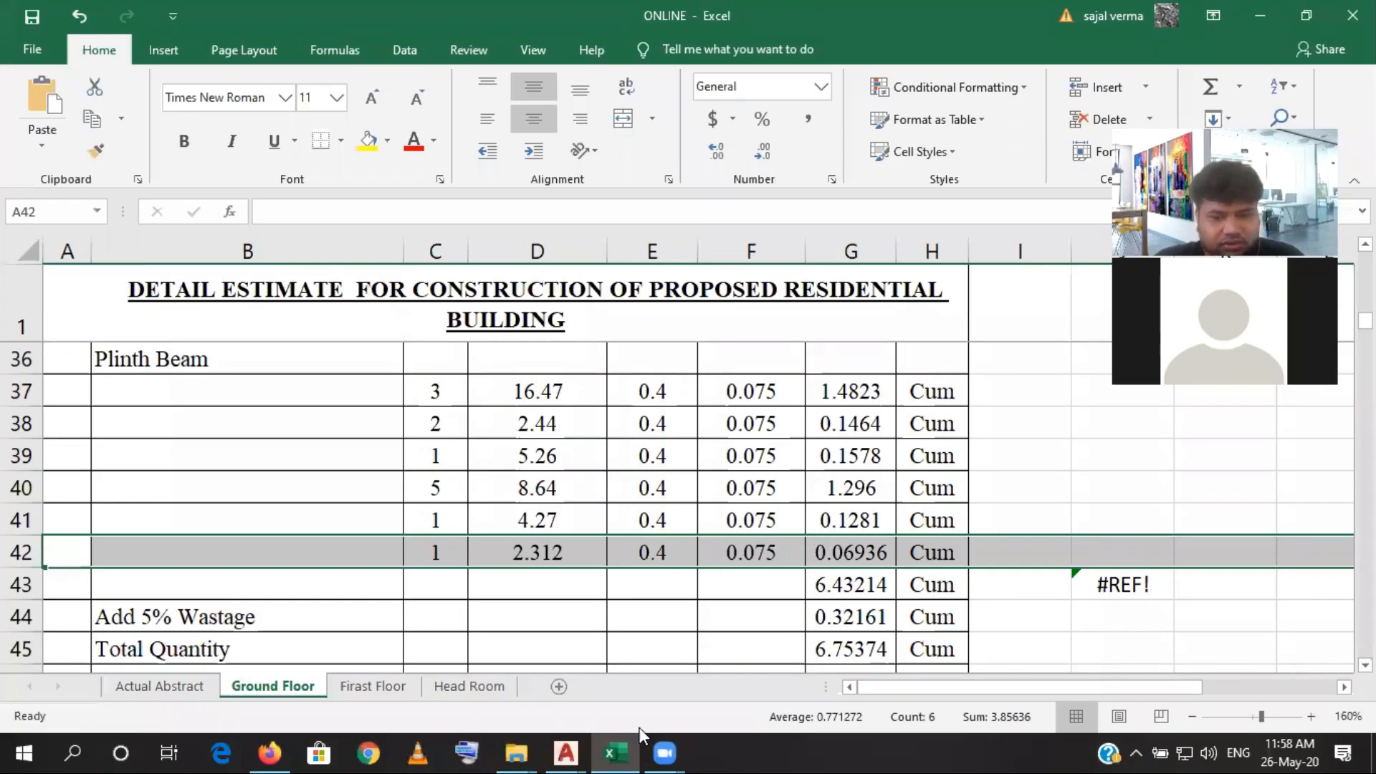
pyautogui.click(652, 618)
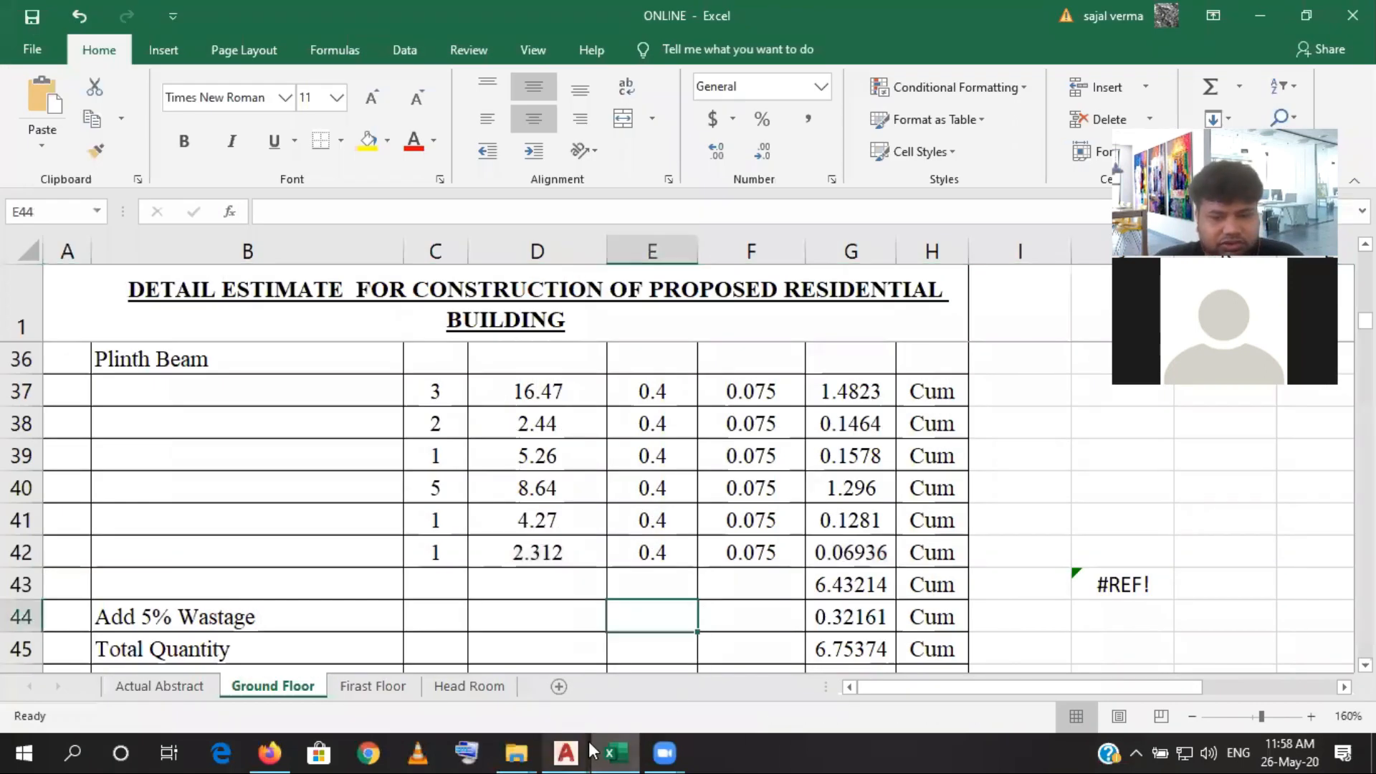
pyautogui.click(615, 749)
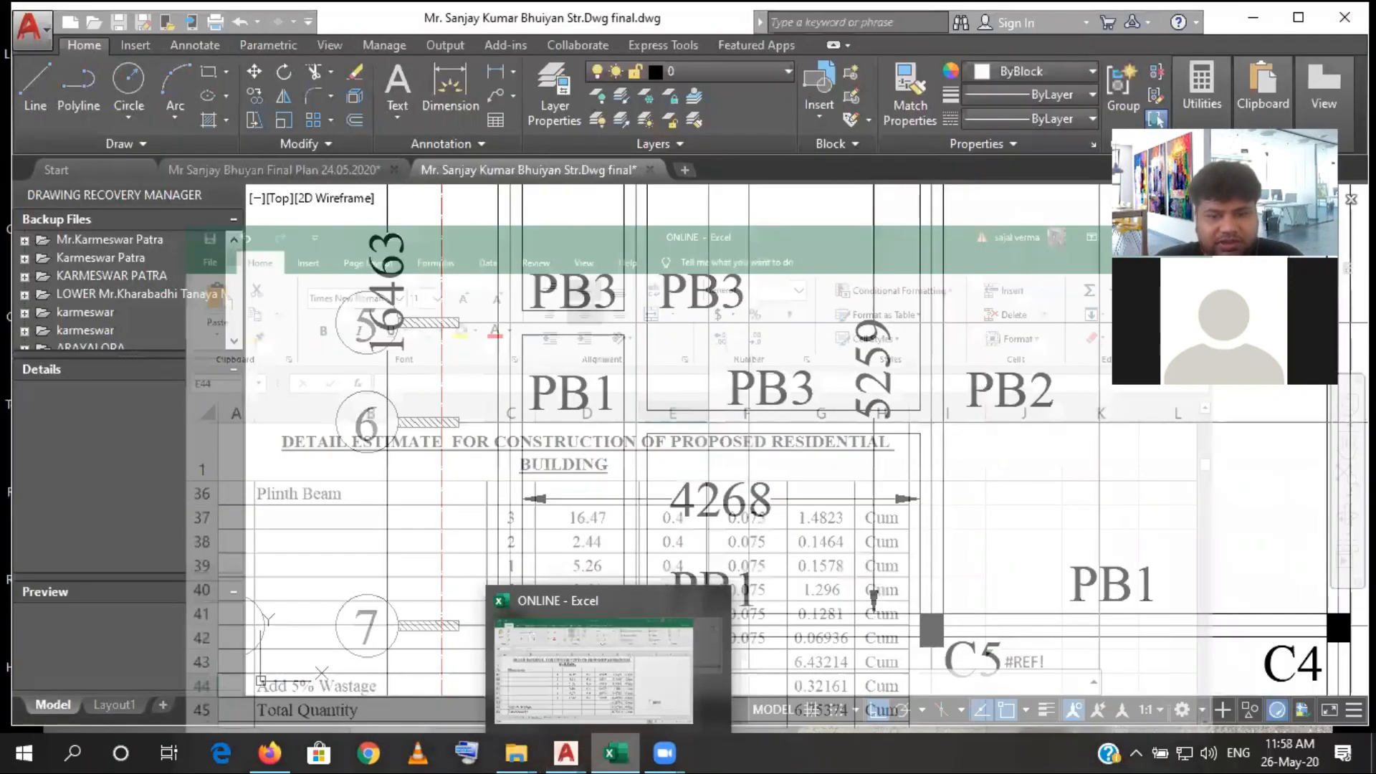
pyautogui.scroll(-3, 769, 540)
pyautogui.moveTo(769, 540)
pyautogui.mouseDown()
pyautogui.moveTo(752, 476)
pyautogui.moveTo(757, 581)
pyautogui.moveTo(752, 475)
pyautogui.mouseUp()
pyautogui.scroll(-2, 757, 580)
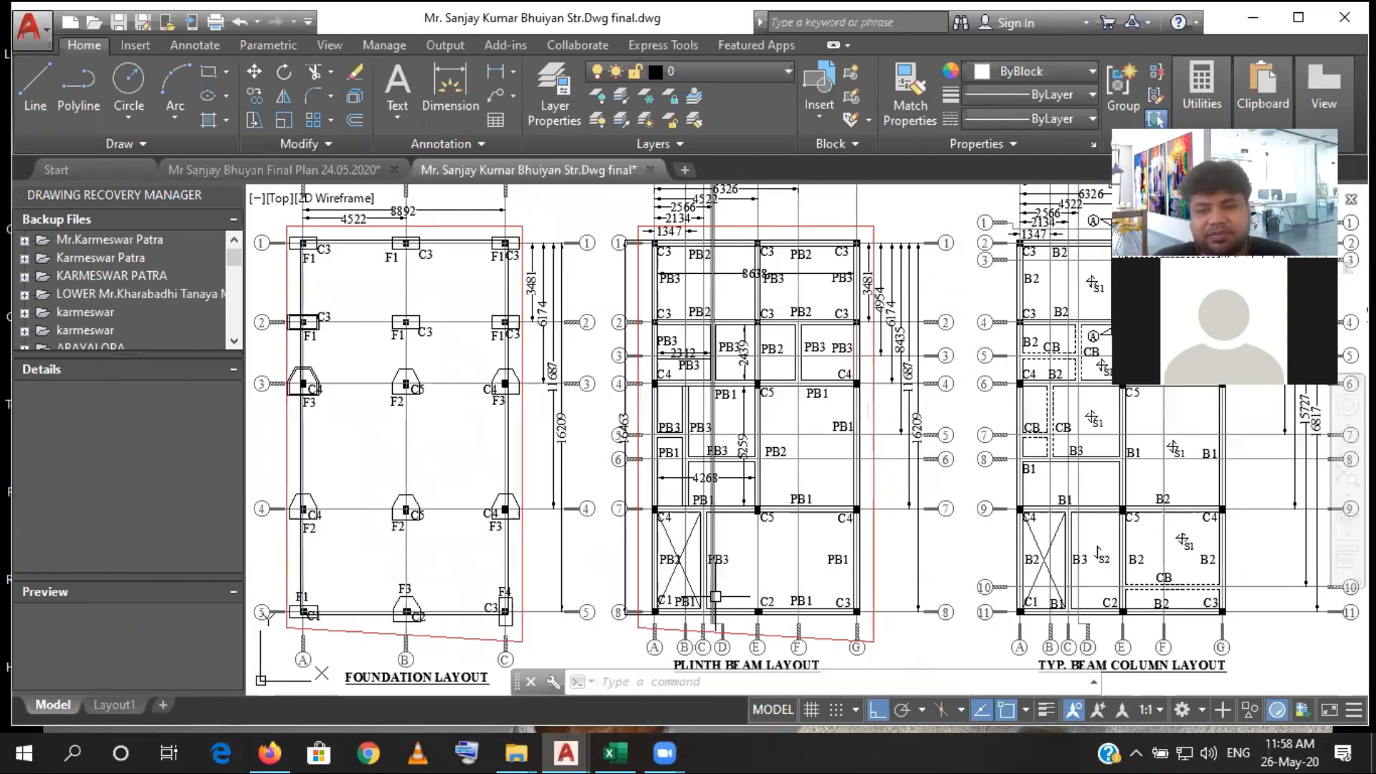
pyautogui.click(615, 753)
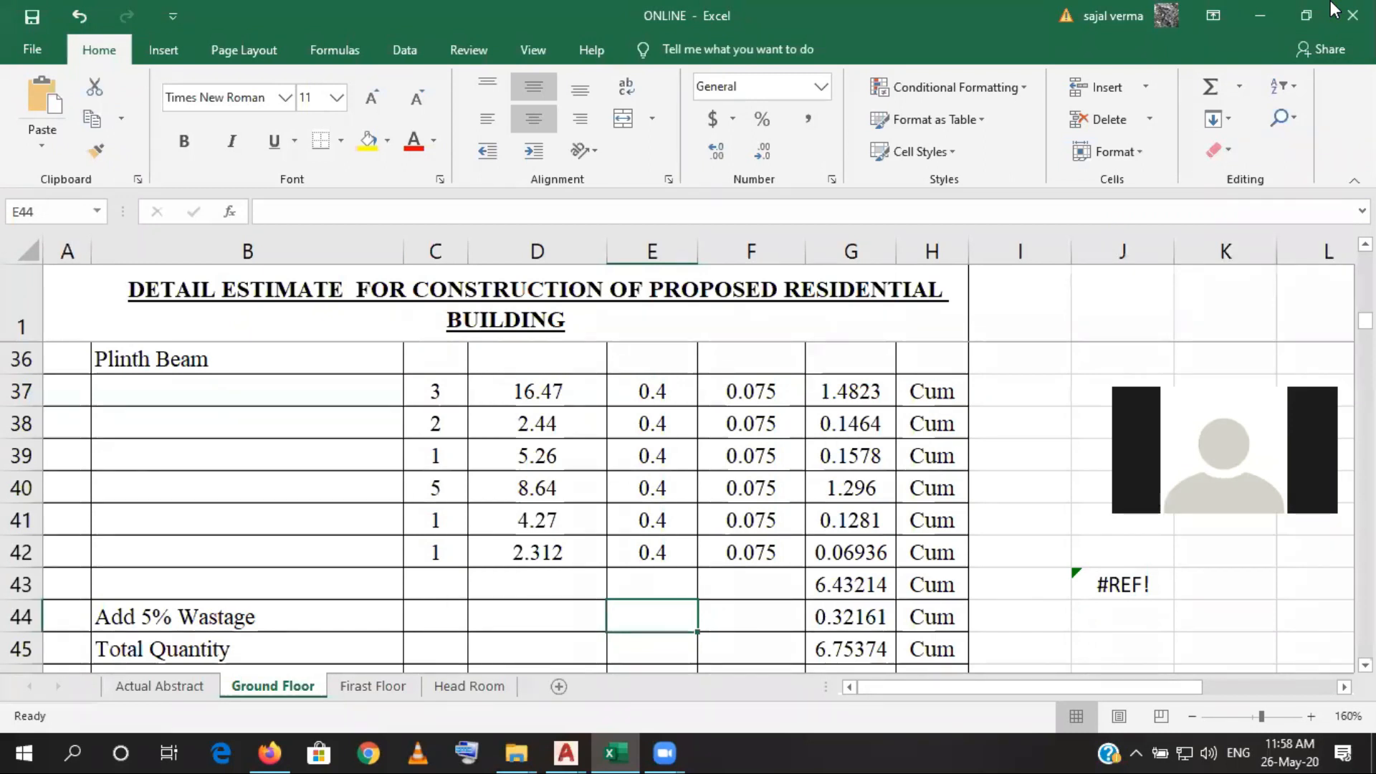
# - Switch to AutoCAD and examine the plinth beam layout's outer beams and the bay between grids 7 and 8
pyautogui.click(606, 745)
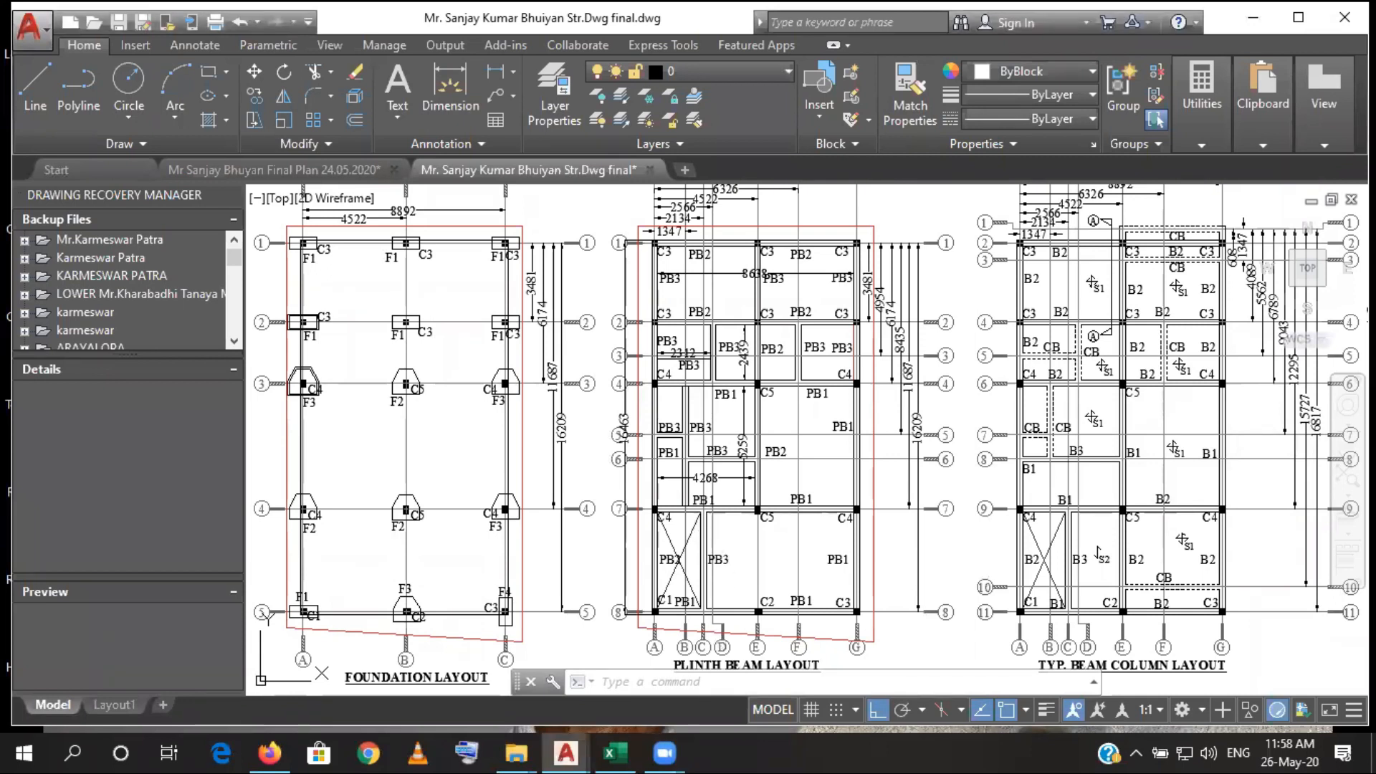
pyautogui.moveTo(645, 612); pyautogui.dragTo(643, 519)
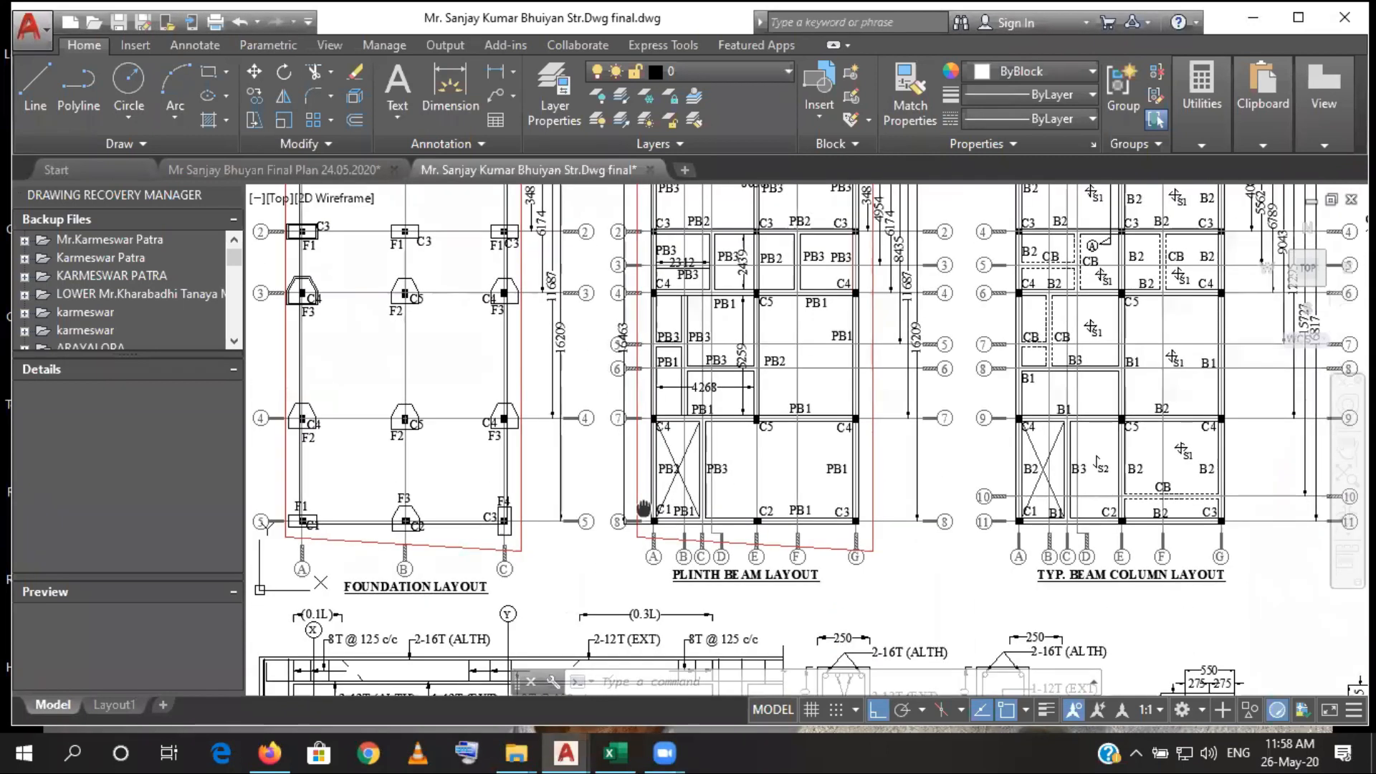
pyautogui.scroll(4, 707, 565)
pyautogui.scroll(-3, 705, 562)
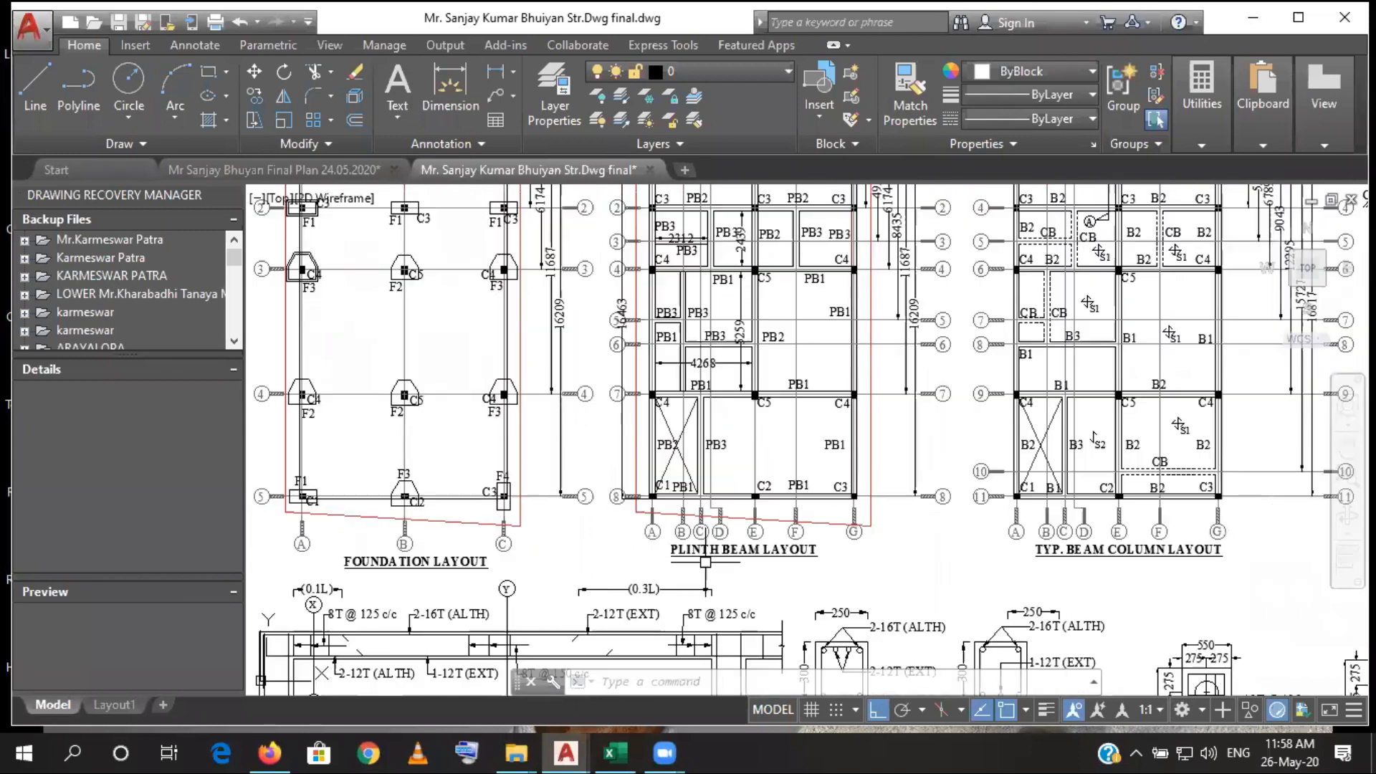
pyautogui.scroll(1, 708, 640)
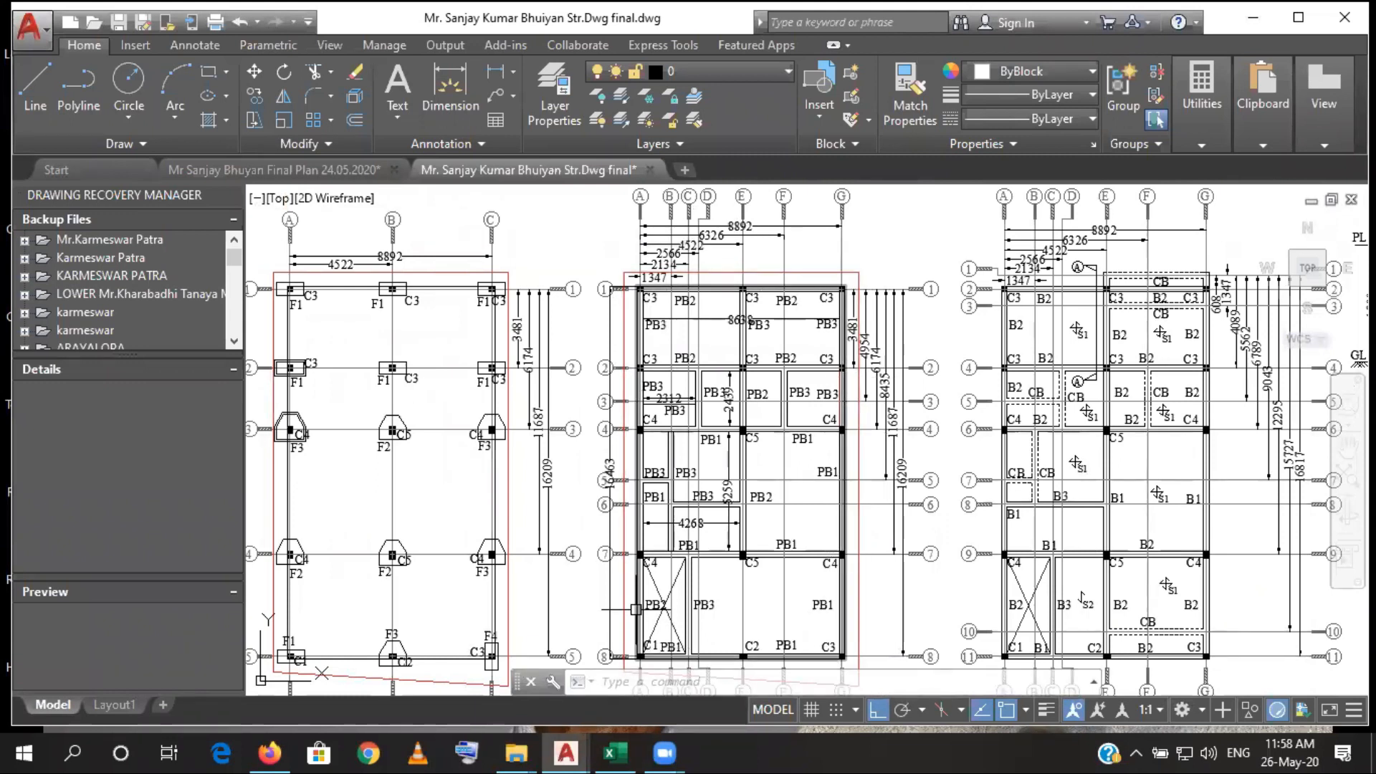
pyautogui.scroll(5, 635, 610)
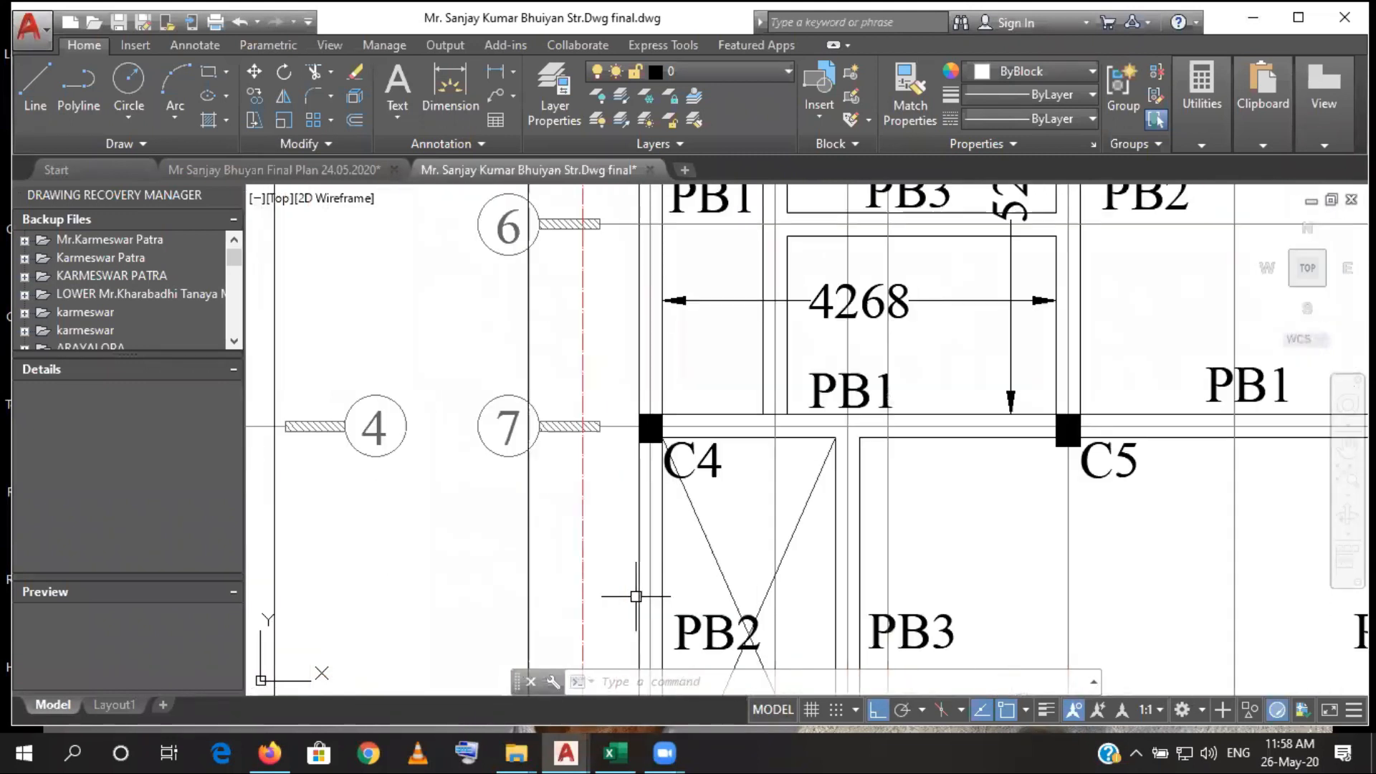
pyautogui.scroll(-5, 633, 595)
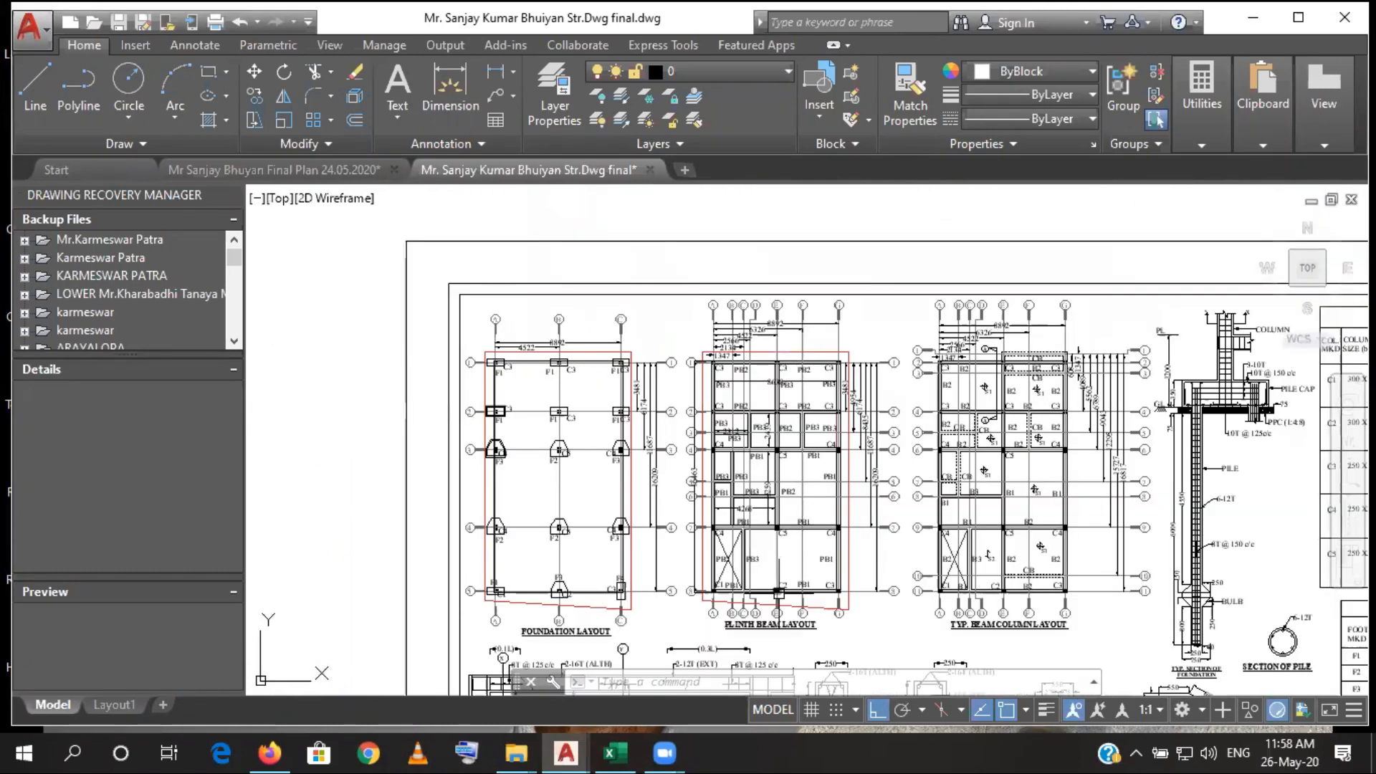
pyautogui.moveTo(779, 593); pyautogui.dragTo(791, 447)
pyautogui.scroll(8, 785, 362)
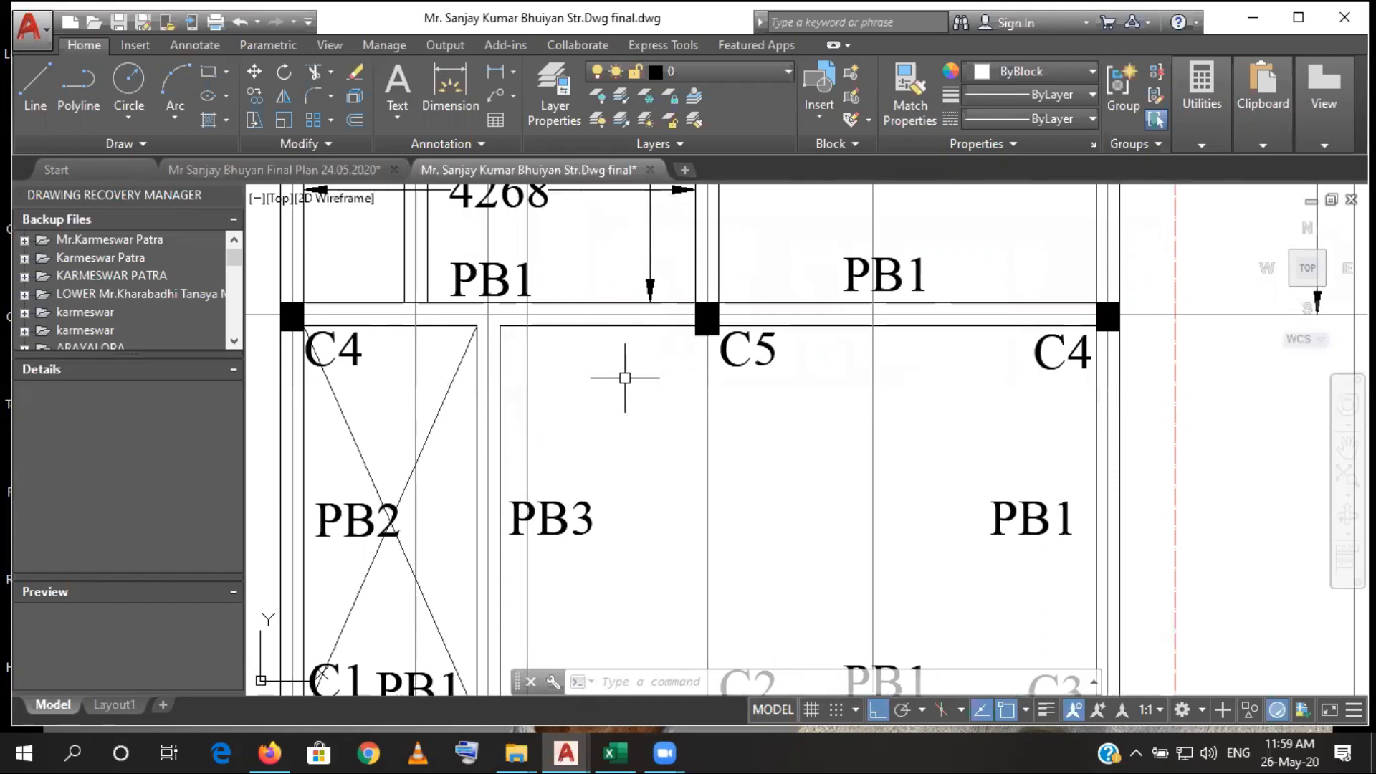
# - Examine the interior plinth beams and their added dimensions, from grid 1 down to grid 8, including the short cross beams
pyautogui.scroll(-4, 624, 377)
pyautogui.moveTo(625, 408); pyautogui.dragTo(637, 606)
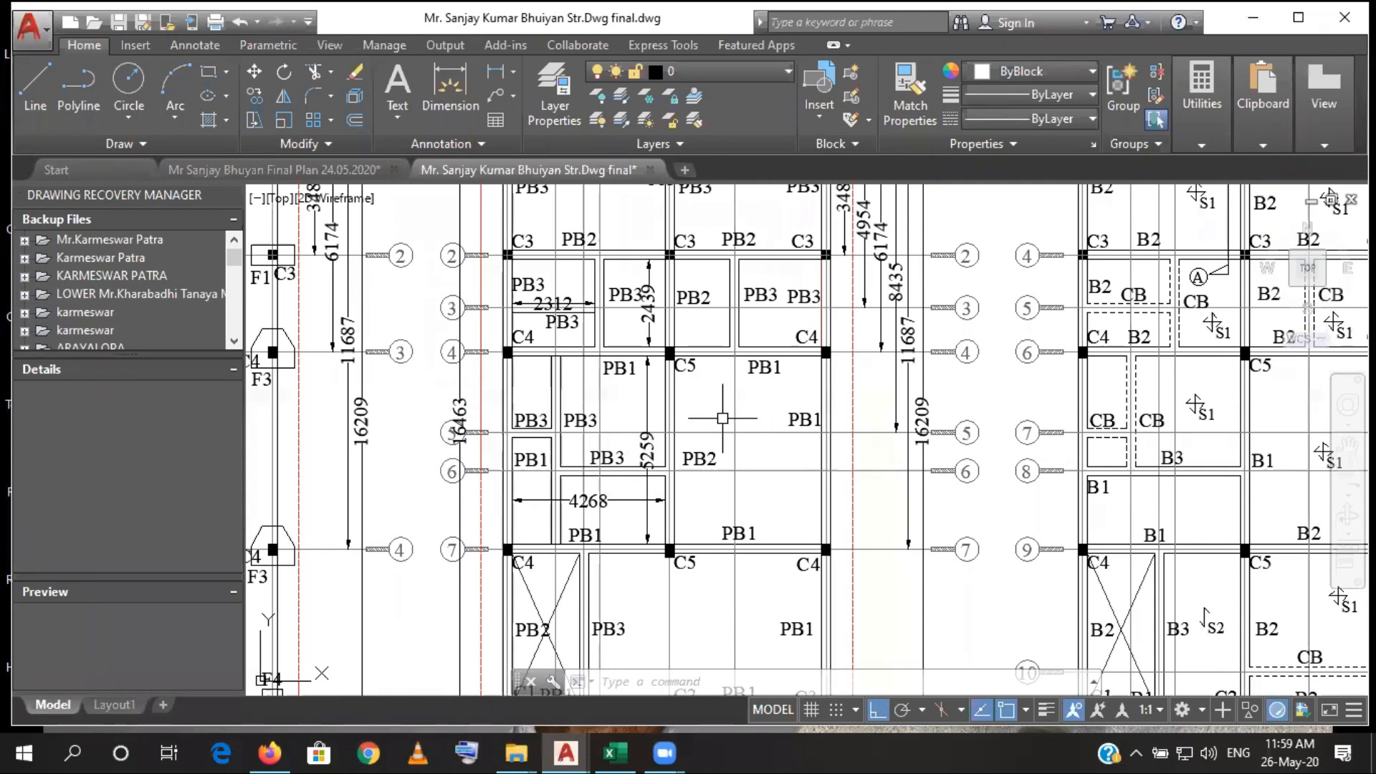
pyautogui.moveTo(793, 420)
pyautogui.mouseDown()
pyautogui.moveTo(774, 574)
pyautogui.moveTo(774, 553)
pyautogui.mouseUp()
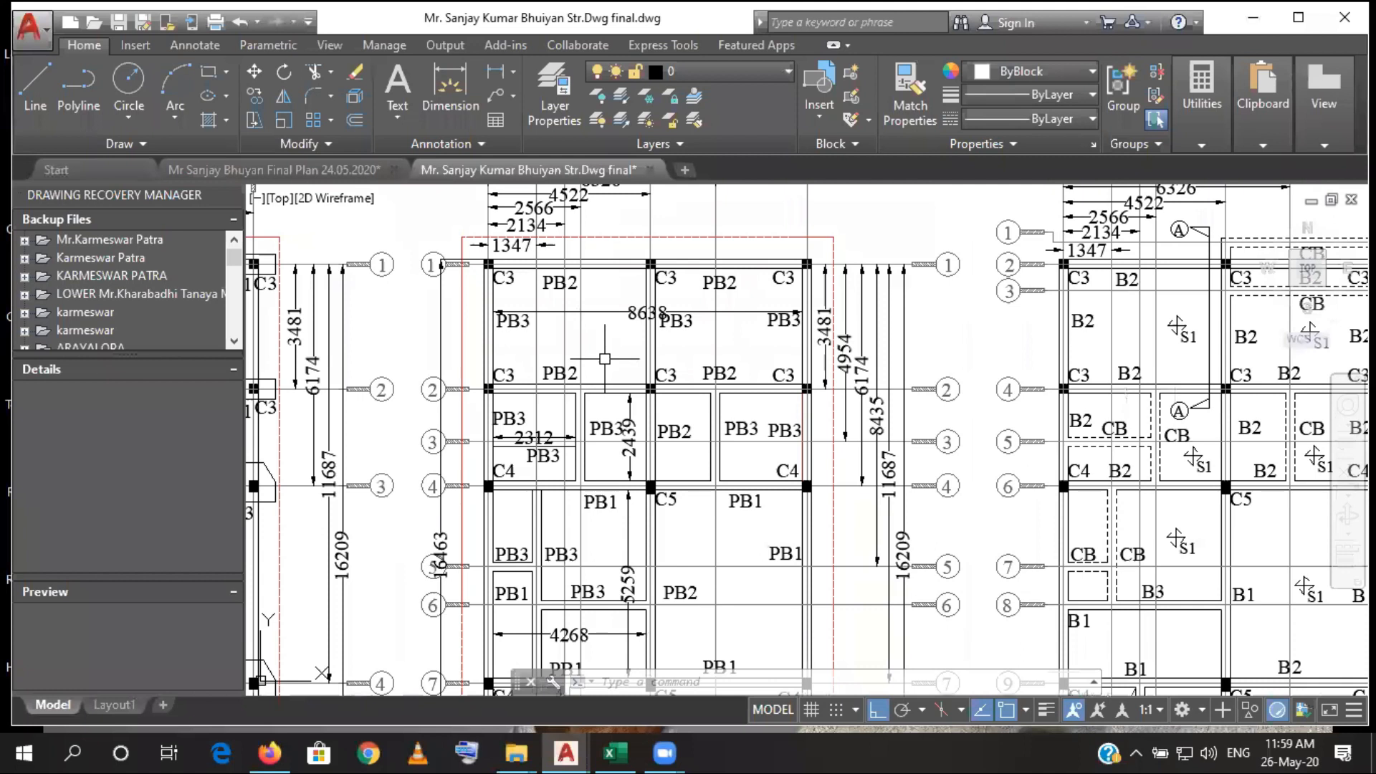
pyautogui.scroll(-4, 609, 365)
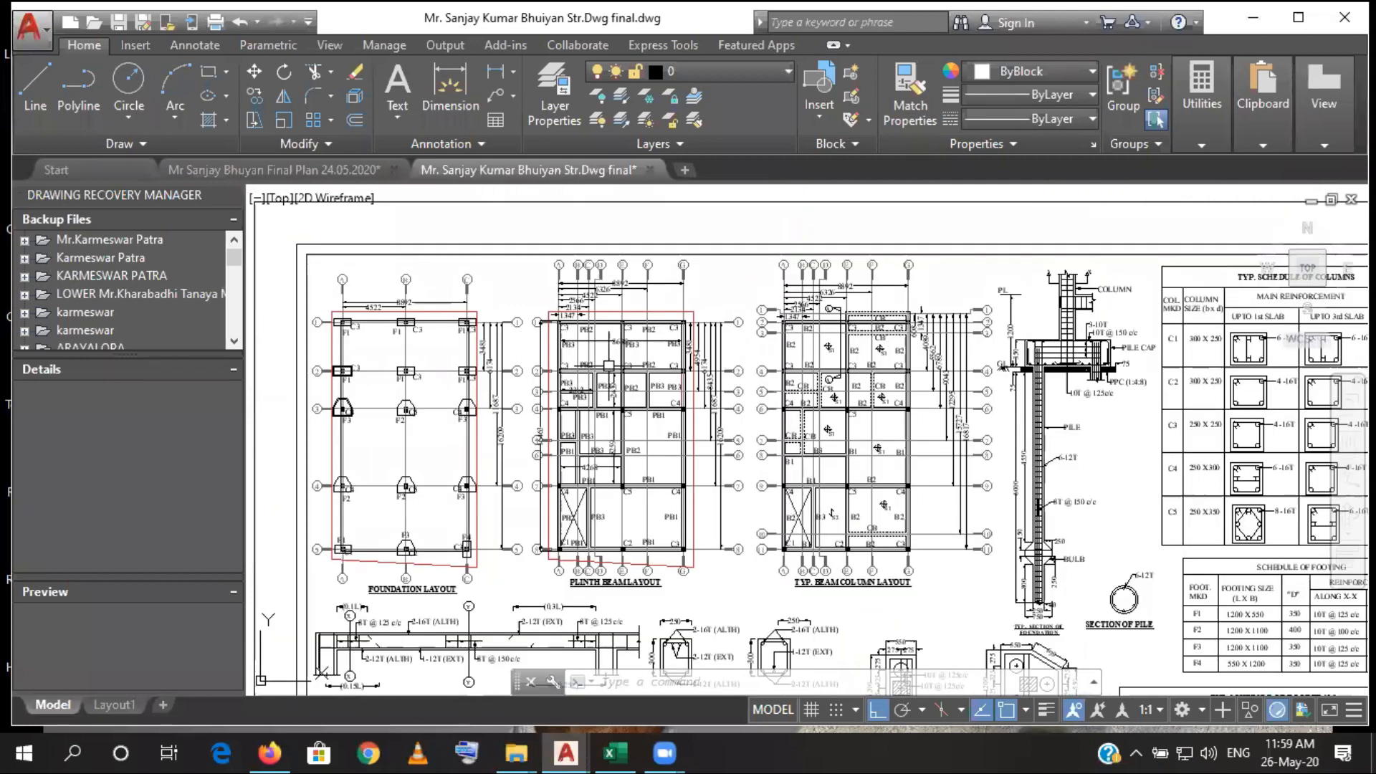
pyautogui.scroll(4, 613, 617)
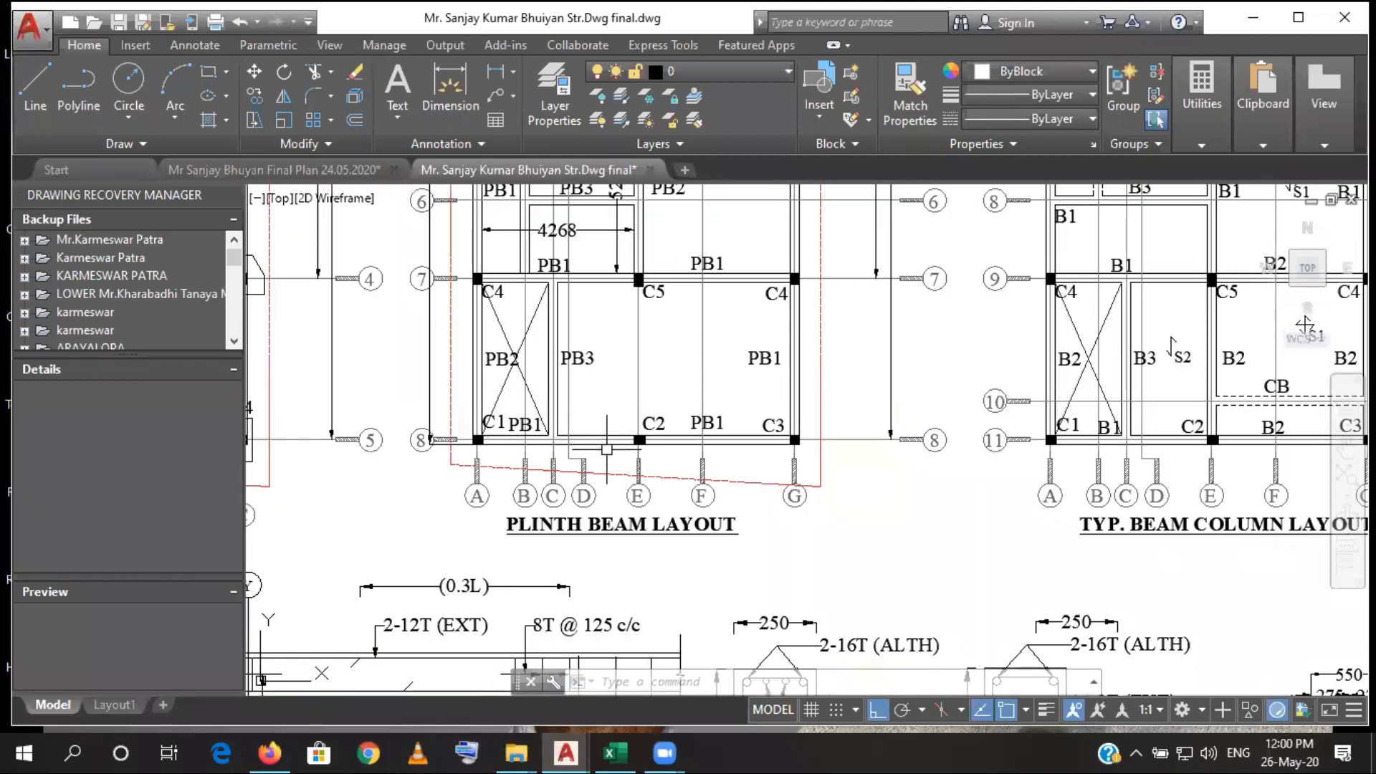
pyautogui.moveTo(577, 349); pyautogui.dragTo(585, 465)
pyautogui.scroll(2, 585, 464)
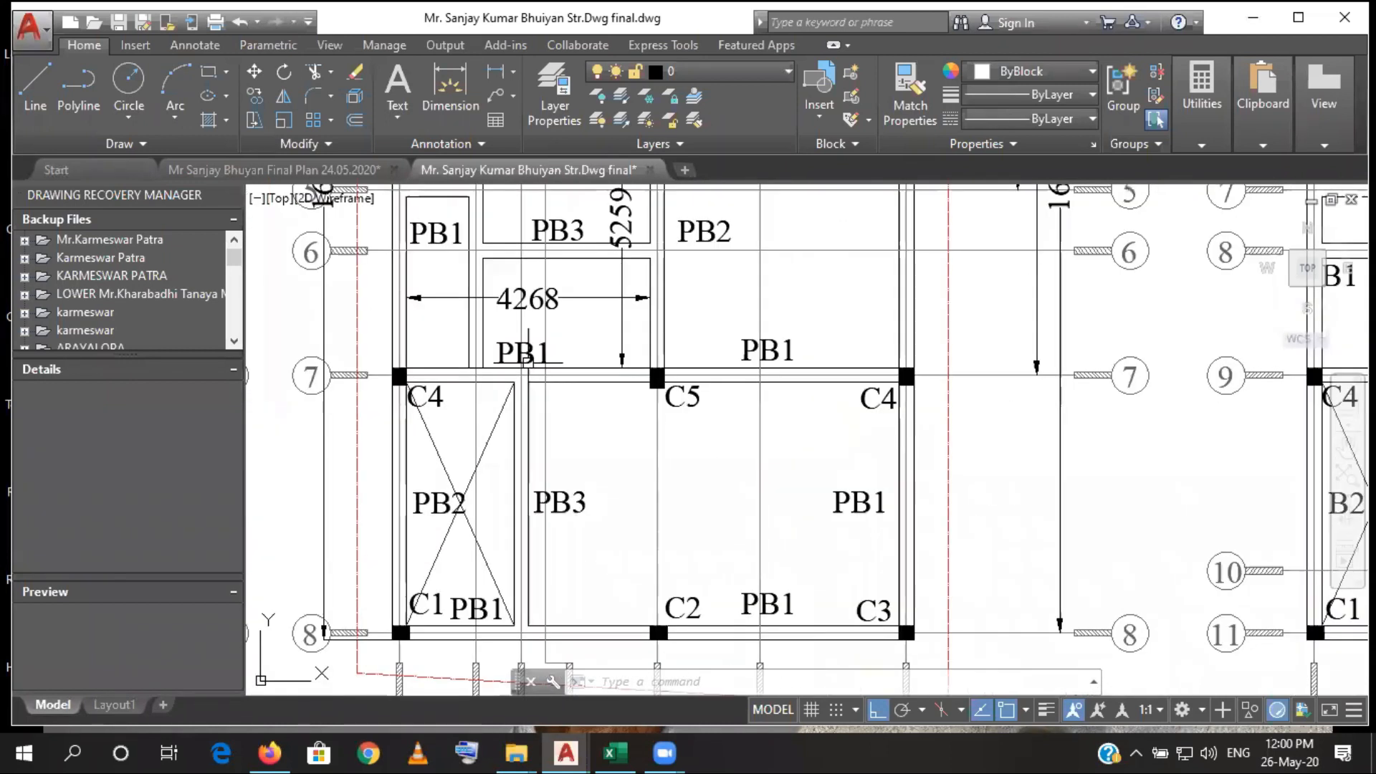
pyautogui.scroll(-3, 616, 378)
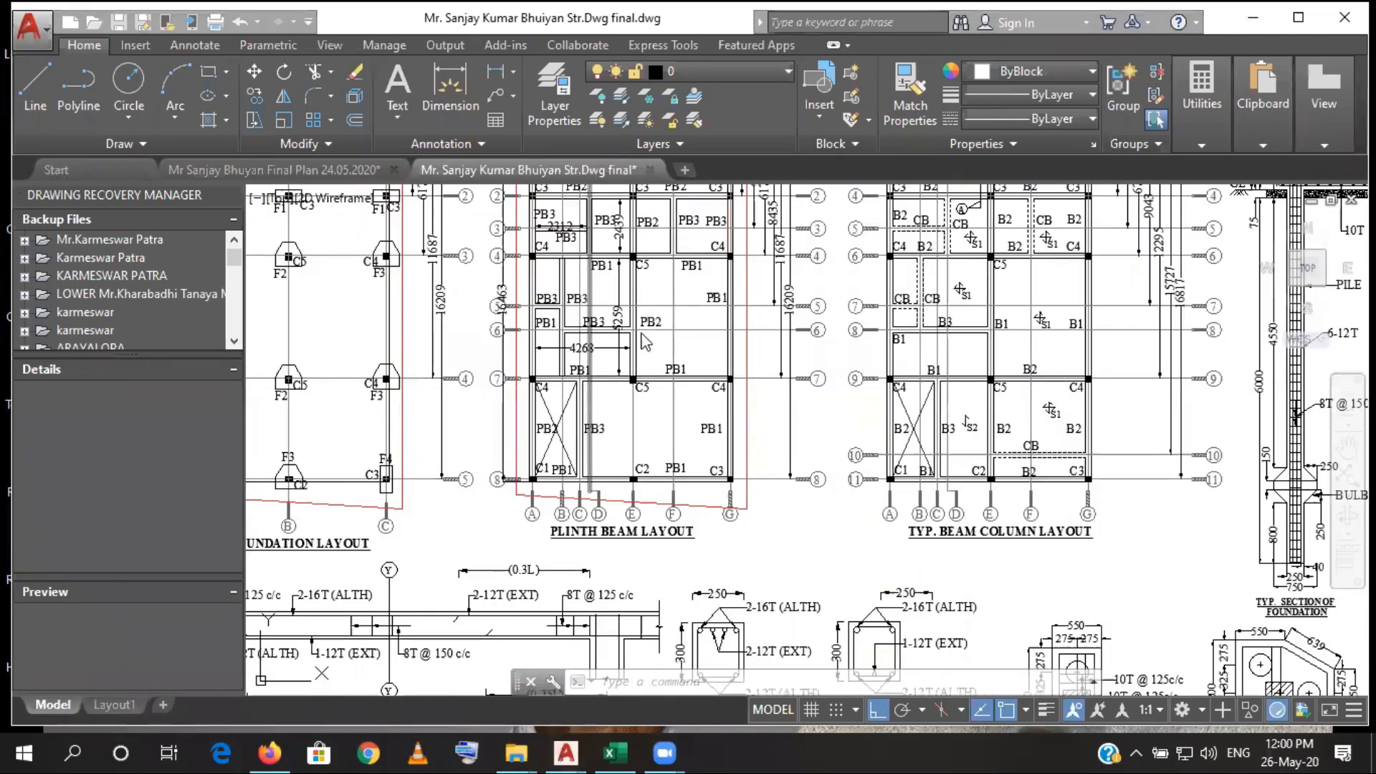
pyautogui.moveTo(689, 342); pyautogui.dragTo(688, 401)
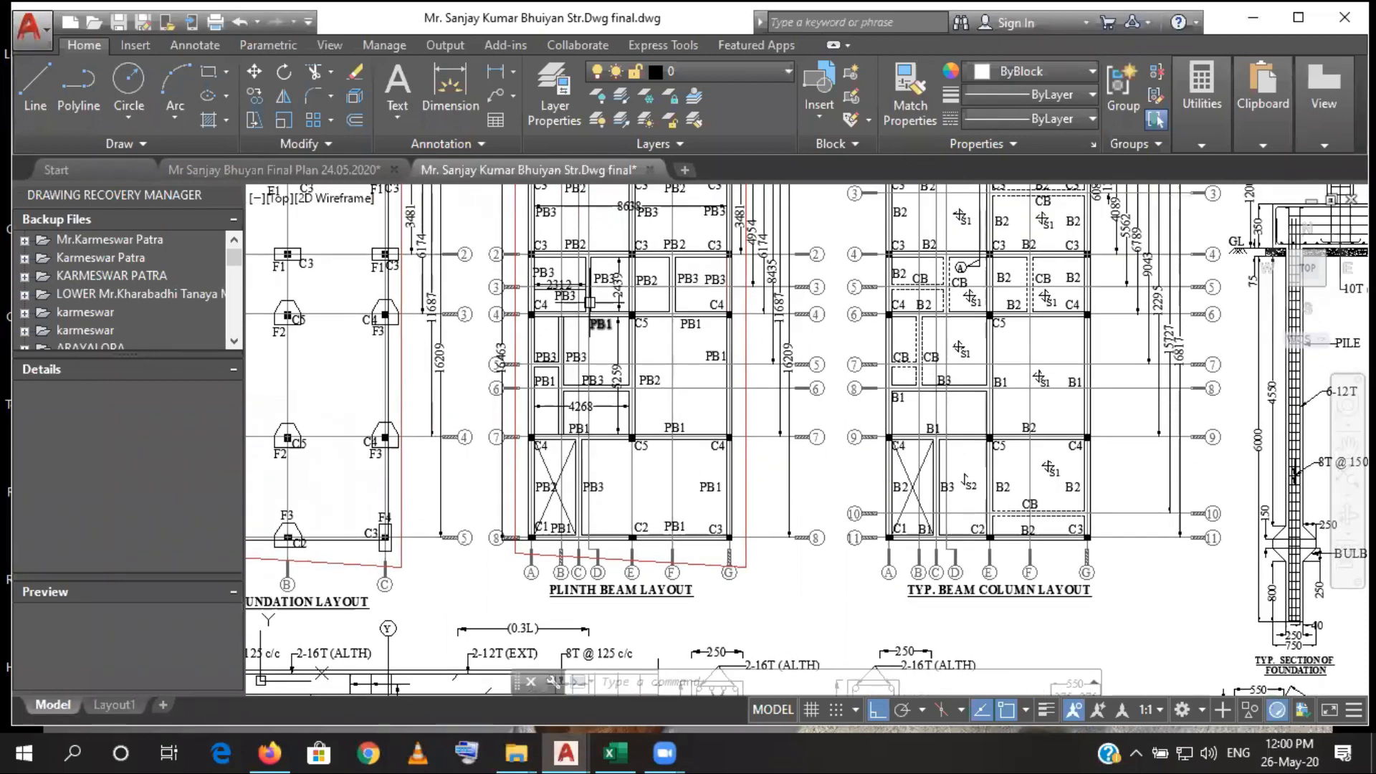
# - Switch to Excel and insert two blank rows at row 44, above the Add 5% Wastage row
pyautogui.moveTo(609, 332); pyautogui.dragTo(580, 403)
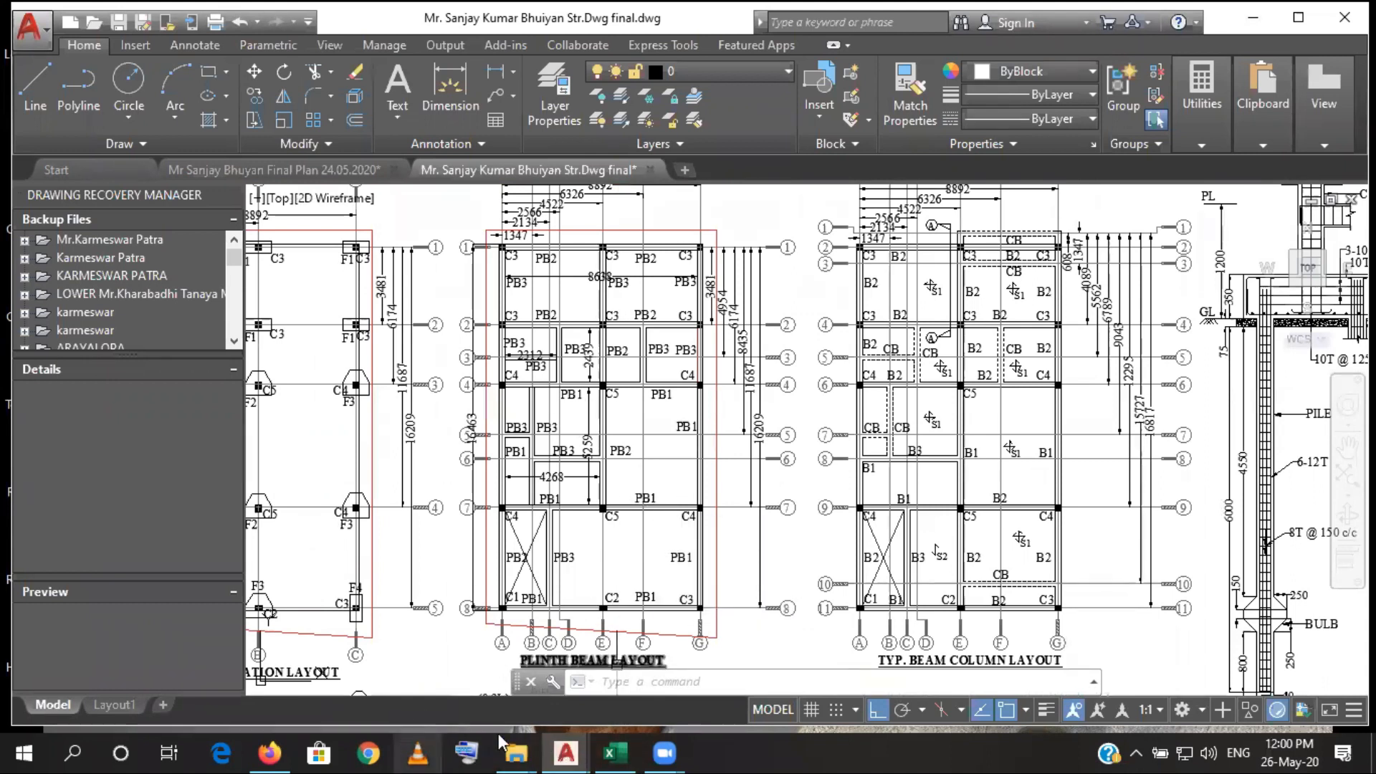
pyautogui.click(614, 752)
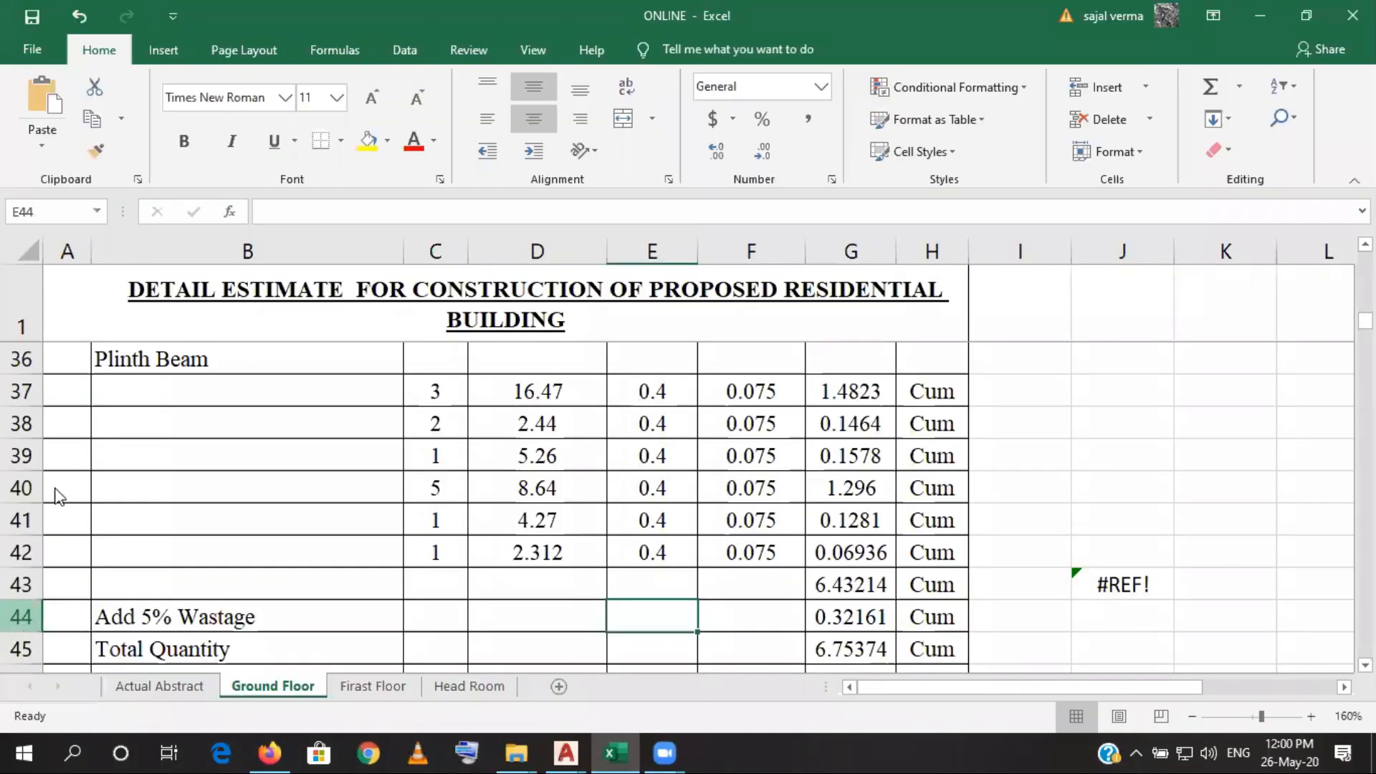
pyautogui.rightClick(15, 618)
pyautogui.click(64, 459)
pyautogui.rightClick(19, 615)
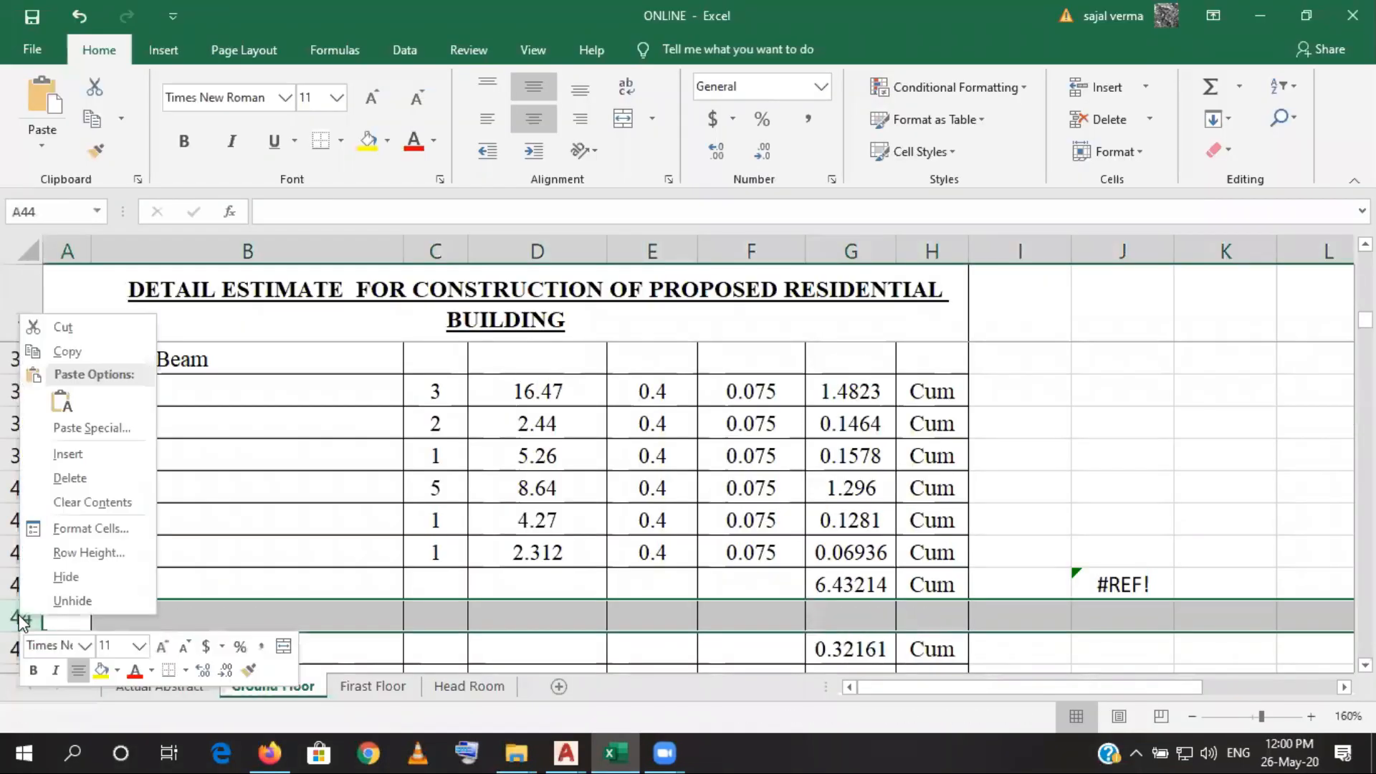
pyautogui.click(59, 459)
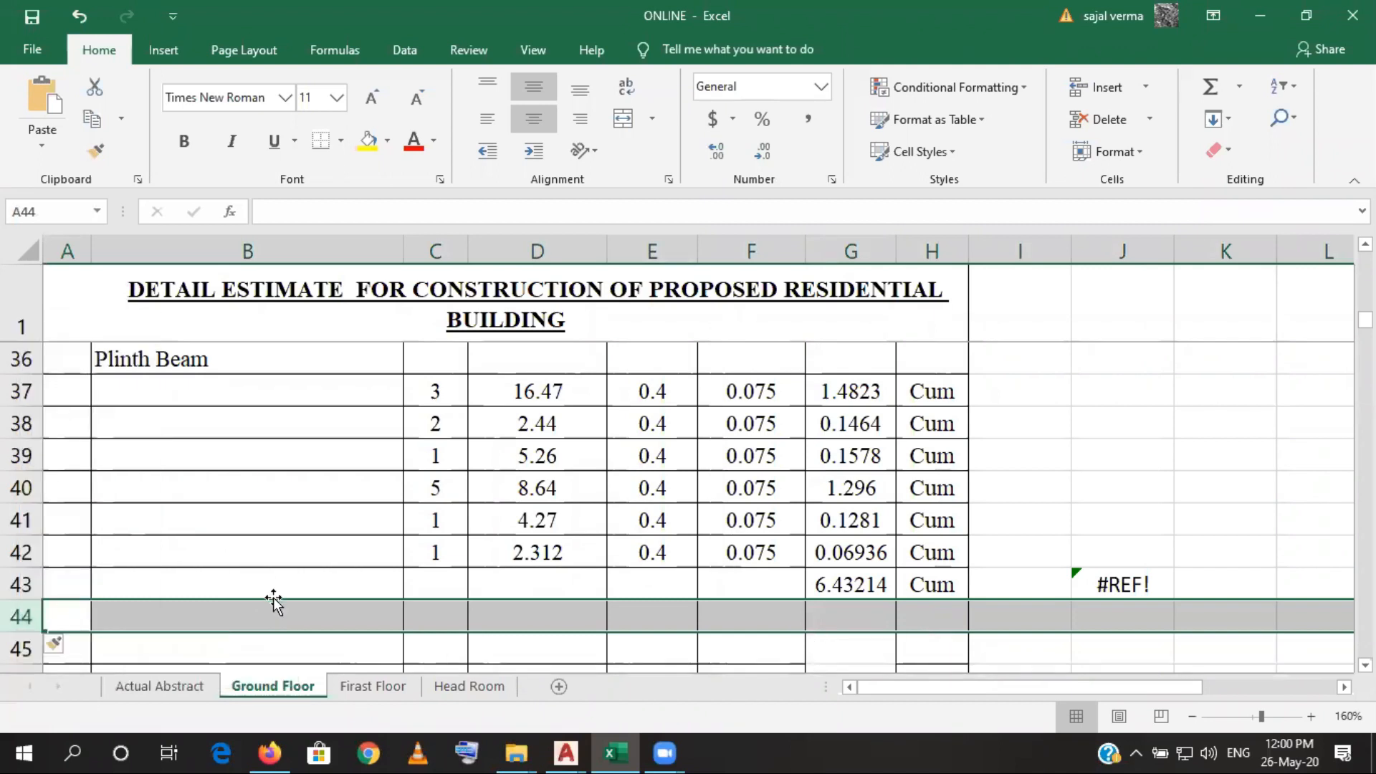
pyautogui.click(273, 623)
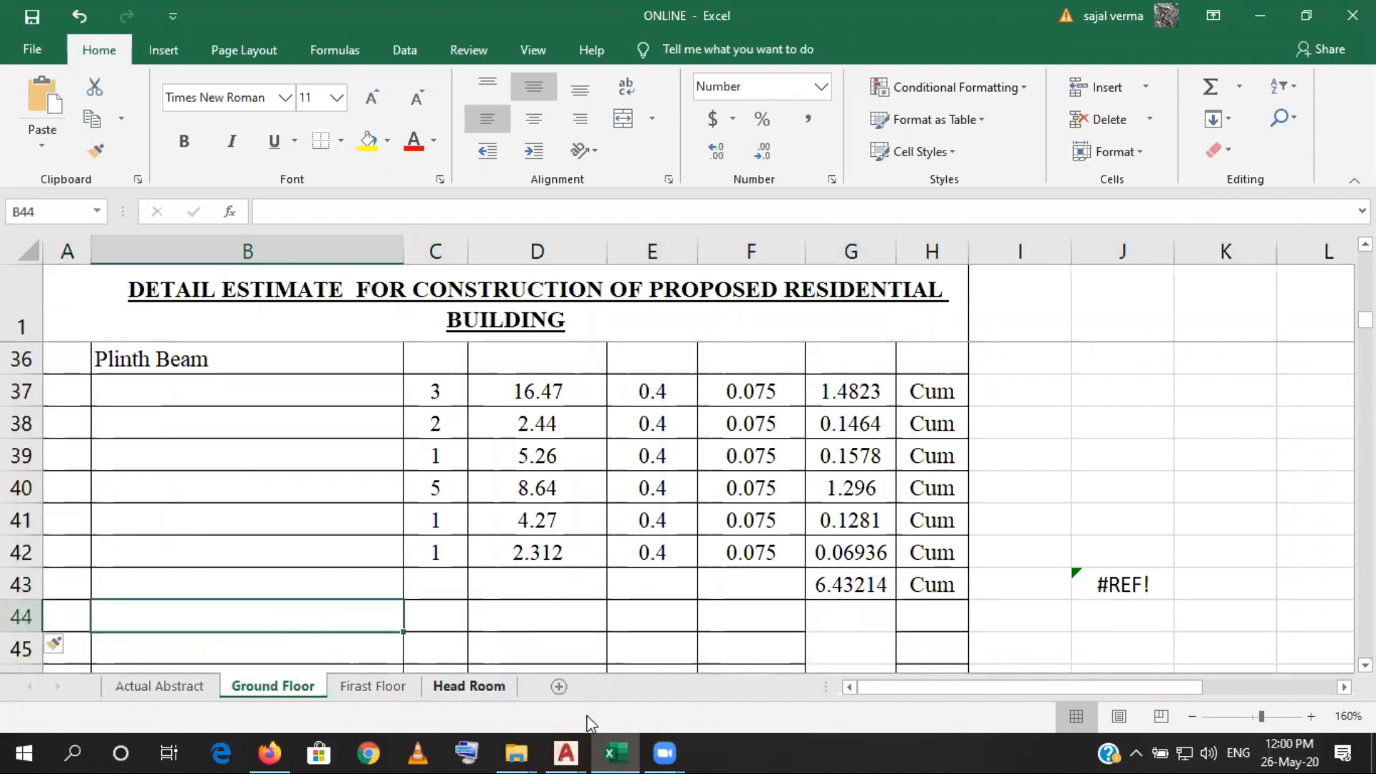
# - Switch to AutoCAD and examine the columns marked in the plinth beam layout and their sizes in the column schedule
pyautogui.click(622, 750)
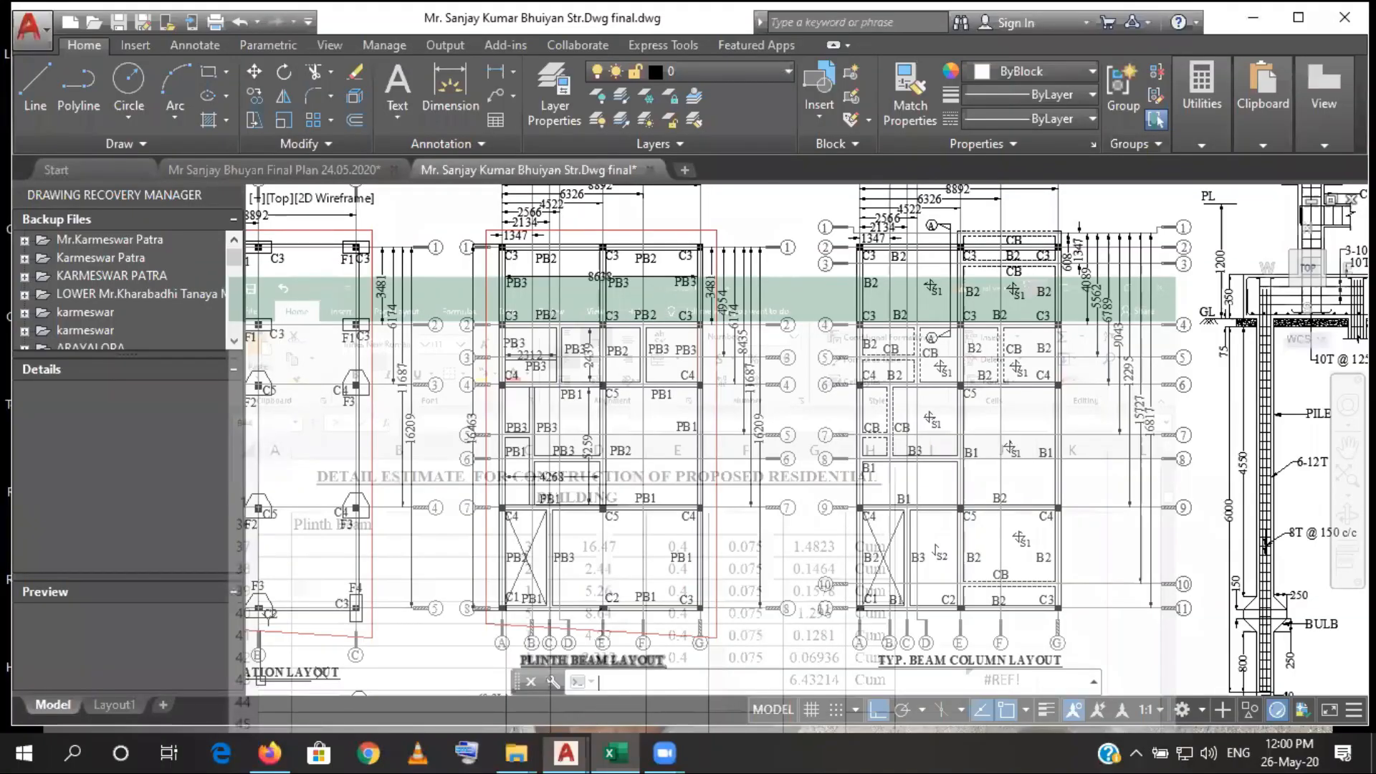
pyautogui.scroll(2, 594, 384)
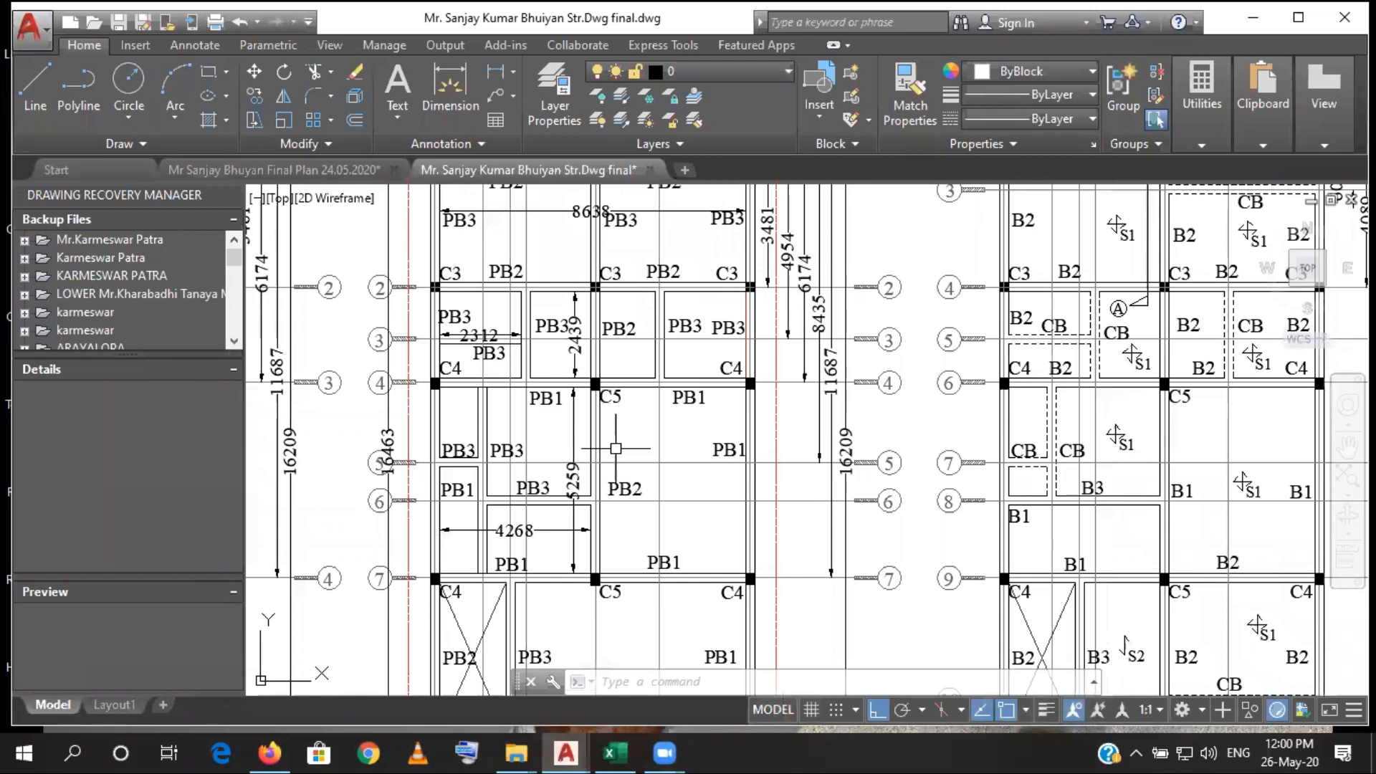
pyautogui.moveTo(623, 607); pyautogui.dragTo(620, 520)
pyautogui.moveTo(642, 407)
pyautogui.mouseDown()
pyautogui.moveTo(637, 521)
pyautogui.moveTo(637, 471)
pyautogui.mouseUp()
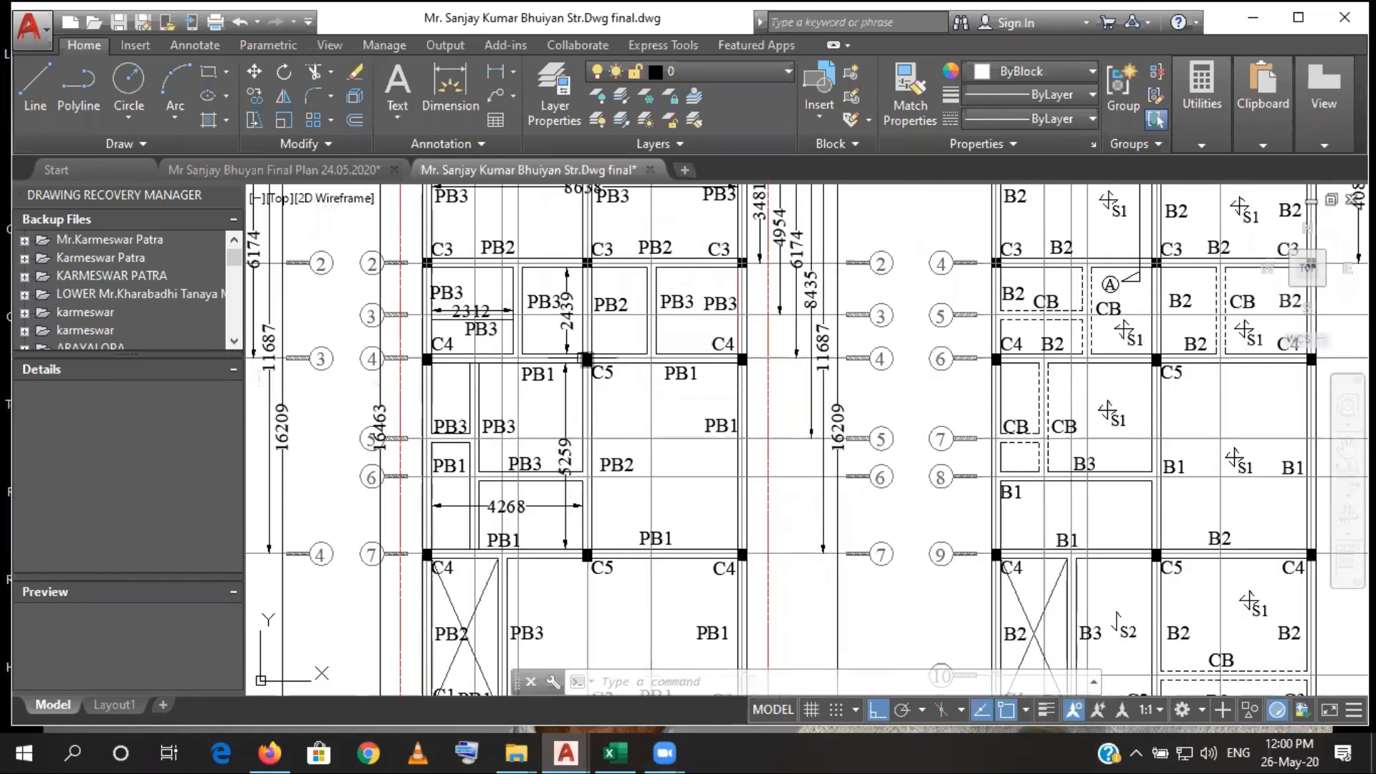
pyautogui.scroll(2, 583, 356)
pyautogui.scroll(-2, 608, 507)
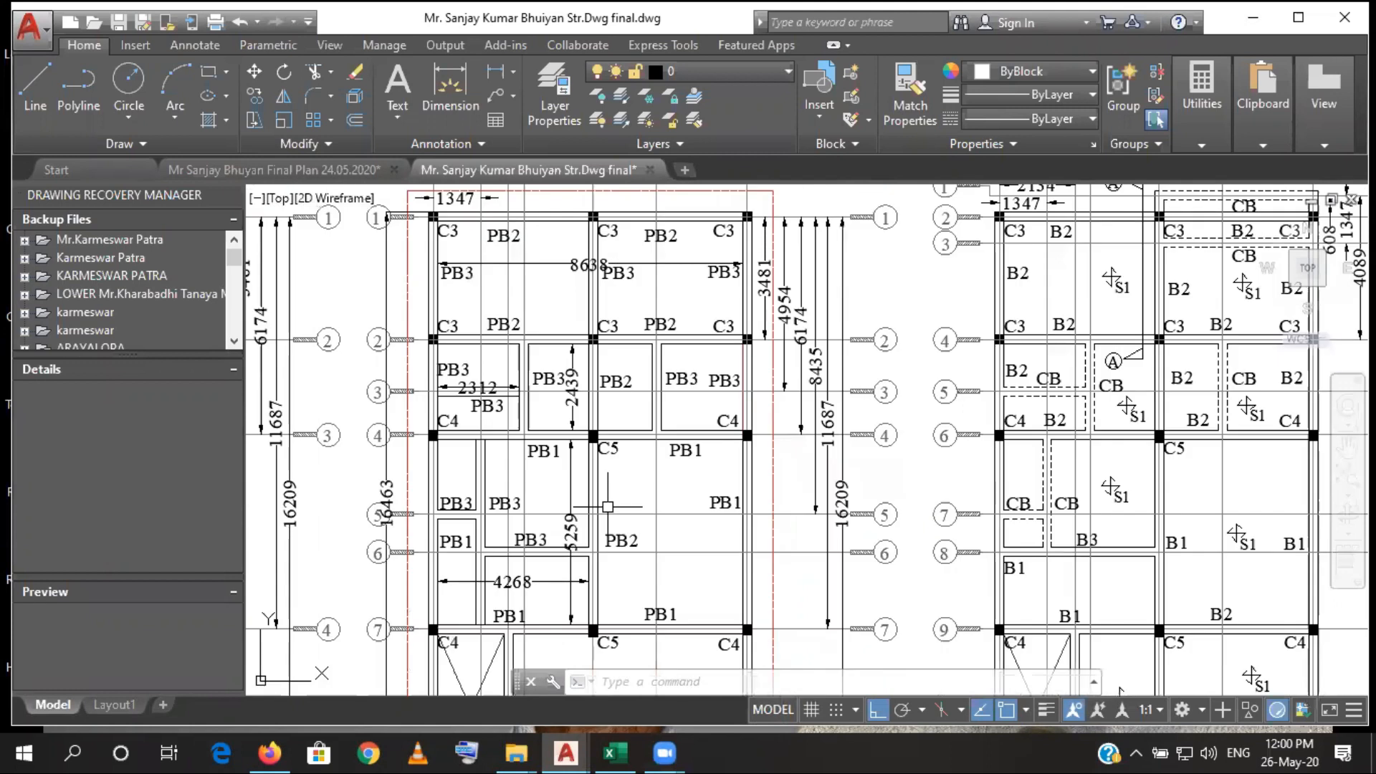
pyautogui.moveTo(608, 507); pyautogui.dragTo(596, 558)
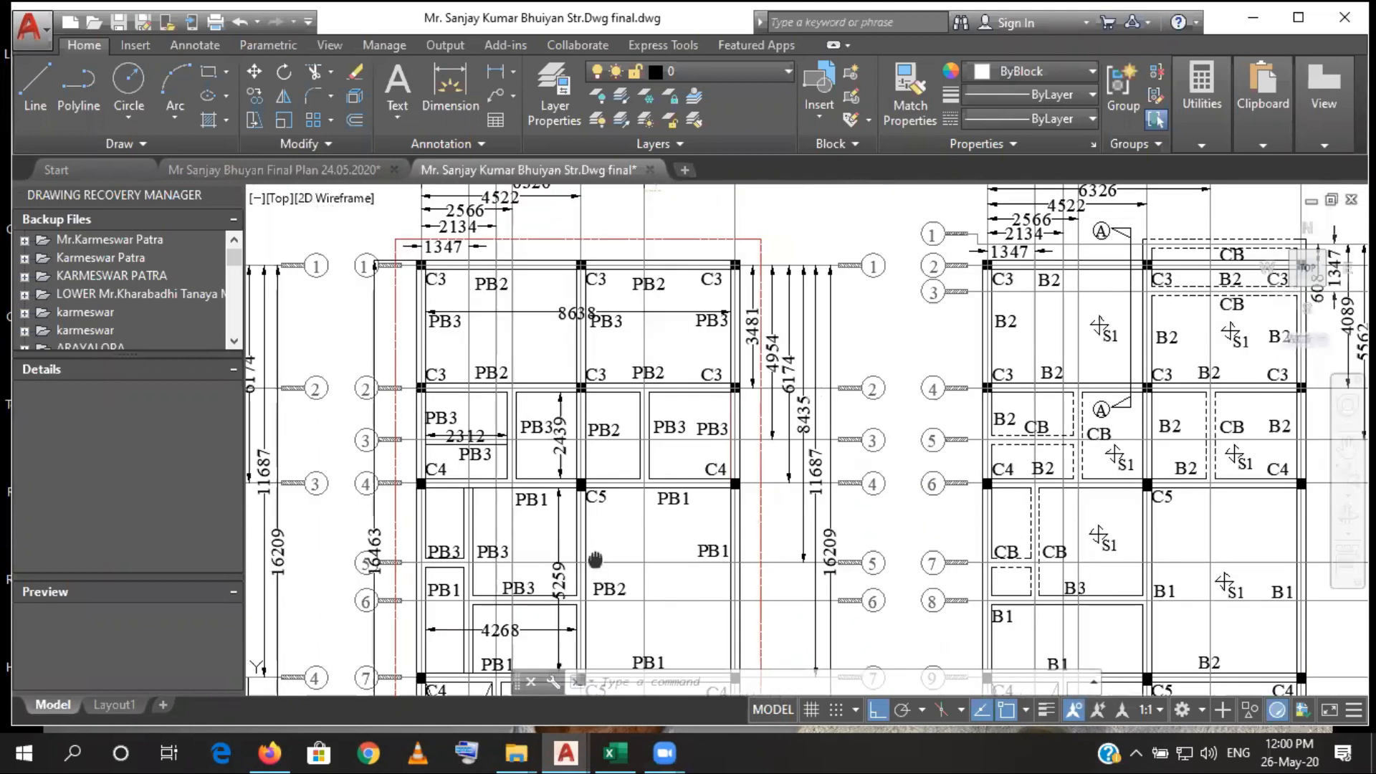
pyautogui.scroll(-6, 568, 301)
pyautogui.scroll(4, 921, 375)
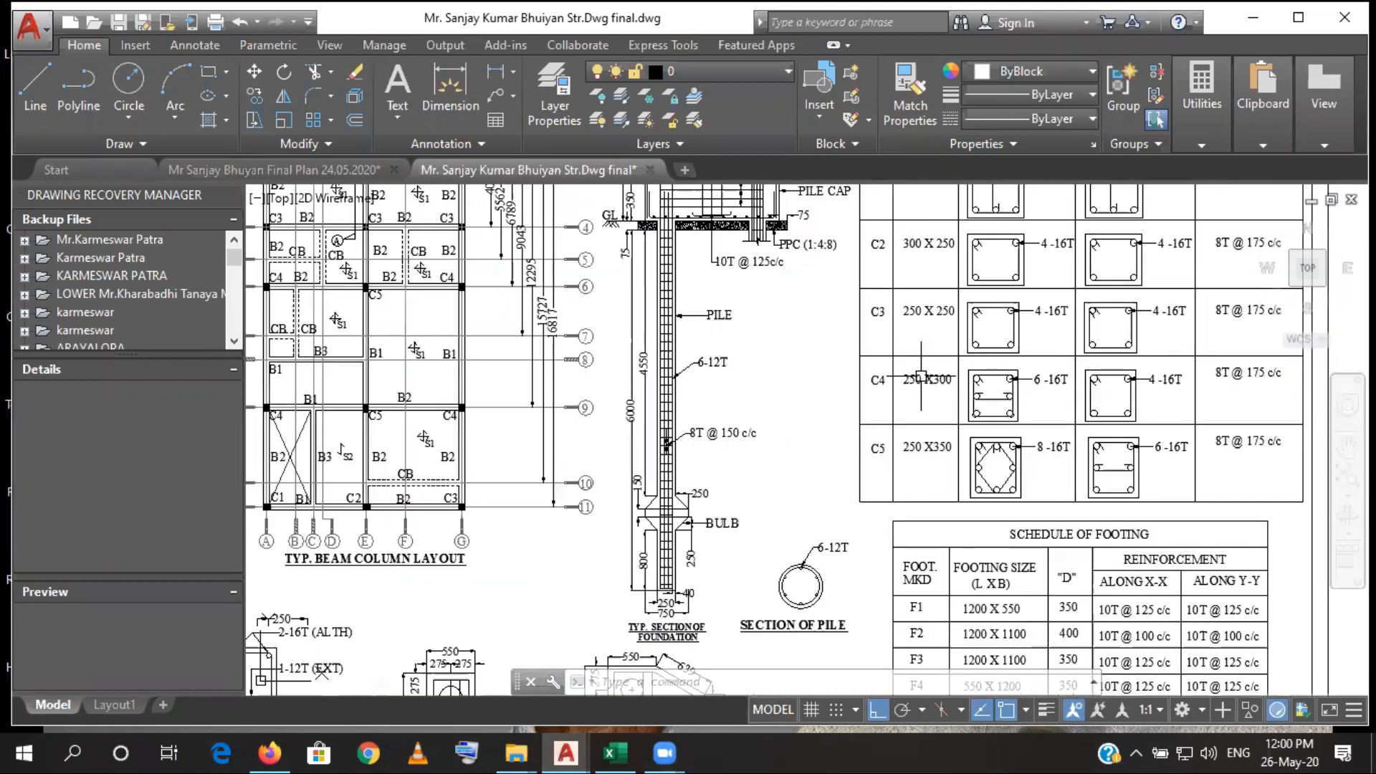
pyautogui.scroll(2, 921, 376)
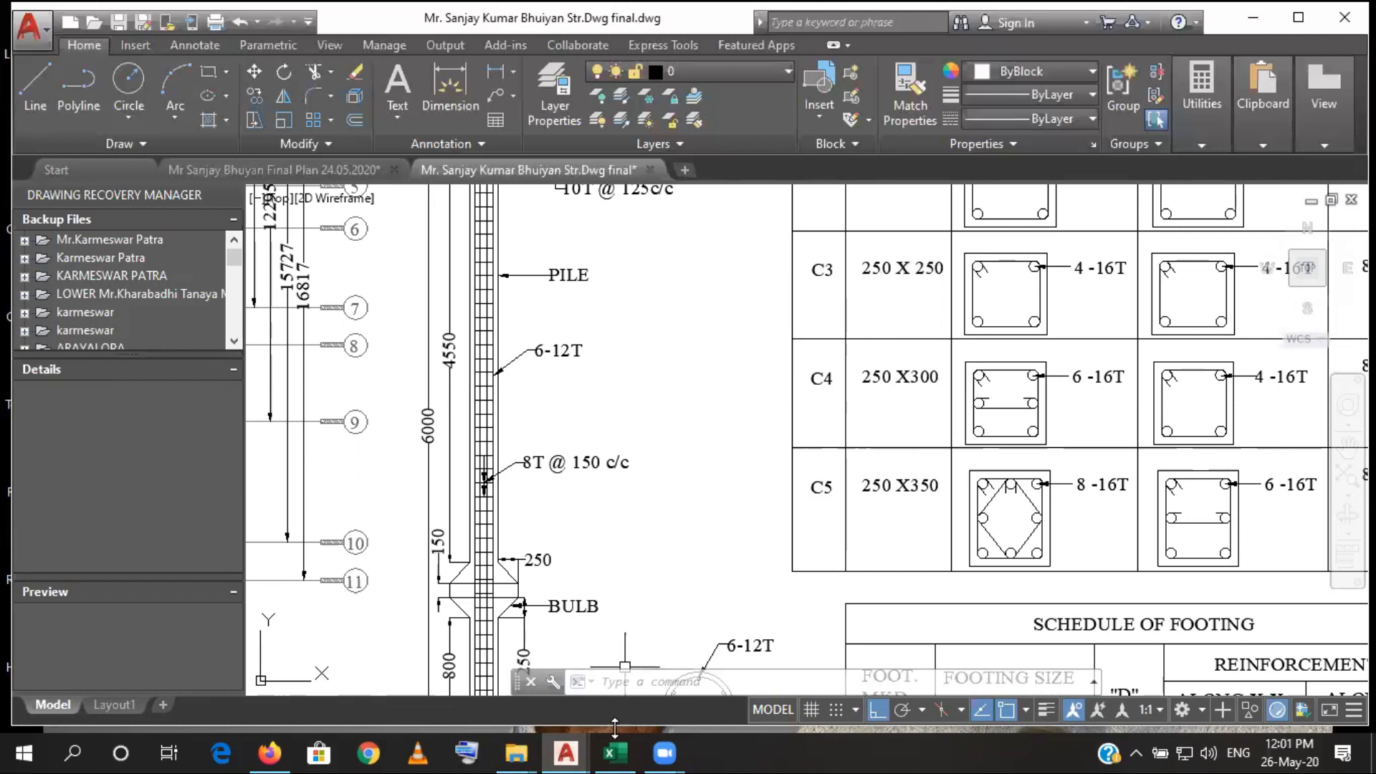
# - Switch to Excel and enter the labels Deduction in B43 and C3 in B44
pyautogui.click(615, 753)
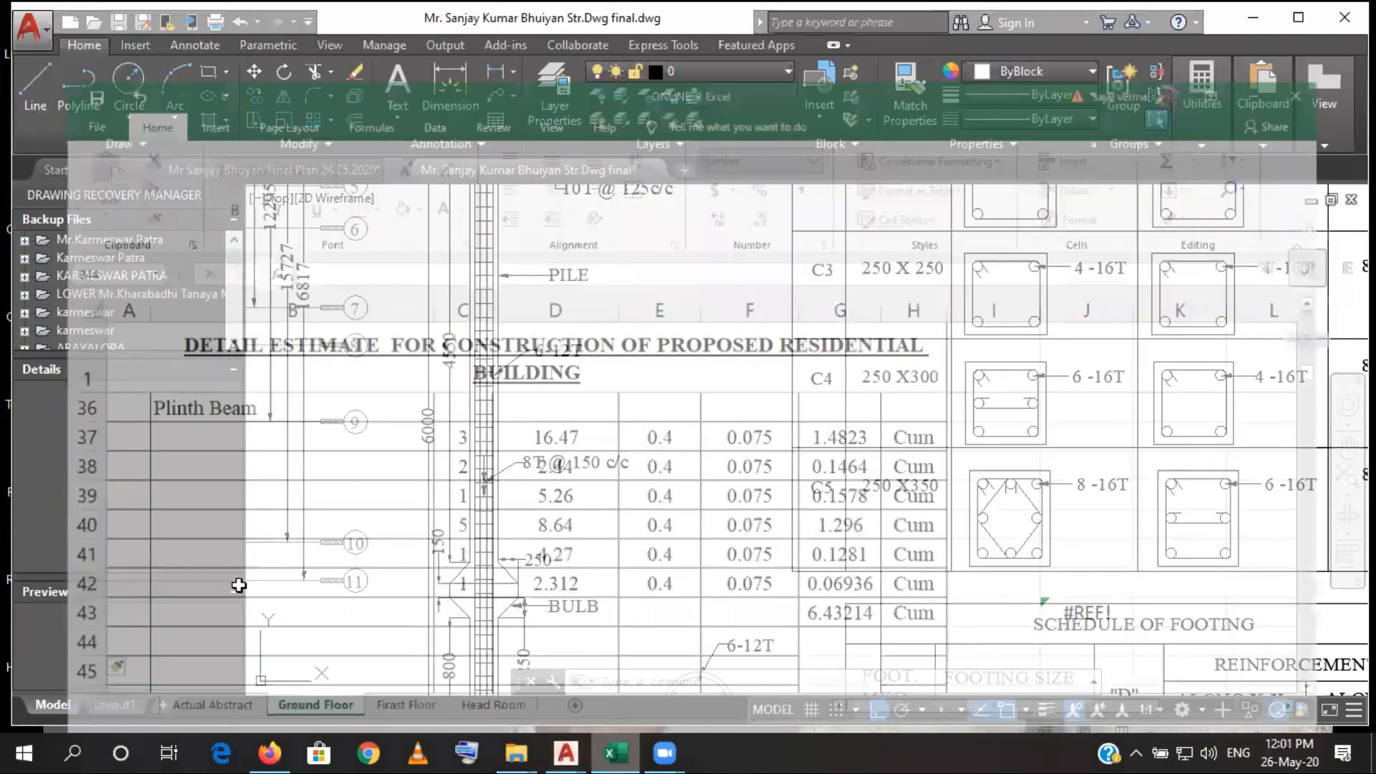
pyautogui.write('Deduction')
pyautogui.press('Return')
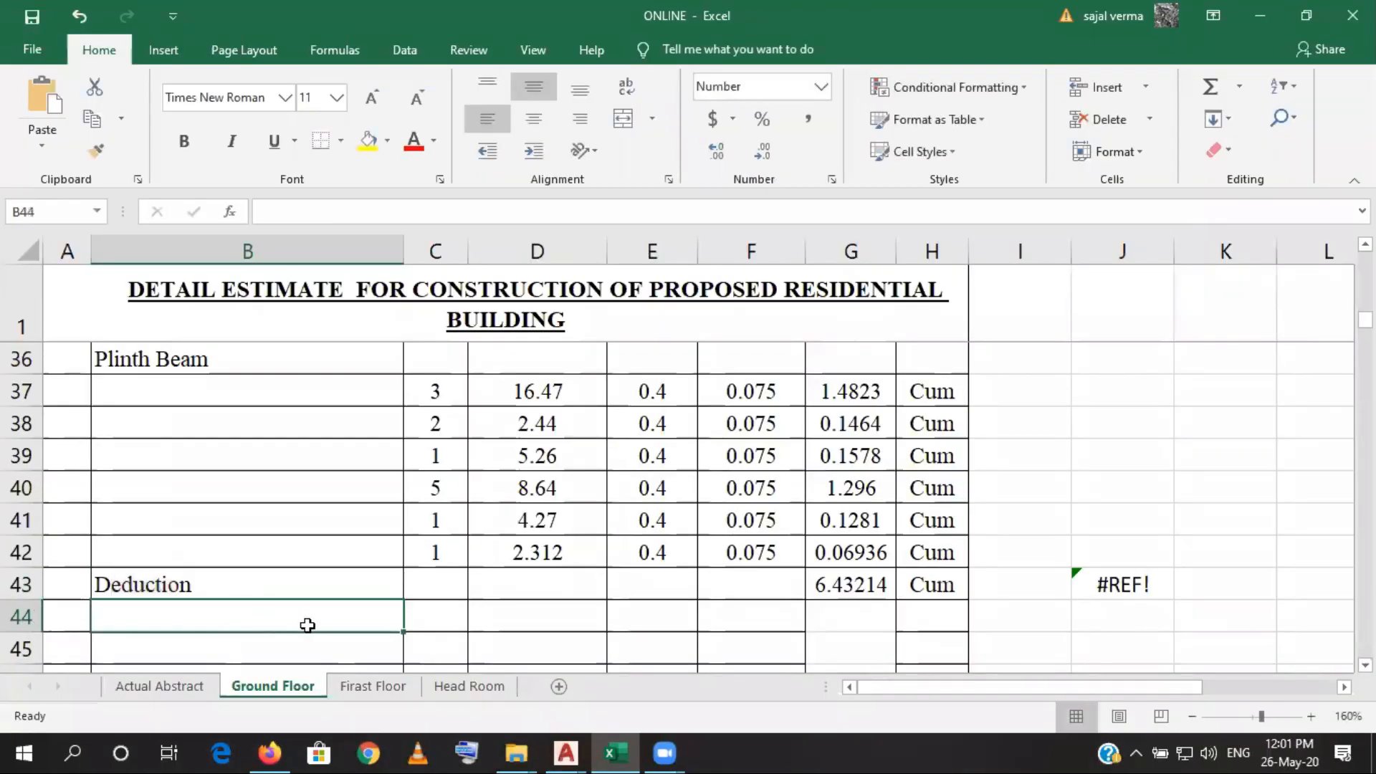
pyautogui.write('C#')
pyautogui.press('BackSpace')
pyautogui.write('3')
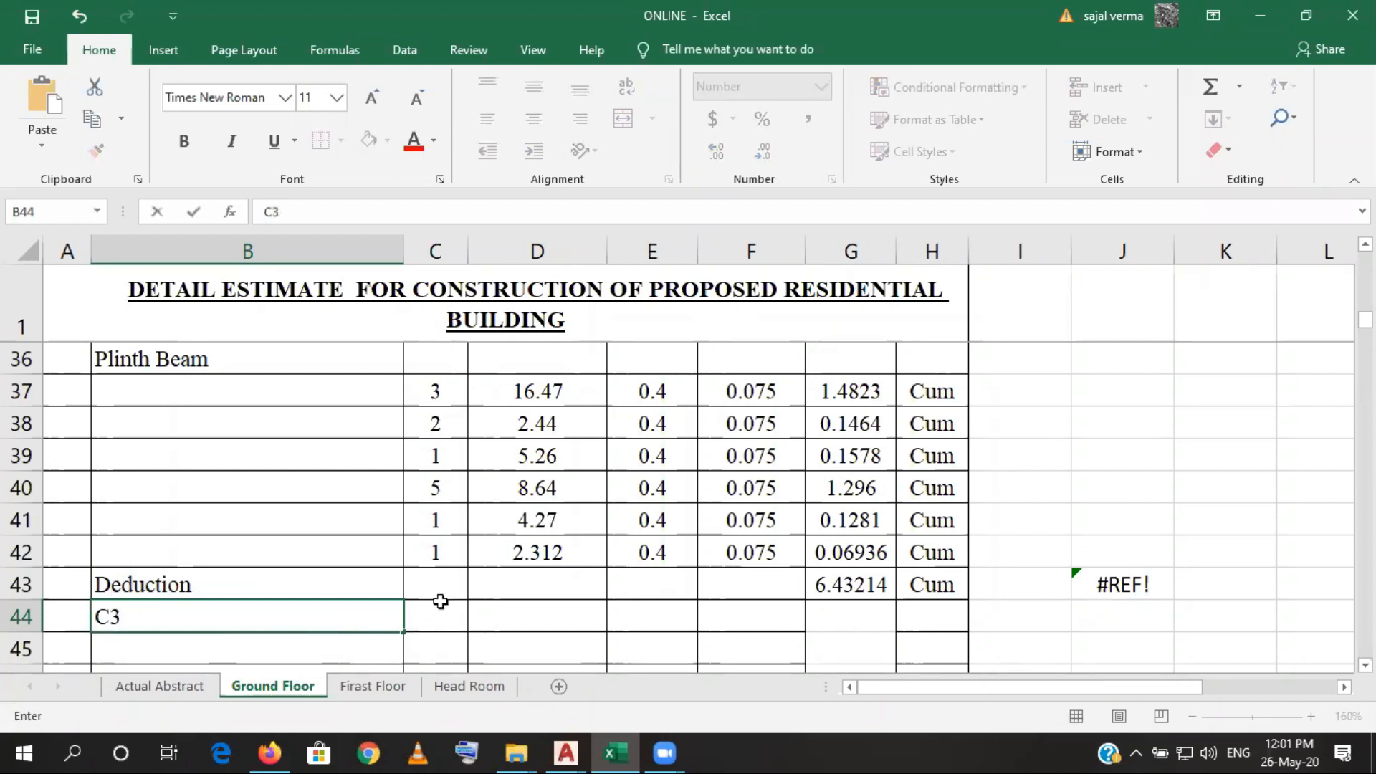
# - Fill the C3 deduction row with a count of 1 in C44, 0.25 in D44 and 0.25 in E44
pyautogui.click(438, 621)
pyautogui.write('1')
pyautogui.click(487, 619)
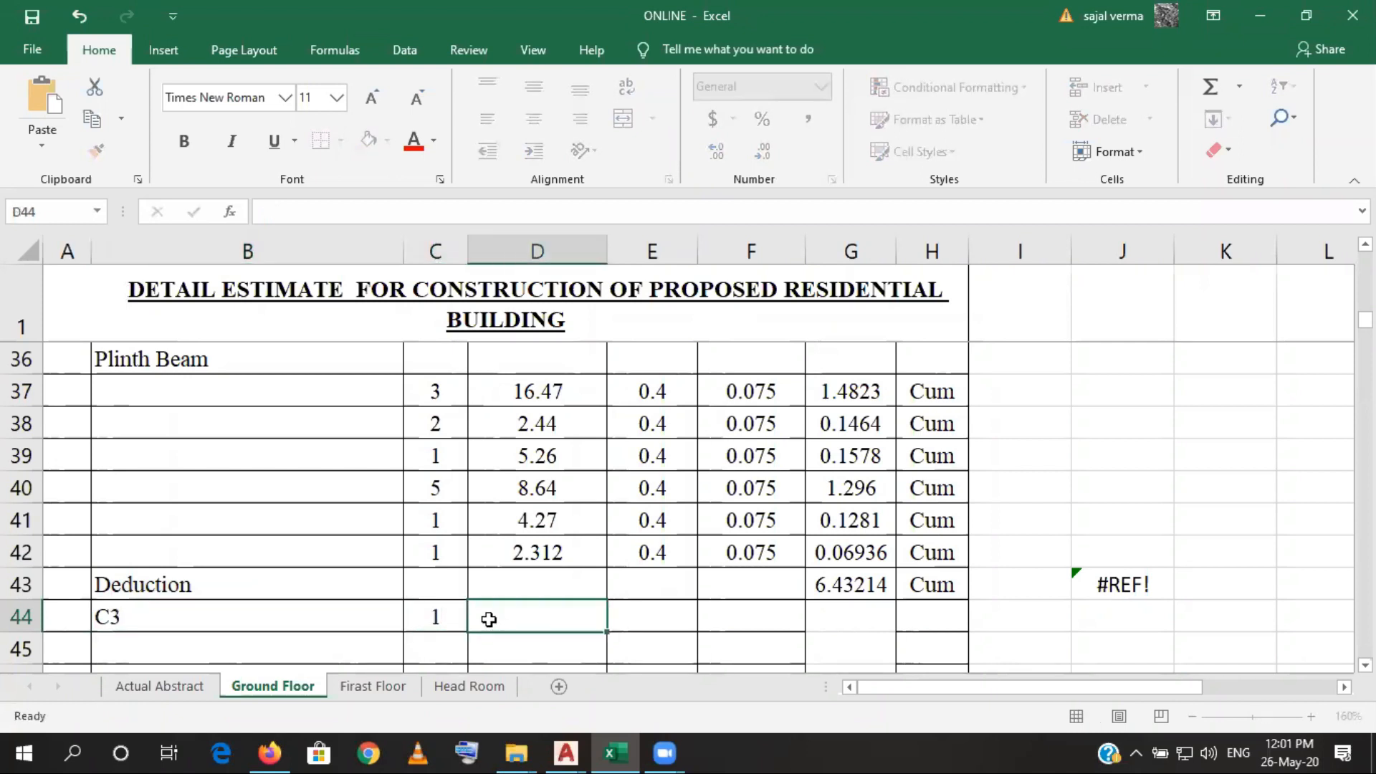
pyautogui.write('0.25')
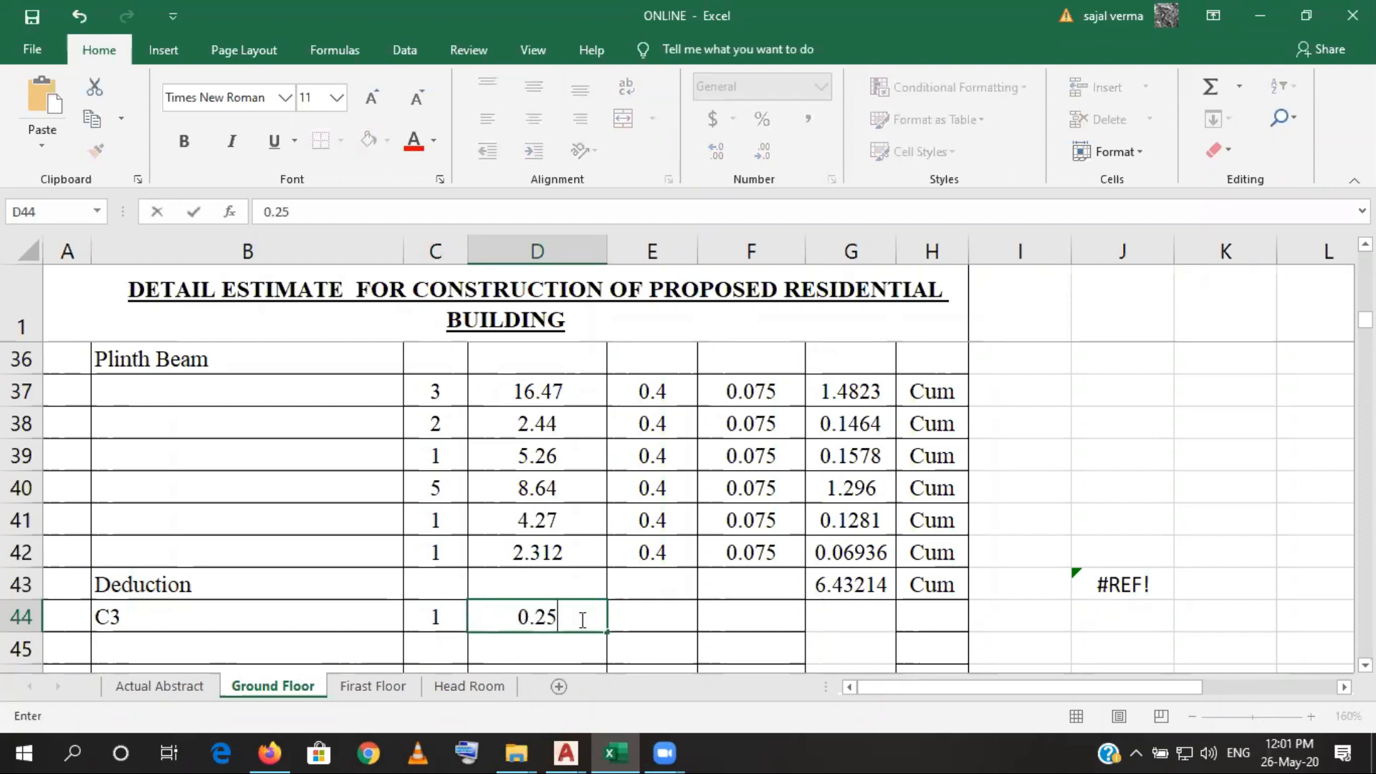
pyautogui.click(650, 621)
pyautogui.write('0.25')
pyautogui.click(719, 621)
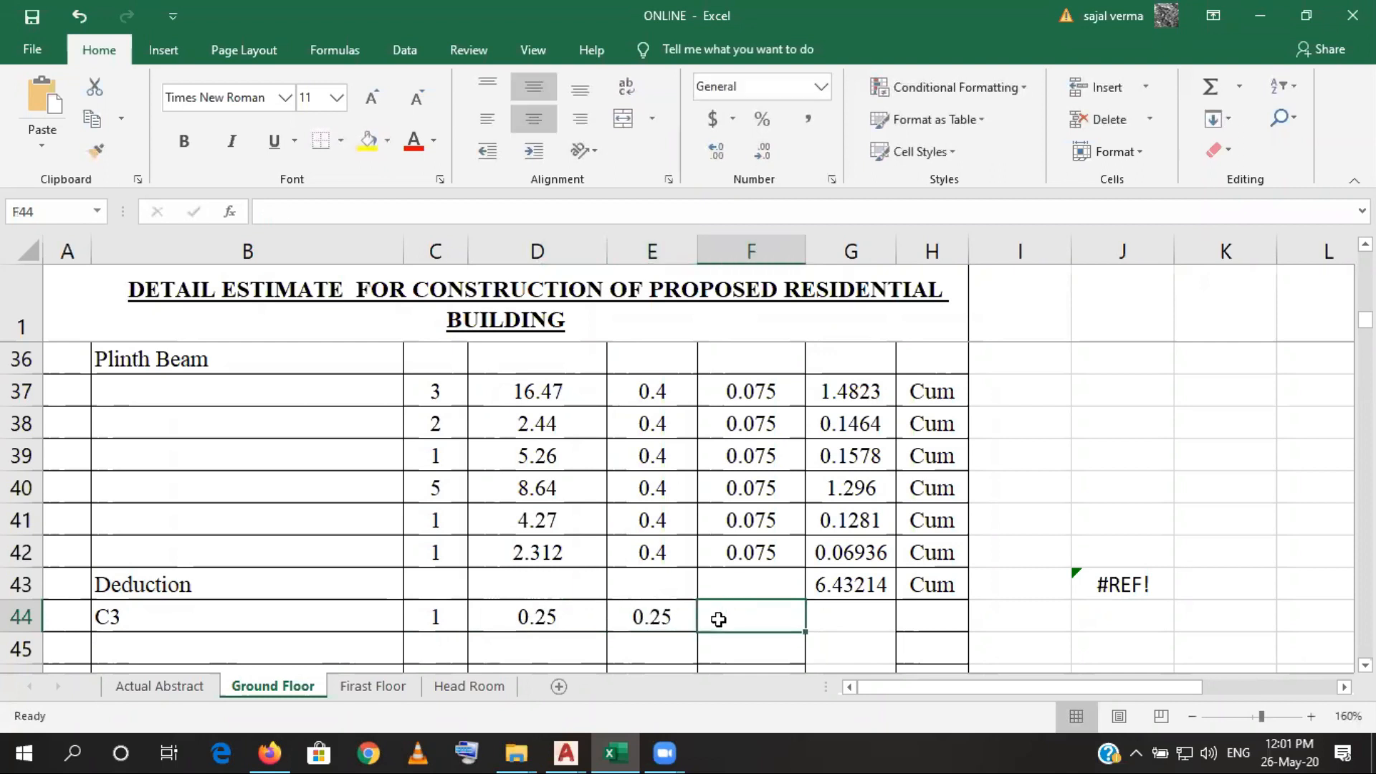
# - Copy the 0.075 depth from F42 into F44 of the C3 deduction row
pyautogui.click(765, 557)
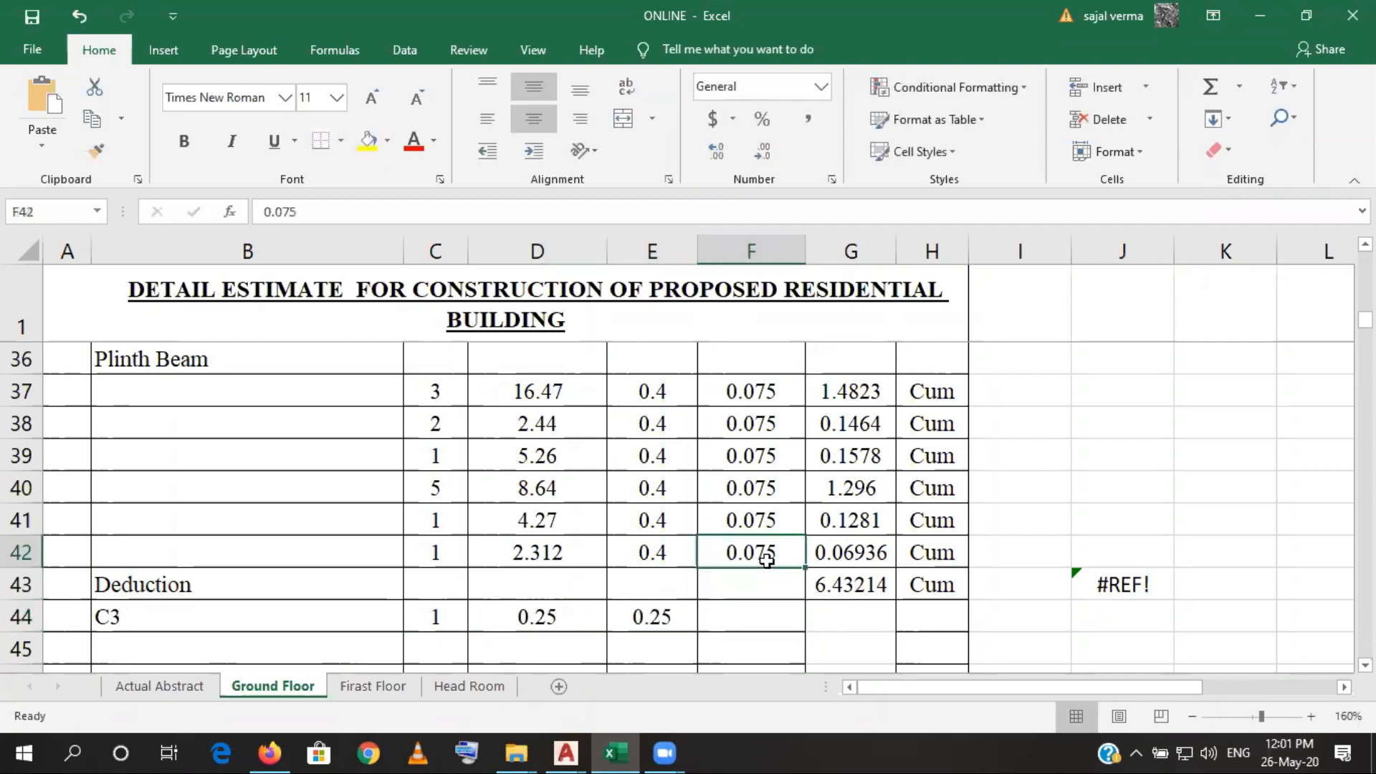
pyautogui.hotkey('ctrl', 'c')
pyautogui.click(765, 607)
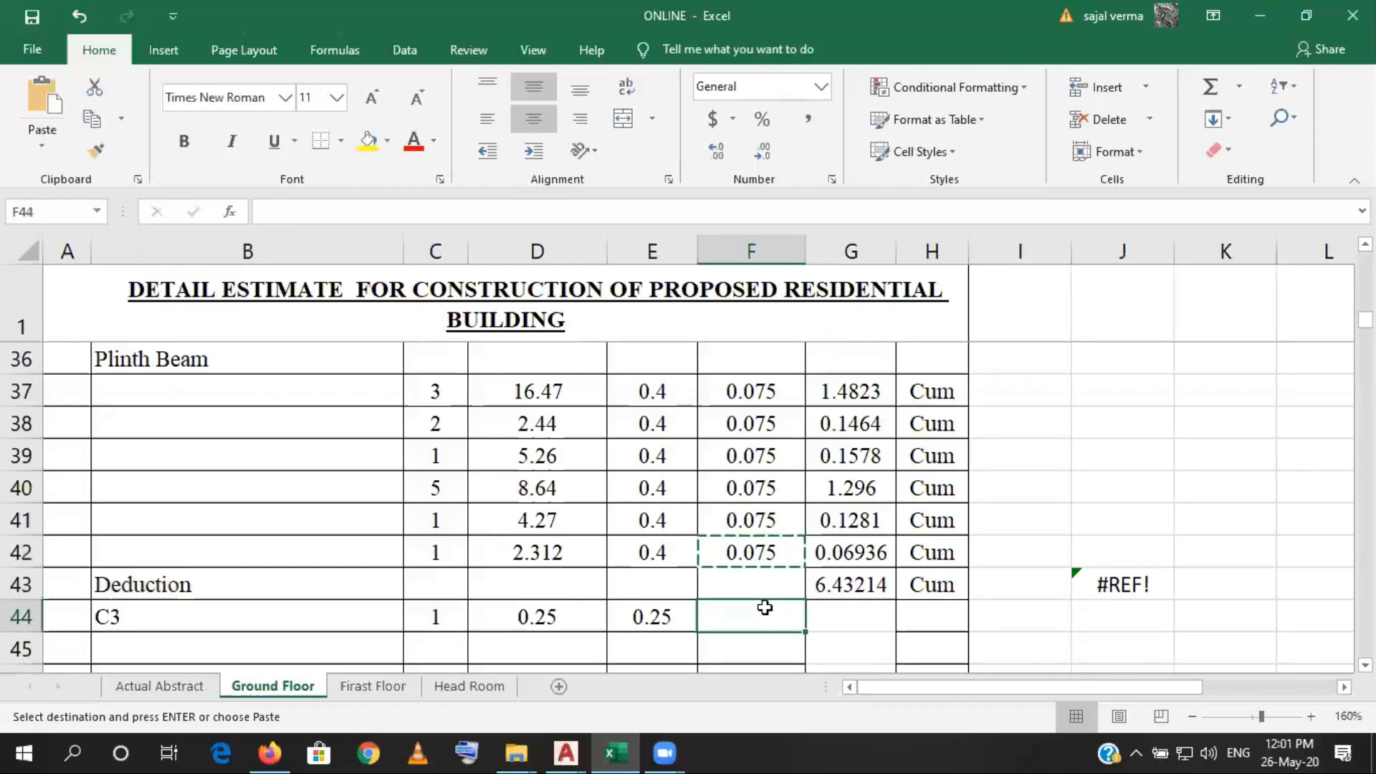
pyautogui.hotkey('ctrl', 'v')
pyautogui.click(878, 613)
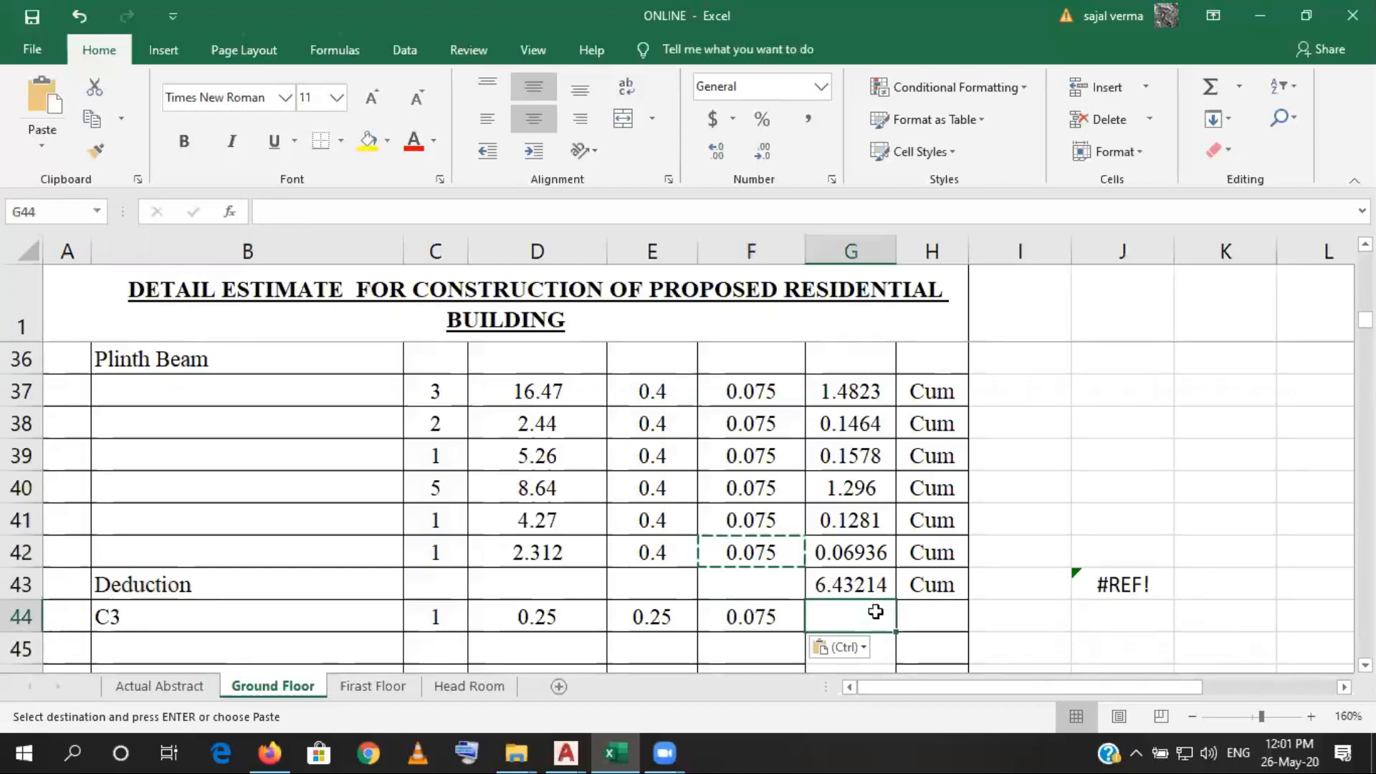
pyautogui.press('Escape')
pyautogui.click(751, 615)
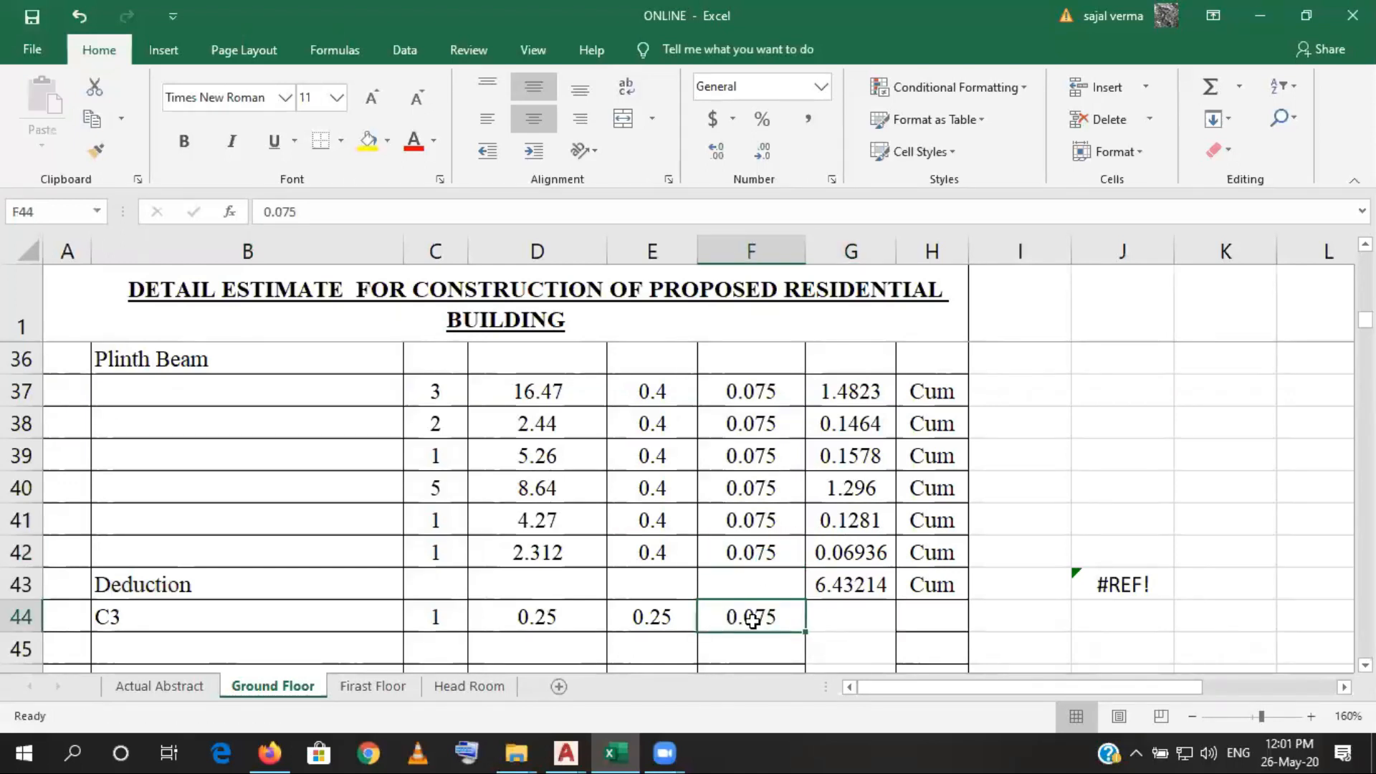
pyautogui.click(752, 570)
pyautogui.click(752, 552)
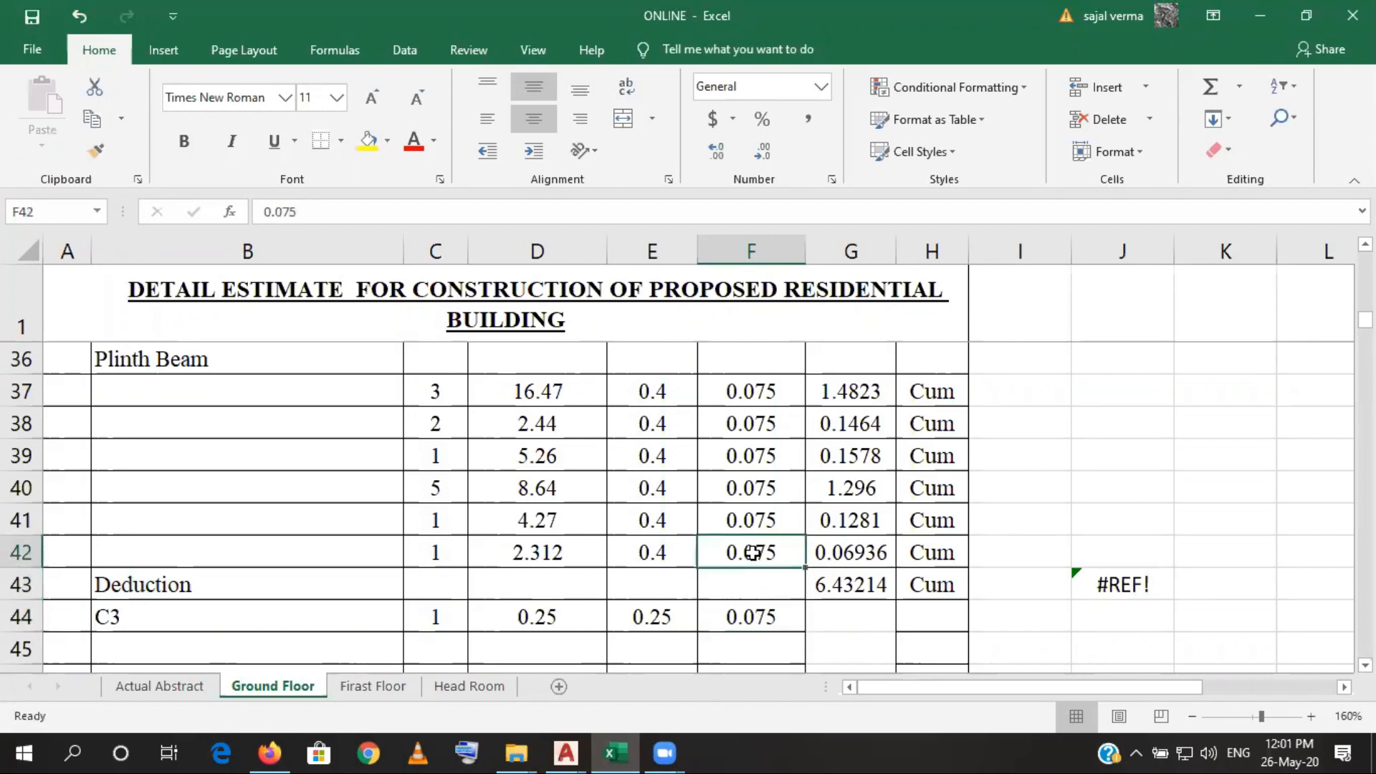
pyautogui.click(838, 636)
pyautogui.click(836, 613)
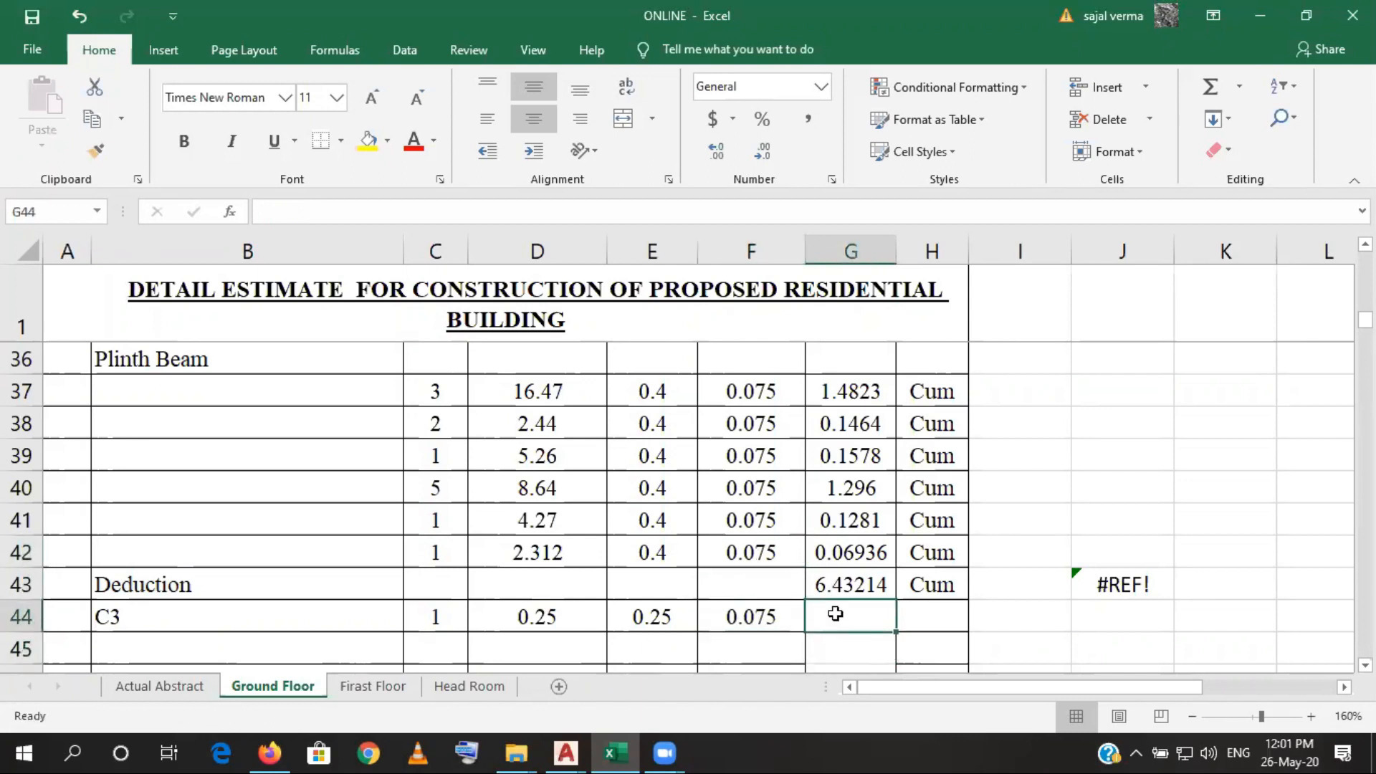
pyautogui.click(850, 550)
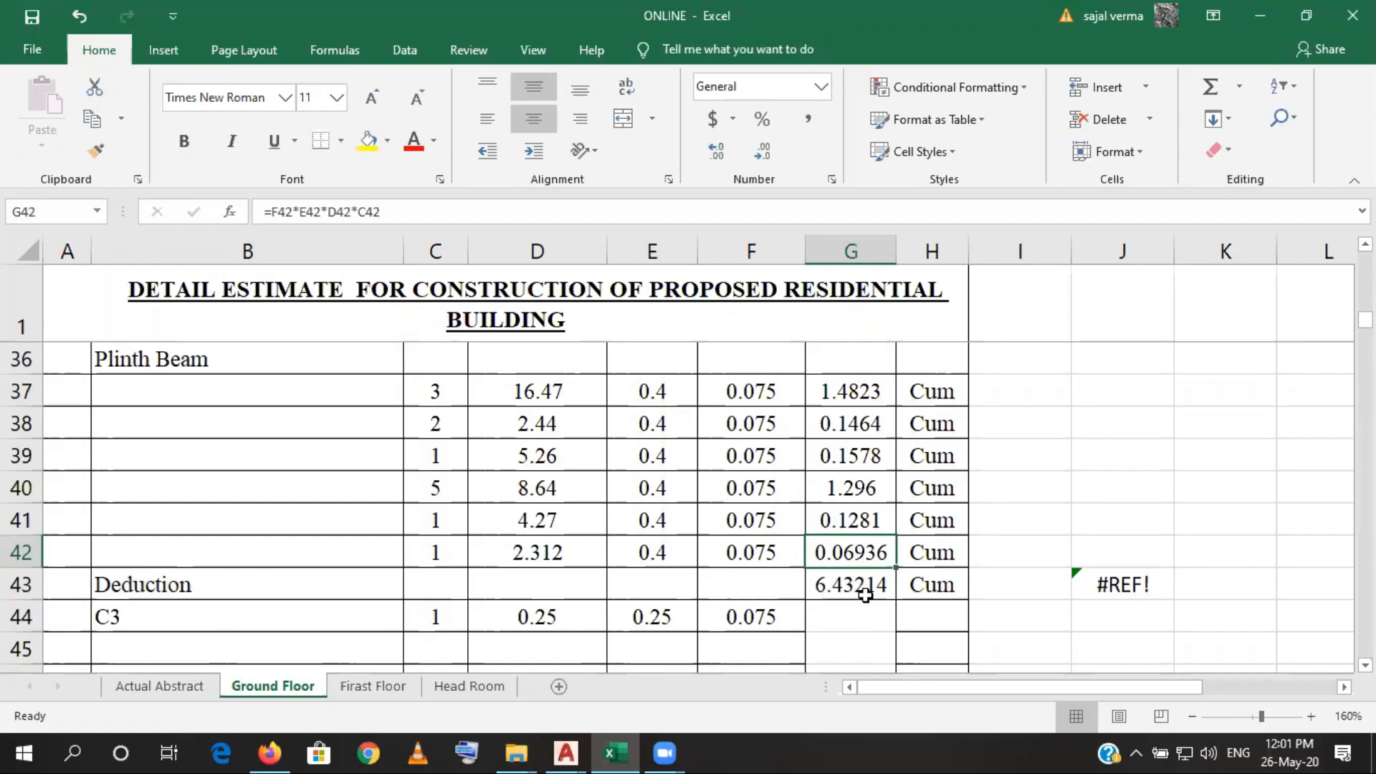
# - Clear the total and its unit from G43:H43 in the Deduction heading row
pyautogui.click(831, 587)
pyautogui.moveTo(831, 588); pyautogui.dragTo(920, 587)
pyautogui.press('Delete')
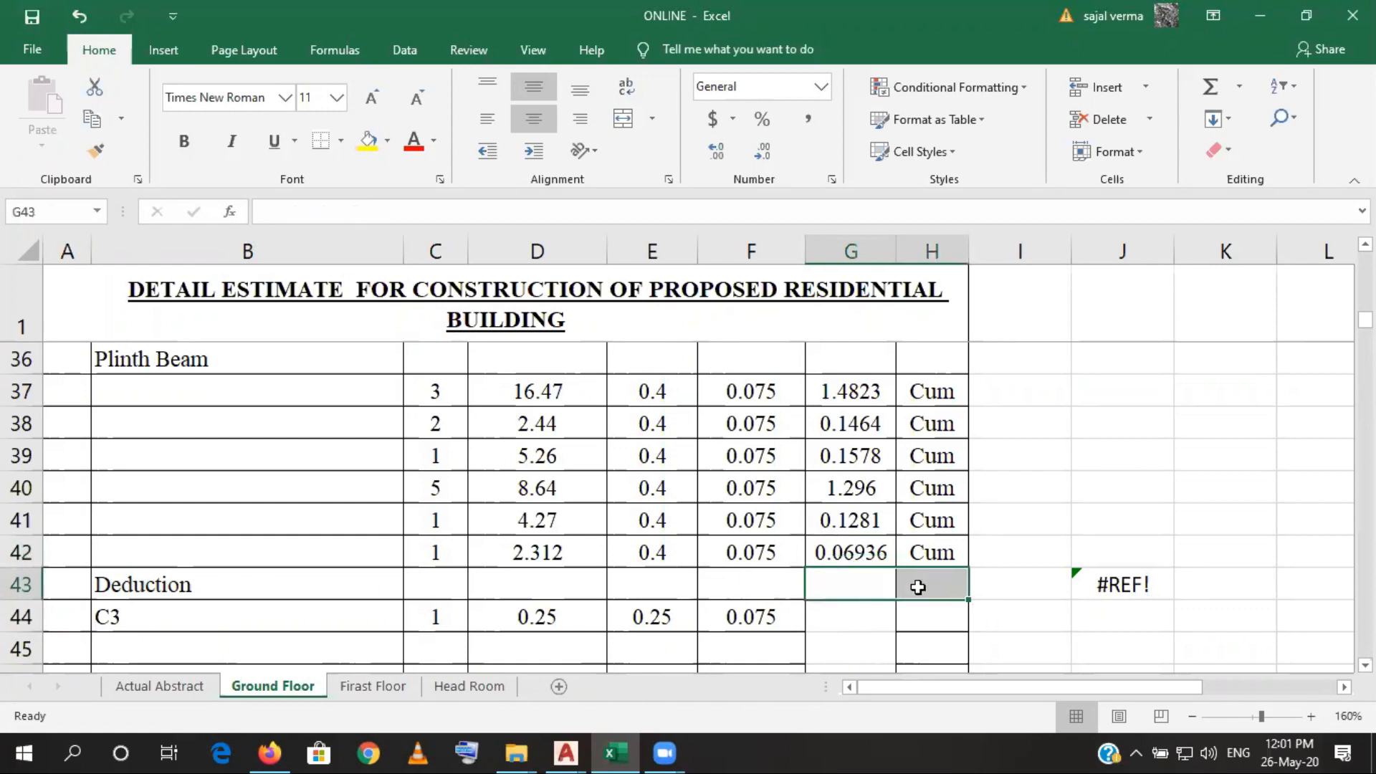
# - Fill the quantity formula from G42 down to G44, and clear it from G43
pyautogui.click(835, 554)
pyautogui.click(830, 619)
pyautogui.click(867, 558)
pyautogui.moveTo(895, 567); pyautogui.dragTo(891, 622)
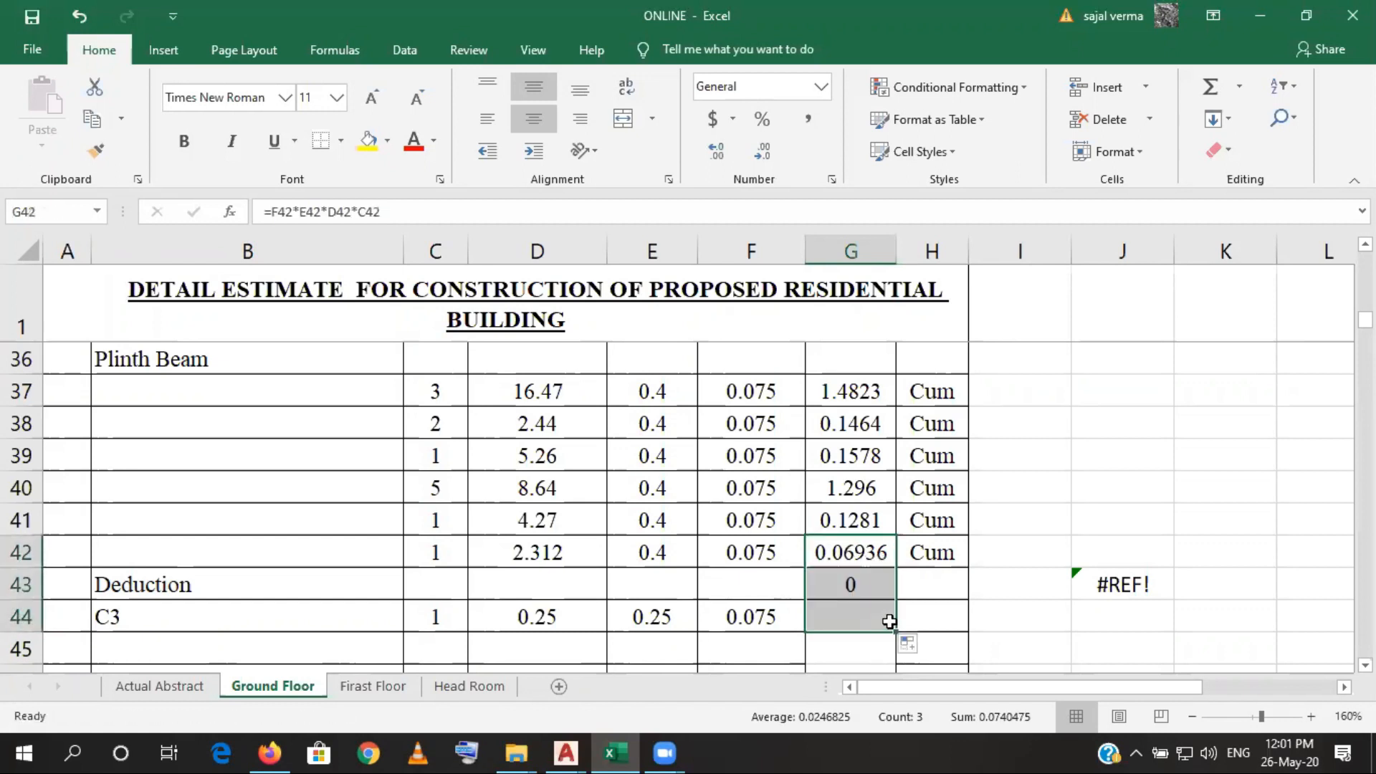
pyautogui.click(858, 586)
pyautogui.press('Delete')
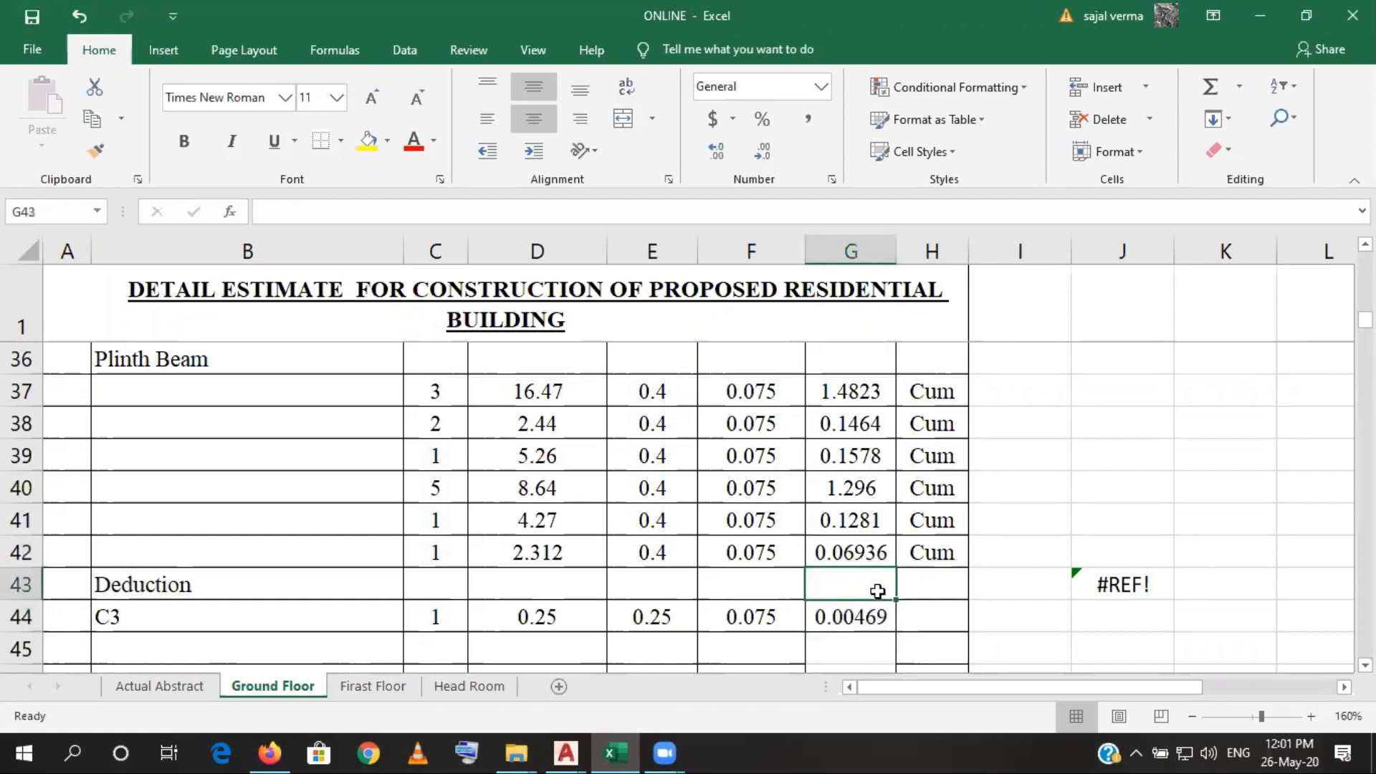
# - Fill the Cum unit from H42 down to H44, and clear it from H43
pyautogui.click(939, 563)
pyautogui.moveTo(967, 566); pyautogui.dragTo(961, 621)
pyautogui.click(940, 589)
pyautogui.press('Delete')
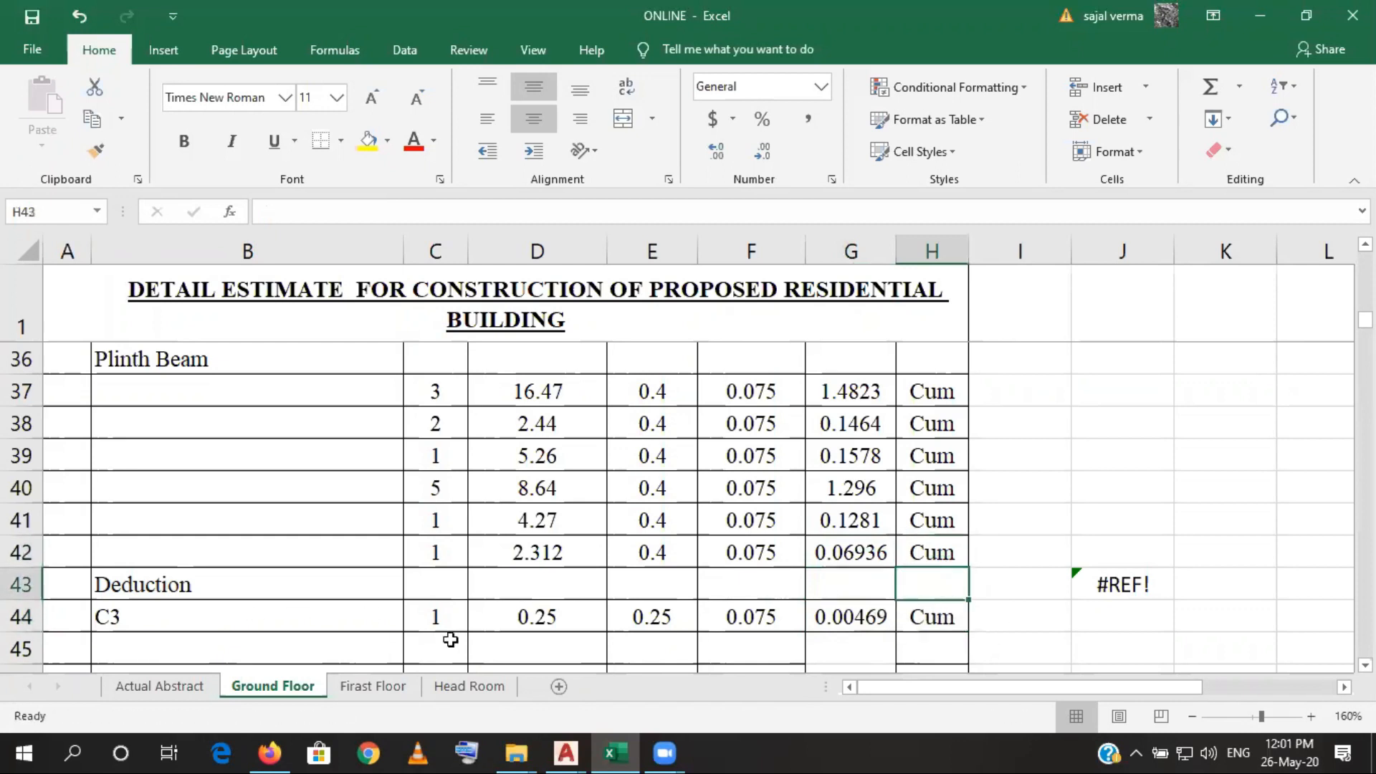
# - Add a C5 deduction in row 45 with a count of 2, counting the columns on the AutoCAD structural layout
pyautogui.click(248, 654)
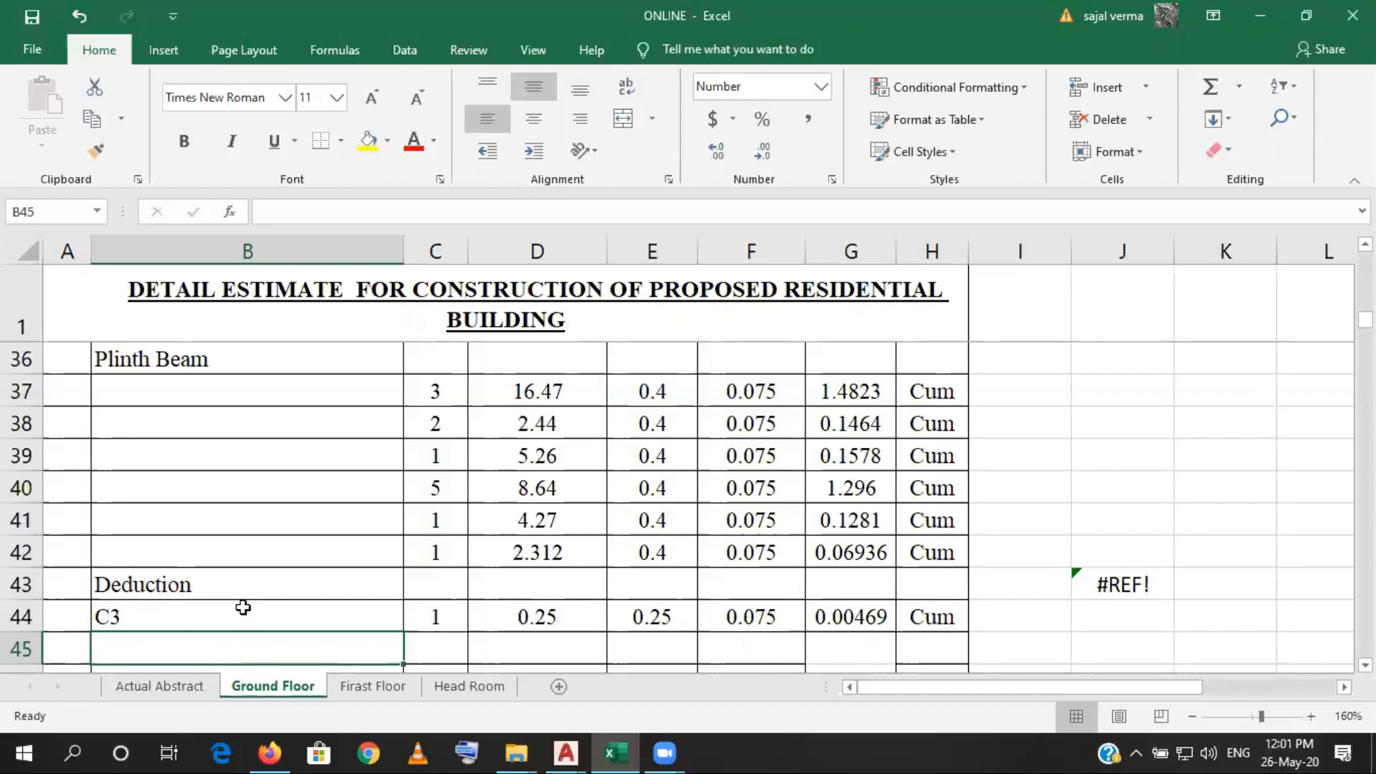
pyautogui.write('C5')
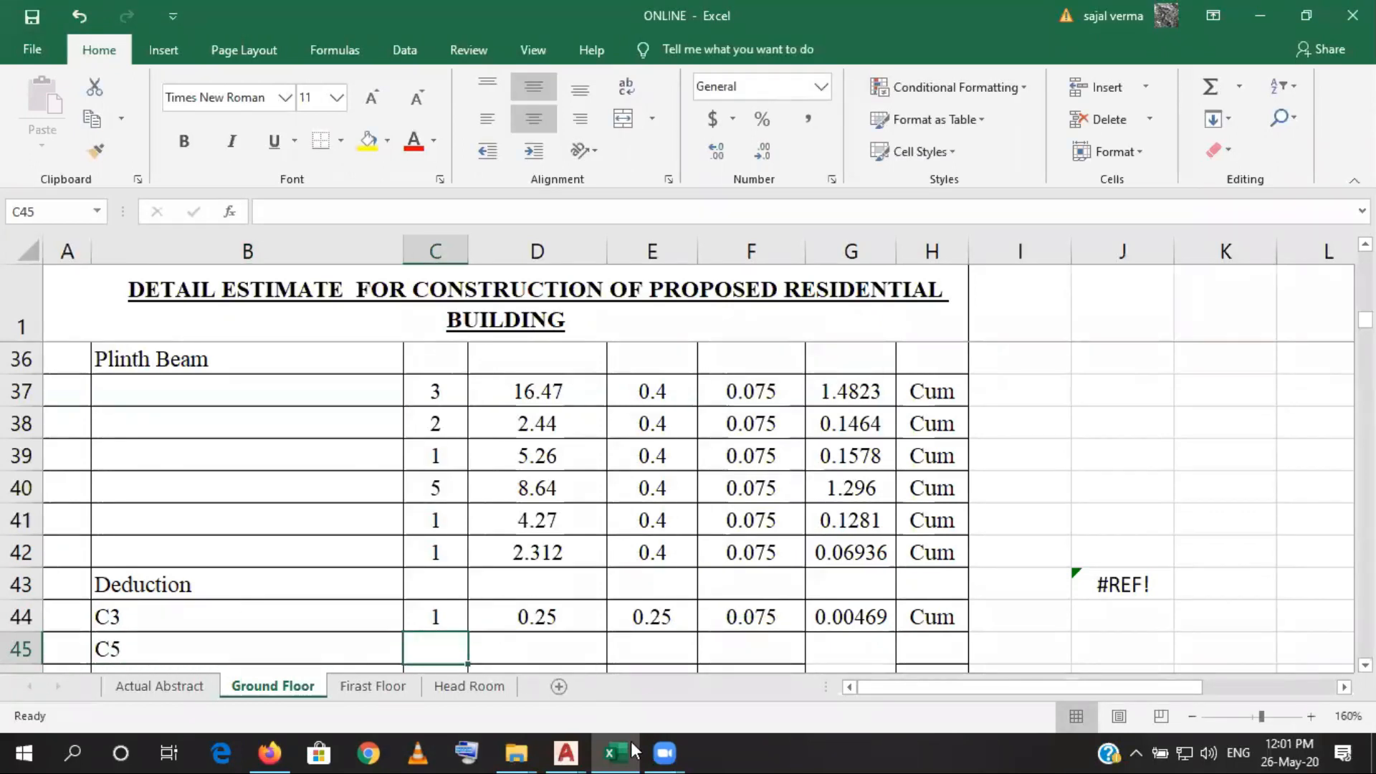
pyautogui.hotkey('alt', 'Tab')
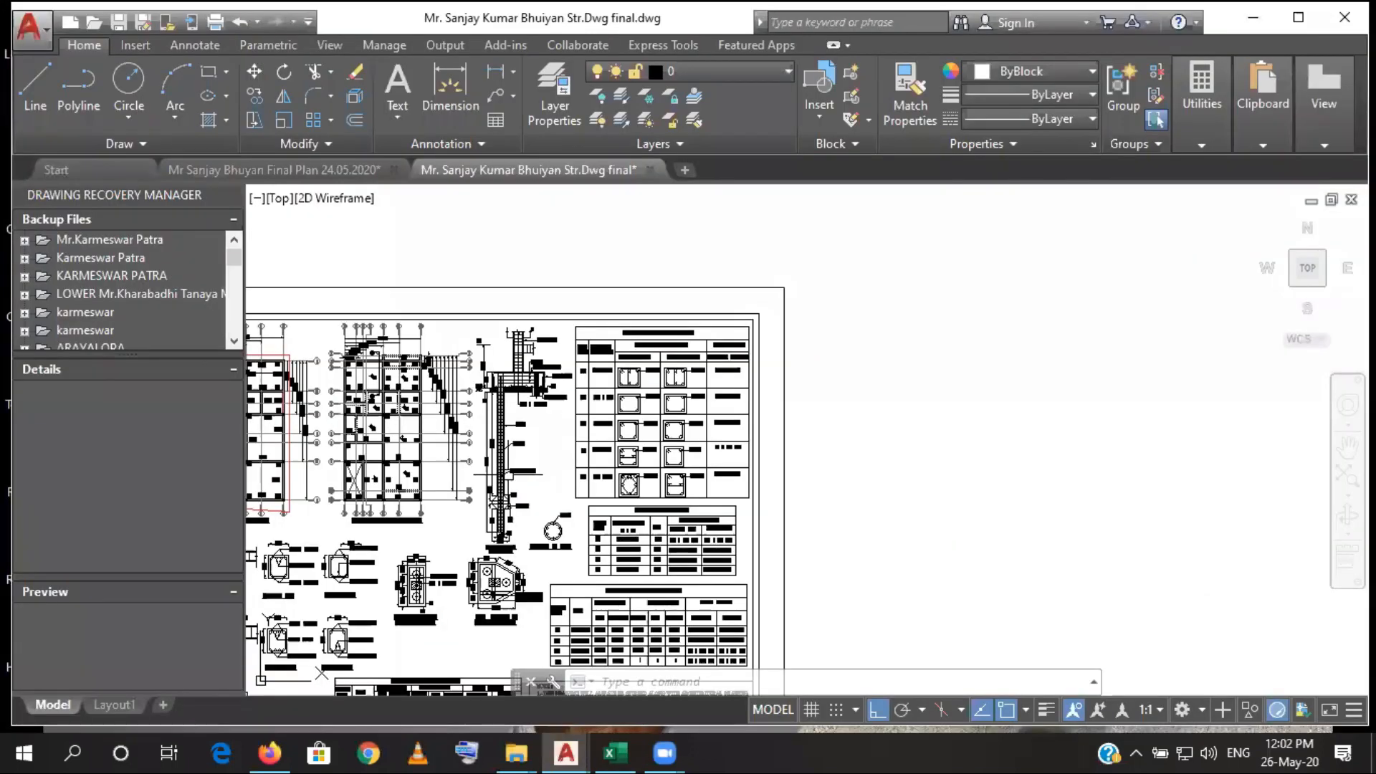
pyautogui.scroll(5, 600, 356)
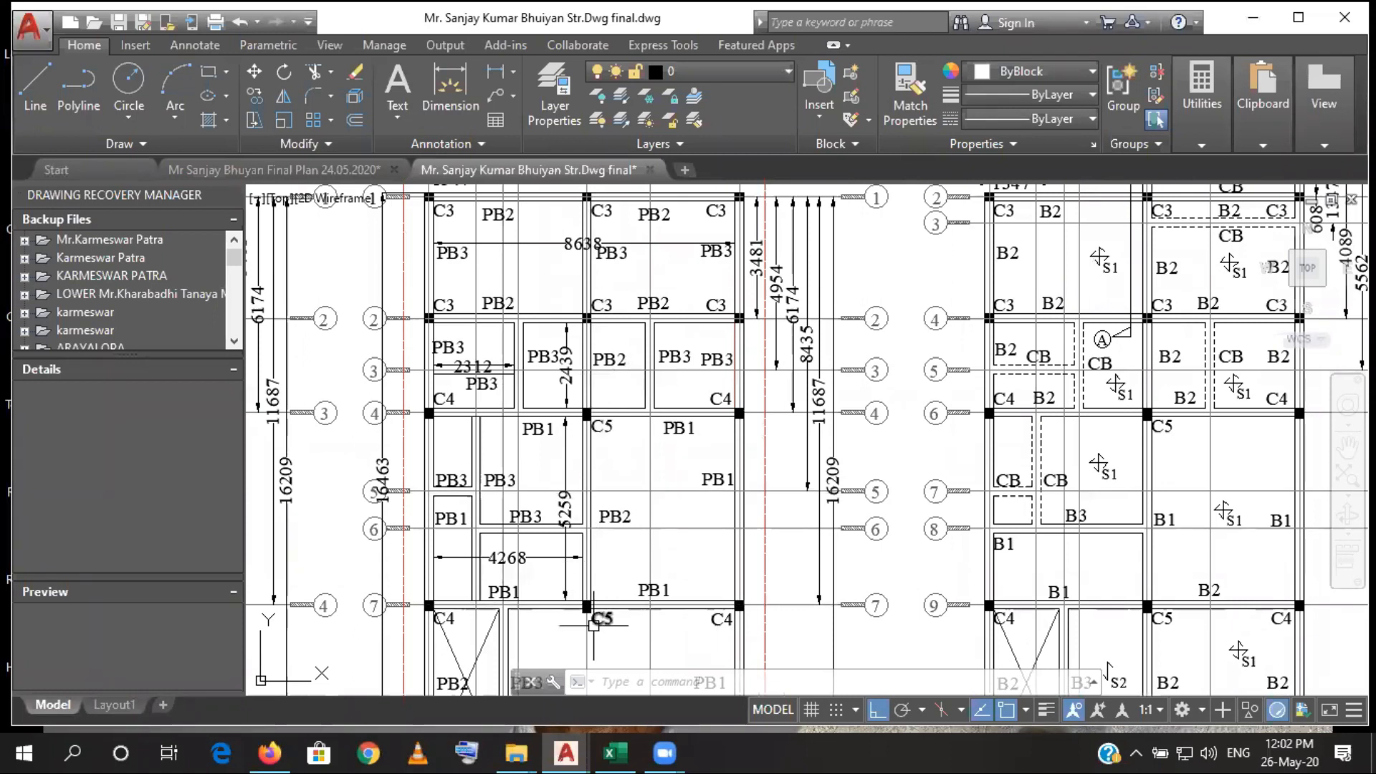
pyautogui.click(618, 752)
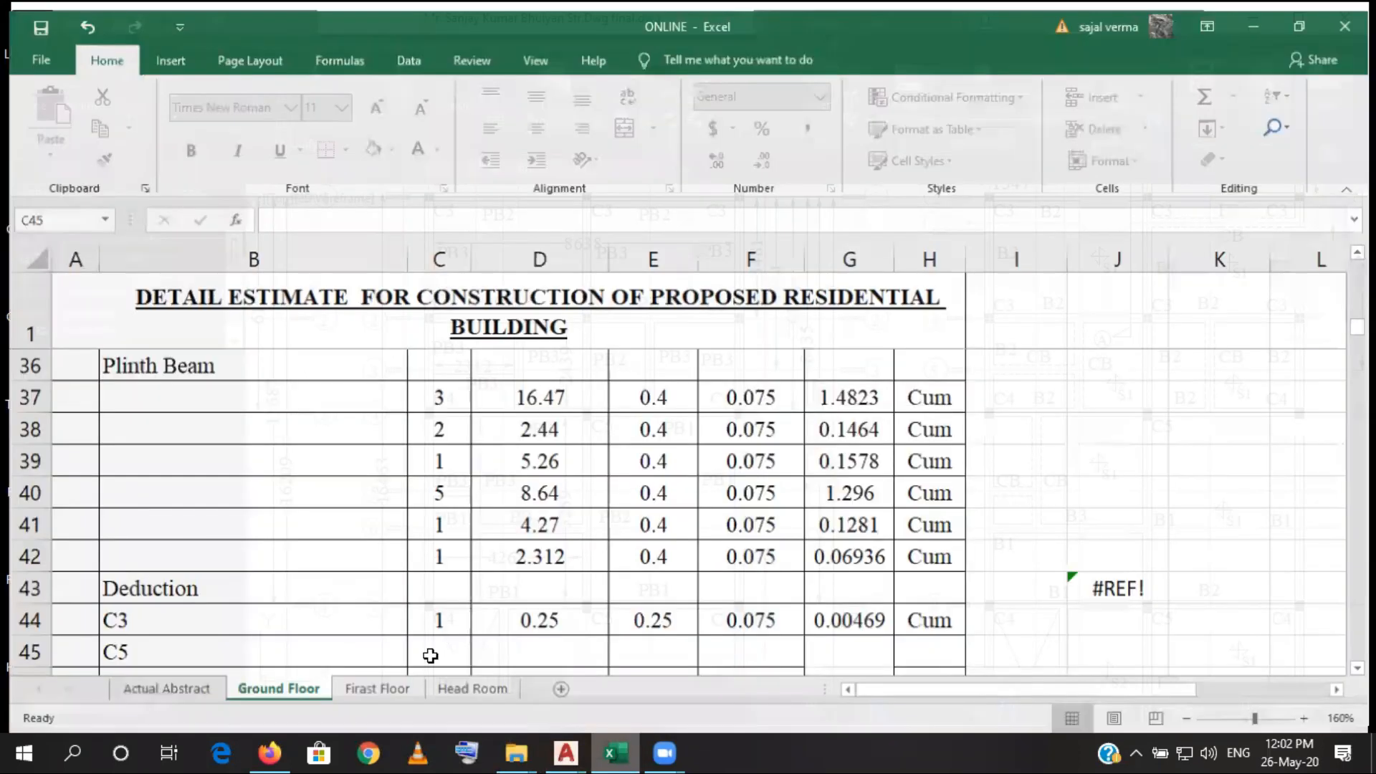
pyautogui.write('2')
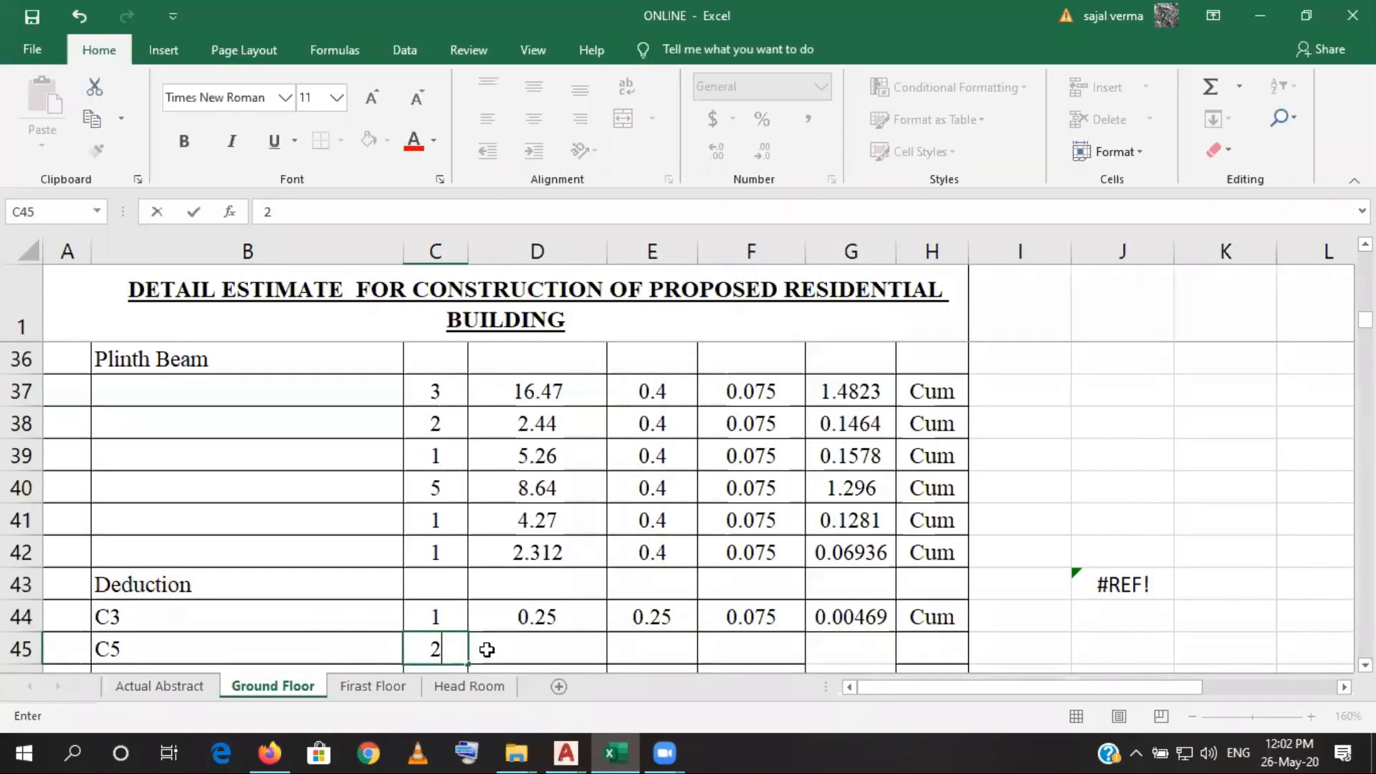
# - Enter the C5 column size in row 45 as length 0.25 and width 0.3
pyautogui.click(487, 649)
pyautogui.write('0.25')
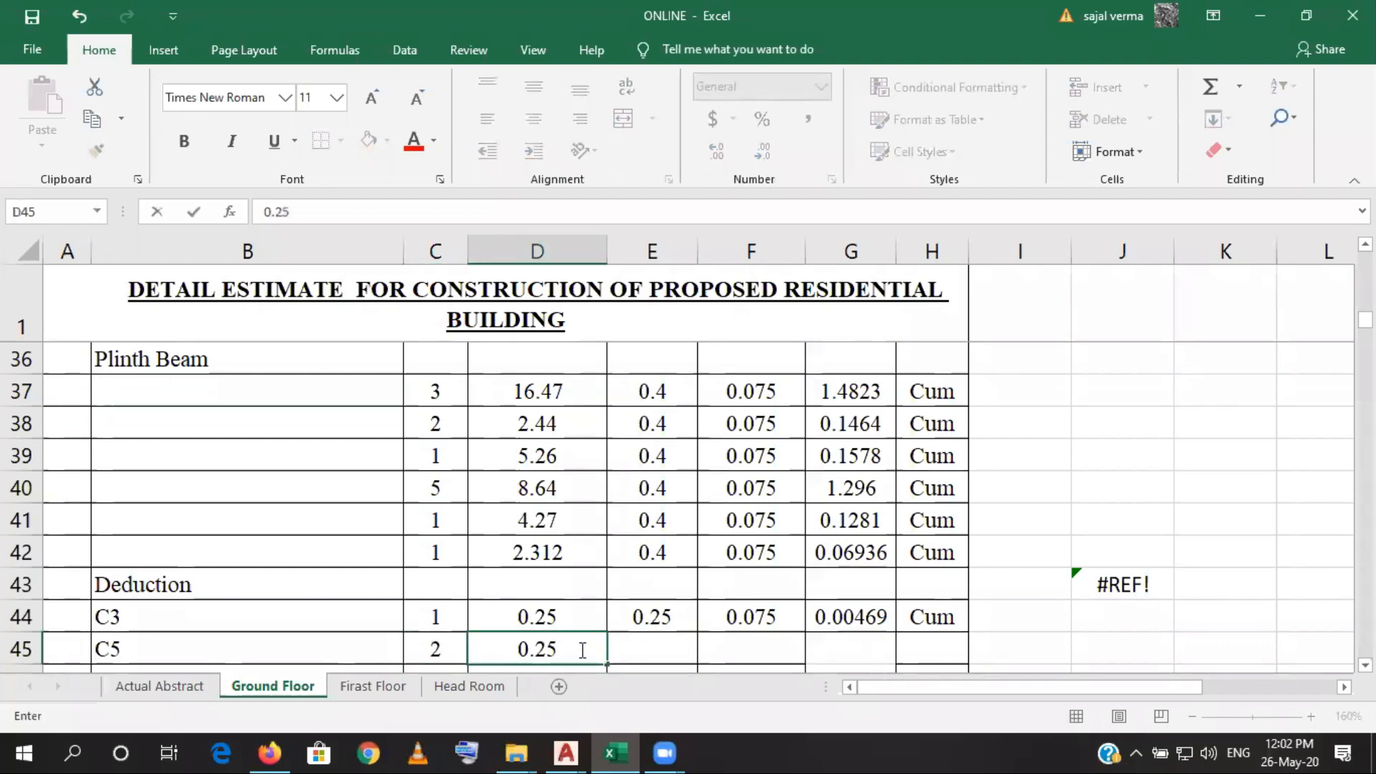
pyautogui.click(652, 649)
pyautogui.write('0.')
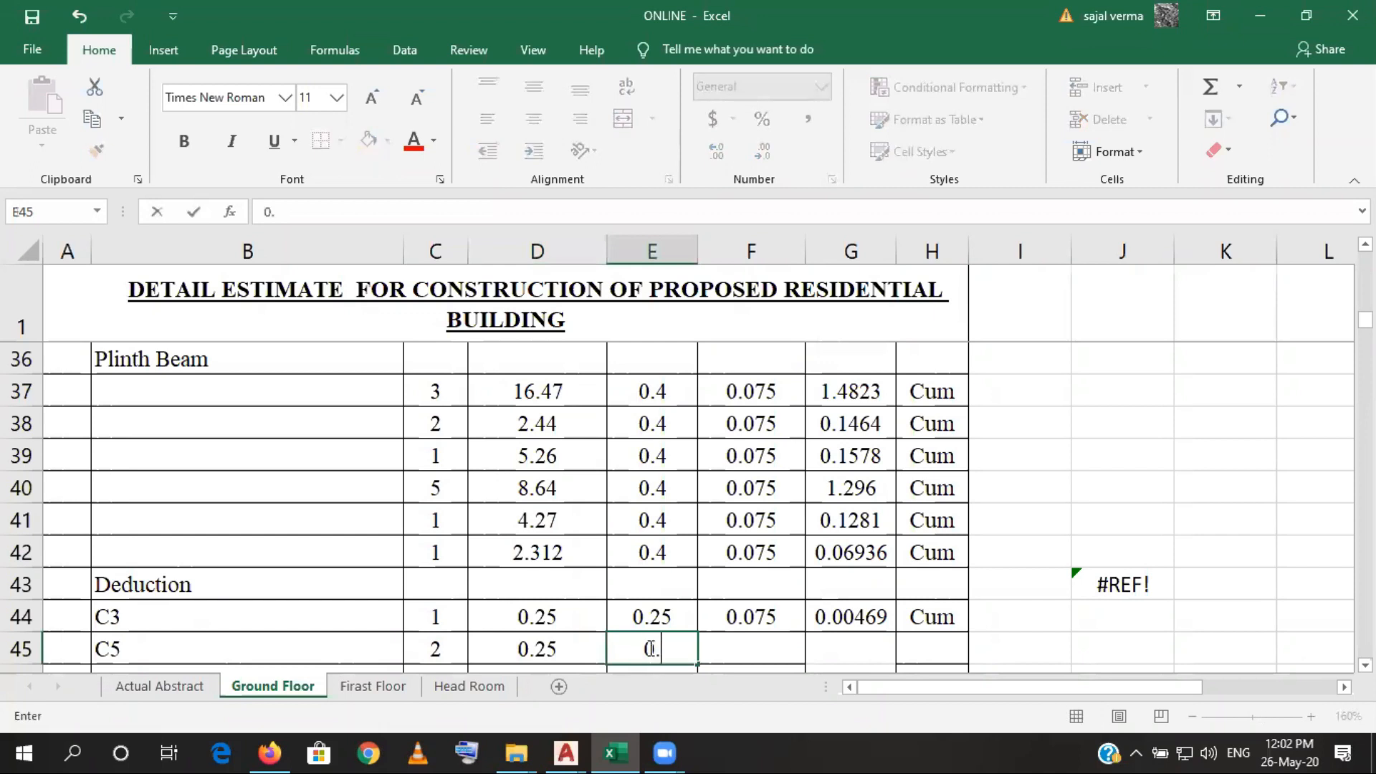
pyautogui.write('3')
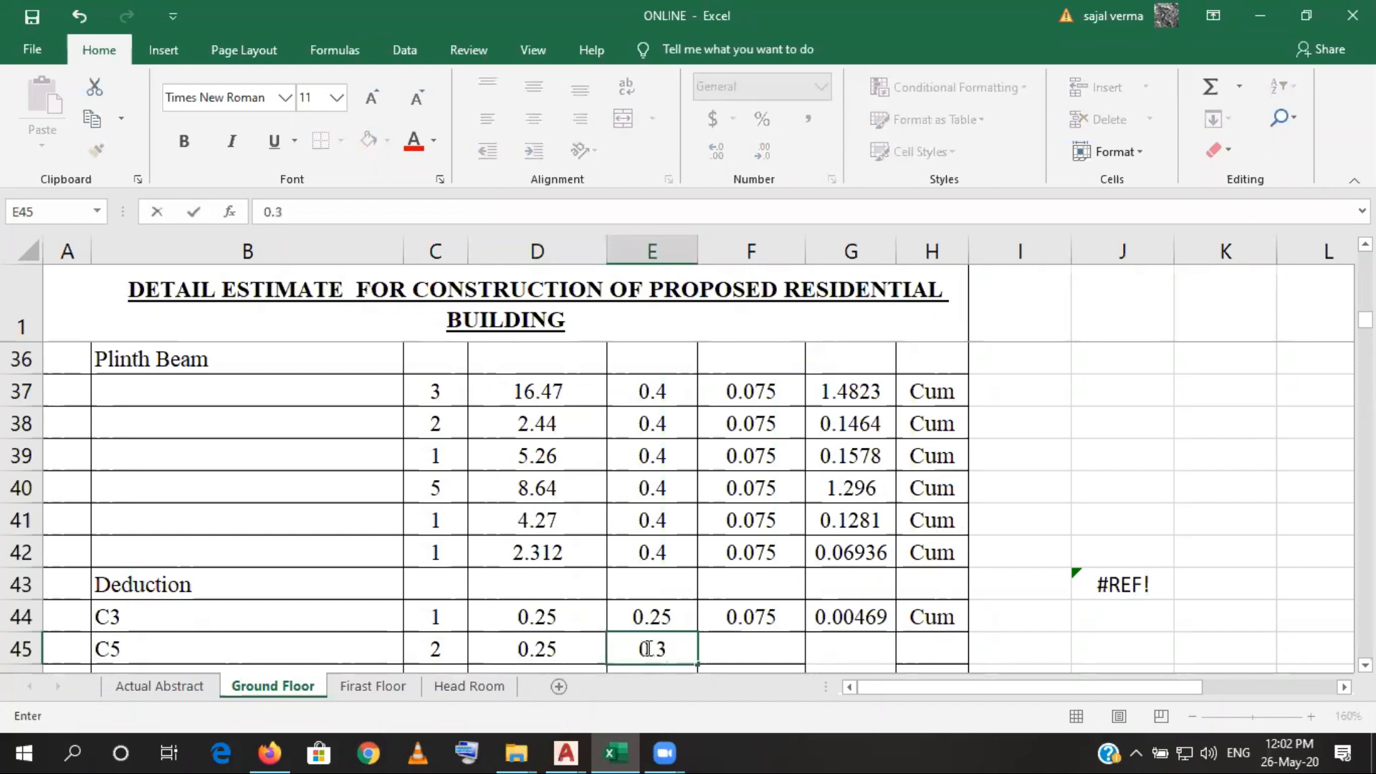
# - Fill the 0.075 depth, quantity formula and Cum unit from the C3 row down into the C5 row
pyautogui.click(760, 654)
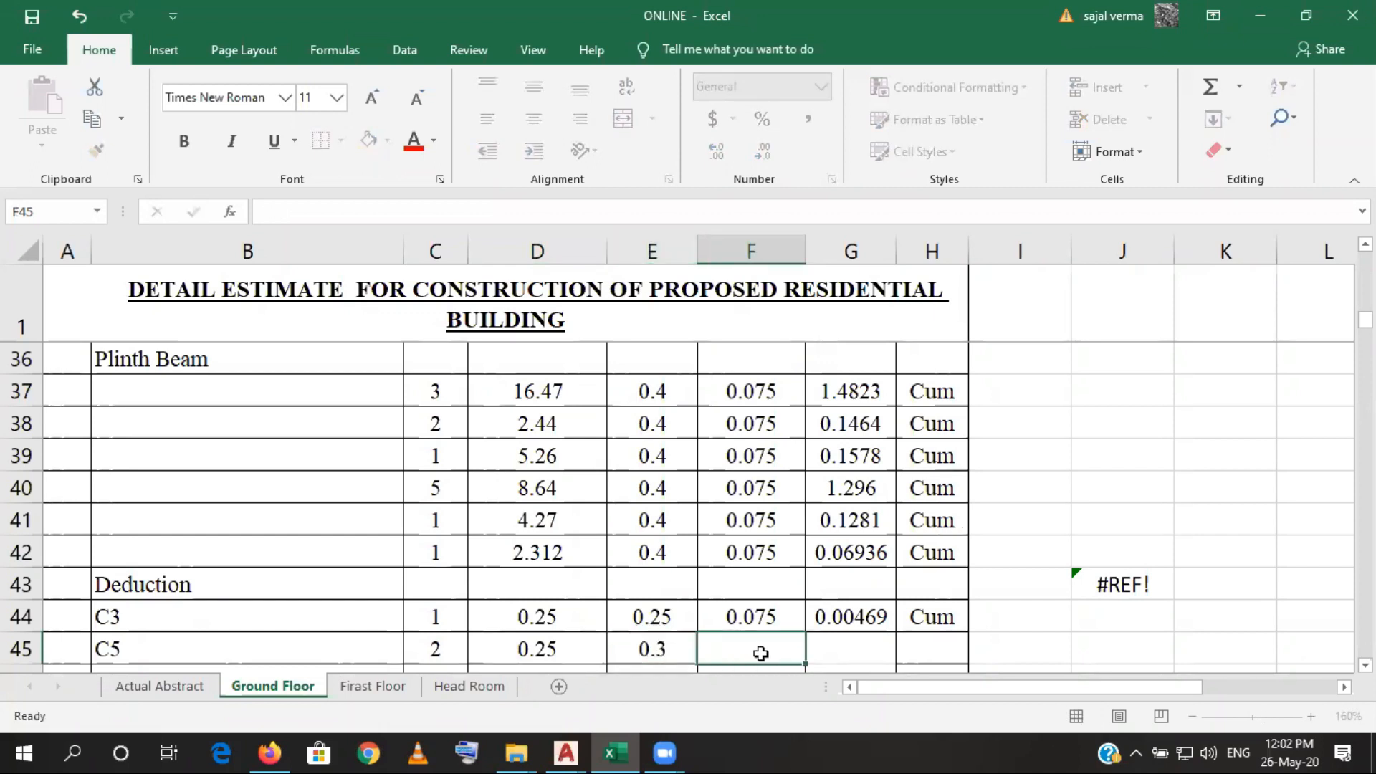
pyautogui.click(759, 607)
pyautogui.moveTo(810, 633); pyautogui.dragTo(808, 658)
pyautogui.click(868, 615)
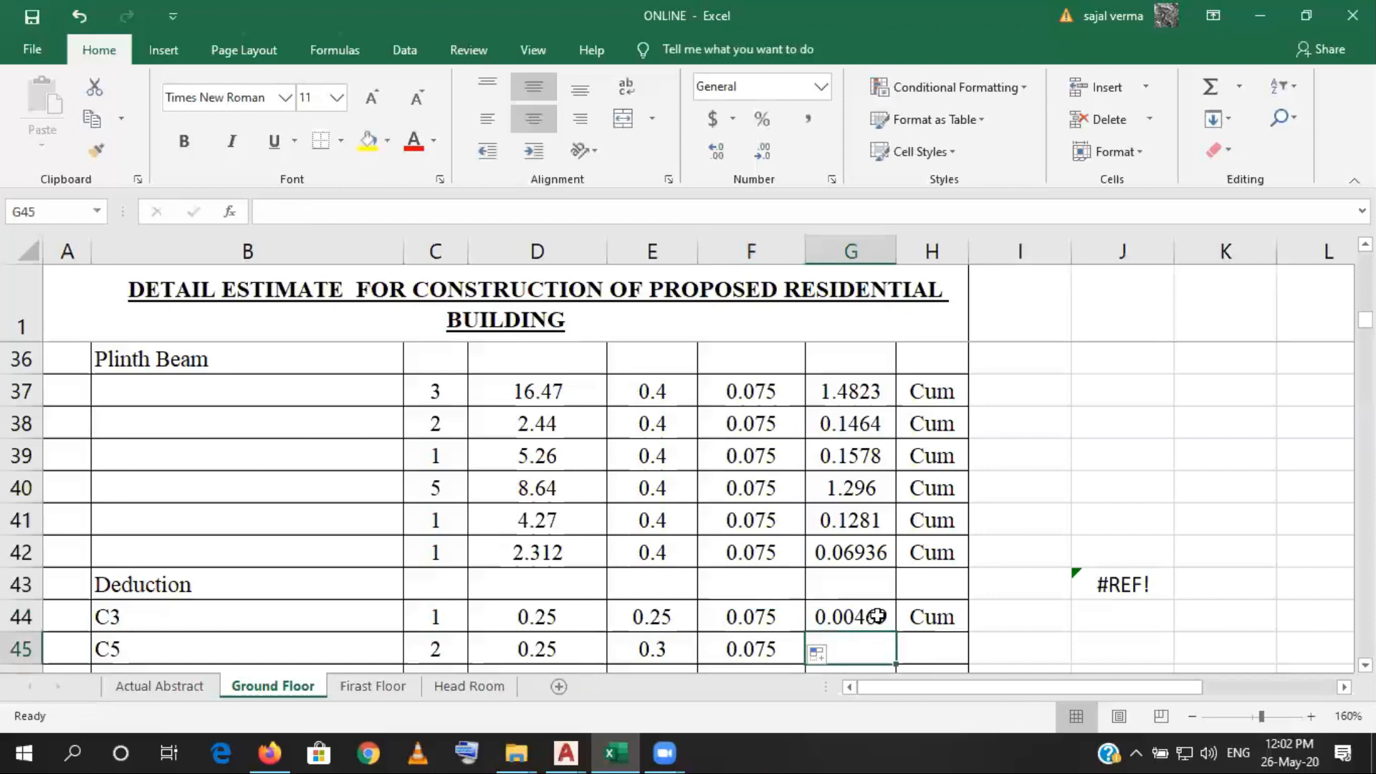
pyautogui.moveTo(895, 632); pyautogui.dragTo(967, 652)
pyautogui.click(942, 617)
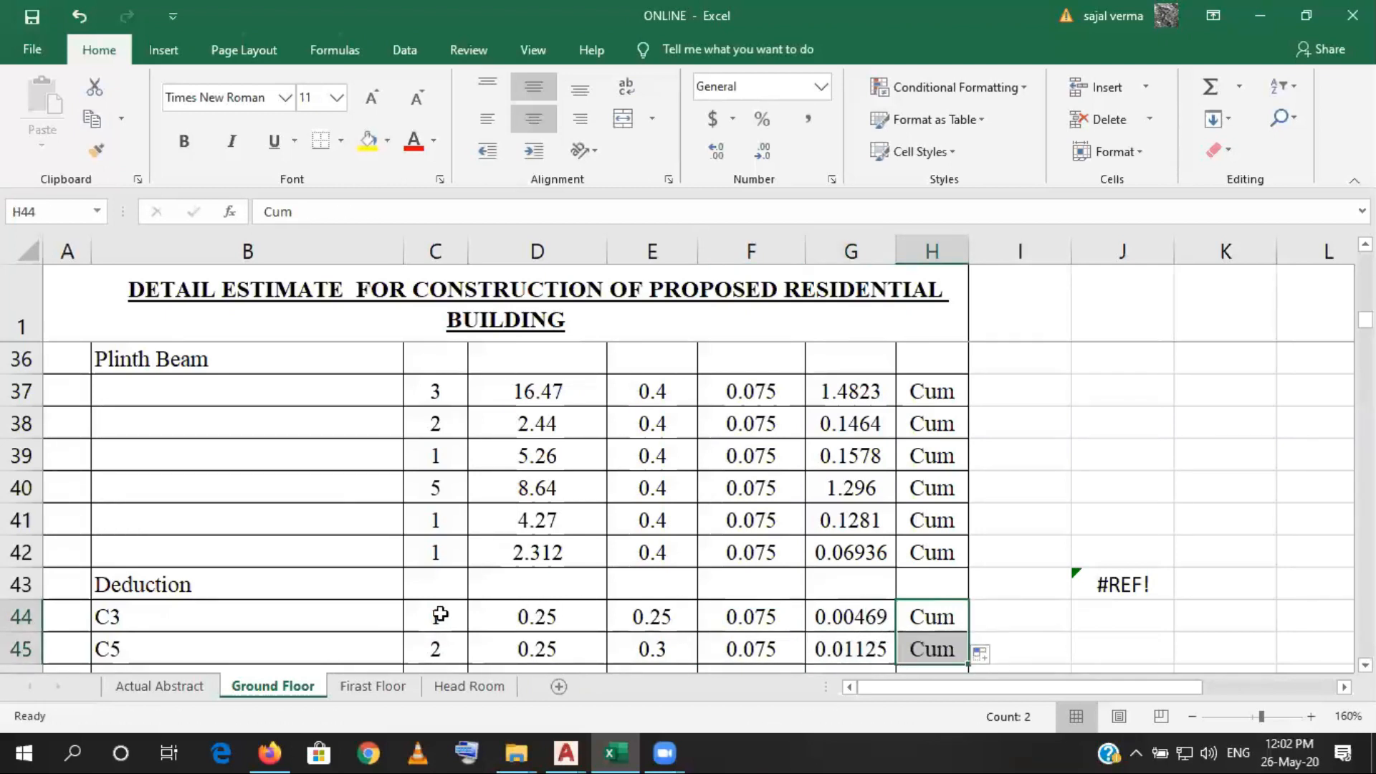
# - Make the deduction counts negative, with -1 for C3 in C44 and -2 for C5 in C45
pyautogui.click(419, 612)
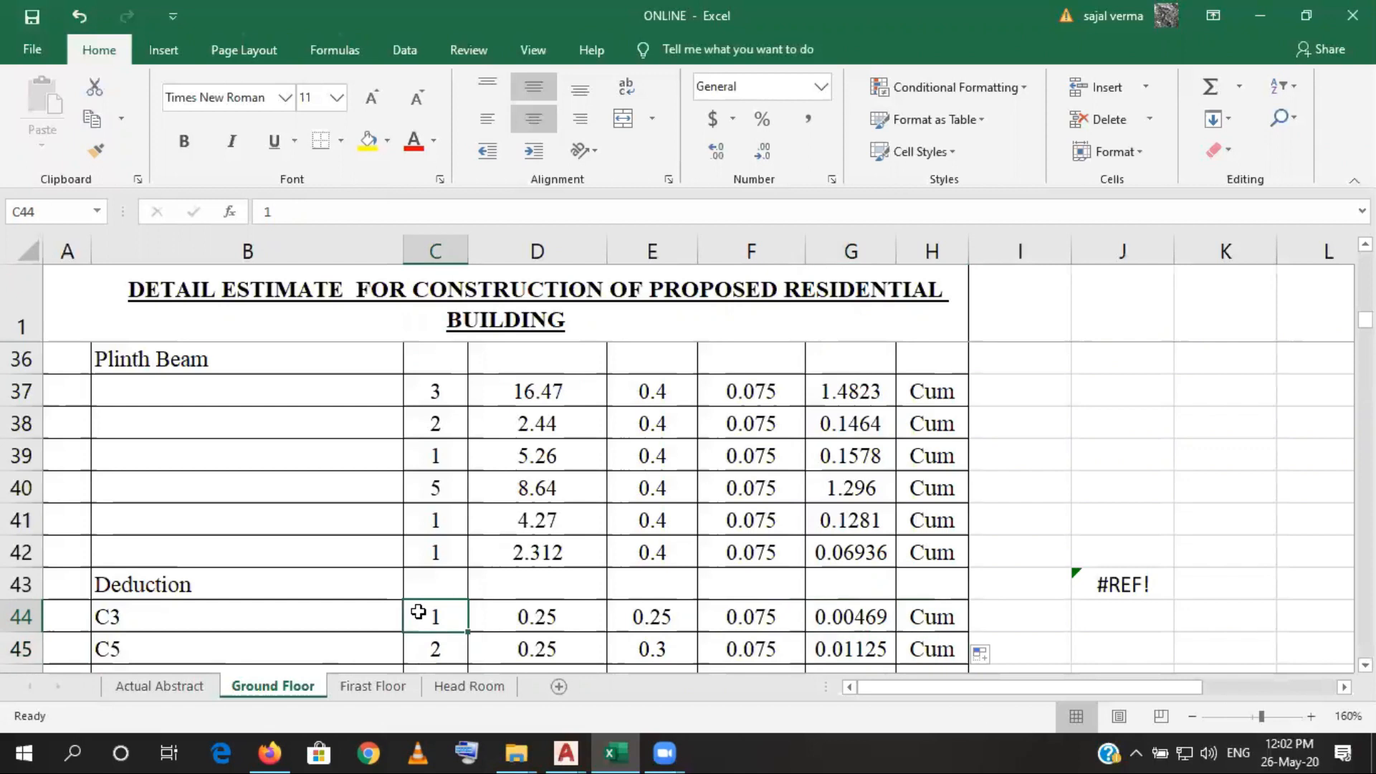
pyautogui.click(259, 206)
pyautogui.write('-')
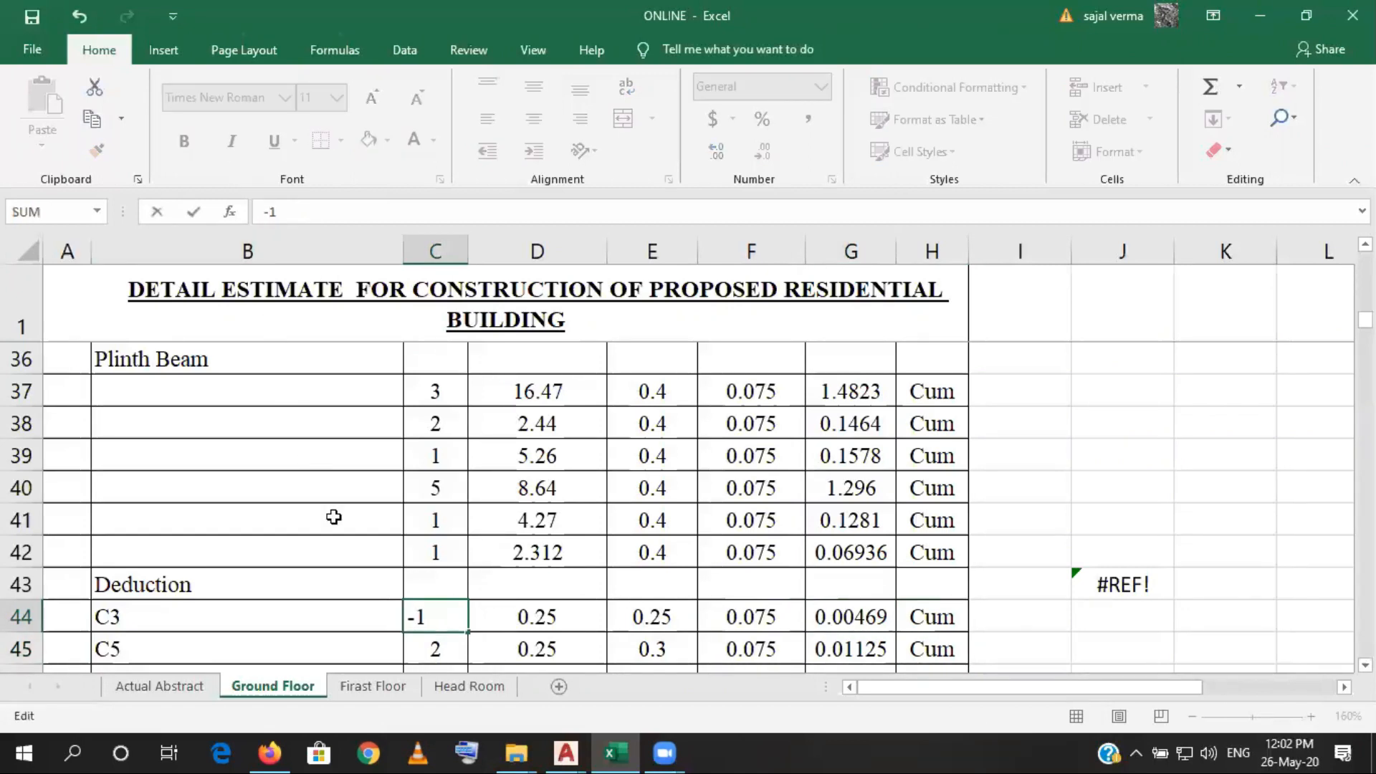
pyautogui.click(414, 648)
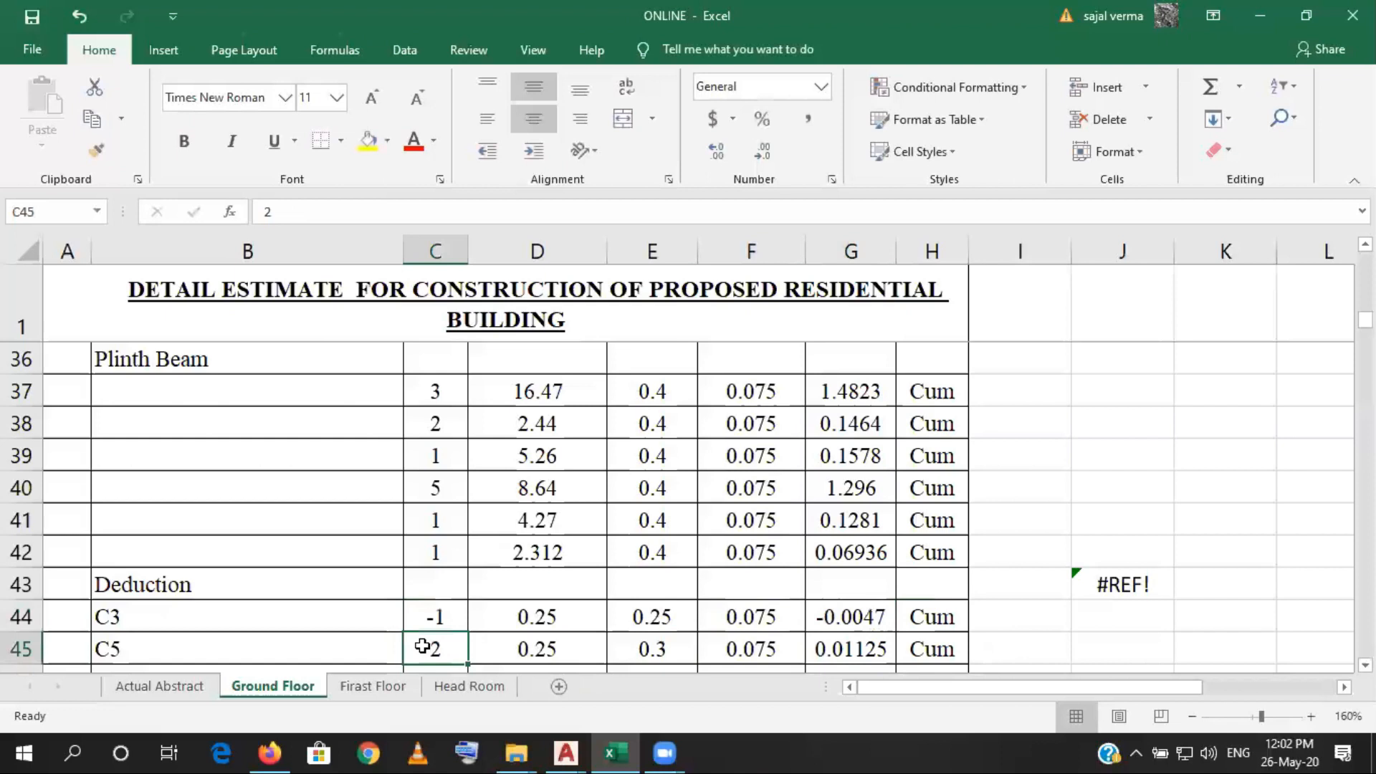
pyautogui.click(259, 207)
pyautogui.write('-')
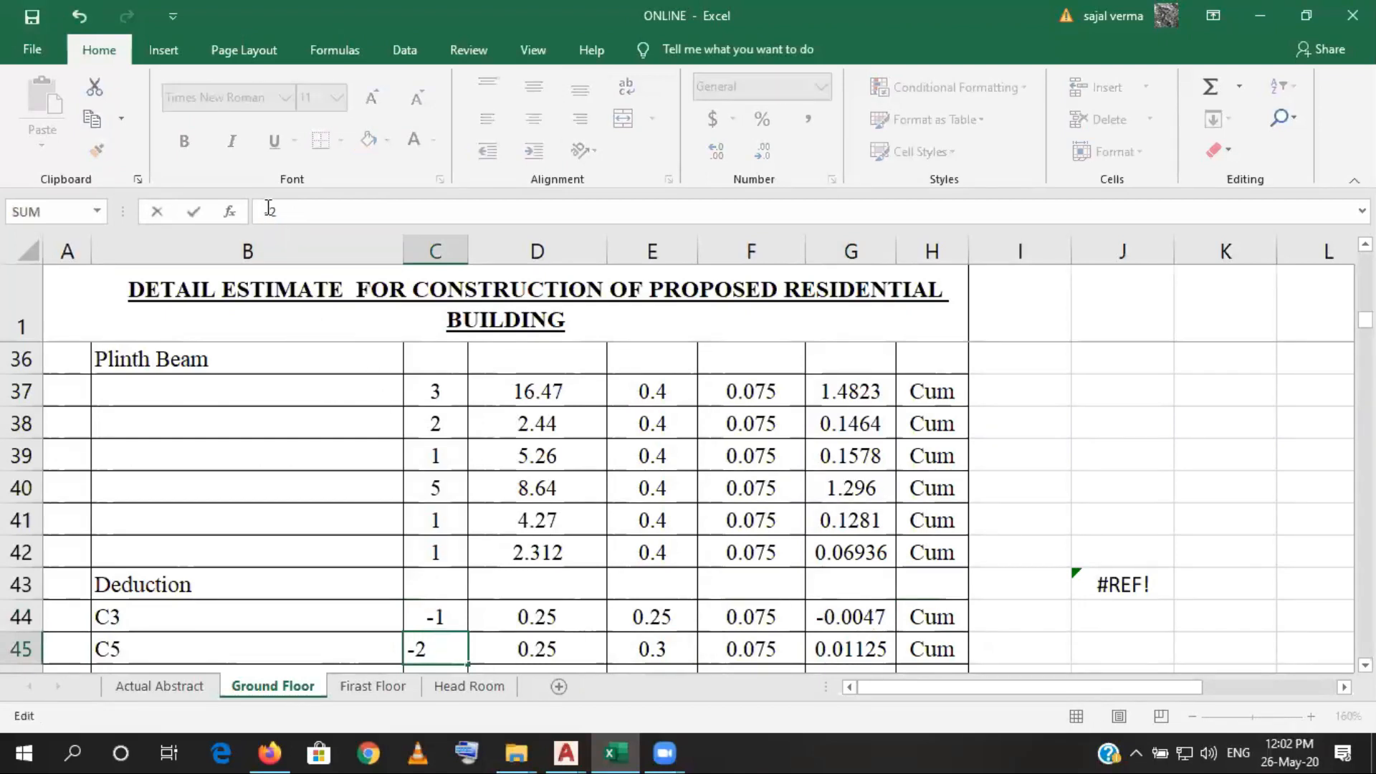
pyautogui.press('Return')
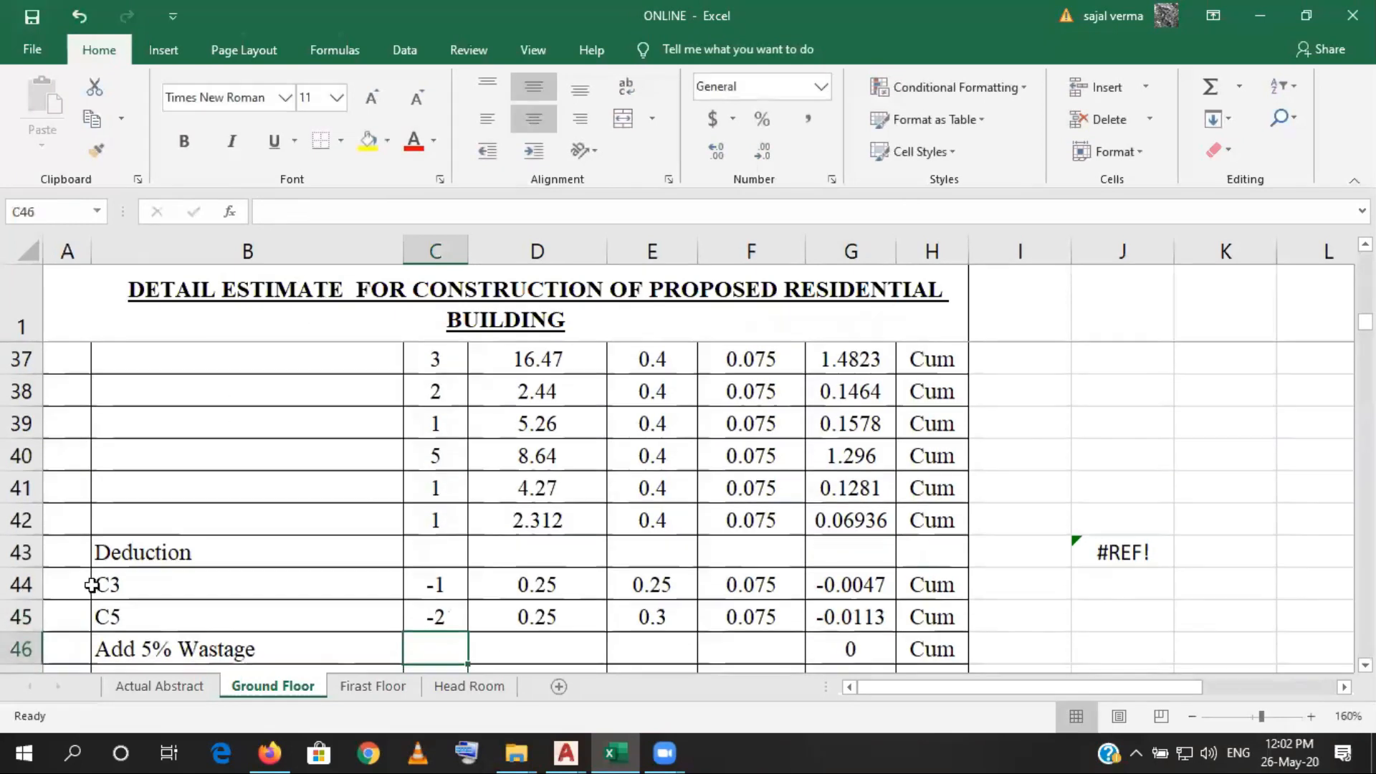
# - Insert a row above Add 5% Wastage, label it P. Wall, and enter a count of 1
pyautogui.click(20, 649)
pyautogui.rightClick(15, 655)
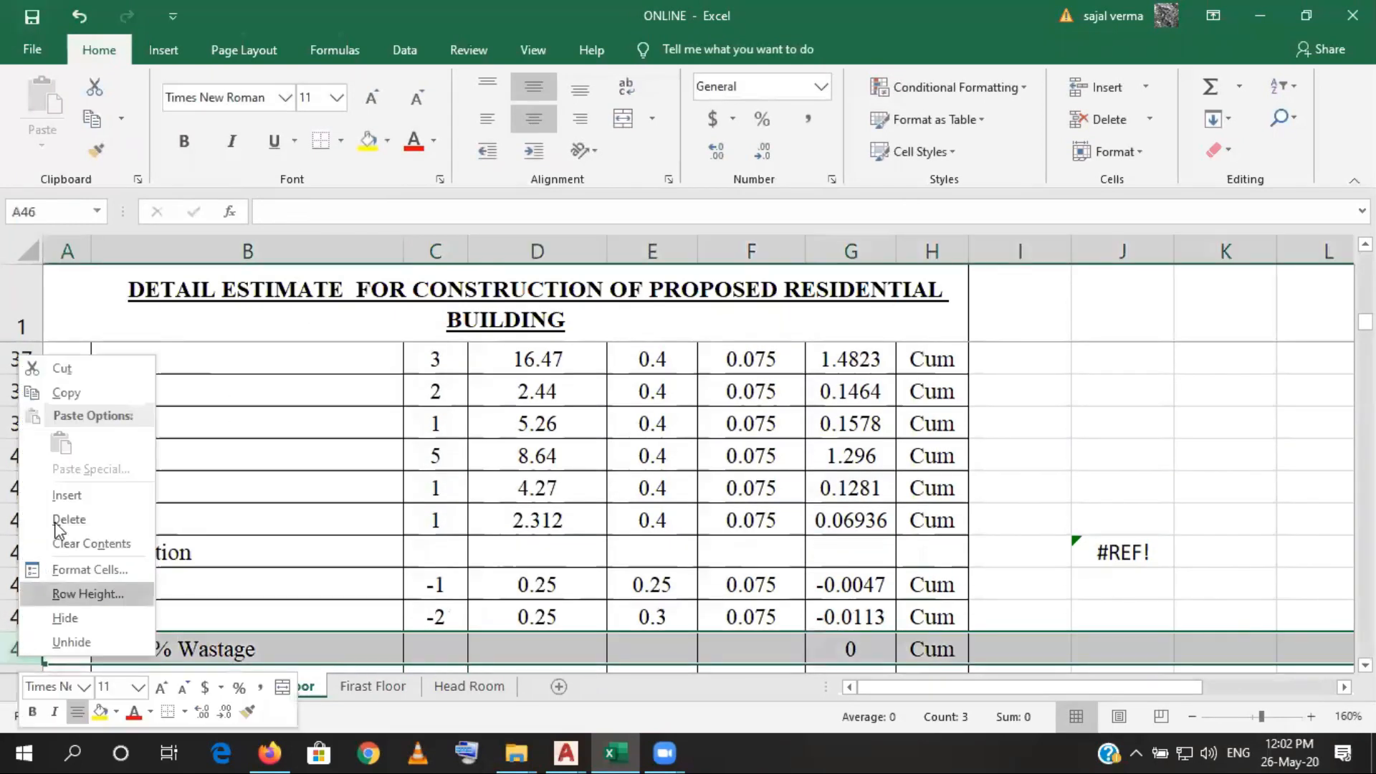
pyautogui.click(66, 519)
pyautogui.click(246, 653)
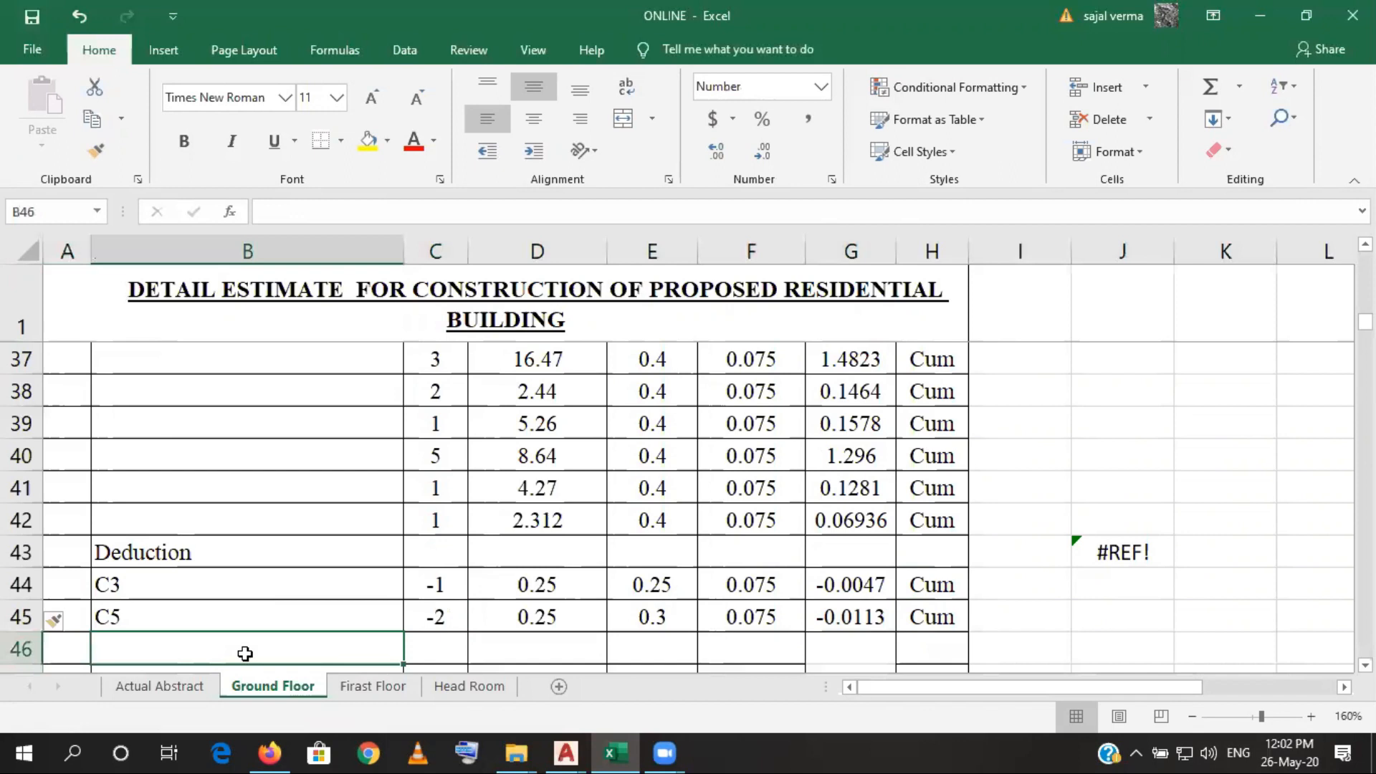
pyautogui.write('P.')
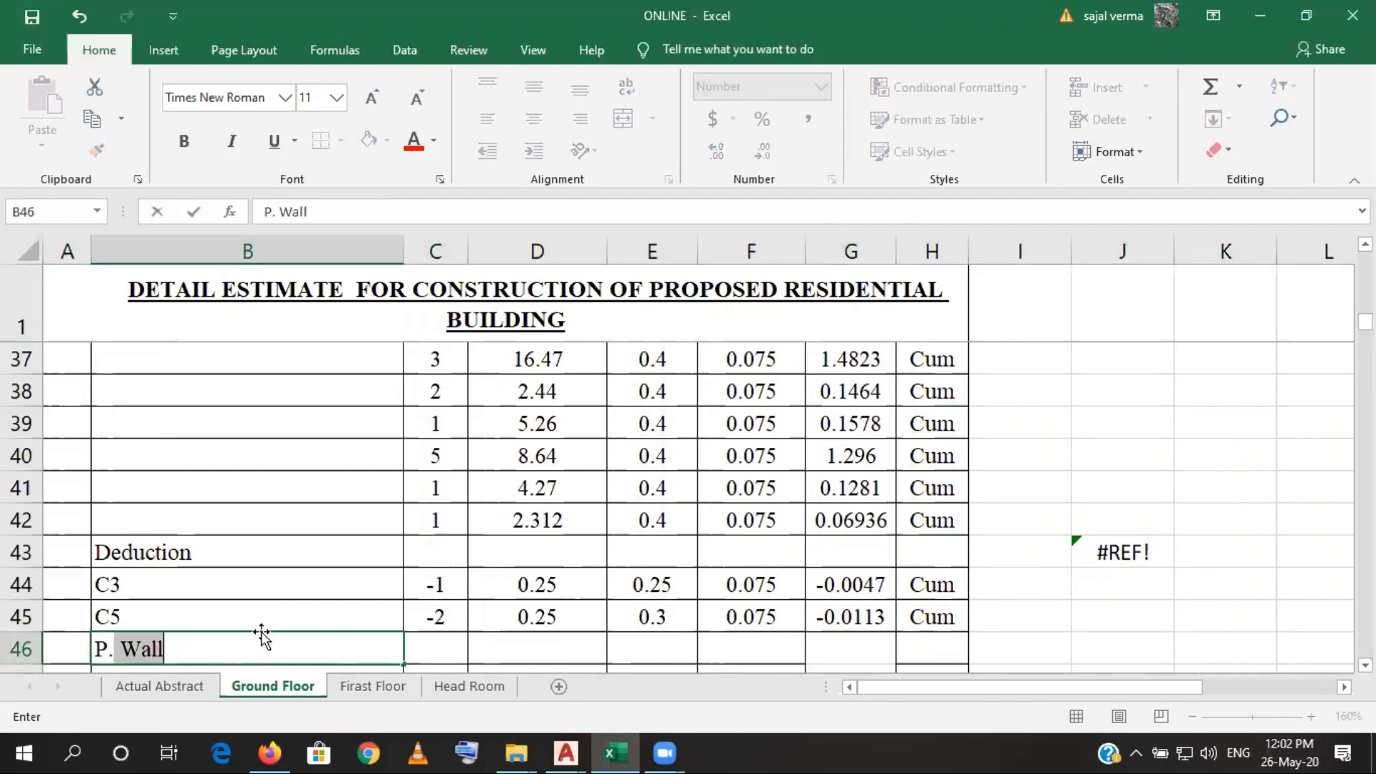
pyautogui.press('Tab')
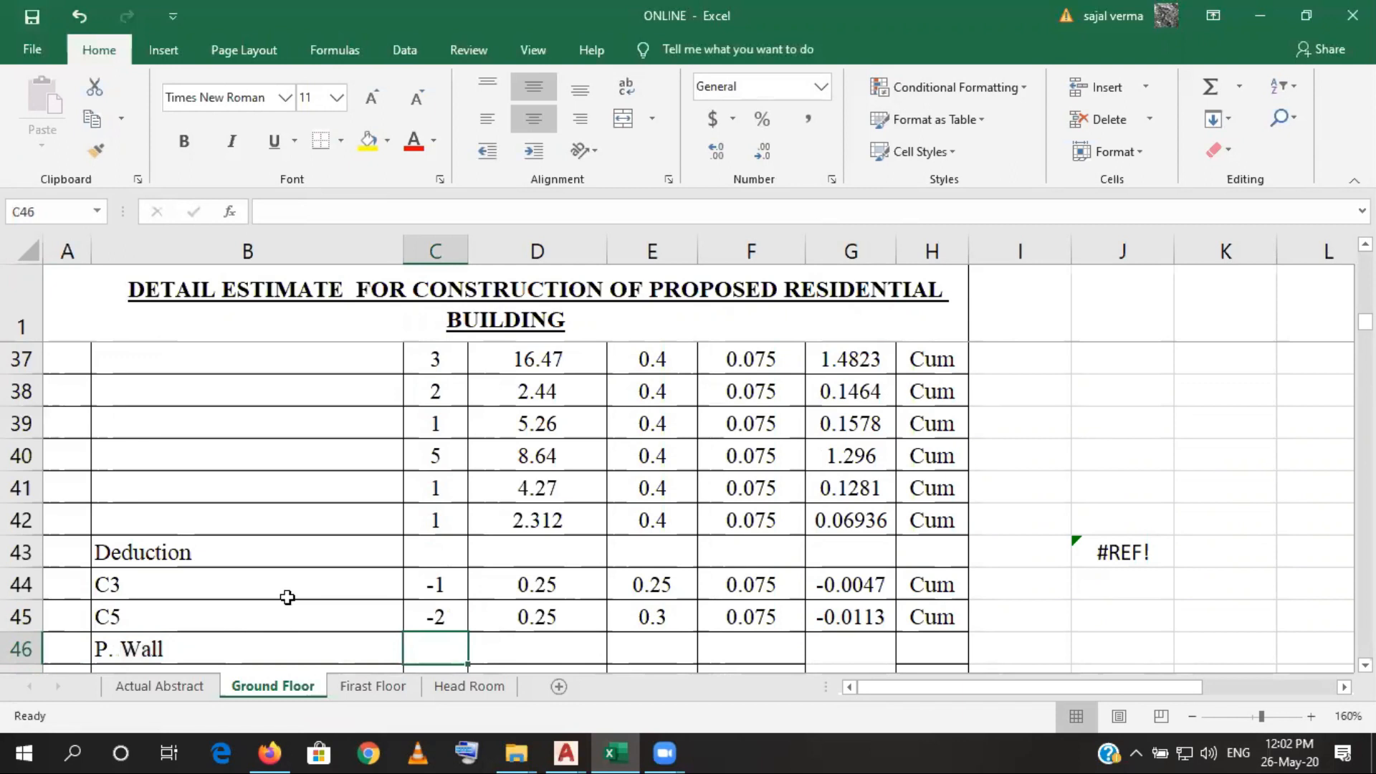
pyautogui.write('1')
pyautogui.press('Tab')
# - Link the length of the P. Wall deduction in D46 to the earlier P. Wall length with =D35
pyautogui.scroll(1, 427, 526)
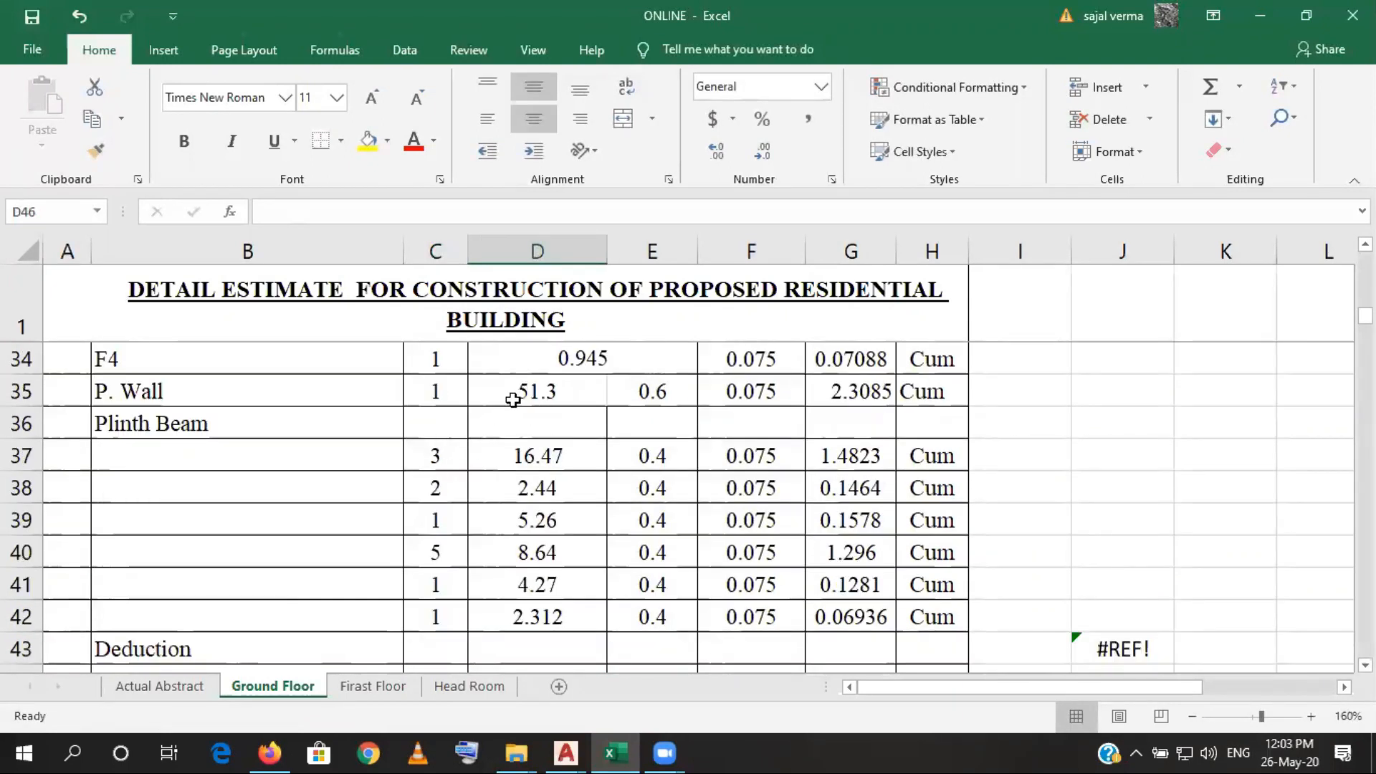
pyautogui.scroll(-2, 515, 404)
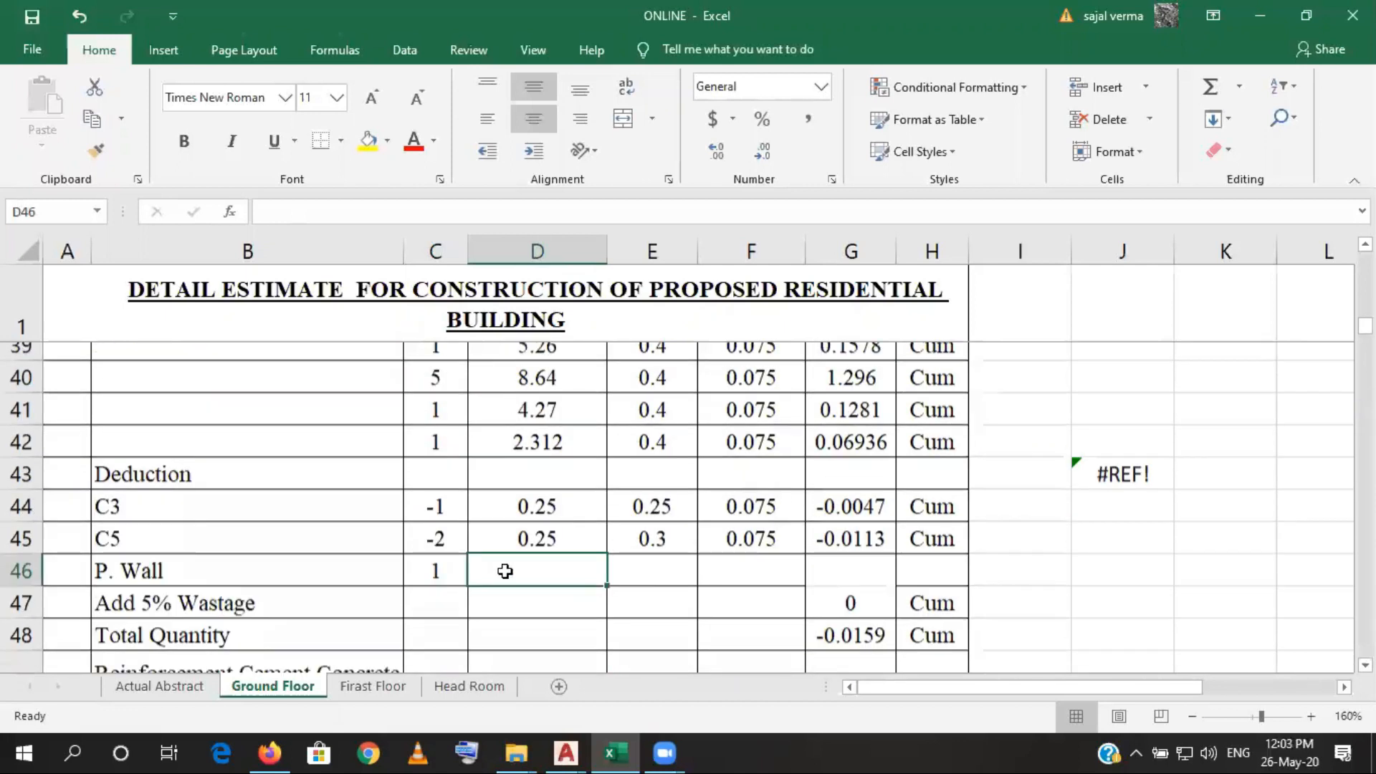
pyautogui.scroll(-1, 502, 551)
pyautogui.write('=')
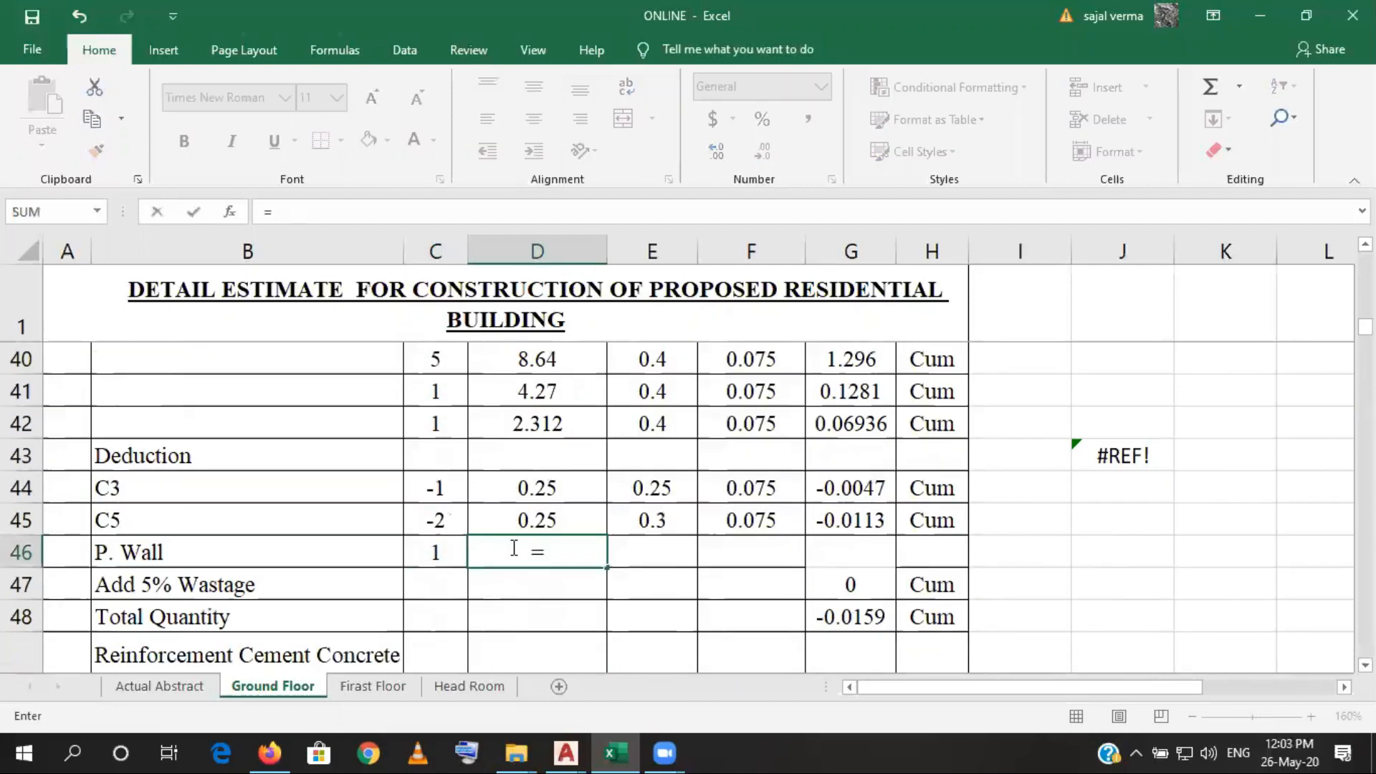
pyautogui.scroll(2, 513, 501)
pyautogui.click(501, 394)
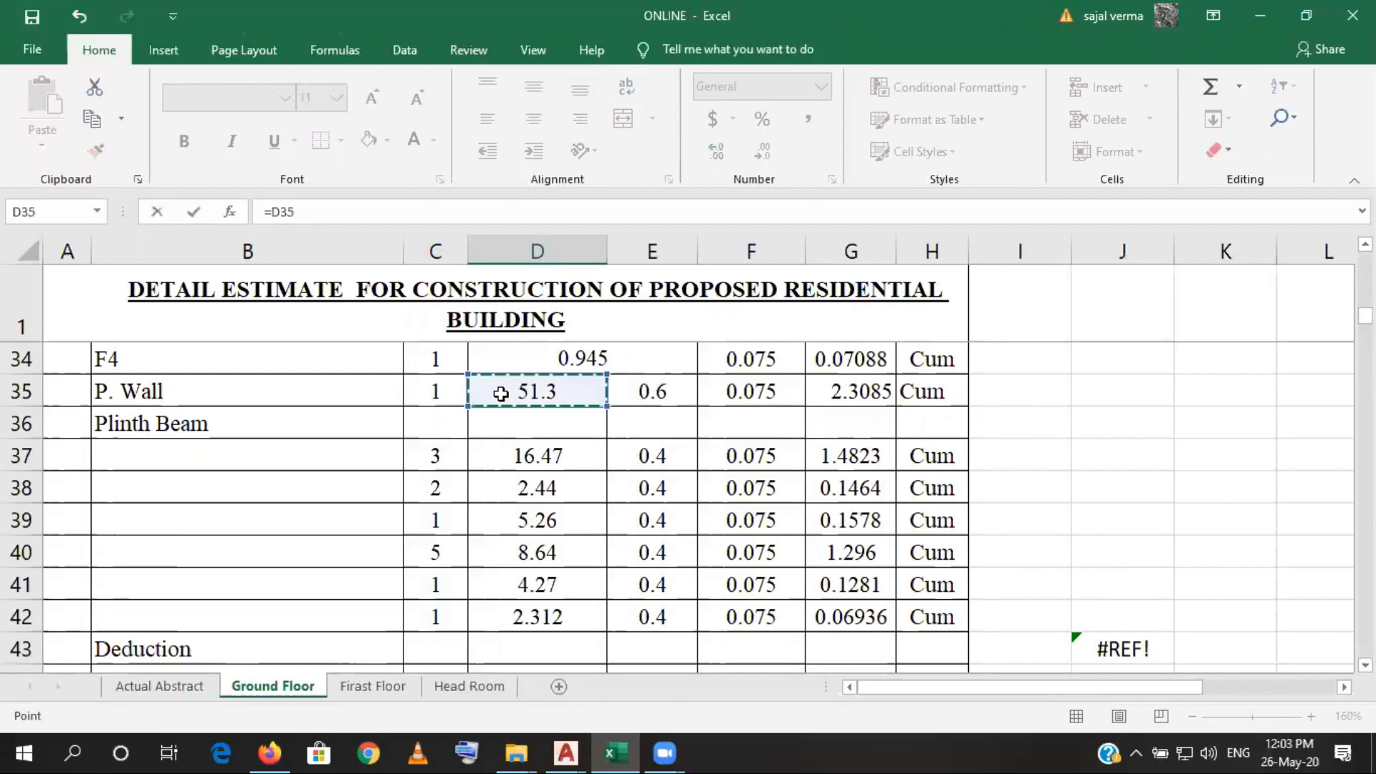
pyautogui.press('Return')
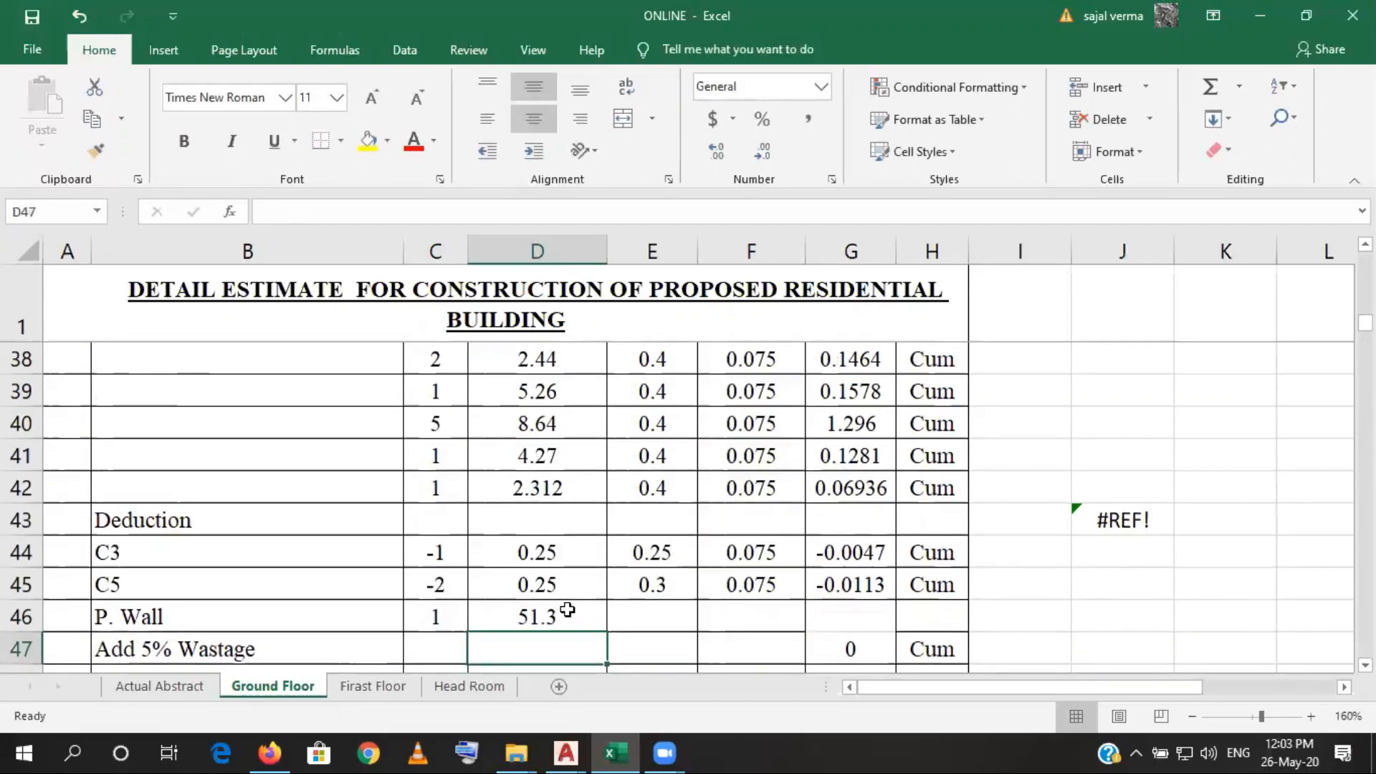
# - Link the P. Wall deduction's width in E46 to E42 and its depth in F46 to F42
pyautogui.click(653, 617)
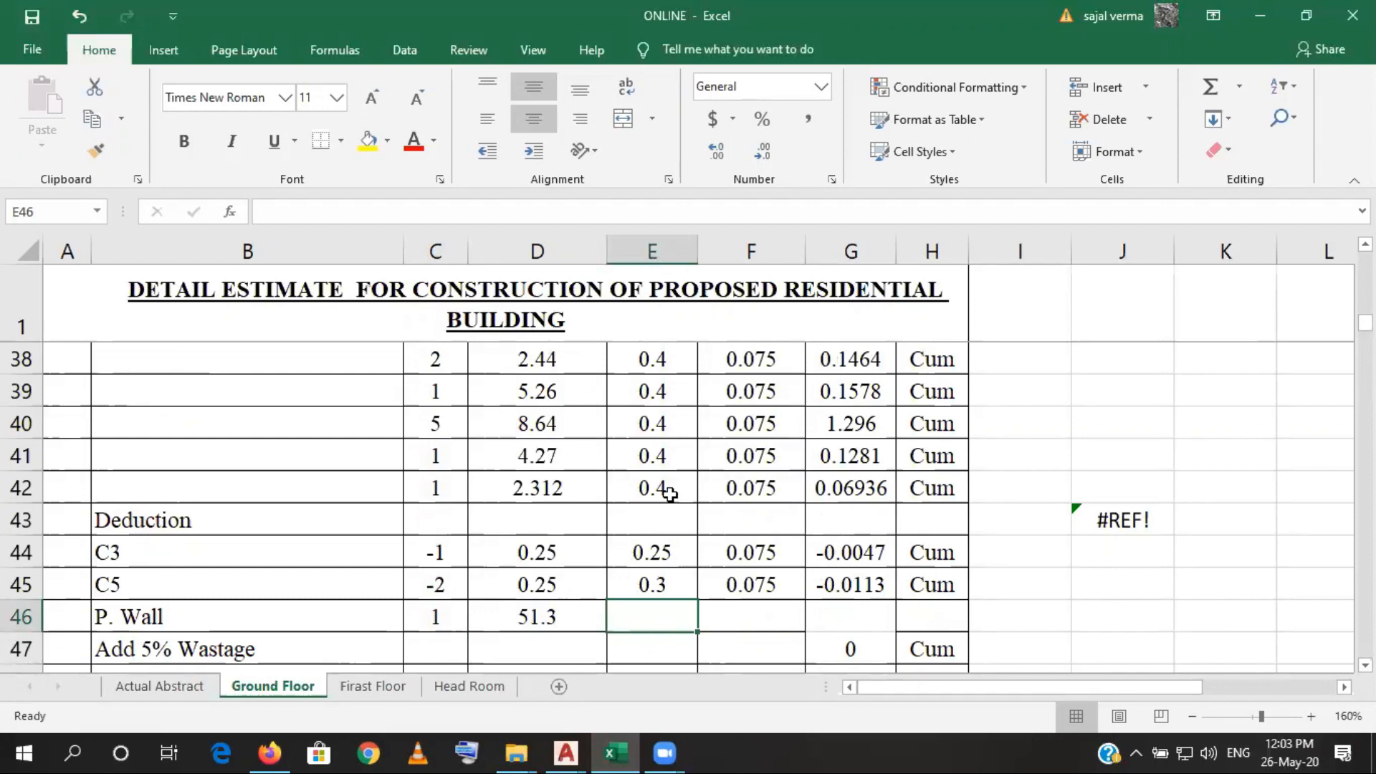
pyautogui.write('=')
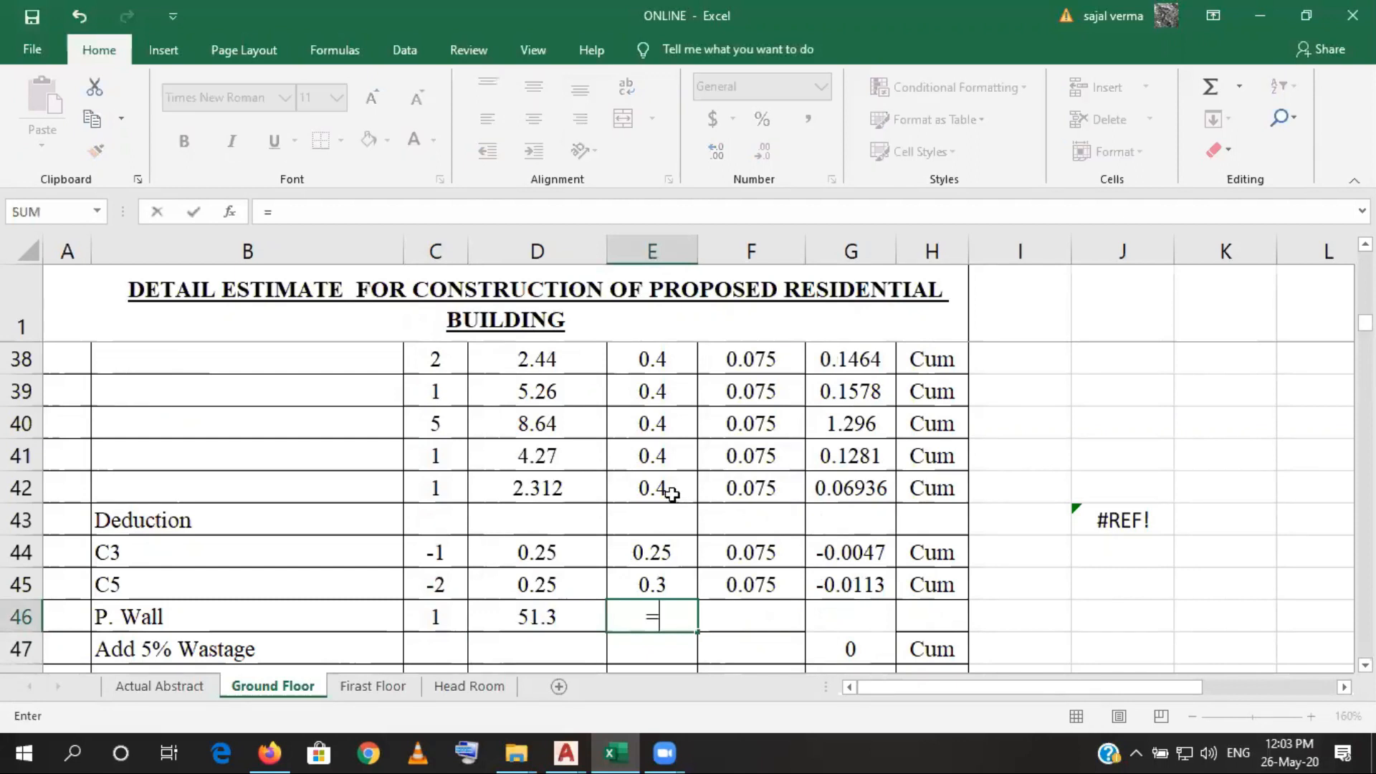
pyautogui.click(670, 495)
pyautogui.press('Return')
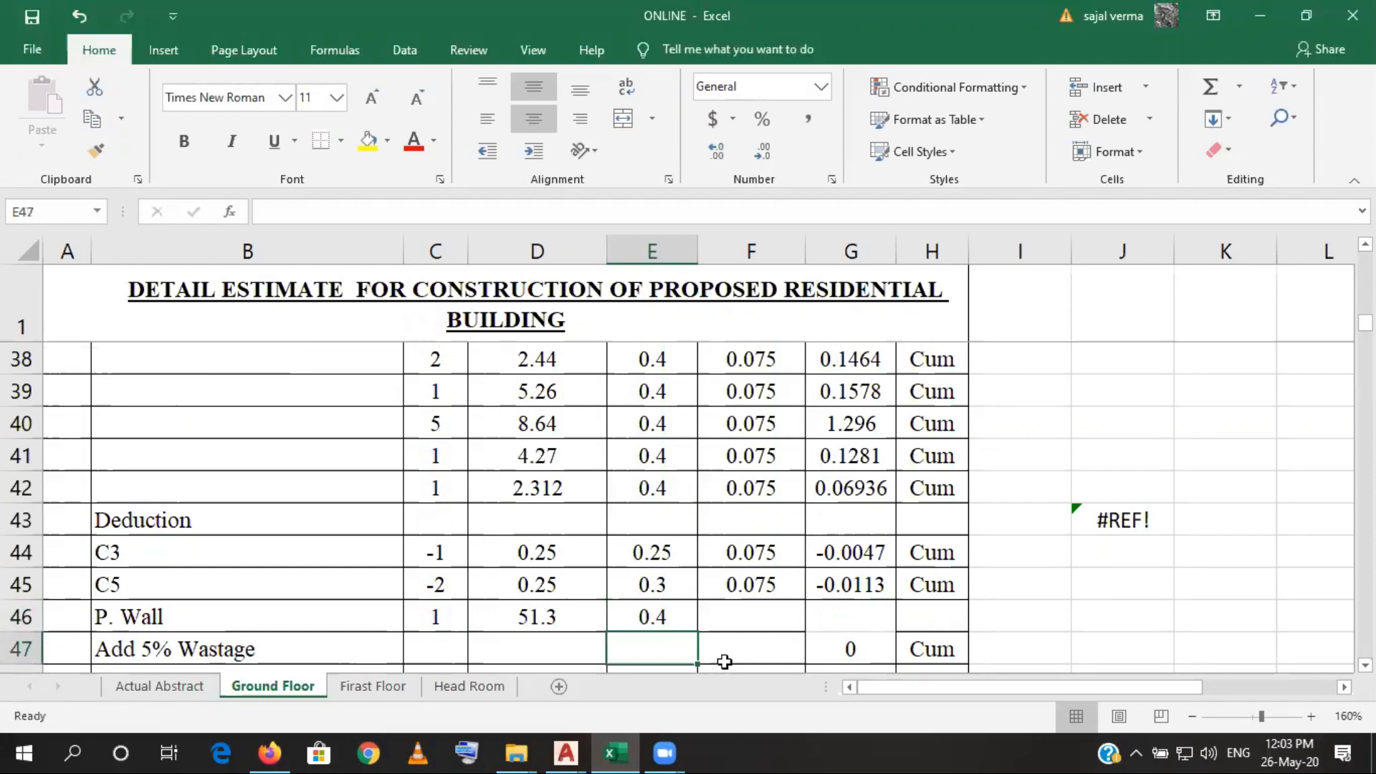
pyautogui.click(749, 607)
pyautogui.write('=')
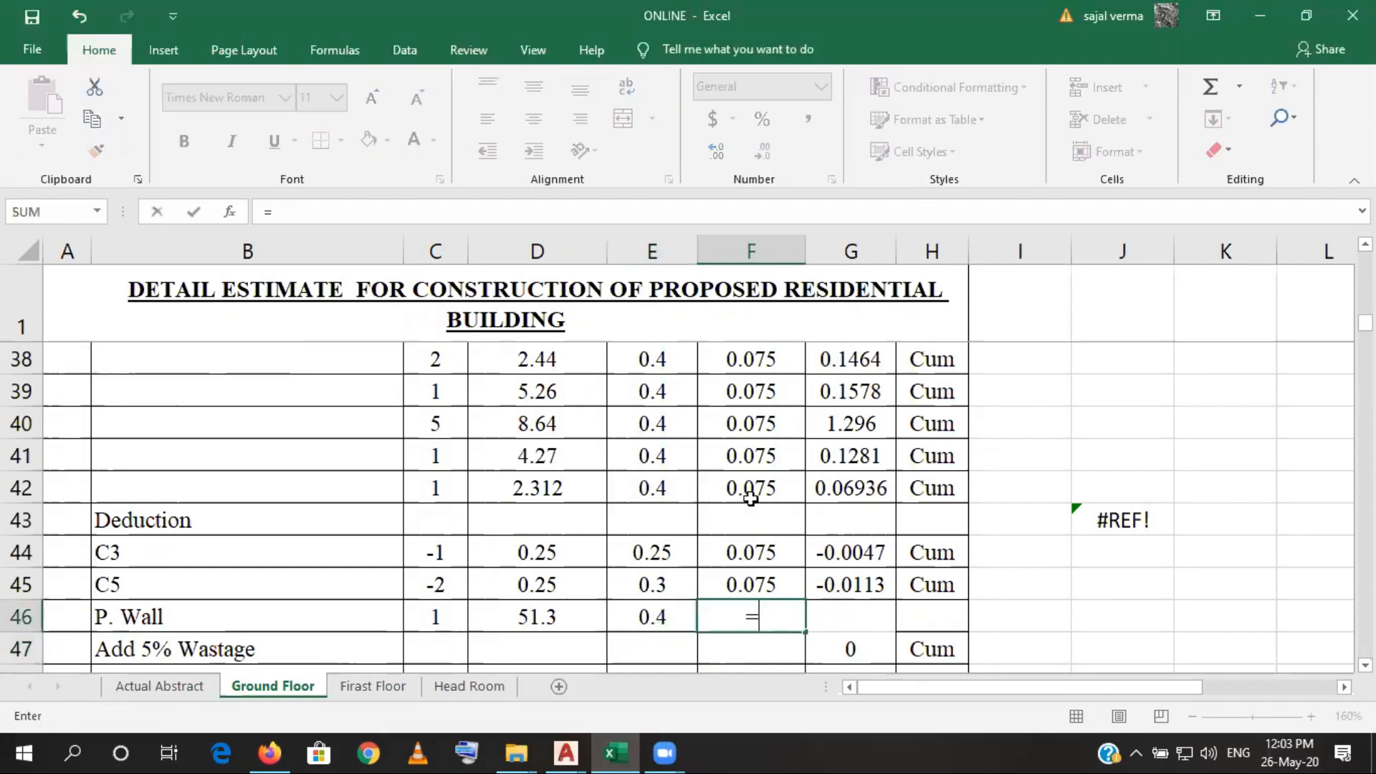
pyautogui.click(750, 489)
pyautogui.press('Return')
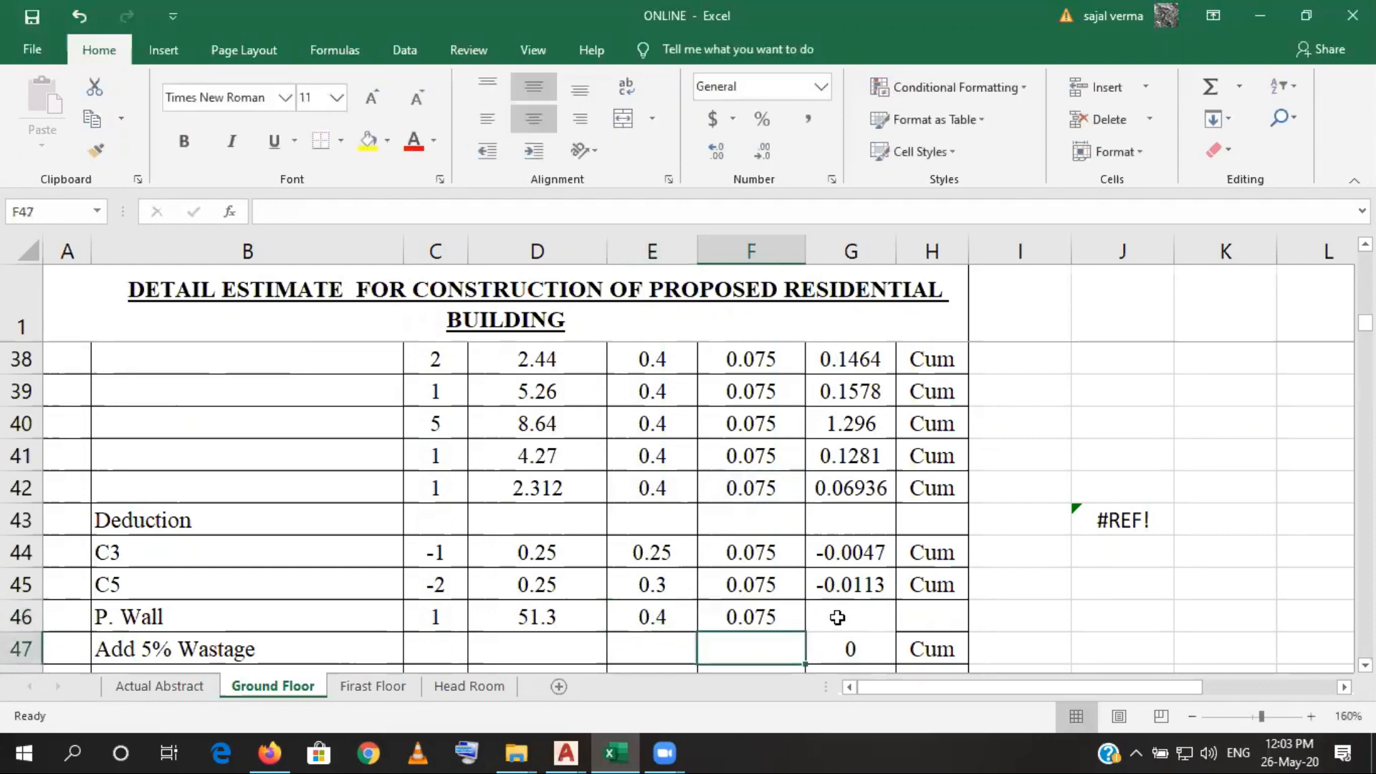
# - Change the P. Wall deduction count in C46 to -1
pyautogui.click(842, 592)
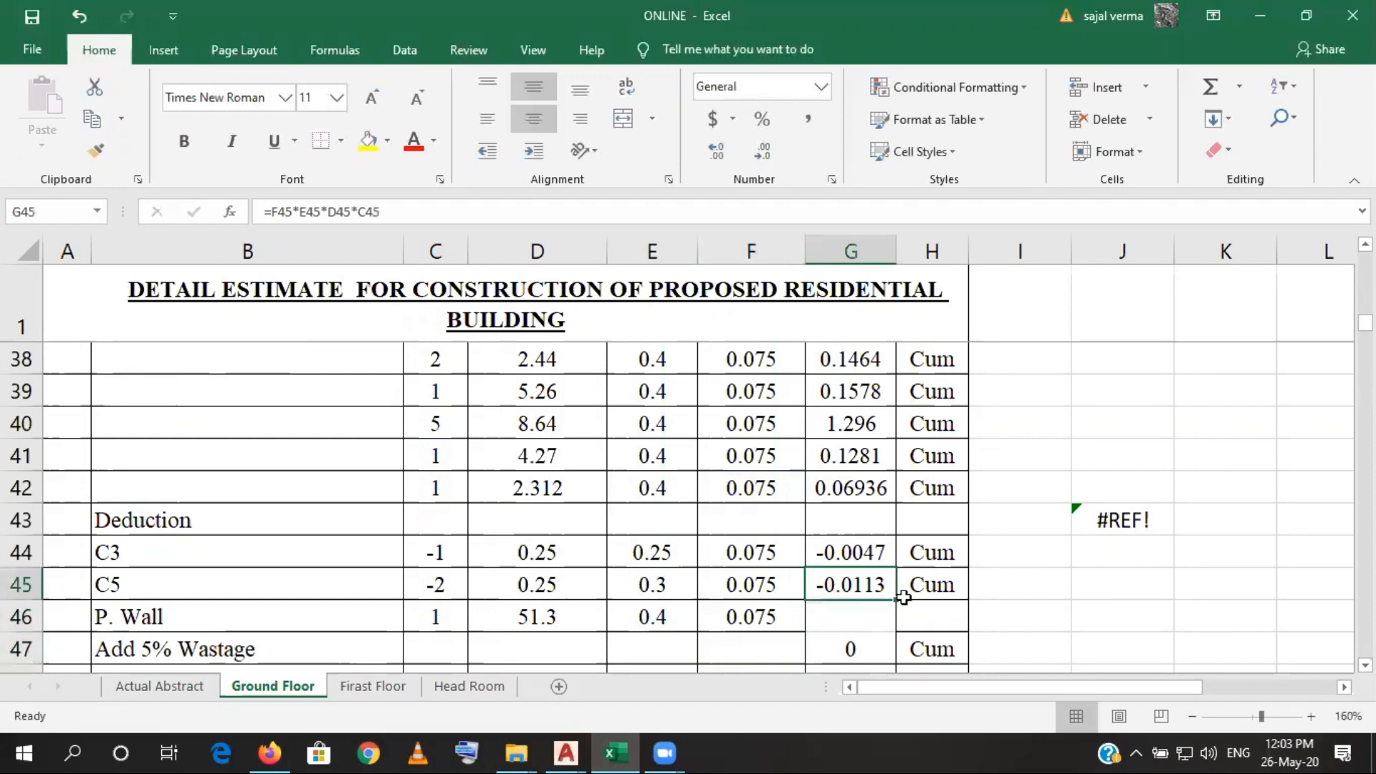
pyautogui.doubleClick(433, 617)
pyautogui.write('\\')
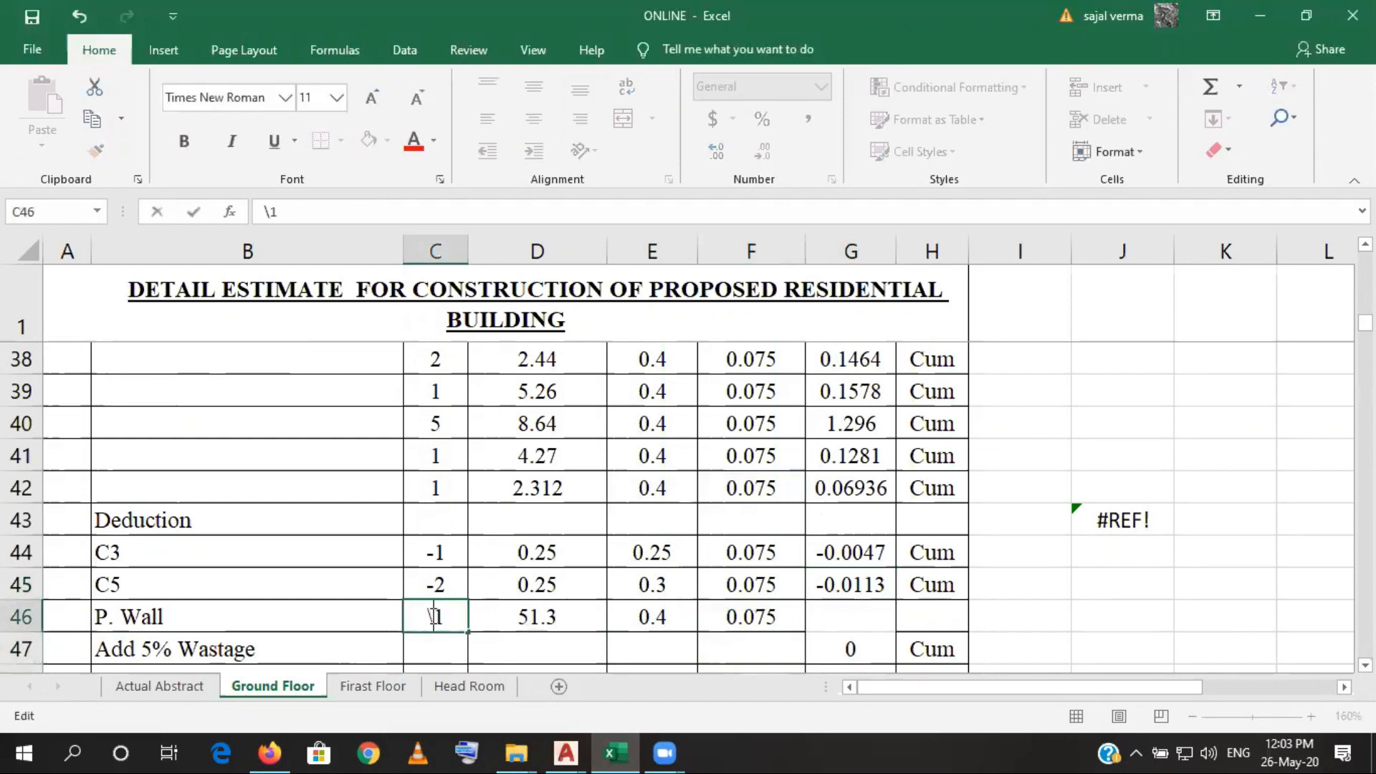
pyautogui.write('-')
pyautogui.press('Return')
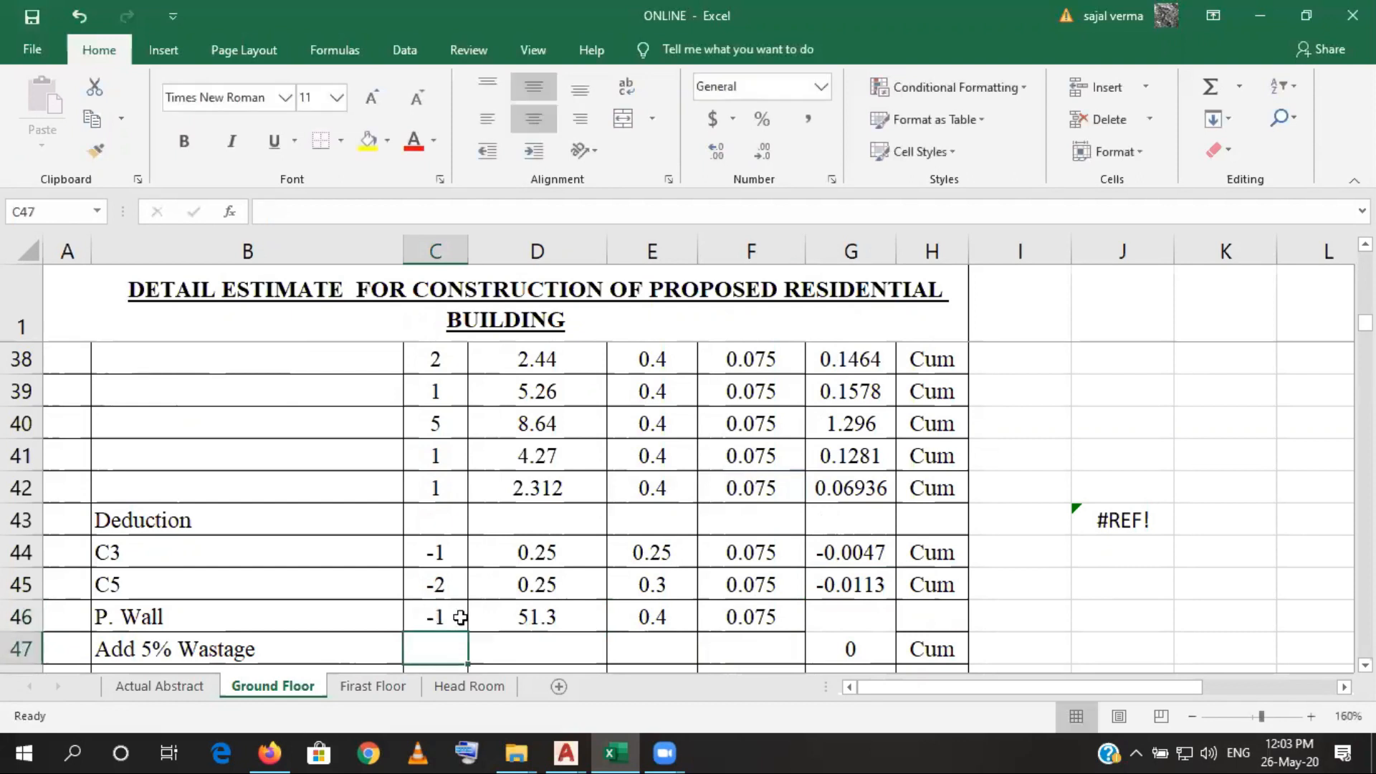
# - Fill the quantity formula and Cum unit from the C5 row down into the P. Wall deduction row
pyautogui.click(821, 615)
pyautogui.click(841, 585)
pyautogui.moveTo(898, 614); pyautogui.dragTo(897, 615)
pyautogui.click(926, 616)
pyautogui.click(928, 584)
pyautogui.moveTo(968, 600); pyautogui.dragTo(931, 624)
pyautogui.click(435, 649)
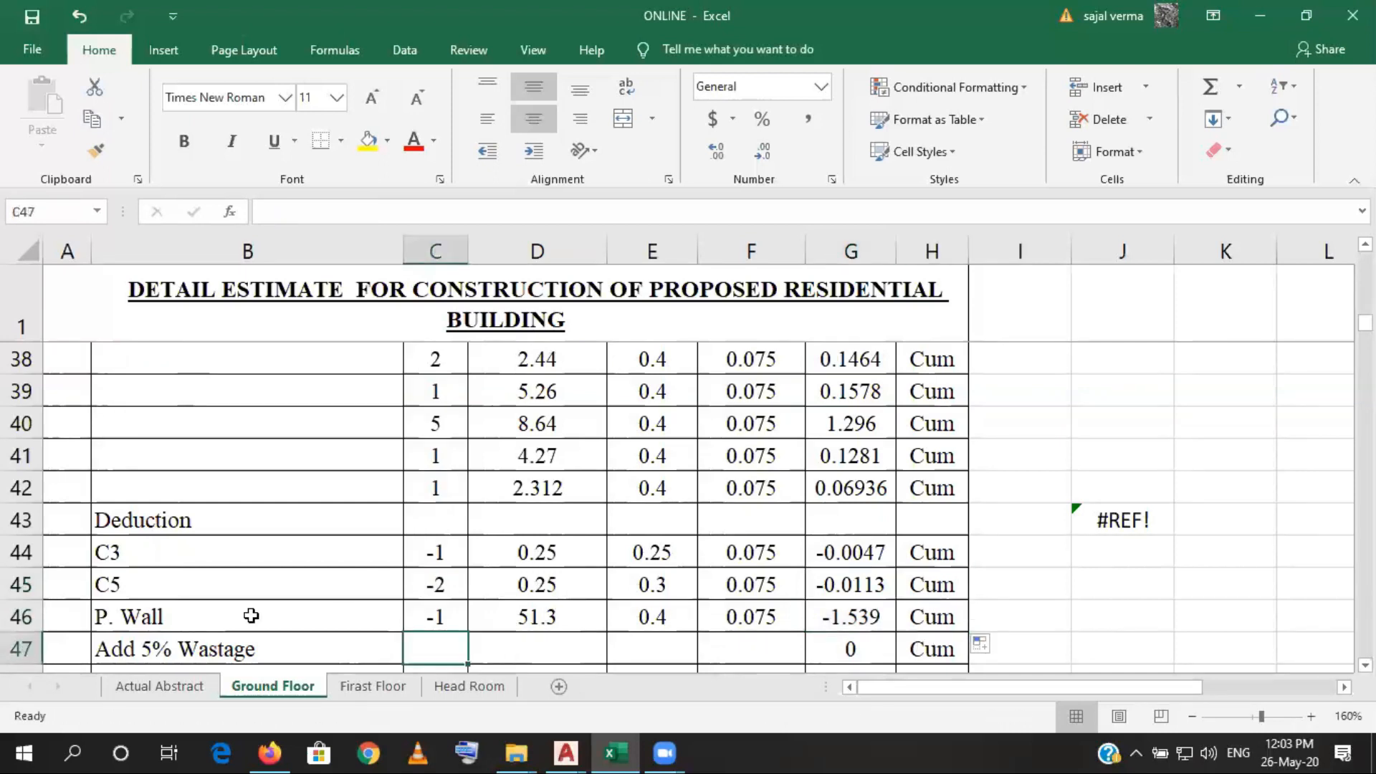
# - Insert a blank row above the Add 5% Wastage row, directly below the P. Wall deduction
pyautogui.click(16, 649)
pyautogui.rightClick(16, 649)
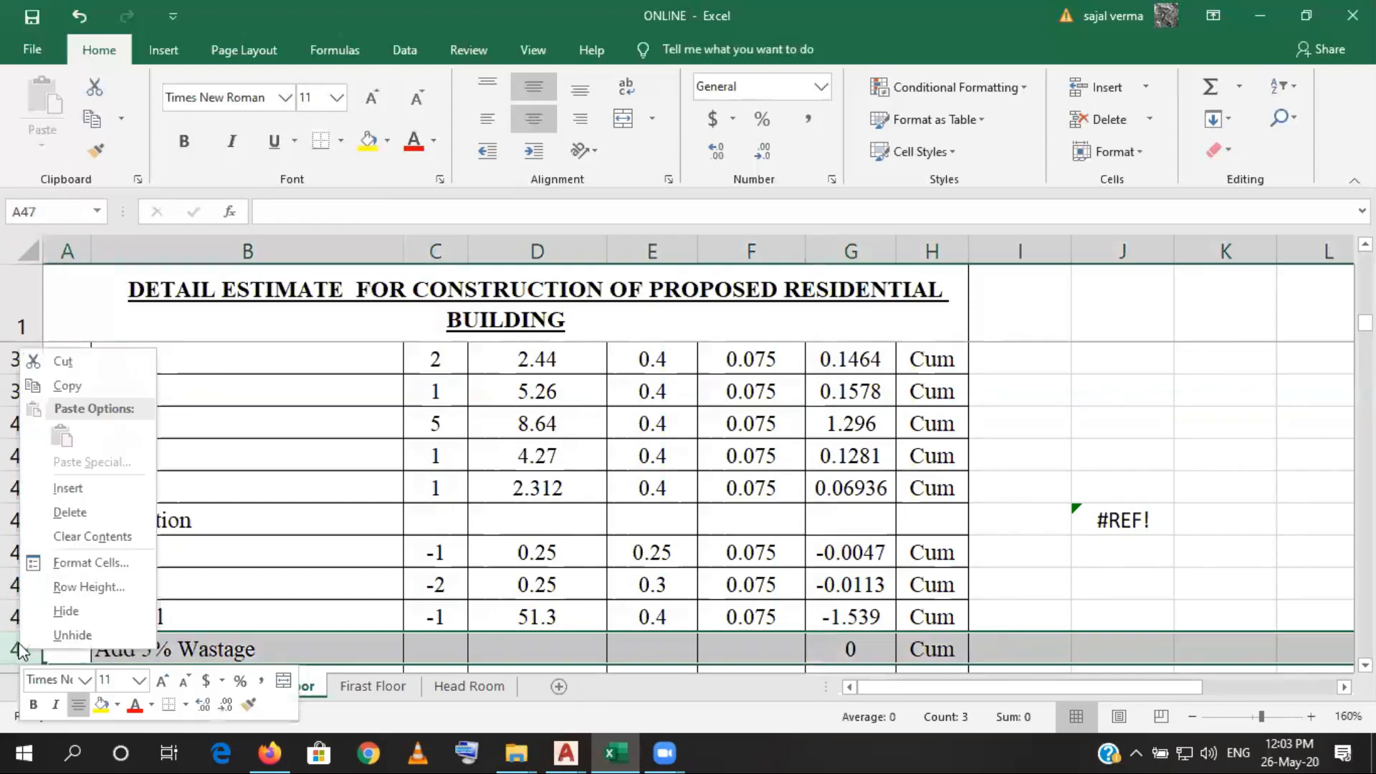
pyautogui.click(68, 513)
# - Enter =SUM(G31:G47) in G47 of the blank row to total the footing, P. Wall, plinth beam and deduction quantities
pyautogui.click(861, 645)
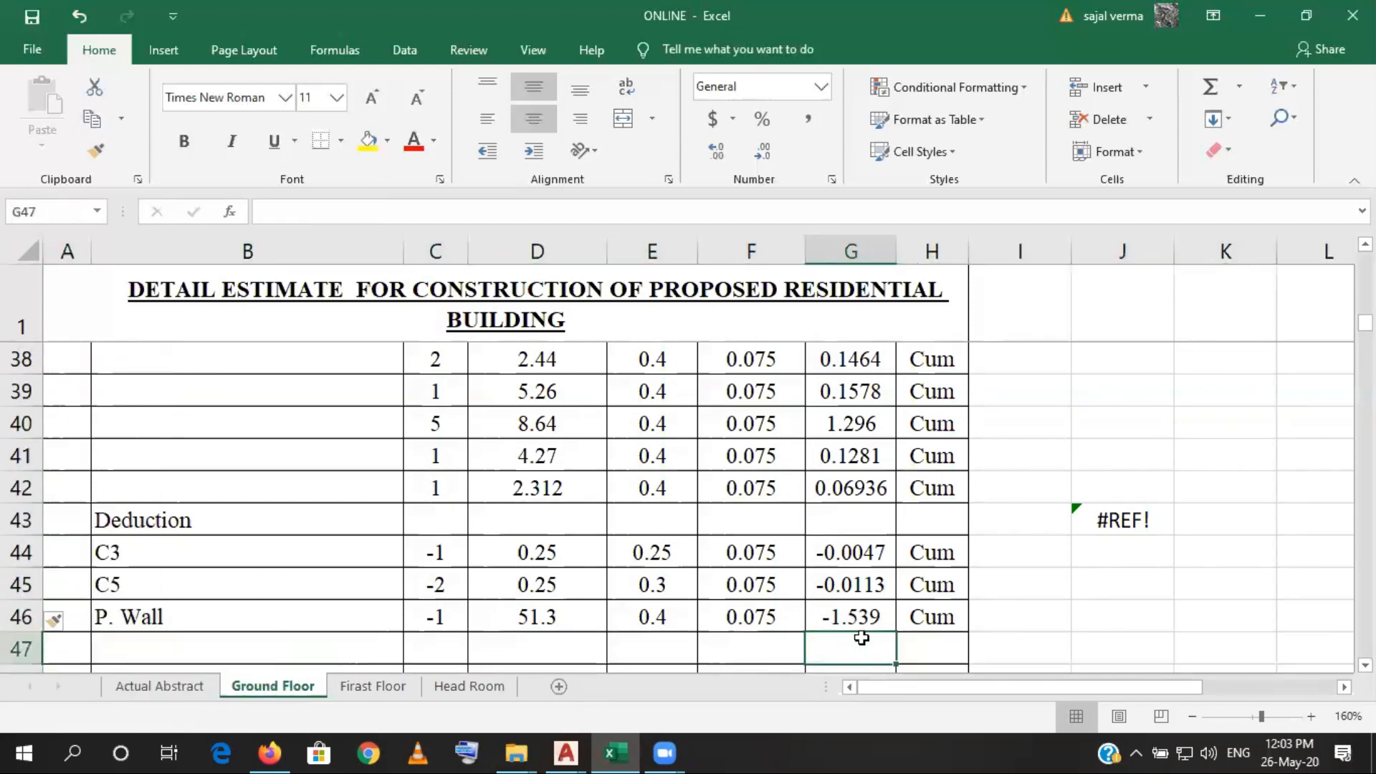
pyautogui.write('=')
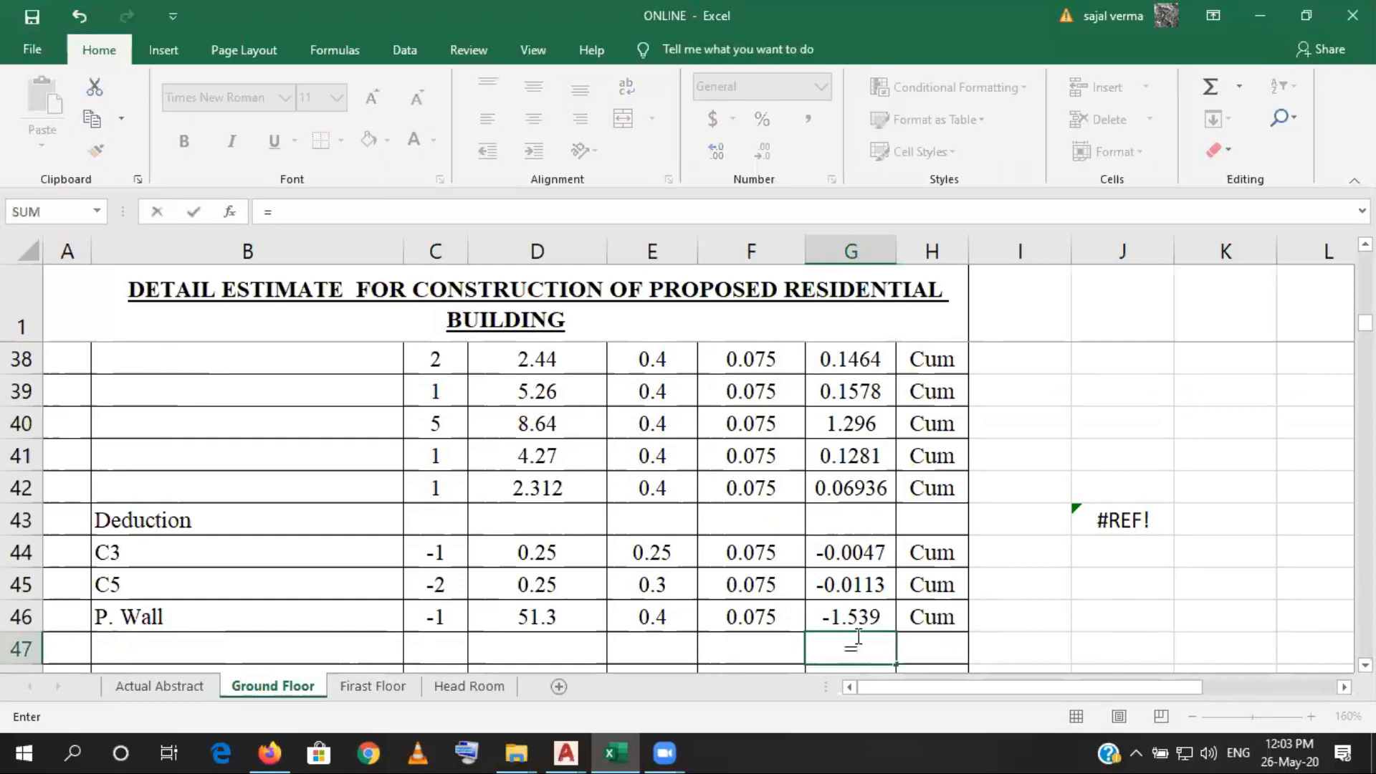
pyautogui.write('sum')
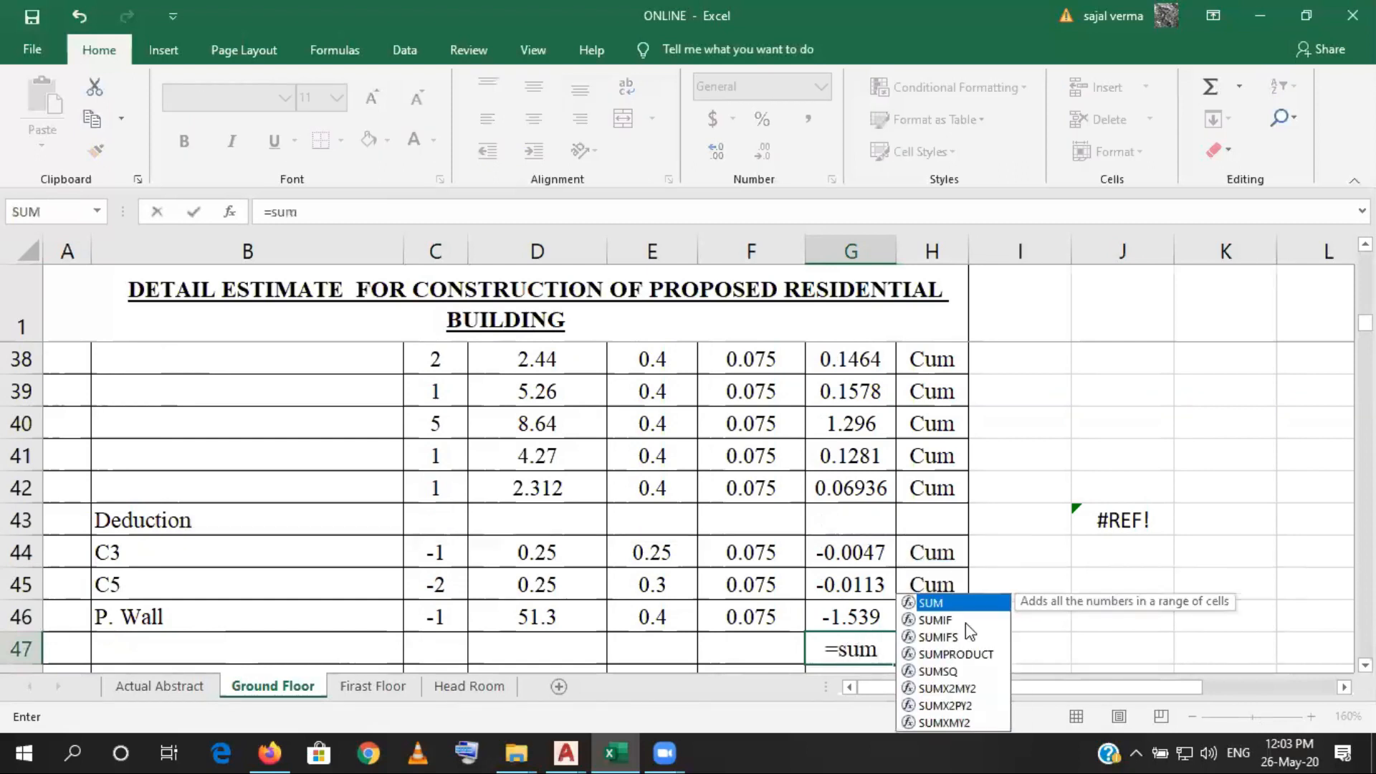
pyautogui.doubleClick(972, 609)
pyautogui.scroll(1, 846, 481)
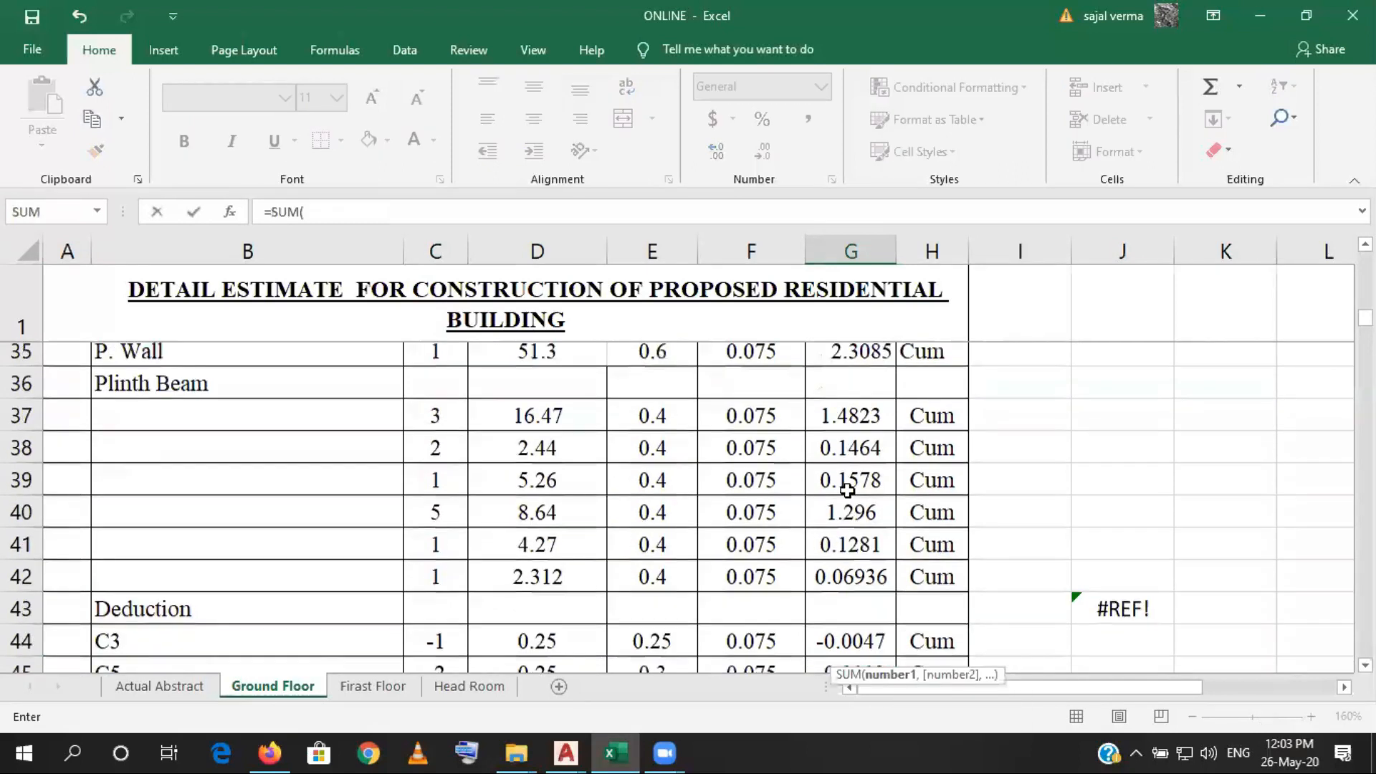
pyautogui.scroll(1, 847, 488)
pyautogui.scroll(2, 845, 516)
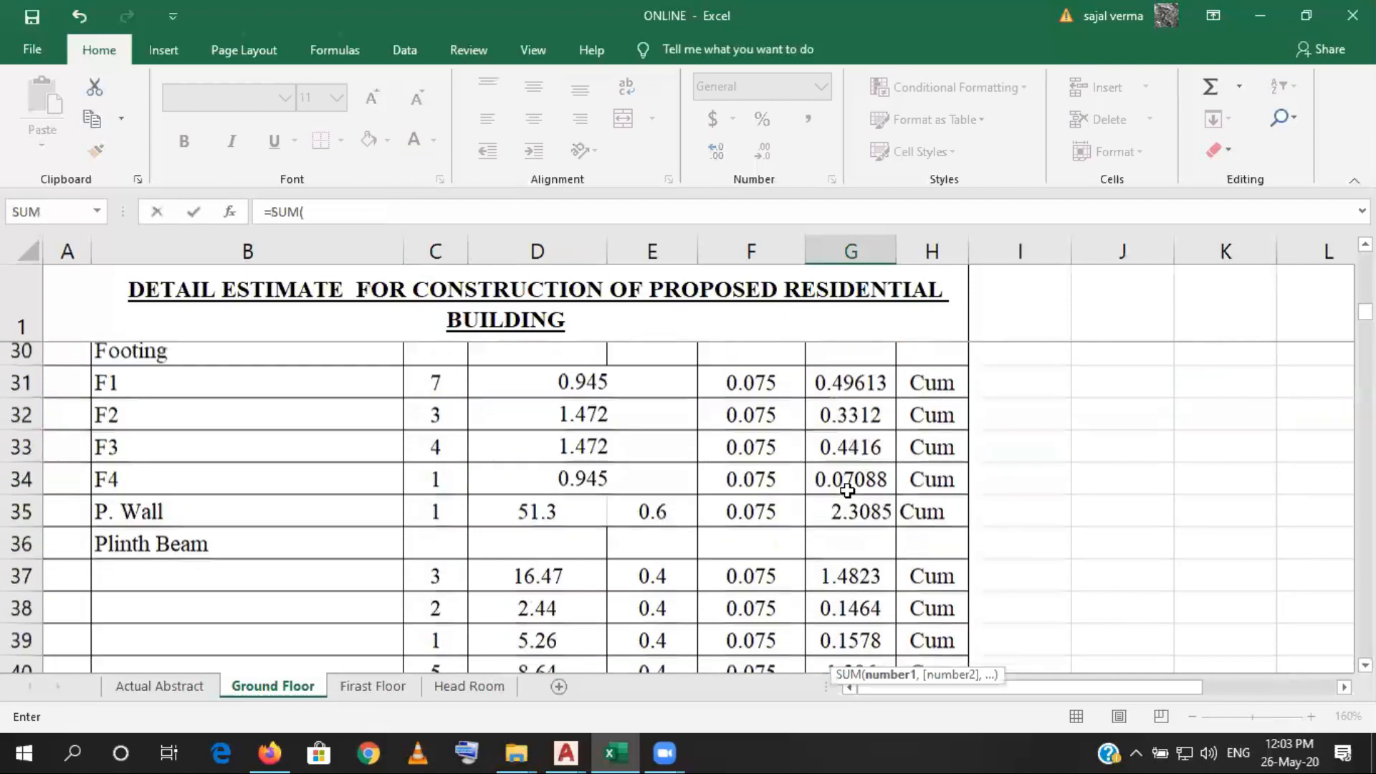
pyautogui.moveTo(851, 584); pyautogui.dragTo(873, 645)
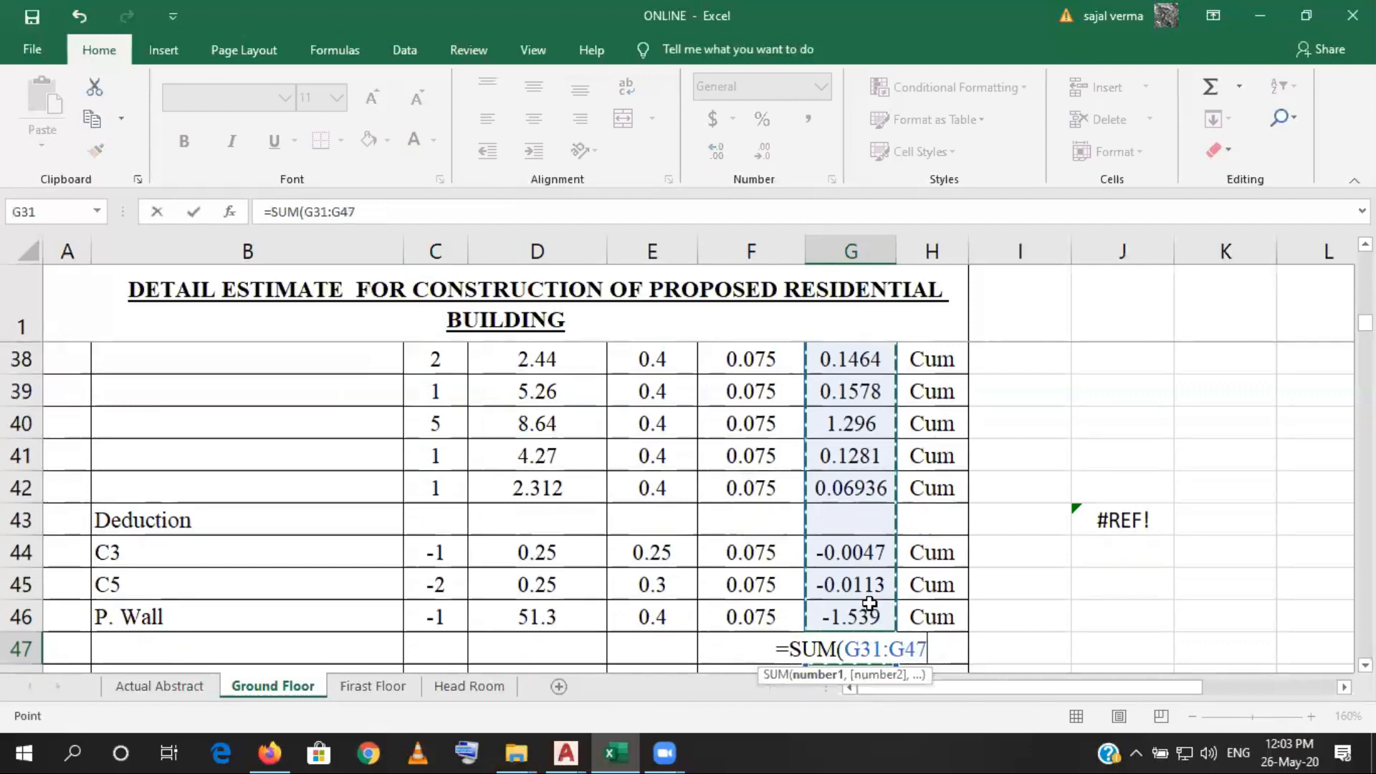
pyautogui.write(')')
pyautogui.press('Return')
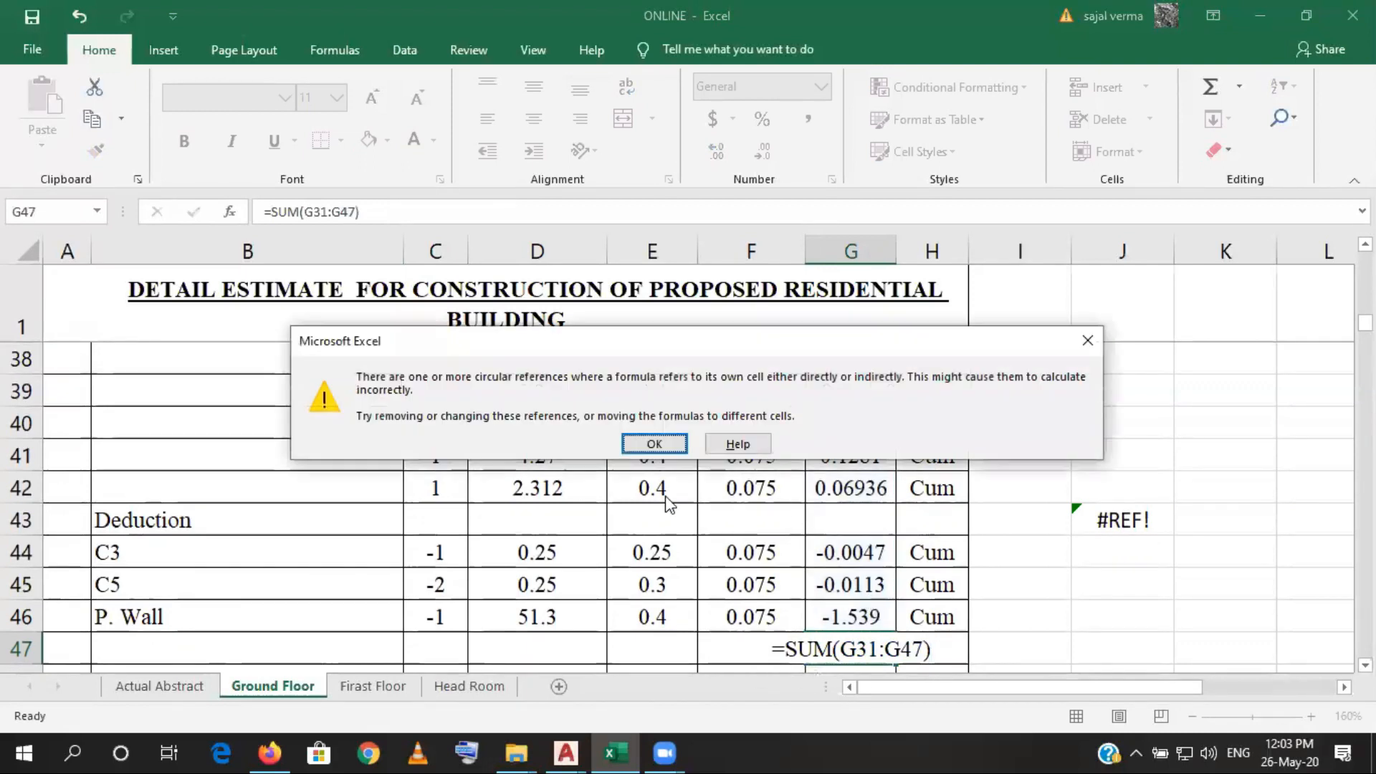
pyautogui.click(654, 444)
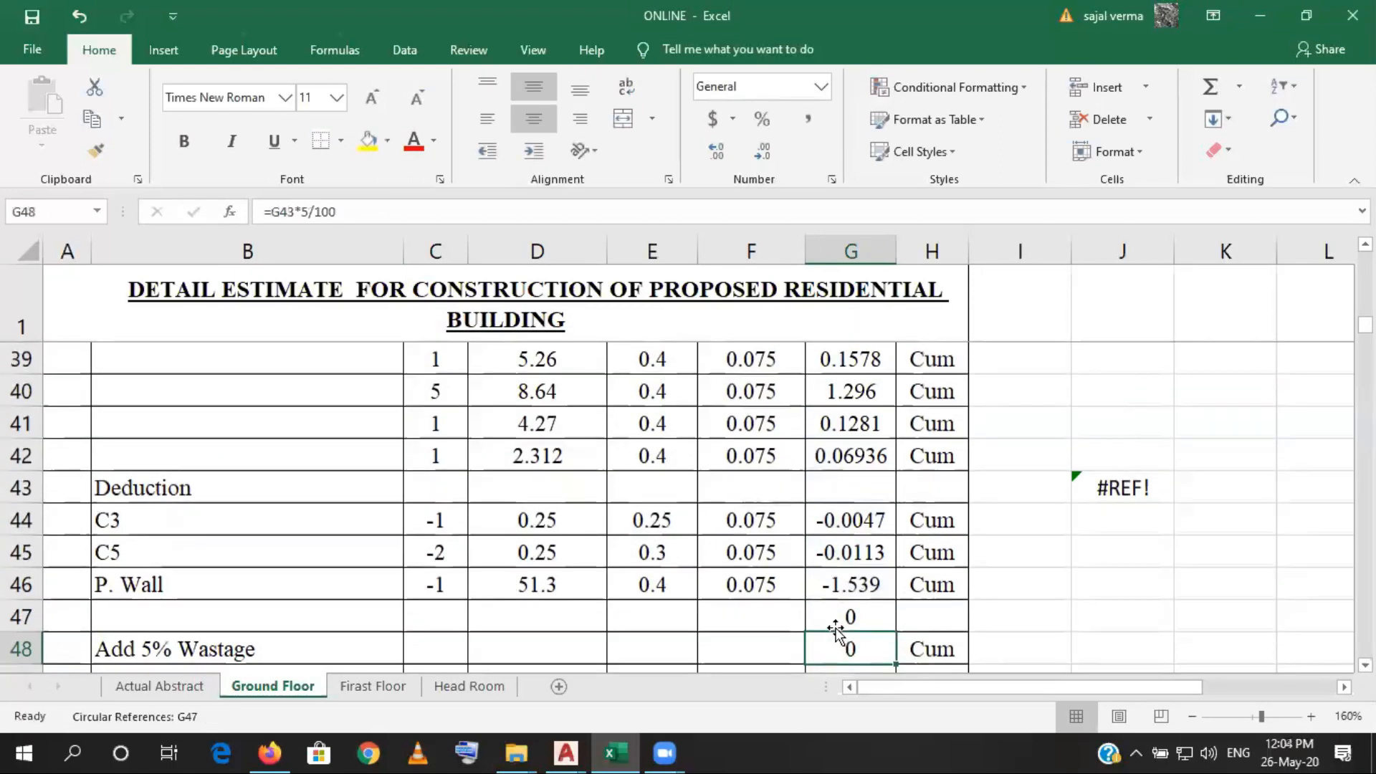
# - Correct the subtotal formula in G47 to =SUM(G31:G46) so that it excludes its own cell
pyautogui.click(836, 623)
pyautogui.click(355, 211)
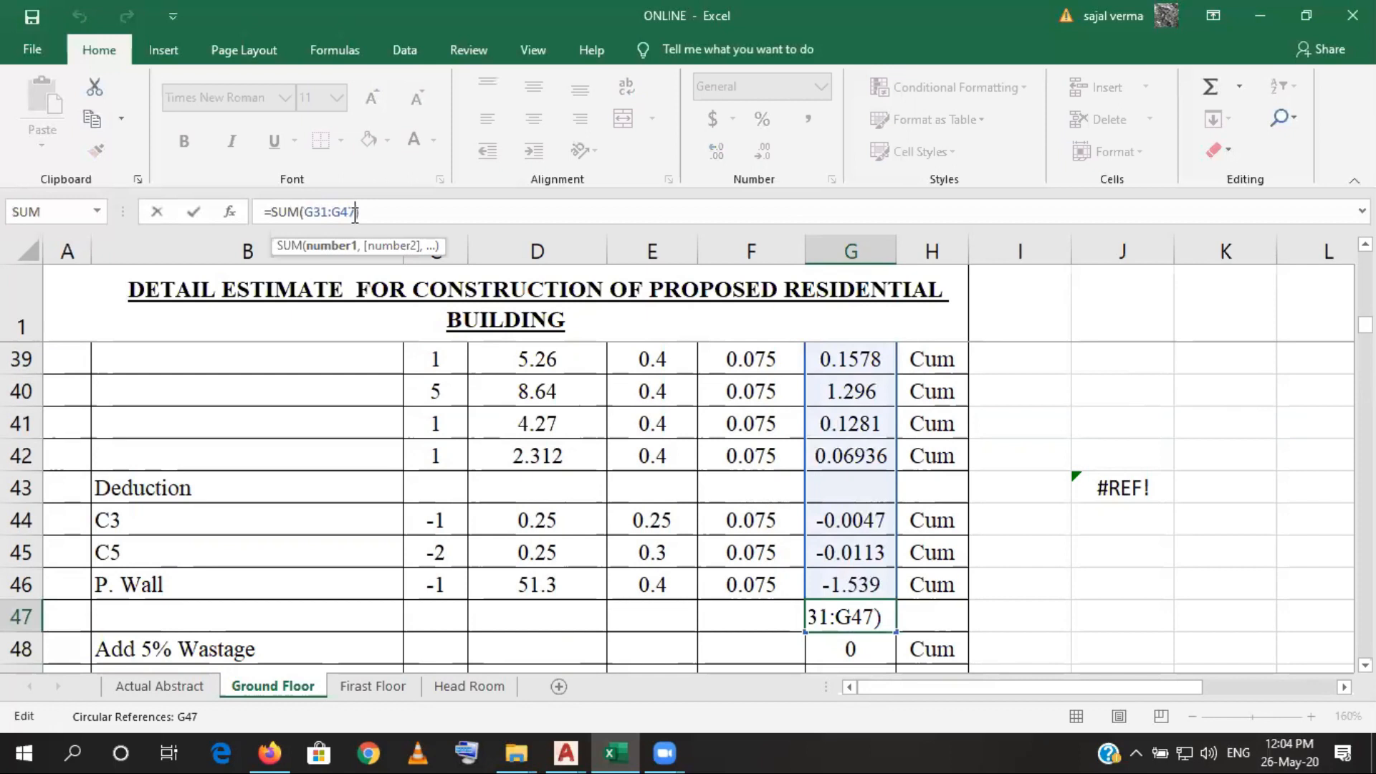
pyautogui.press('BackSpace')
pyautogui.write('6')
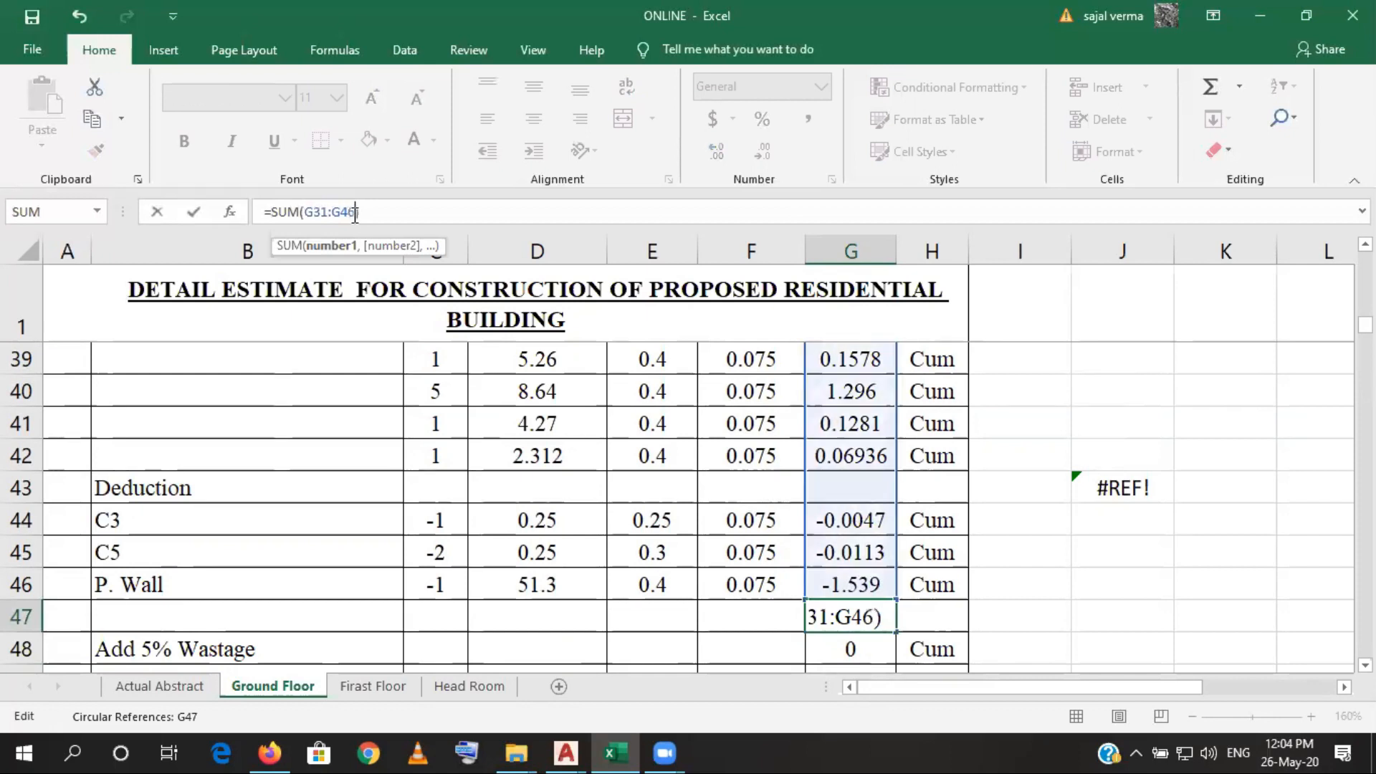
pyautogui.press('Return')
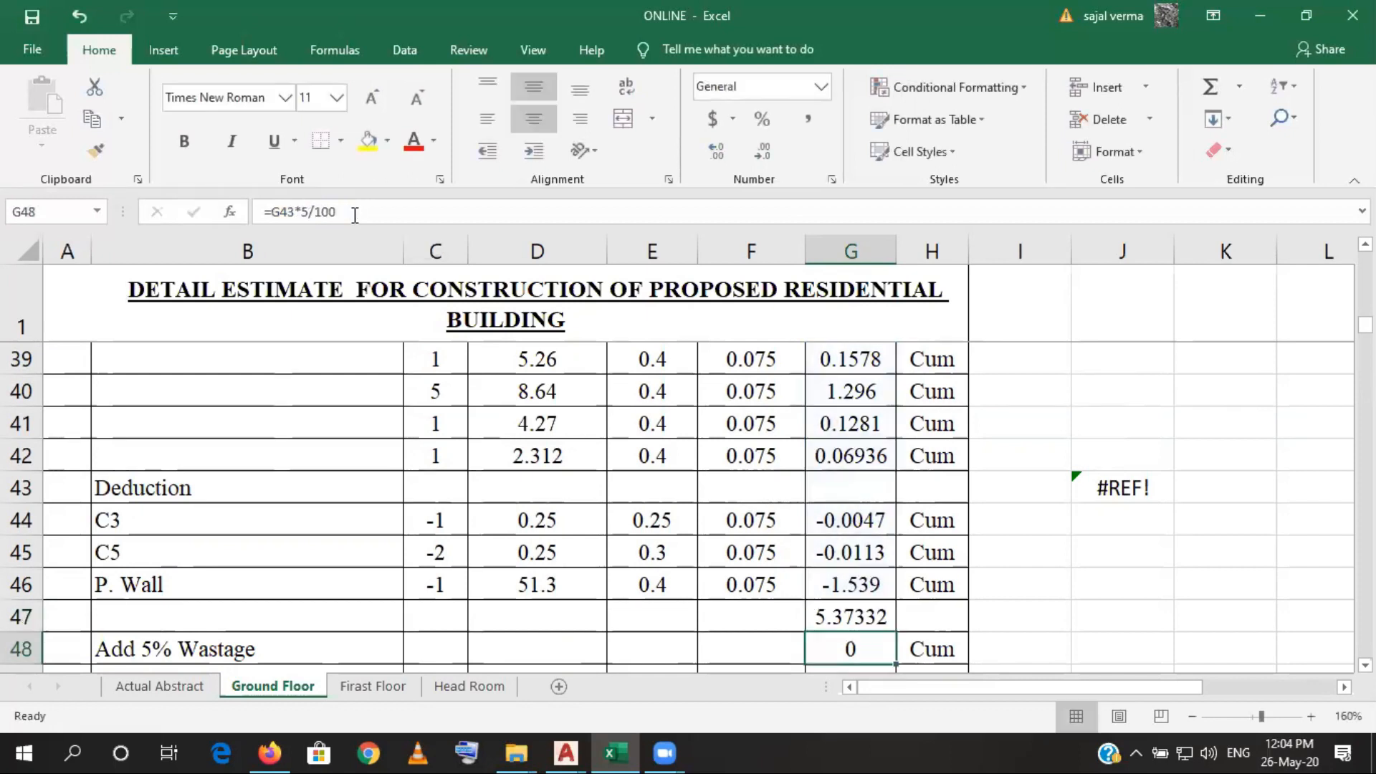
# - Fill the Cum unit from the P. Wall deduction row down into H47 of the subtotal row
pyautogui.click(907, 615)
pyautogui.click(918, 590)
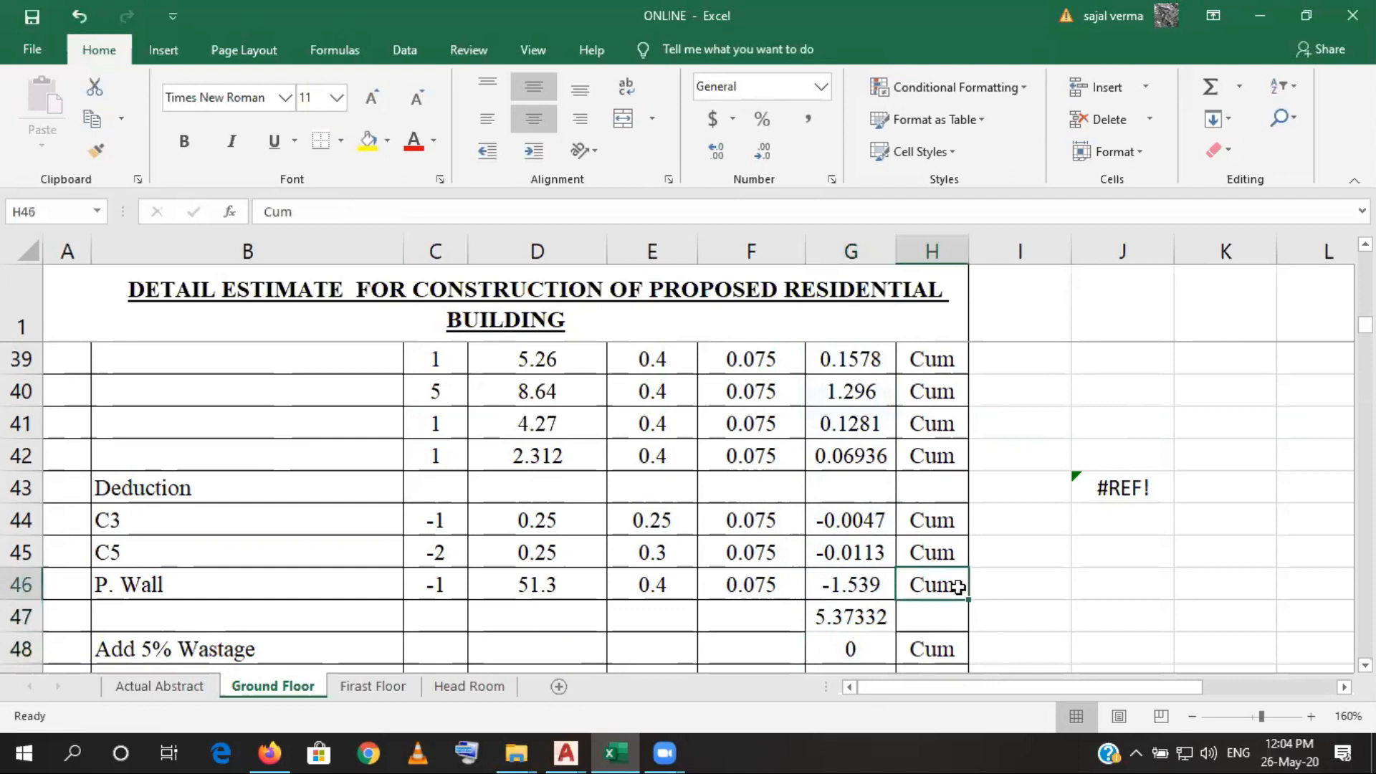
pyautogui.moveTo(968, 600); pyautogui.dragTo(971, 622)
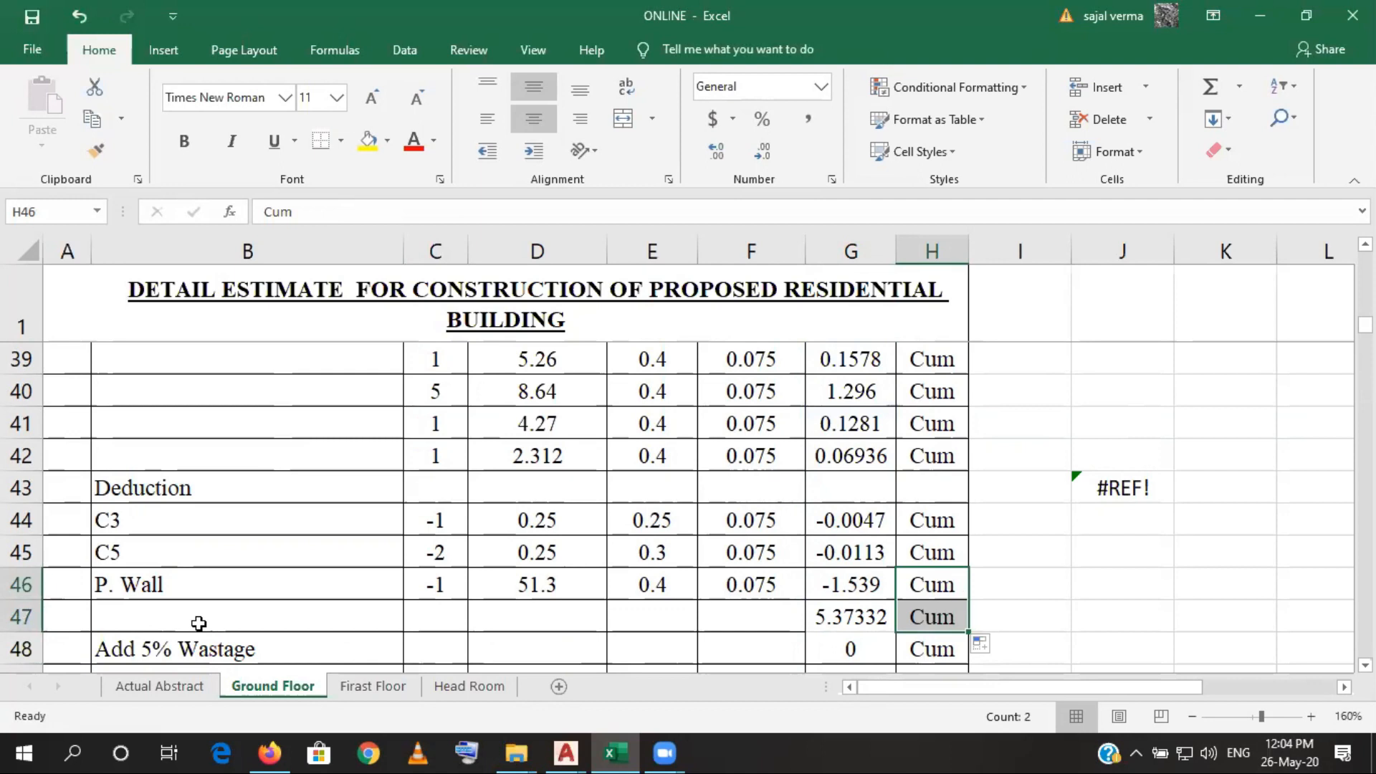
# - Change the reference in the Add 5% Wastage formula in G48 to the subtotal in G47, keeping *5/100
pyautogui.click(853, 647)
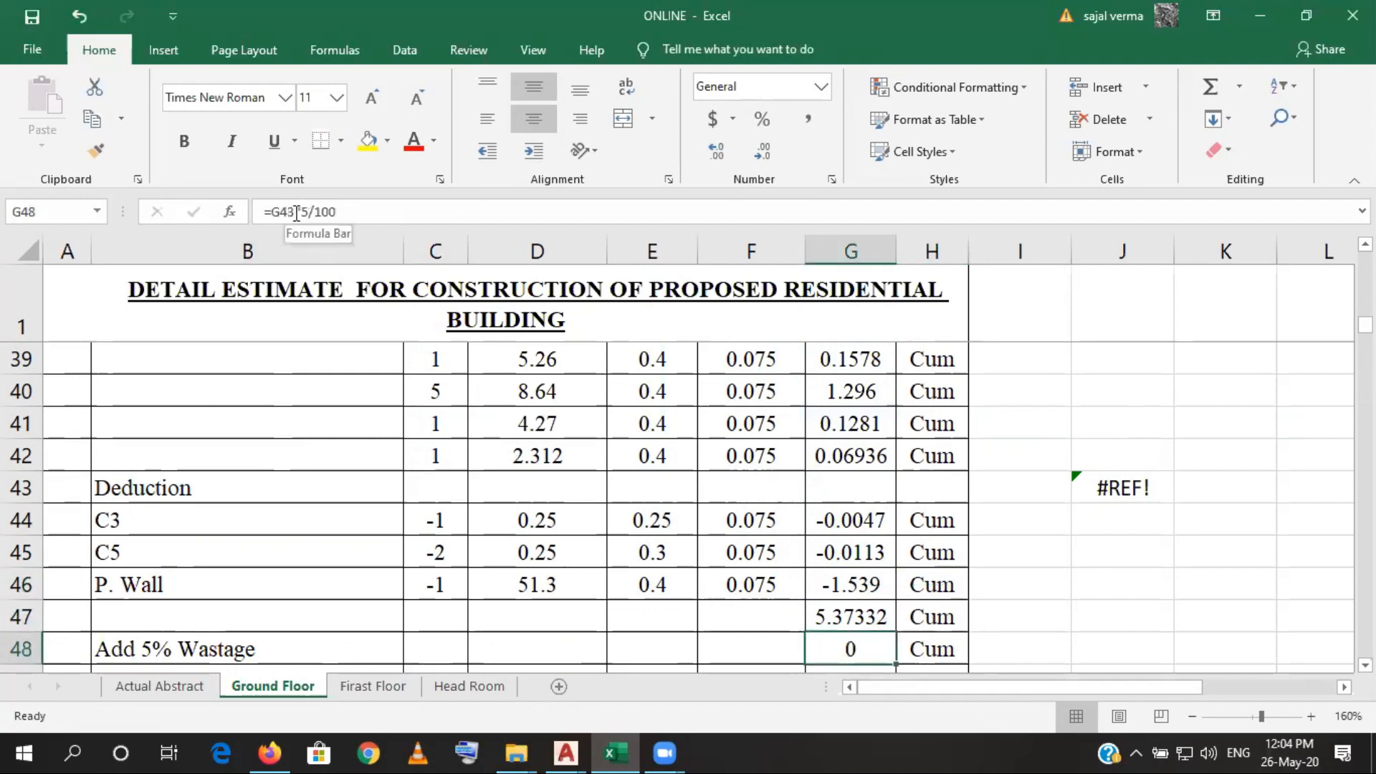
pyautogui.moveTo(296, 213); pyautogui.dragTo(278, 212)
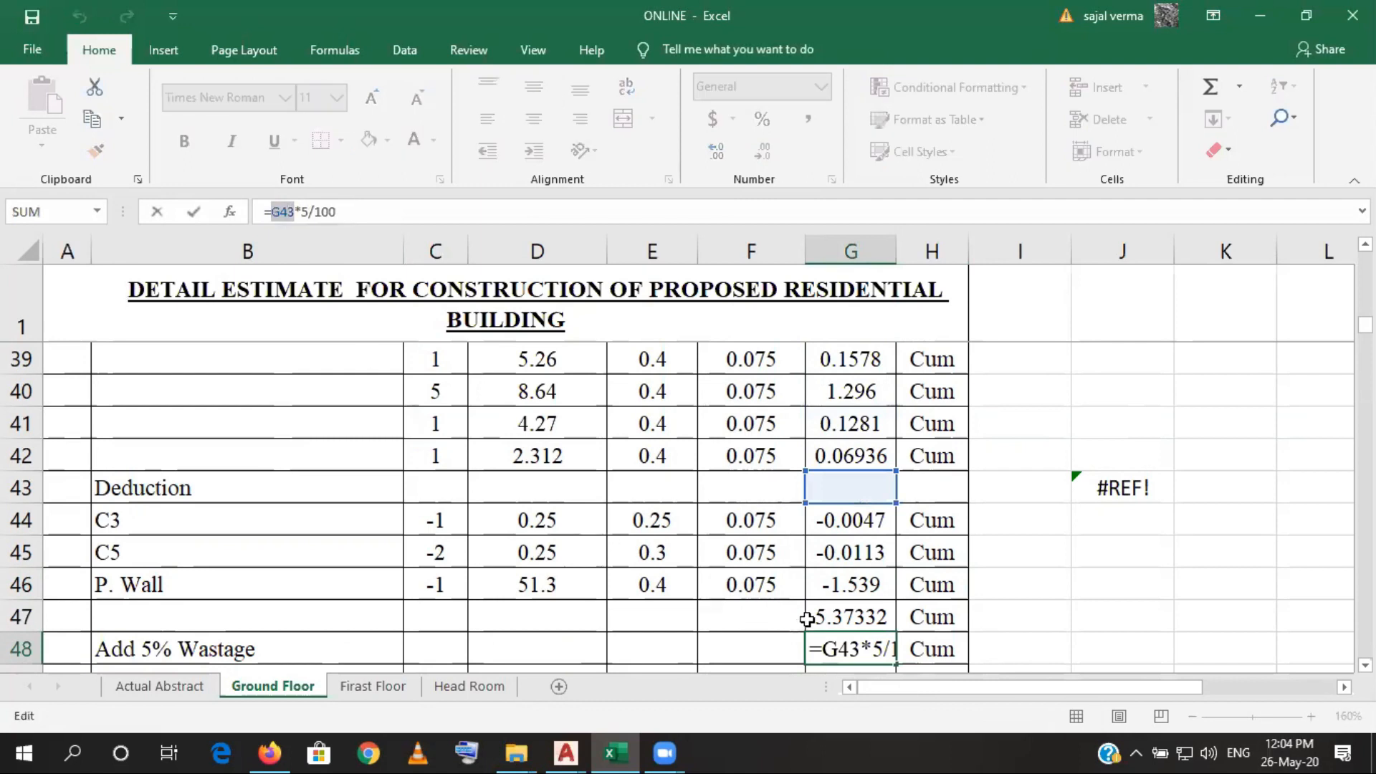
pyautogui.click(847, 617)
pyautogui.press('Return')
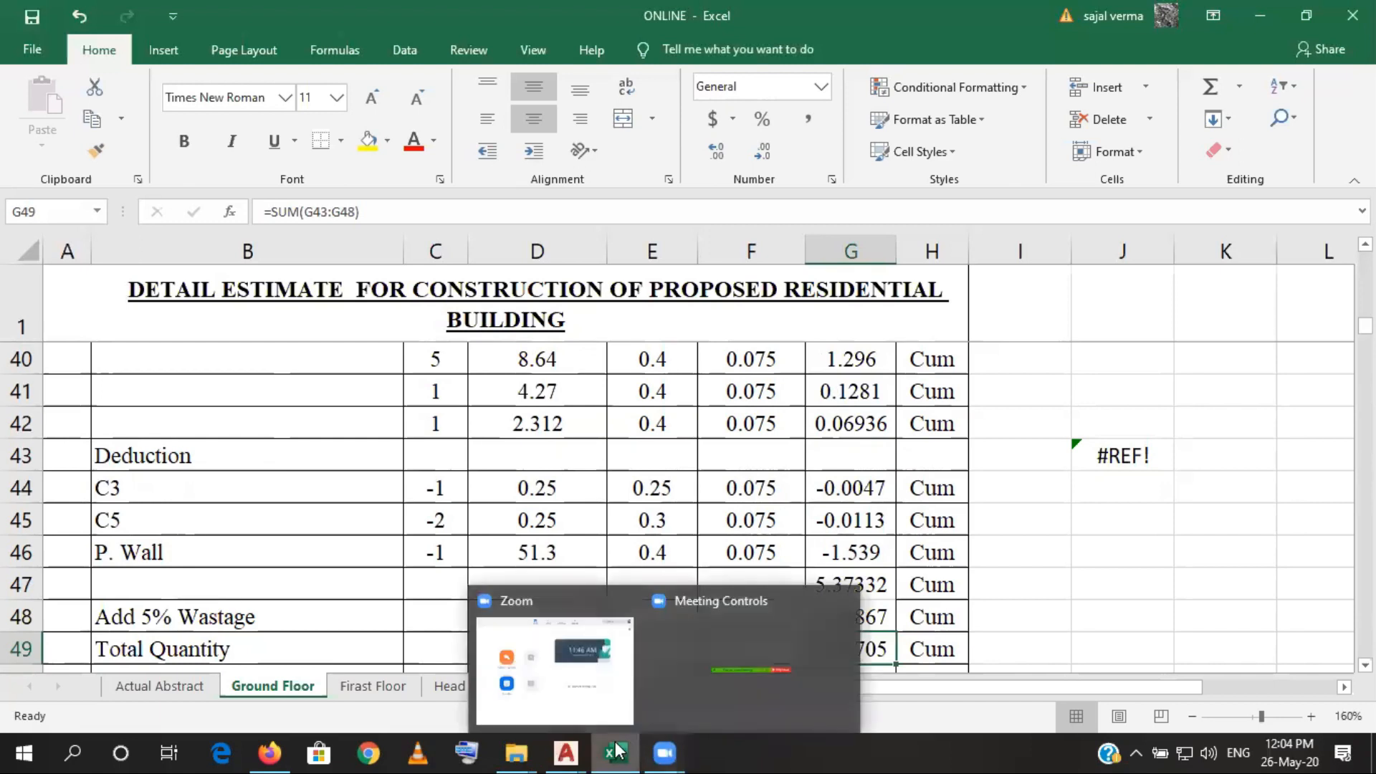
# - Review the deduction, wastage and total rows and the M20 reinforced concrete items below, including Pile, Roof Beam, Slab and Lintel
pyautogui.click(795, 490)
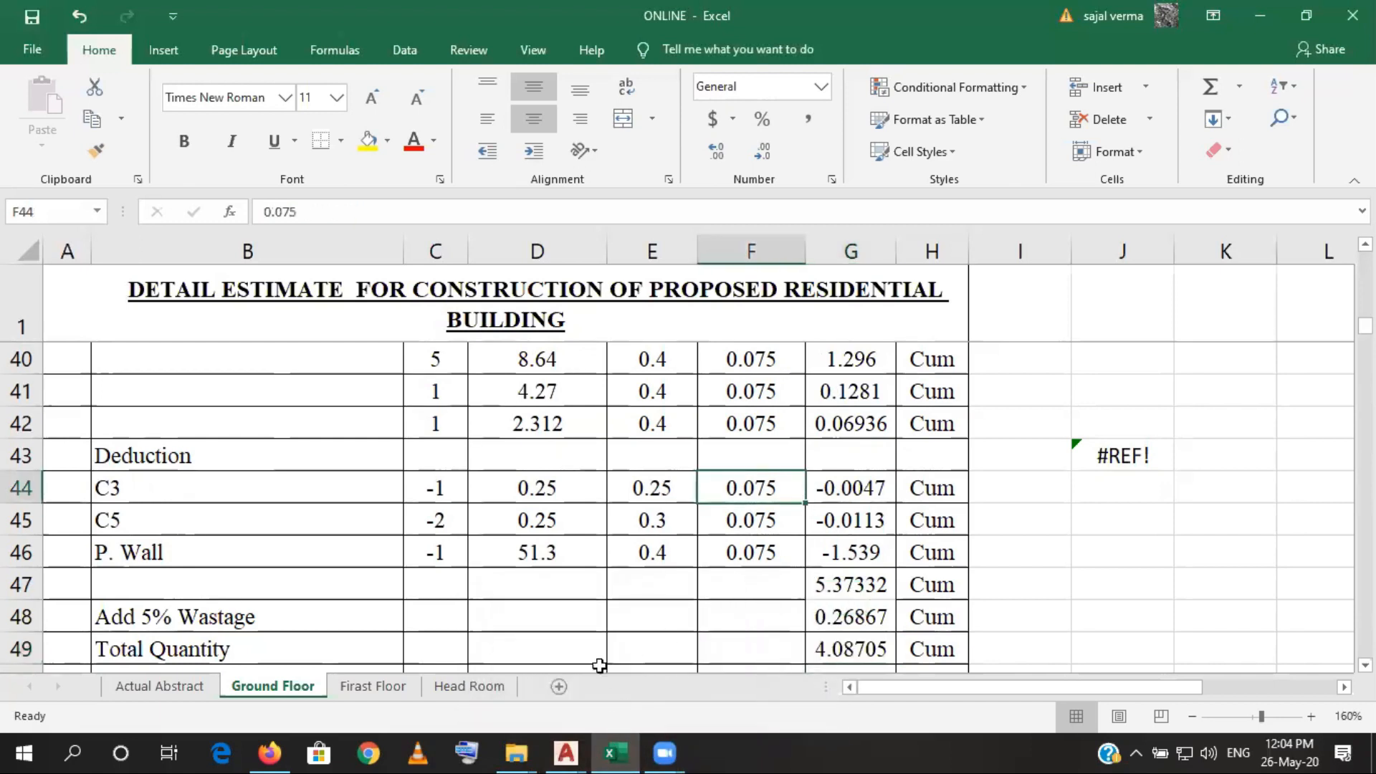
pyautogui.scroll(-1, 552, 574)
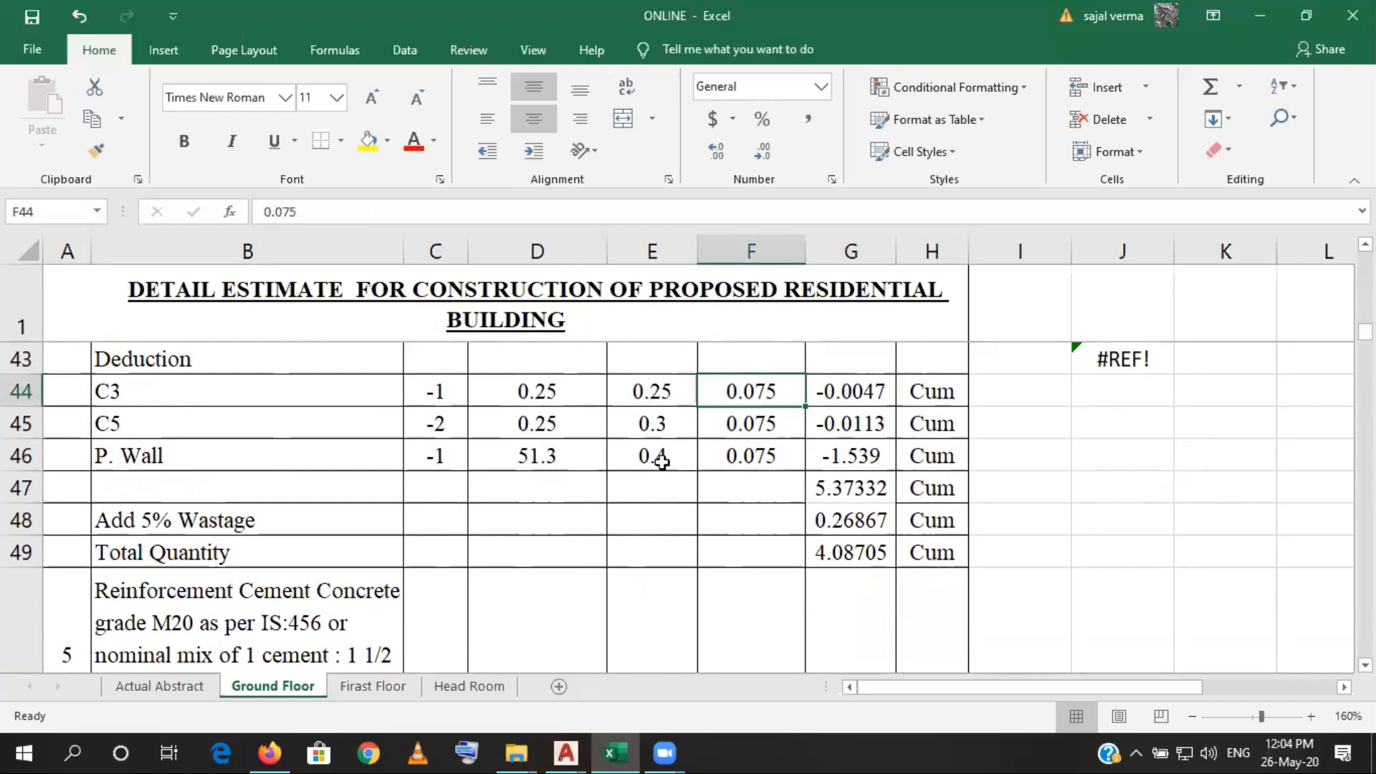
pyautogui.scroll(1, 762, 575)
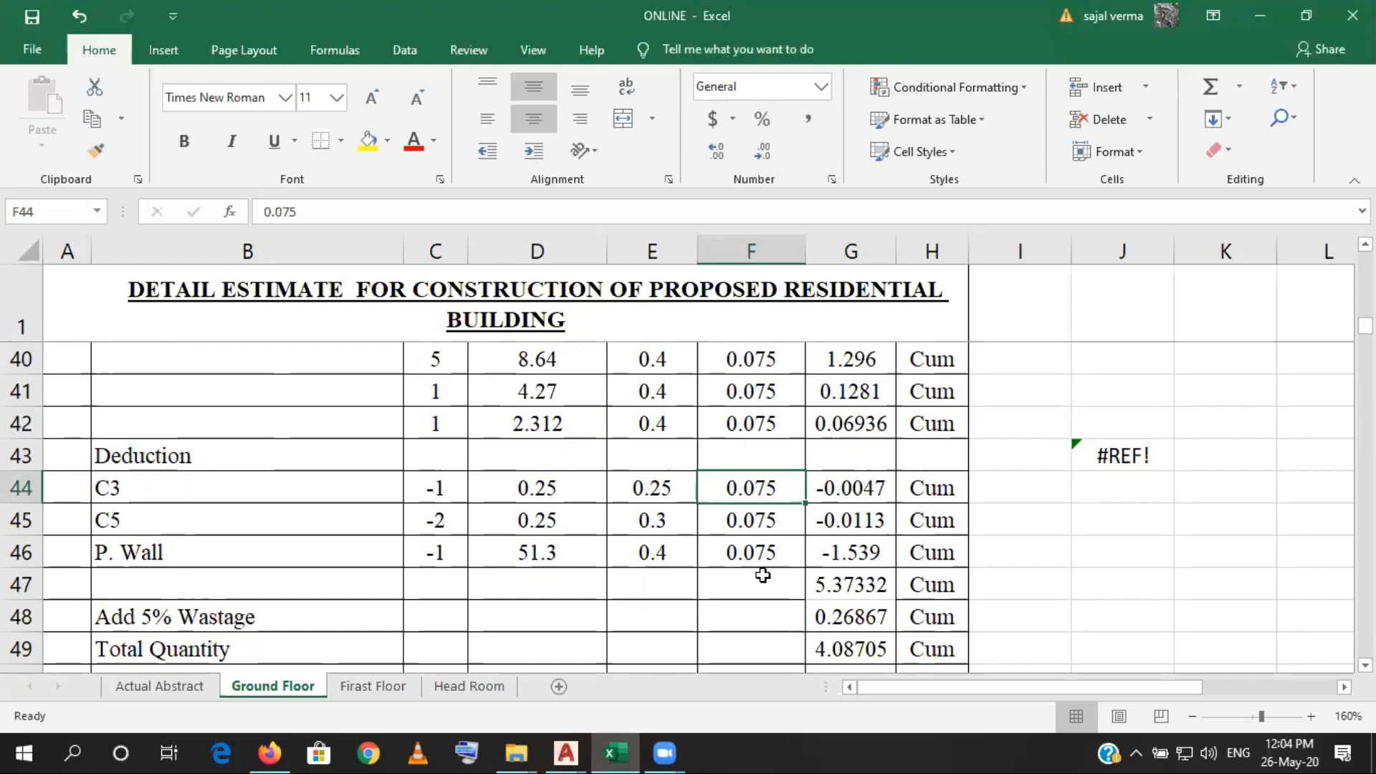
pyautogui.scroll(-1, 762, 574)
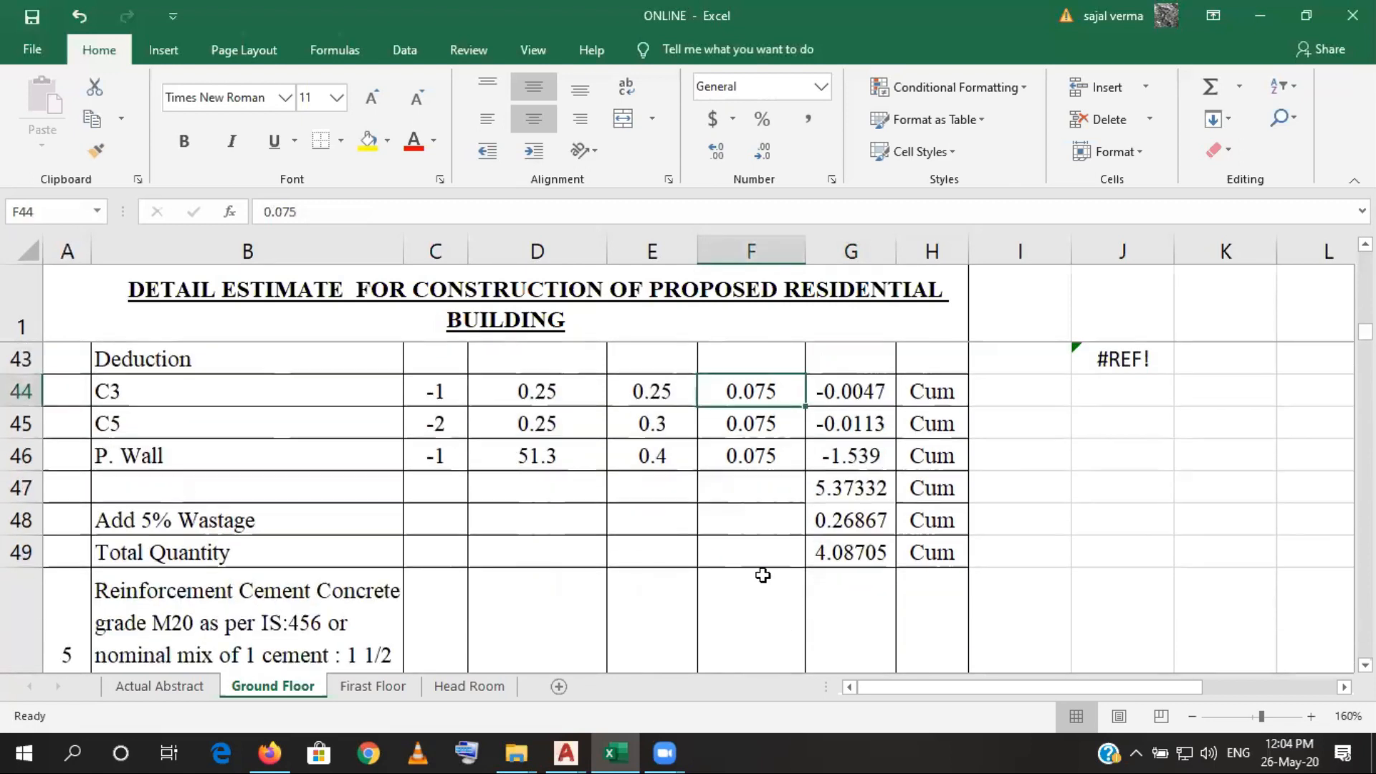
pyautogui.scroll(-1, 762, 574)
pyautogui.scroll(-1, 762, 574)
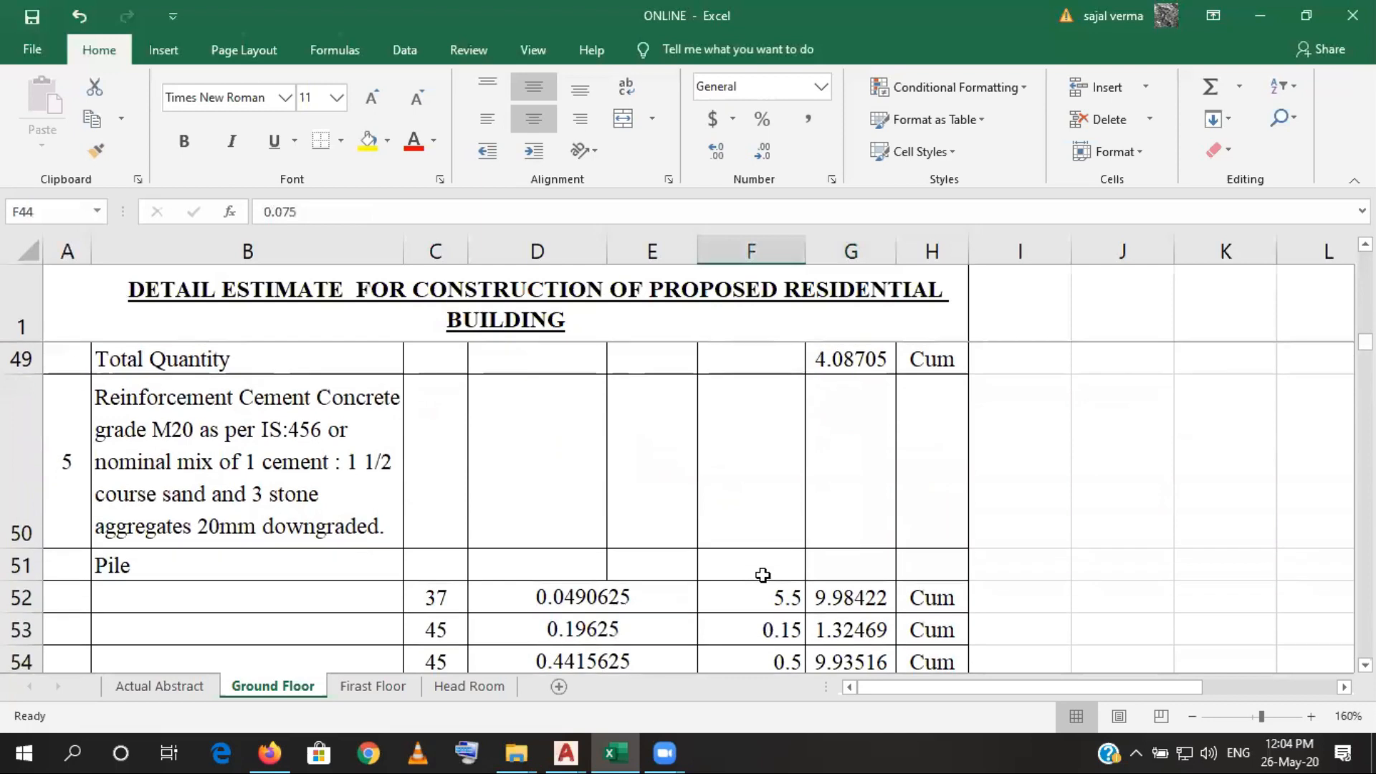
pyautogui.scroll(-2, 761, 574)
pyautogui.scroll(-5, 762, 574)
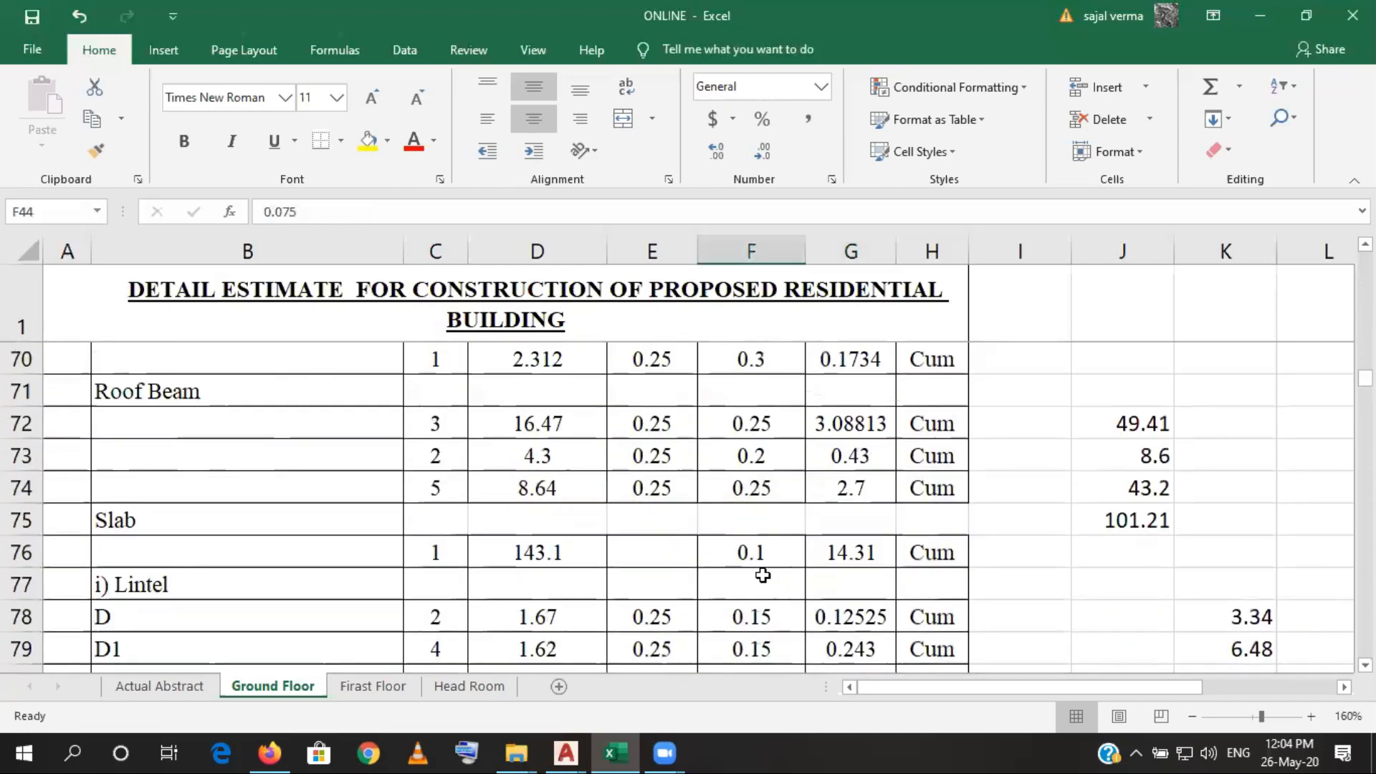
pyautogui.scroll(-2, 762, 575)
pyautogui.scroll(9, 762, 574)
pyautogui.scroll(3, 762, 575)
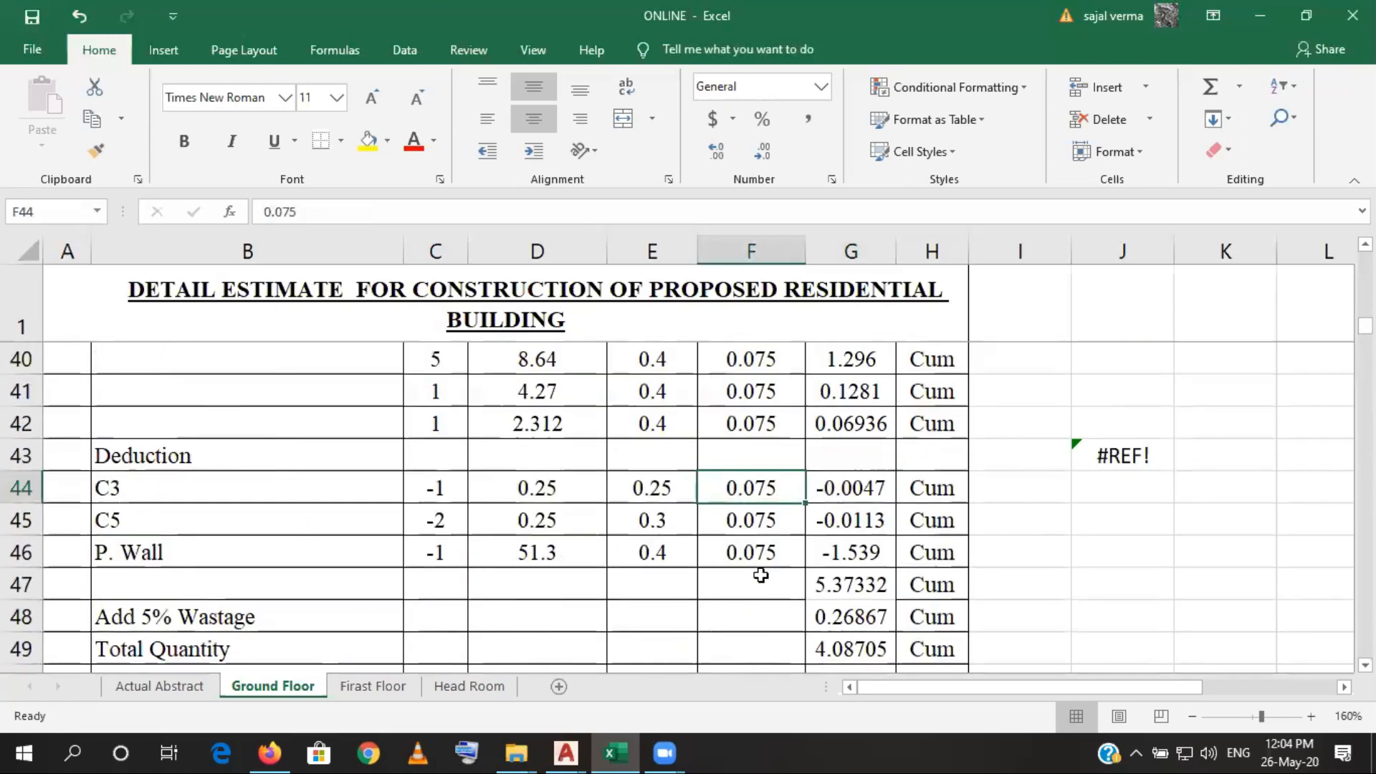